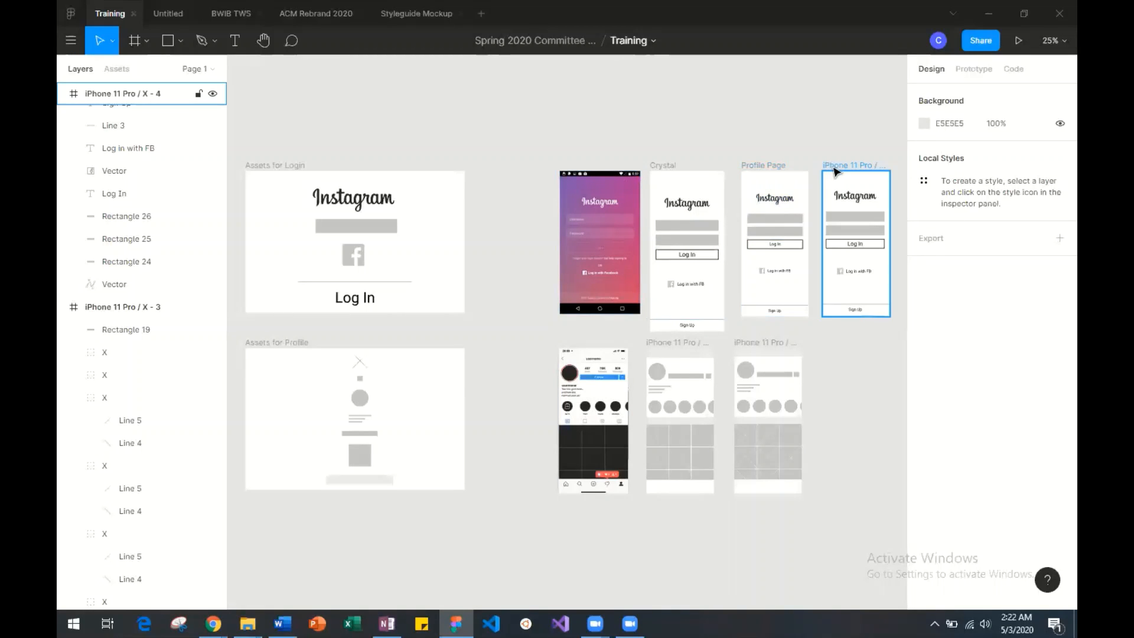
Reposition the iPhone 11 Pro / X - 4 frame horizontally beside the Profile Page frame, at about X 2138.
mouse_move(836, 173)
mouse_down()
mouse_move(575, 170)
mouse_move(646, 159)
mouse_move(839, 172)
mouse_move(827, 172)
mouse_up()
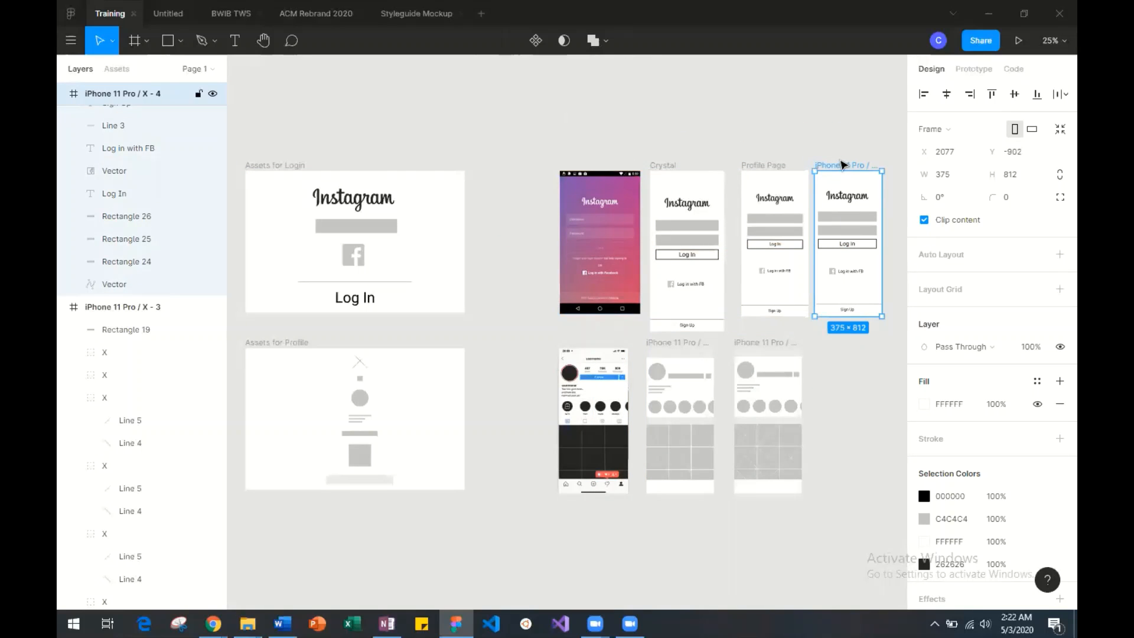
drag(845, 166, 848, 168)
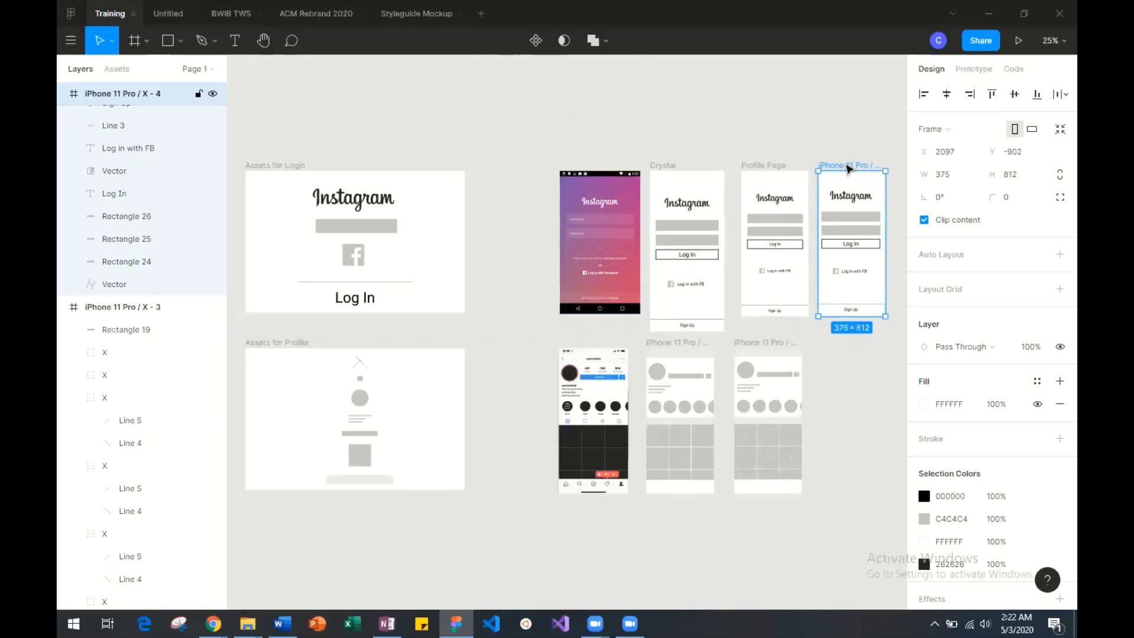
mouse_move(848, 168)
mouse_down()
mouse_move(510, 167)
mouse_move(856, 168)
mouse_up()
Rename the iPhone 11 Pro / X - 4 frame with the first login wireframe's name followed by "-2".
key(ctrl+r)
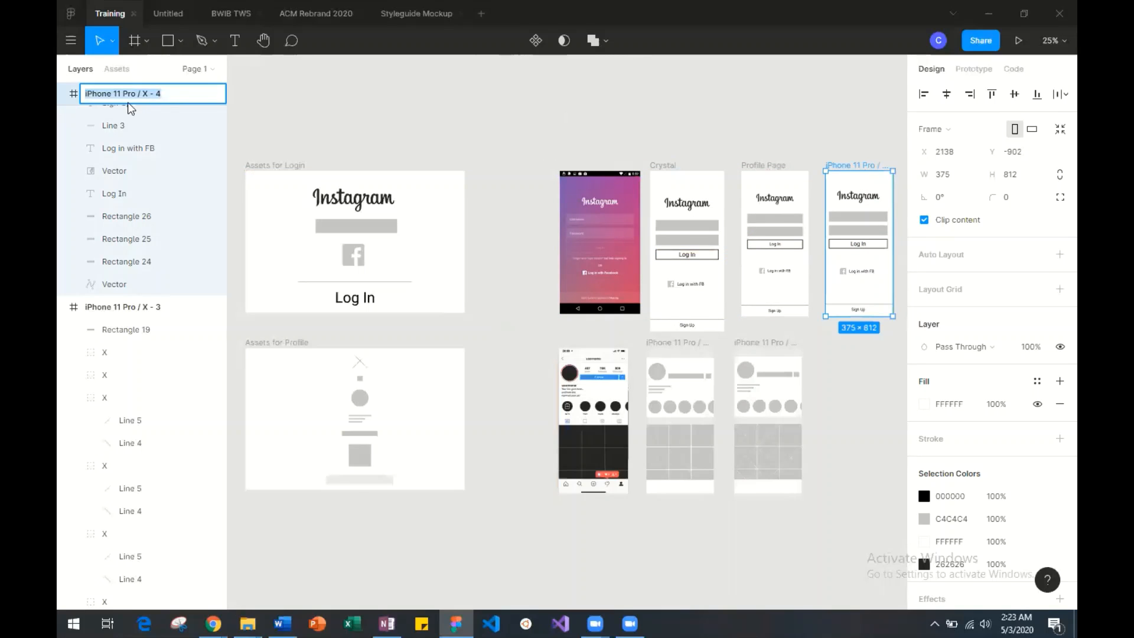
text(Crys)
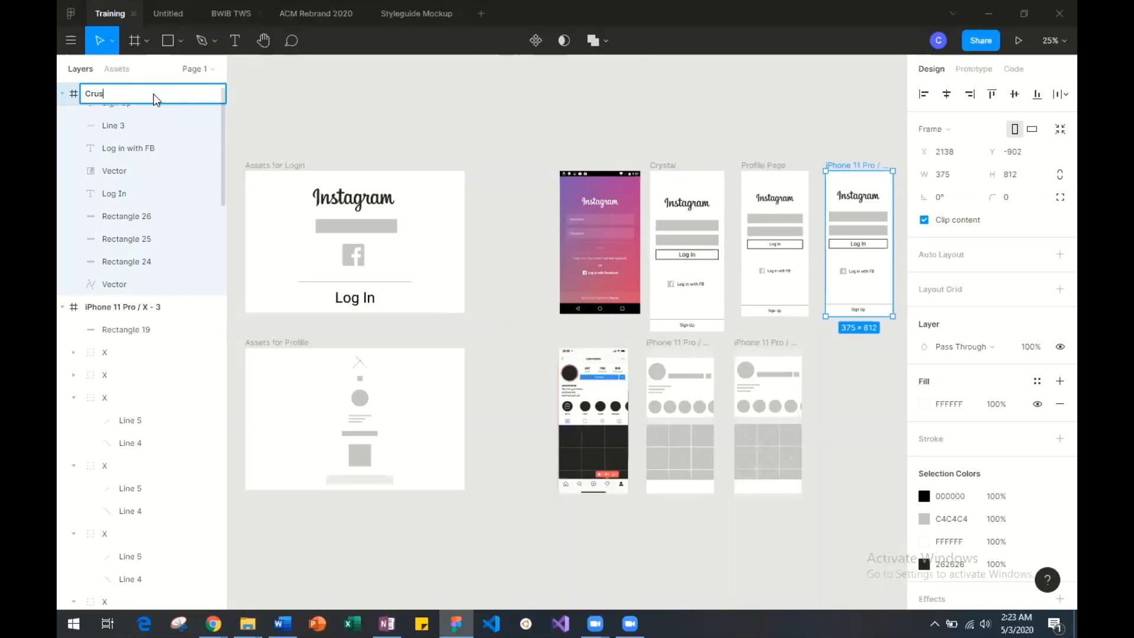
key(BackSpace)
key(BackSpace)
text(ystal-2)
click(737, 108)
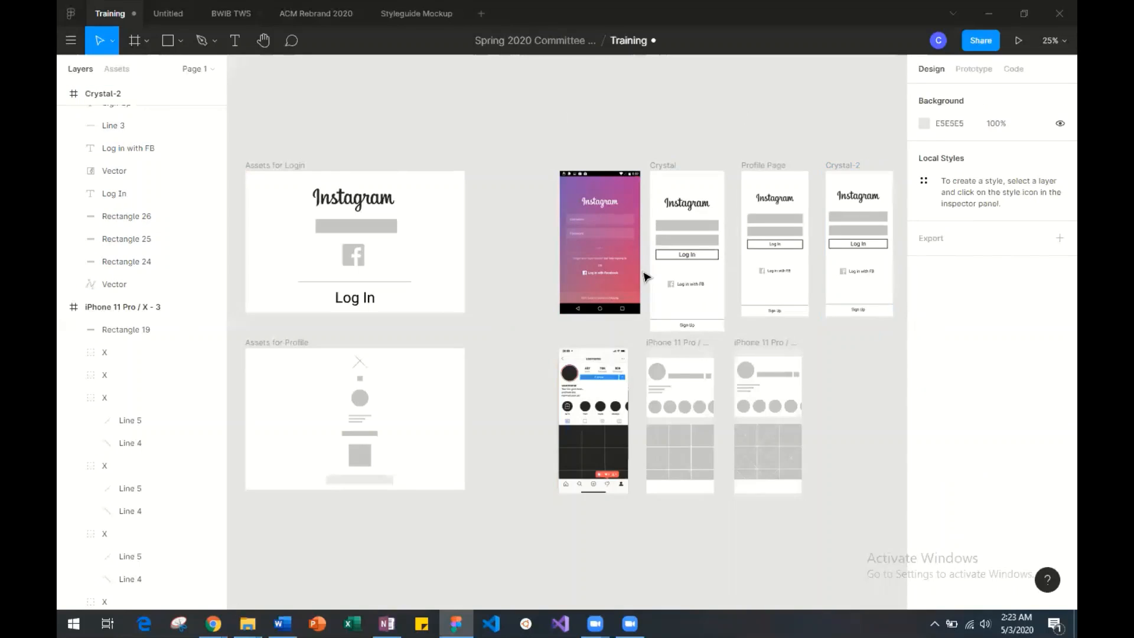
Rename the iPhone 11 Pro / X - 3 frame with the first login wireframe's name followed by "Profile".
click(701, 347)
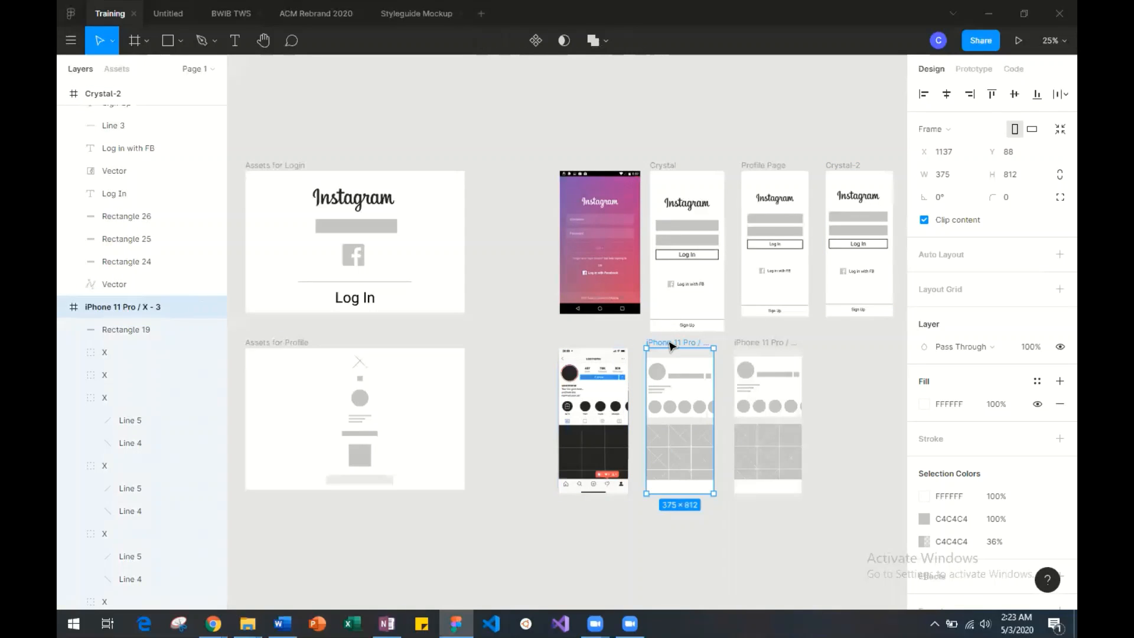
key(ctrl+r)
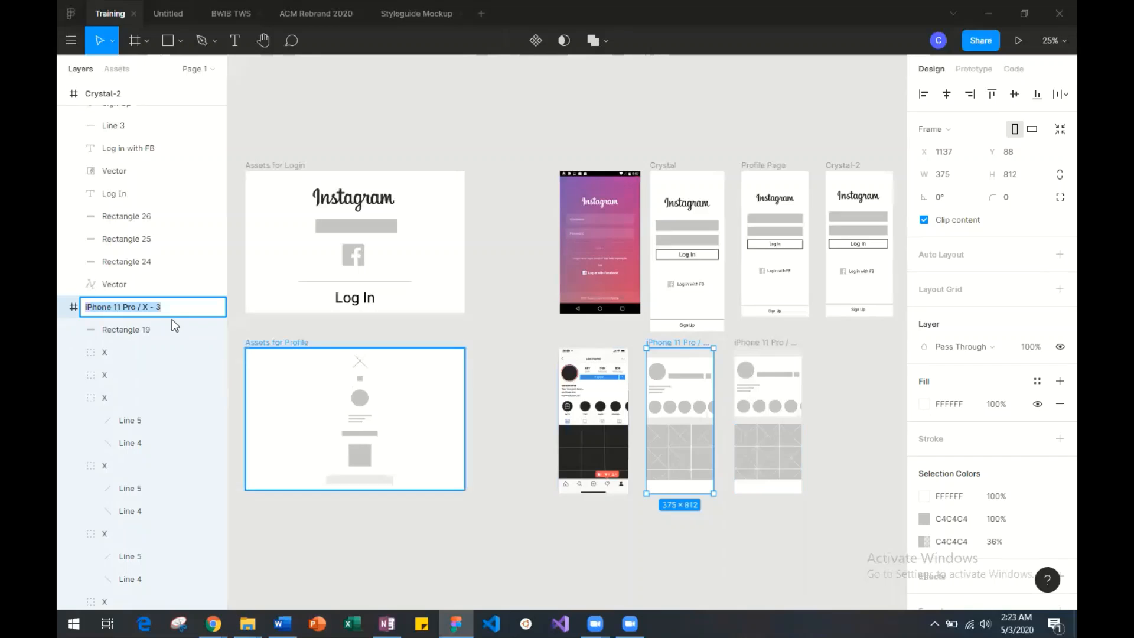
text(Crysta)
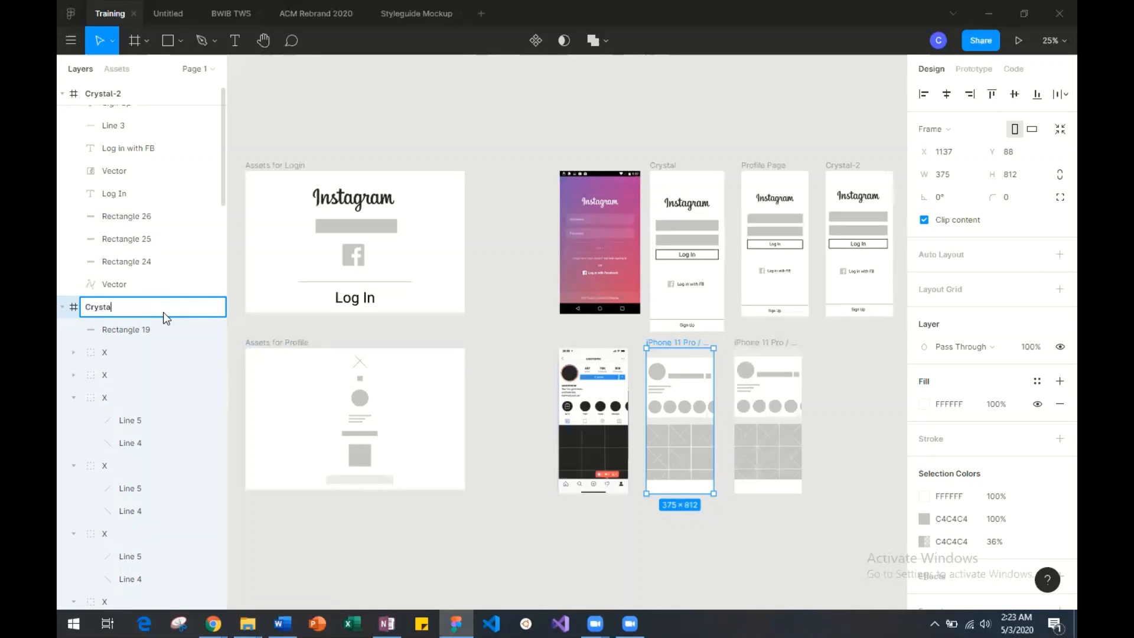
text(l Profile)
Add the word "Login" to the end of the first login wireframe's name.
click(672, 169)
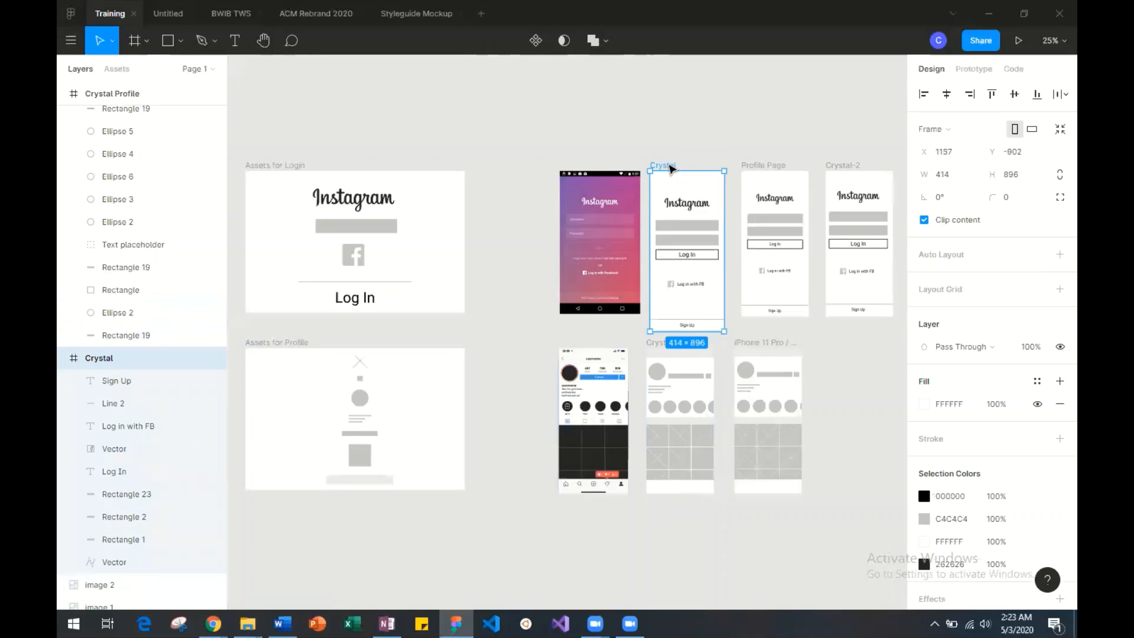
key(ctrl+r)
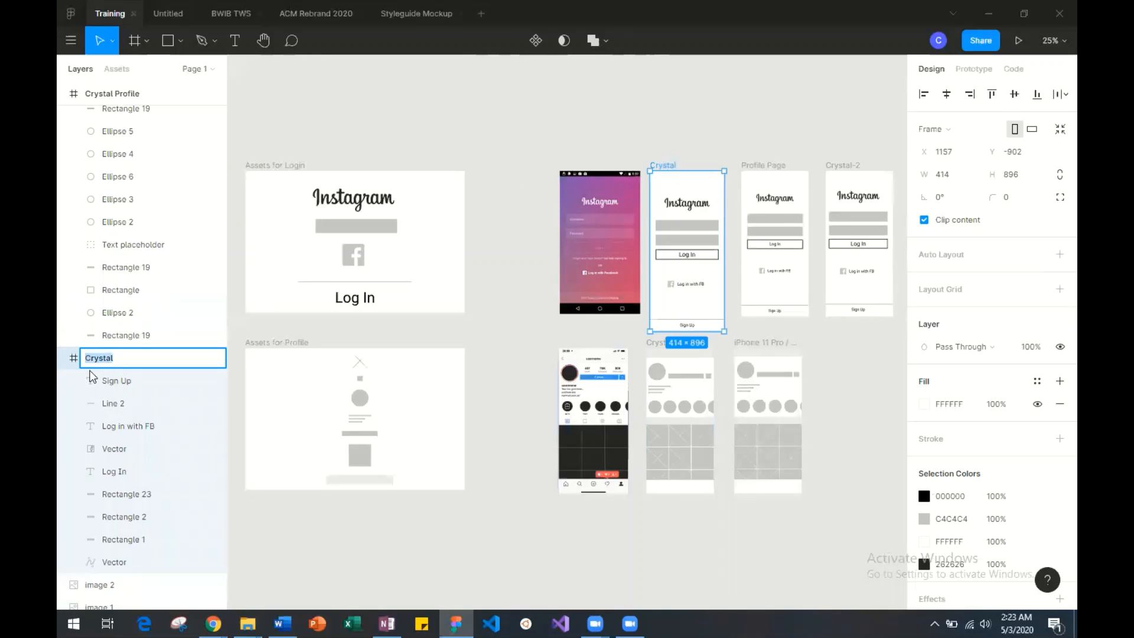
click(136, 361)
text(L)
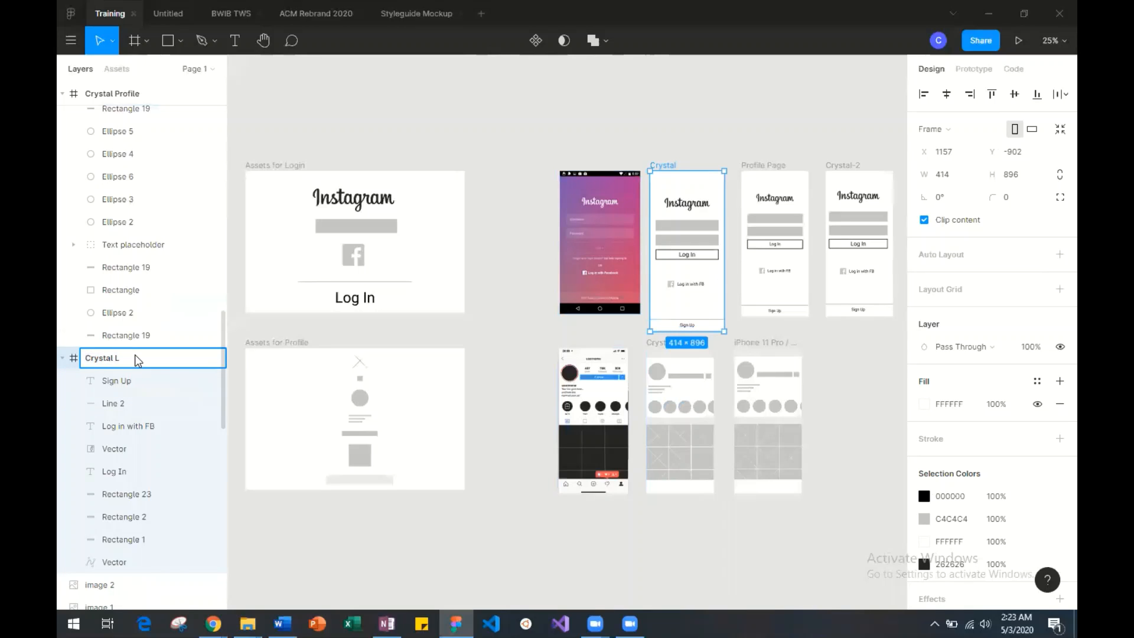
text(gin)
key(BackSpace)
key(BackSpace)
text(ogin)
key(Return)
click(506, 153)
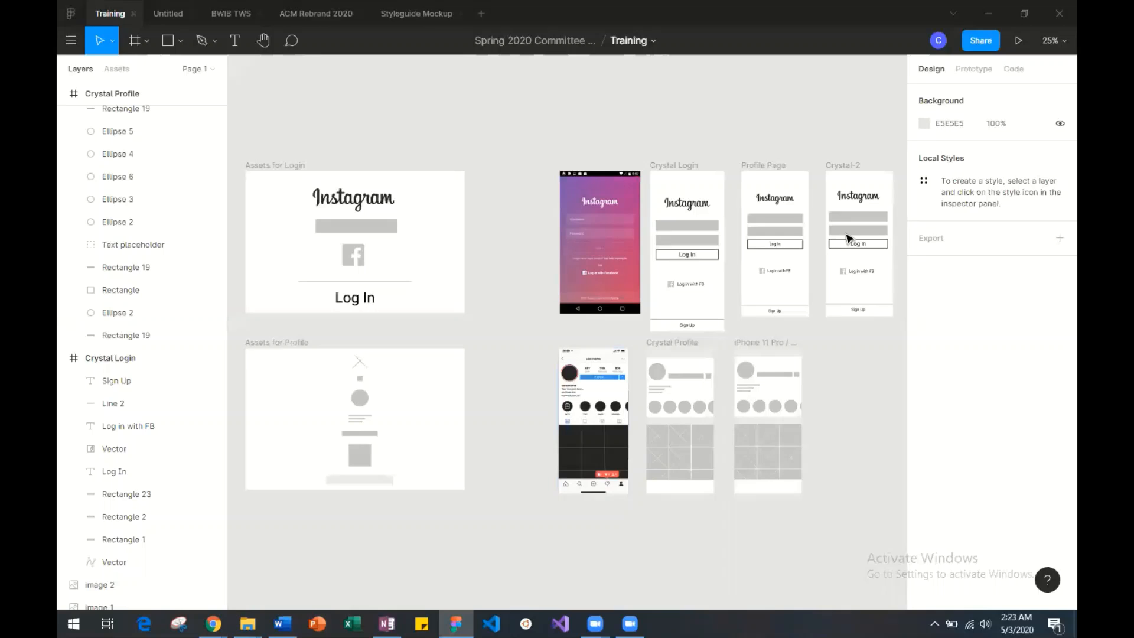
Insert "Login" before the "-2" in the name of the login frame beside Profile Page.
click(839, 165)
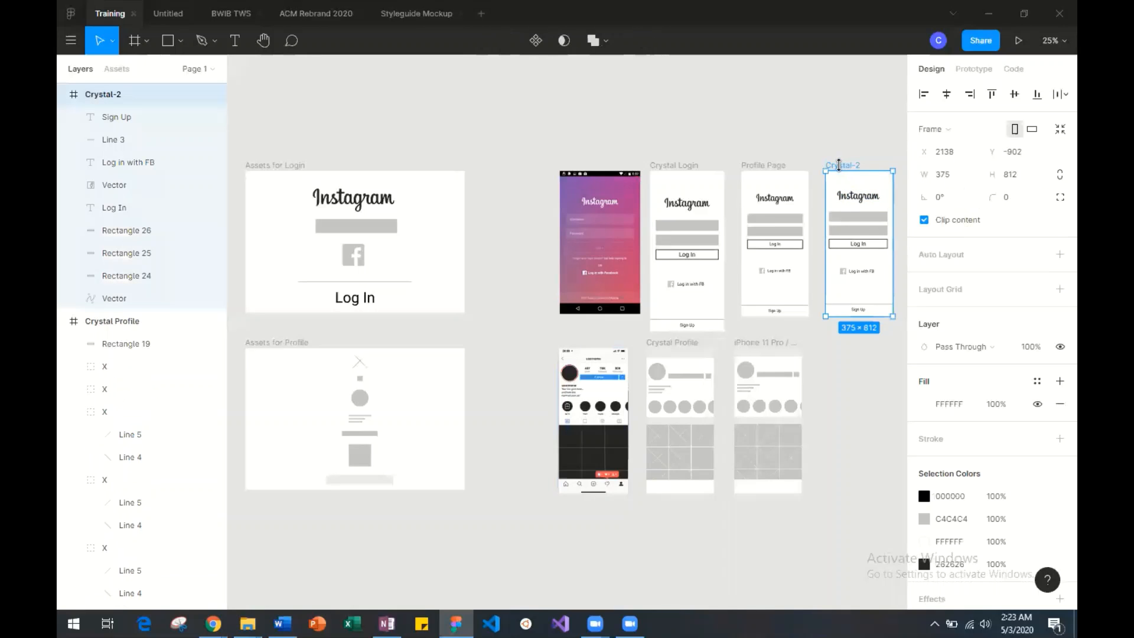
double_click(117, 99)
click(117, 99)
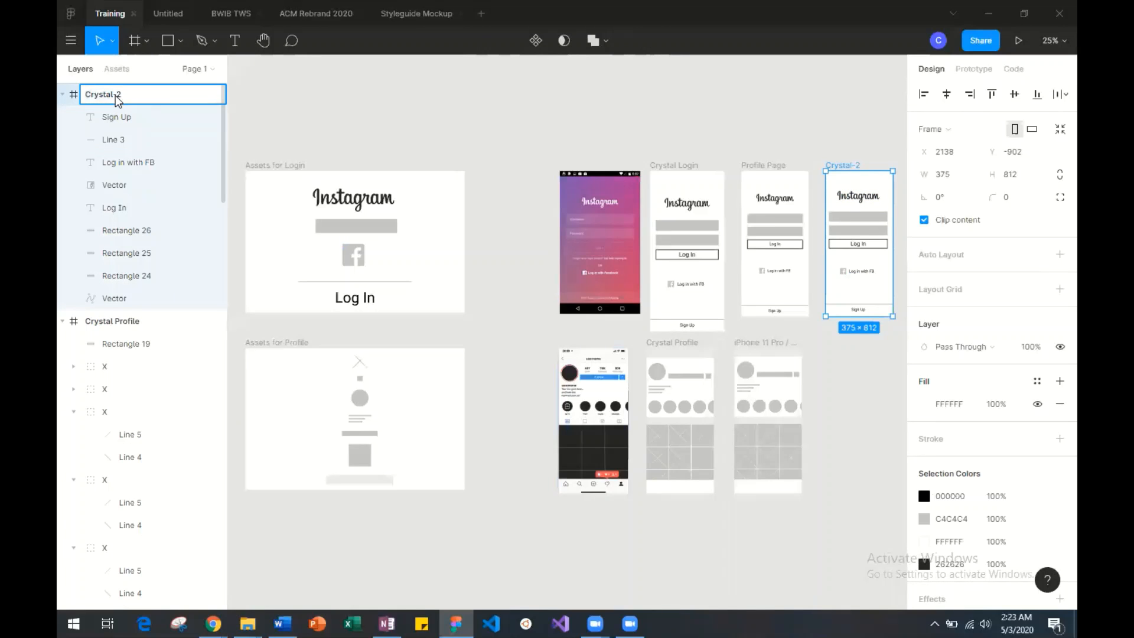
text(Login)
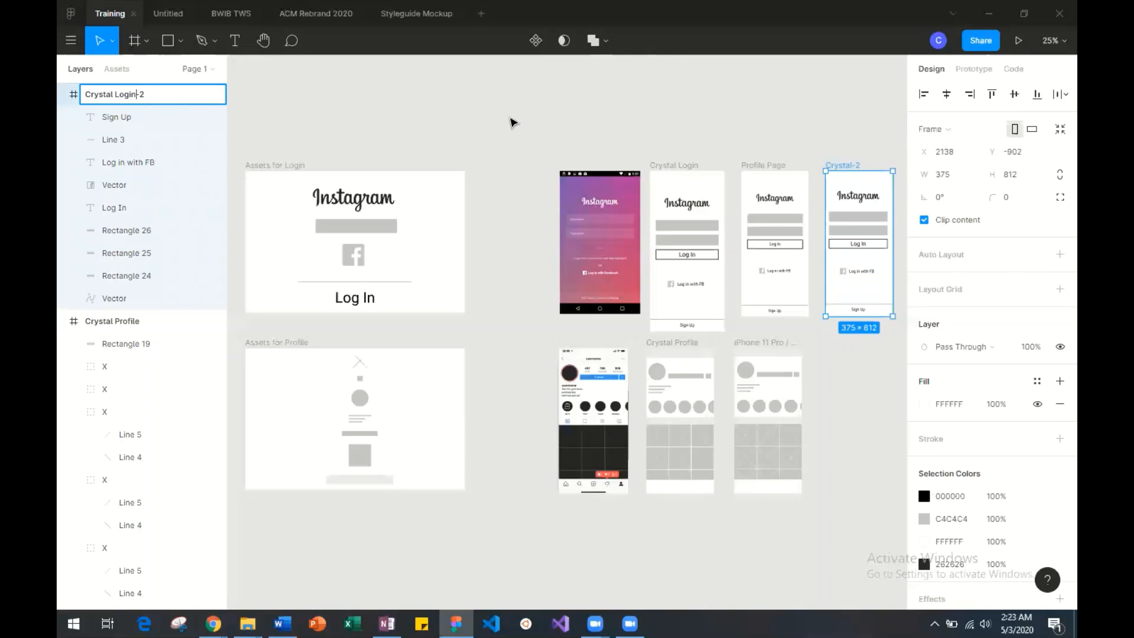
click(512, 119)
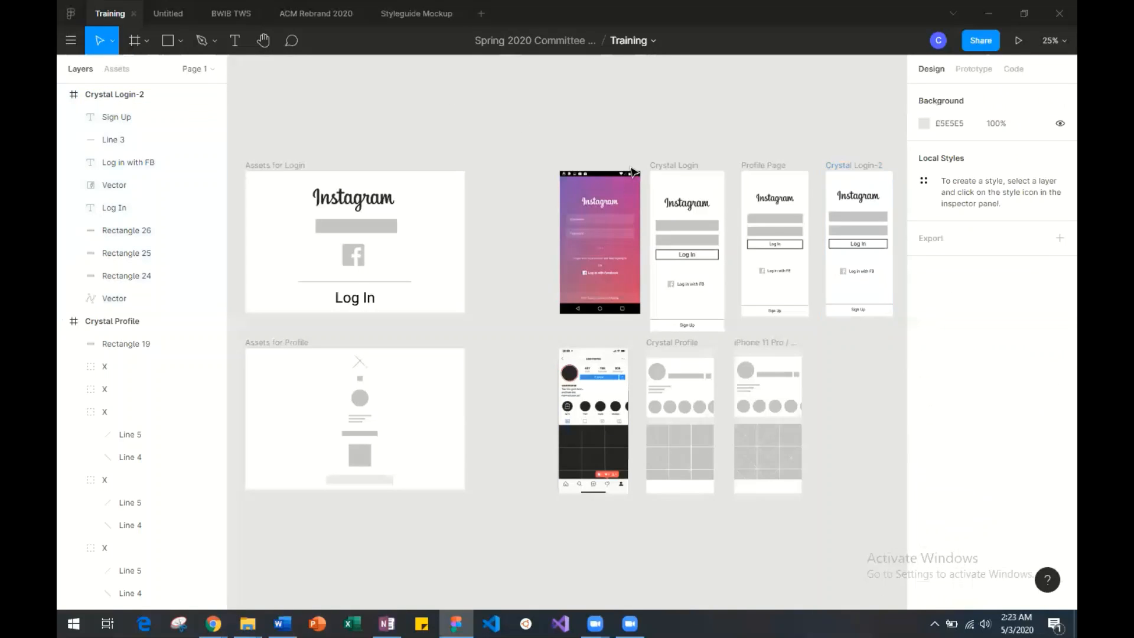
click(697, 169)
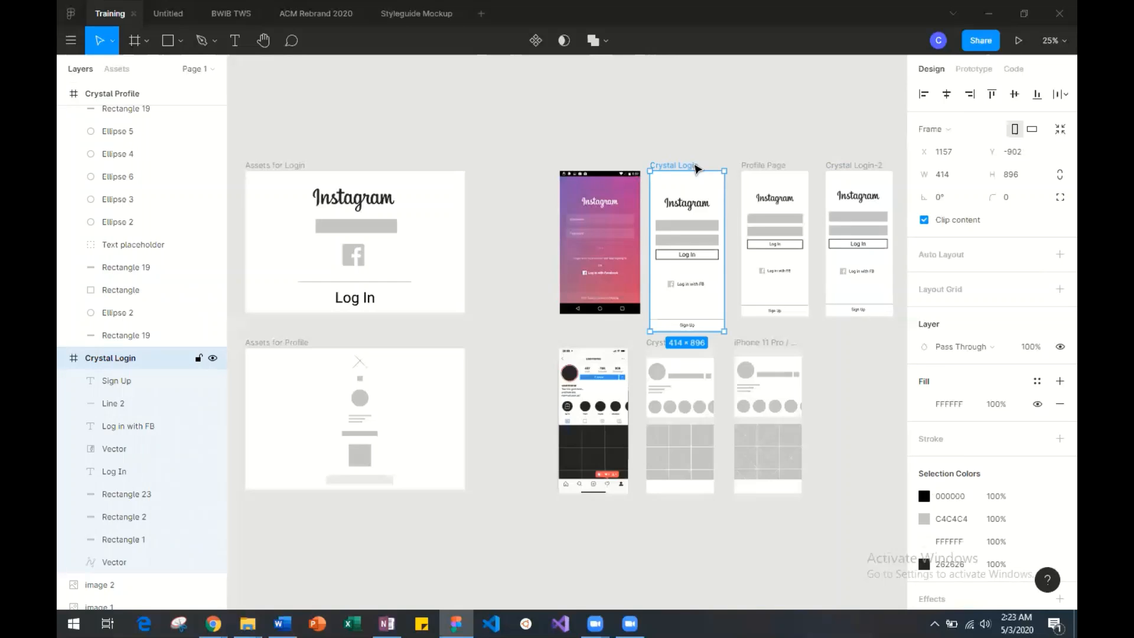
click(870, 166)
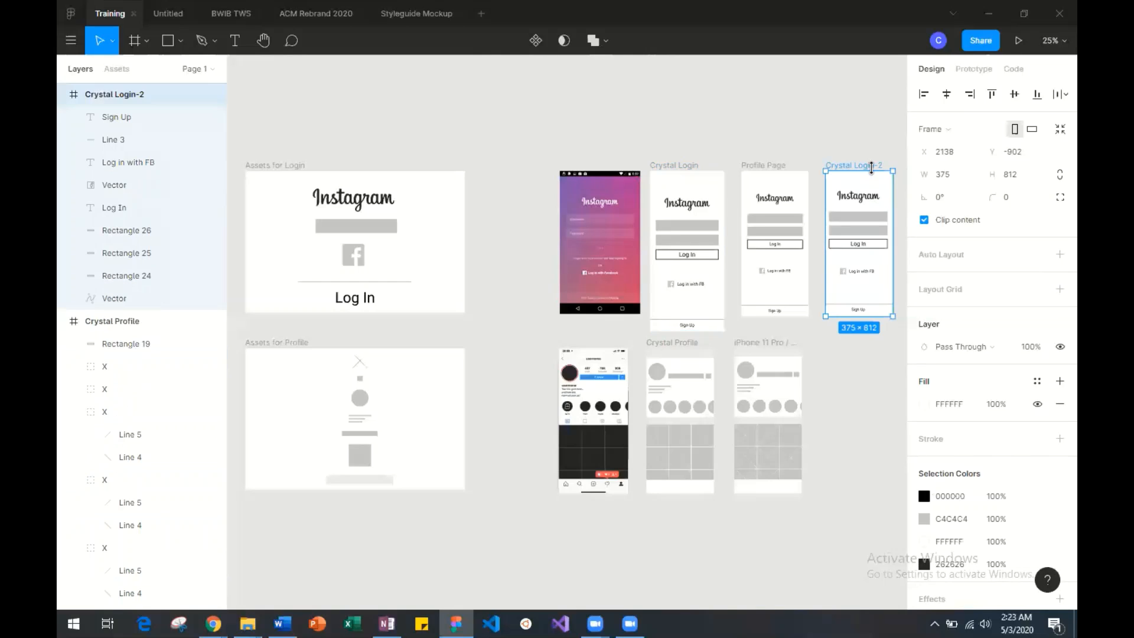
key(alt+v)
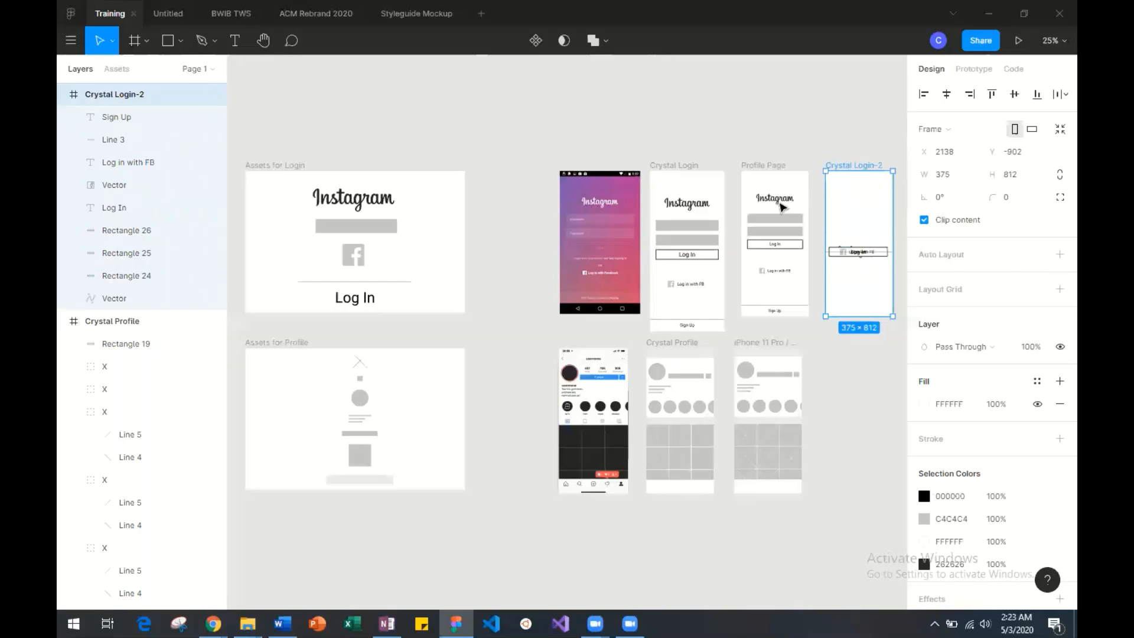
scroll(783, 207, right, 5)
key(ctrl+z)
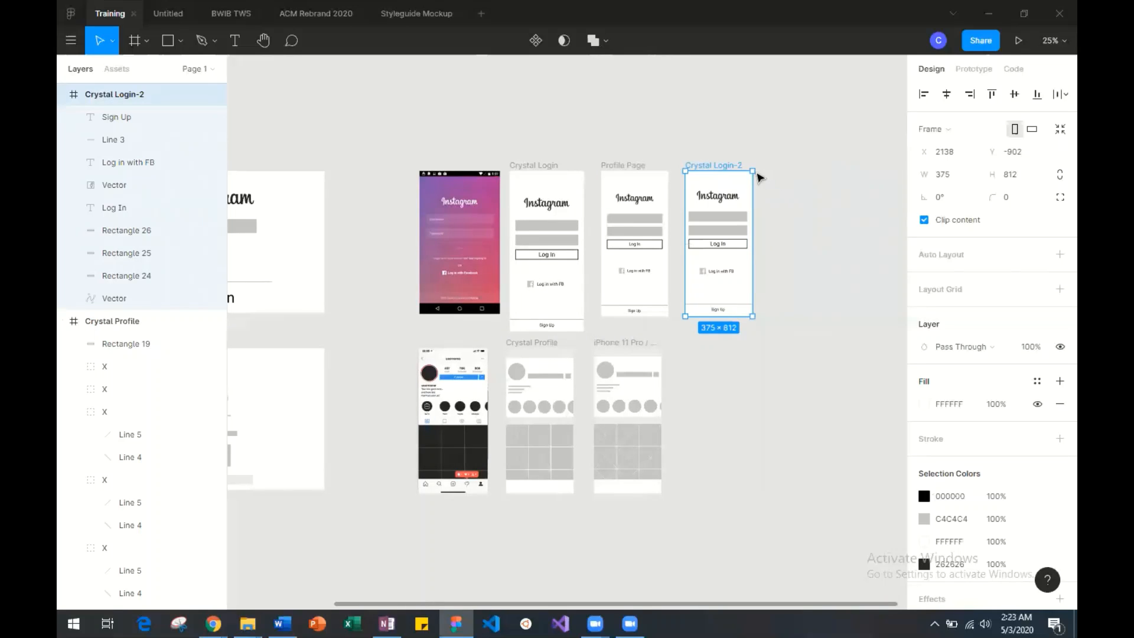
Duplicate the Login-2 frame and place the copy before the purple Instagram login screenshot, at about X 182, Y -902.
click(758, 176)
click(696, 168)
key(ctrl+v)
drag(702, 169, 367, 166)
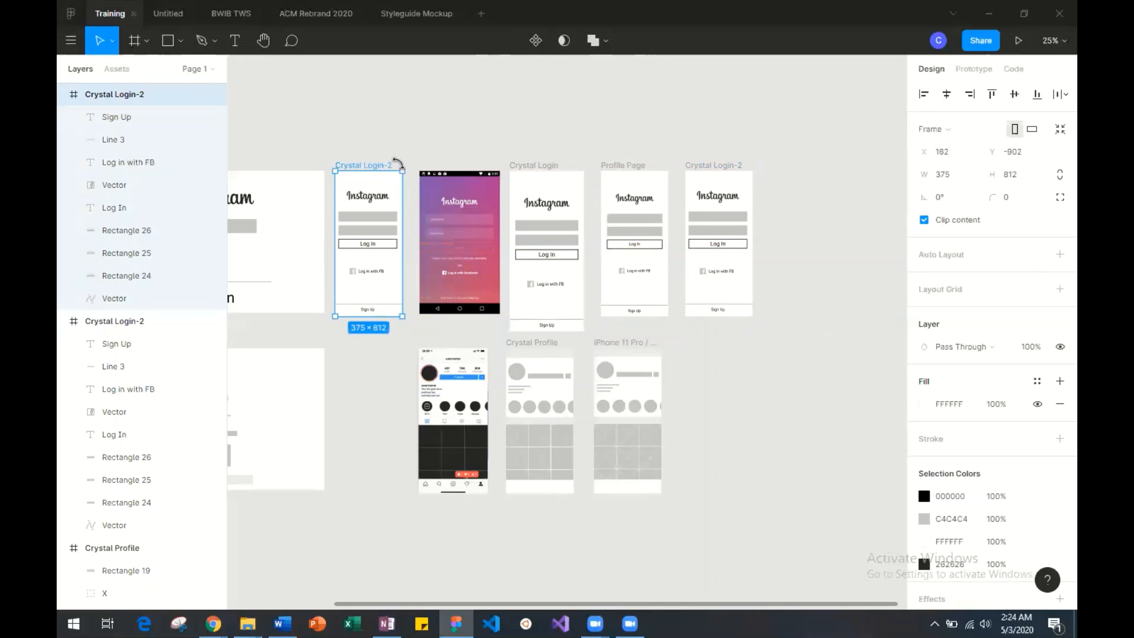
Replace the "2" with "Pretty" in the duplicated login frame's name, so that it ends in "Login-Pretty".
key(ctrl+r)
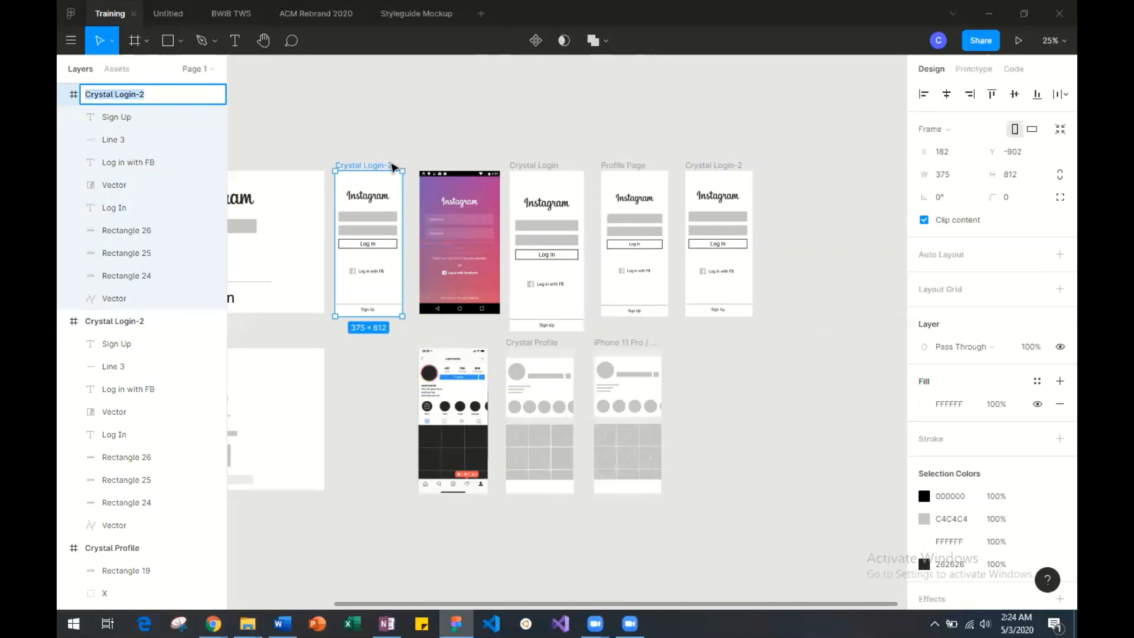
click(156, 99)
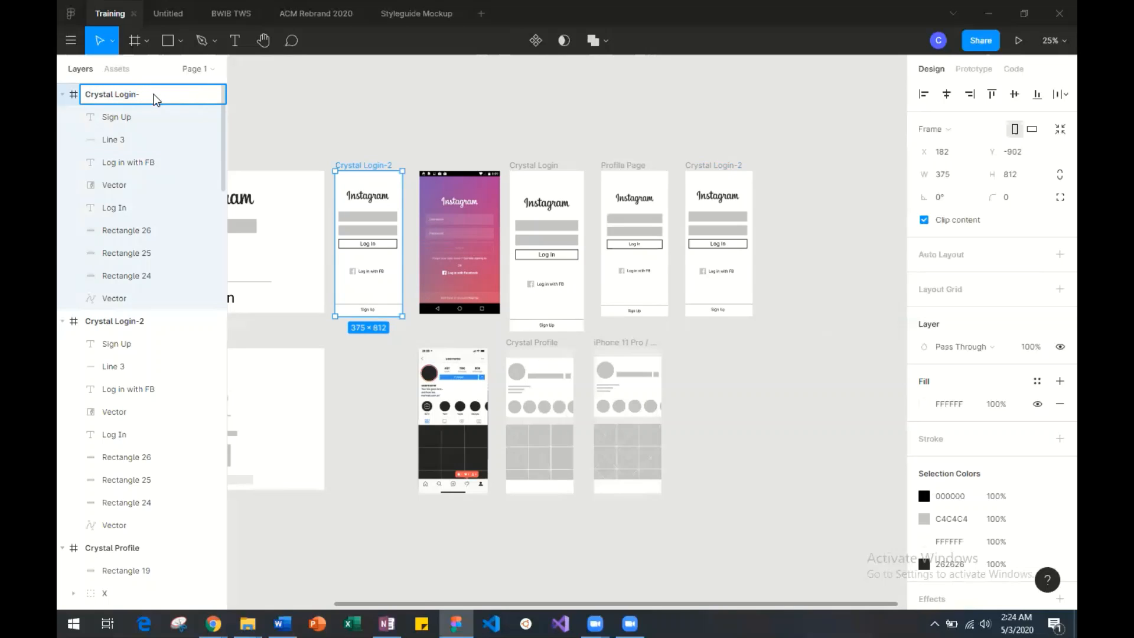
text(Pretty)
click(320, 129)
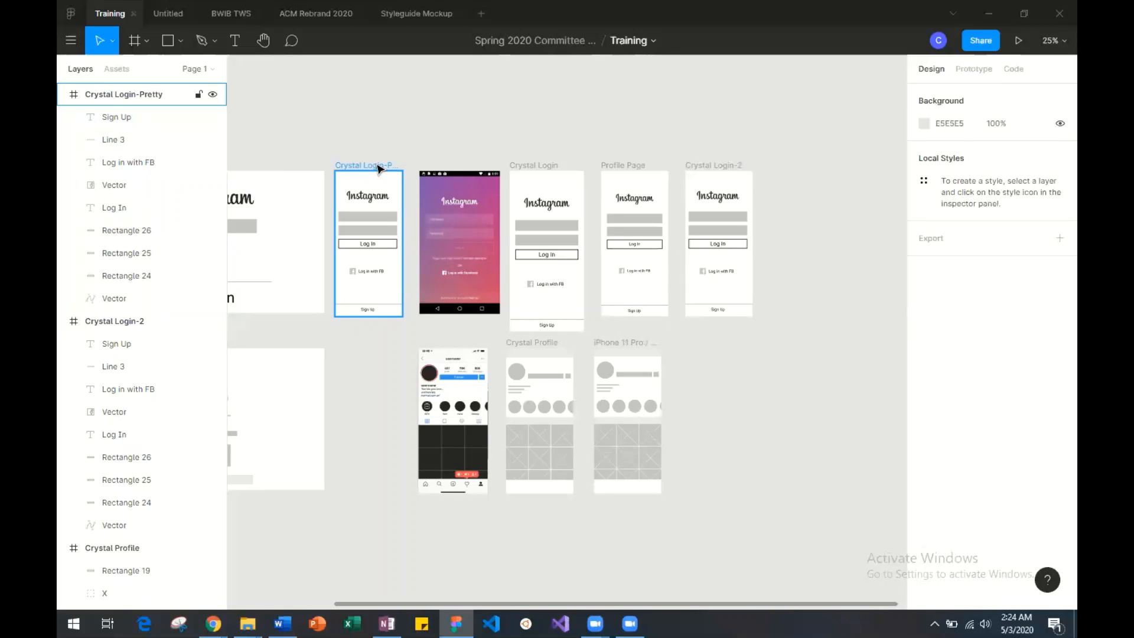
Examine the Instagram login screenshot's design closely and compare it with the neighbouring Login-Pretty frame.
key(ctrl+plus)
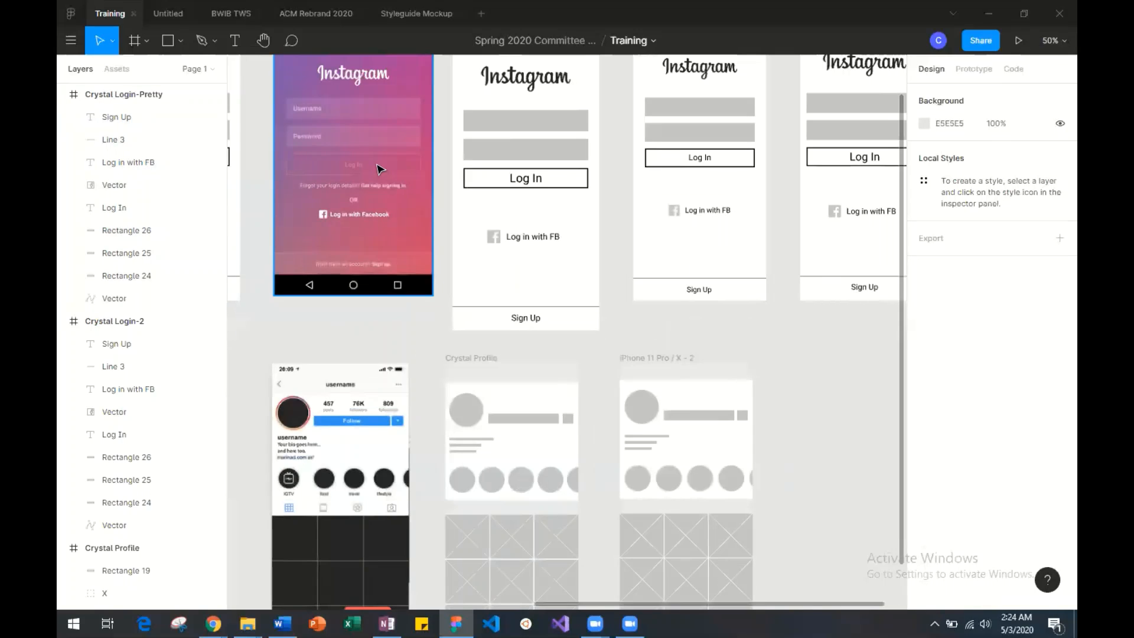
scroll(378, 170, left, 7)
scroll(379, 169, up, 5)
scroll(378, 170, right, 5)
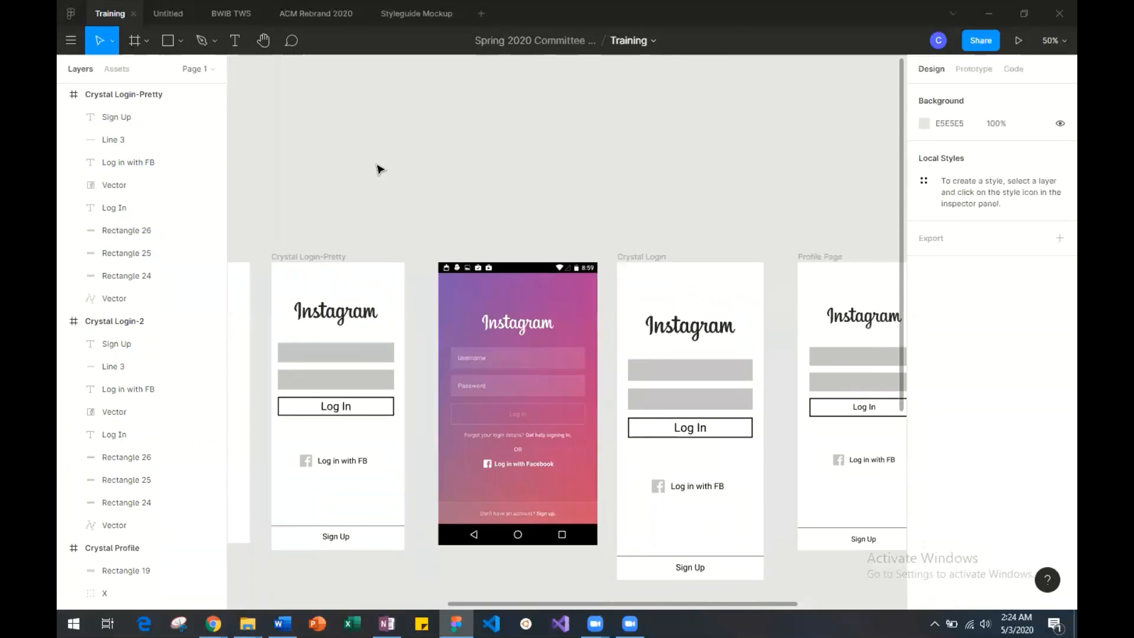
key(ctrl+plus)
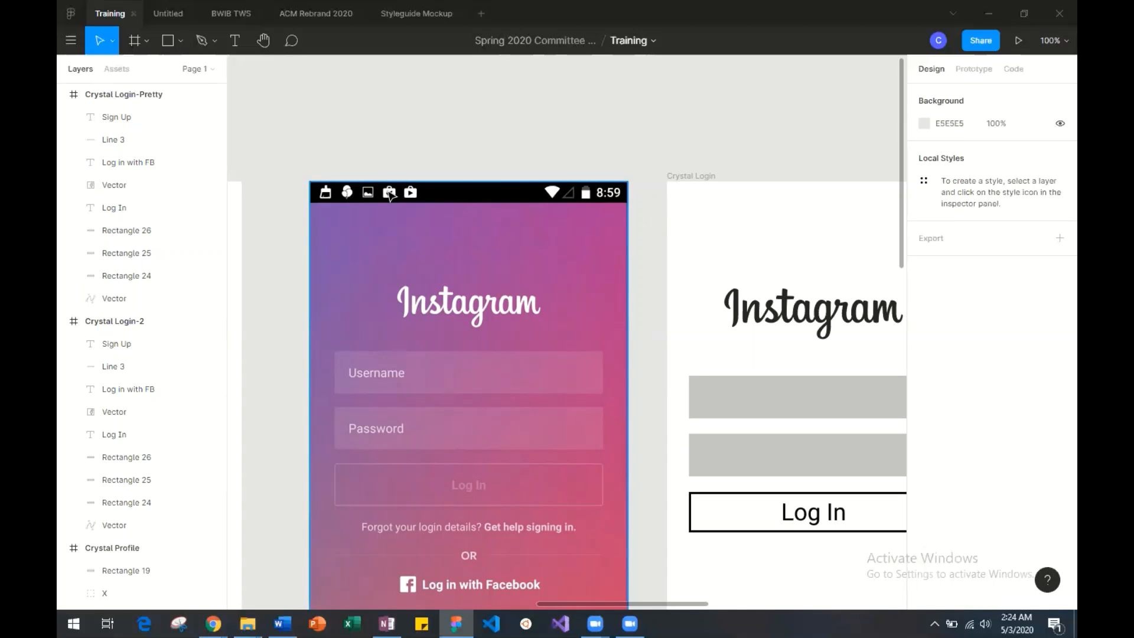
scroll(390, 195, left, 2)
scroll(389, 195, down, 3)
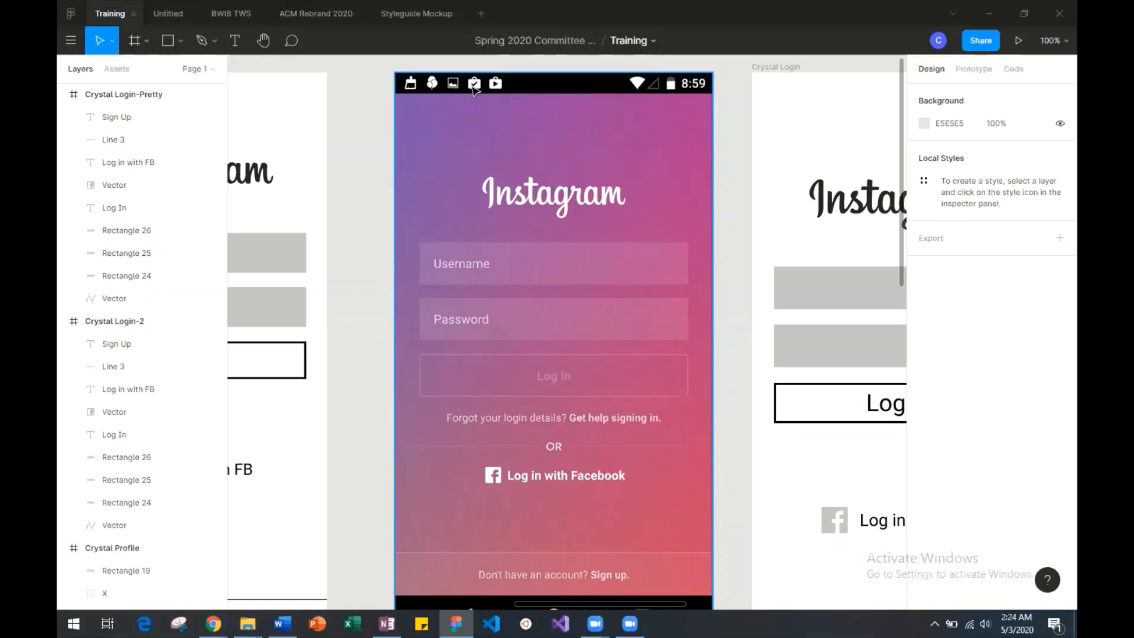
scroll(565, 361, left, 5)
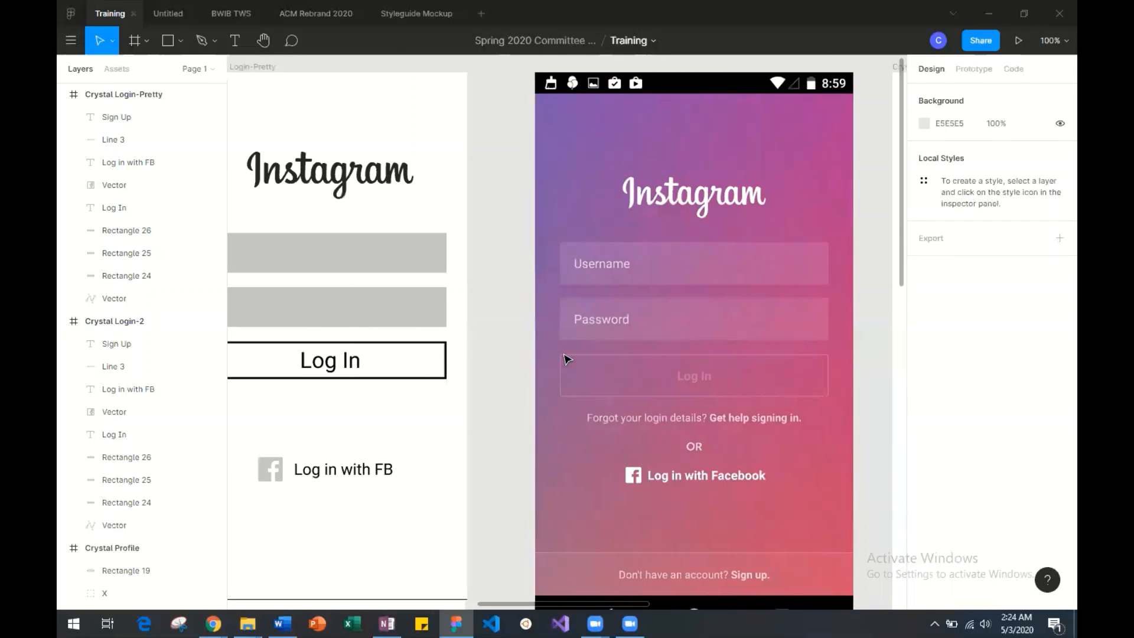
scroll(567, 359, left, 1)
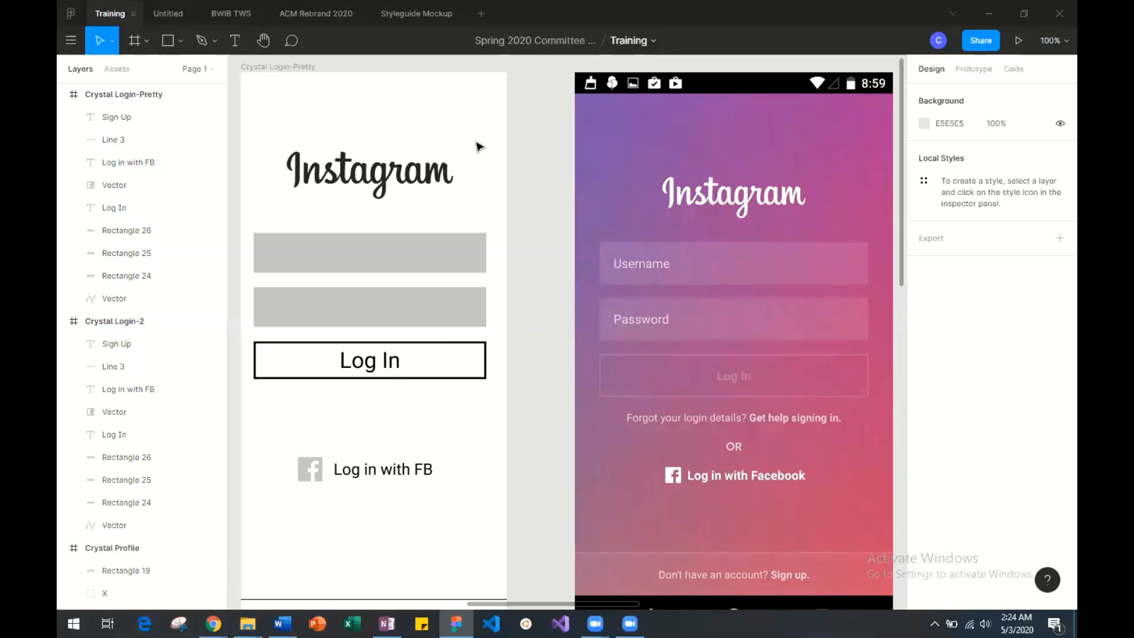
Change the Login-Pretty frame's fill from solid to a linear gradient.
click(291, 70)
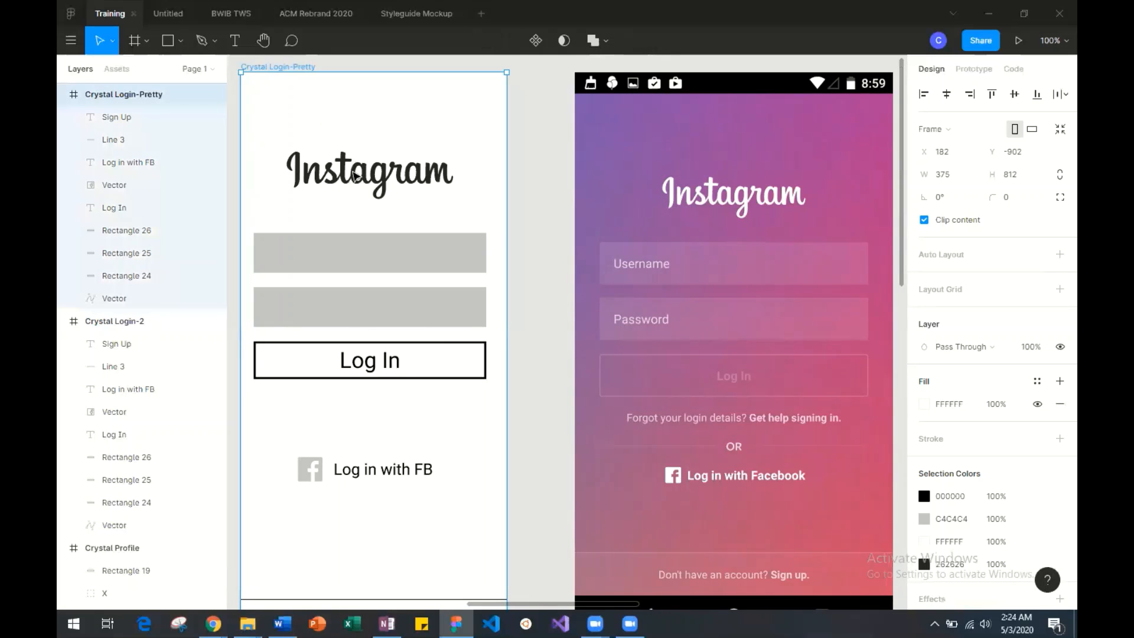
scroll(361, 183, right, 1)
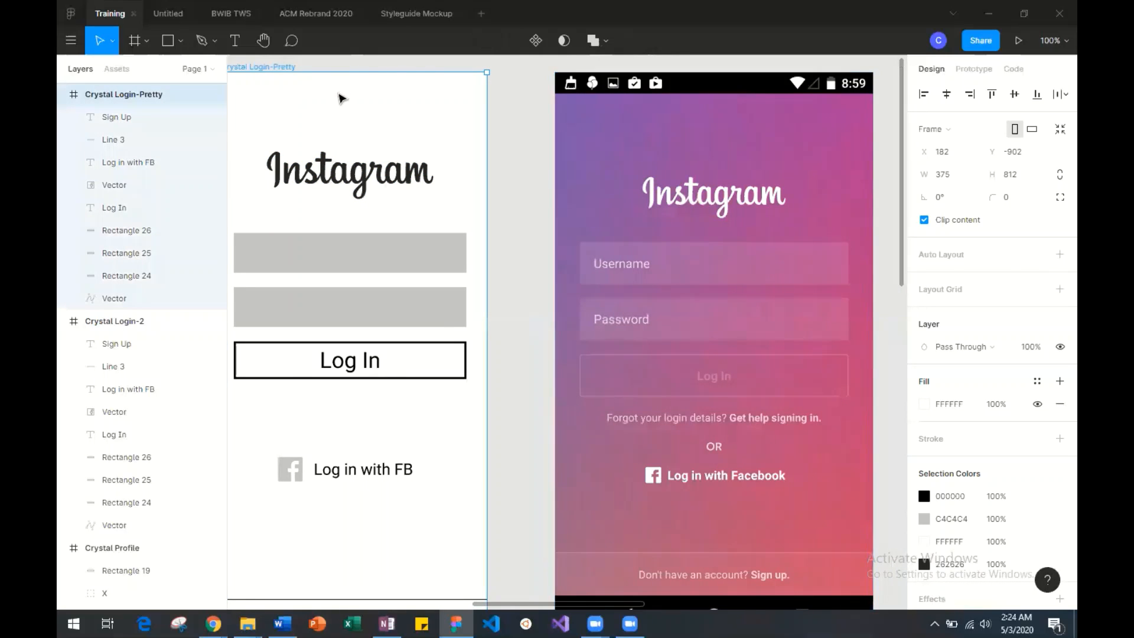
click(925, 407)
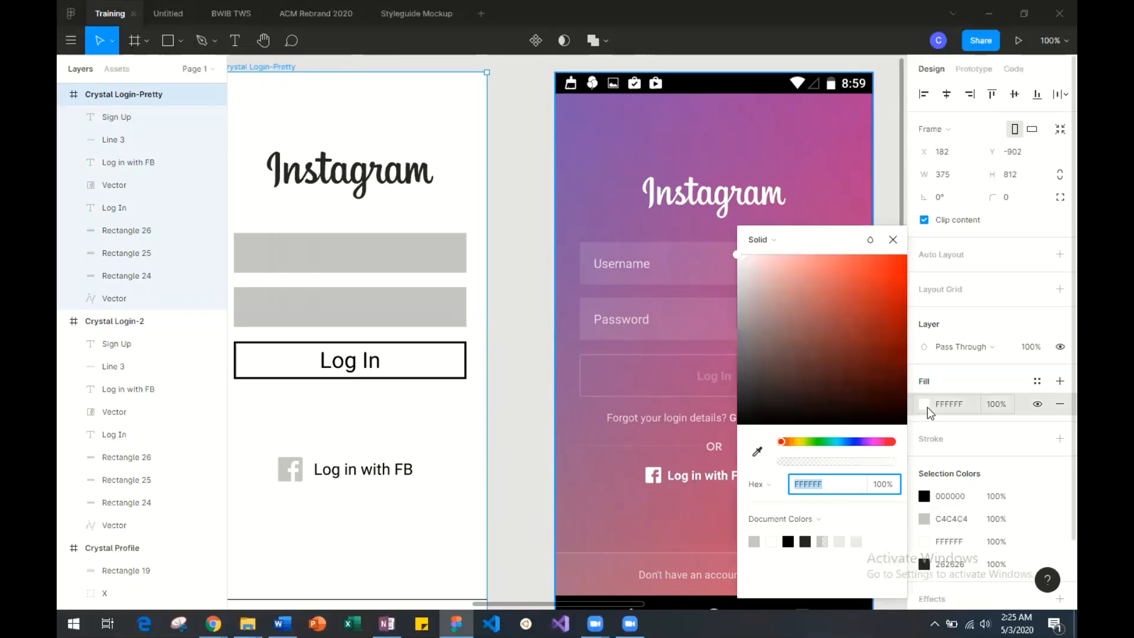
click(769, 242)
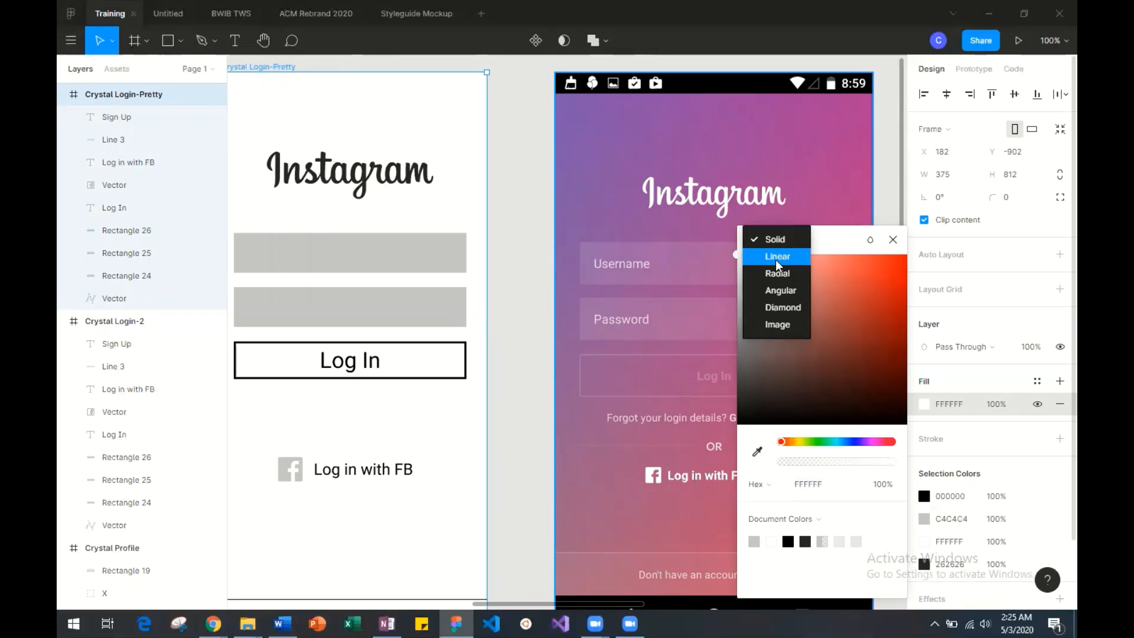
click(777, 256)
scroll(641, 278, right, 5)
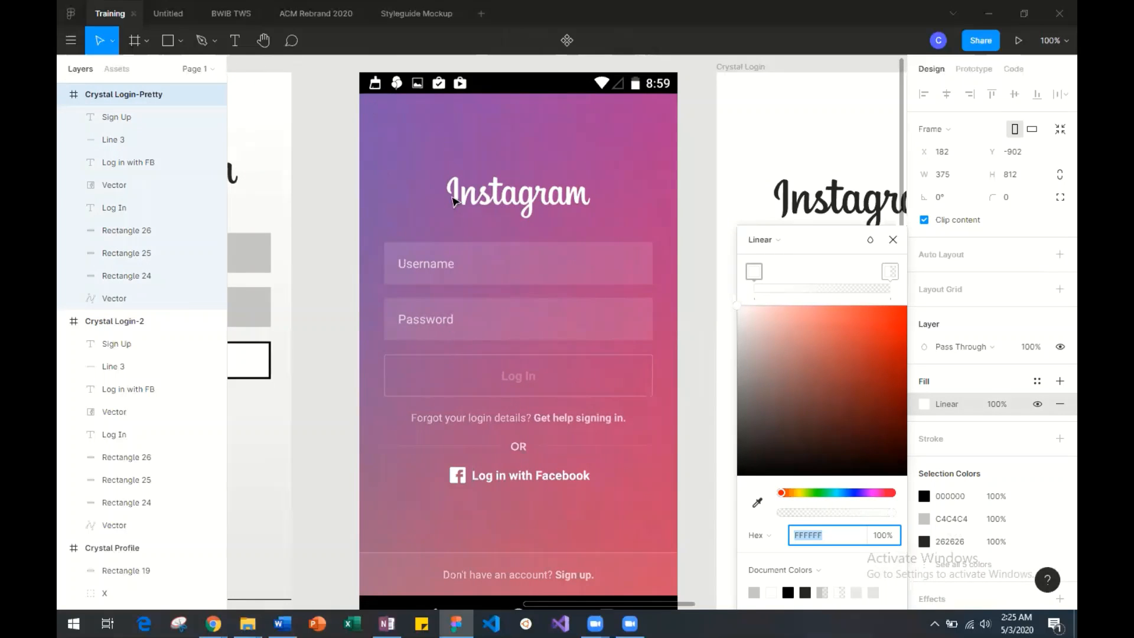
scroll(405, 499, left, 6)
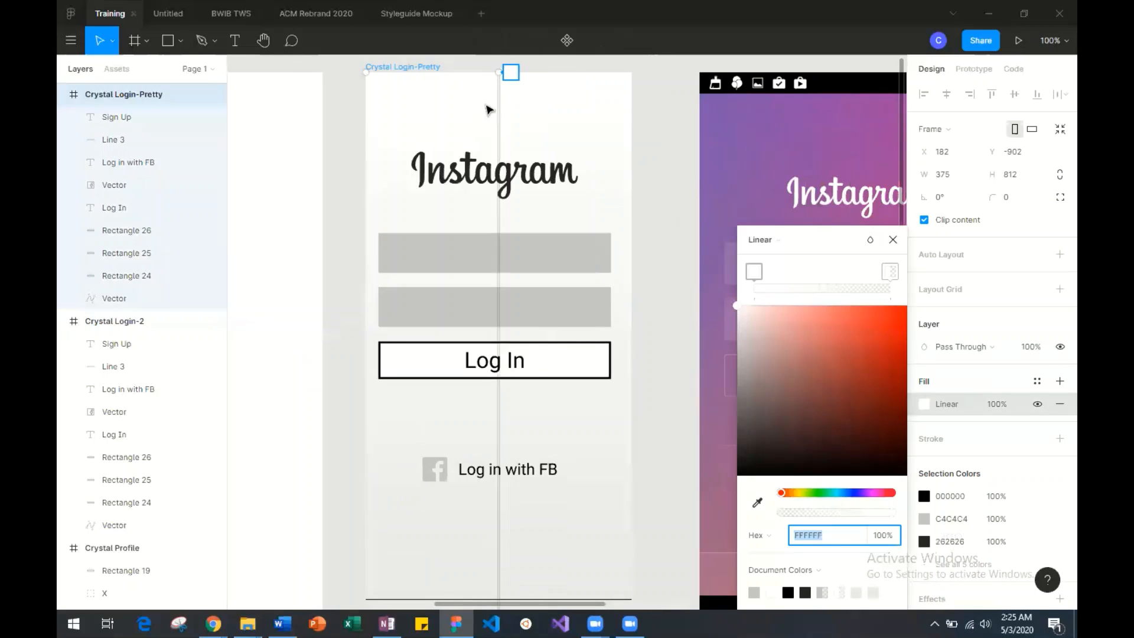
Orient the Login-Pretty frame's linear gradient diagonally, starting at its top-left corner and ending at its bottom-right corner.
drag(496, 72, 432, 72)
drag(369, 71, 367, 71)
scroll(463, 238, down, 7)
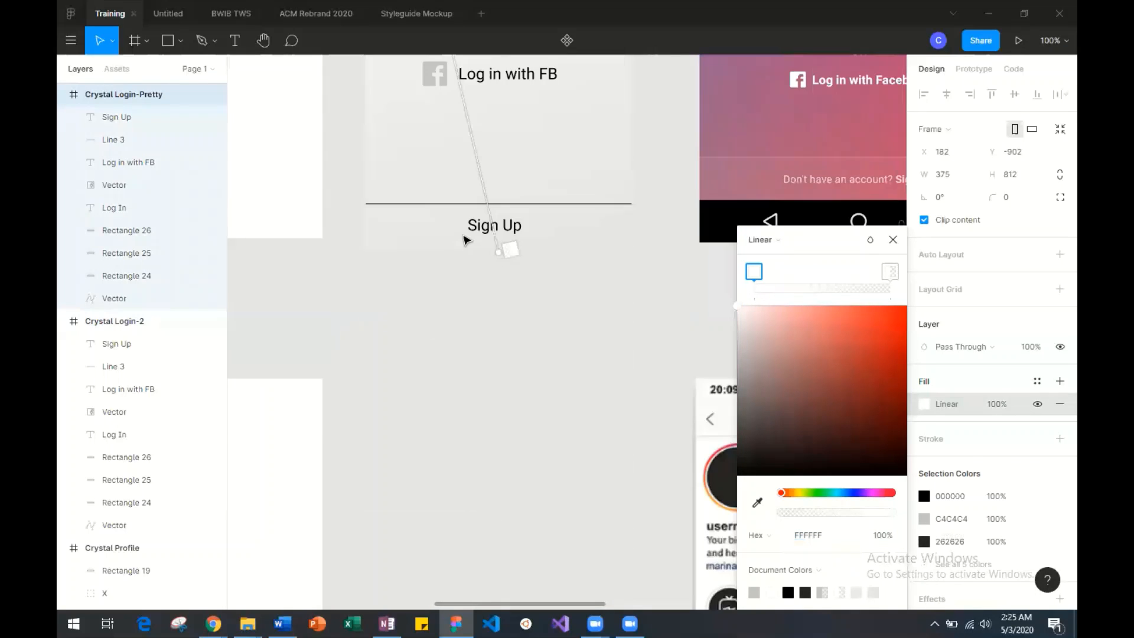
scroll(464, 238, up, 1)
drag(499, 302, 632, 307)
scroll(609, 289, up, 8)
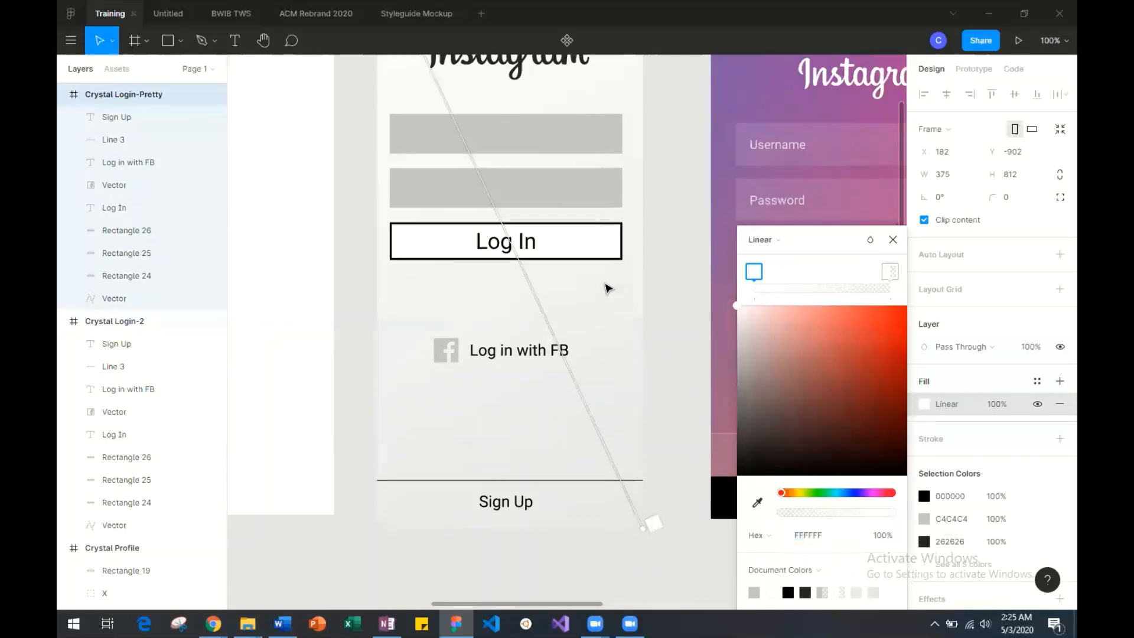
Set the gradient's start colour to the purple 7D4EAC sampled from the upper-left area of the Instagram login screenshot.
scroll(461, 229, right, 5)
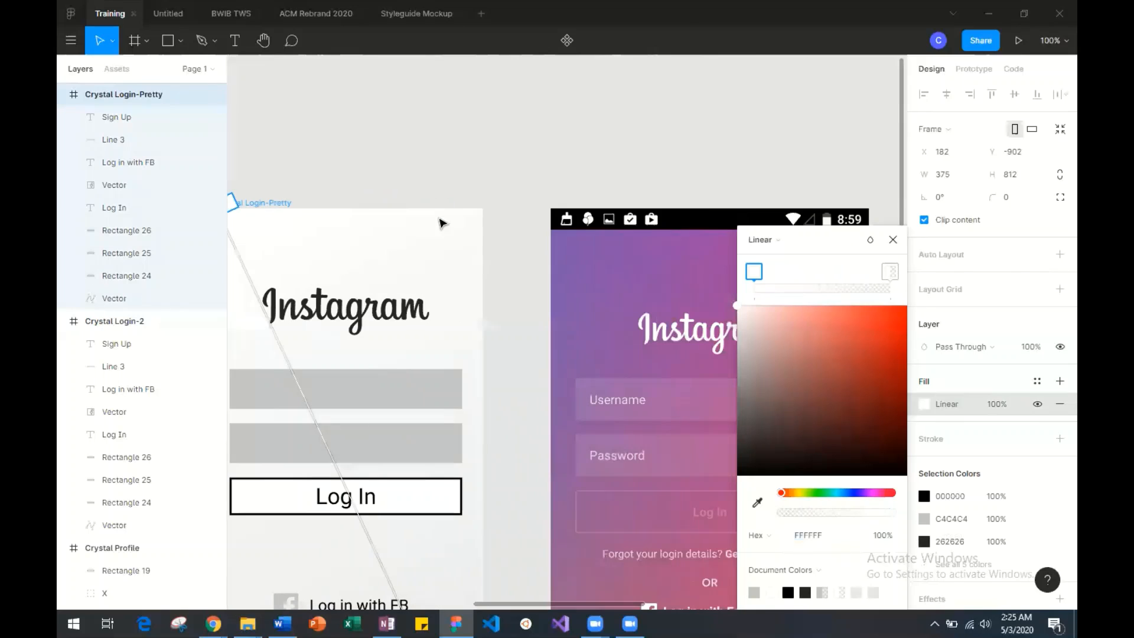
click(757, 503)
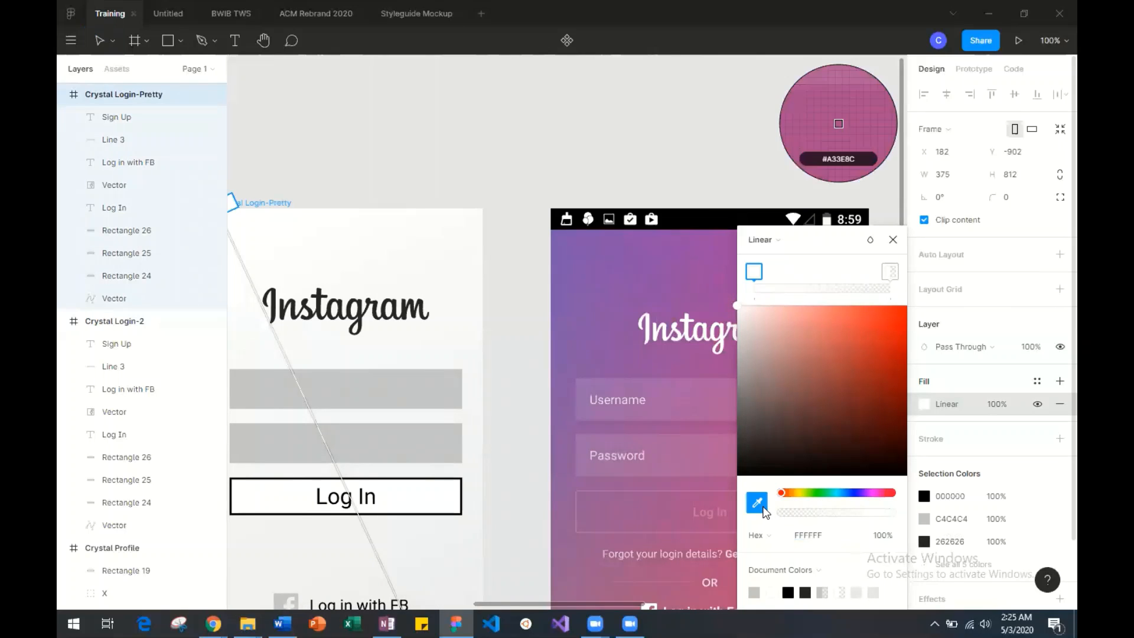
click(569, 255)
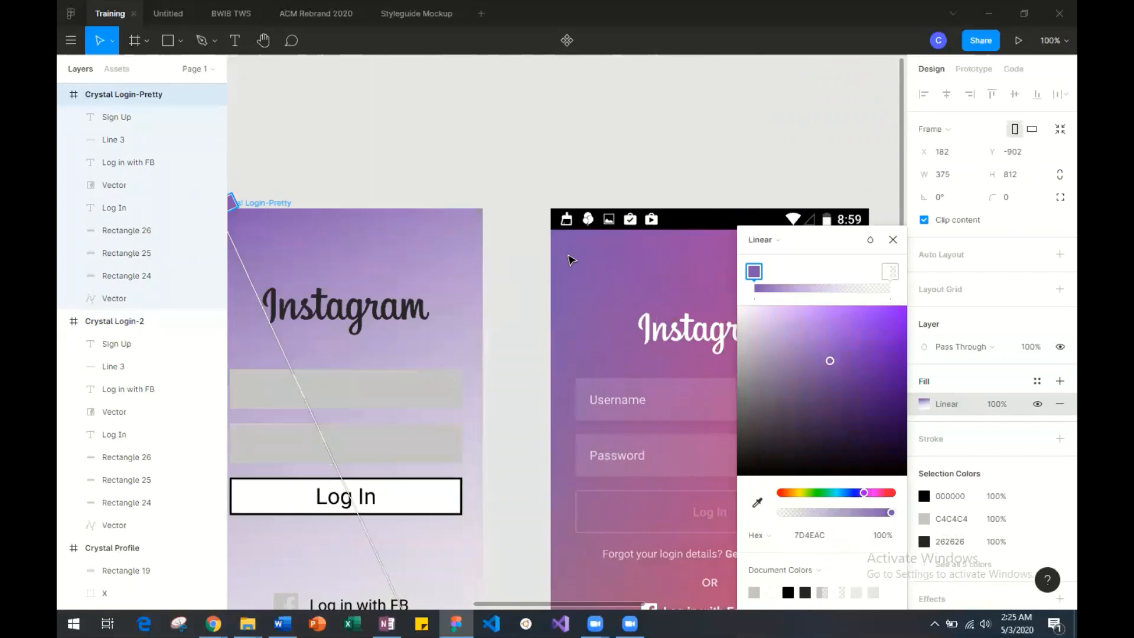
Make the gradient's end stop fully opaque and set it to the pinkish red sampled from the screenshot's lower-right area.
scroll(545, 250, down, 5)
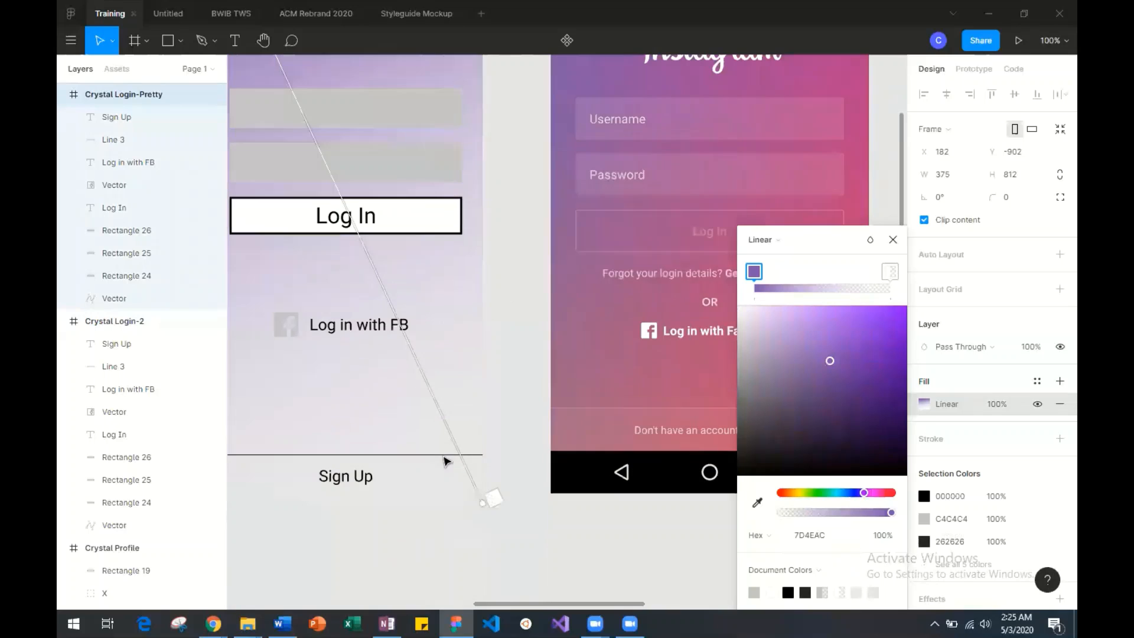
click(890, 271)
drag(782, 513, 896, 513)
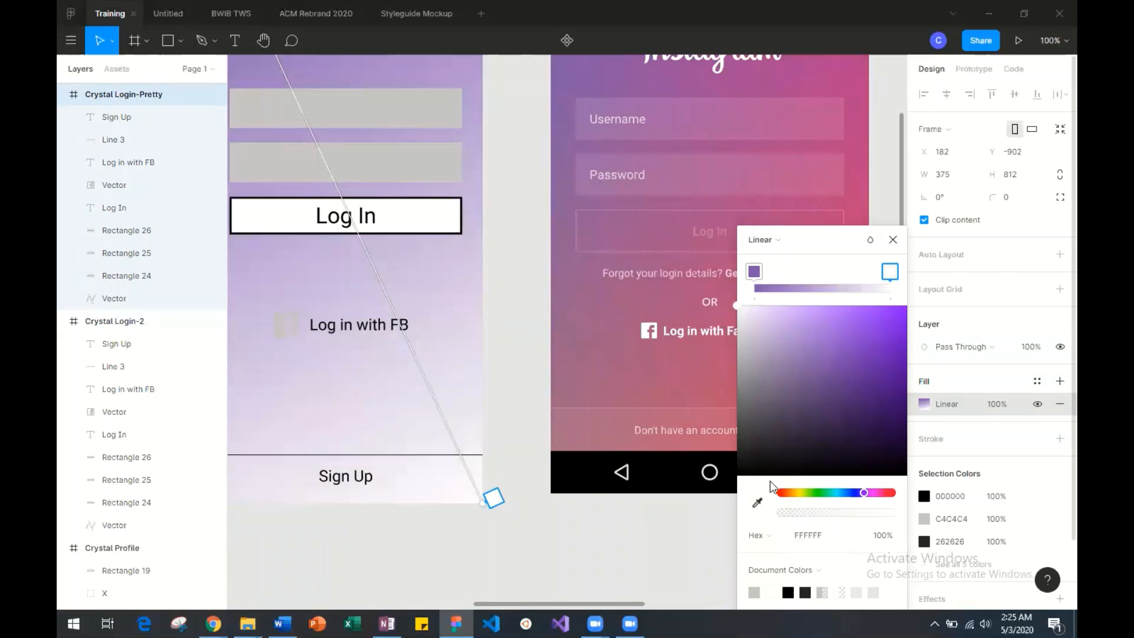
click(757, 503)
scroll(667, 502, right, 6)
scroll(667, 502, left, 3)
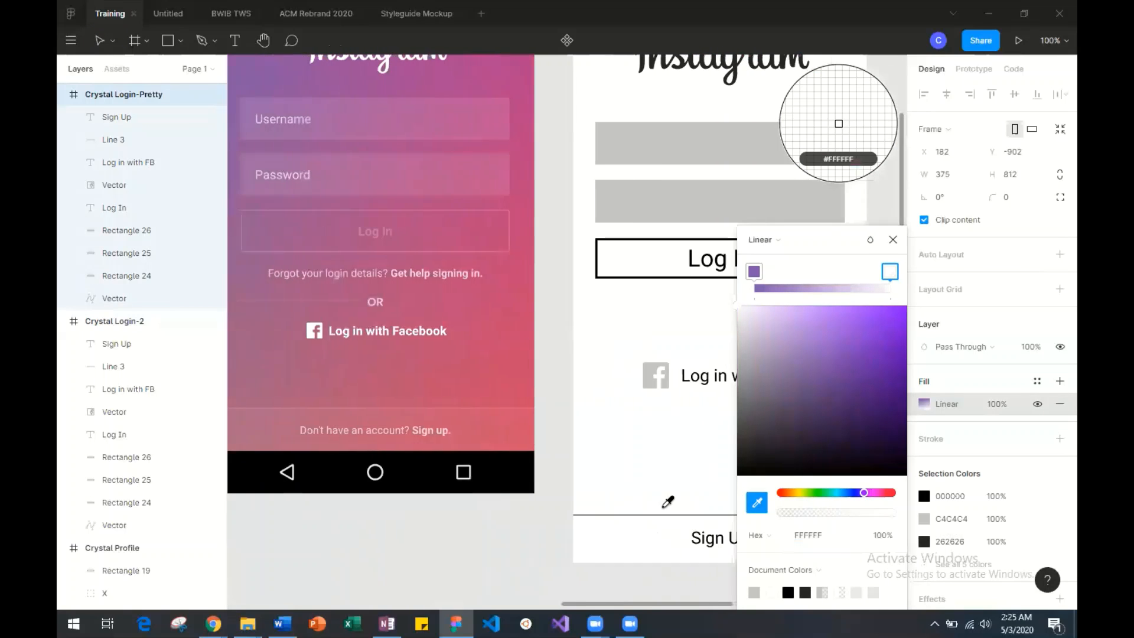
click(589, 433)
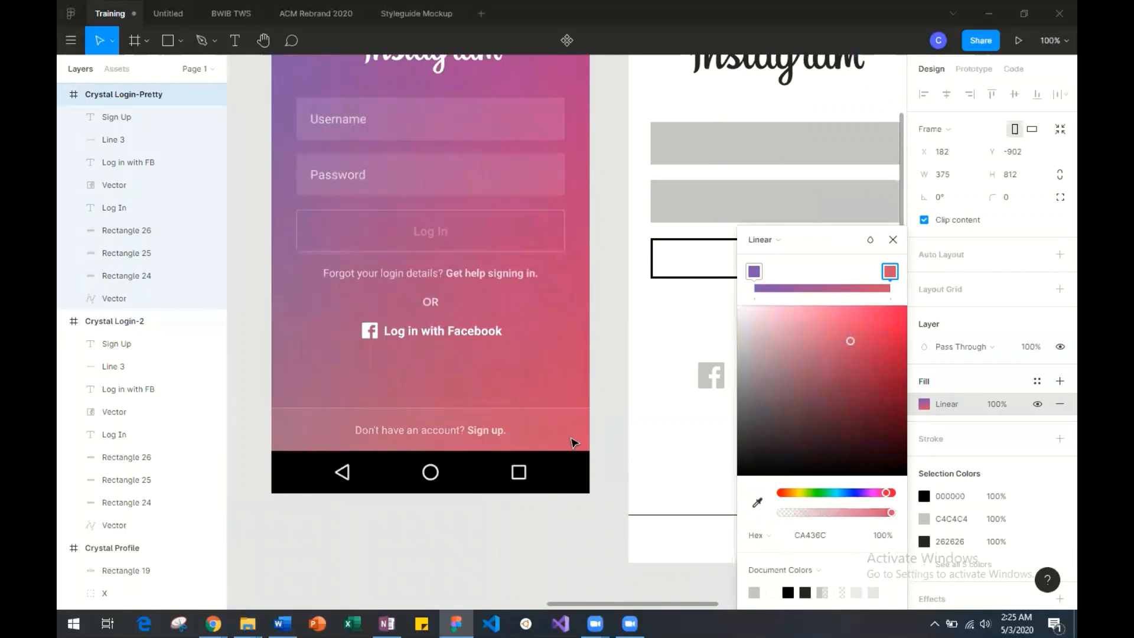
Add a middle colour stop to the Login-Pretty gradient and position it slightly past the midpoint.
scroll(573, 436, left, 6)
scroll(571, 436, up, 1)
scroll(571, 437, left, 1)
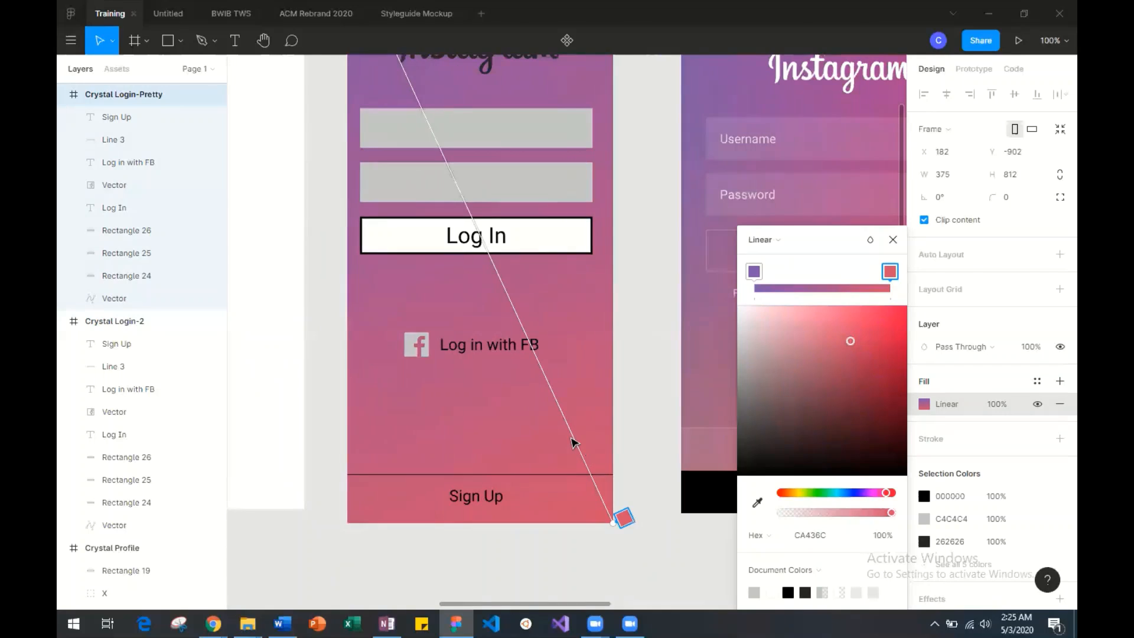
key(ctrl+minus)
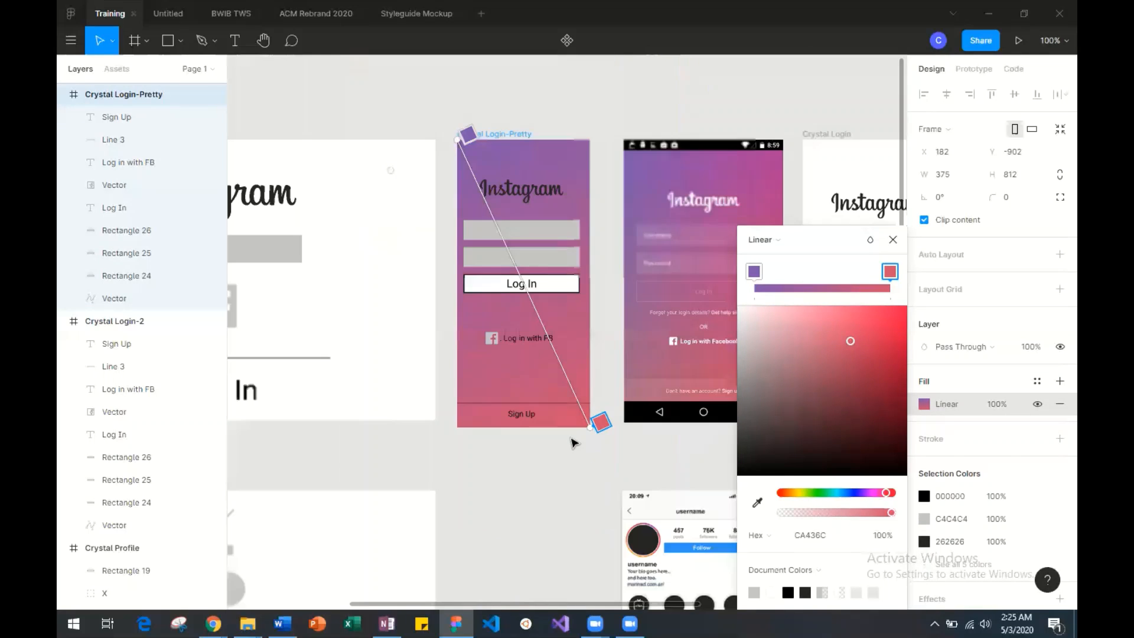
scroll(573, 443, right, 4)
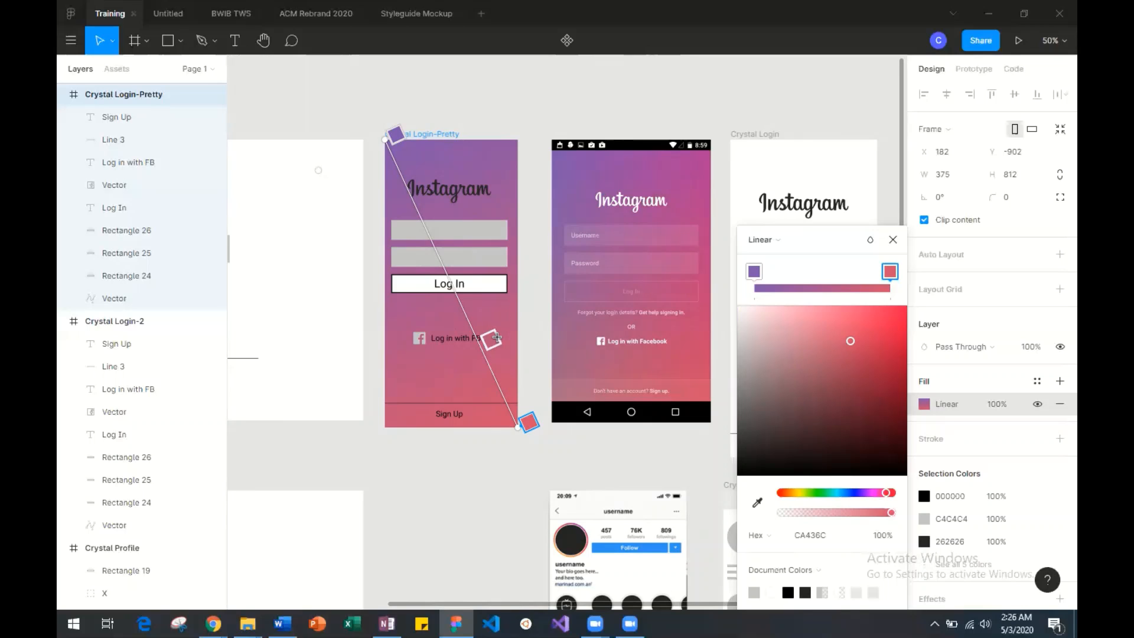
mouse_move(497, 337)
mouse_down()
mouse_move(448, 236)
mouse_move(490, 260)
mouse_move(501, 282)
mouse_up()
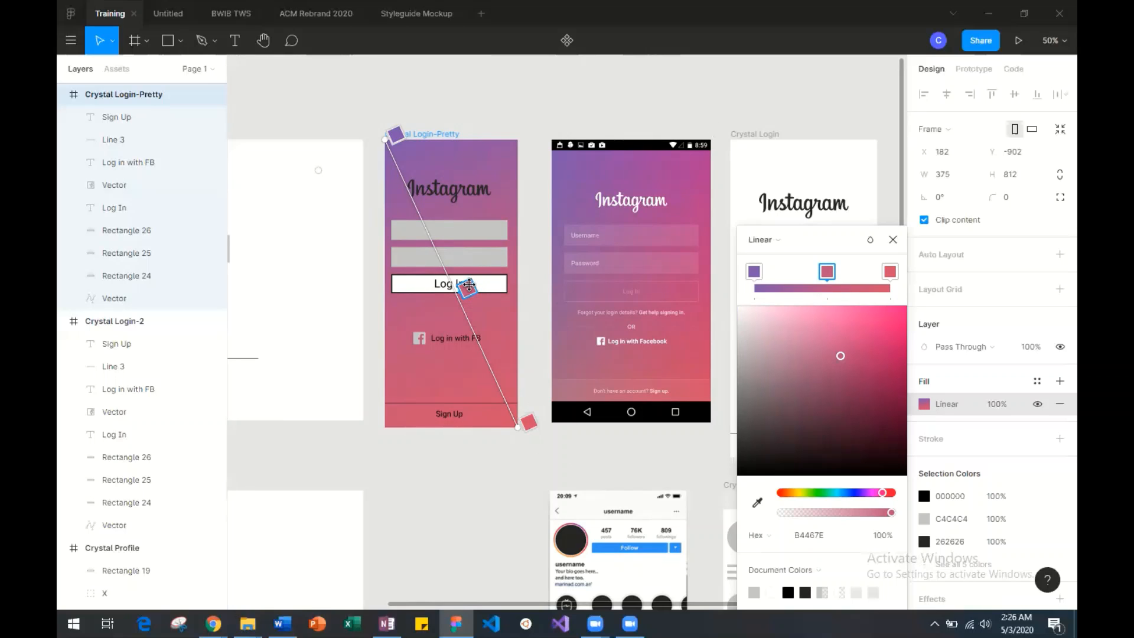
drag(469, 286, 473, 296)
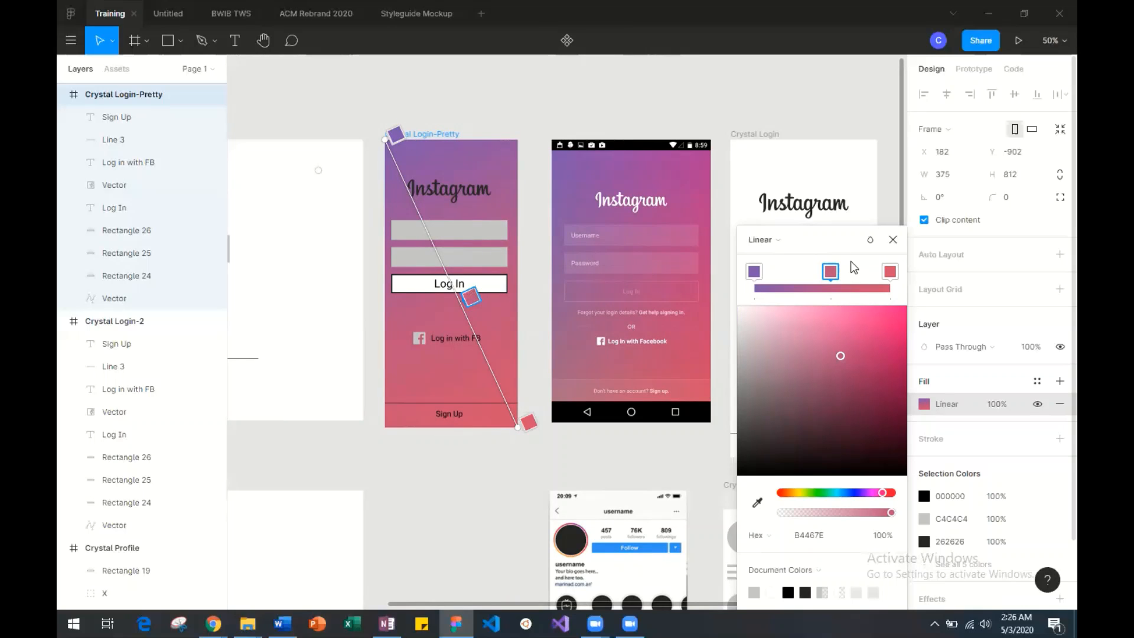
click(895, 240)
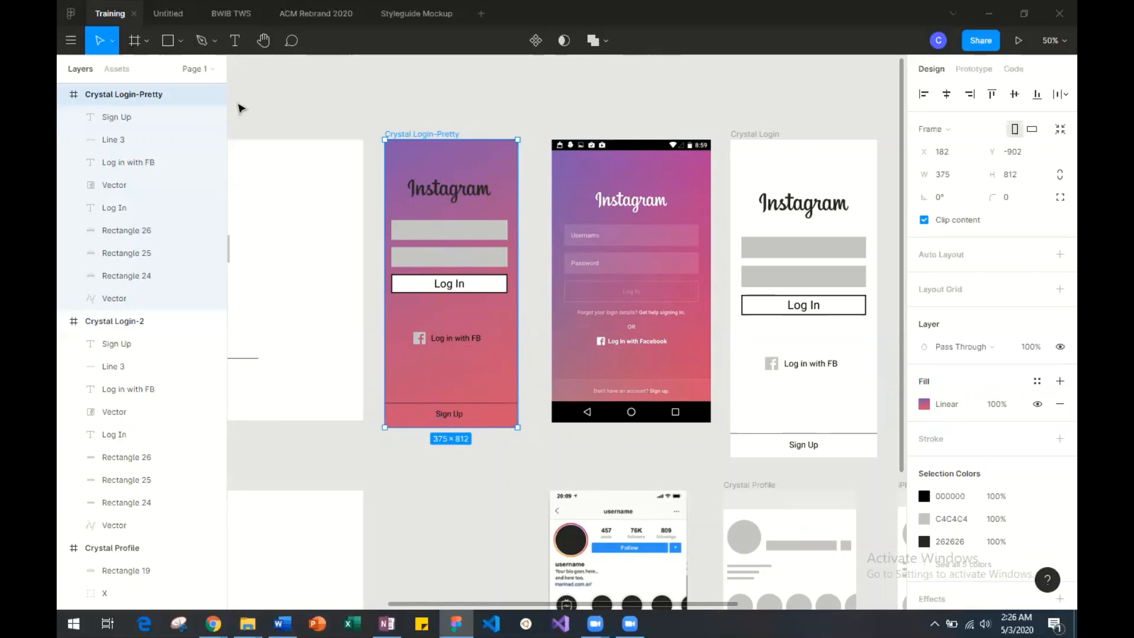
Draw a full-width rectangle about 375 × 38 along the Login-Pretty frame's top edge and reduce its height to 27.
click(181, 41)
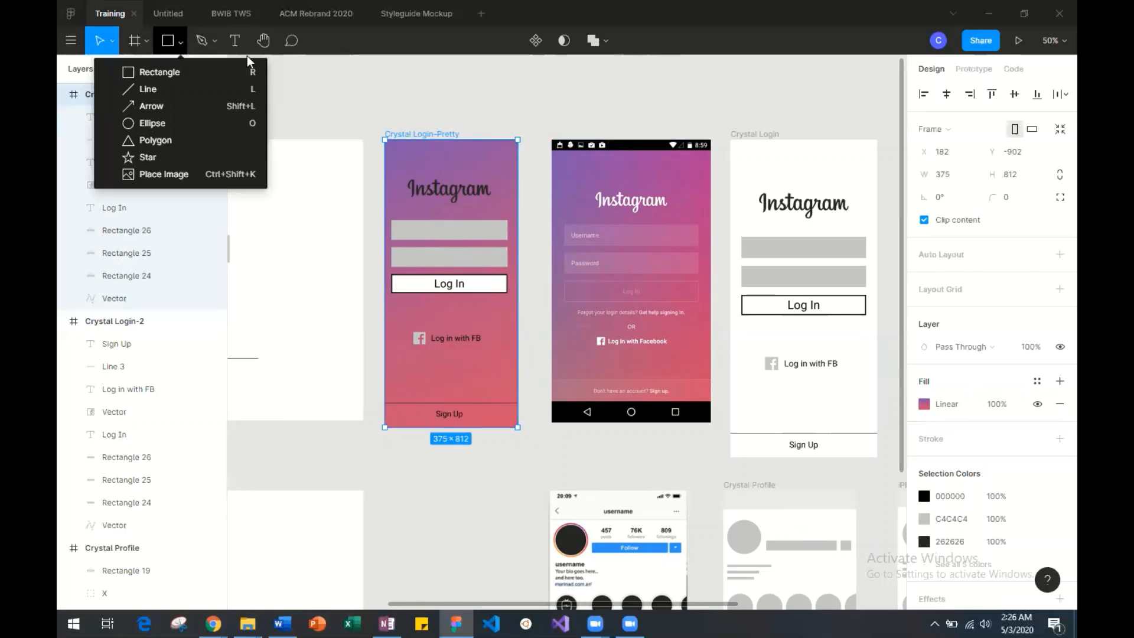
click(154, 71)
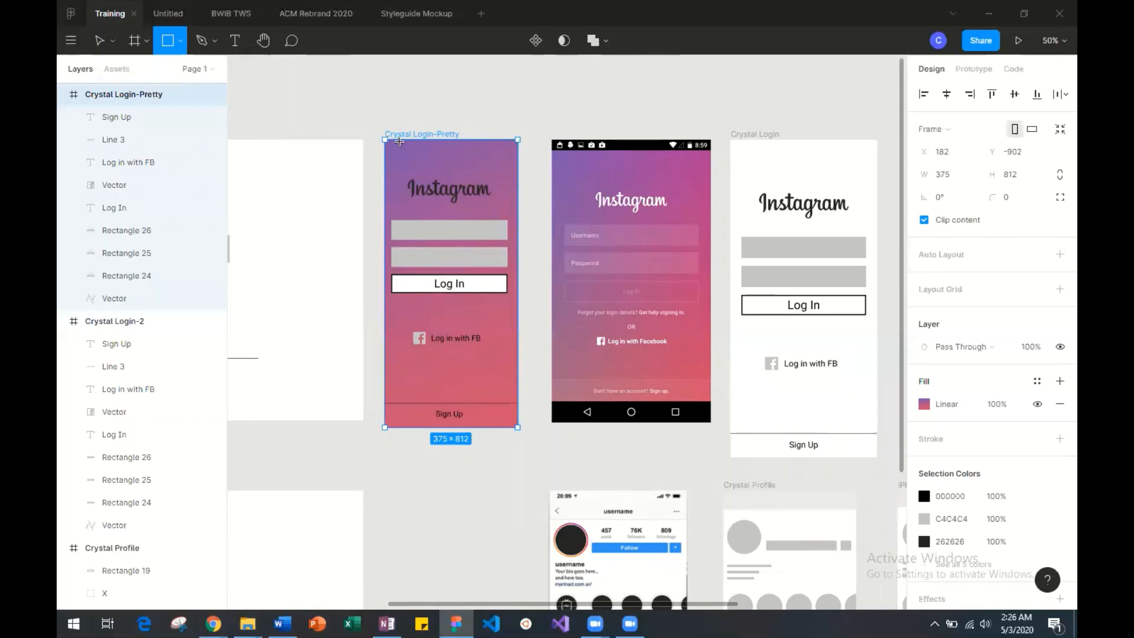
mouse_move(386, 140)
mouse_down()
mouse_move(500, 171)
mouse_move(520, 159)
mouse_up()
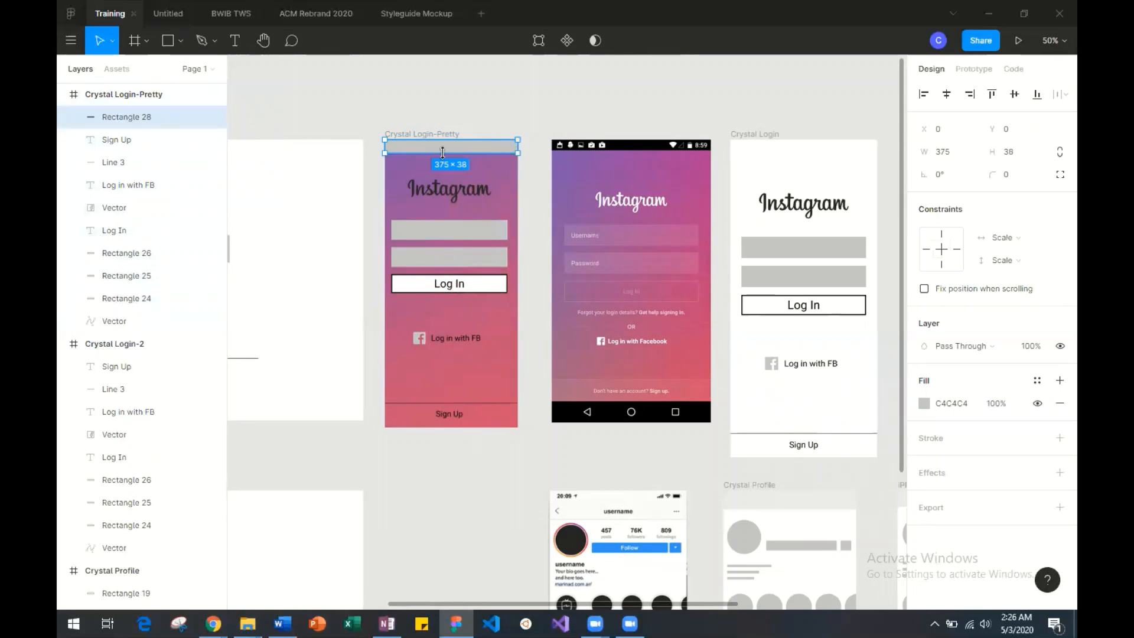
key(shift+0)
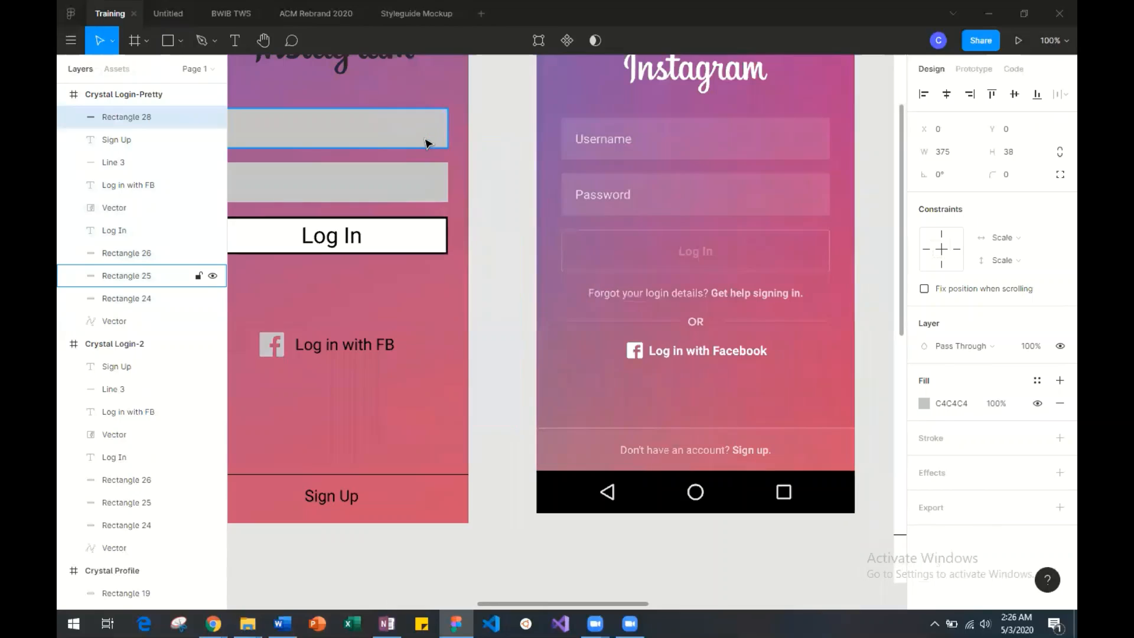
scroll(425, 145, up, 4)
scroll(425, 145, left, 2)
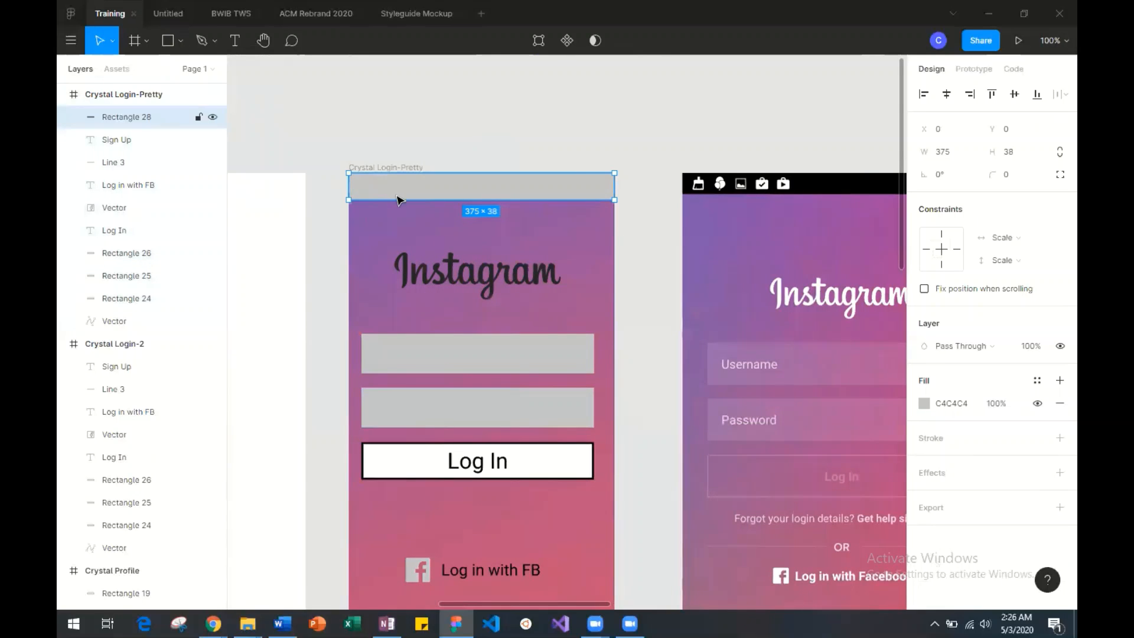
drag(397, 200, 398, 192)
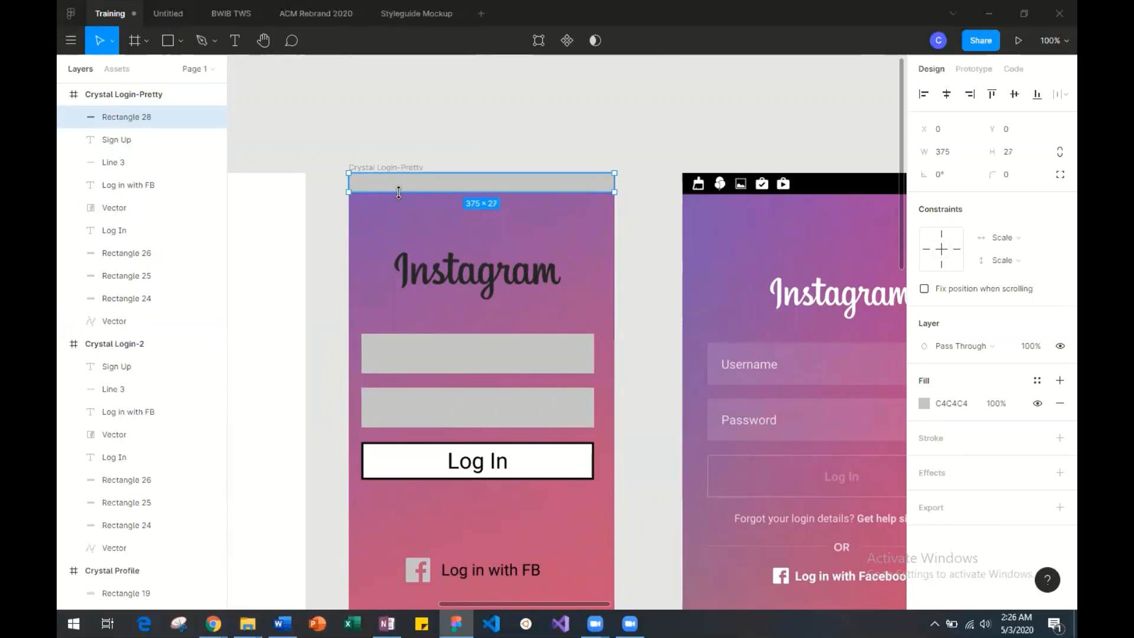
Fill the rectangle along the Login-Pretty frame's top edge with black, 000000.
click(924, 404)
drag(895, 404, 693, 471)
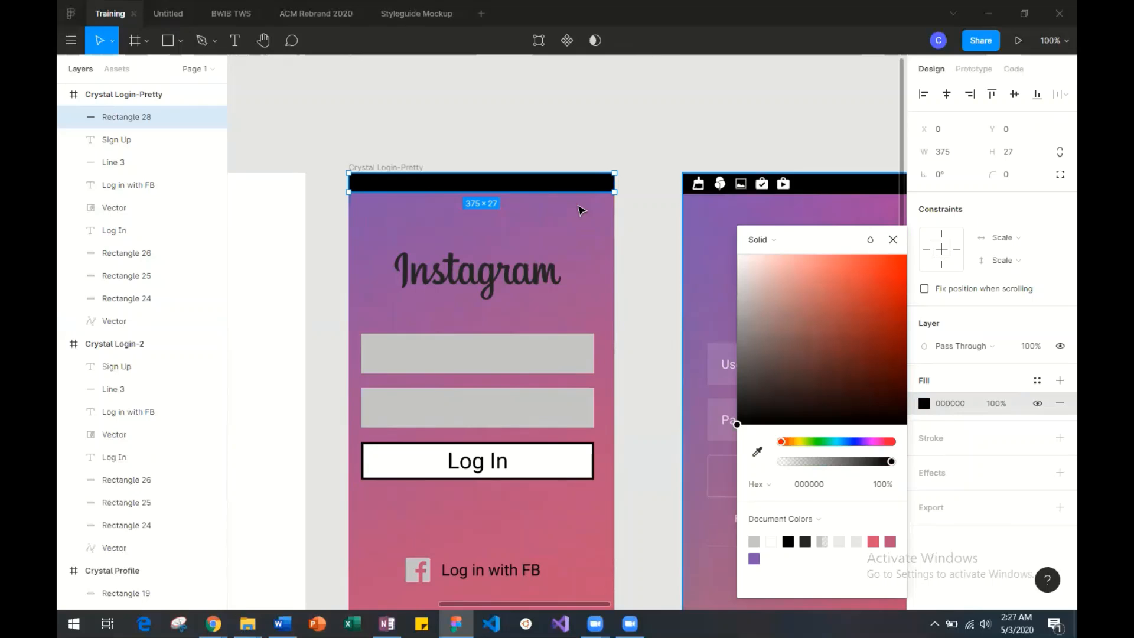
scroll(581, 210, down, 5)
scroll(581, 209, up, 5)
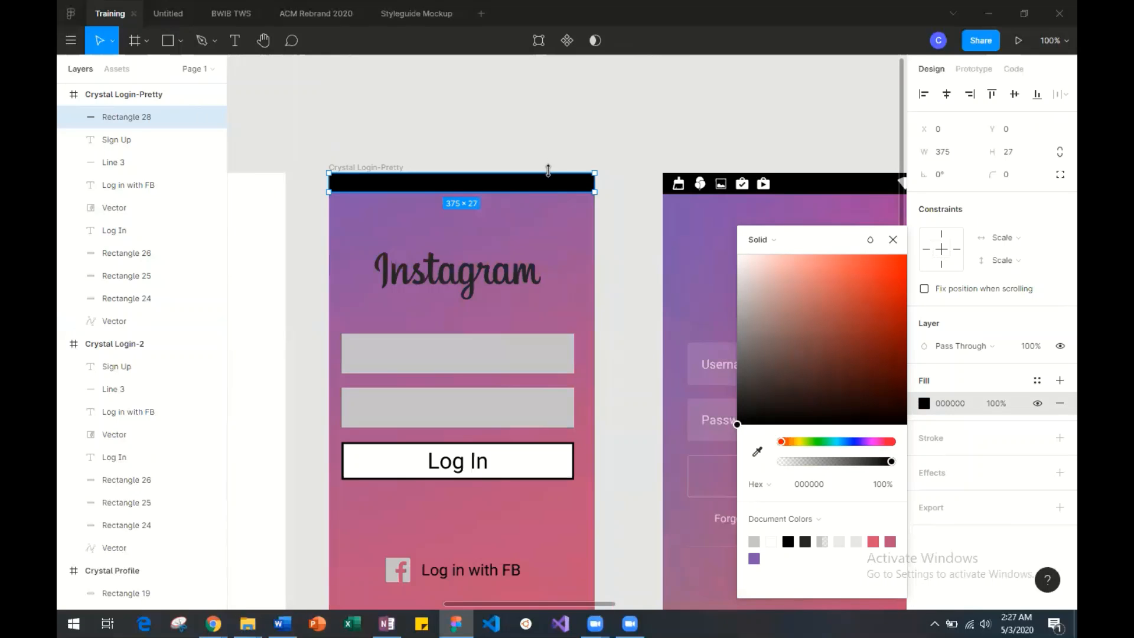
Try to paste a copy of the black bar in the Login-Pretty frame.
key(ctrl+v)
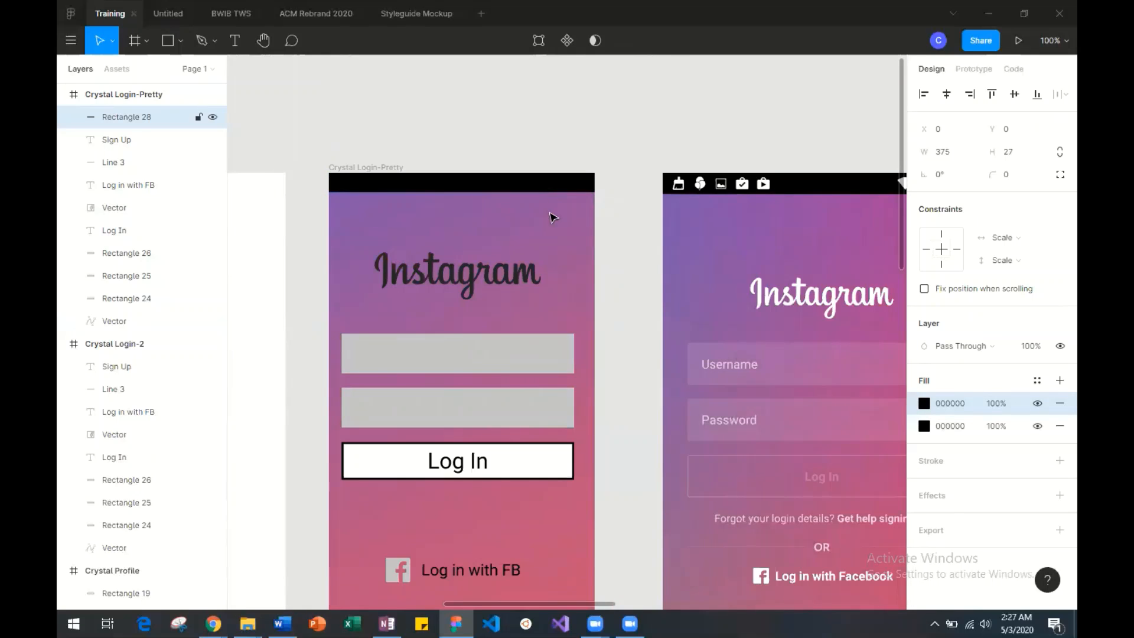
mouse_move(550, 213)
mouse_down()
mouse_move(547, 244)
mouse_move(545, 230)
mouse_up()
key(ctrl+z)
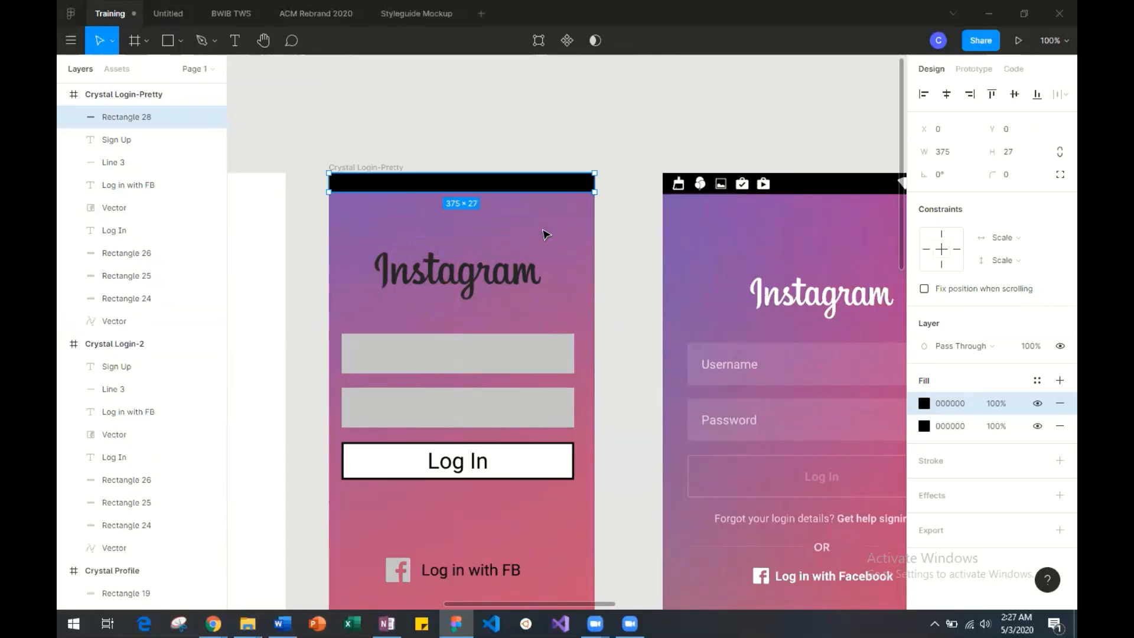
double_click(518, 191)
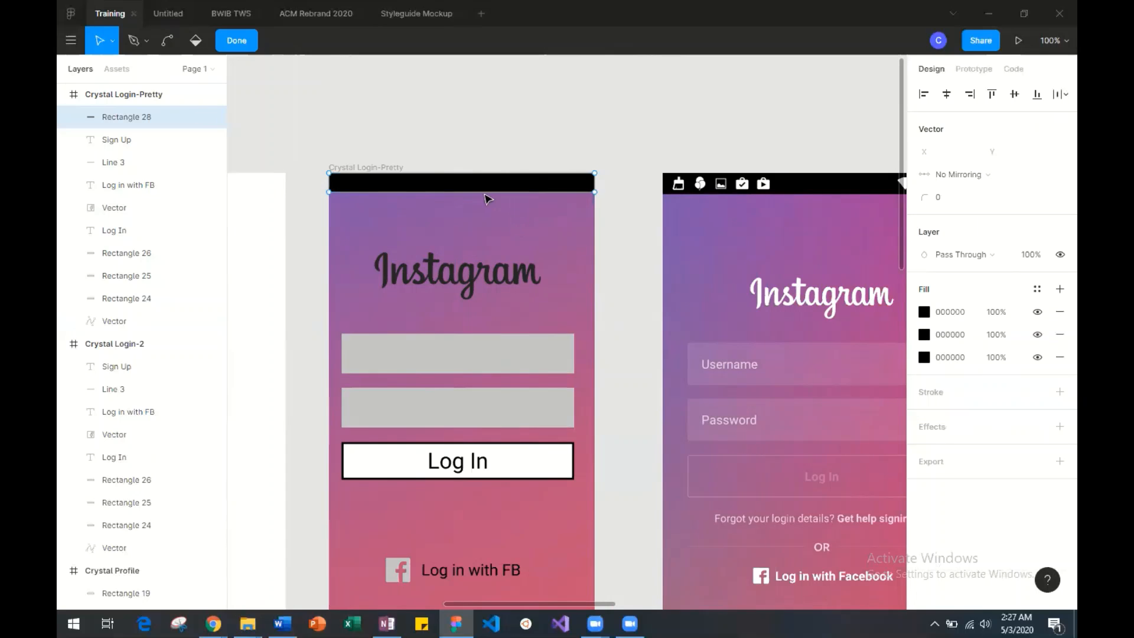
click(235, 42)
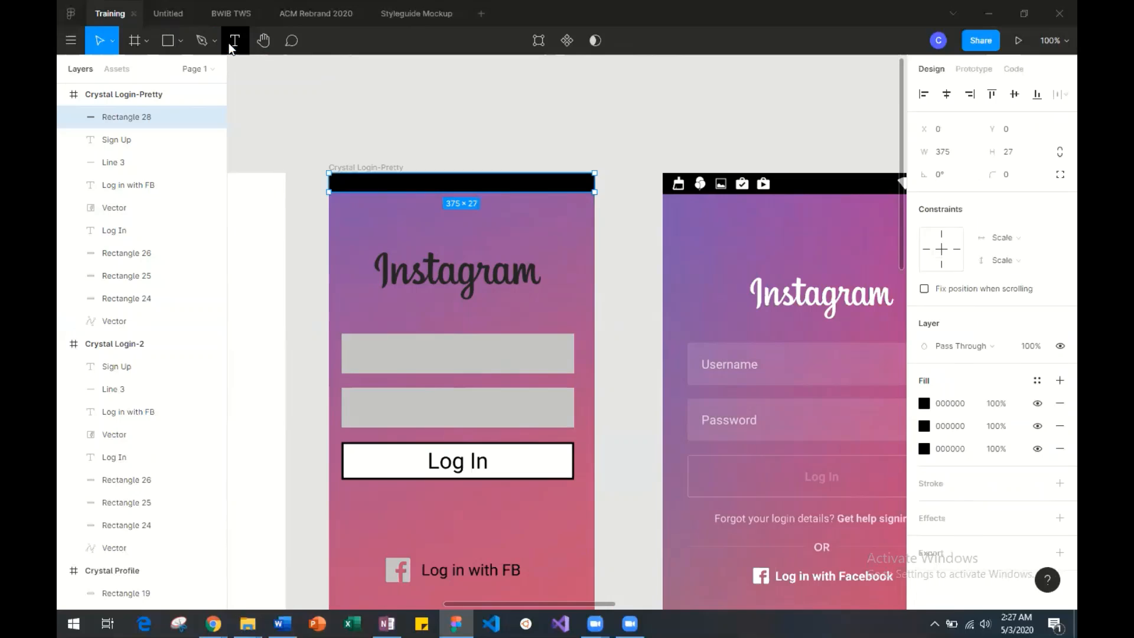
Paste a copy of the black bar and move it down to Y 75, just above the Instagram logo.
key(ctrl+v)
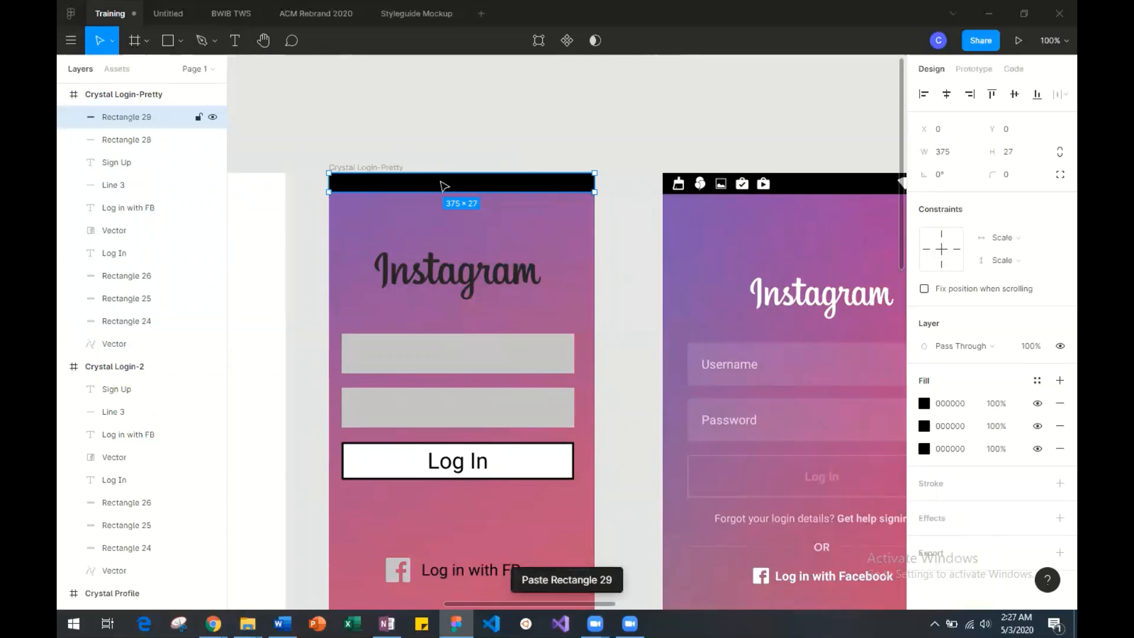
drag(428, 188, 431, 240)
scroll(431, 241, right, 2)
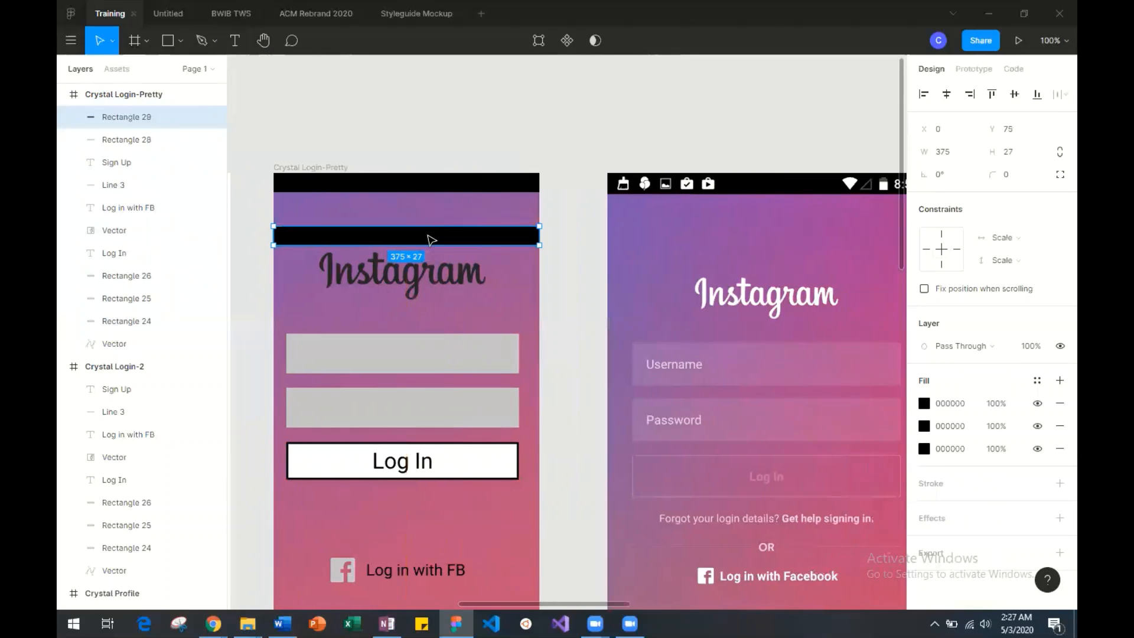
Change the Instagram logo's fill in the Login-Pretty frame to white, FFFFFF.
click(419, 285)
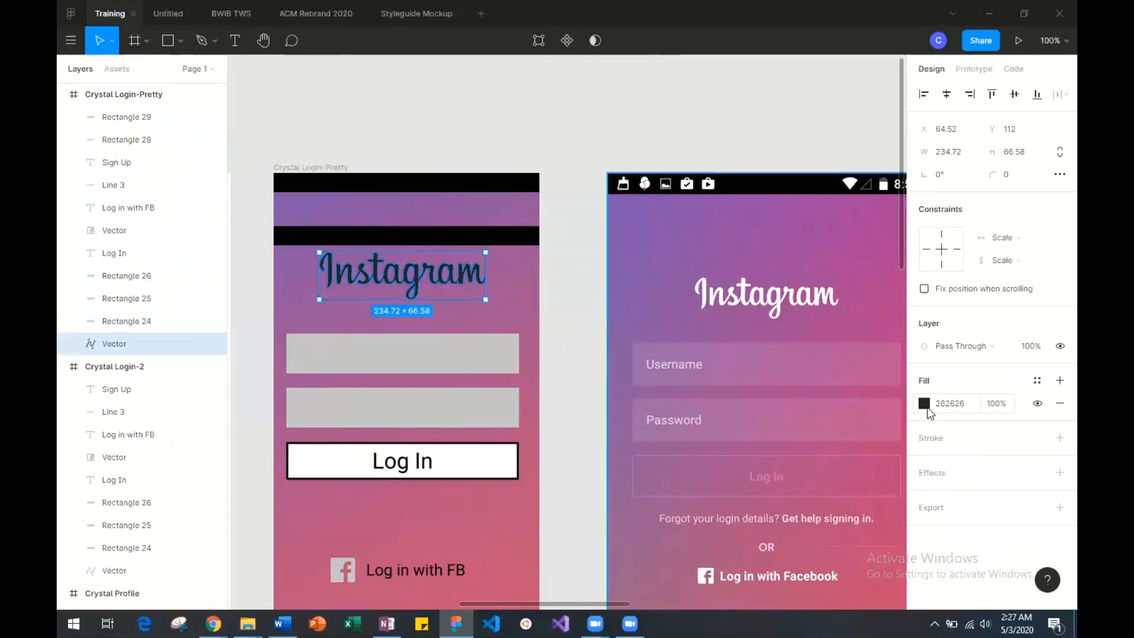
click(925, 404)
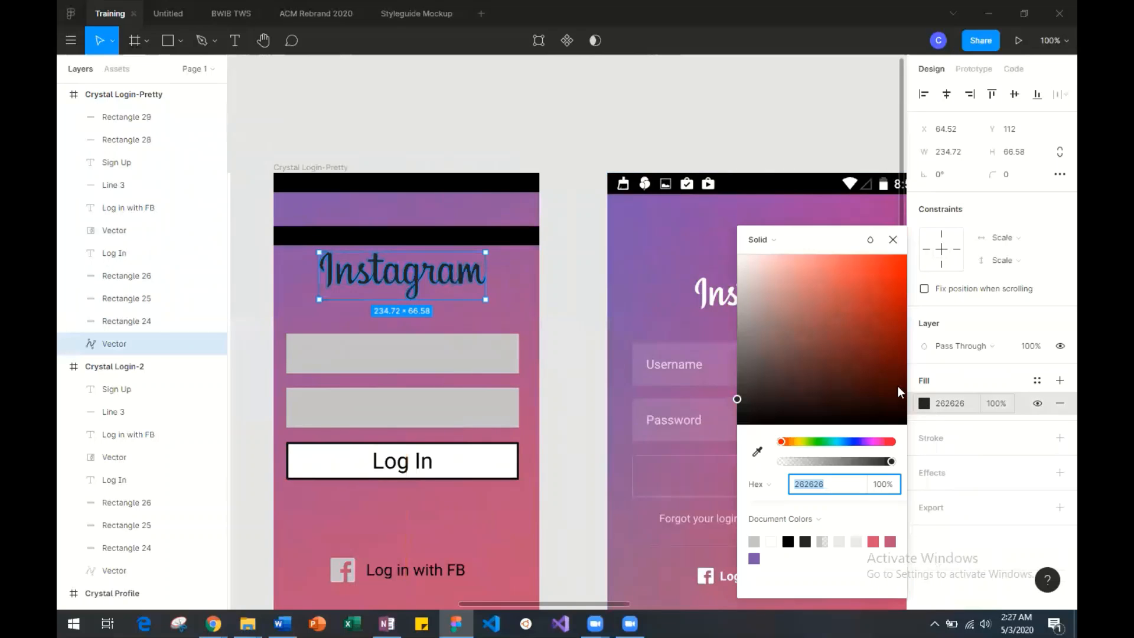
click(786, 294)
drag(787, 303, 734, 257)
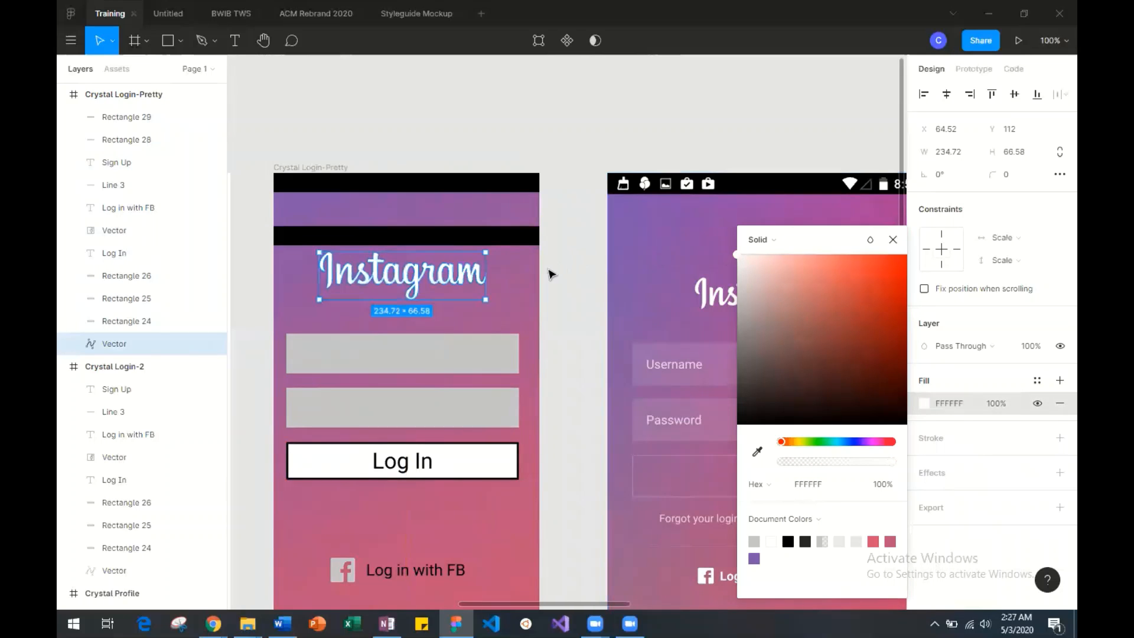
click(528, 288)
Move the copied black bar down to Y 472 and the Sign Up text up to Y 656, above the divider line.
scroll(528, 289, down, 2)
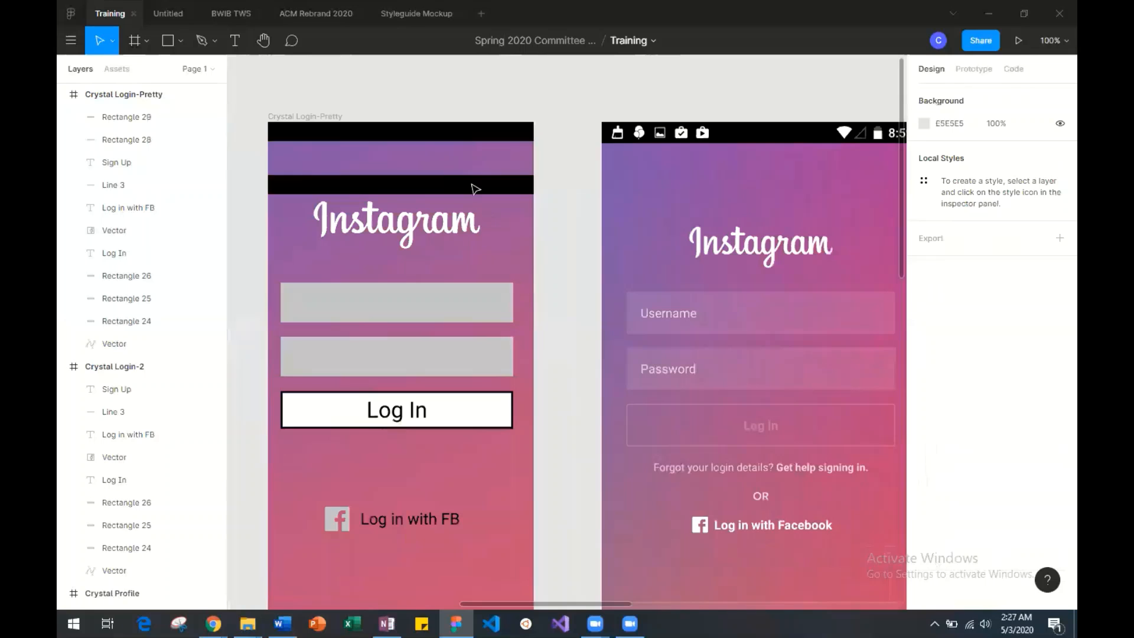
drag(476, 189, 475, 470)
scroll(475, 470, down, 5)
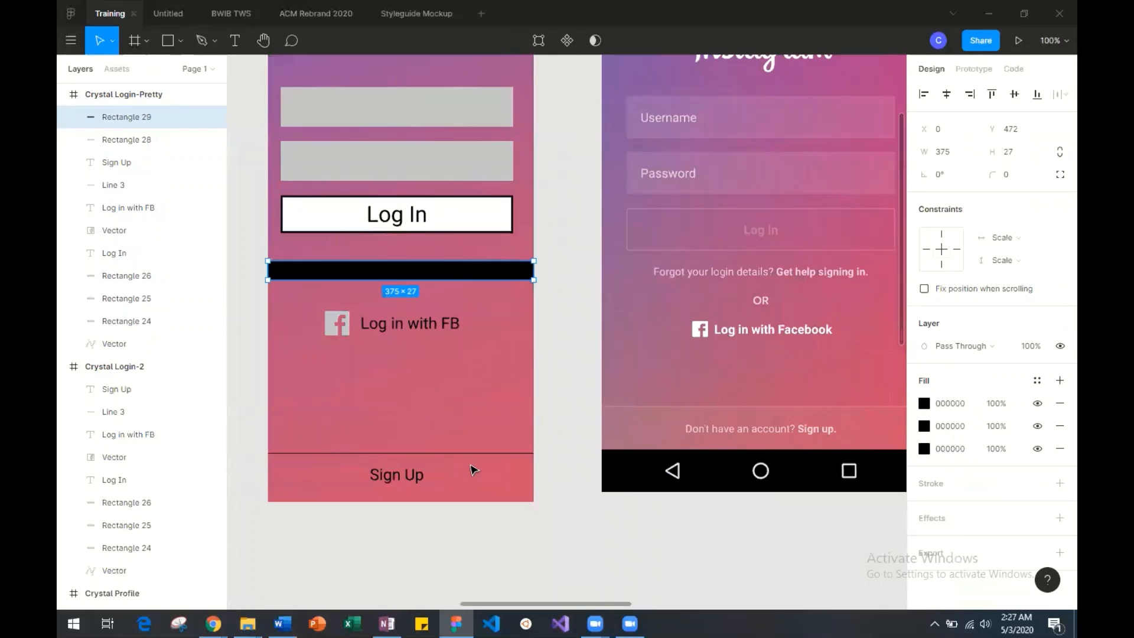
click(412, 479)
drag(411, 479, 412, 410)
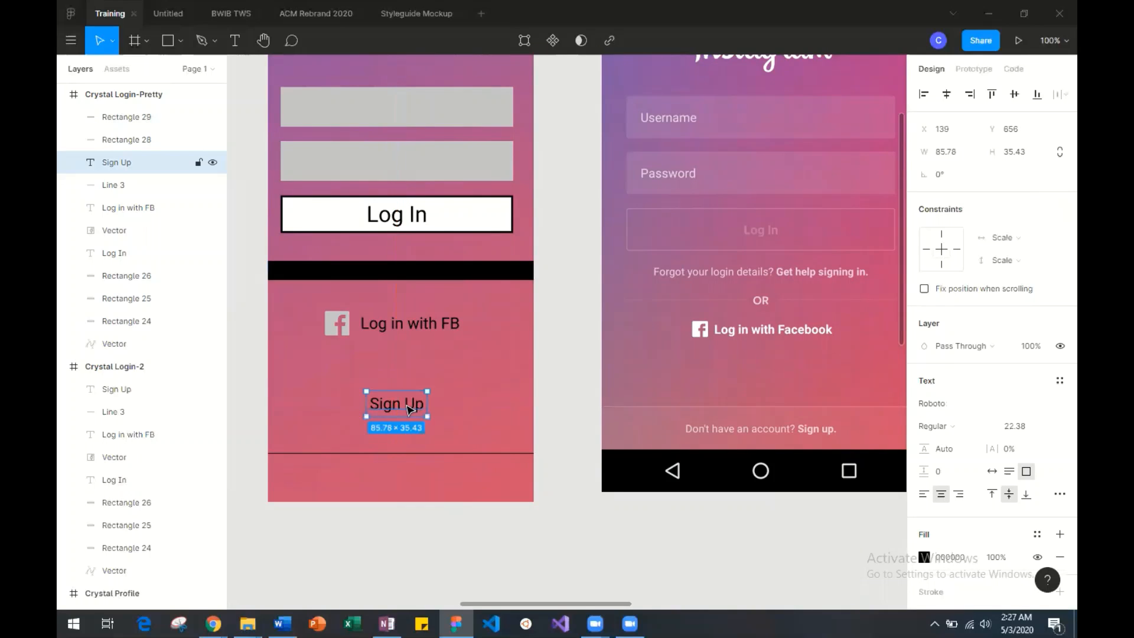
Delete the Sign Up text and the divider line from the lower part of the Login-Pretty frame.
key(Delete)
click(431, 456)
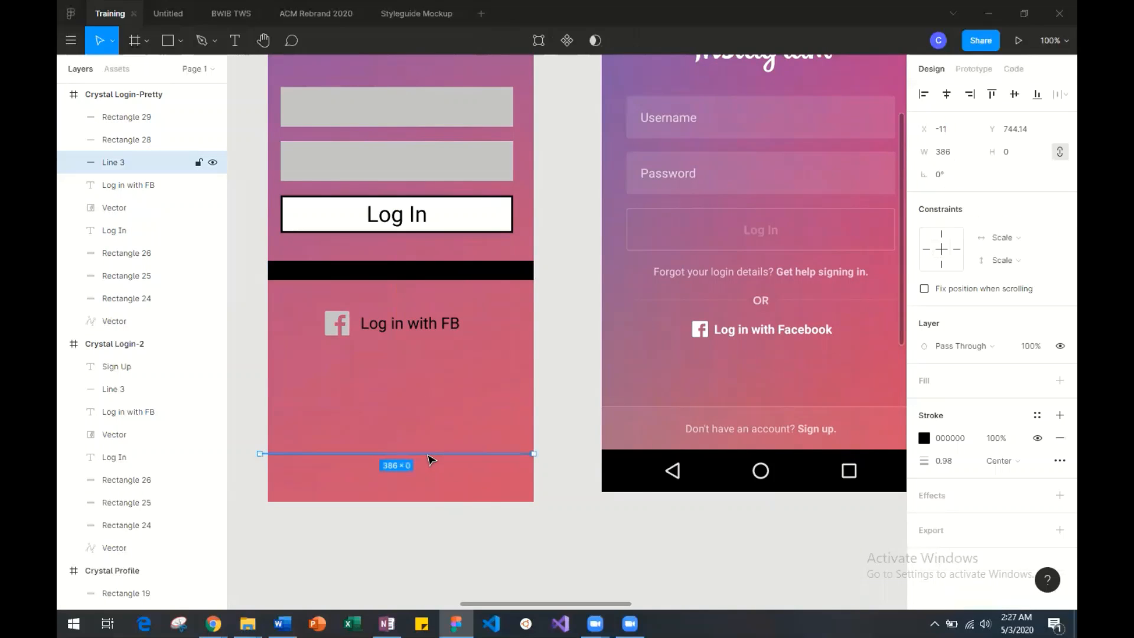
key(Delete)
Move the lower black bar to the bottom edge of the Login-Pretty frame at Y 785 and stretch it upward to a height of 65.
drag(394, 276, 387, 500)
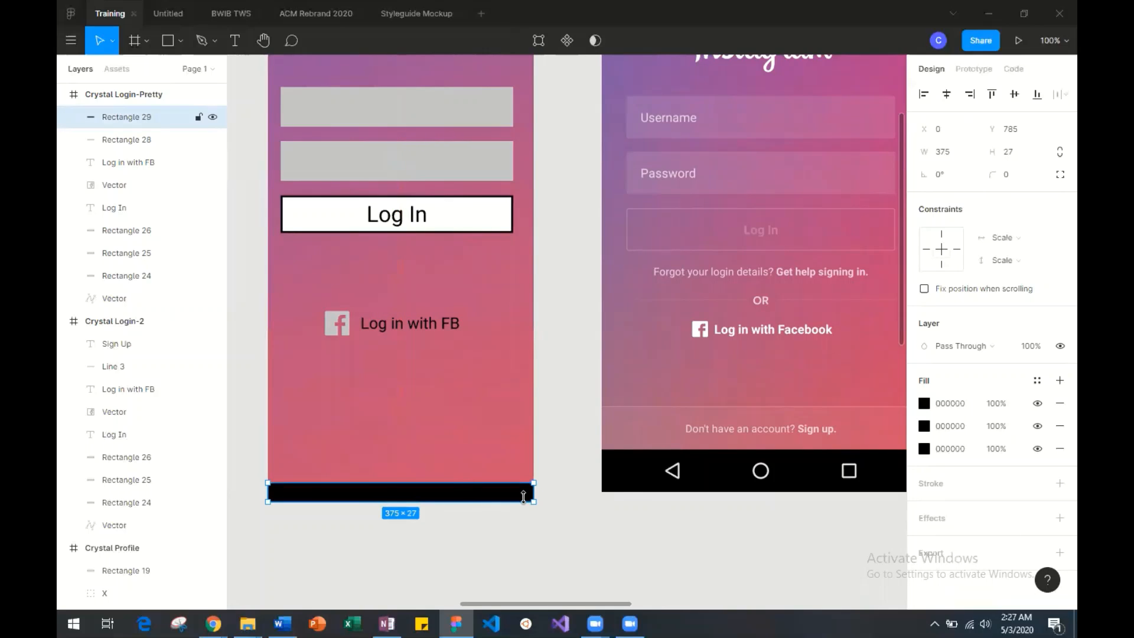
click(578, 484)
click(490, 493)
drag(484, 485, 489, 456)
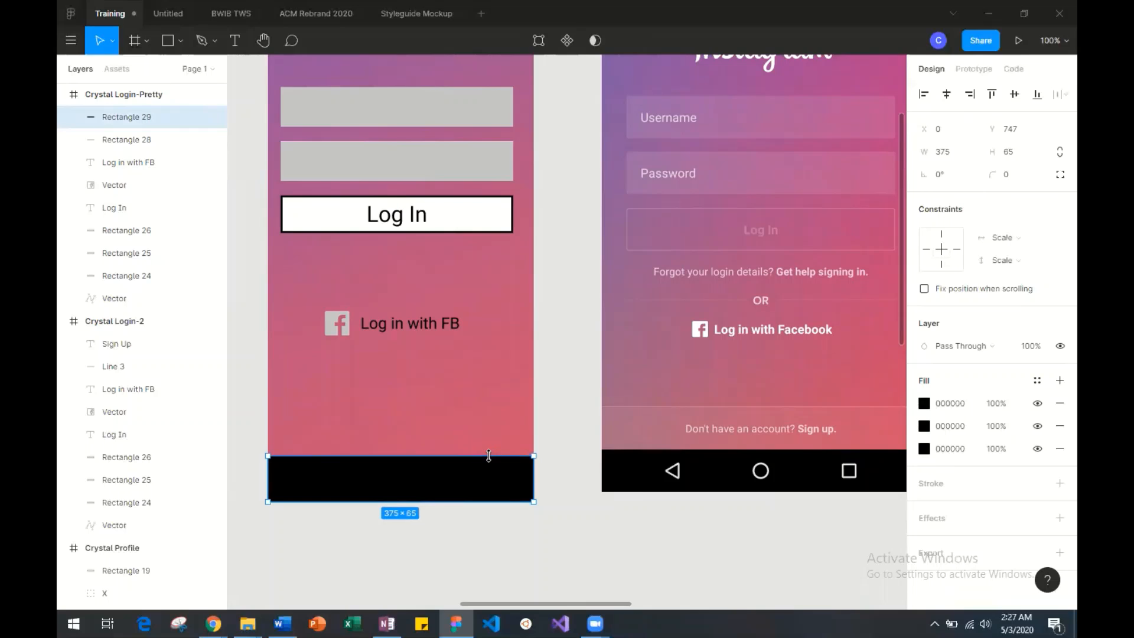
click(578, 507)
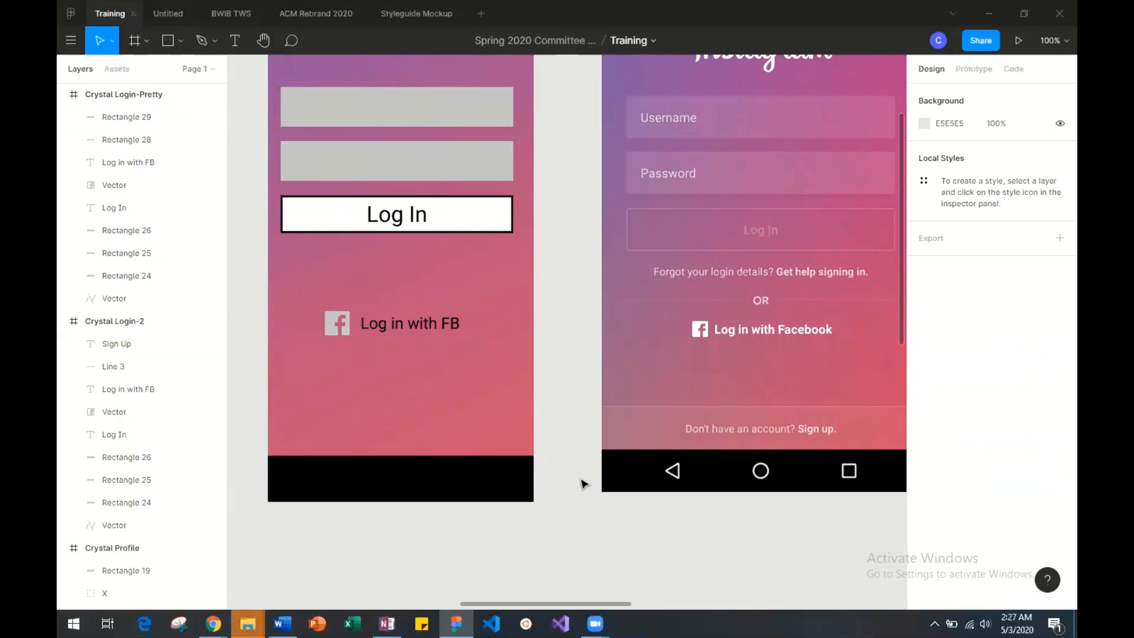
Lower the fill opacity of the upper grey input box in the Login-Pretty frame to 17%.
scroll(579, 501, right, 3)
scroll(585, 484, left, 4)
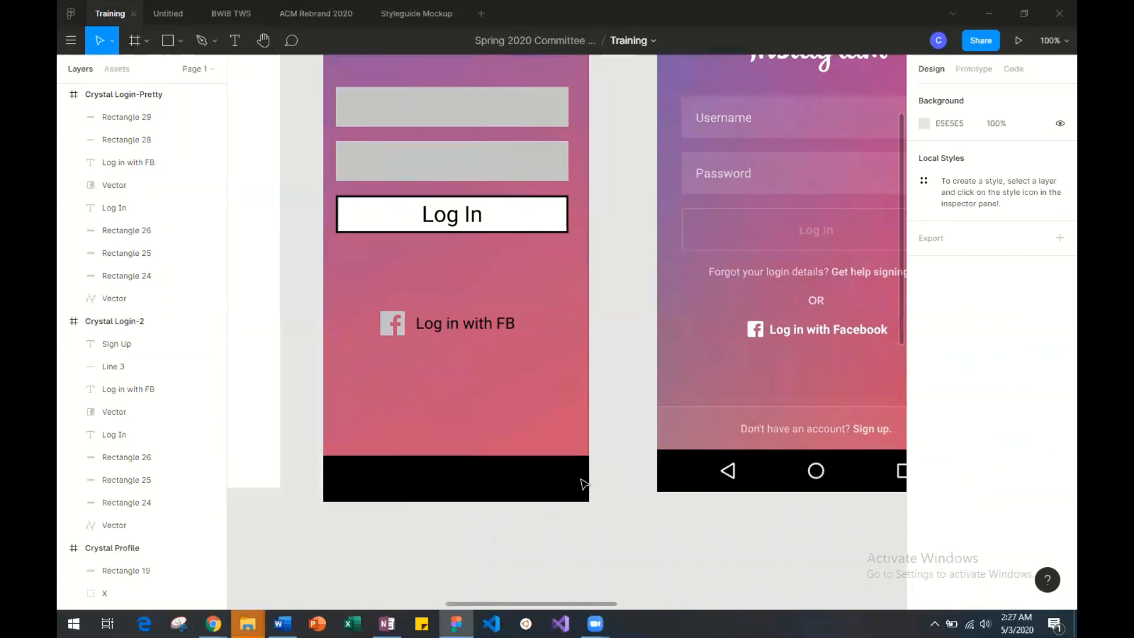
scroll(584, 484, up, 1)
scroll(583, 484, right, 2)
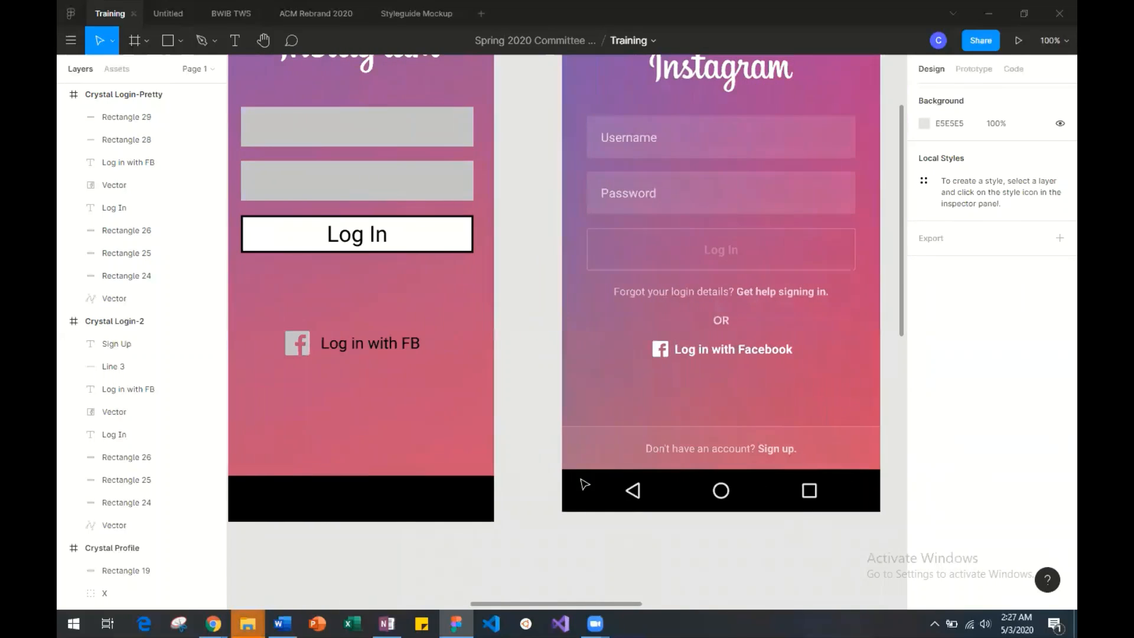
scroll(584, 484, left, 1)
scroll(584, 485, up, 1)
scroll(584, 484, right, 2)
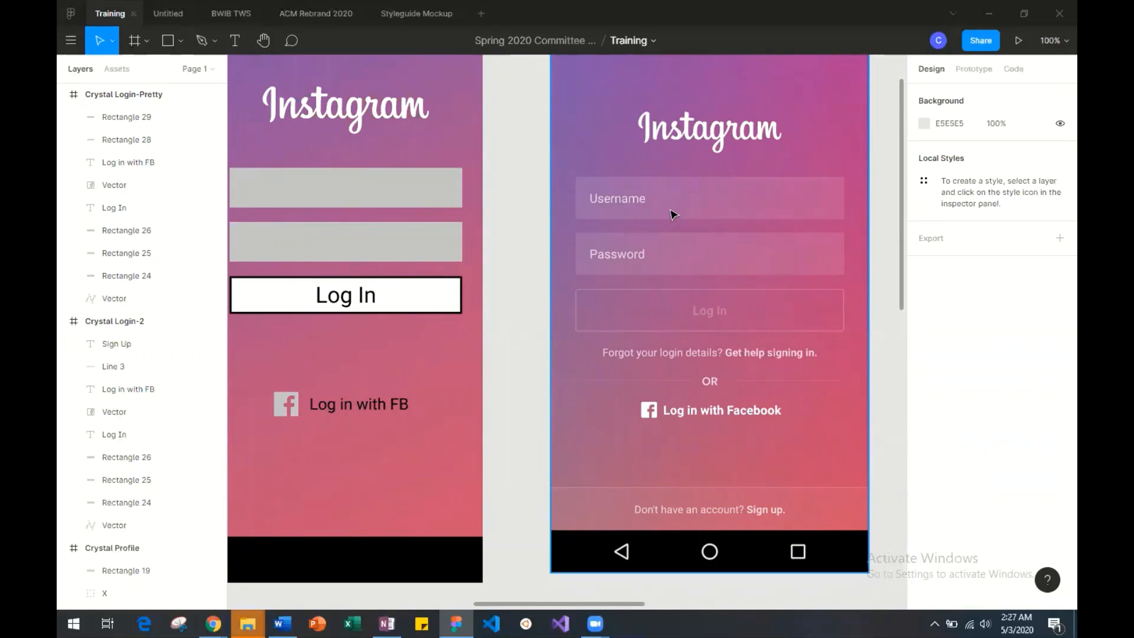
click(301, 195)
click(925, 404)
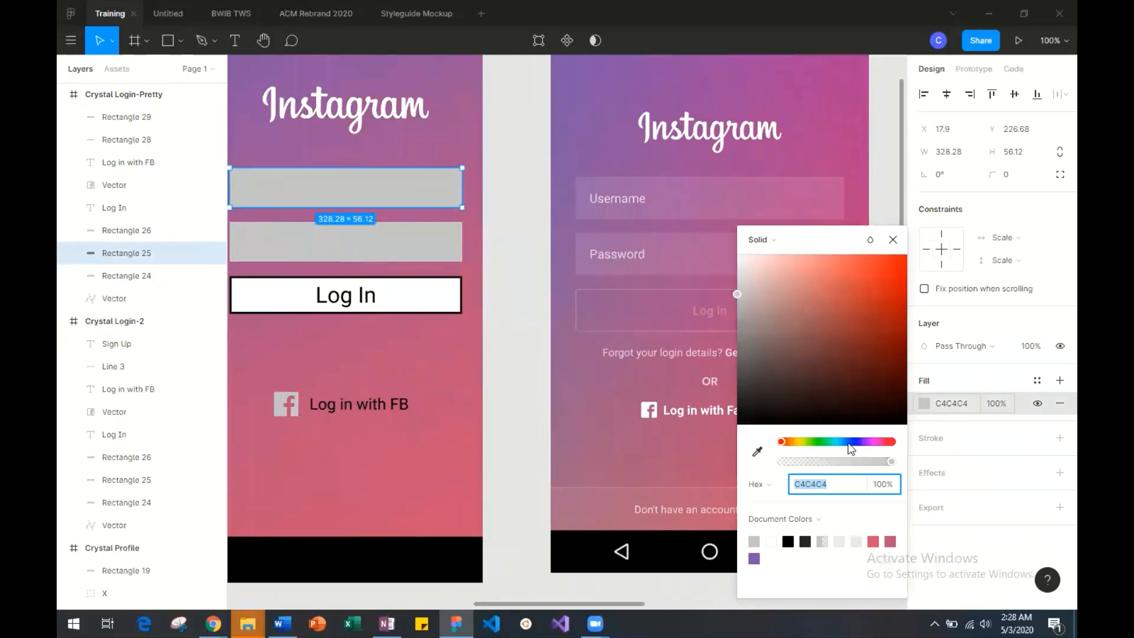
drag(860, 463, 800, 463)
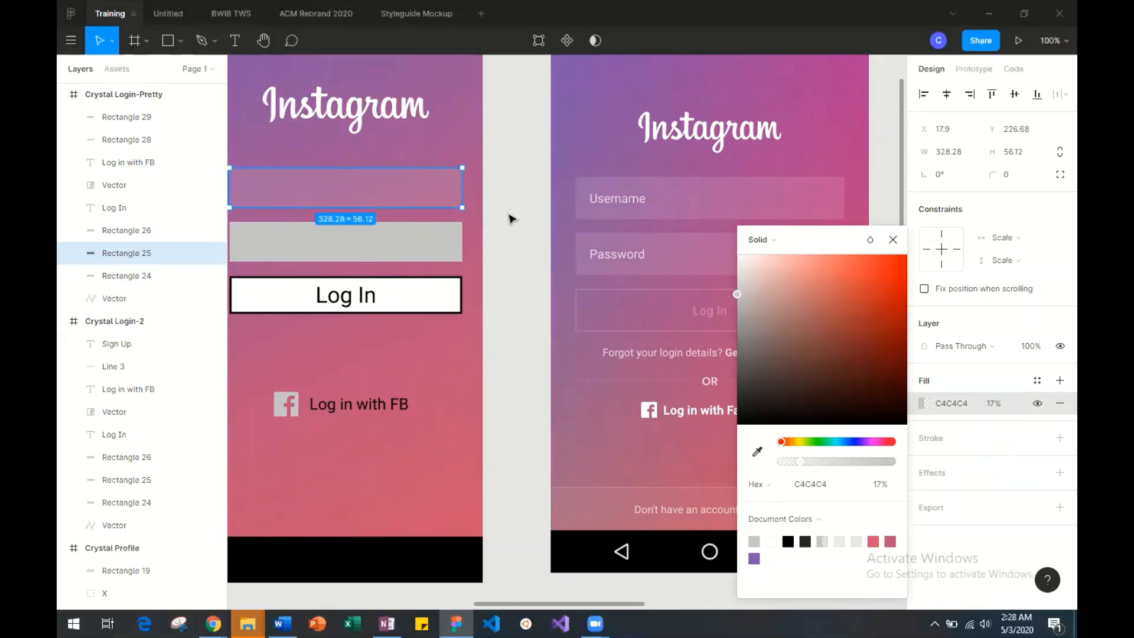
click(516, 237)
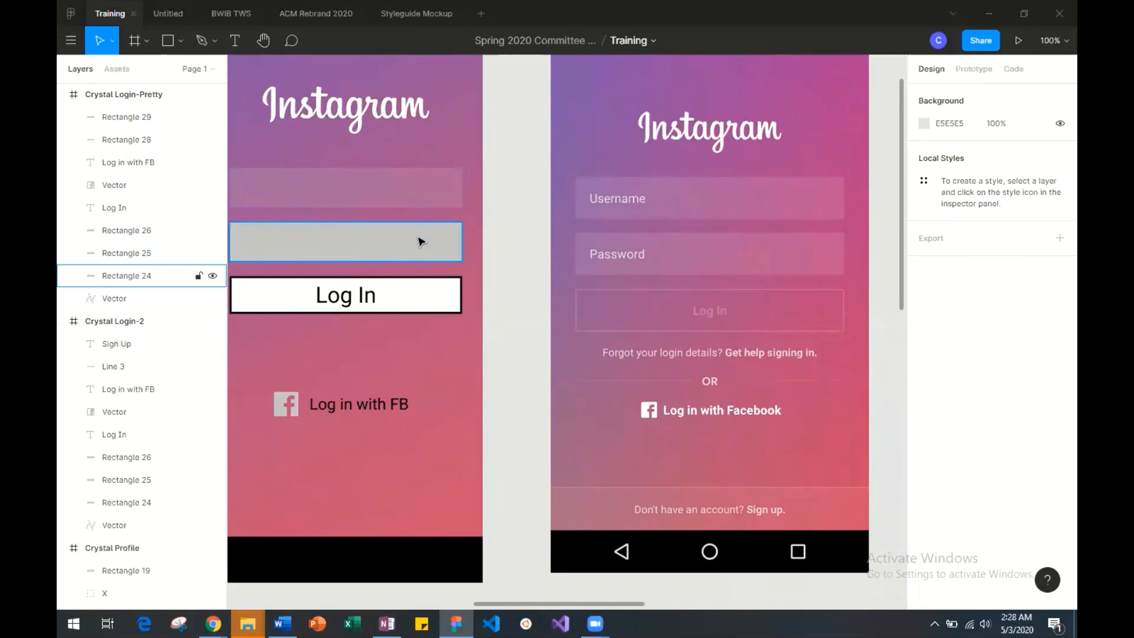
Replace the lower grey input box with a copy of the translucent upper box, positioned at X 18, Y 304.
click(396, 243)
key(Delete)
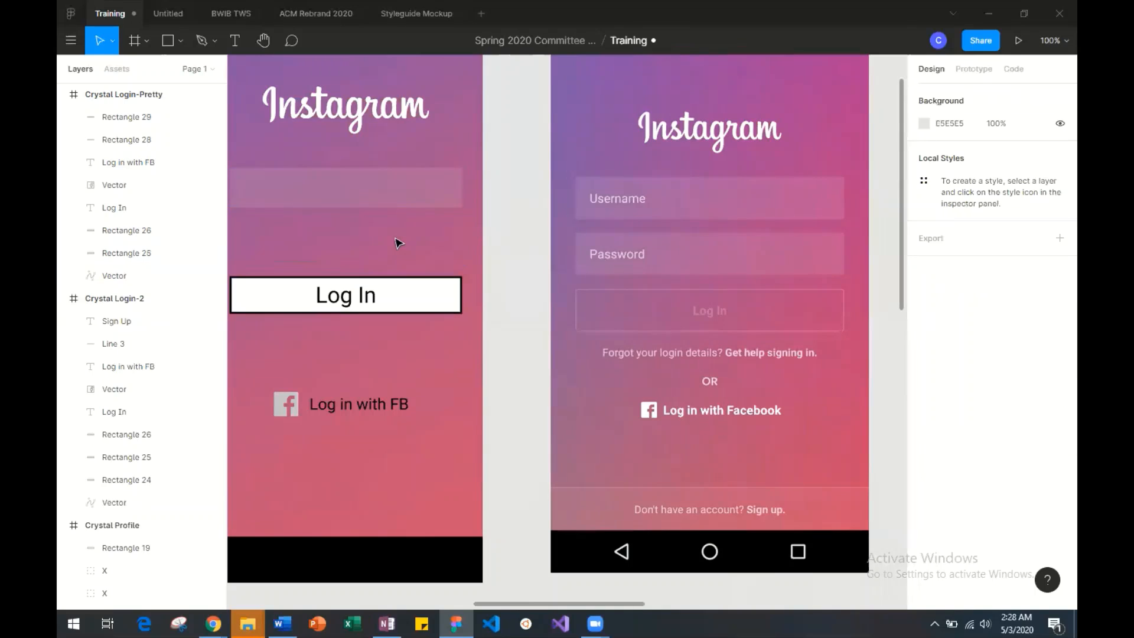
click(382, 201)
scroll(381, 203, left, 3)
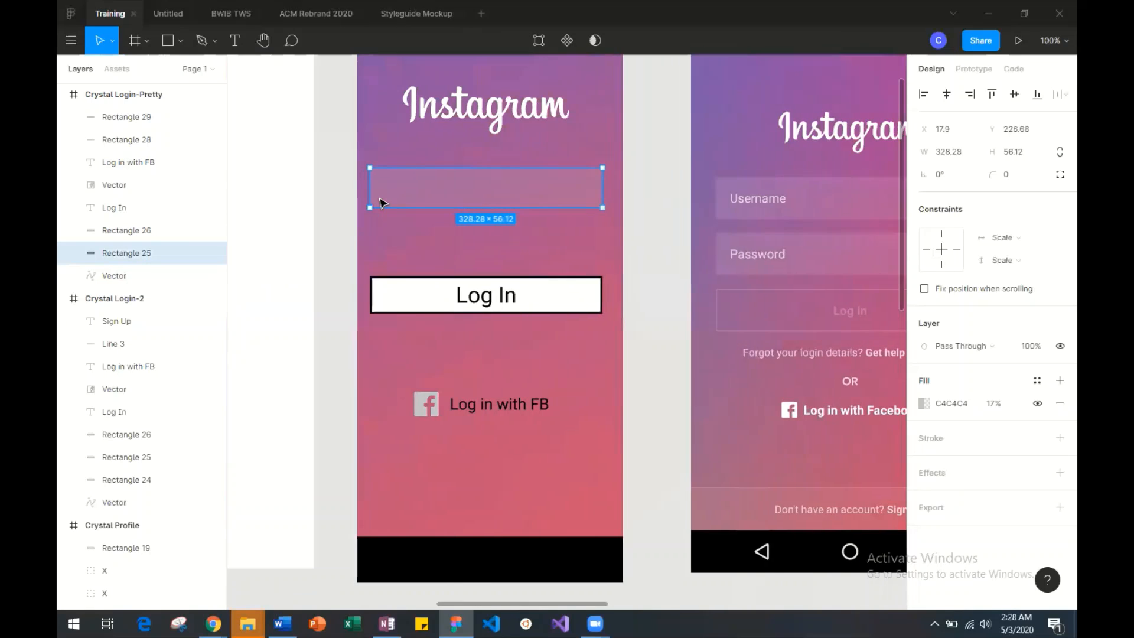
key(ctrl+v)
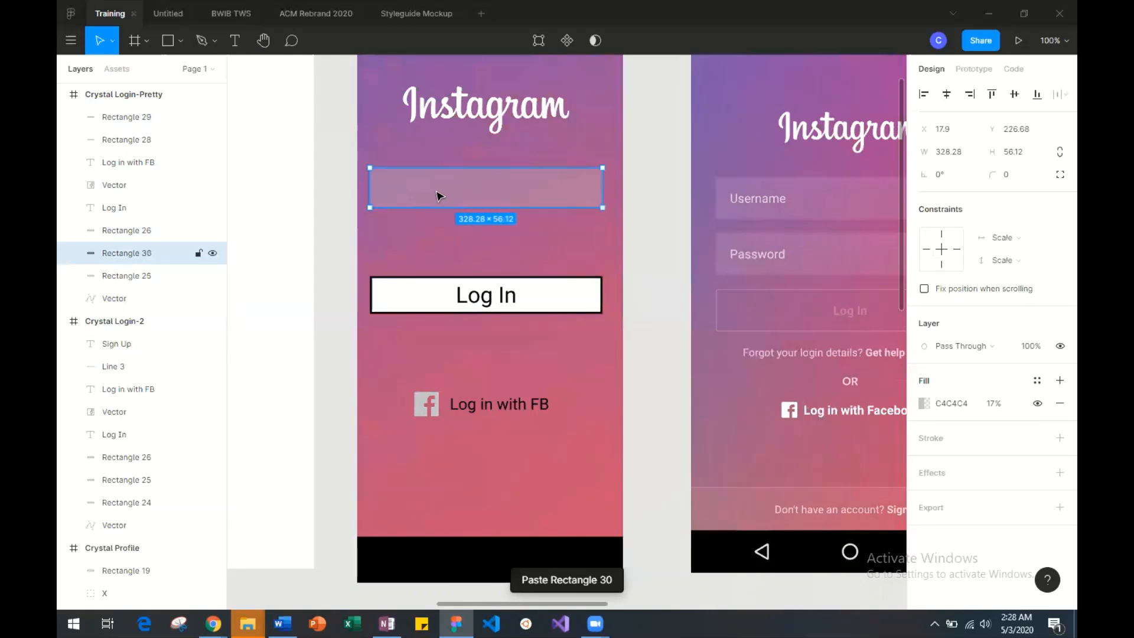
drag(438, 196, 436, 247)
key(Up)
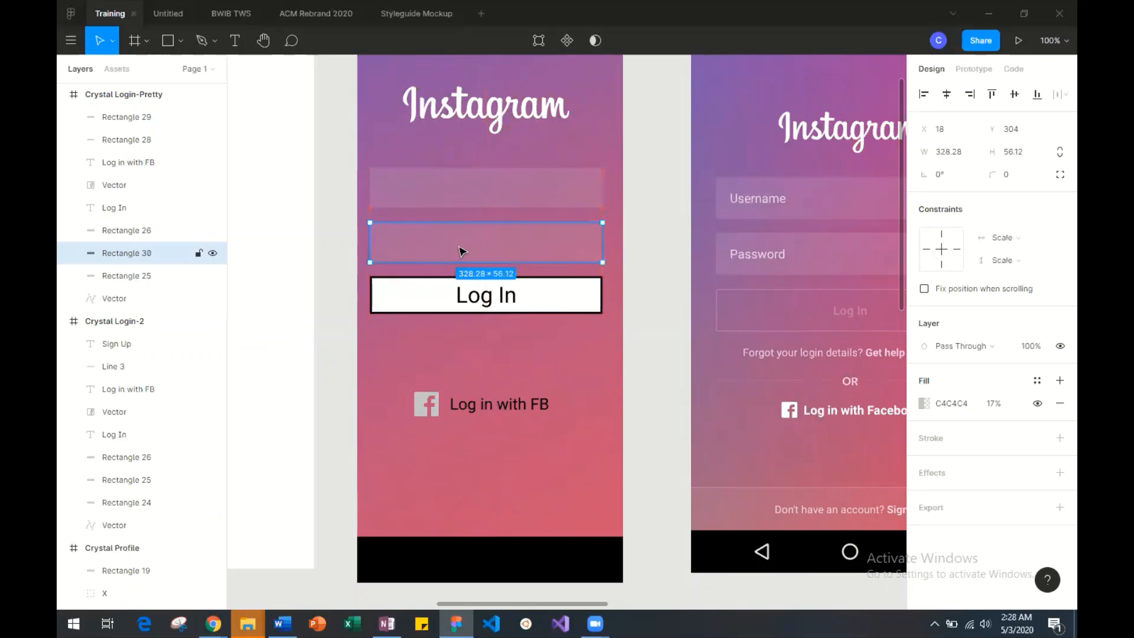
scroll(549, 260, right, 2)
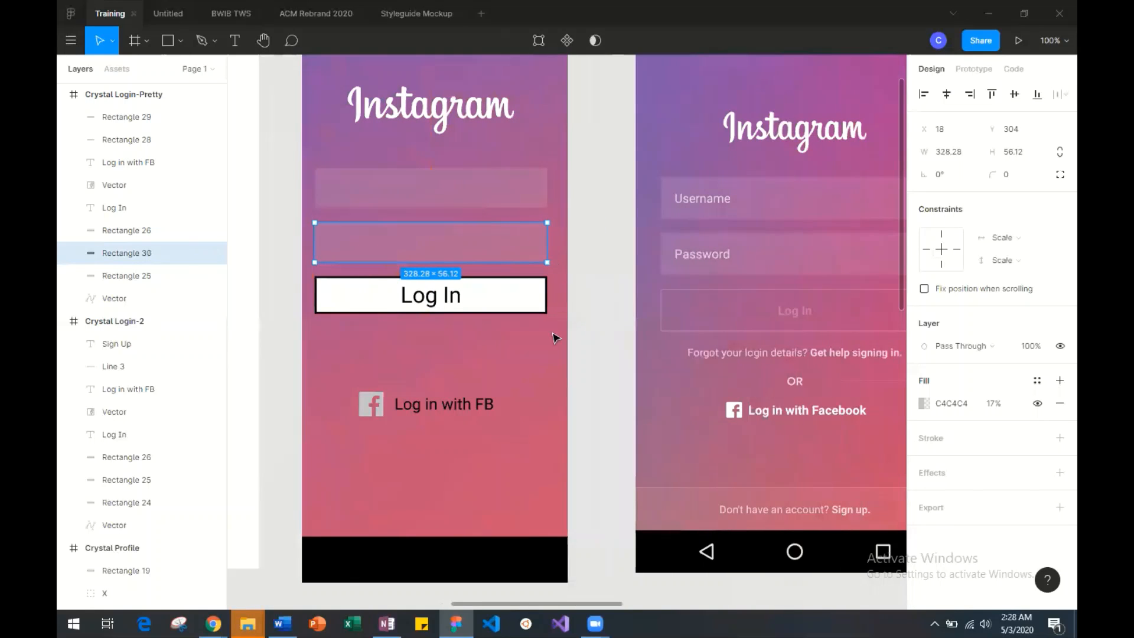
click(528, 365)
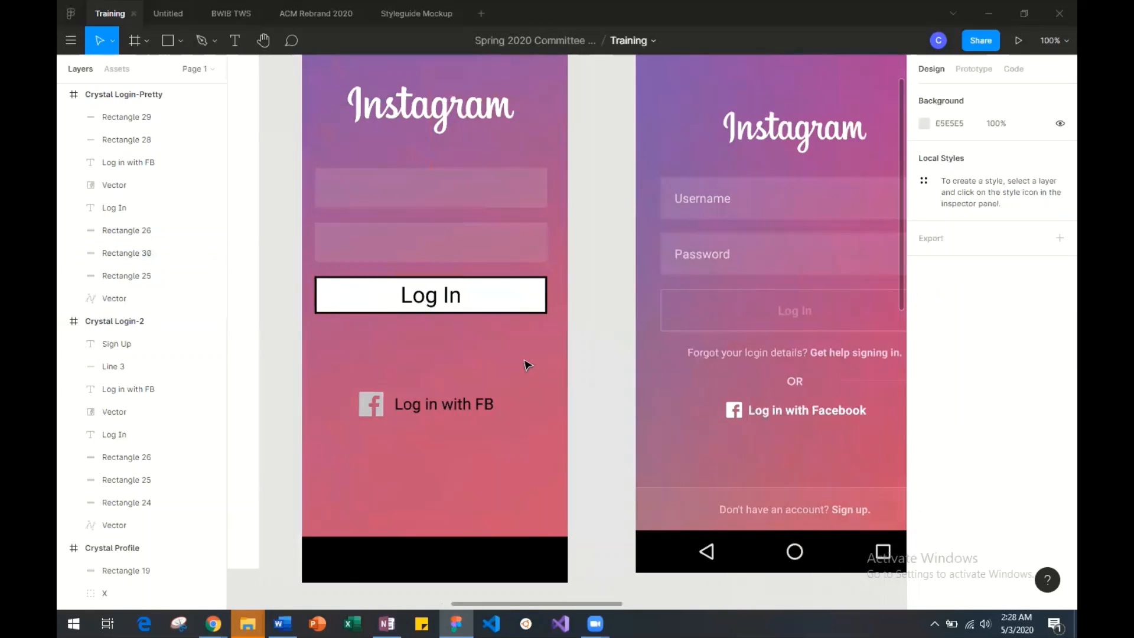
click(499, 247)
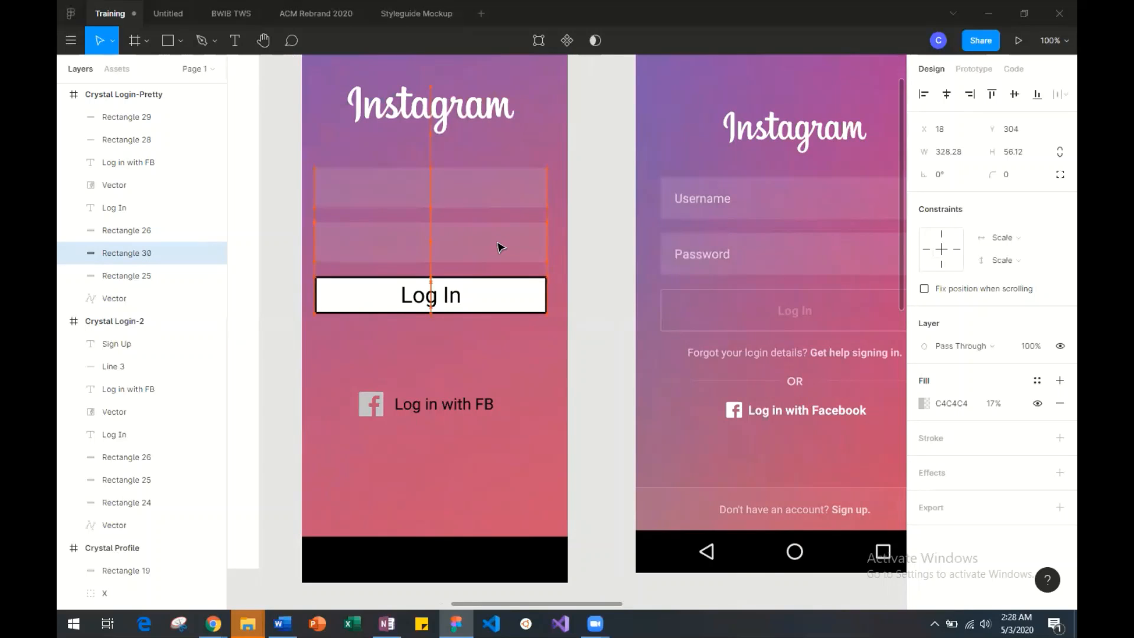
click(538, 358)
Check the input field corners in the reference screenshot and set the upper input box's corner radius to 3.
scroll(490, 338, right, 2)
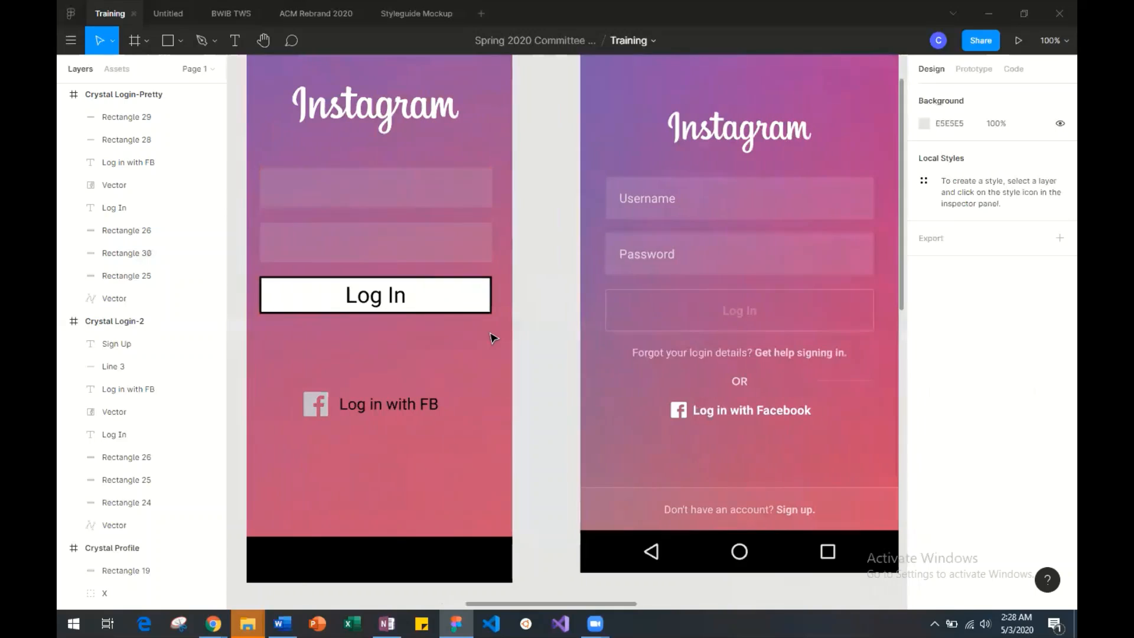
scroll(491, 338, right, 2)
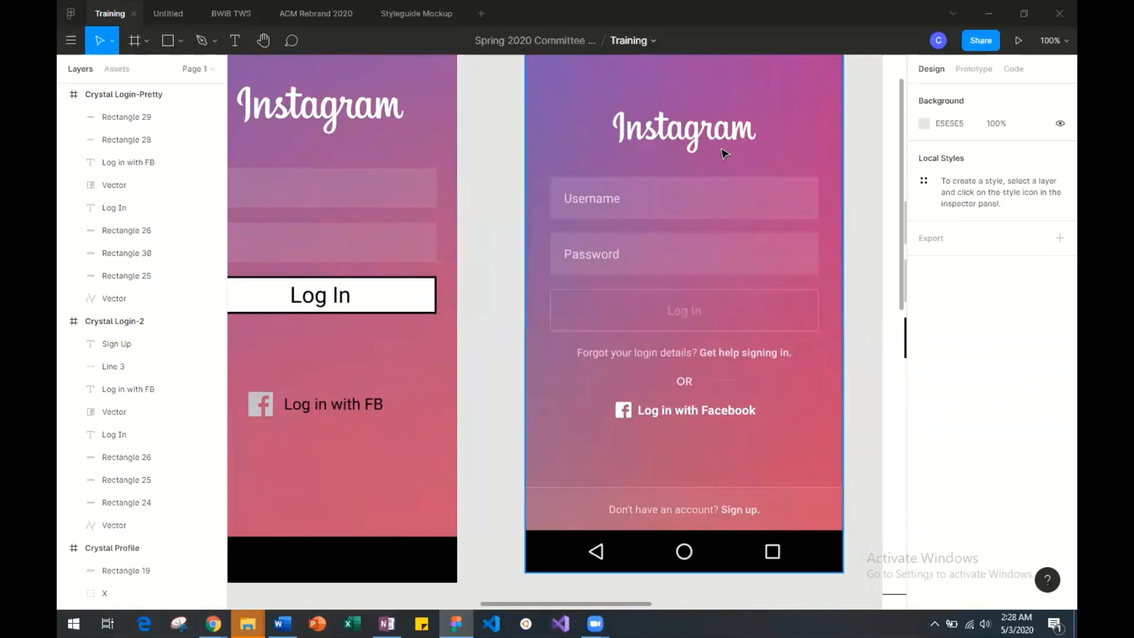
scroll(724, 153, up, 5)
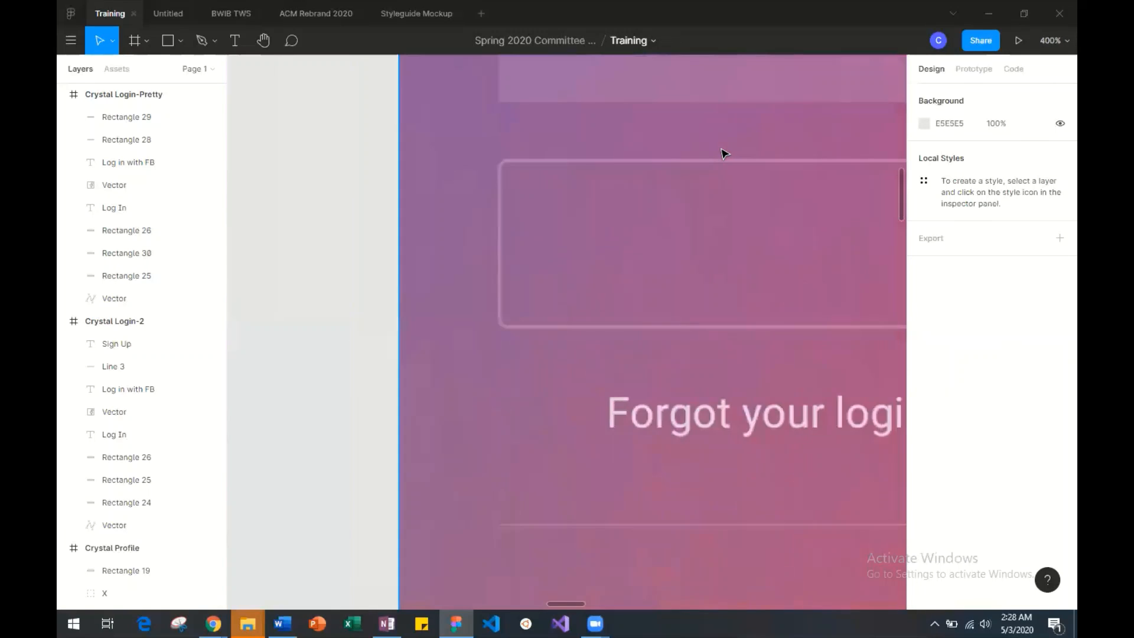
scroll(666, 138, up, 5)
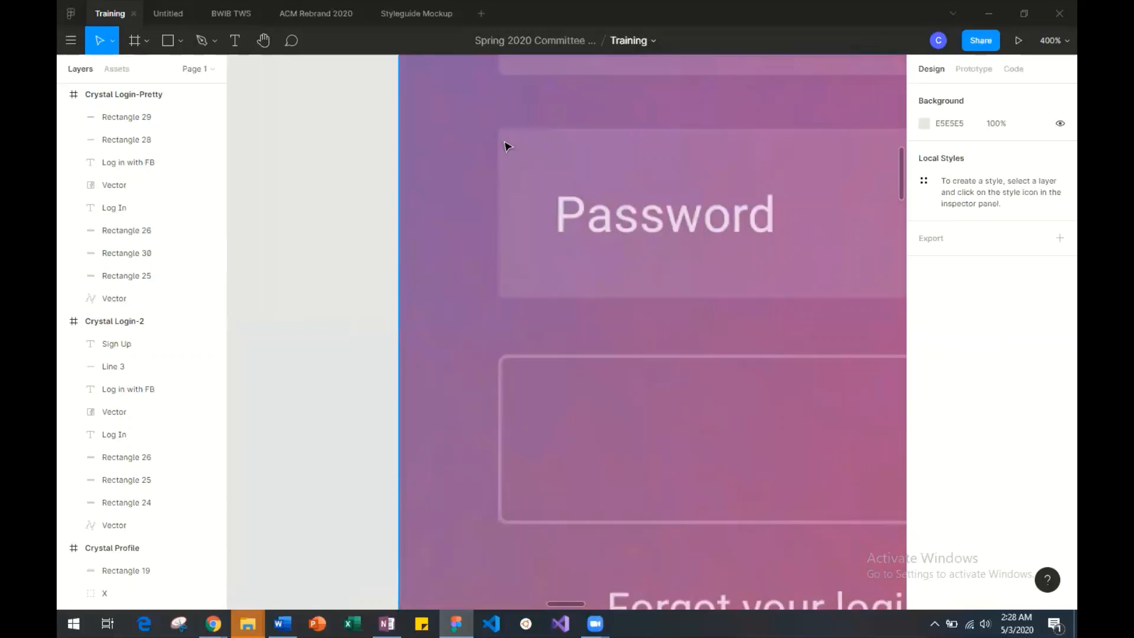
scroll(504, 305, up, 10)
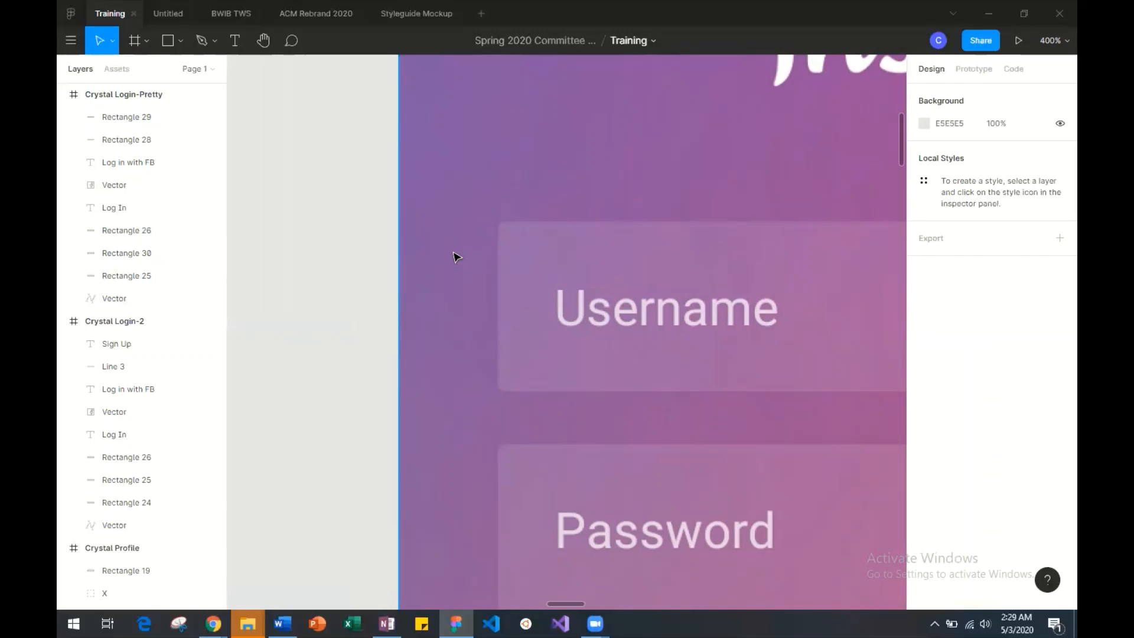
key(ctrl+minus)
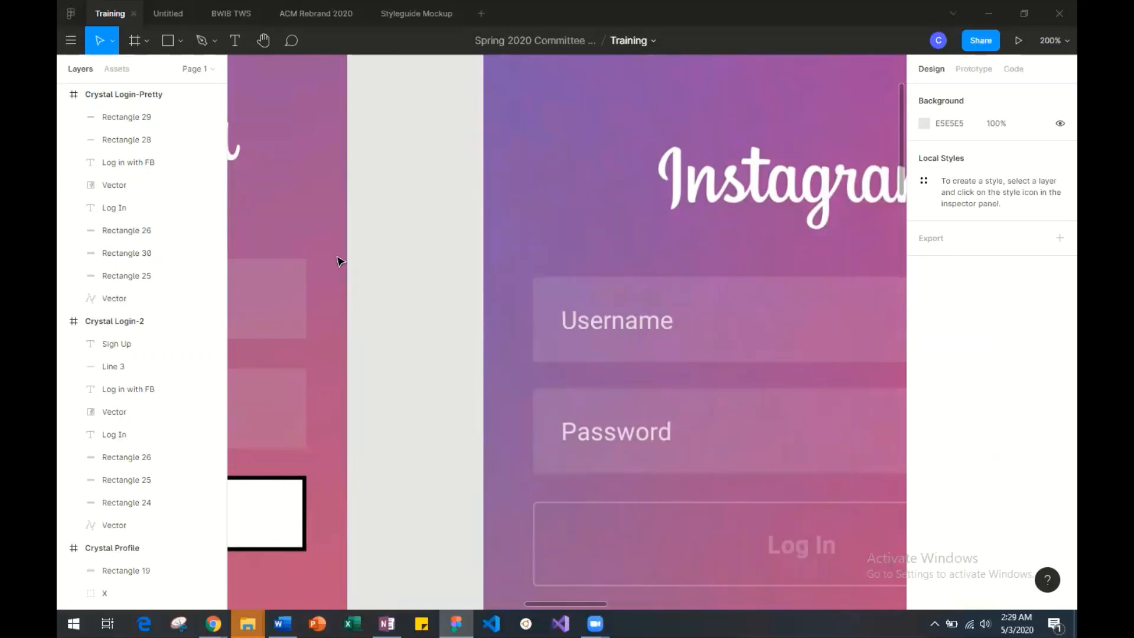
scroll(307, 270, left, 2)
scroll(306, 270, left, 3)
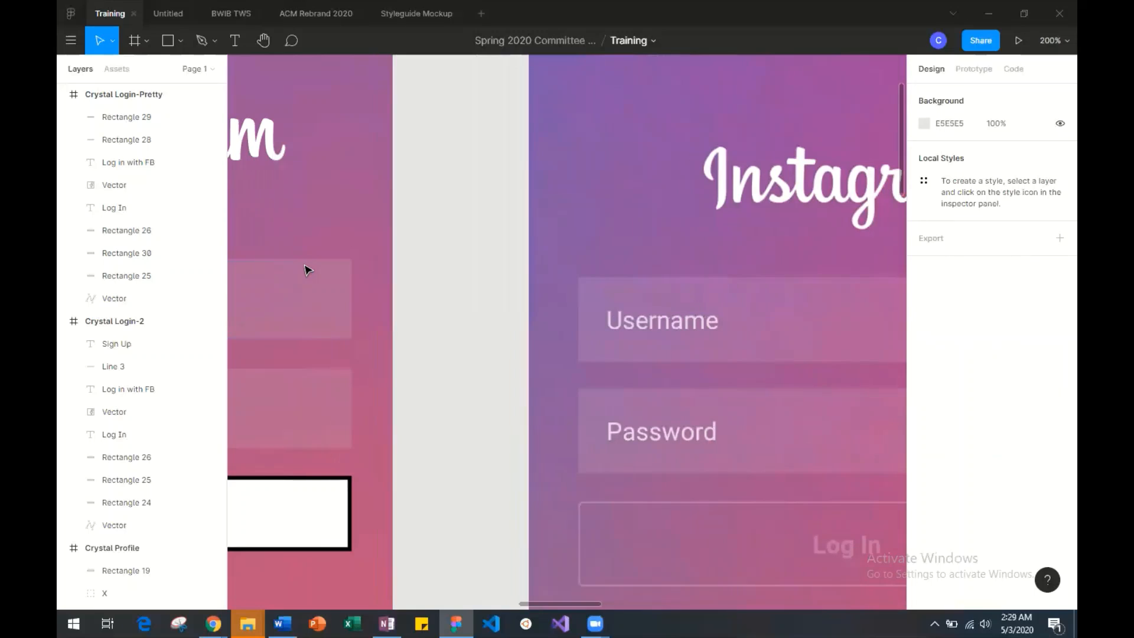
click(375, 279)
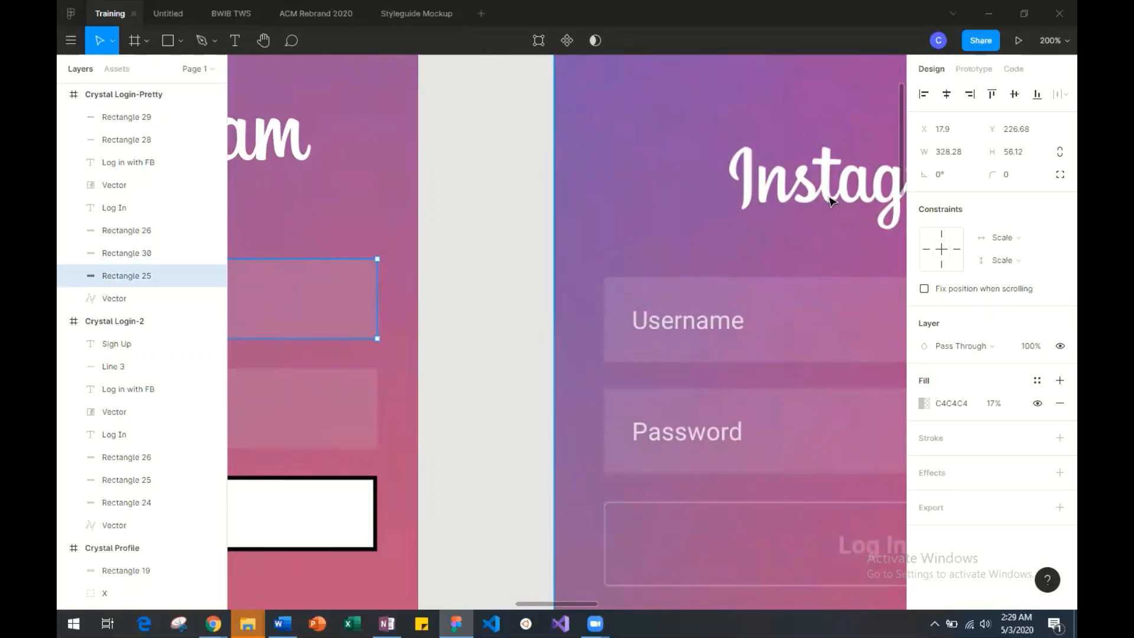
click(1012, 177)
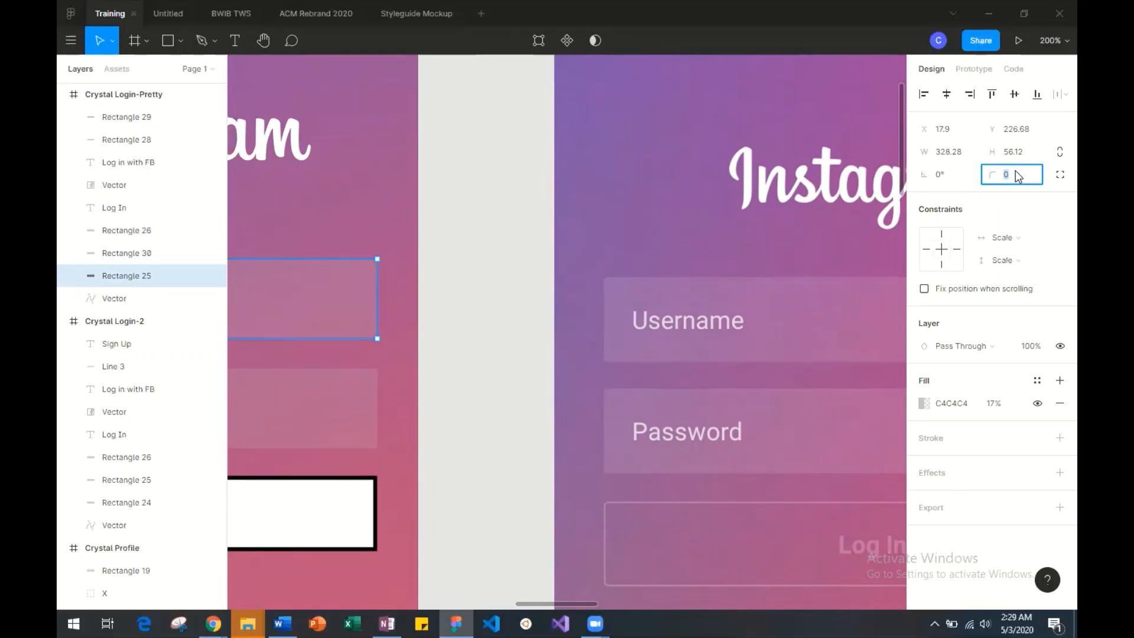
text(3)
key(Return)
Set the lower input box's corner radius to 3.
click(372, 420)
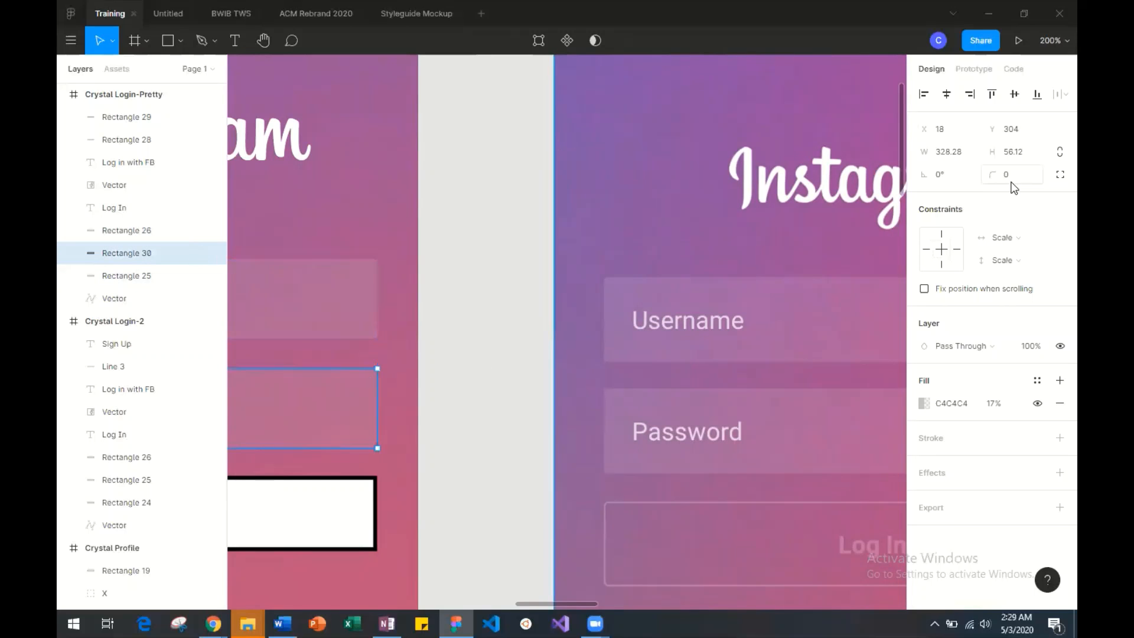
click(1009, 176)
text(3)
key(Return)
Round the corners of the Log In button rectangle with a radius of 3.
scroll(815, 235, down, 4)
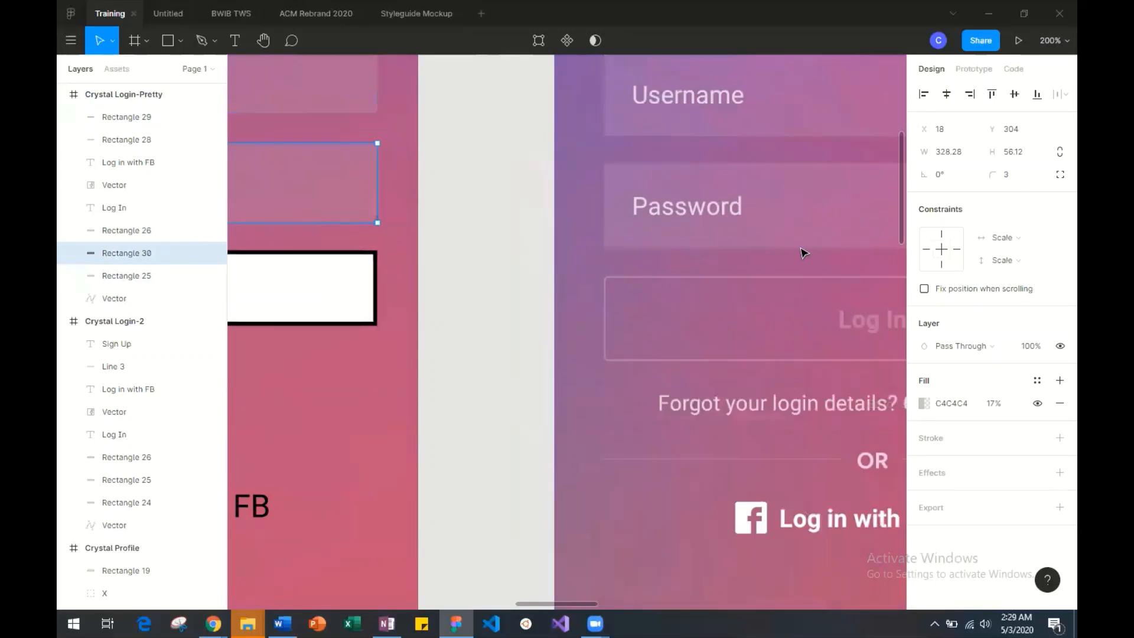
scroll(803, 251, left, 1)
click(406, 272)
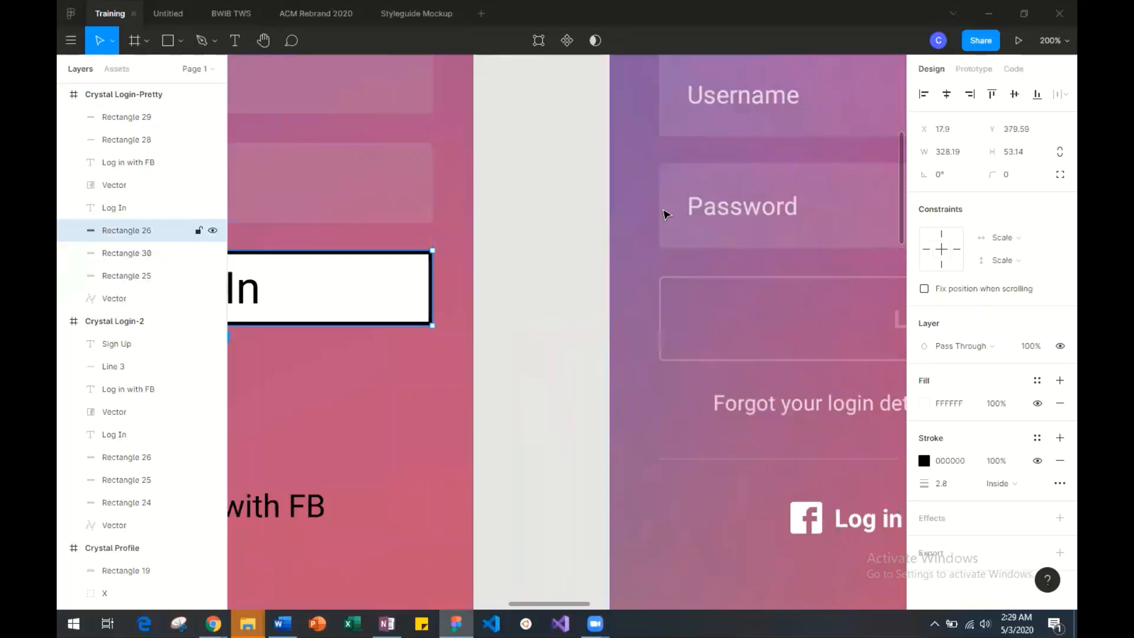
click(998, 174)
text(3)
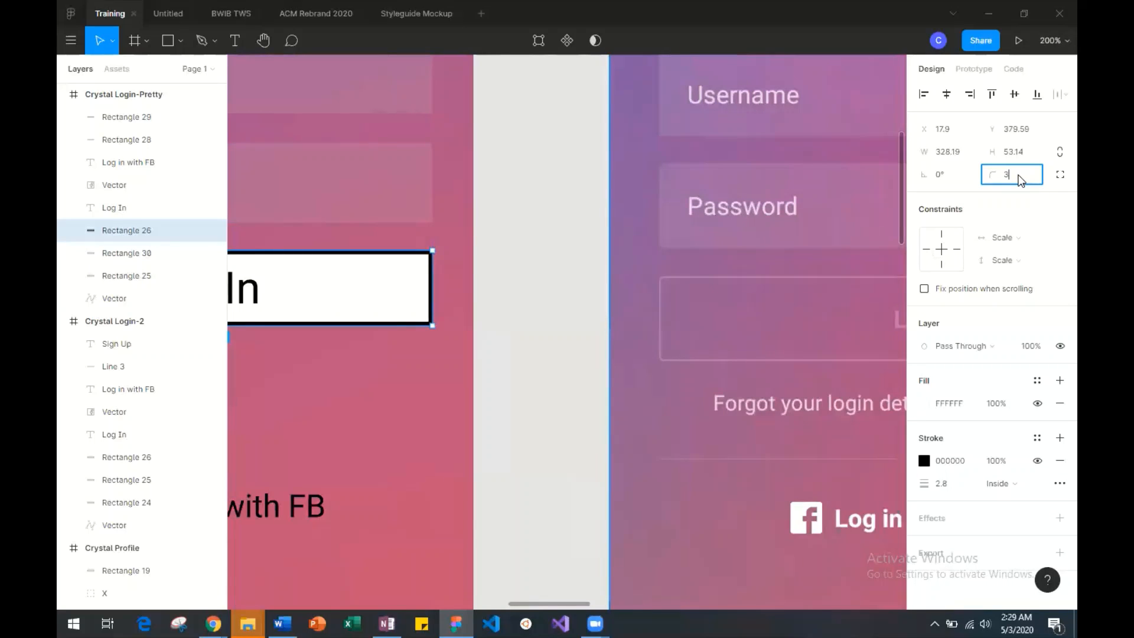
key(Return)
click(562, 339)
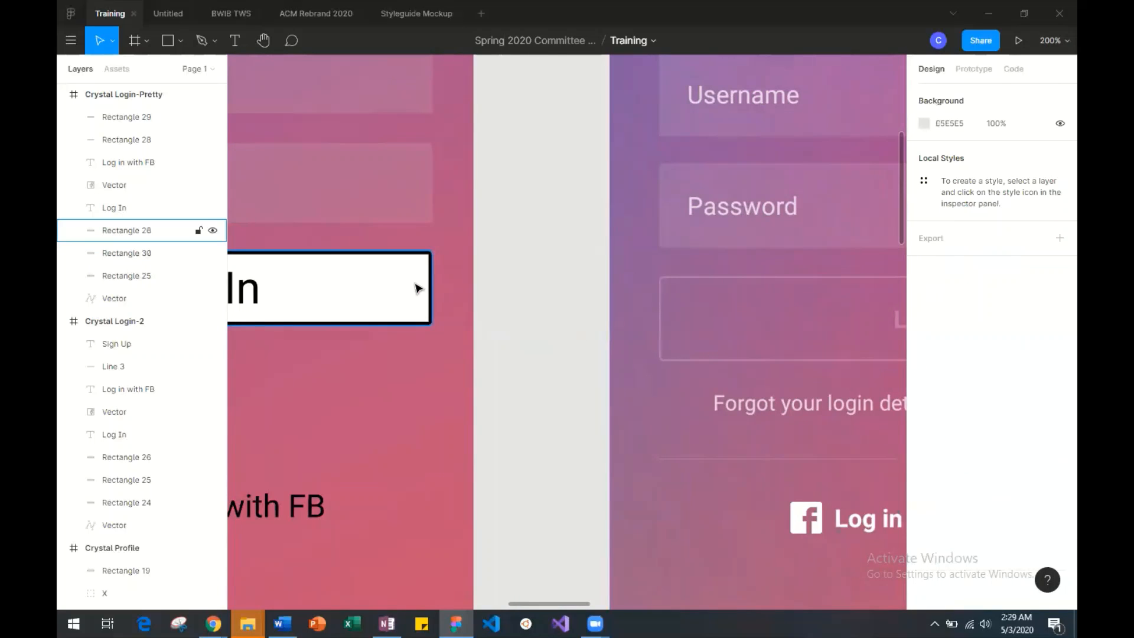
Make the Log In button's white fill fully transparent by reducing its opacity to 0%.
click(417, 288)
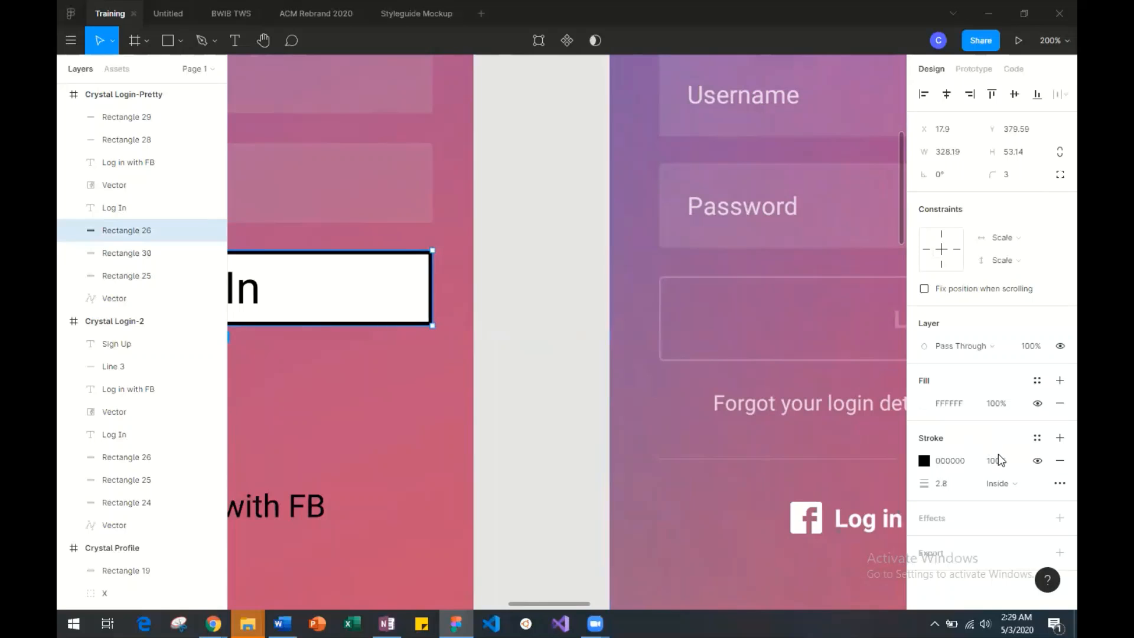
scroll(780, 397, right, 5)
scroll(780, 397, right, 2)
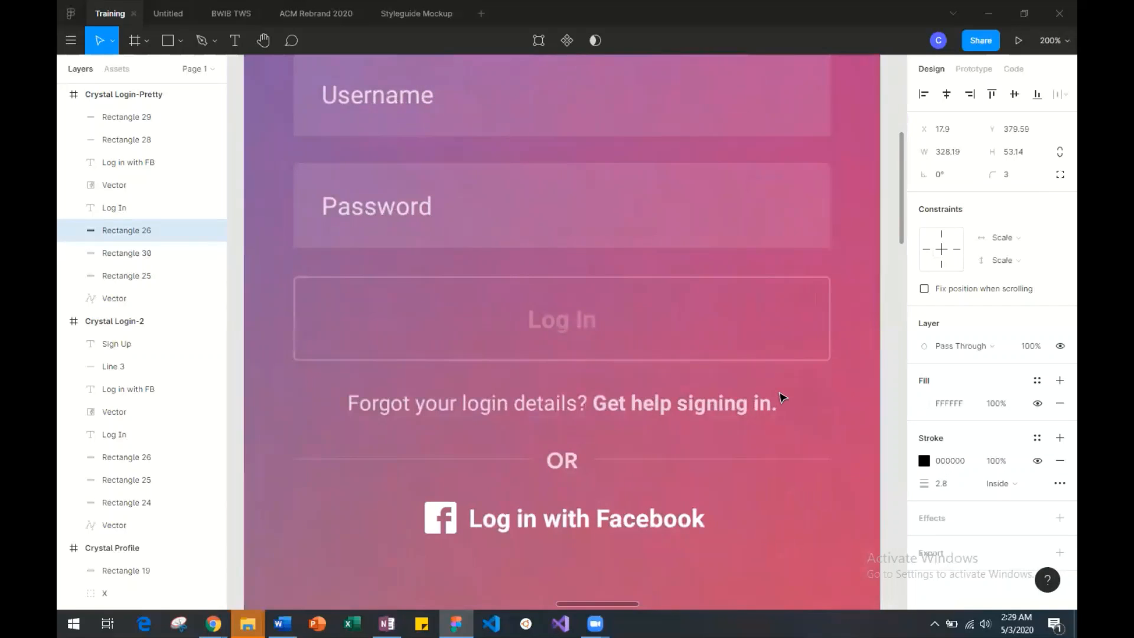
scroll(780, 397, left, 8)
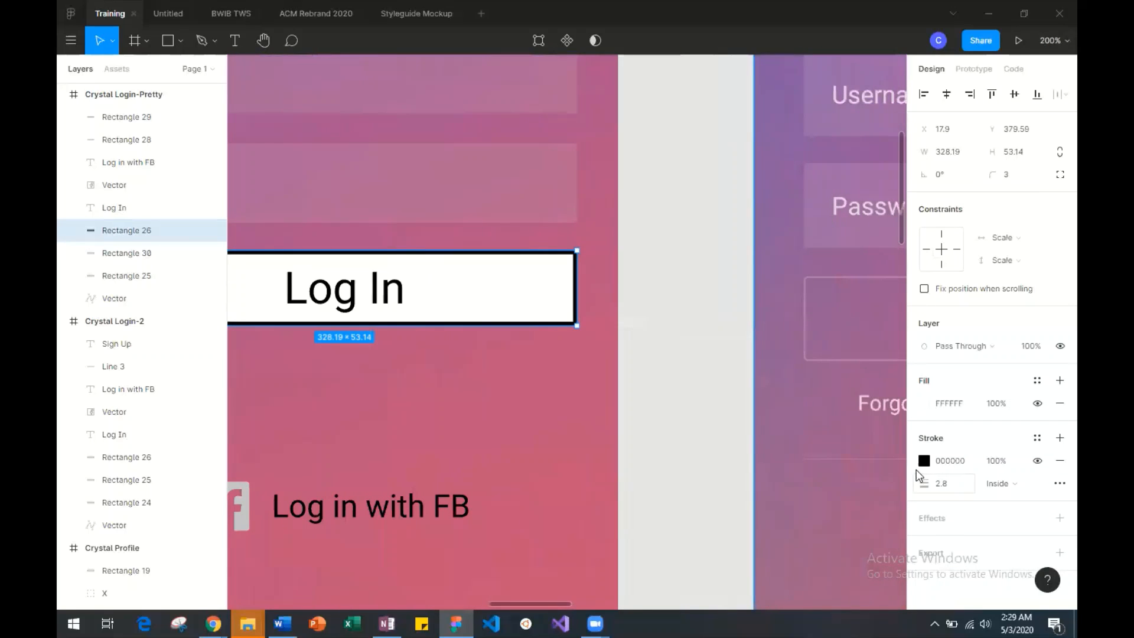
click(924, 403)
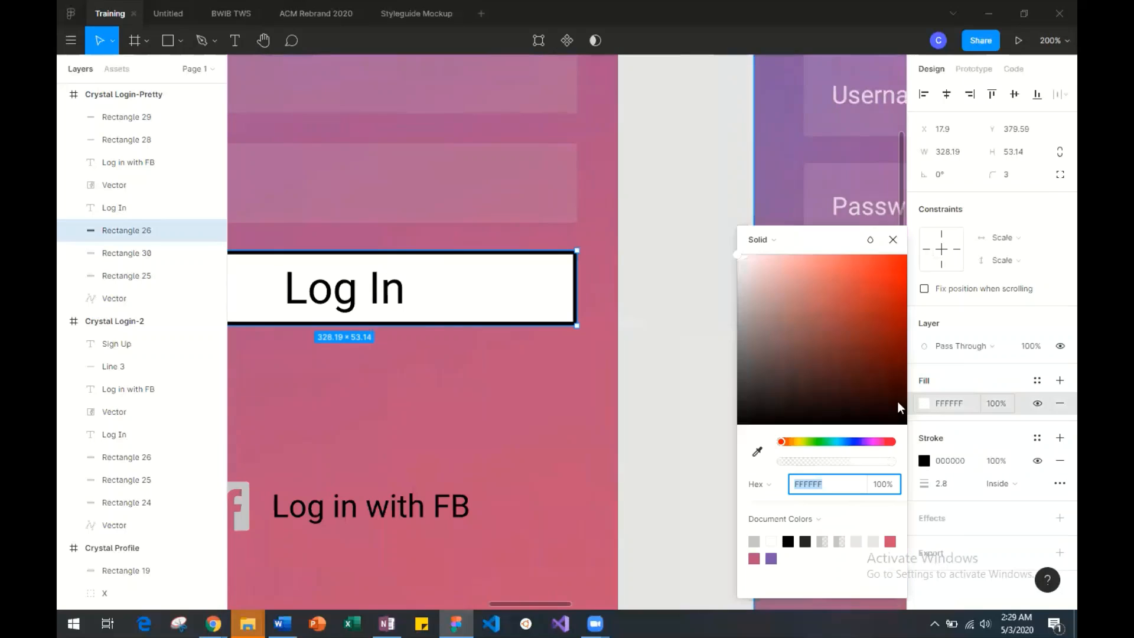
drag(888, 465, 752, 463)
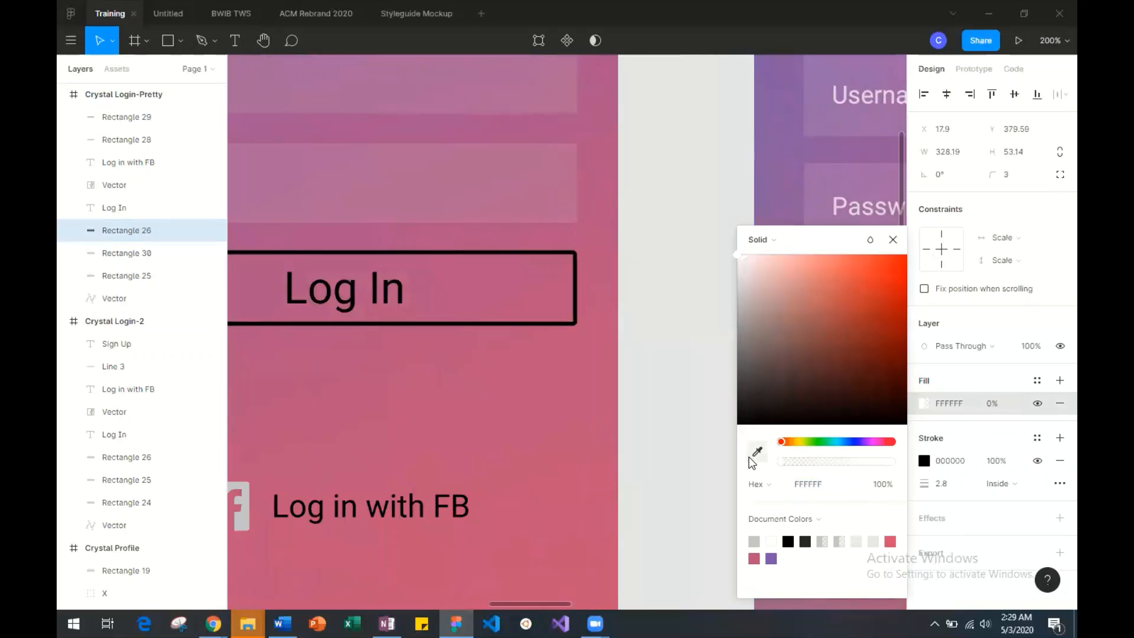
Compare with the reference button and make the Log In button's outline white at 19% opacity.
scroll(634, 431, right, 5)
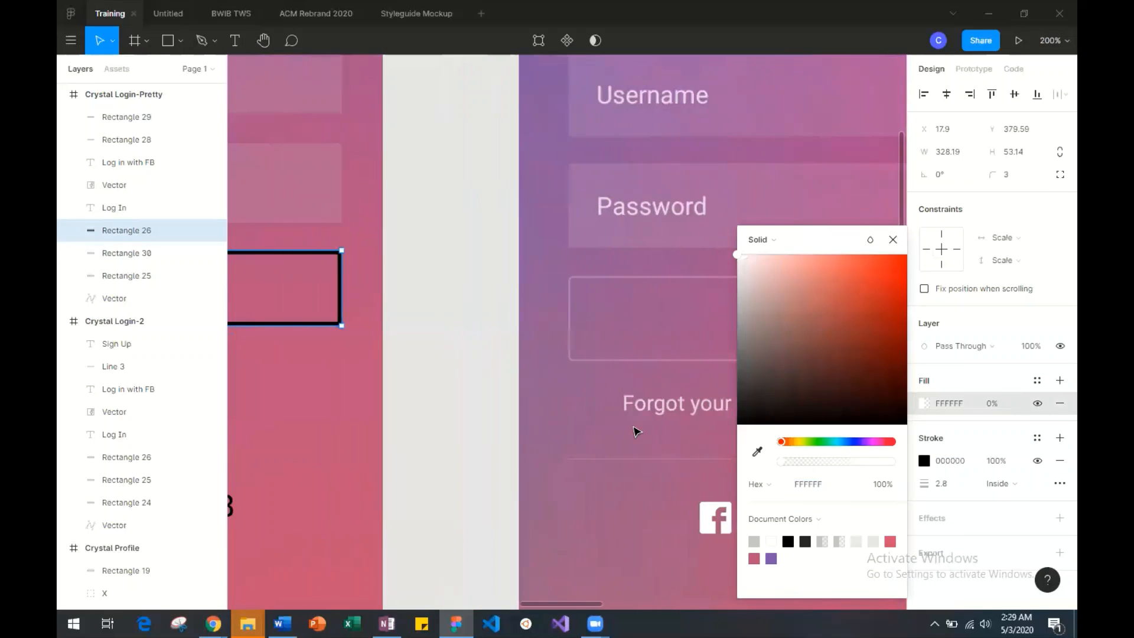
click(668, 269)
click(418, 280)
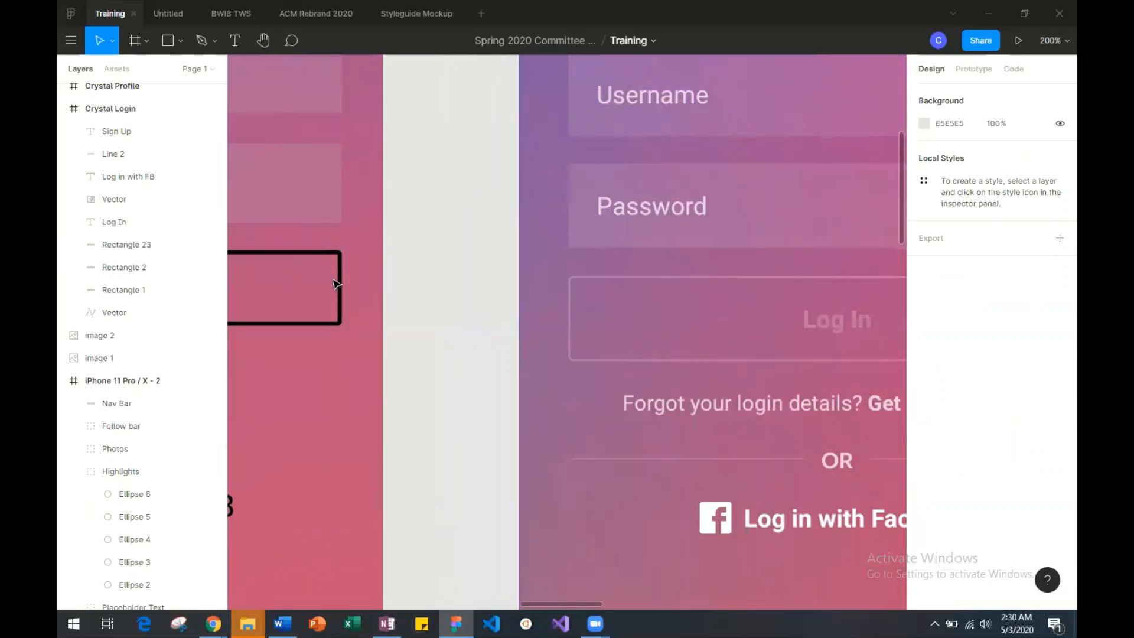
click(339, 285)
click(924, 462)
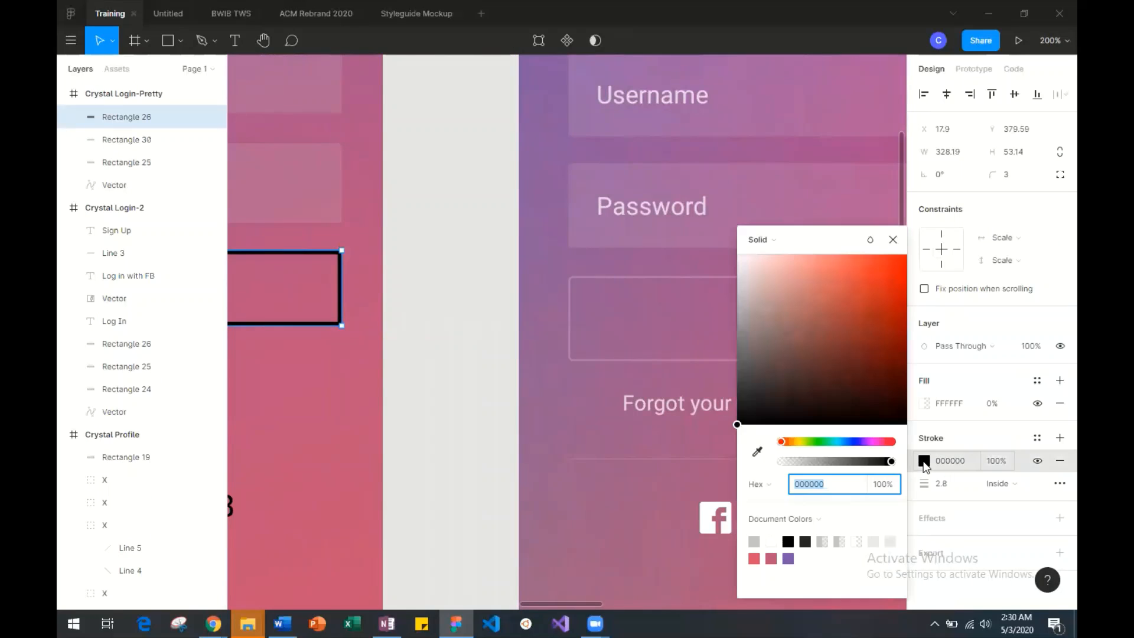
scroll(740, 343, left, 3)
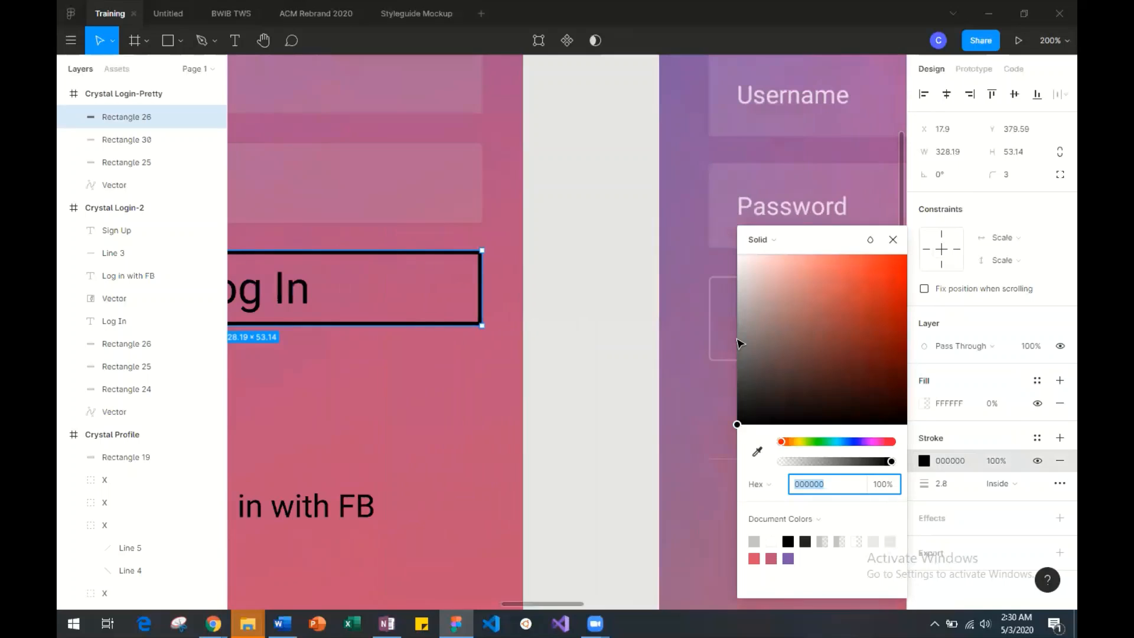
scroll(740, 344, right, 2)
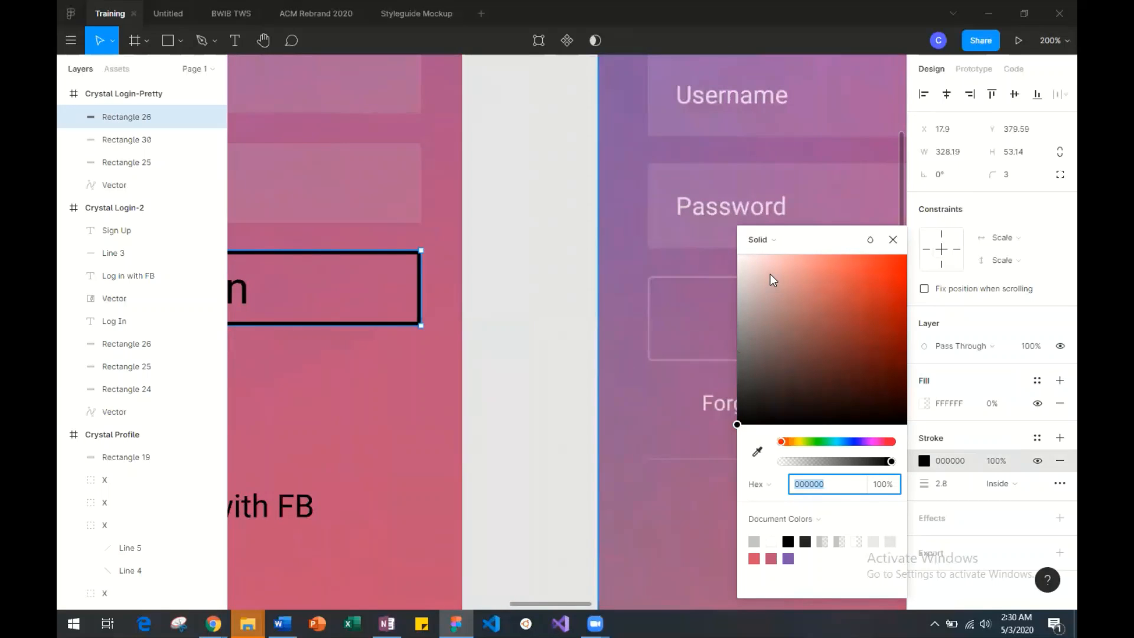
click(743, 269)
drag(743, 269, 736, 255)
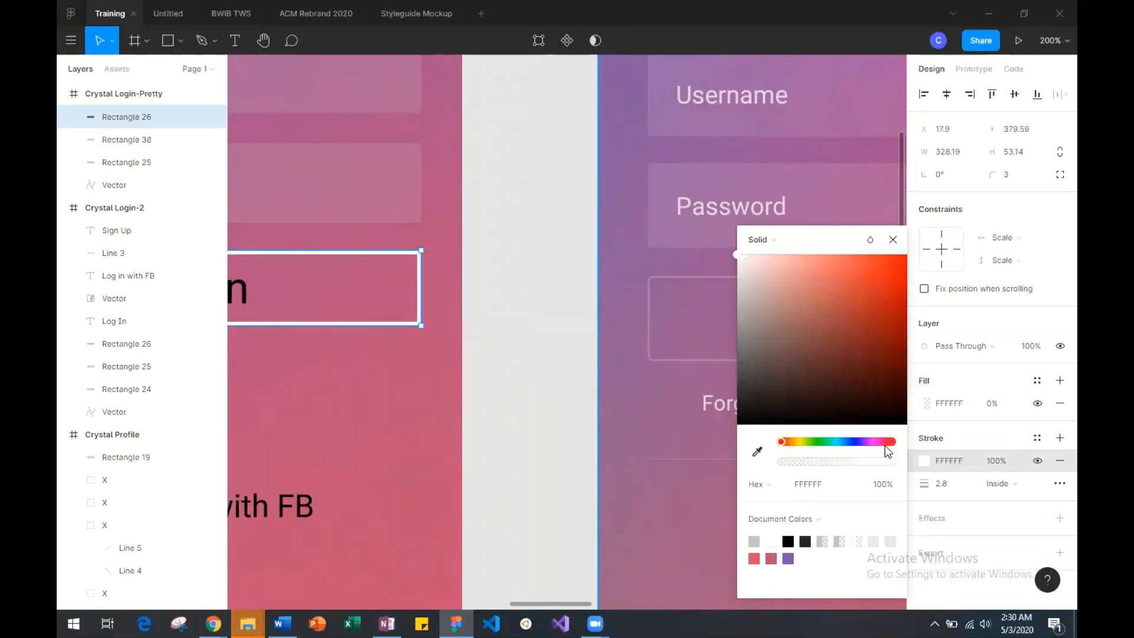
mouse_move(892, 463)
mouse_down()
mouse_move(789, 456)
mouse_move(801, 461)
mouse_up()
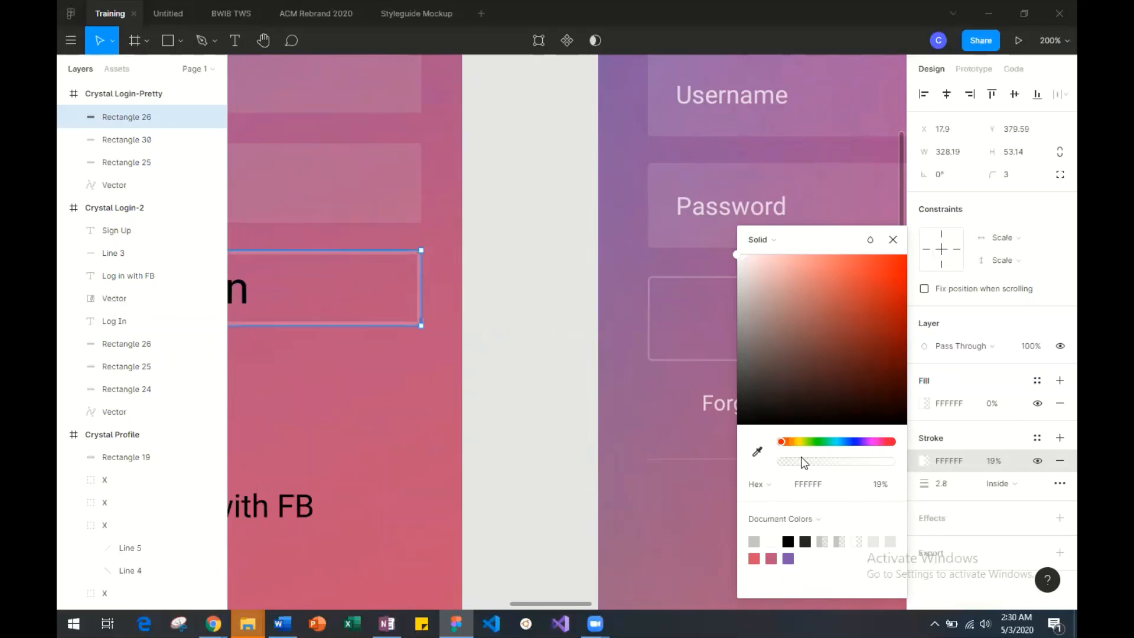
Set the Log In button's outline thickness to 1.
click(945, 489)
text(1)
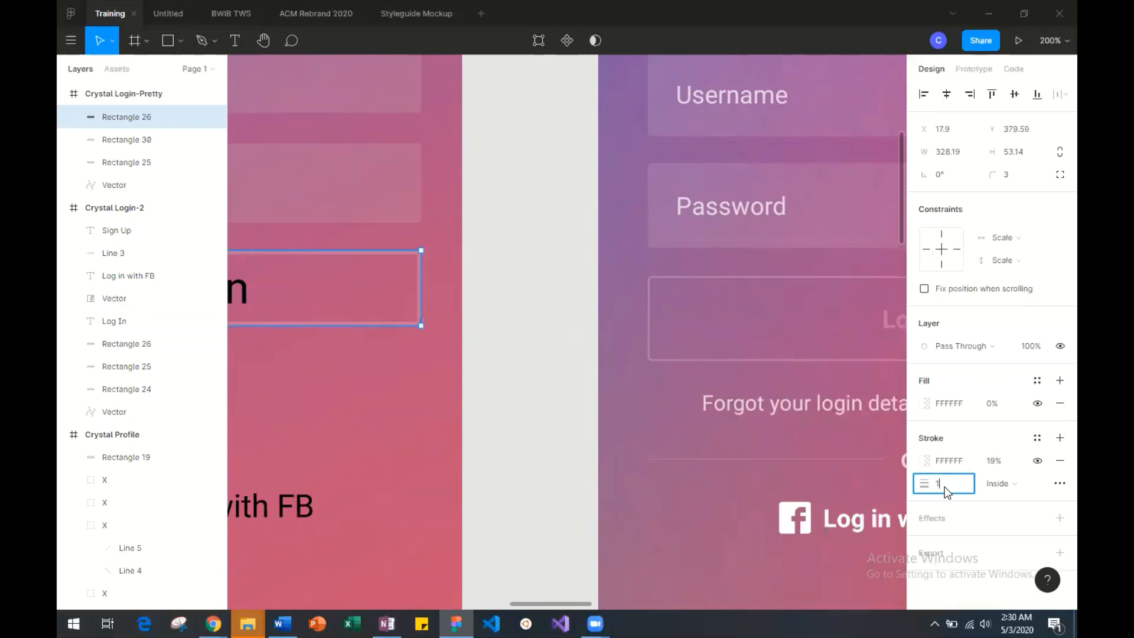
key(Return)
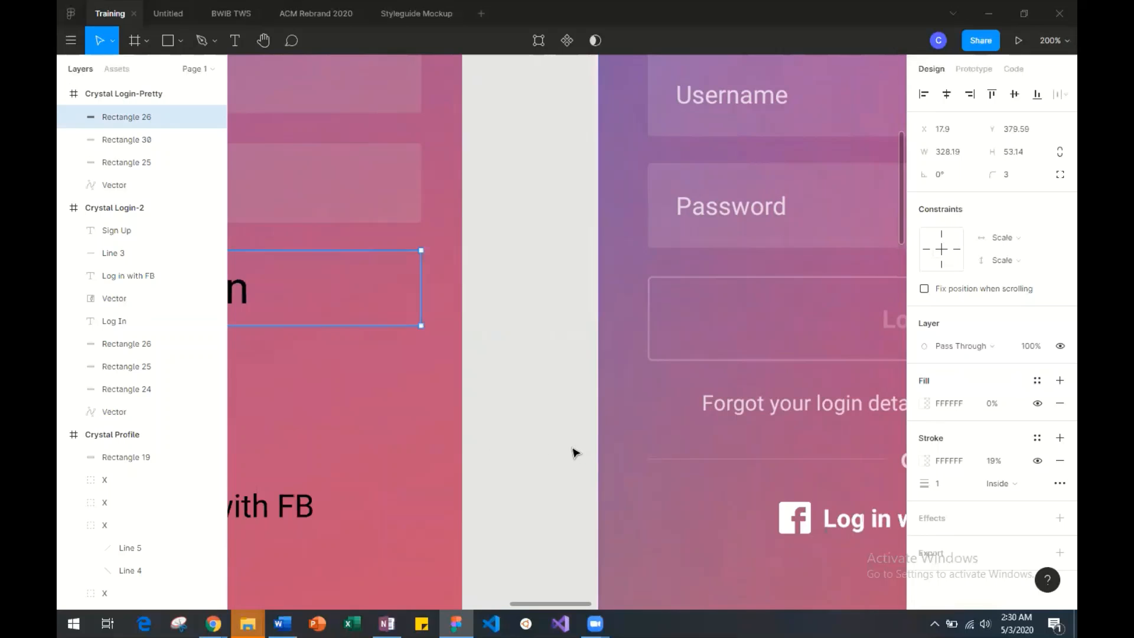
click(576, 452)
Stretch the Log In button rectangle downward to a height of about 63.
scroll(515, 432, left, 1)
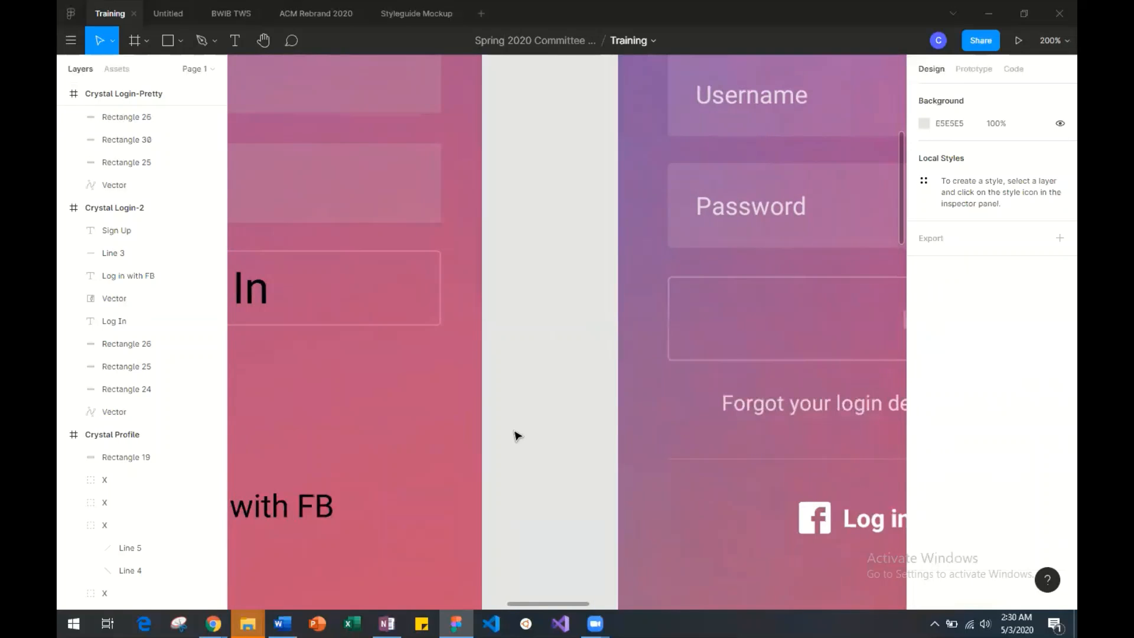
key(shift+0)
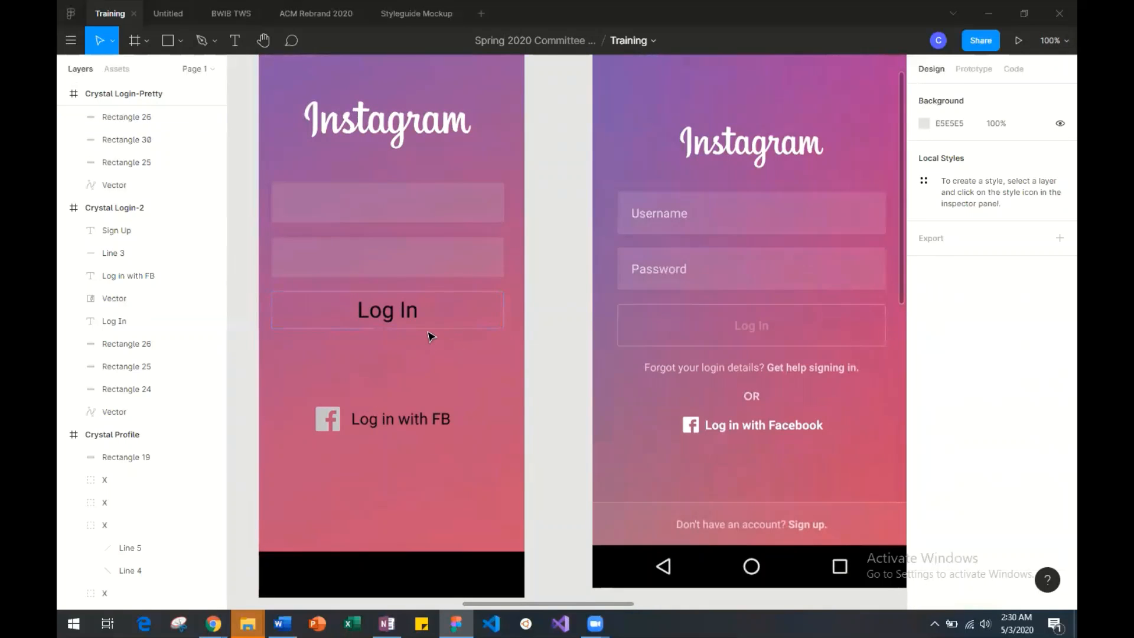
click(426, 328)
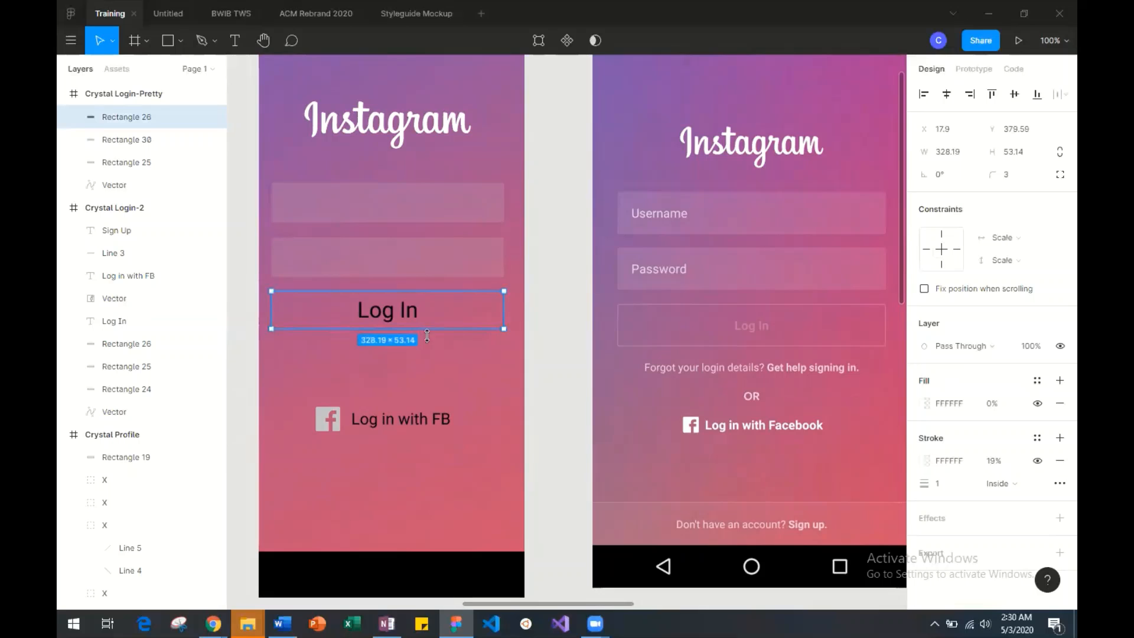
drag(427, 335, 427, 335)
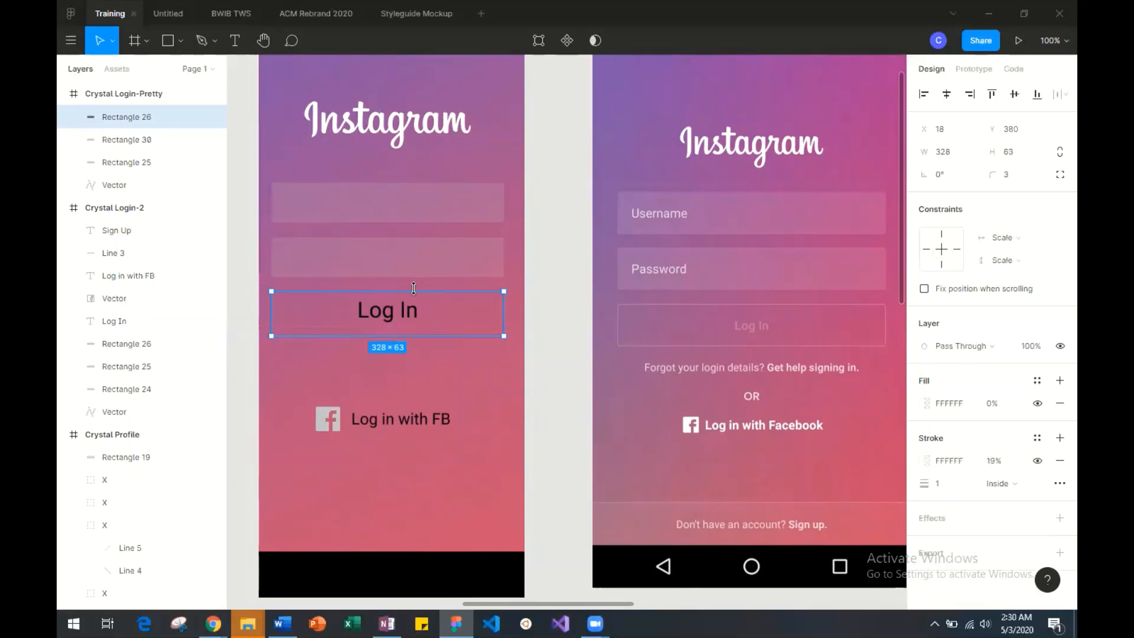
click(467, 397)
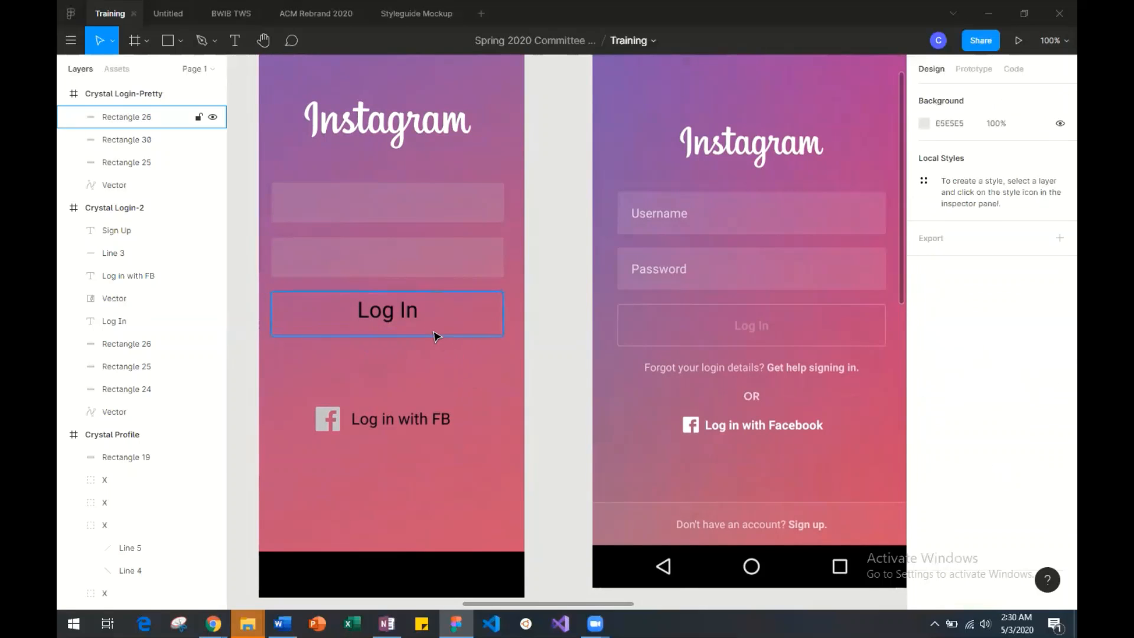
Try setting the Log In button rectangle's Y position to 304, matching the lower input box, and undo it.
click(427, 247)
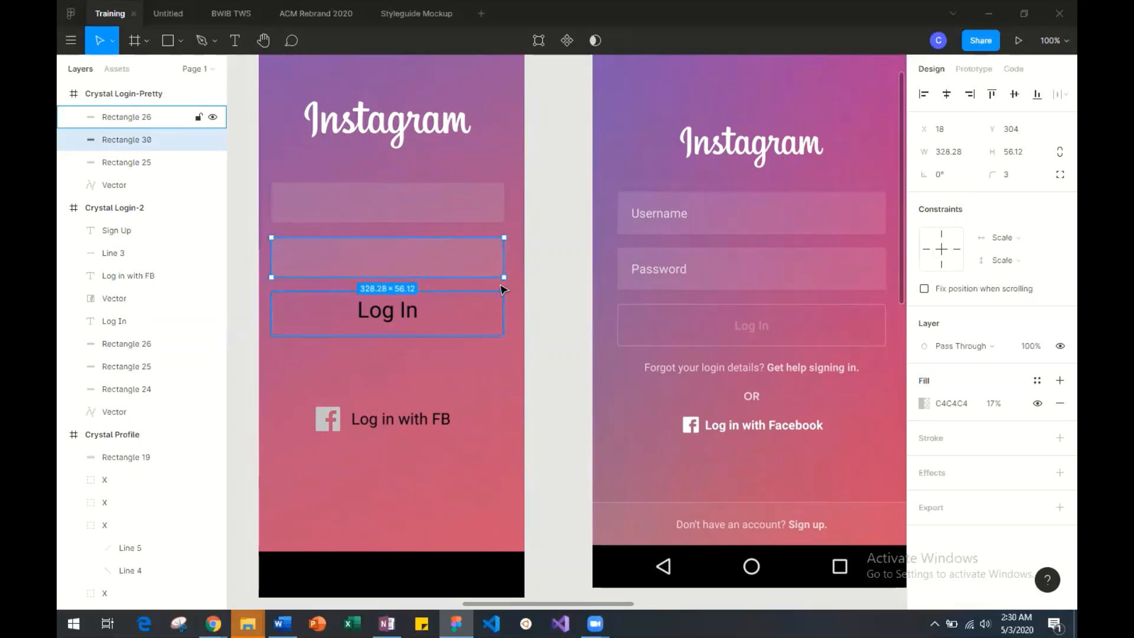
click(502, 304)
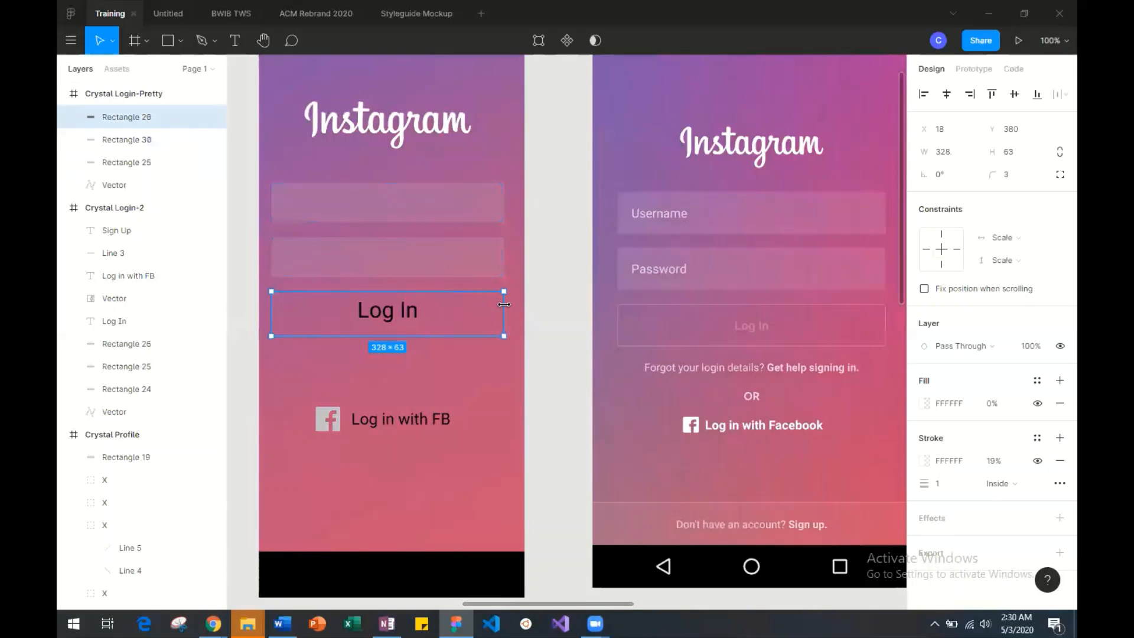
click(498, 275)
click(503, 321)
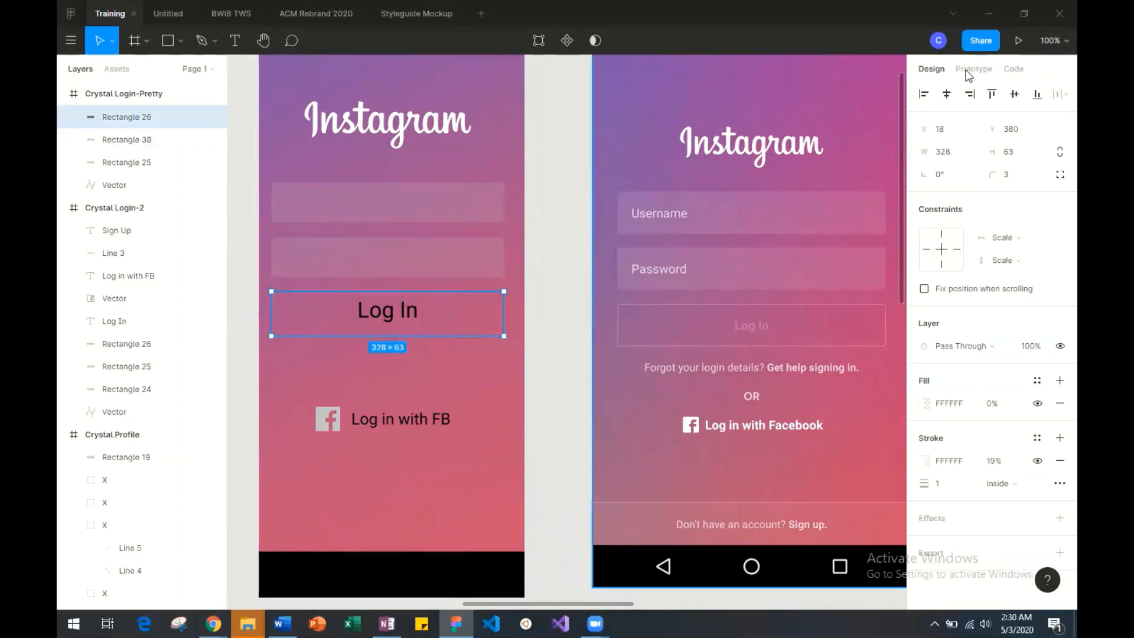
text(304)
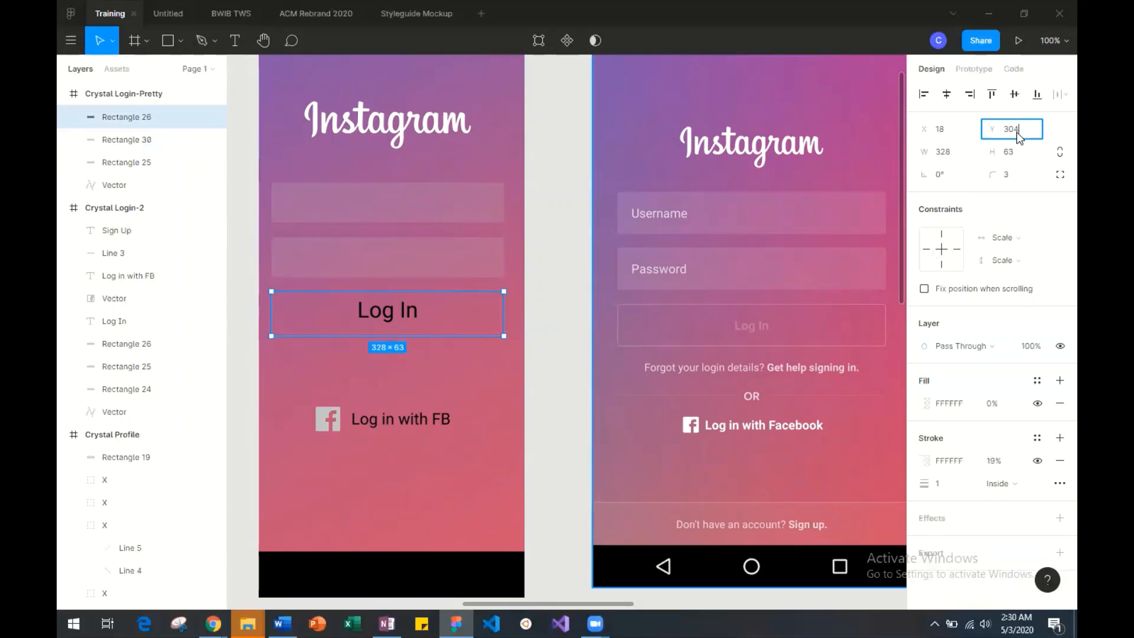
key(Return)
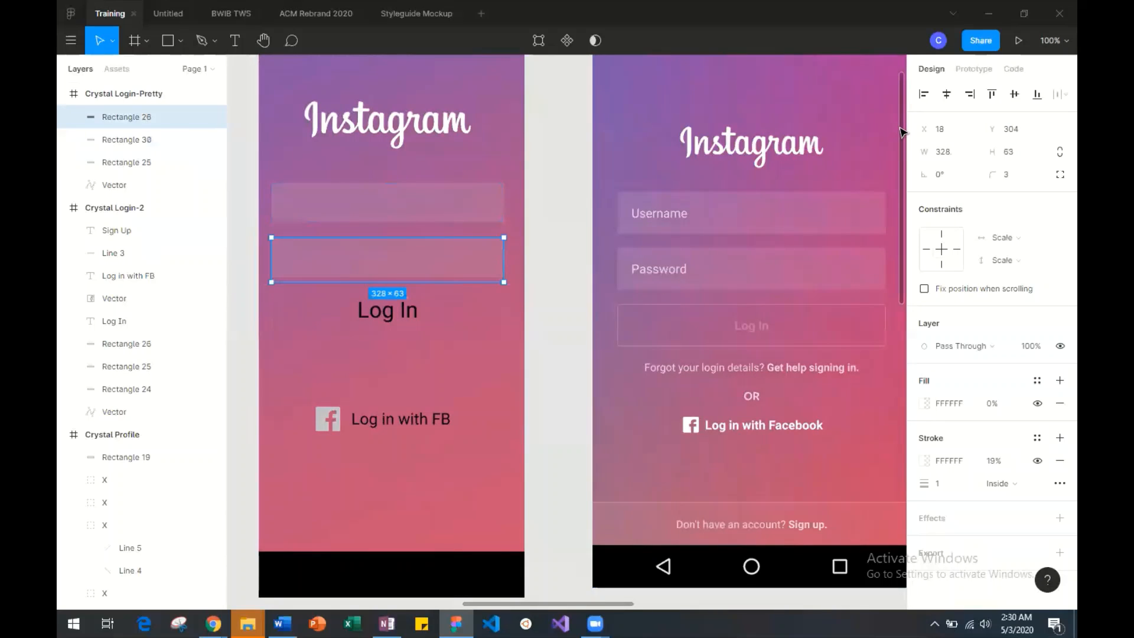
key(ctrl+z)
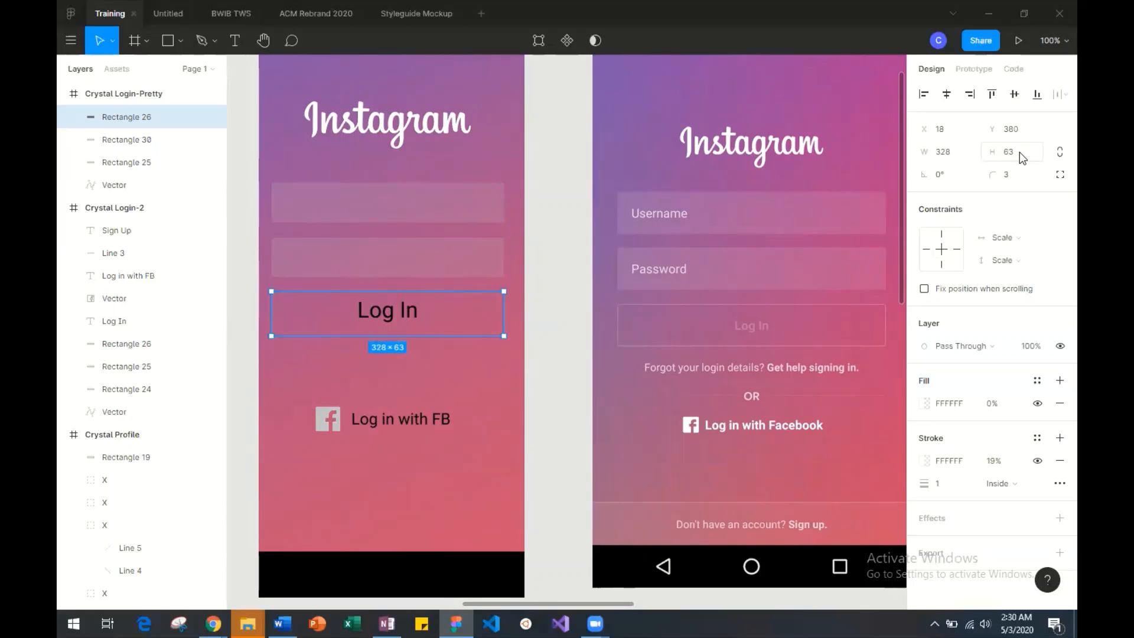
Set the Log In button rectangle's height to 56.12 to match the lower input box.
click(500, 243)
key(Escape)
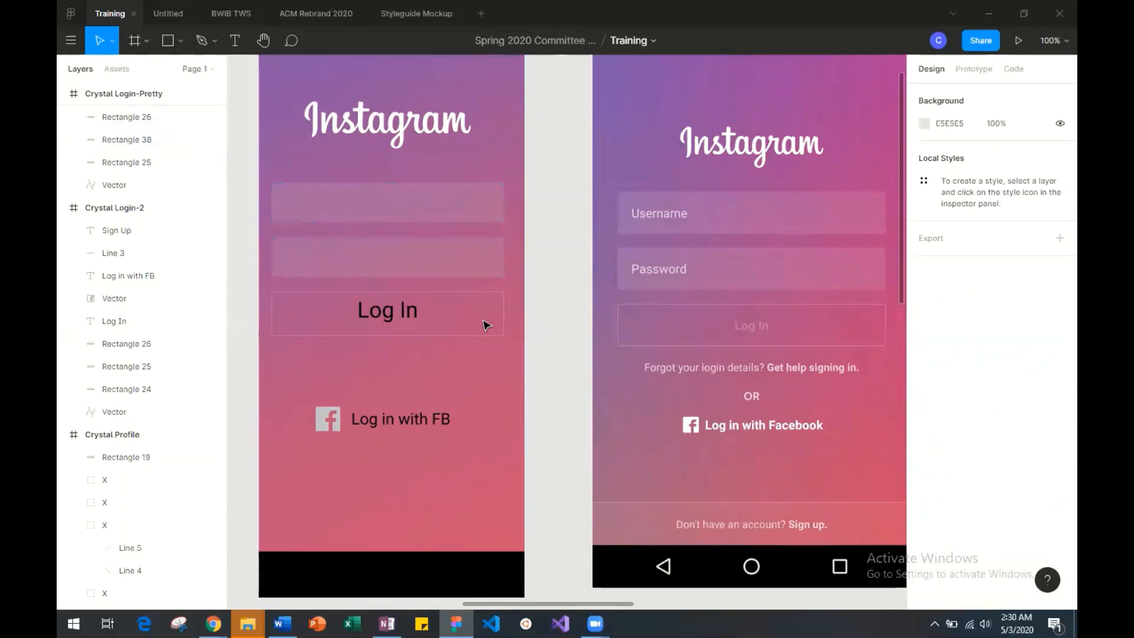
click(504, 321)
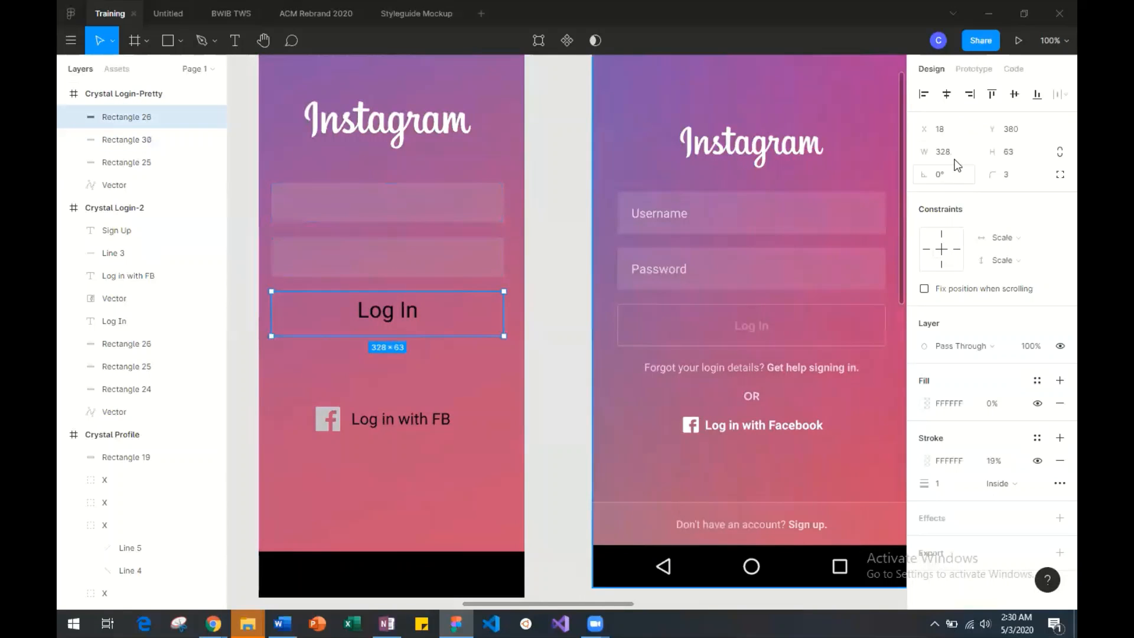
click(1019, 157)
text(56.)
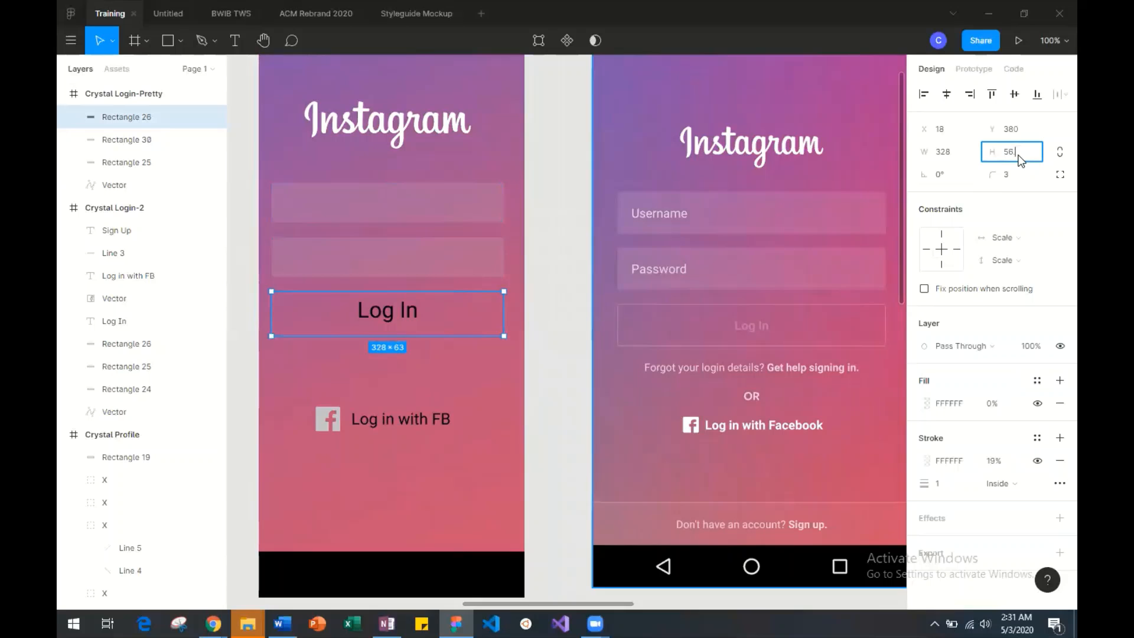
text(12)
key(Return)
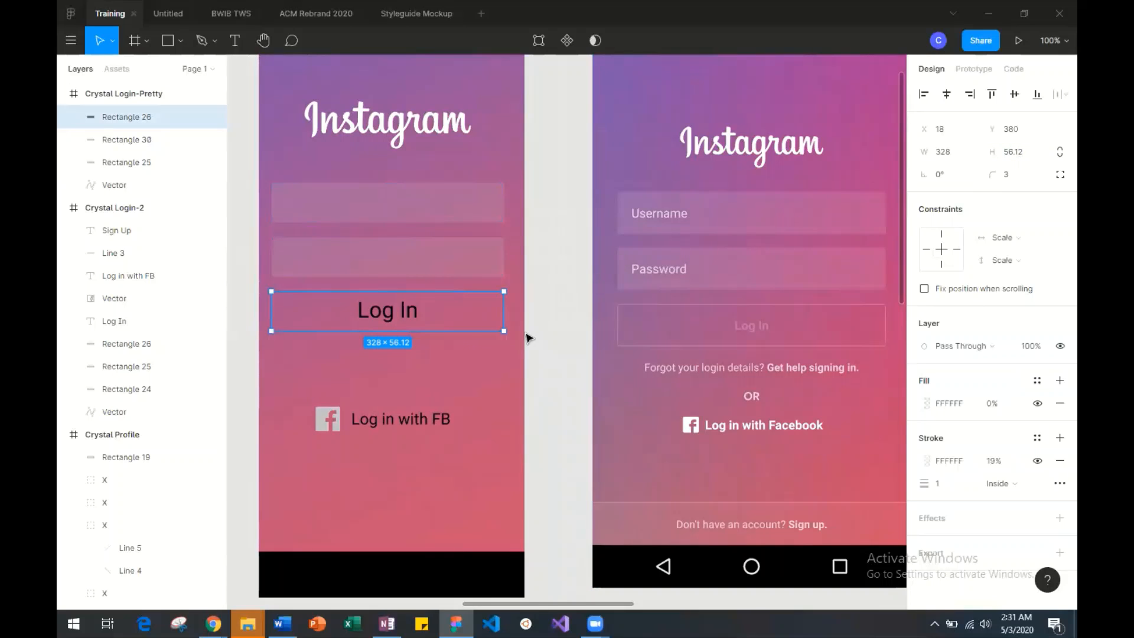
click(527, 338)
Reduce the Log In button label's font size to 18, trying 13 and 14 first.
click(385, 319)
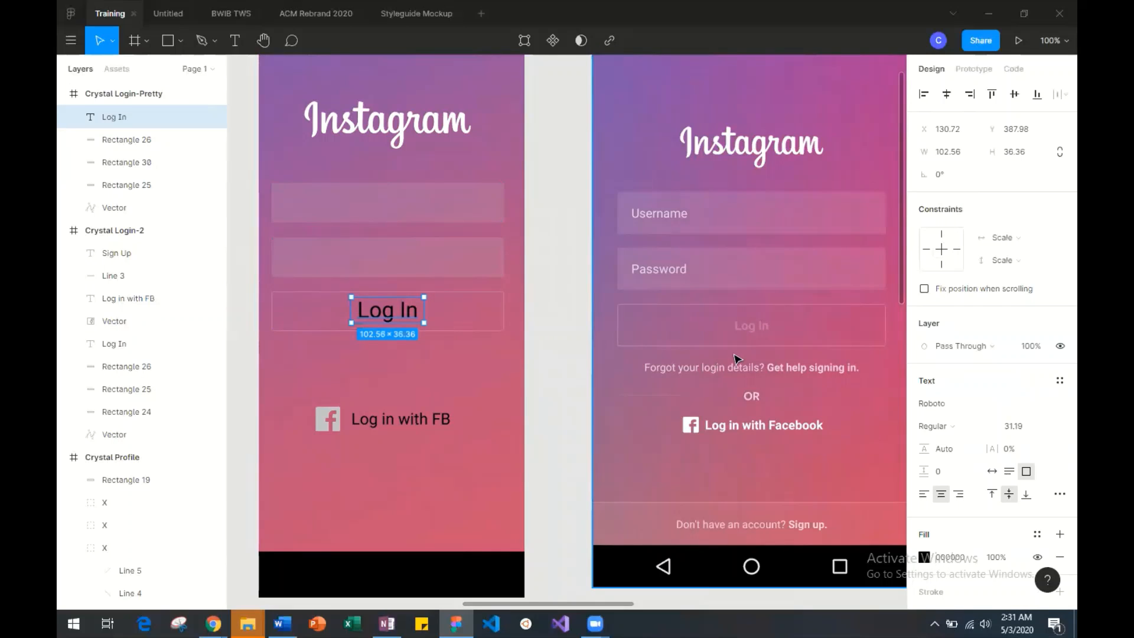
double_click(394, 311)
click(1019, 426)
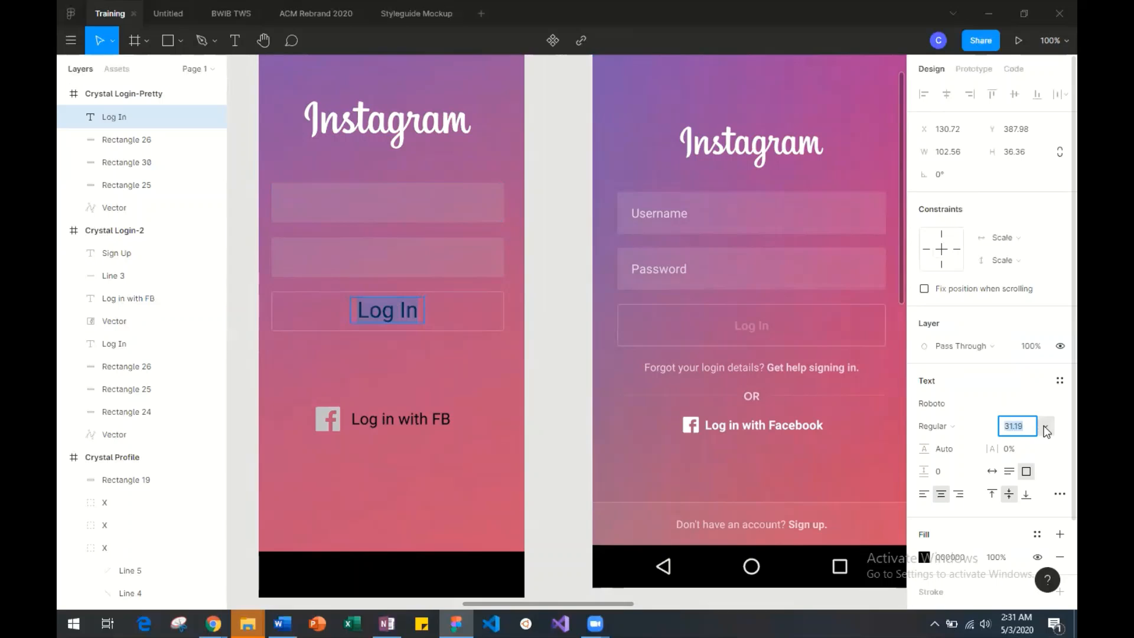
click(1048, 423)
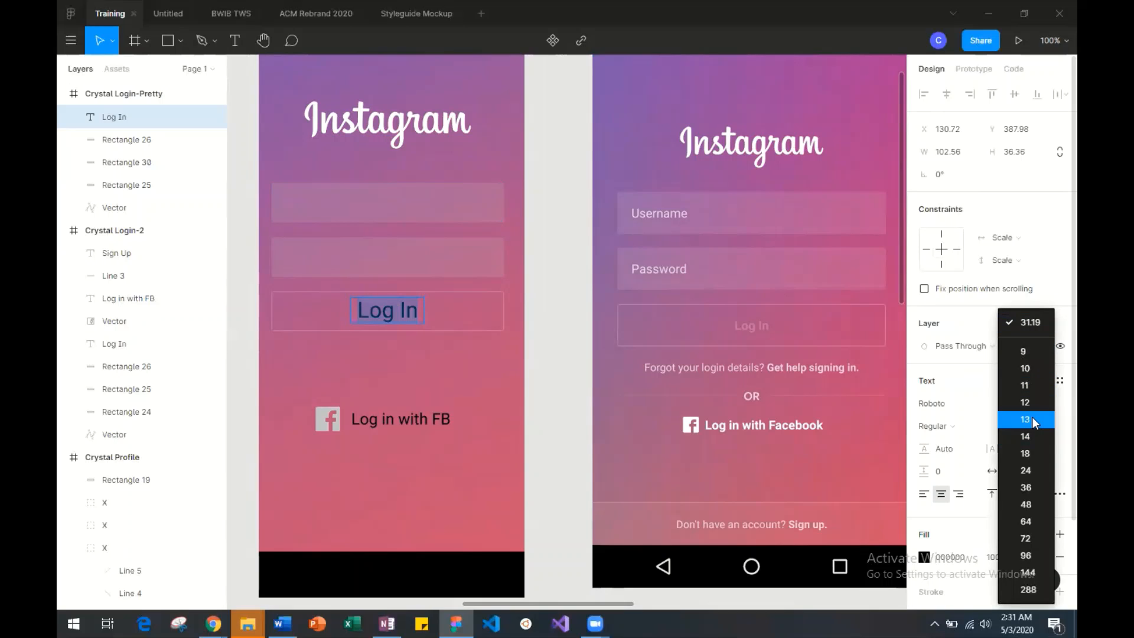
click(1033, 419)
click(1046, 428)
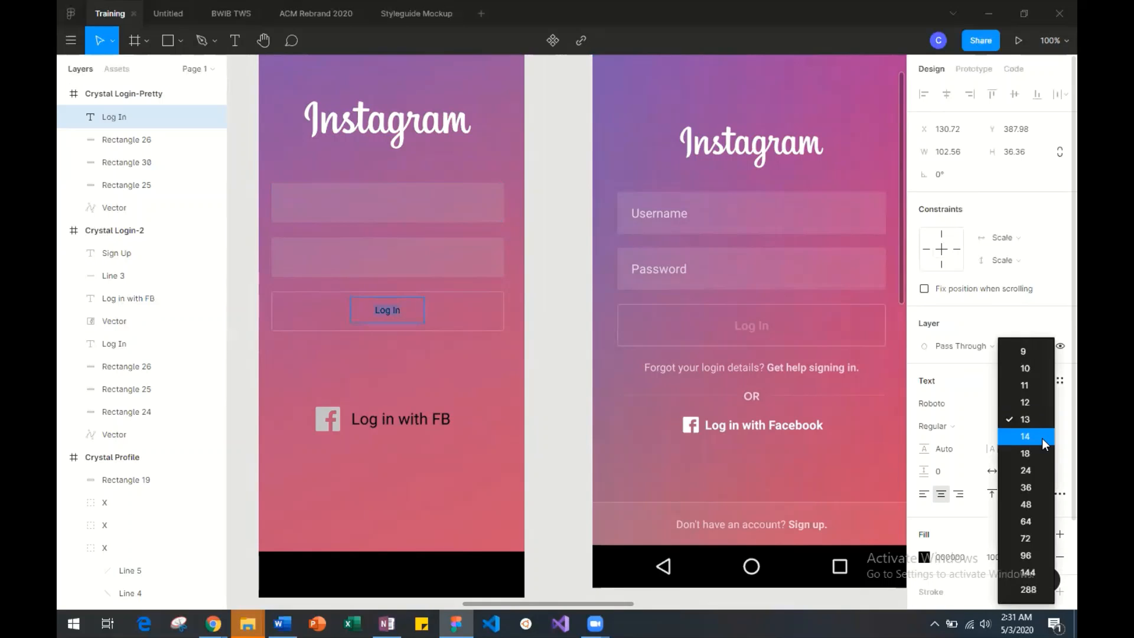
click(1043, 440)
click(1040, 428)
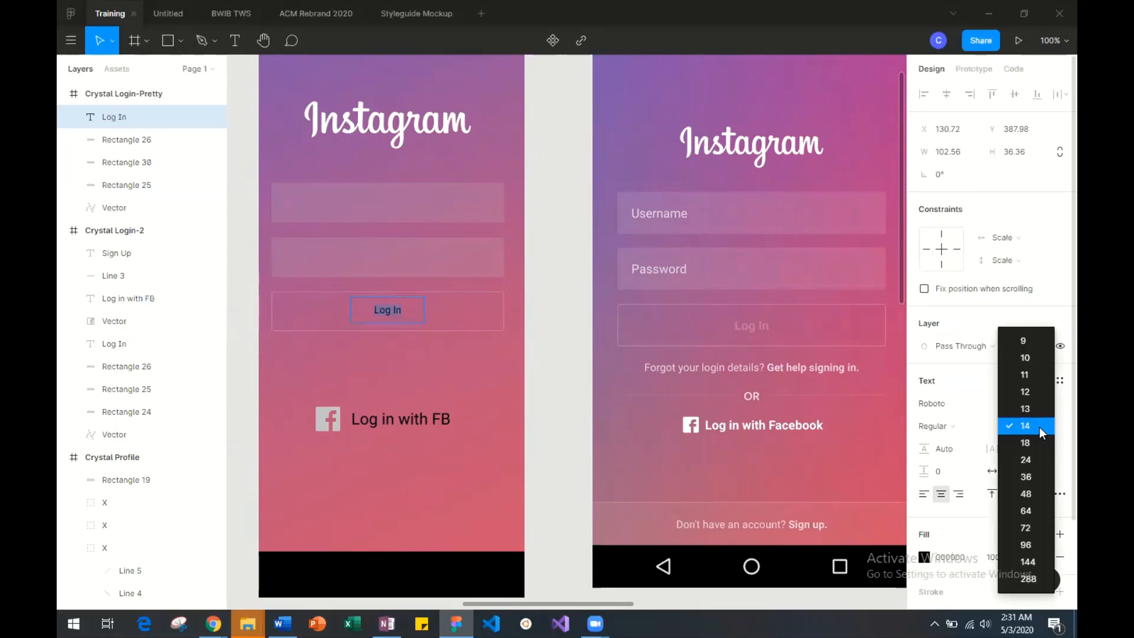
click(1035, 441)
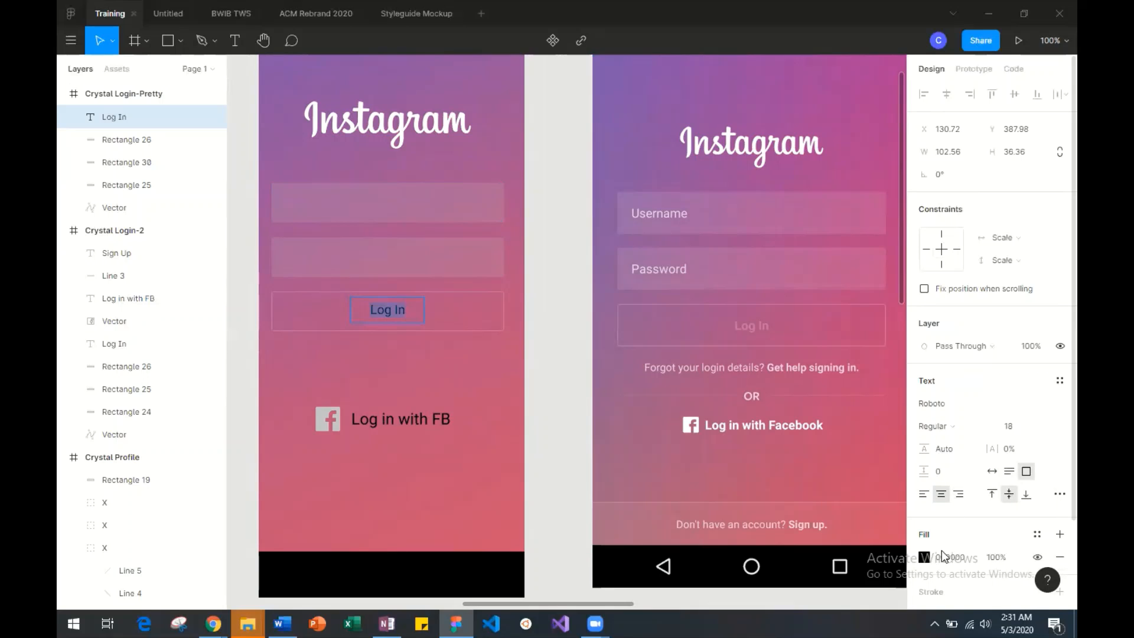
Recolor the Log In label white and lower its fill opacity to 31%.
click(925, 558)
drag(744, 289, 736, 254)
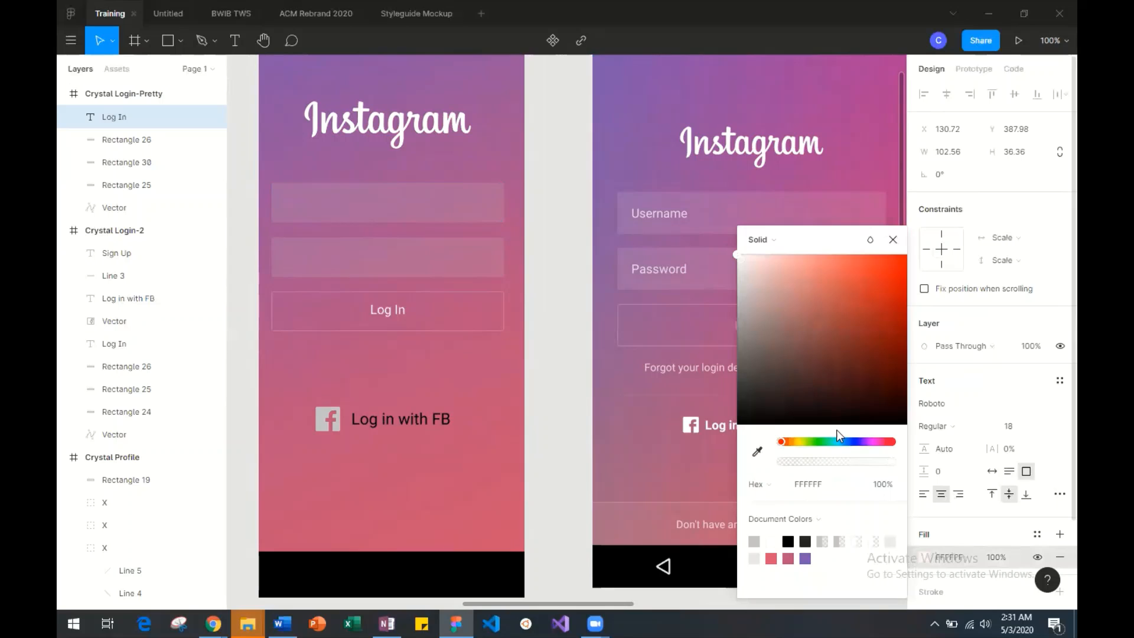
drag(839, 463, 815, 456)
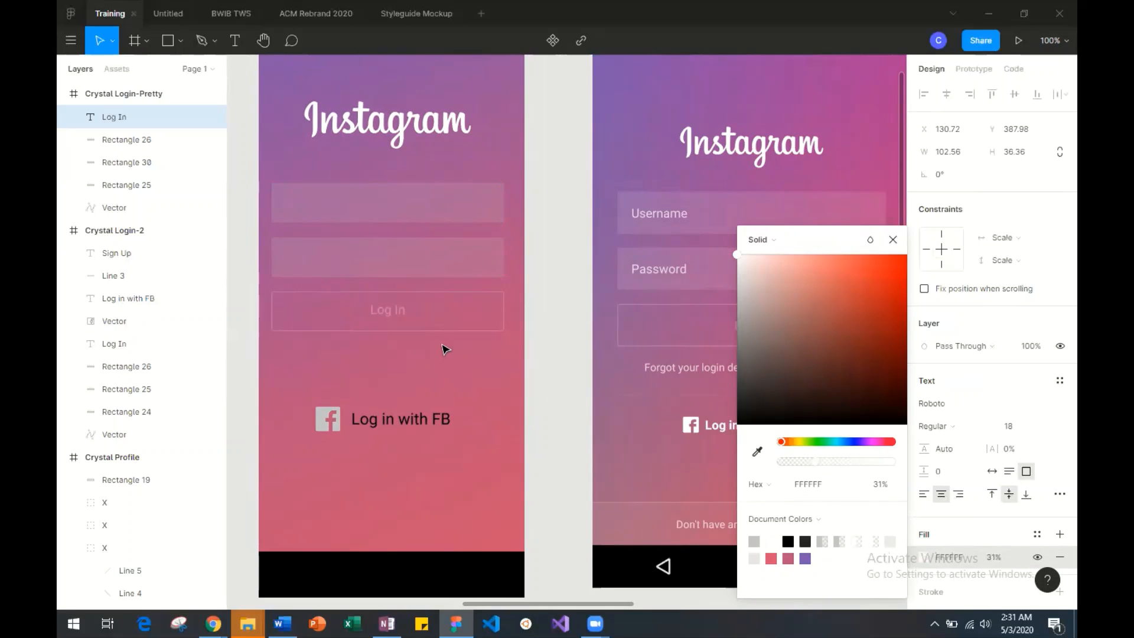
text(+)
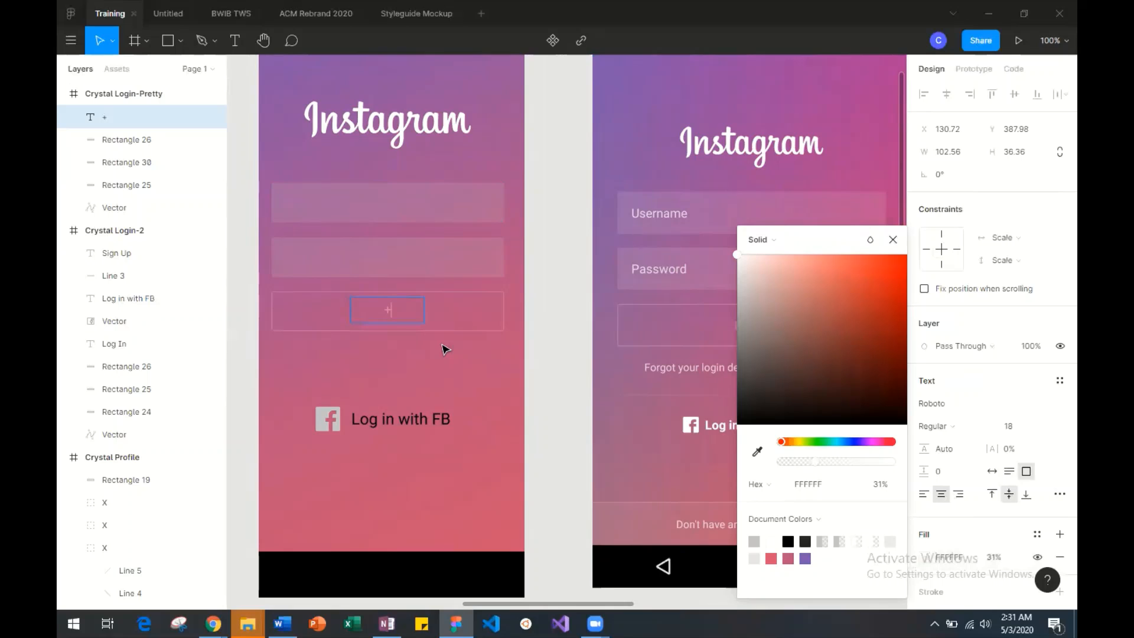
key(ctrl+z)
click(757, 451)
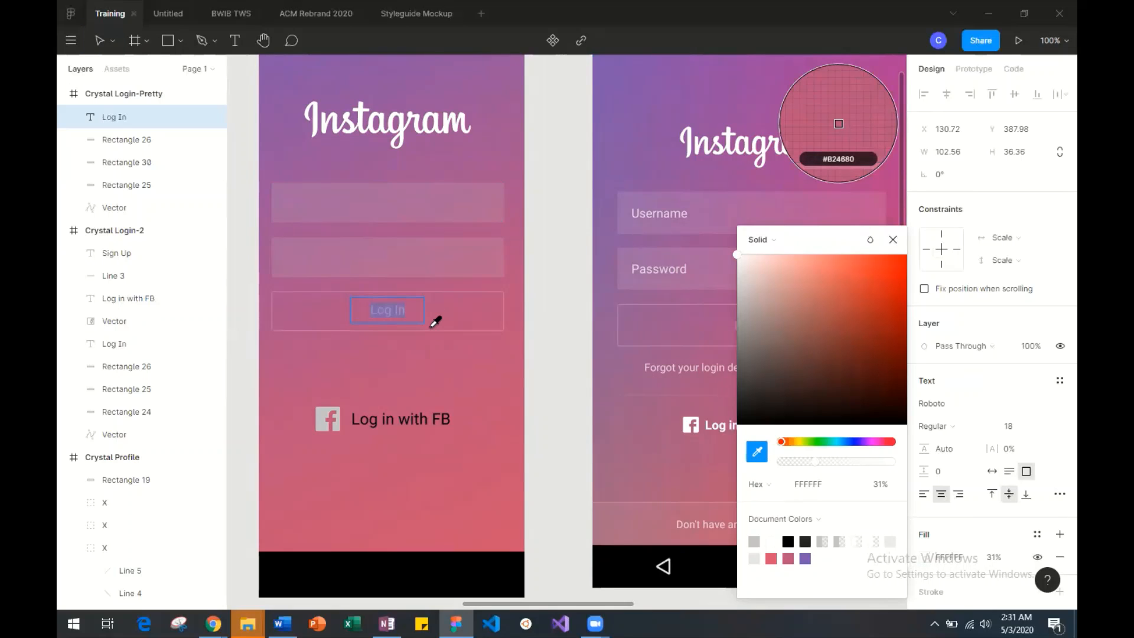
text(+)
key(ctrl+z)
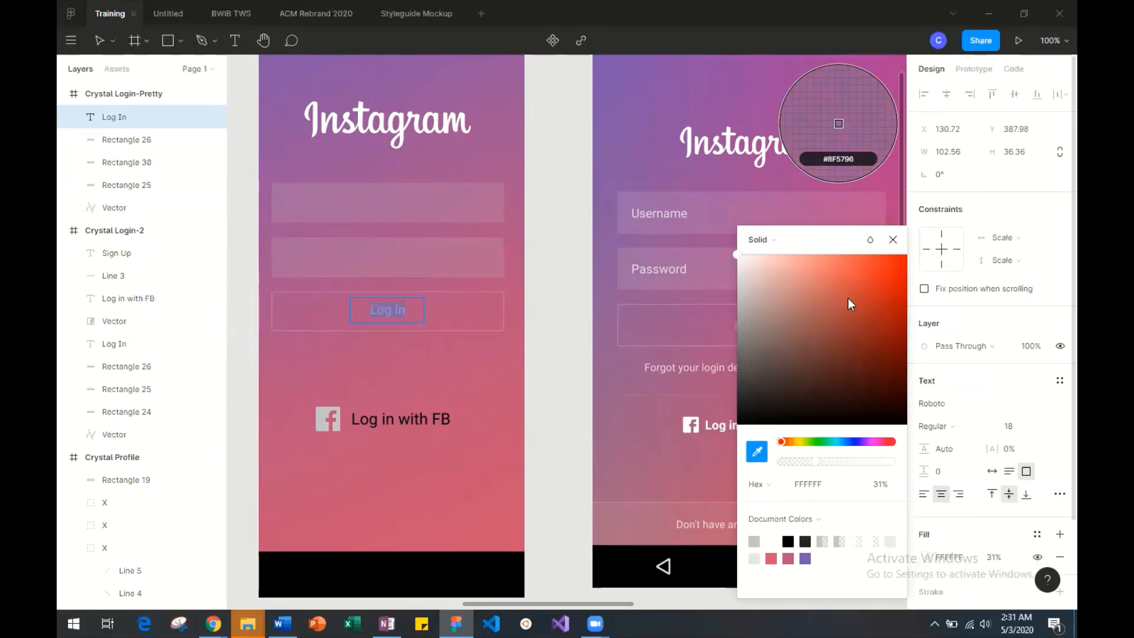
click(892, 239)
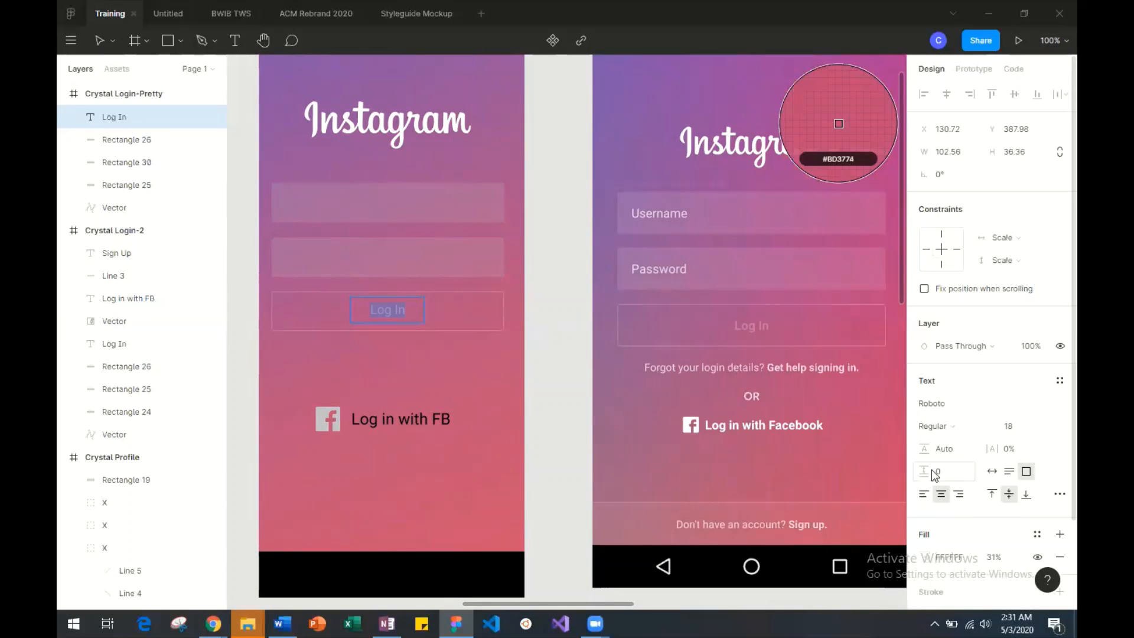
Recolor the Log In label by sampling the button outline's color, giving a C16998 fill at 100% opacity.
click(507, 371)
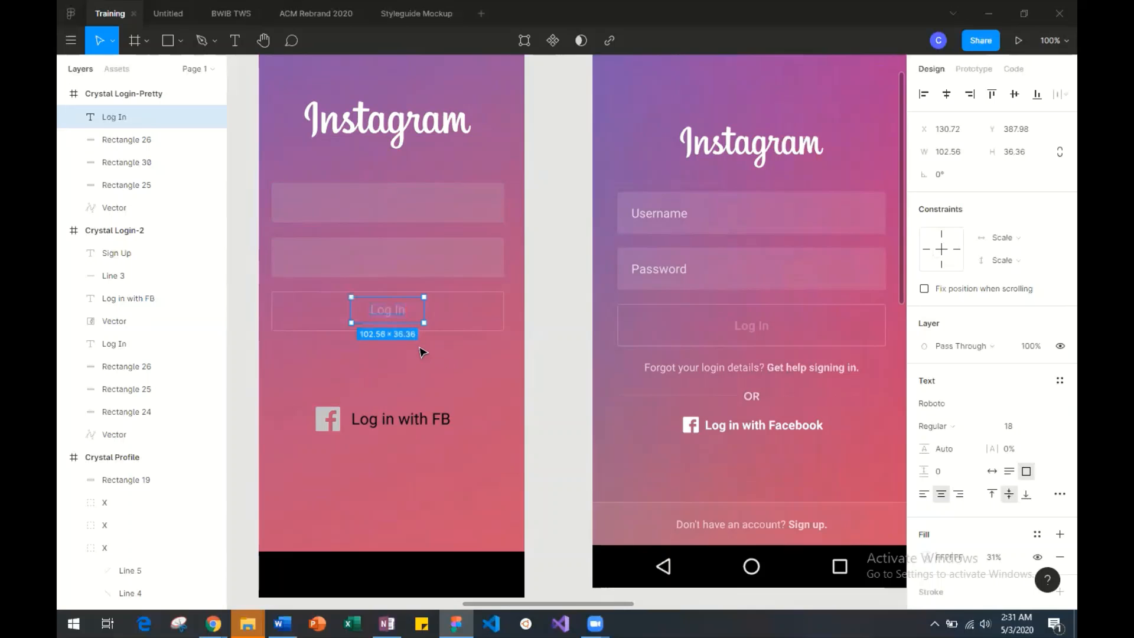
click(422, 352)
key(ctrl+plus)
key(ctrl+plus)
scroll(422, 353, left, 10)
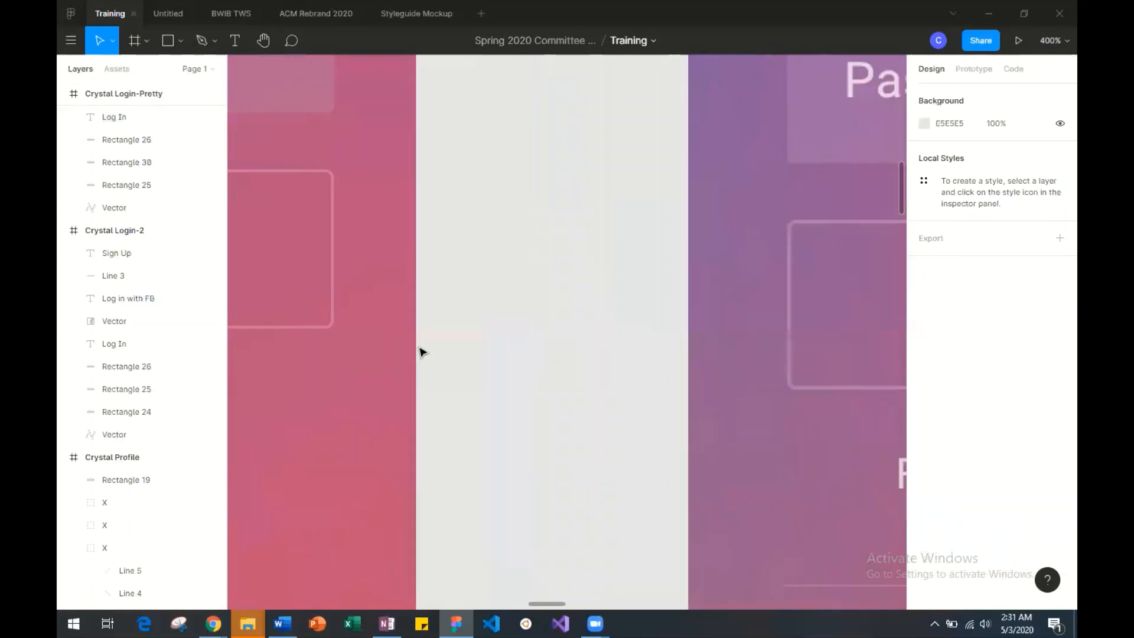
scroll(421, 353, up, 3)
key(ctrl+plus)
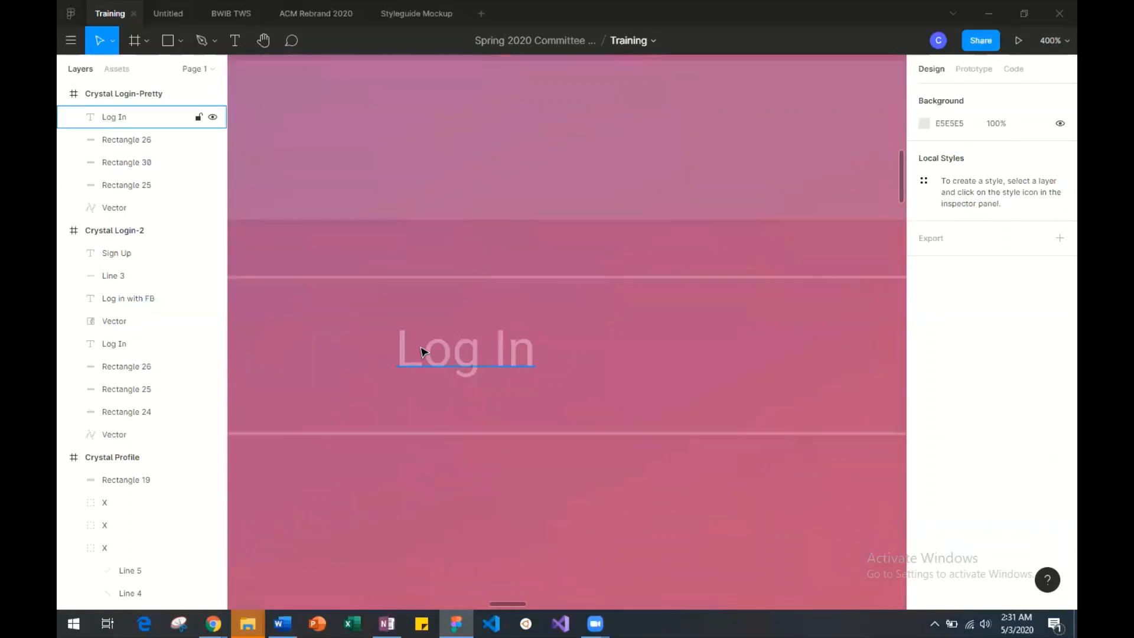
scroll(422, 352, left, 2)
scroll(423, 352, down, 3)
scroll(423, 352, right, 3)
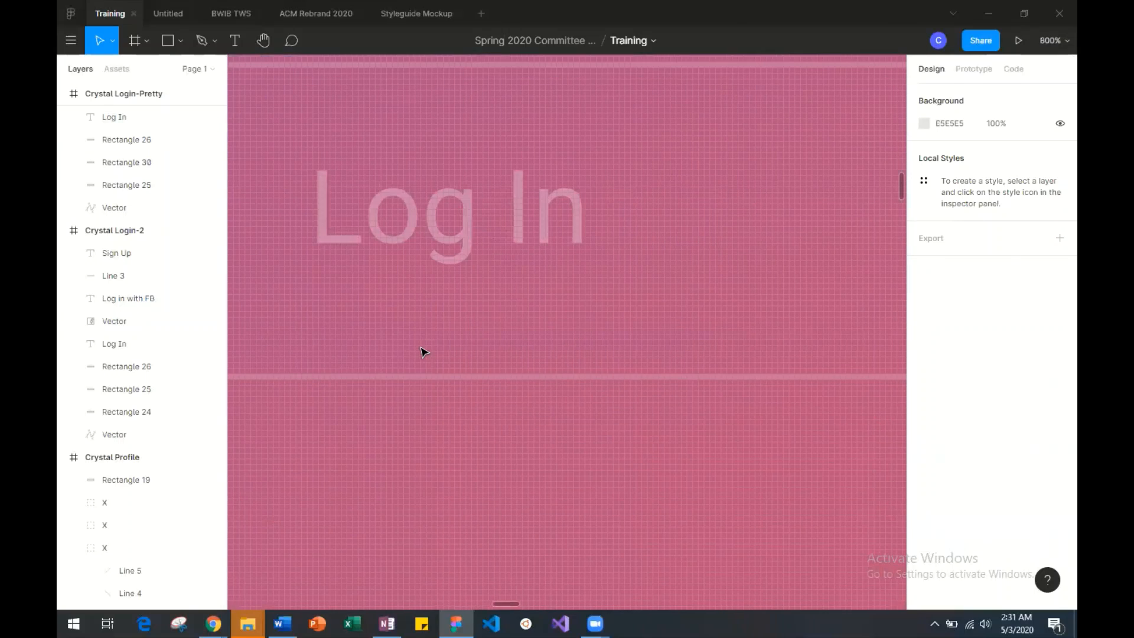
click(445, 213)
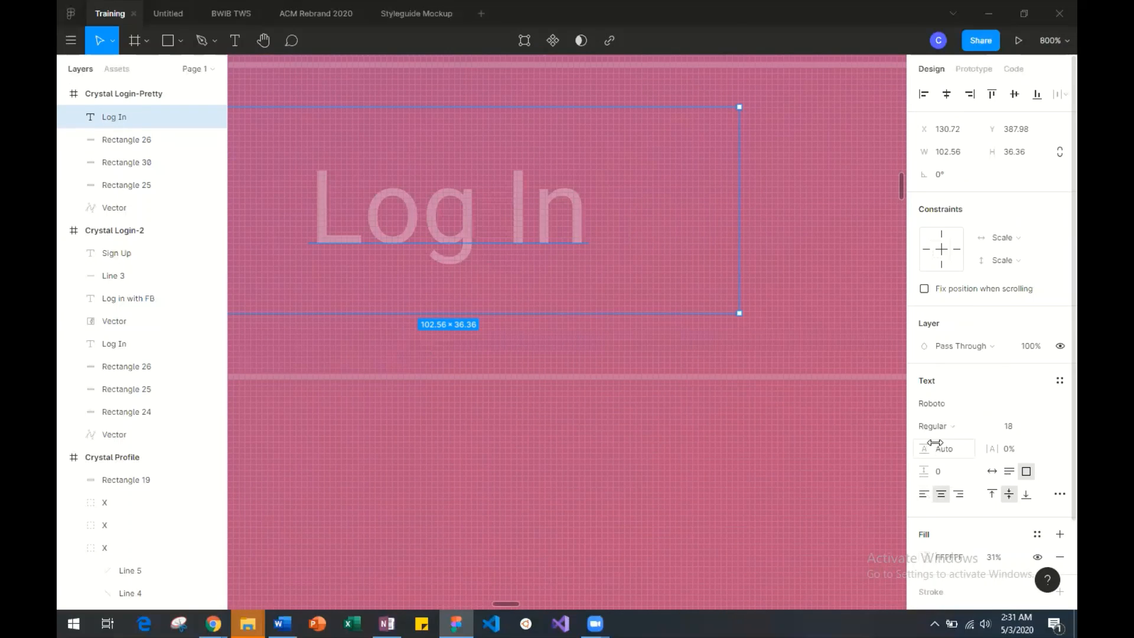
click(930, 556)
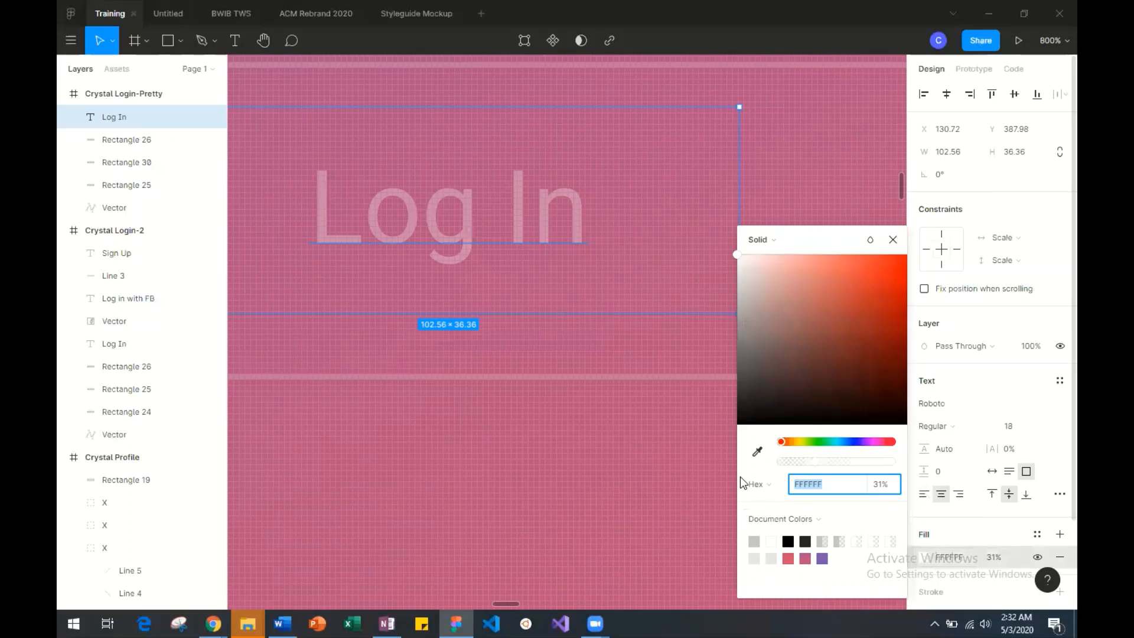
click(757, 452)
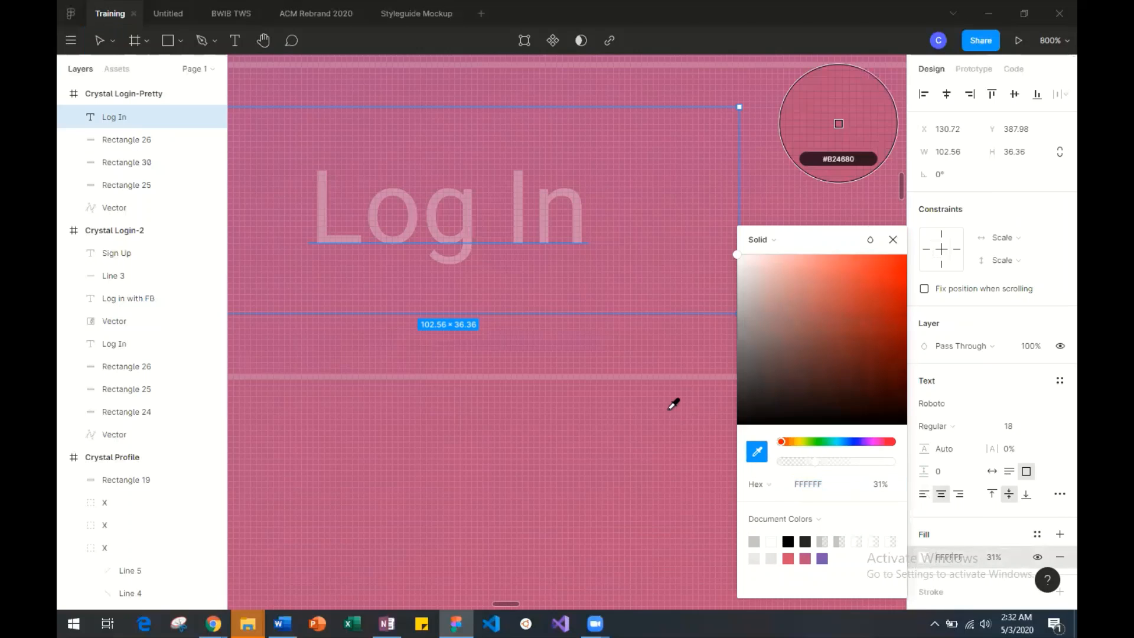
click(650, 378)
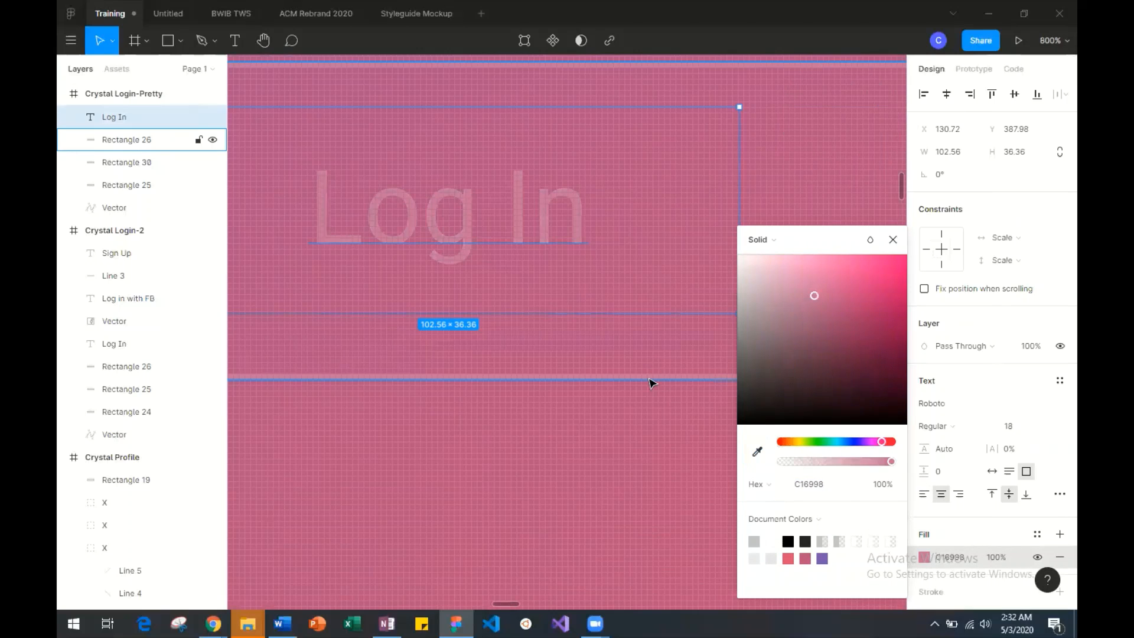
click(893, 240)
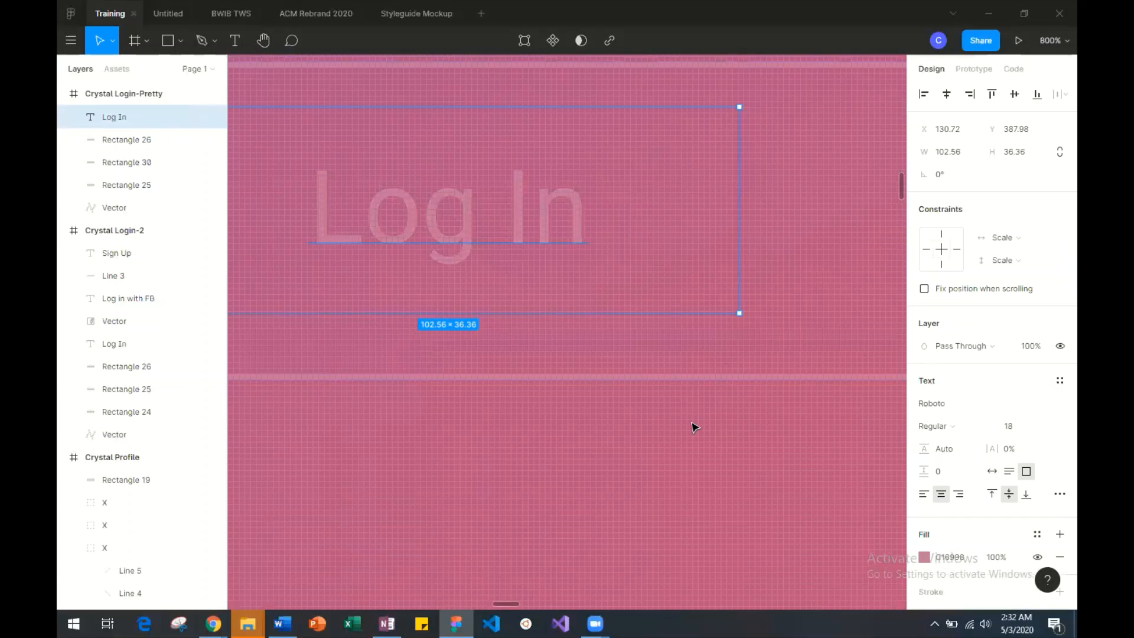
Set the Log In label's font weight to Bold, trying Medium first.
key(shift+0)
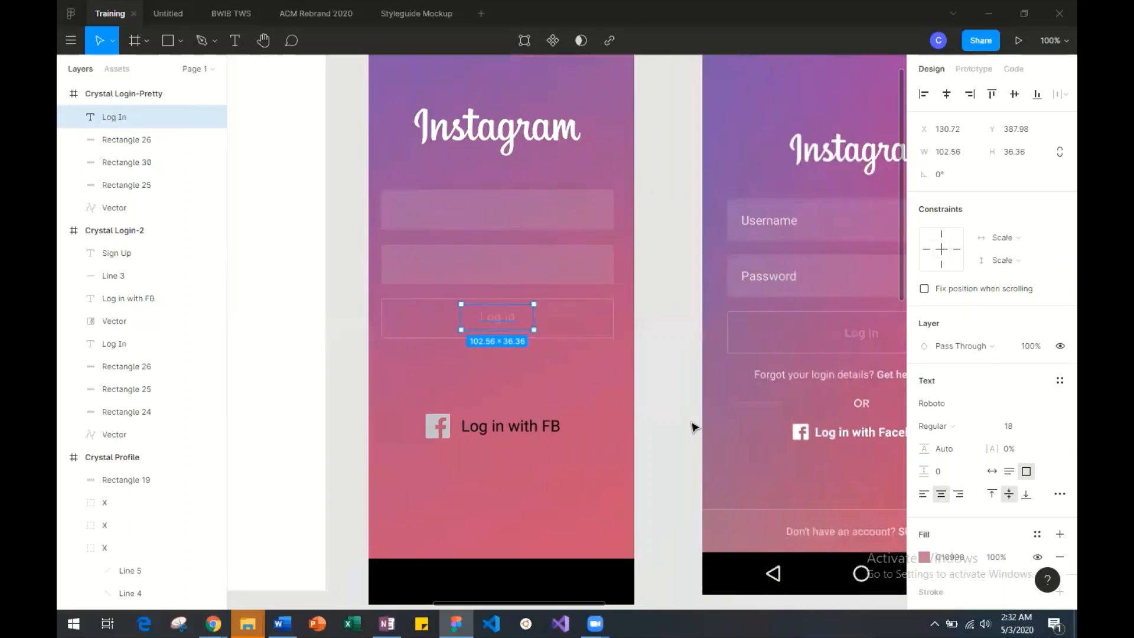
scroll(694, 427, right, 3)
click(448, 396)
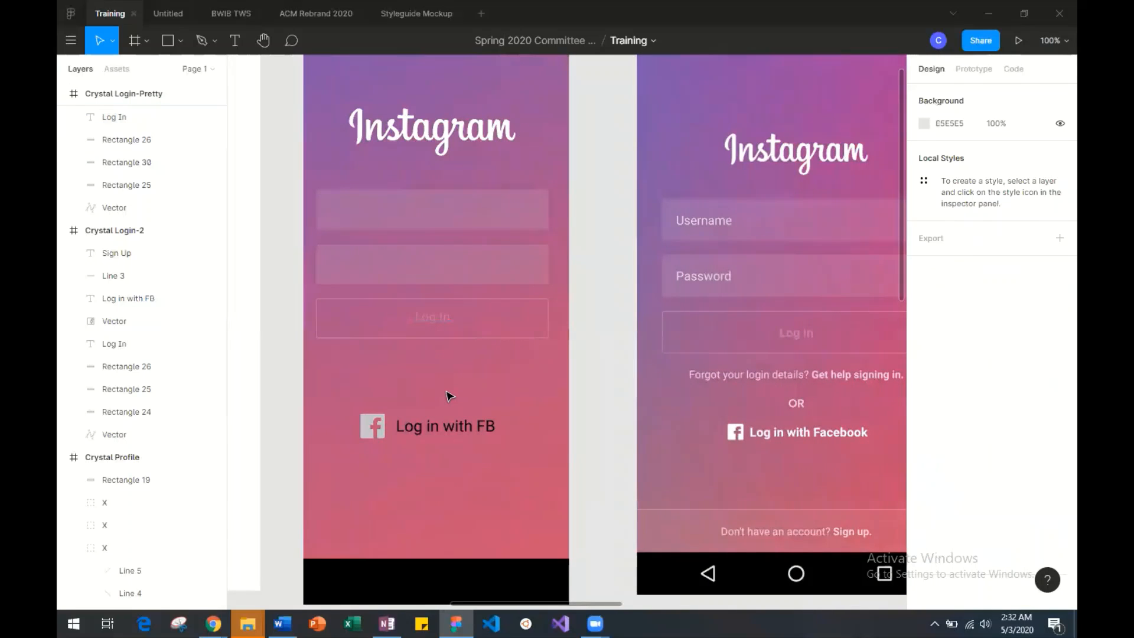
double_click(442, 322)
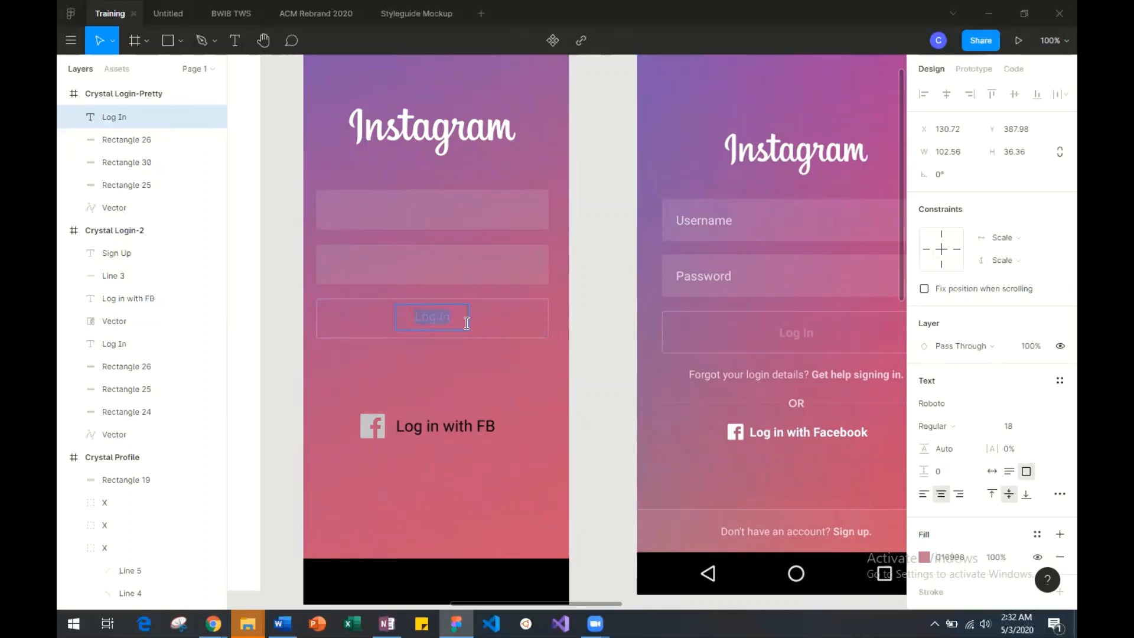
key(Escape)
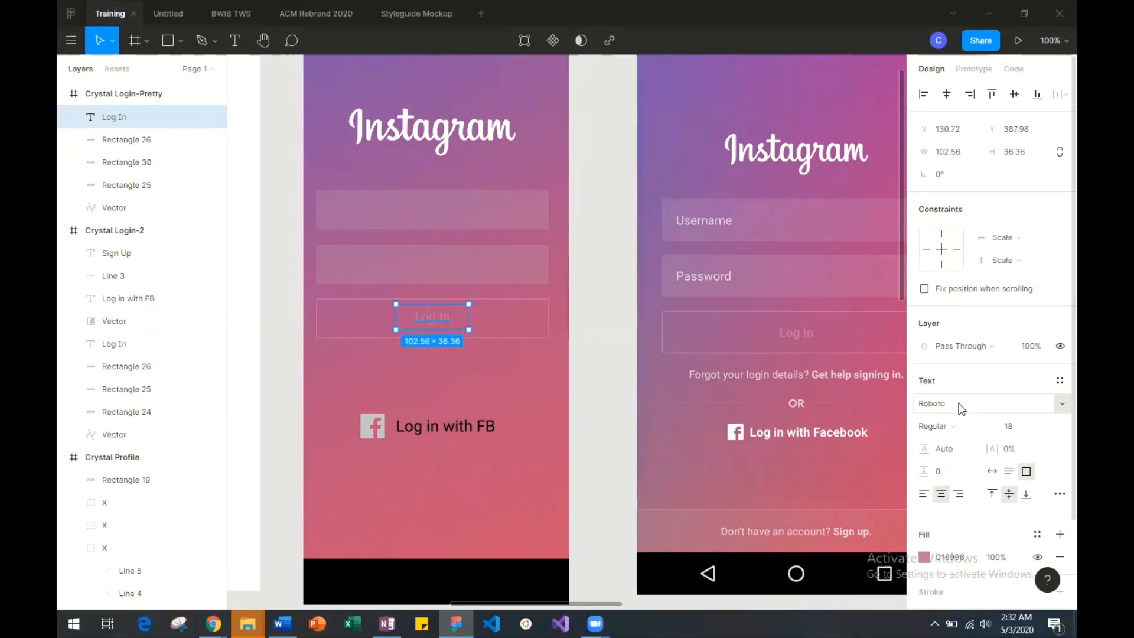
click(958, 427)
click(956, 446)
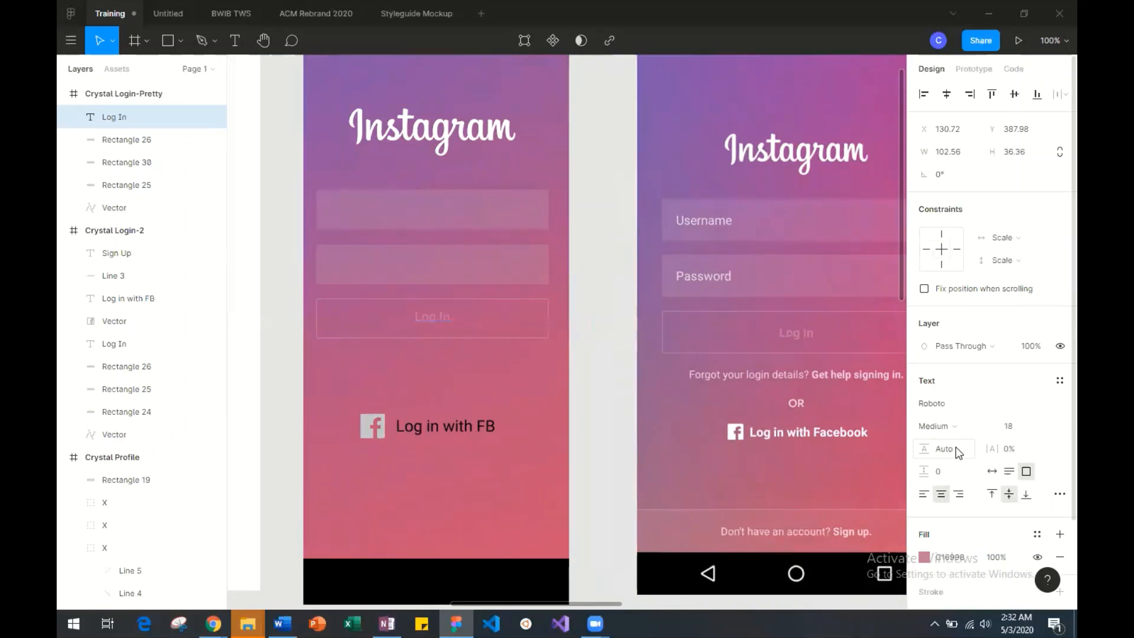
click(969, 424)
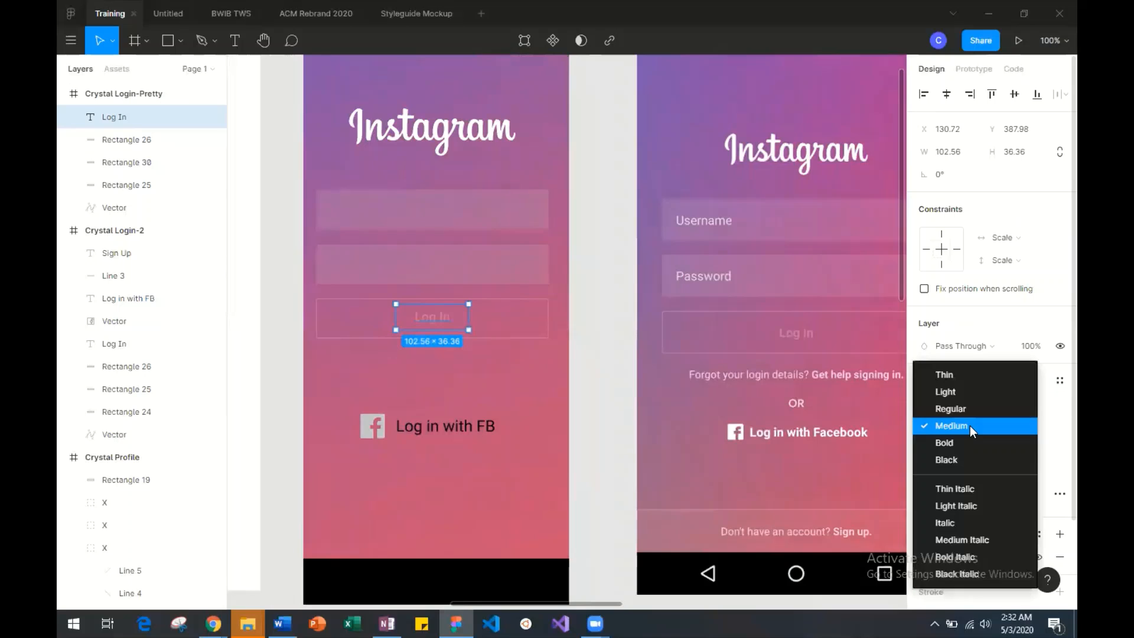
click(970, 442)
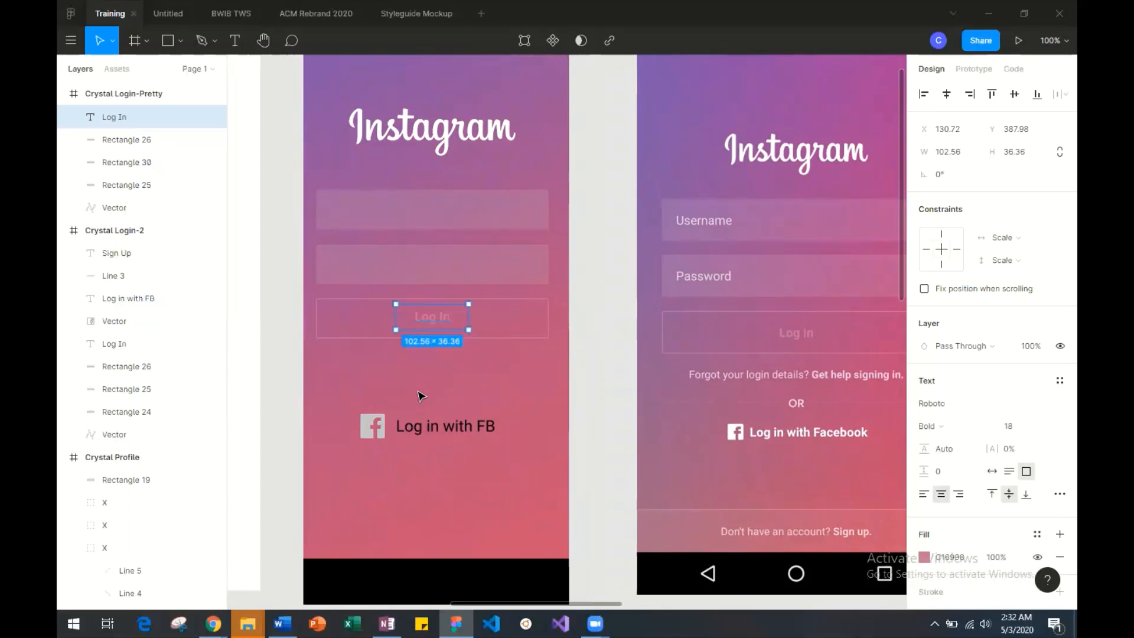
Move the Log In label to X 137, Y 390 so it sits centered inside the outlined button.
click(443, 396)
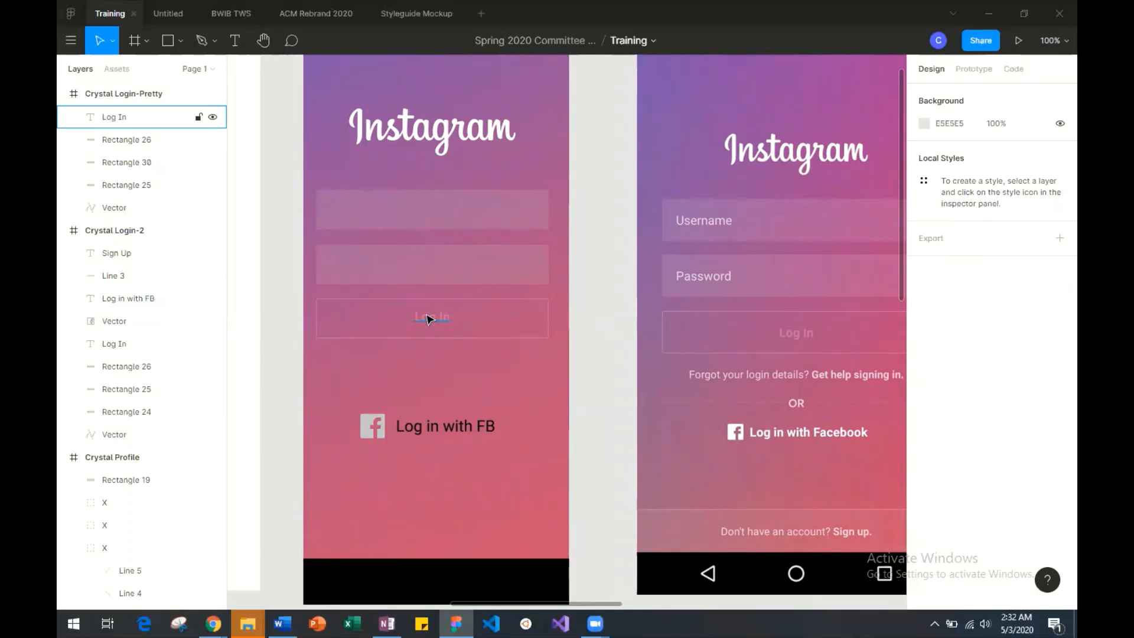
drag(431, 322, 433, 321)
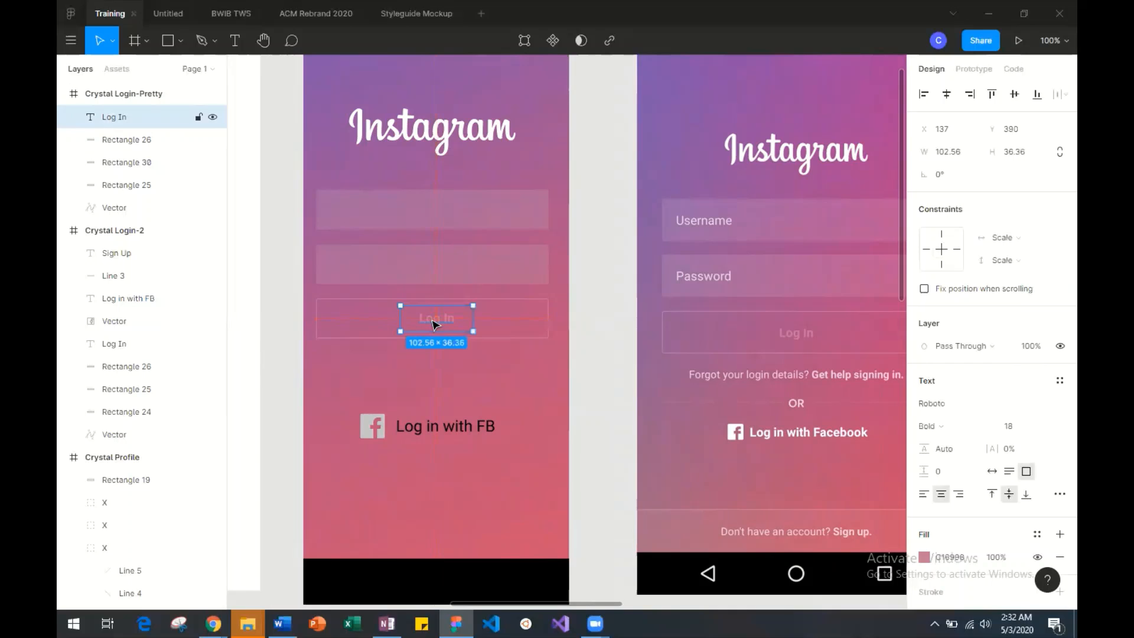
click(443, 361)
Compare the area below the mockup's Log In button with the reference login screenshot.
scroll(443, 362, right, 4)
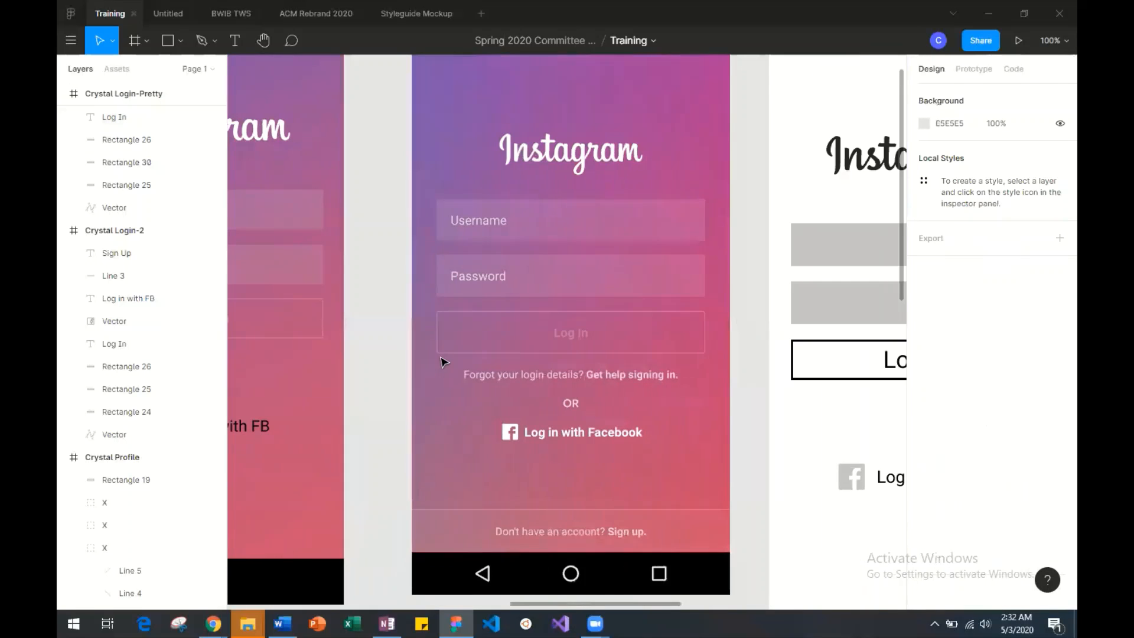
scroll(443, 362, left, 3)
scroll(443, 362, up, 1)
scroll(443, 361, down, 4)
scroll(443, 362, left, 4)
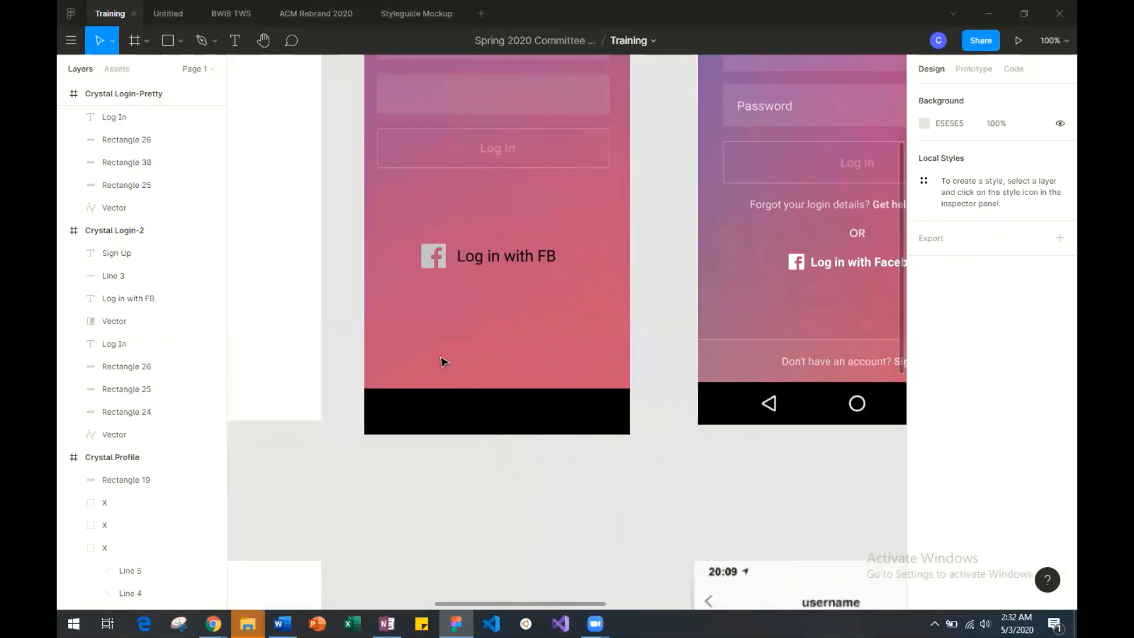
scroll(443, 361, right, 3)
scroll(443, 361, up, 3)
scroll(443, 362, right, 3)
scroll(444, 361, left, 3)
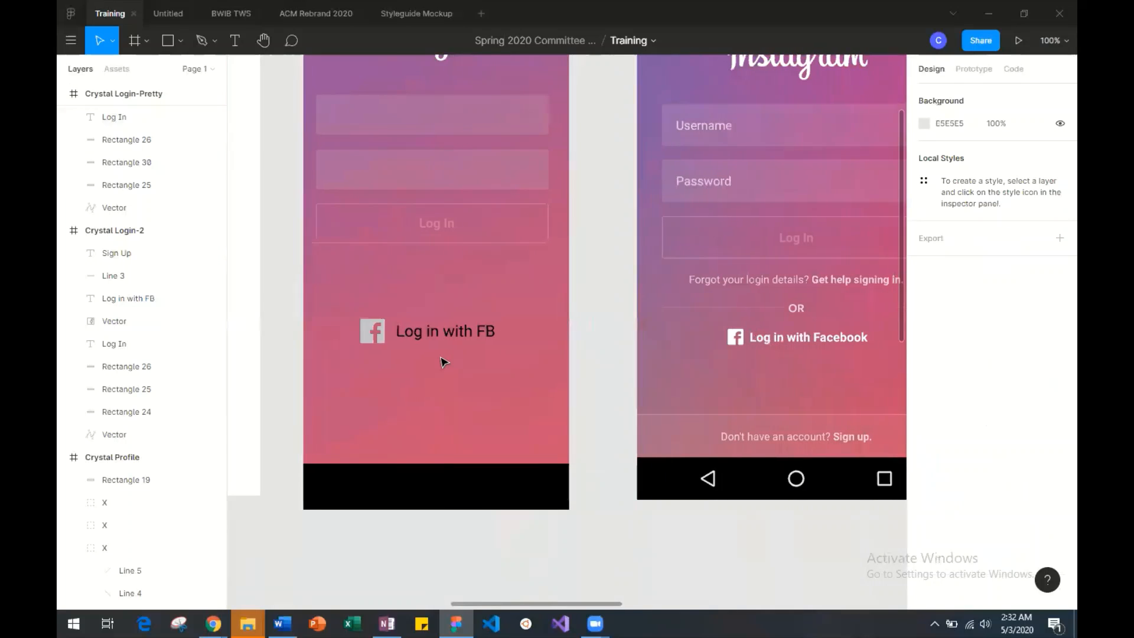
scroll(449, 360, right, 1)
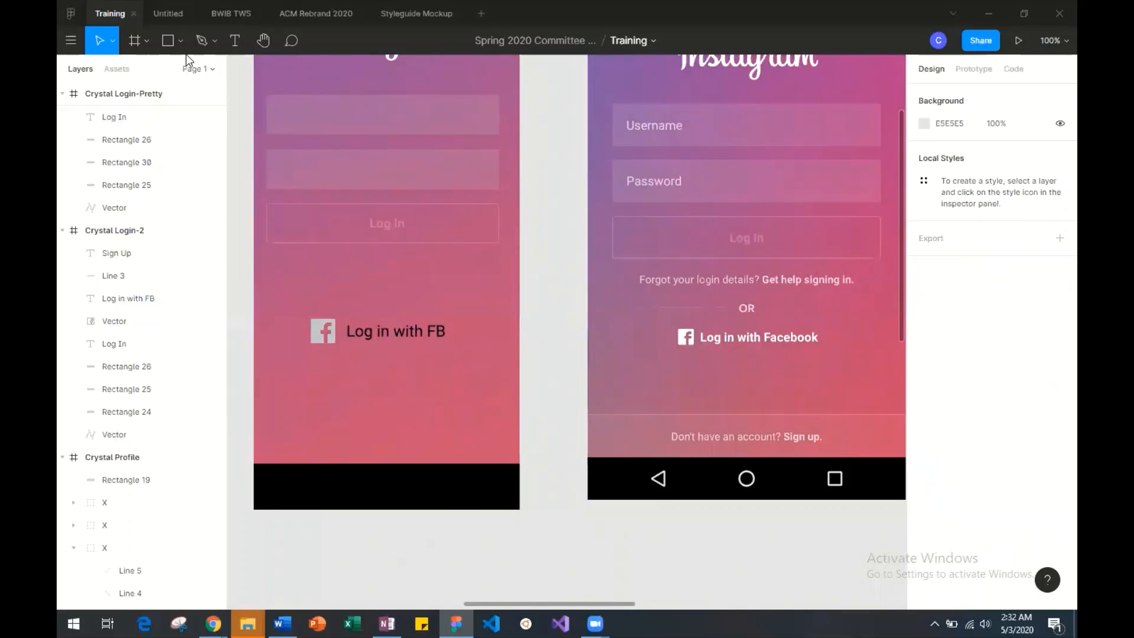
Add a text box about 275 × 47 below the Log In button reading "Forgot your login details? Get help signing in.".
click(234, 46)
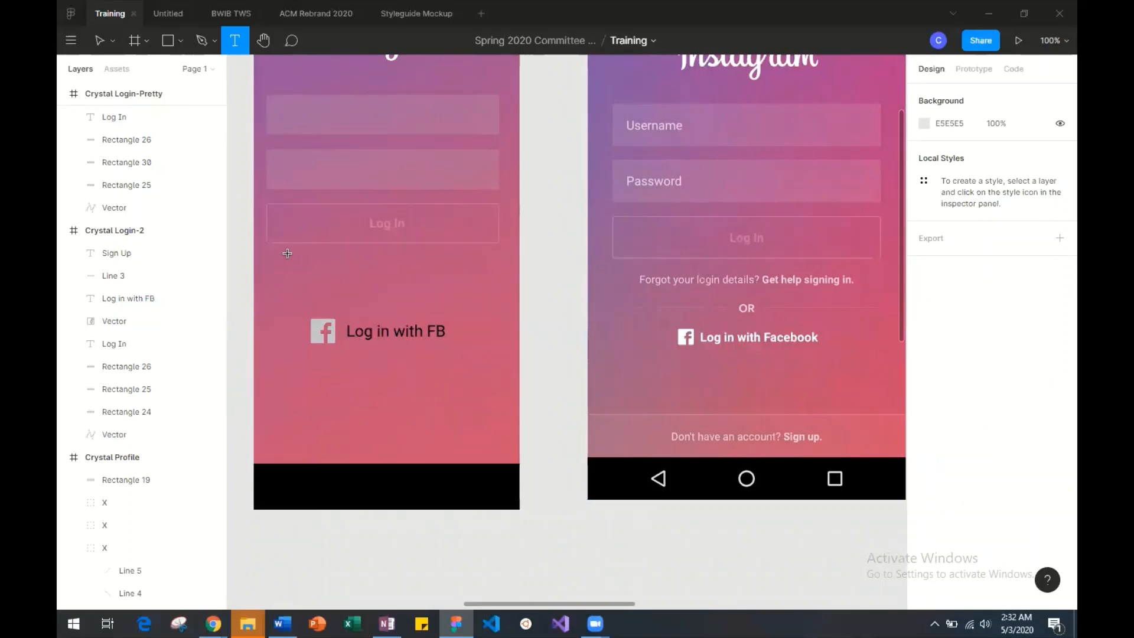
drag(287, 254, 483, 287)
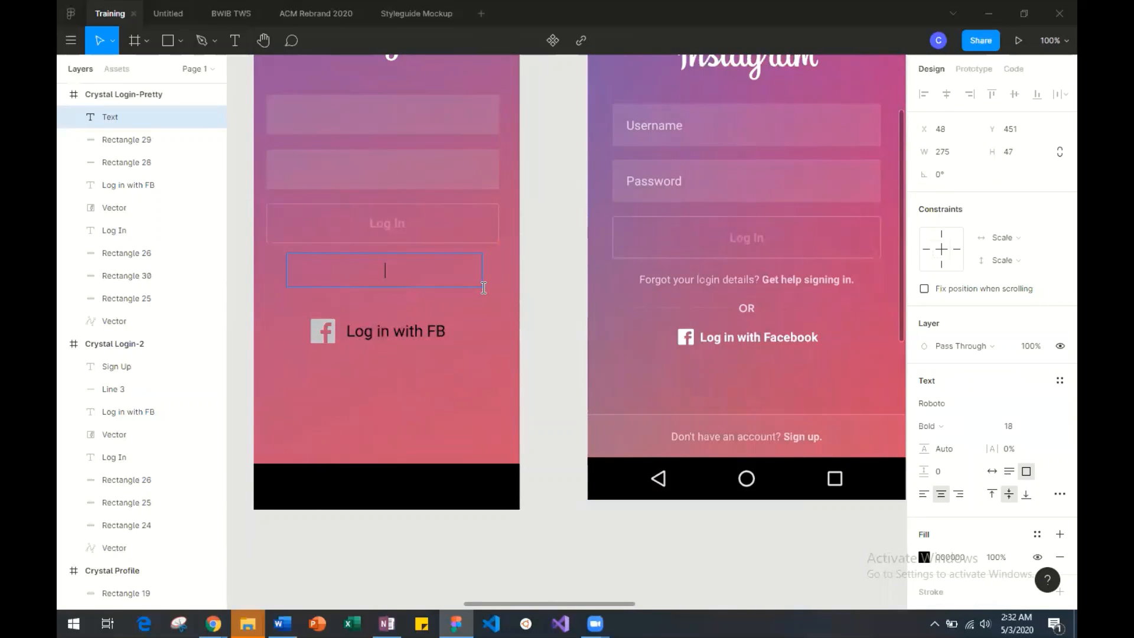
text(Forgot your login)
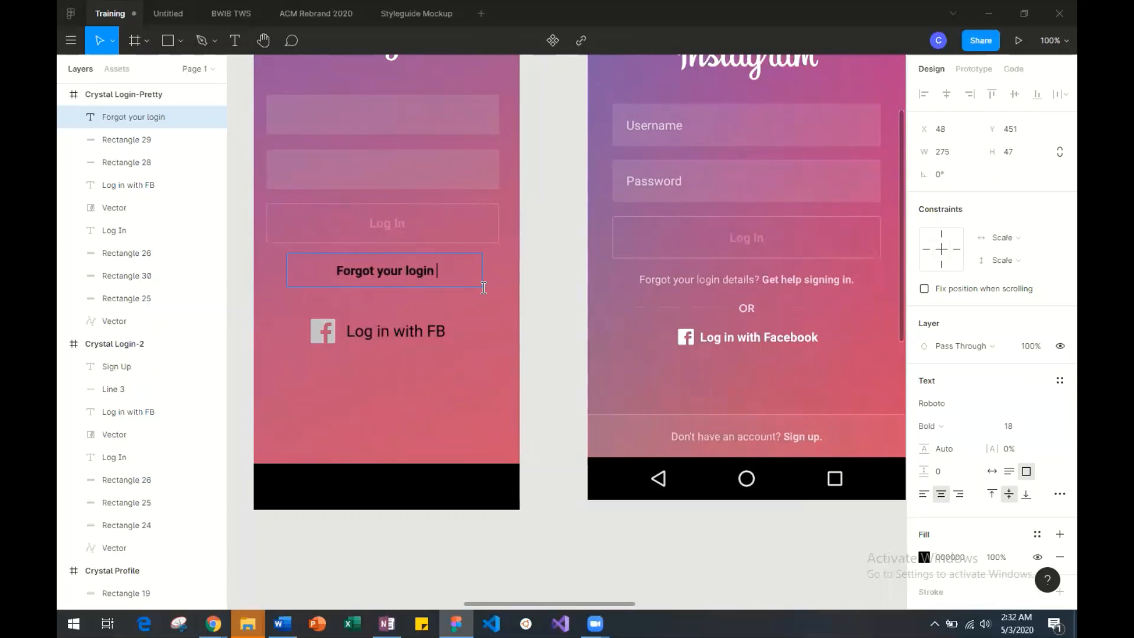
text( det)
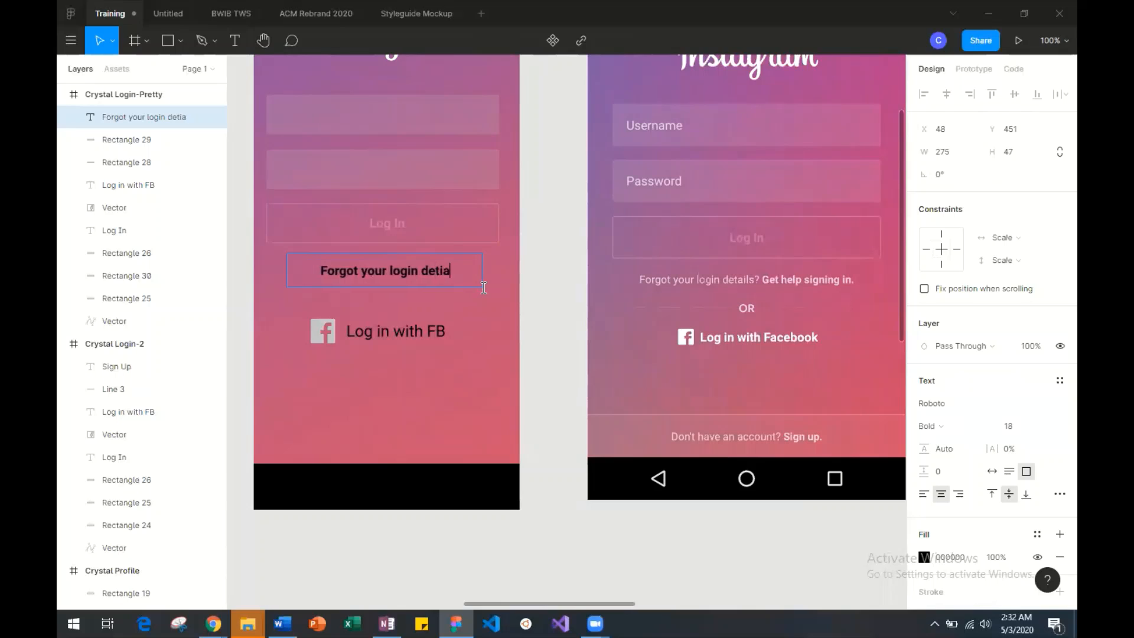
text(ails)
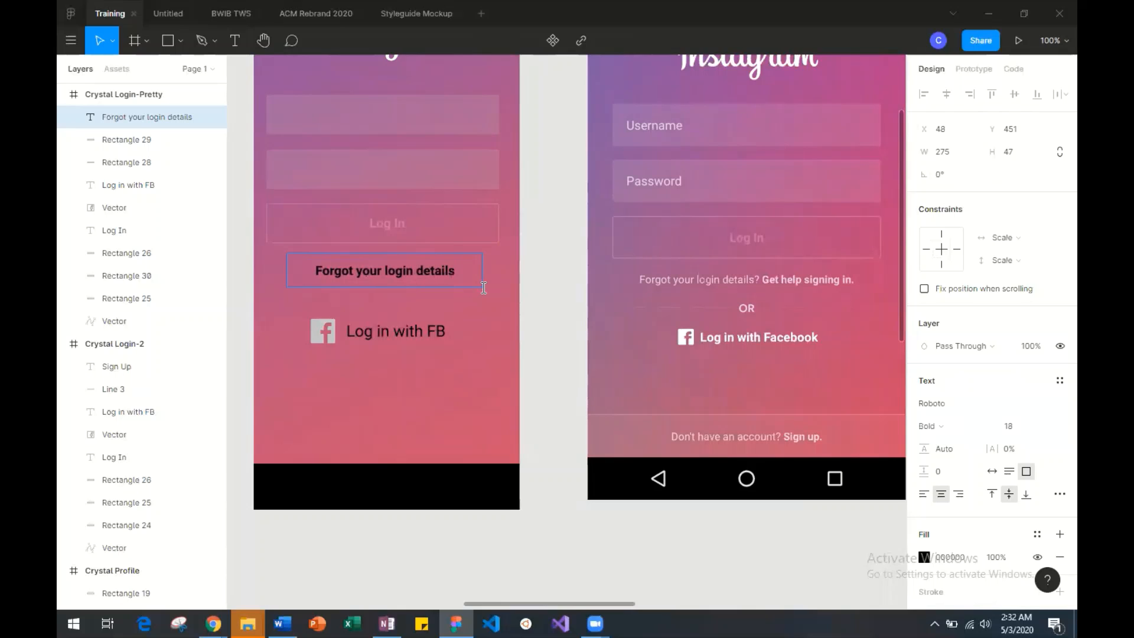
text(? Get )
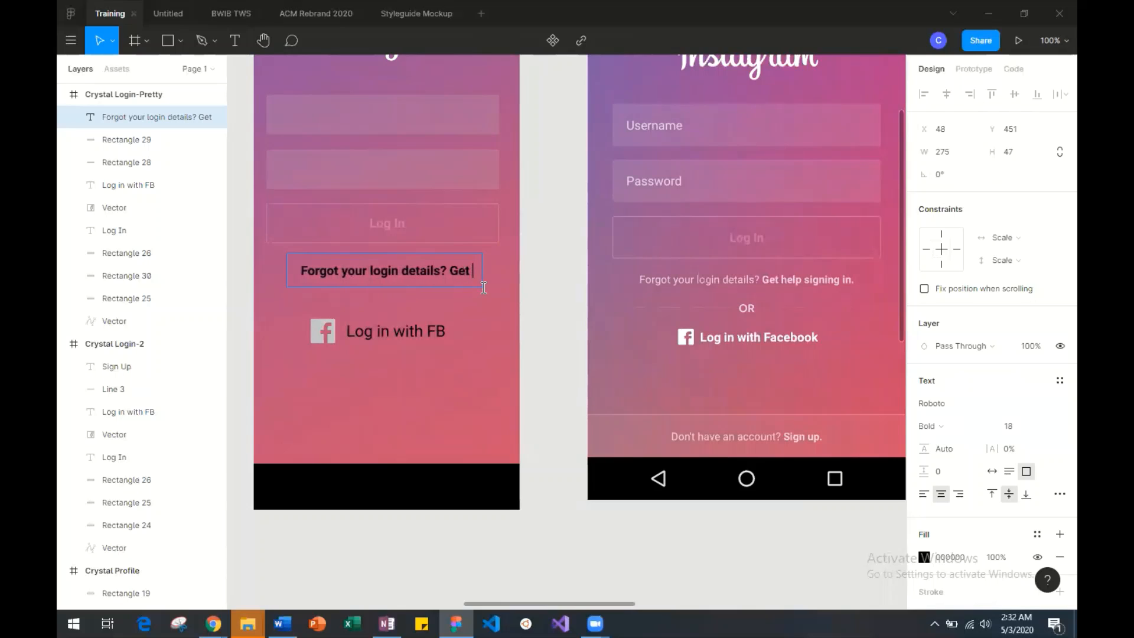
text(help signing)
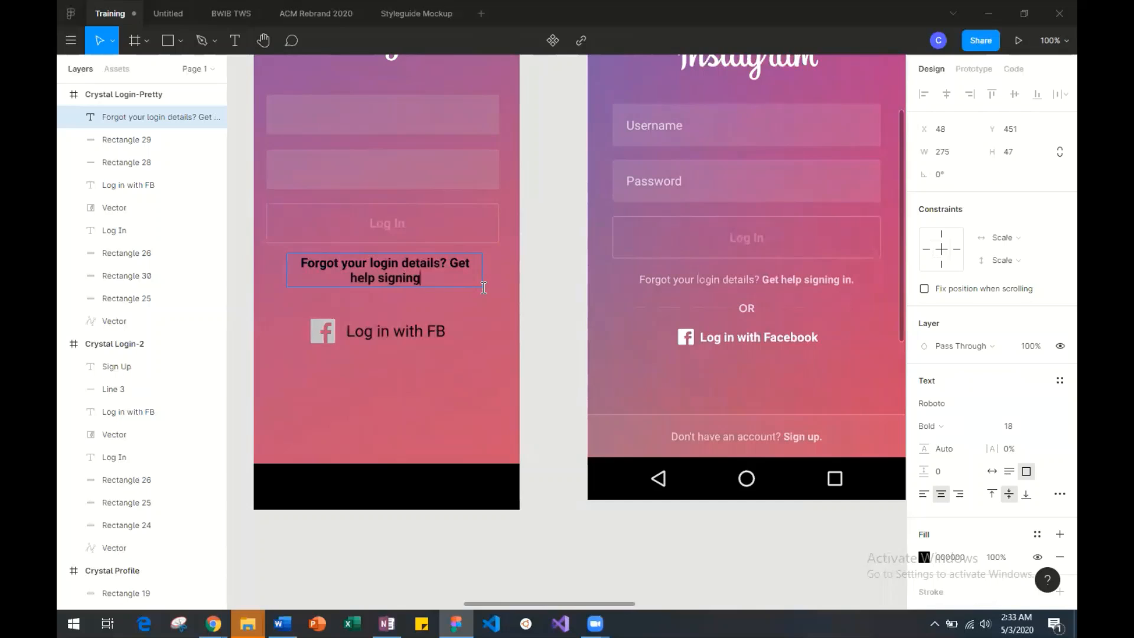
text( in.)
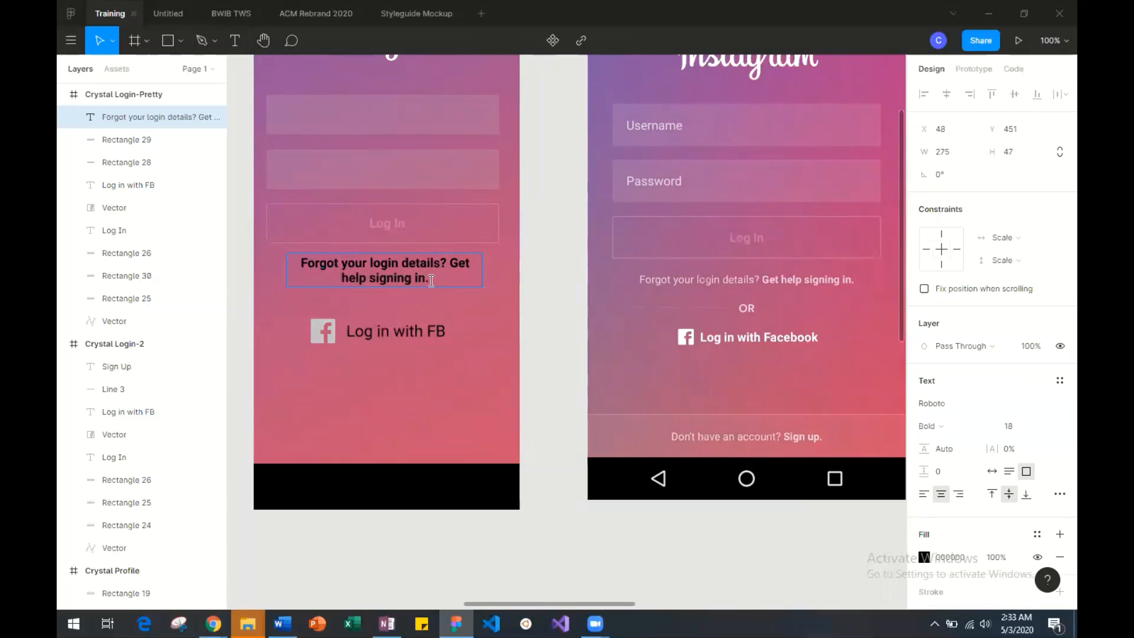
Set the font size of the whole forgot-login text to 14.
drag(433, 276, 277, 263)
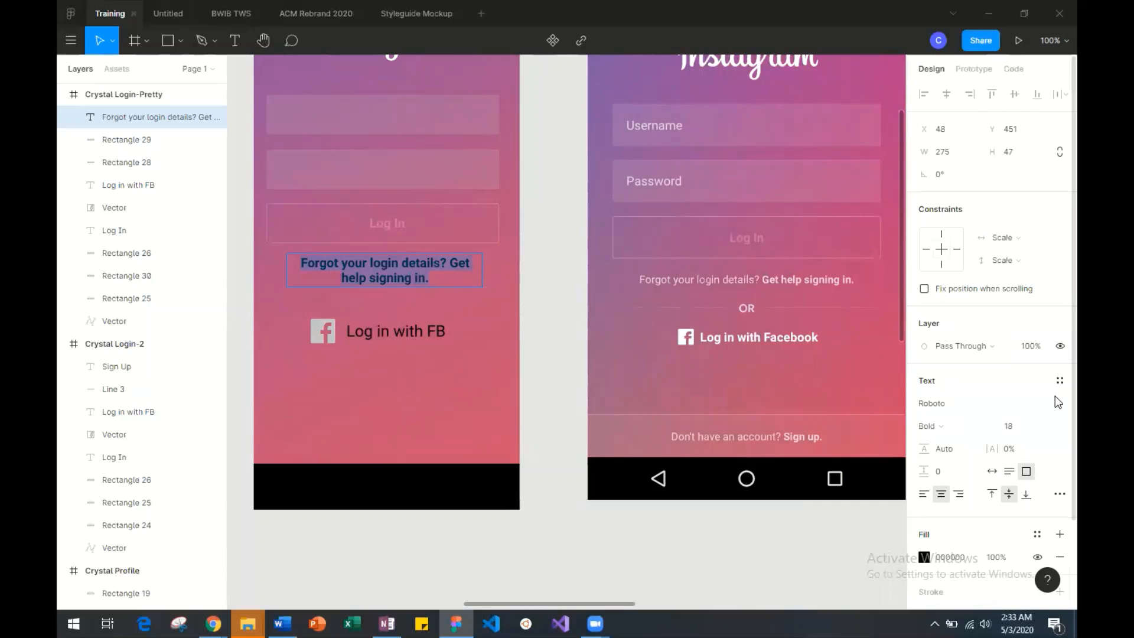
click(1045, 426)
click(1044, 411)
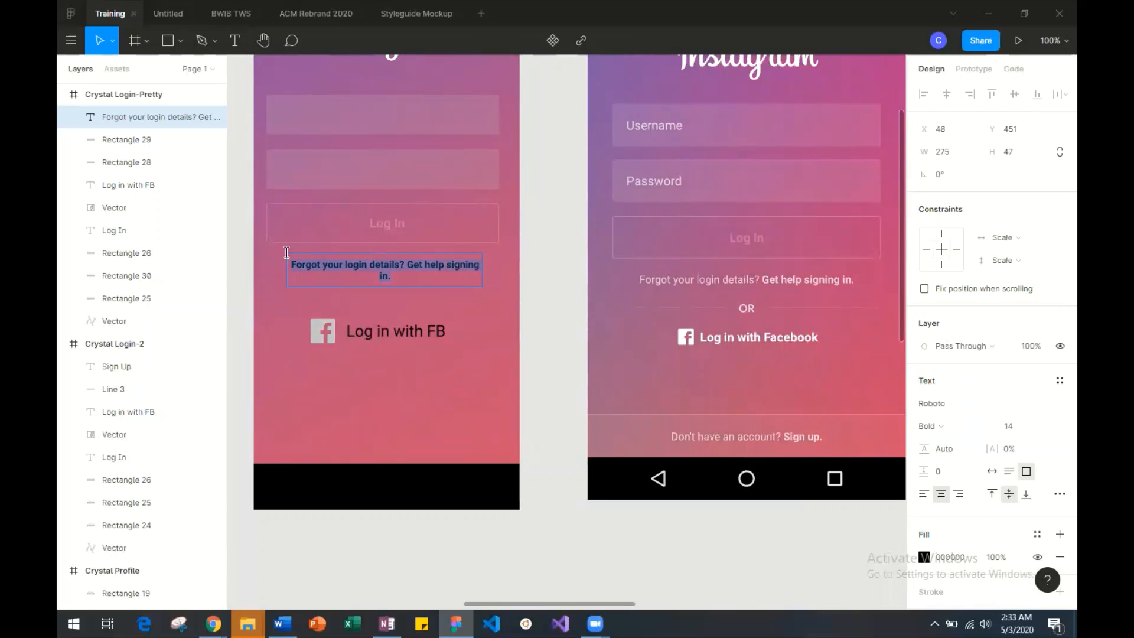
Widen the forgot-login text box to about 298 so it fits one line, and move it to X 33, Y 440.
key(Escape)
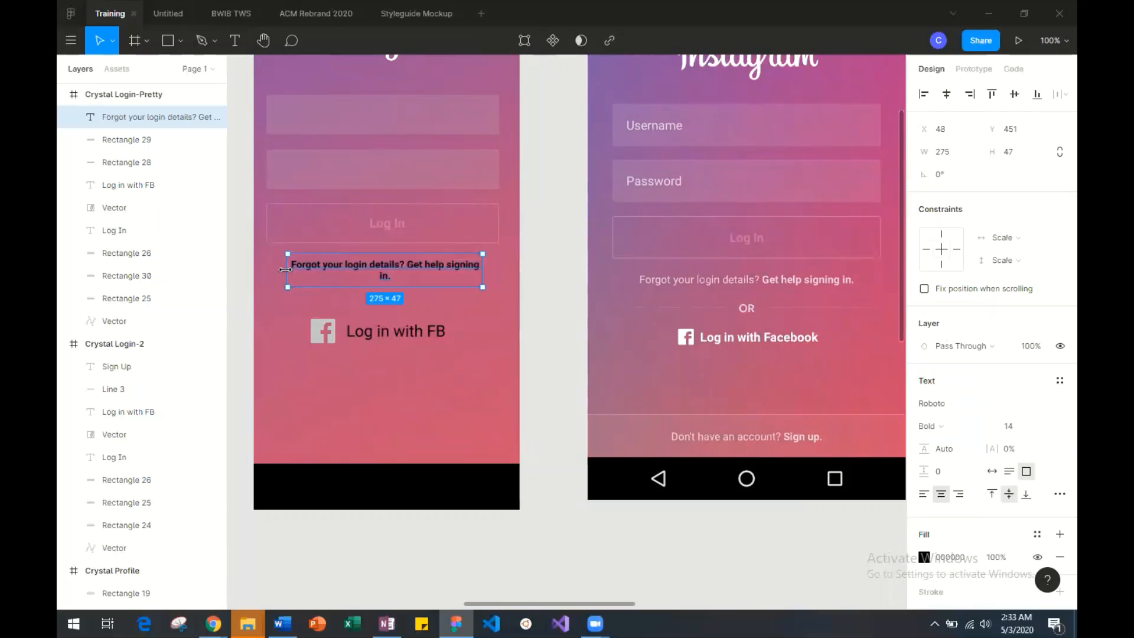
drag(285, 270, 271, 270)
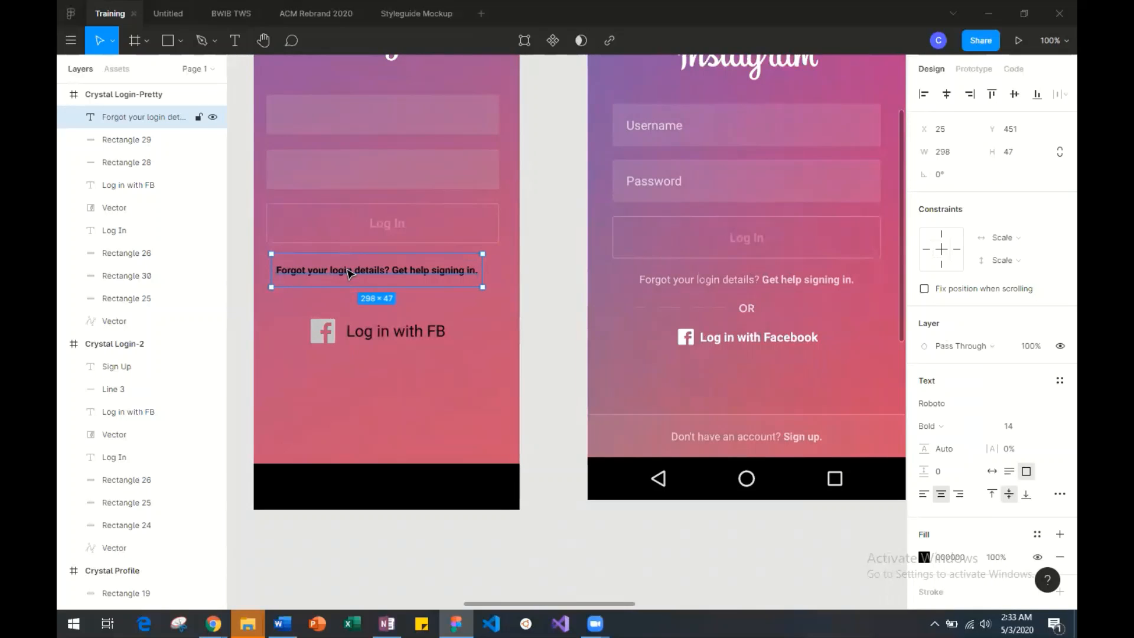
drag(348, 273, 348, 259)
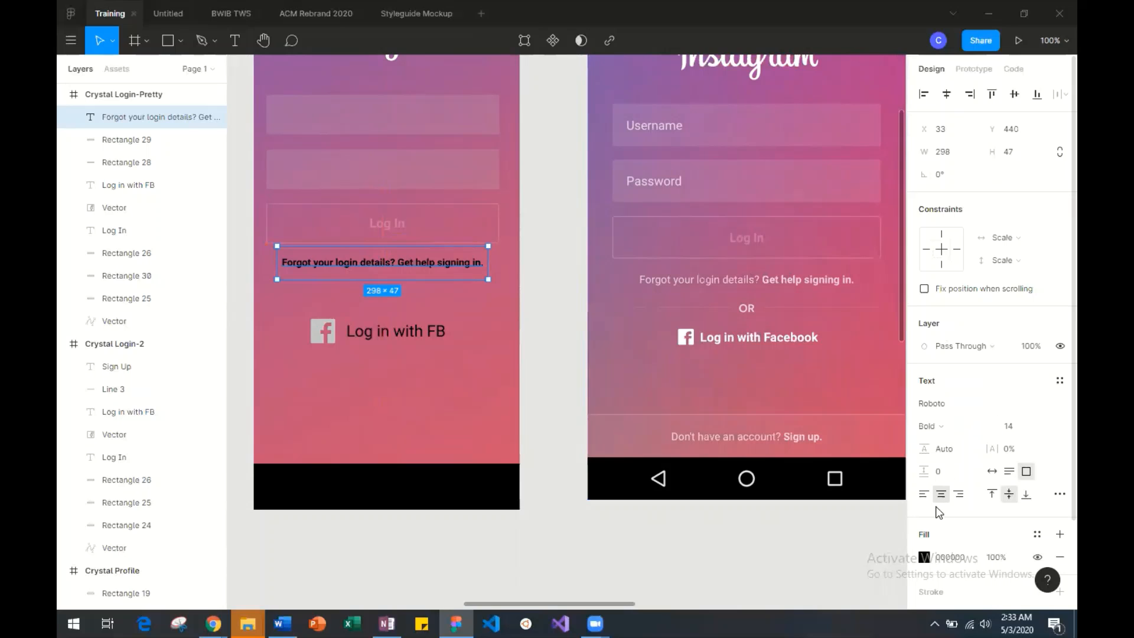
Set the forgot-login text's fill to white FFFFFF at 53% opacity.
click(925, 557)
text(ffffff)
key(Return)
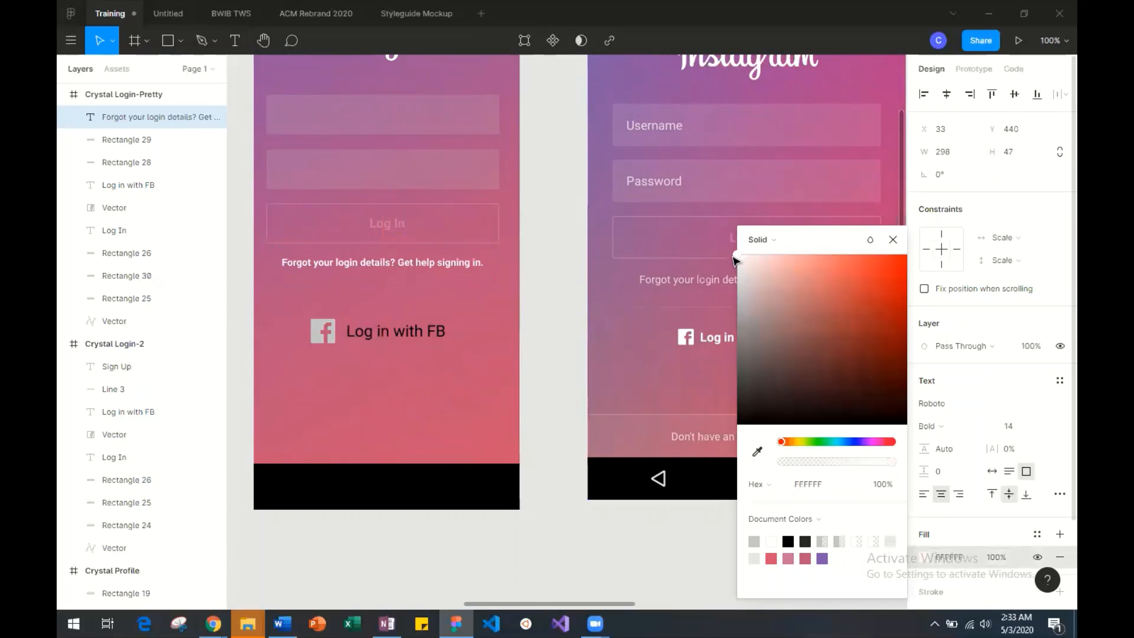
drag(891, 468, 837, 467)
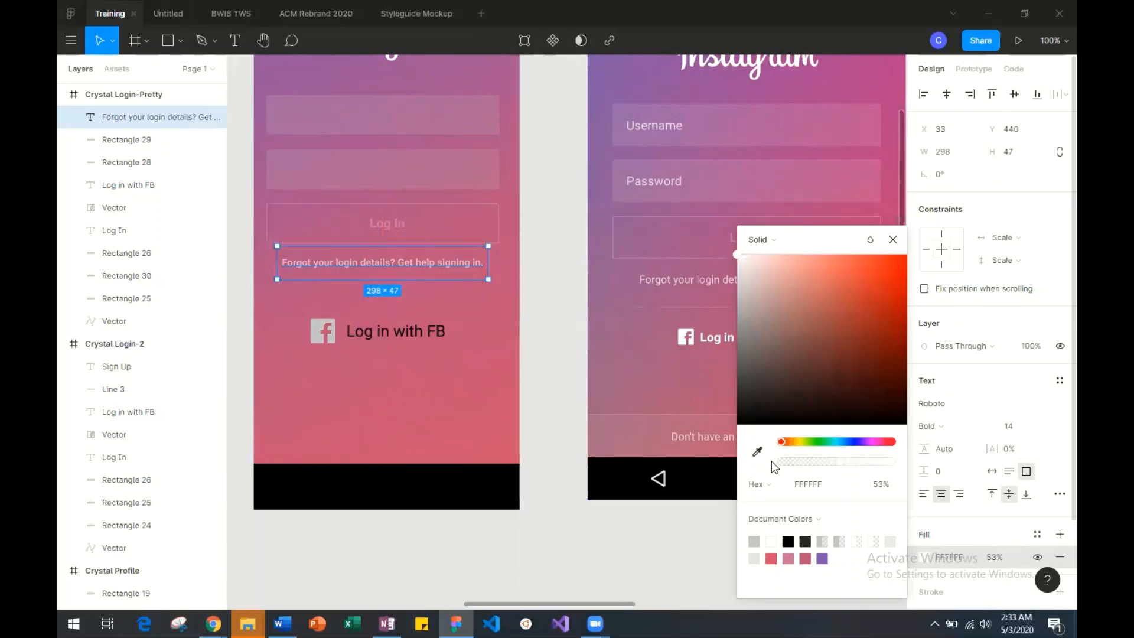
click(652, 540)
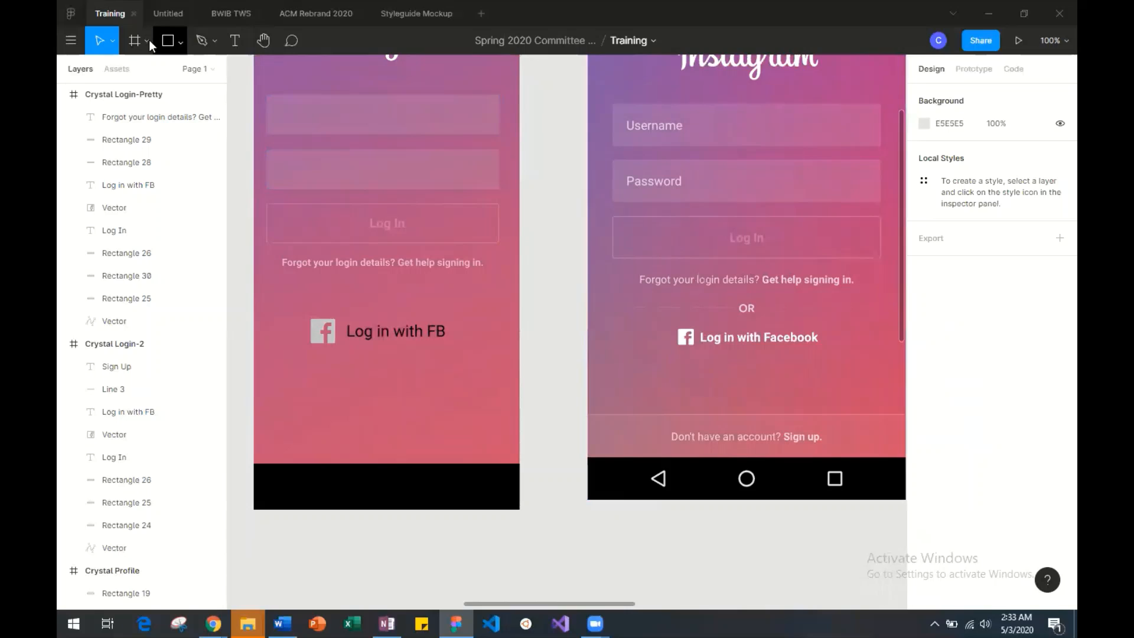
Add a text box about 54 × 29 below the forgot-login text reading "OR".
click(179, 39)
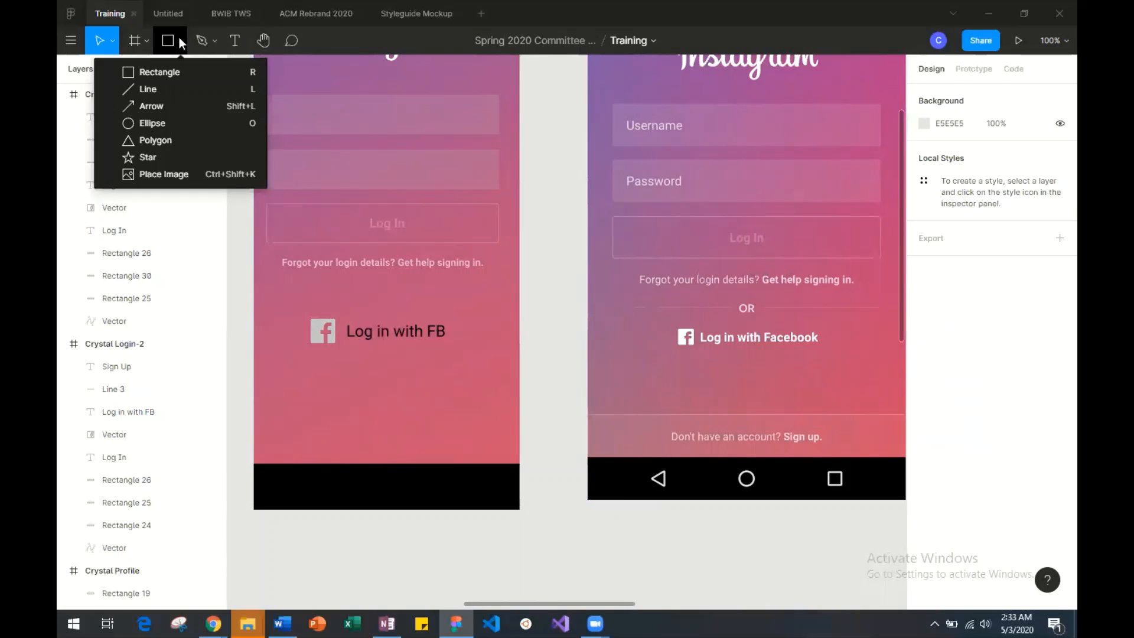
click(241, 39)
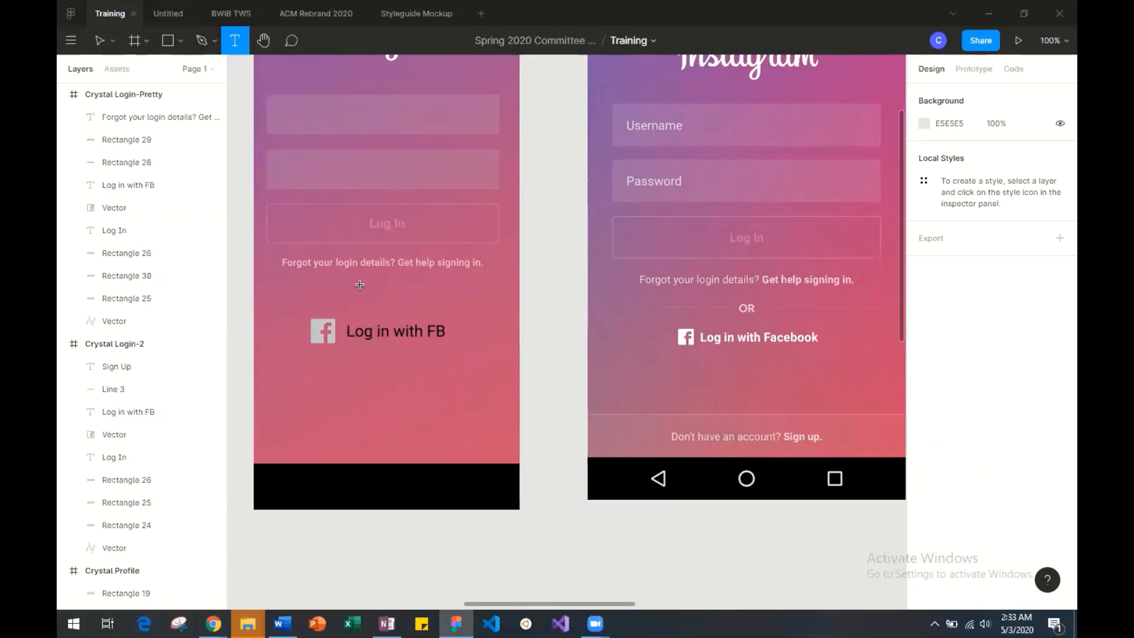
click(360, 284)
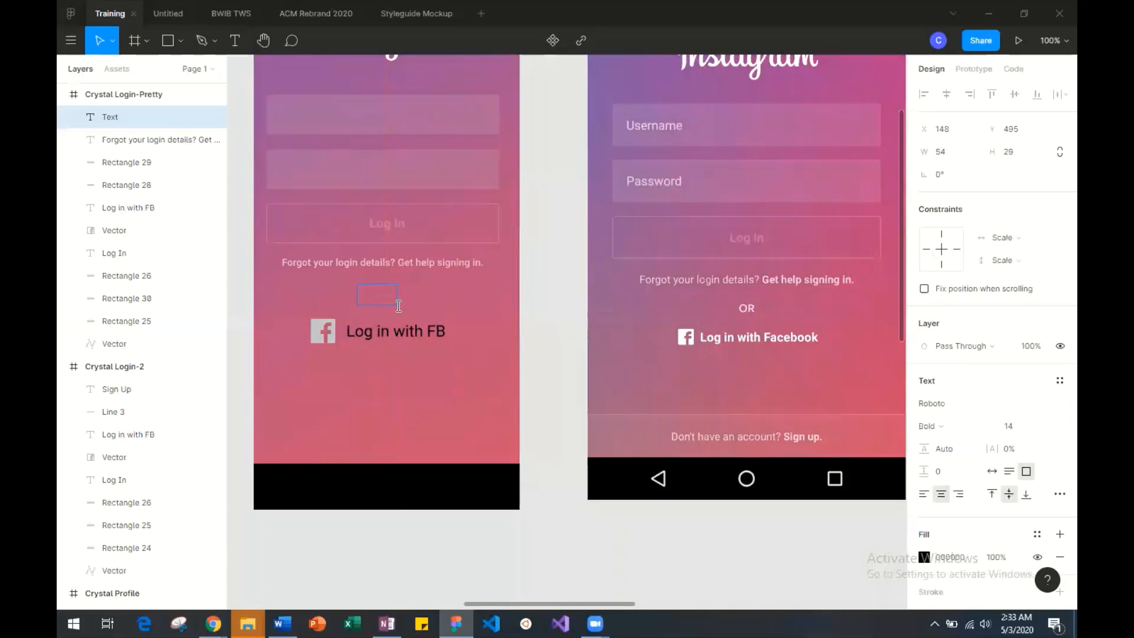
text(OR)
Set the fill of the OR text to white FFFFFF at 72% opacity.
key(ctrl+a)
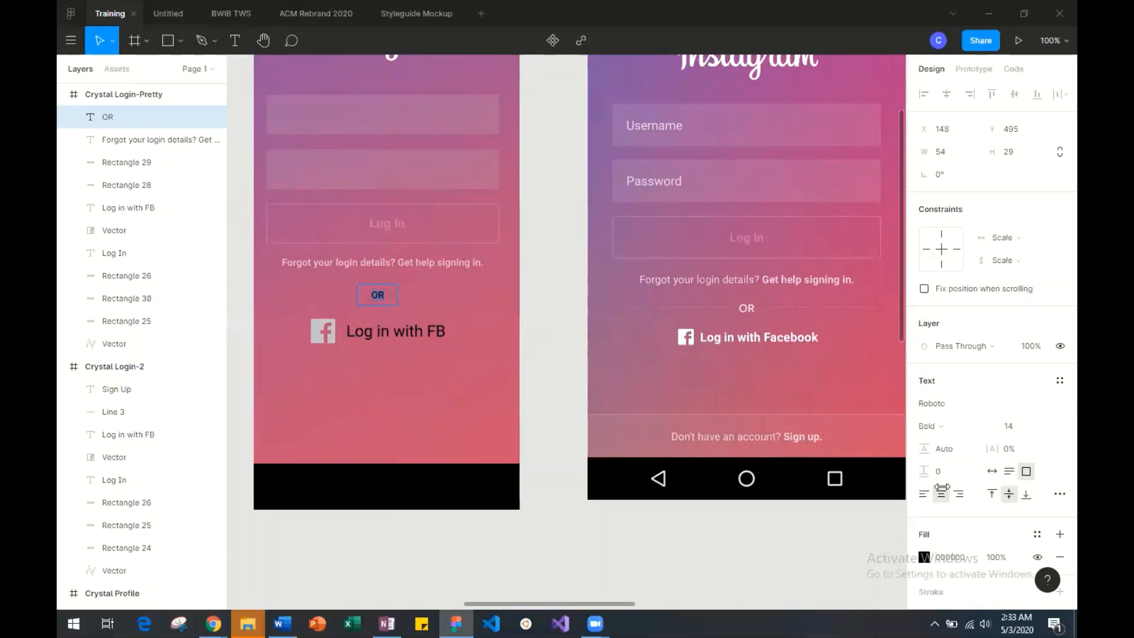
click(925, 557)
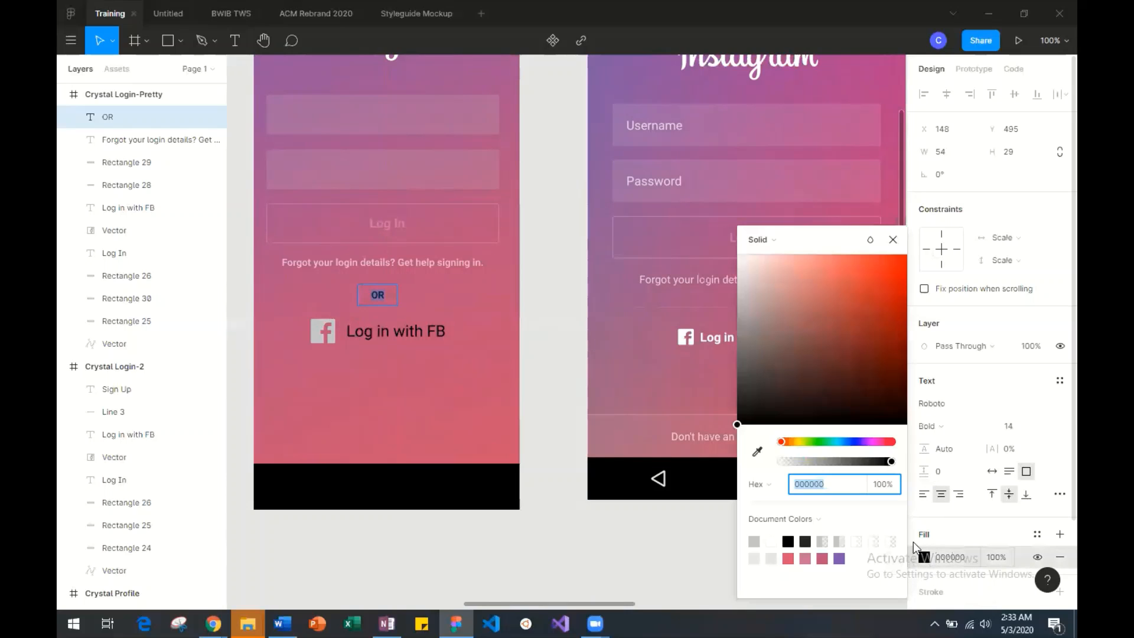
drag(759, 286, 733, 230)
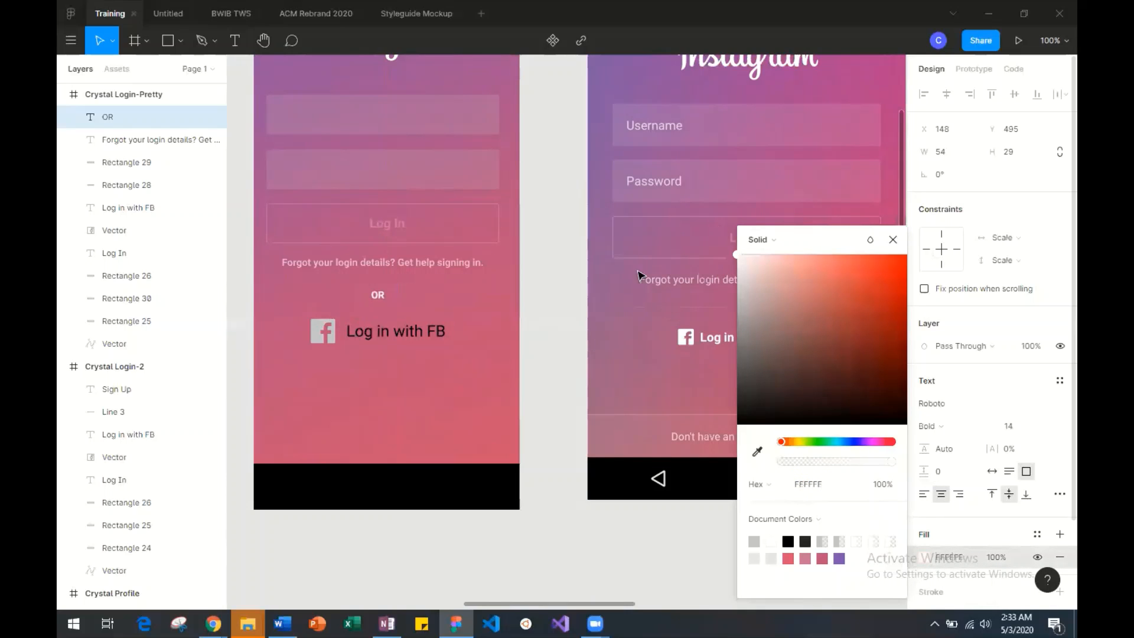
scroll(588, 296, right, 3)
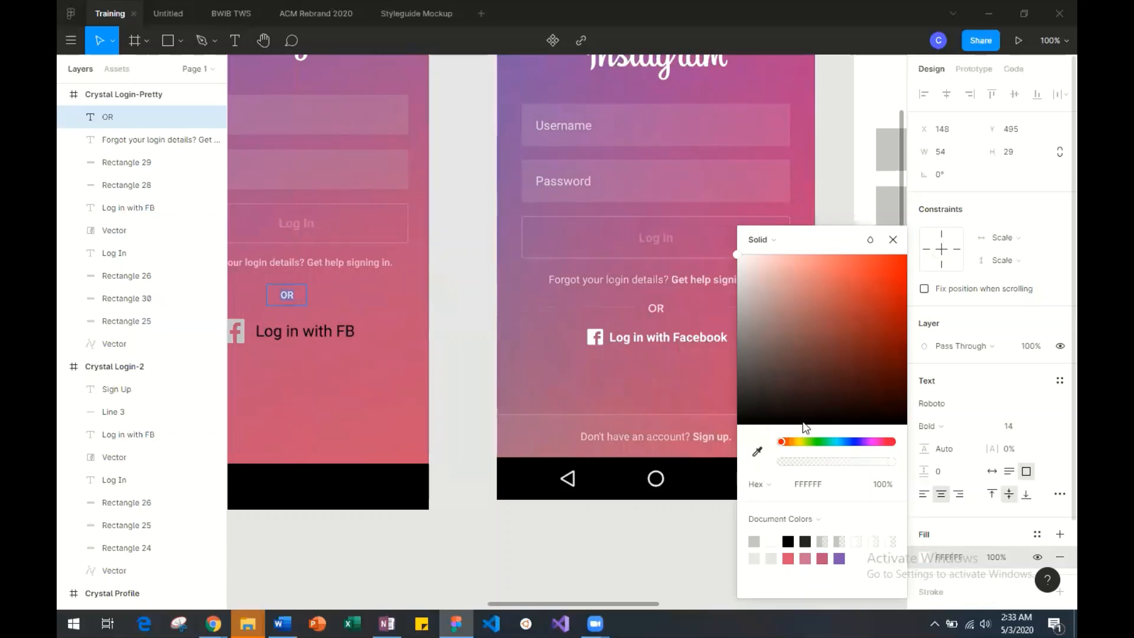
drag(891, 464, 885, 463)
drag(862, 467, 861, 466)
click(893, 240)
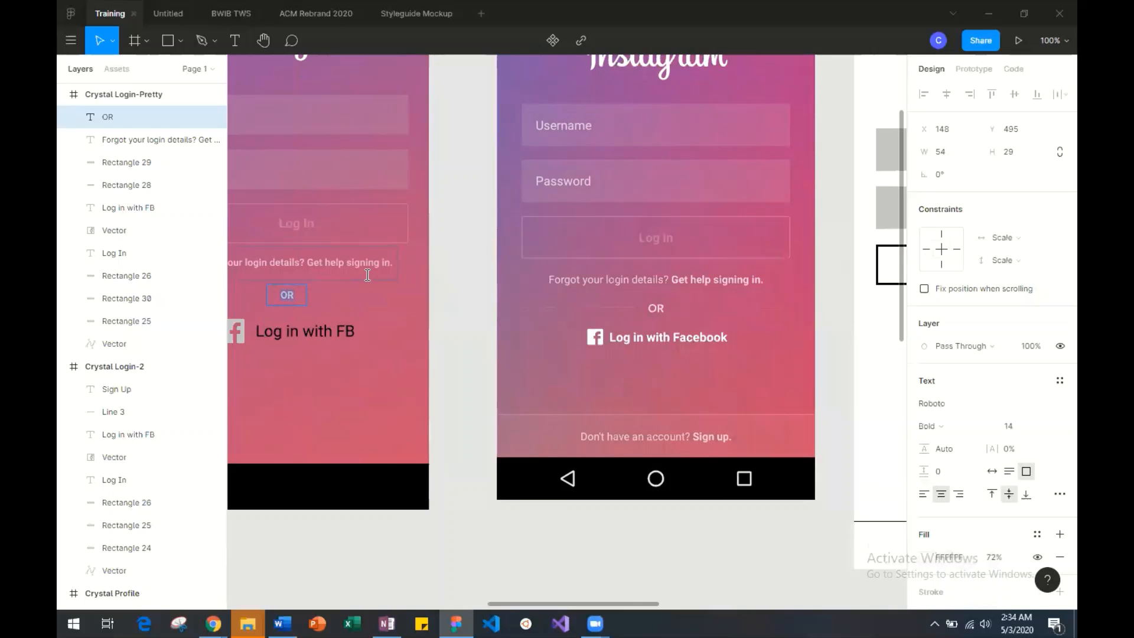
Set the OR text's font size to 18 and center it closer beneath the forgot-login text.
click(1048, 427)
click(1035, 441)
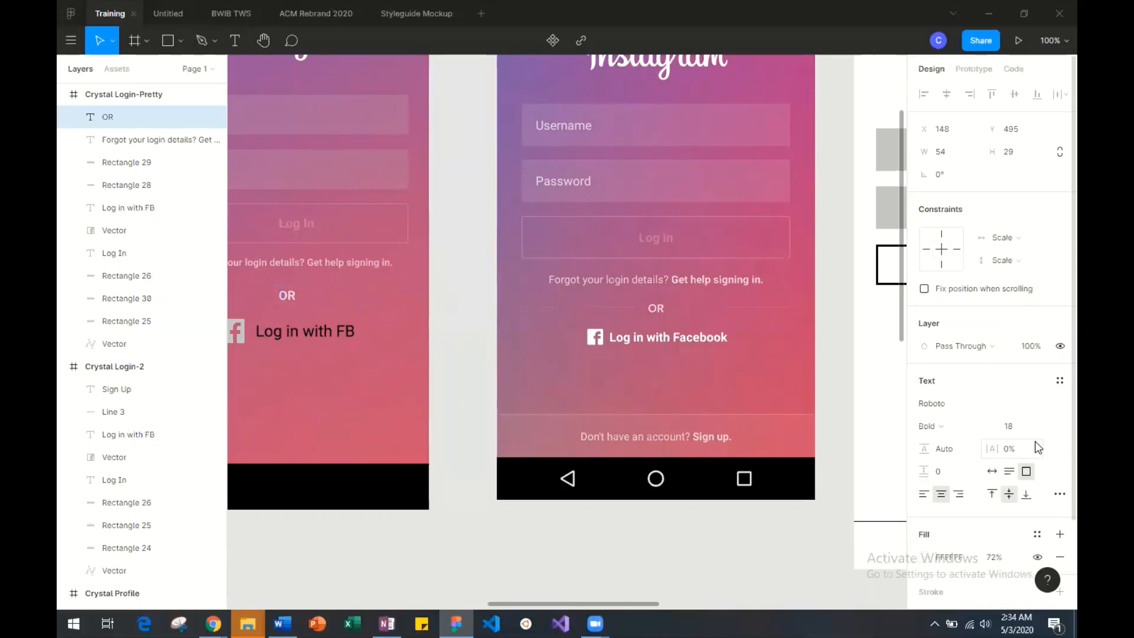
scroll(356, 309, left, 4)
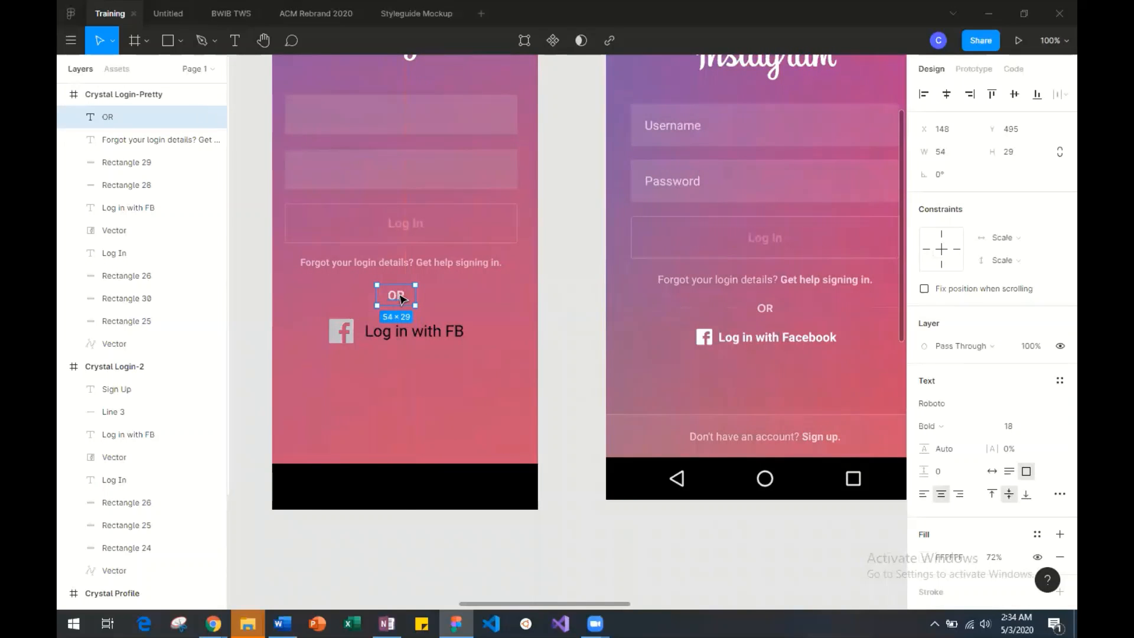
drag(400, 300, 407, 295)
click(459, 304)
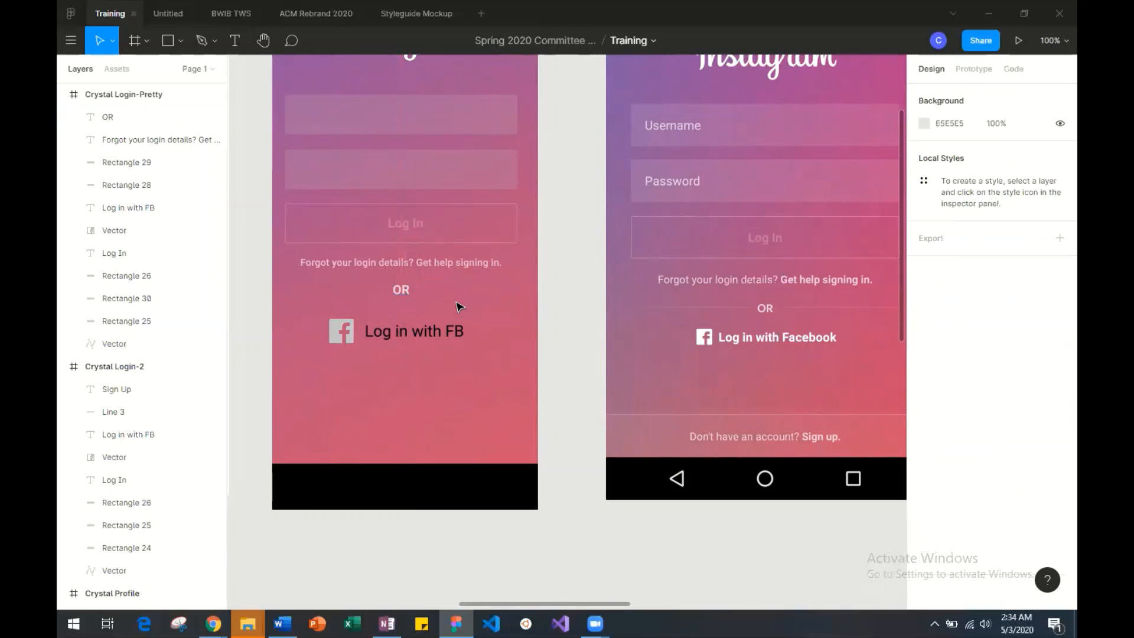
Recolor both the Facebook icon and the "Log in with FB" label to white FFFFFF.
drag(470, 351, 488, 355)
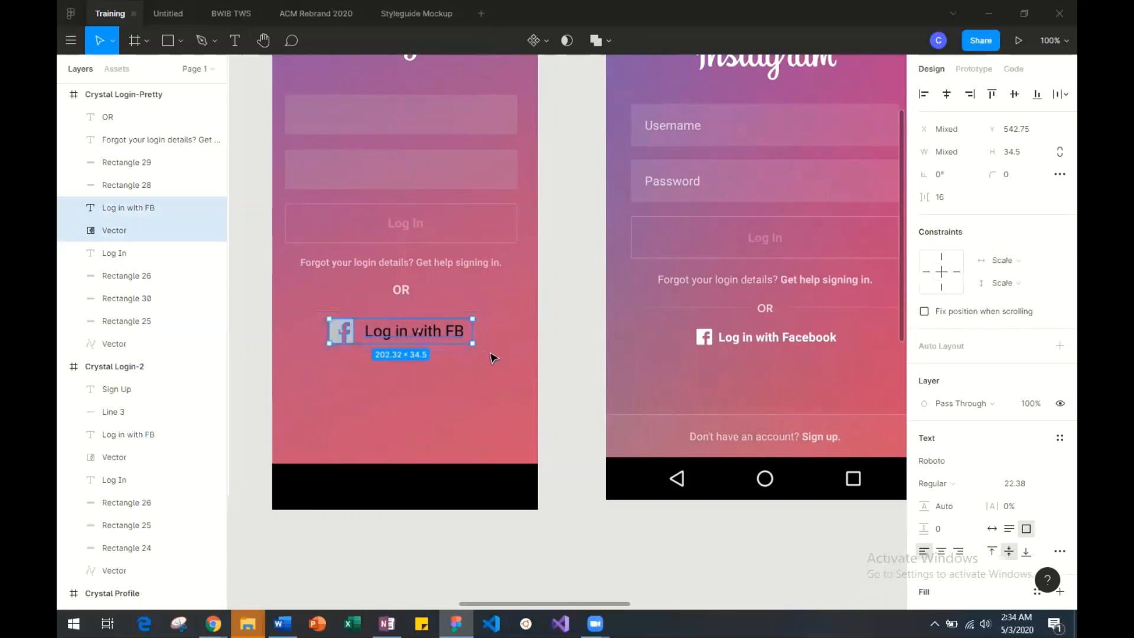
scroll(922, 461, down, 5)
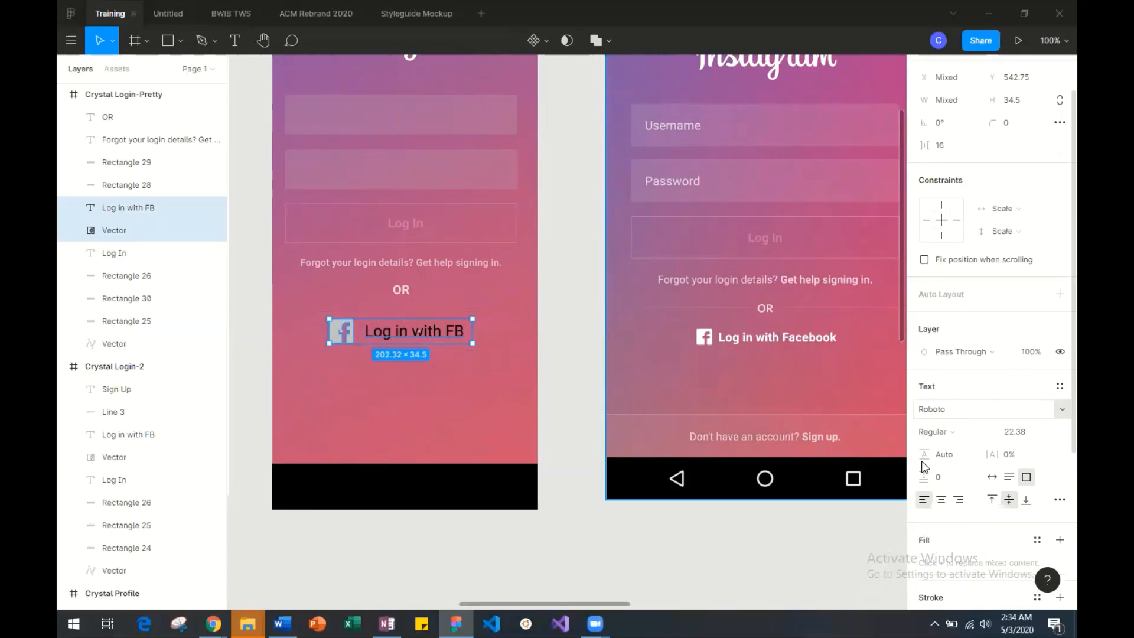
click(925, 469)
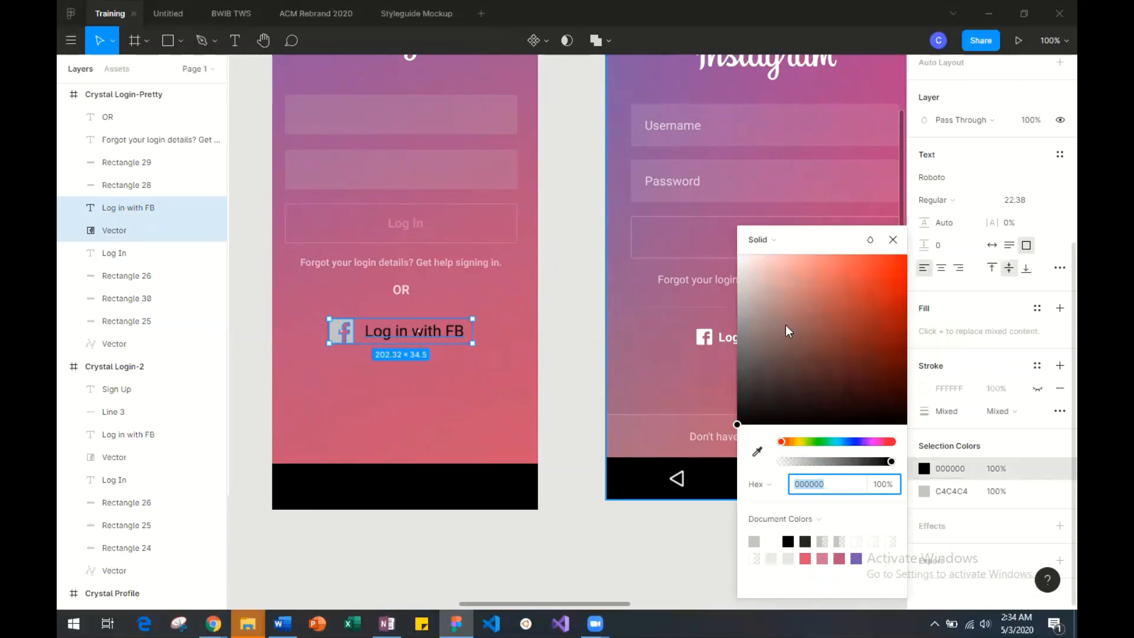
text(FFFFFF)
key(Return)
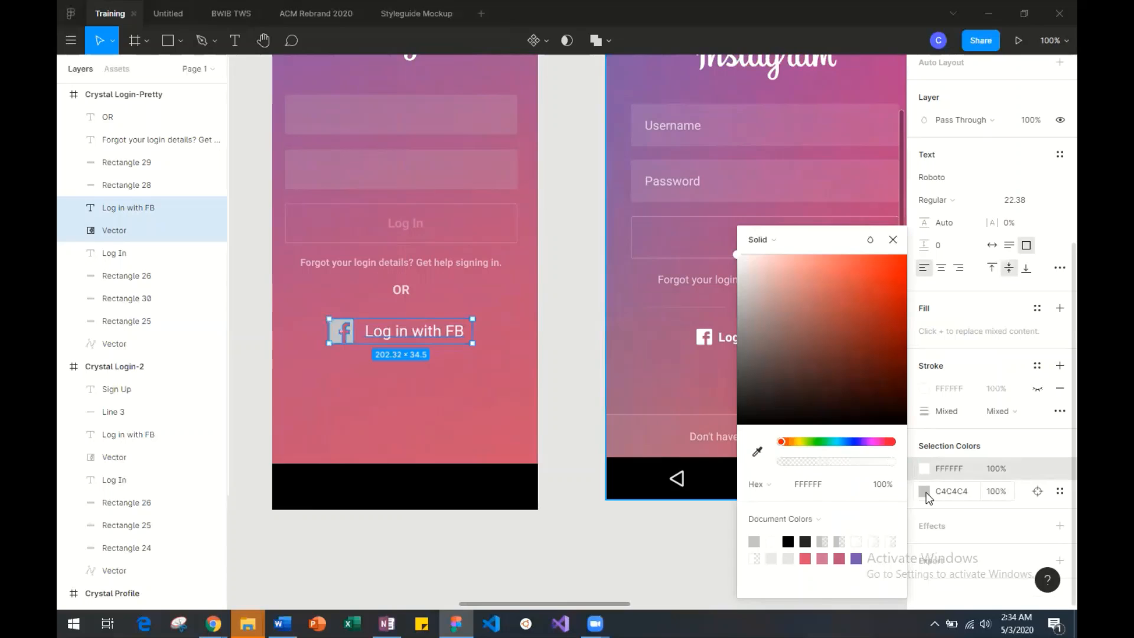
click(924, 491)
text(FFFFFF)
key(Return)
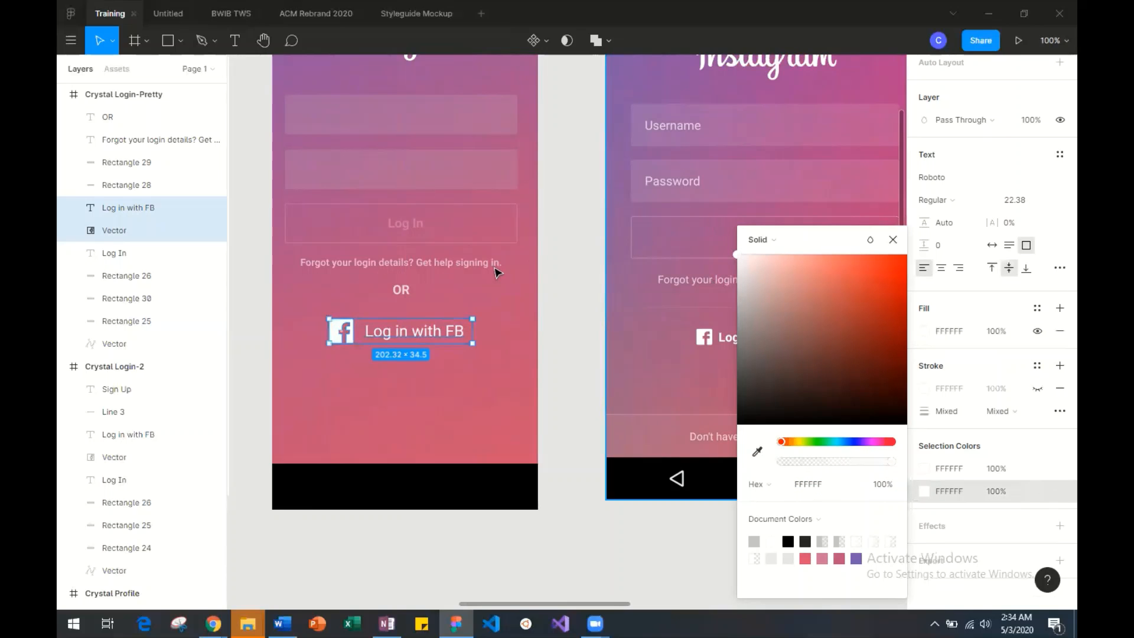
scroll(467, 371, right, 2)
scroll(466, 371, right, 1)
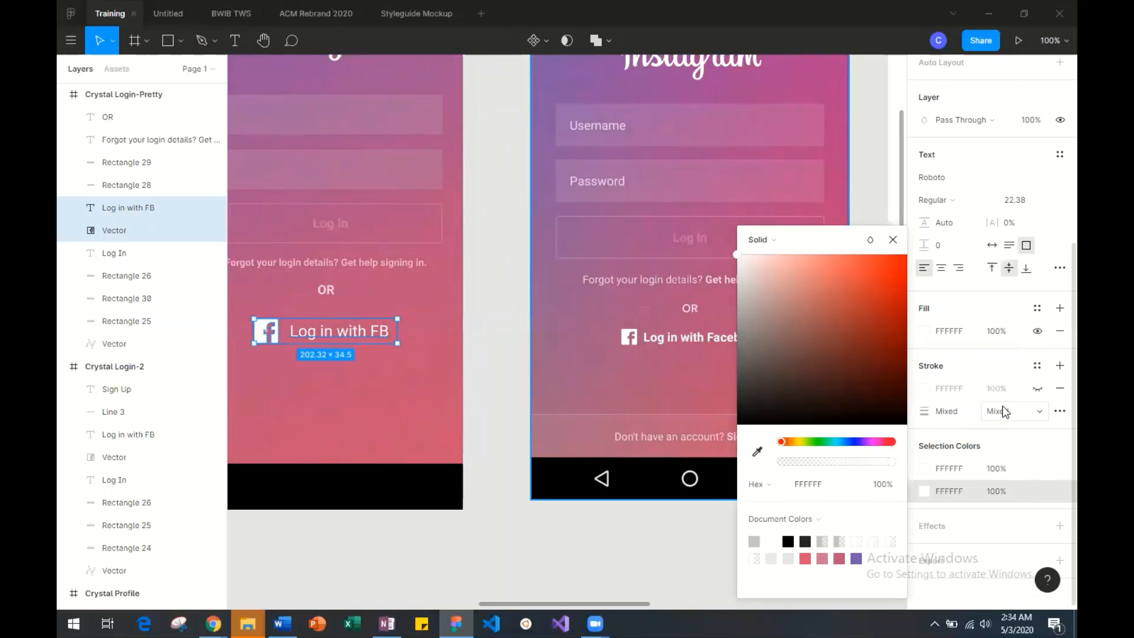
click(337, 390)
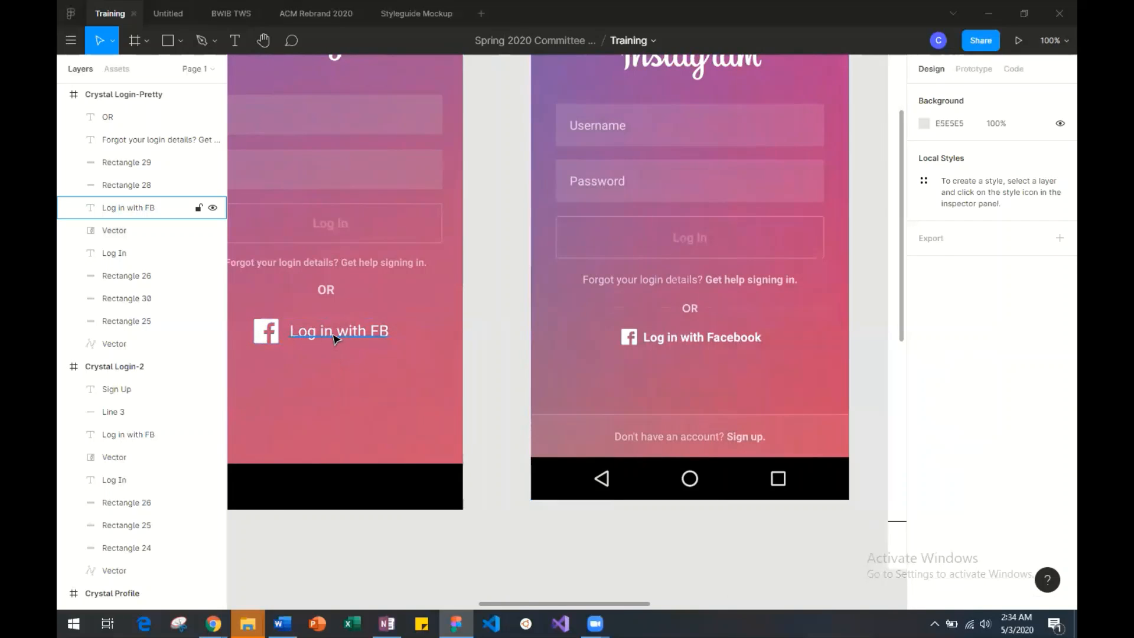
Change the Facebook label to "Log in with Facebook" and widen its text box to about 215 so it fits one line.
click(335, 338)
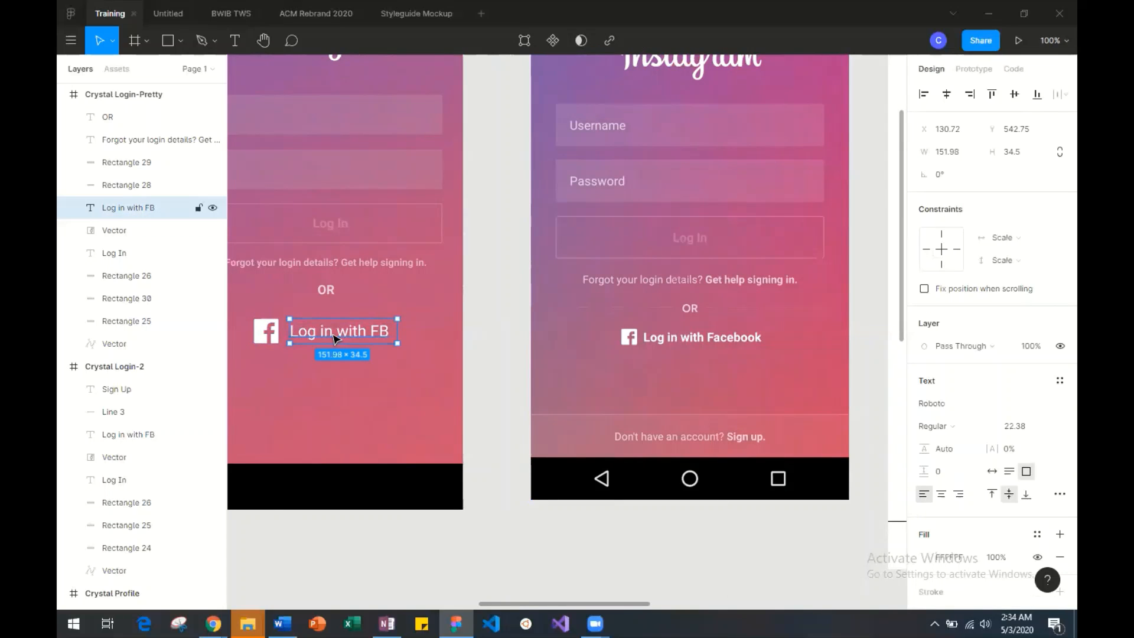
double_click(390, 335)
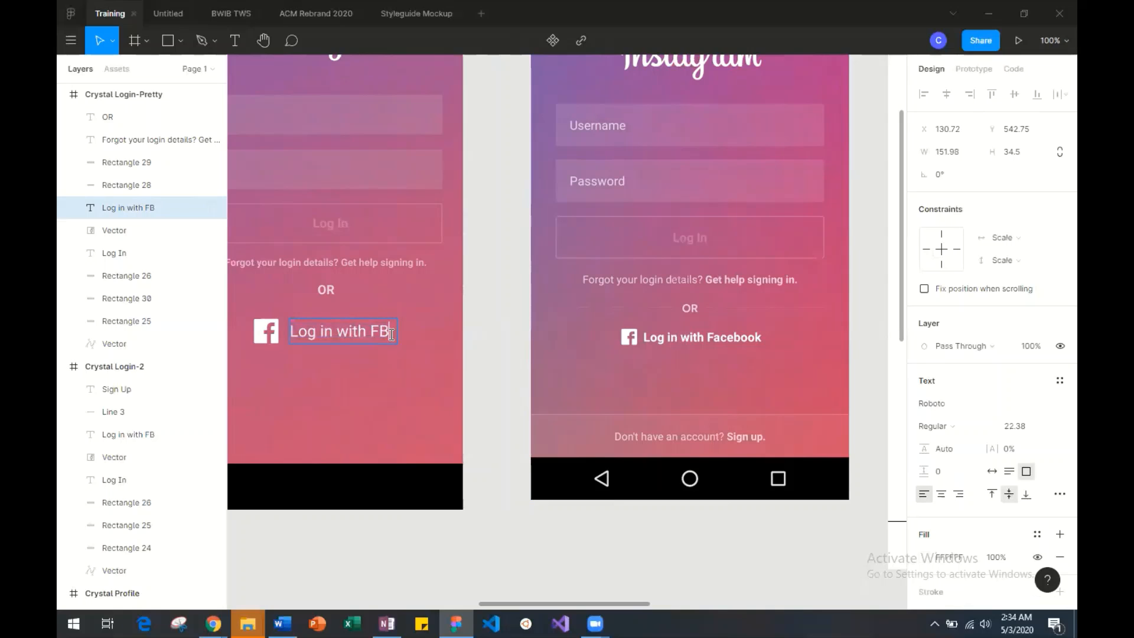
key(BackSpace)
text(ace)
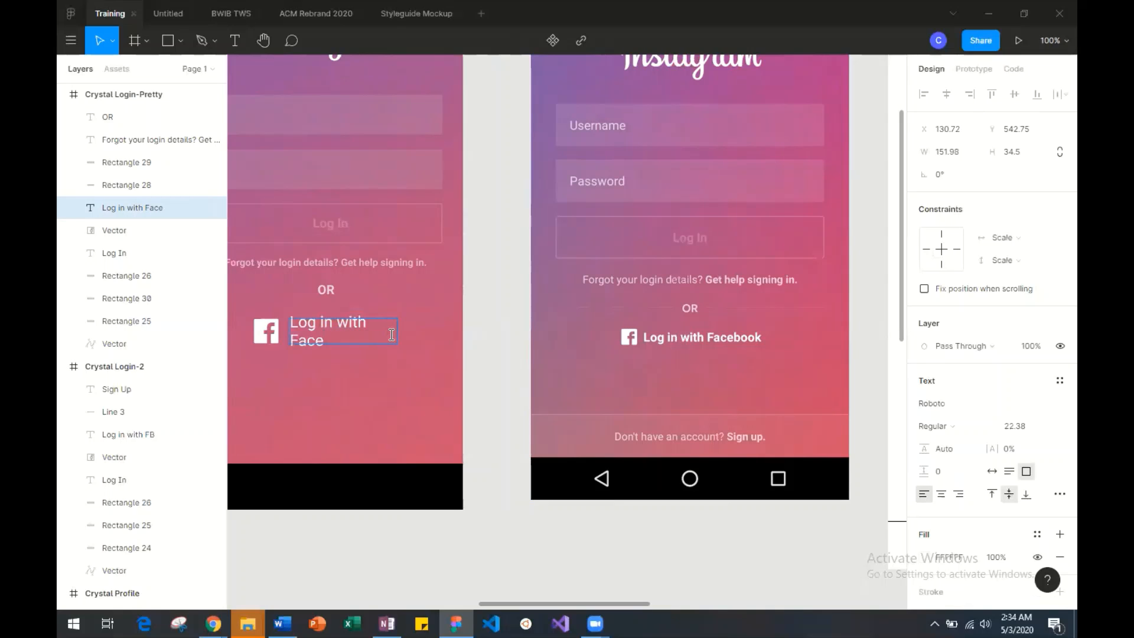
text(book)
key(Escape)
drag(404, 333, 443, 333)
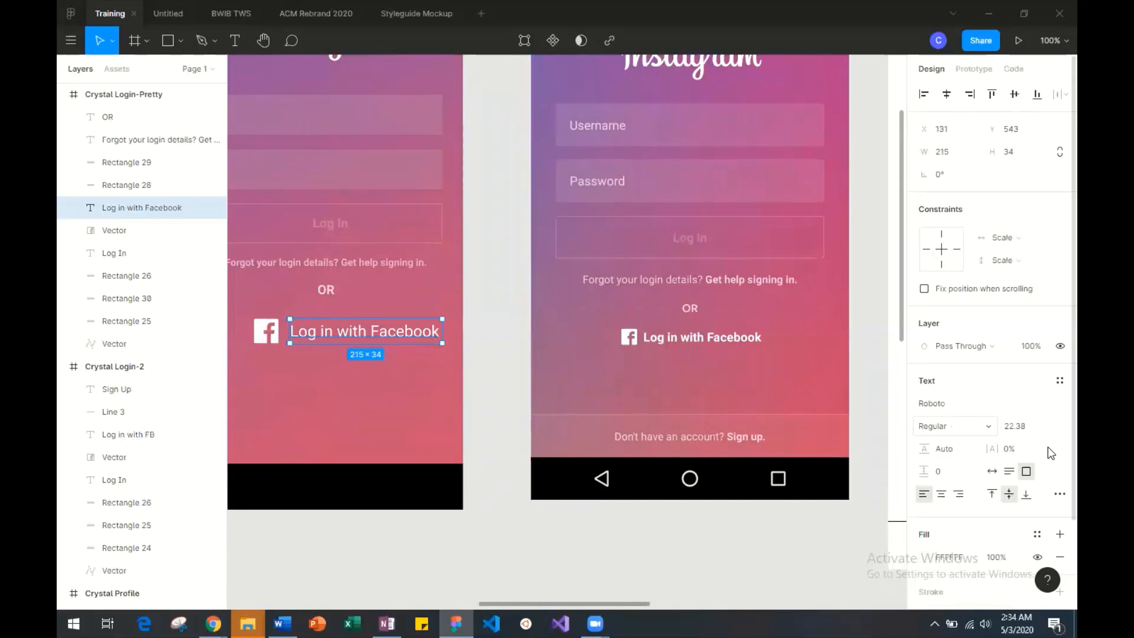
Try Bold on the "Log in with Facebook" label, and settle on the Medium font weight.
click(969, 426)
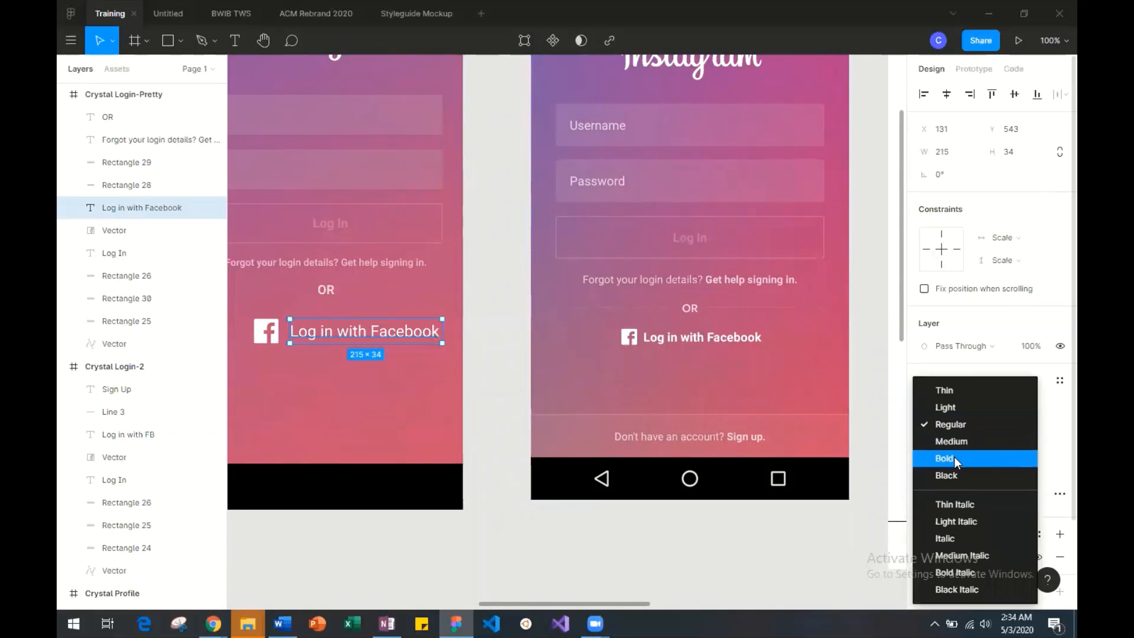
click(955, 458)
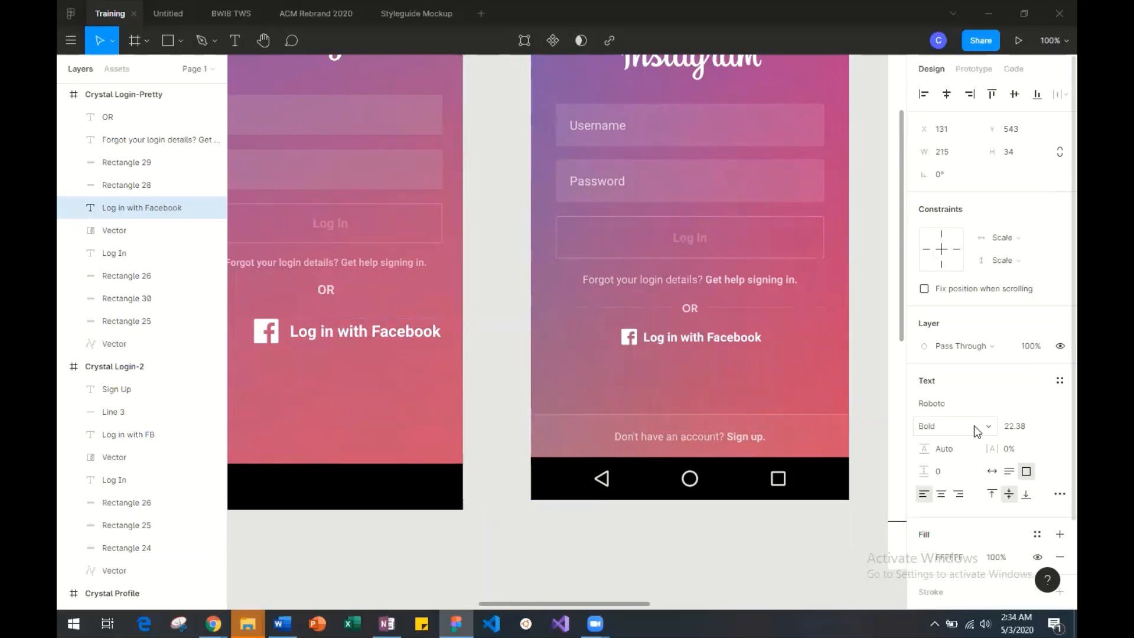
click(974, 425)
click(963, 407)
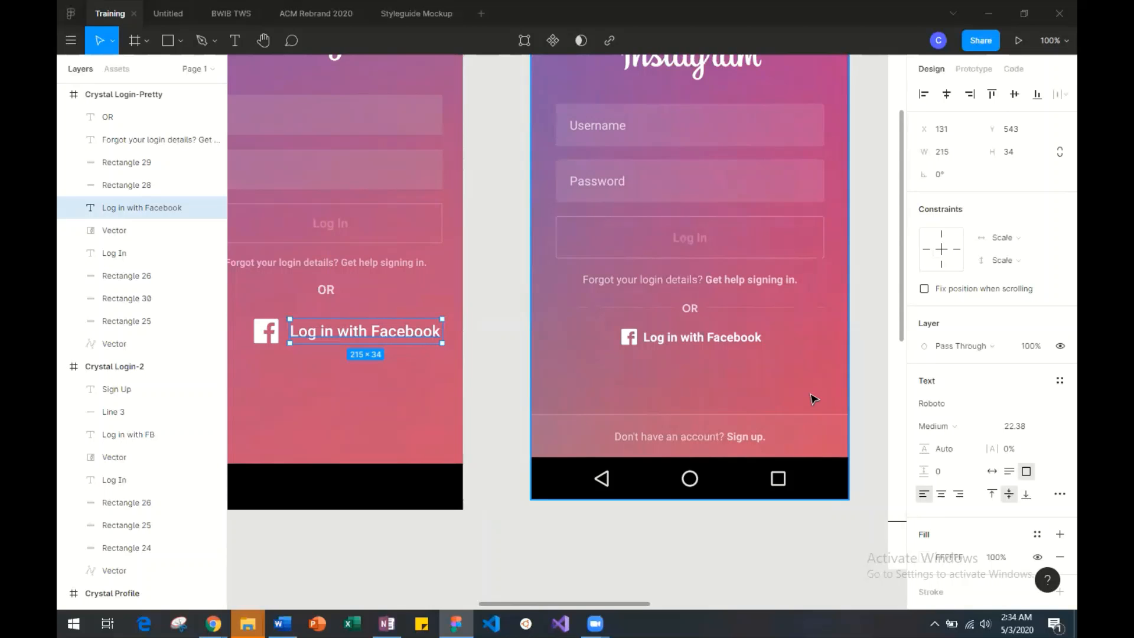
Scale the Facebook icon down proportionally to about 25.25 × 25.25.
click(266, 331)
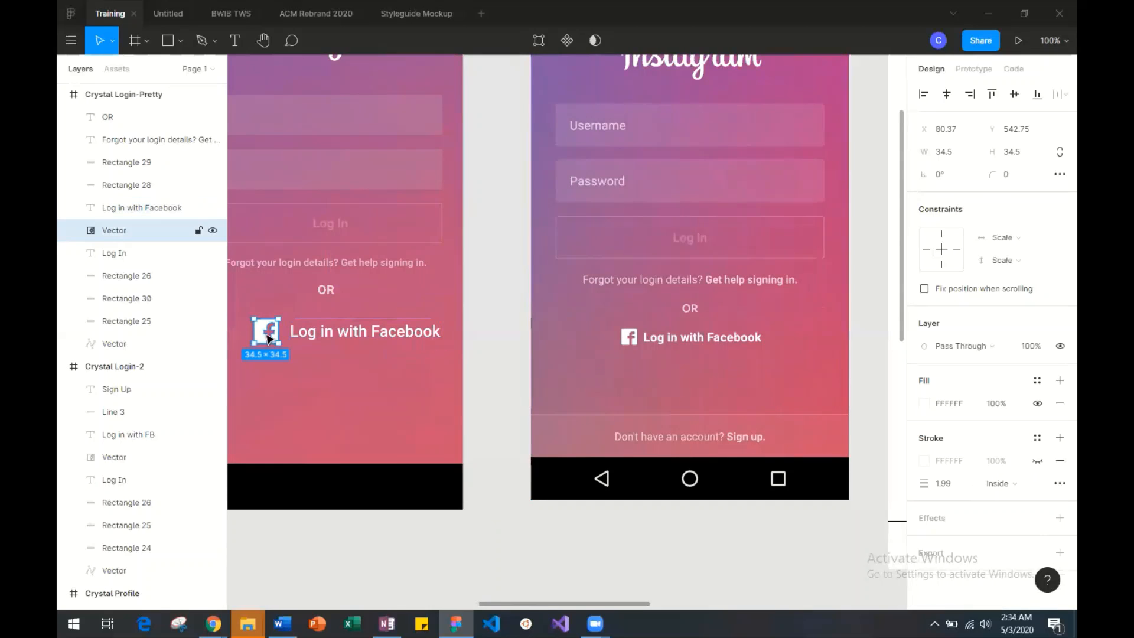
scroll(281, 361, left, 4)
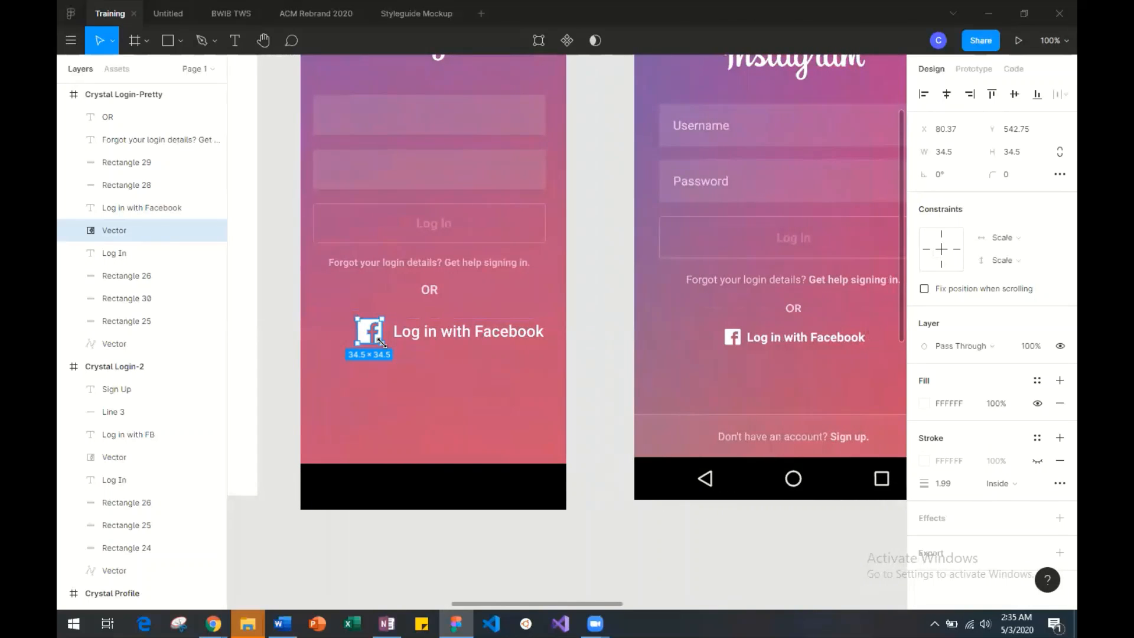
key(k)
drag(382, 342, 373, 339)
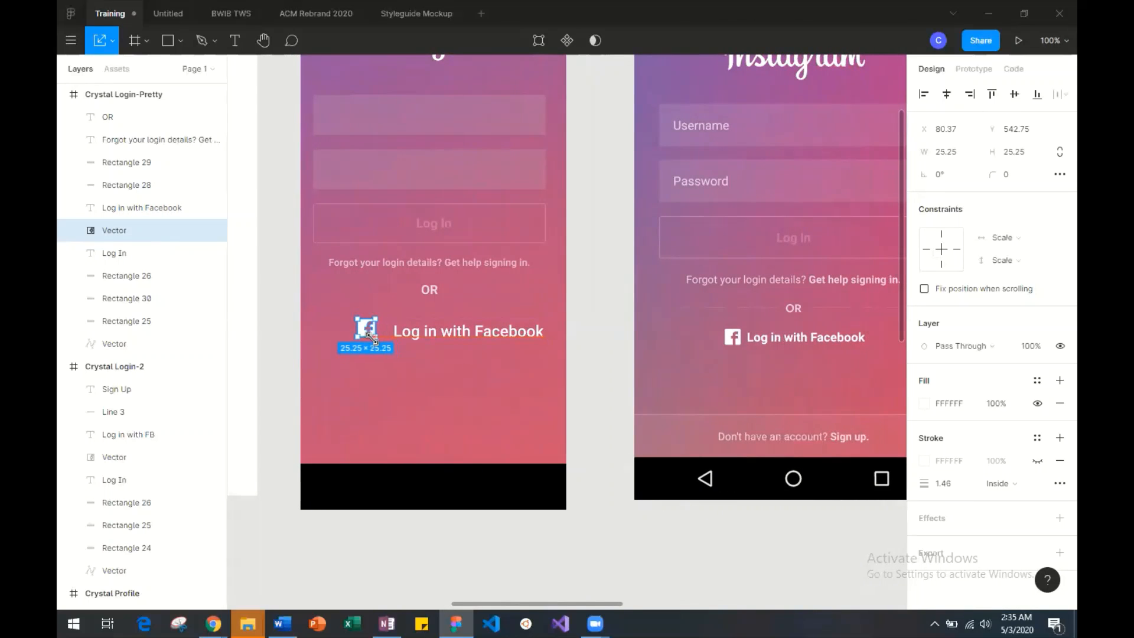
click(479, 428)
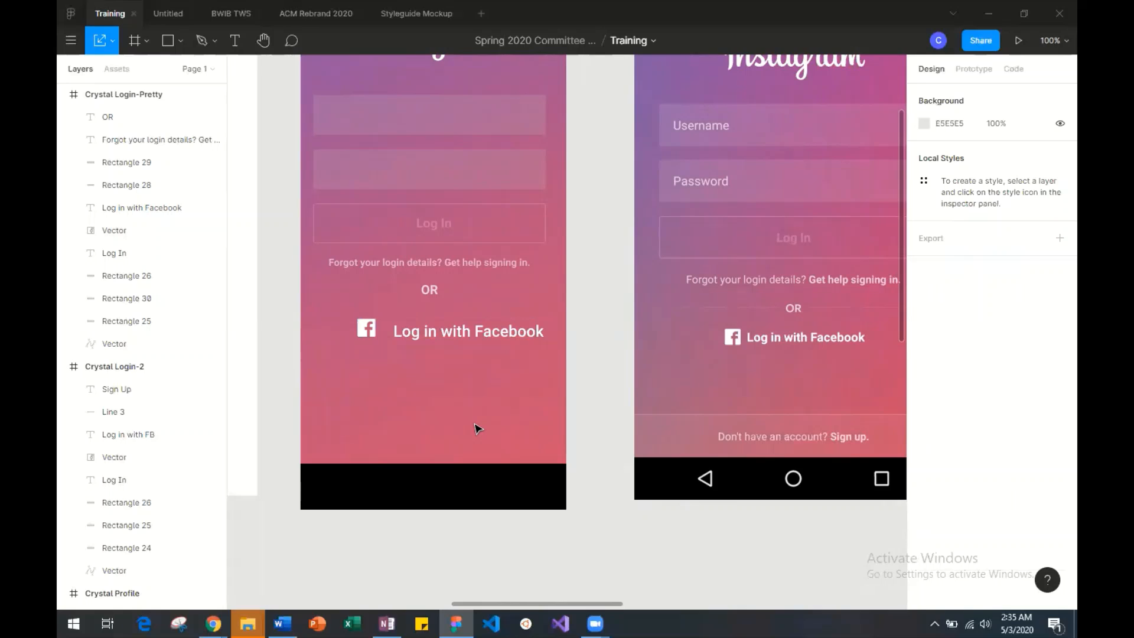
Scale the "Log in with Facebook" label down to about 16.41 font size and align it beside the icon with a gap of about 9.
mouse_move(422, 334)
mouse_down()
mouse_move(398, 316)
mouse_move(412, 322)
mouse_up()
mouse_move(420, 326)
mouse_down()
mouse_move(416, 336)
mouse_move(397, 319)
mouse_move(417, 332)
mouse_up()
click(465, 398)
click(426, 384)
click(477, 339)
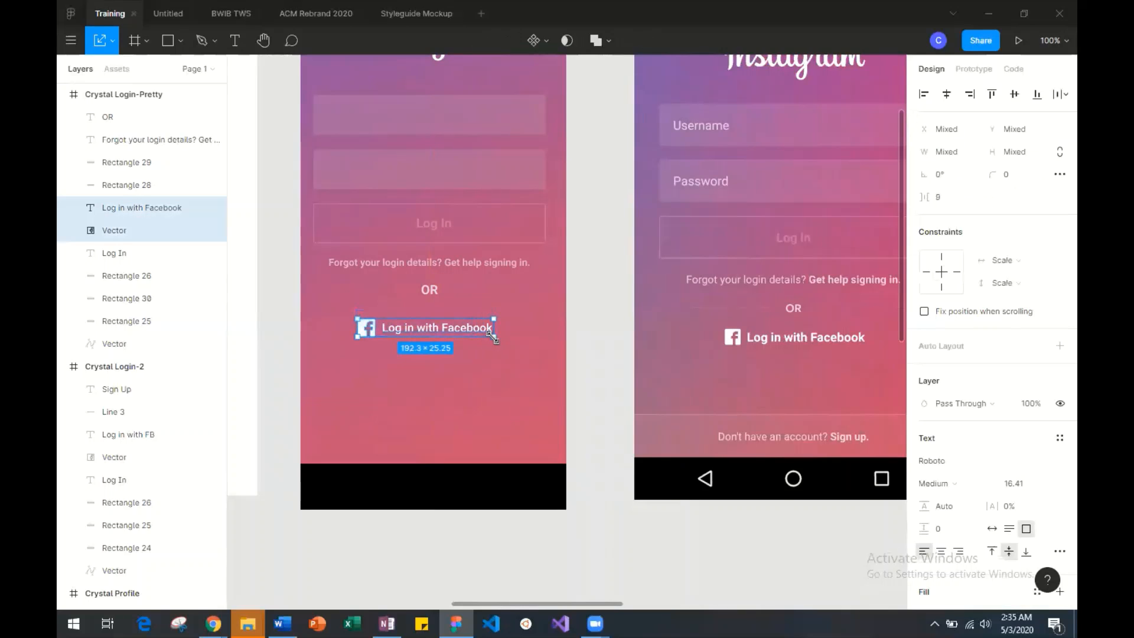
Move the Facebook icon and its label together so they sit centered just below the OR text.
shift+click(364, 326)
mouse_move(394, 332)
mouse_down()
mouse_move(472, 332)
mouse_move(405, 332)
mouse_move(405, 322)
mouse_up()
click(411, 408)
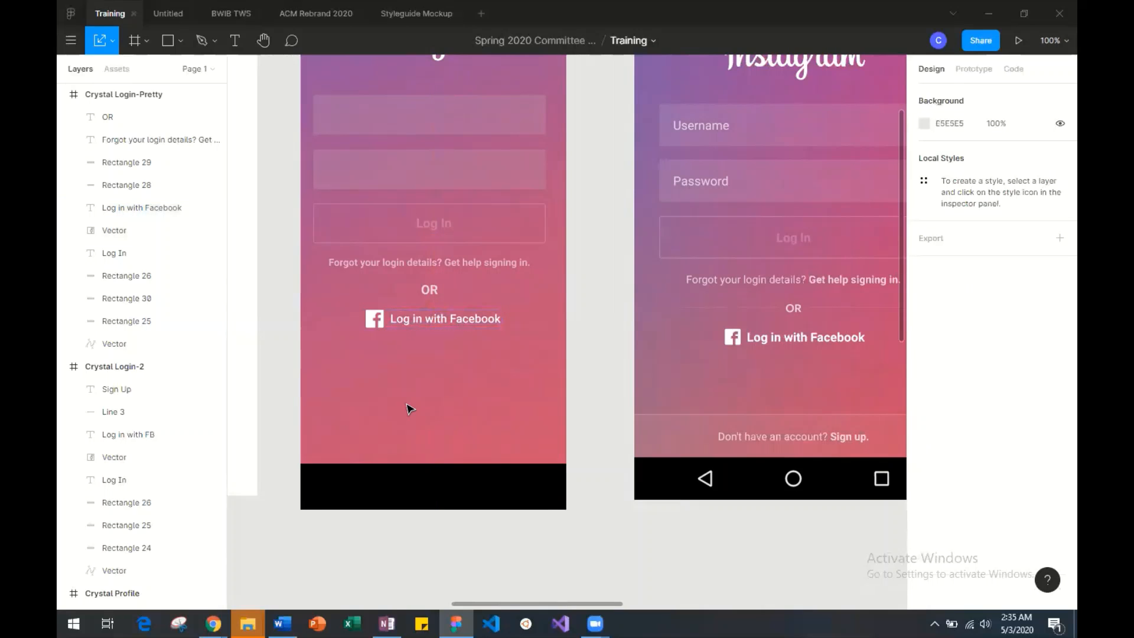
scroll(411, 409, right, 3)
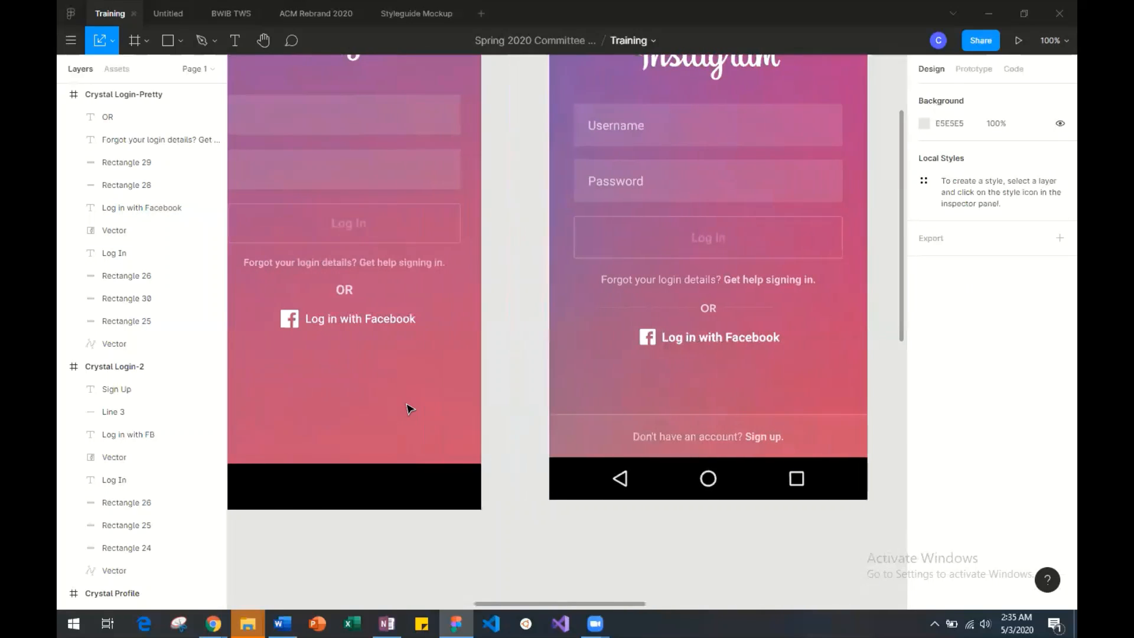
Set the "Log in with Facebook" label's font size to 18 and widen its text box to about 182 to fit one line.
click(372, 322)
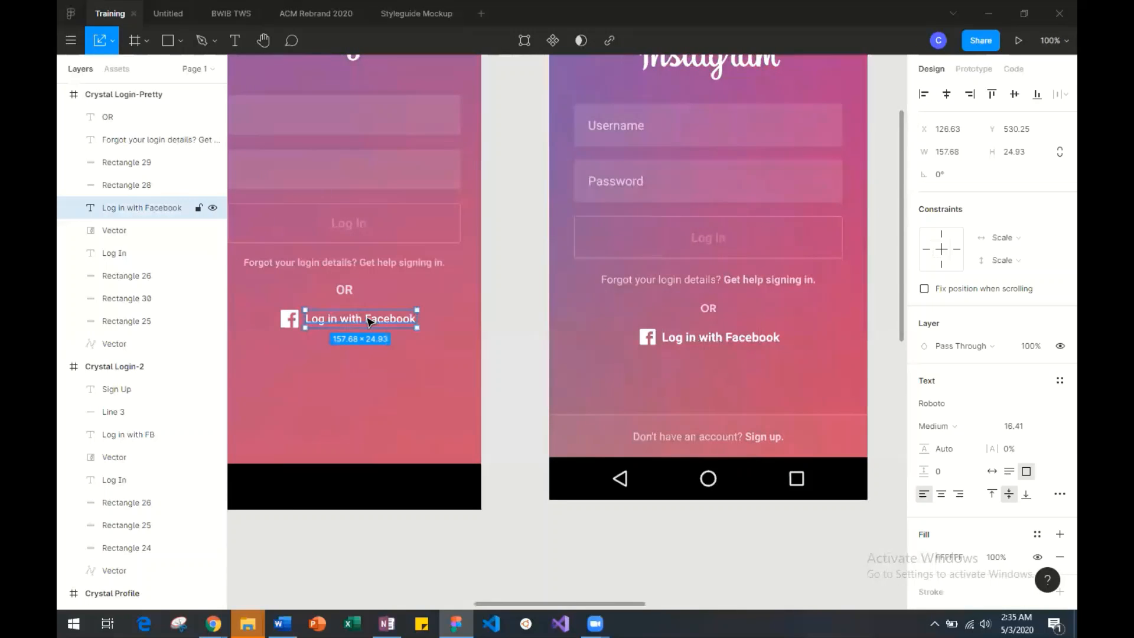
double_click(368, 322)
click(1041, 426)
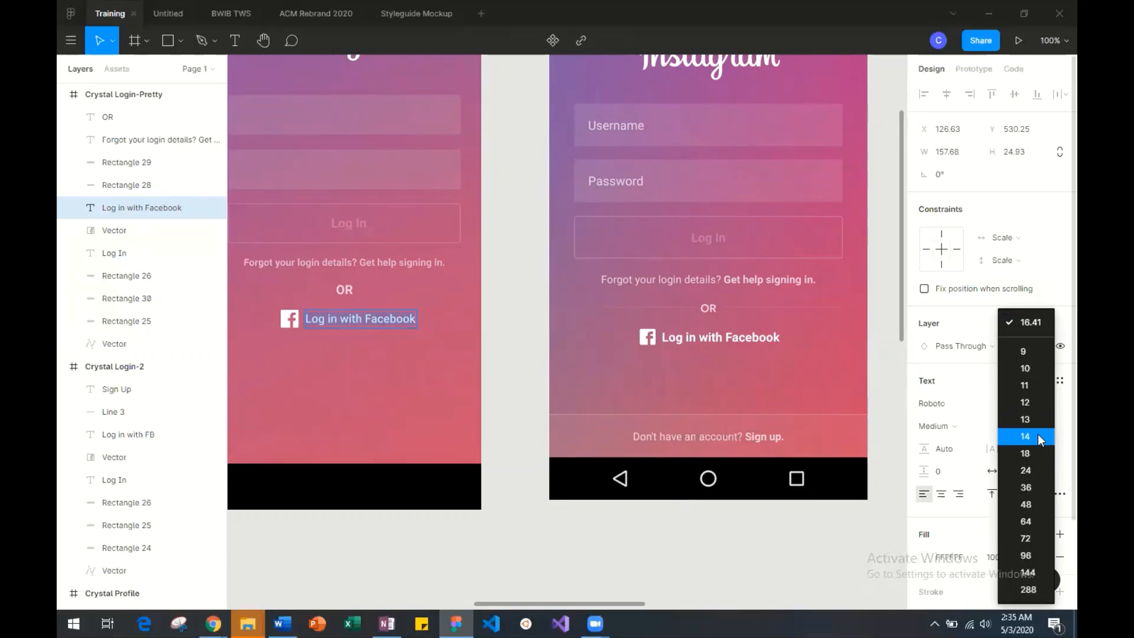
click(1037, 446)
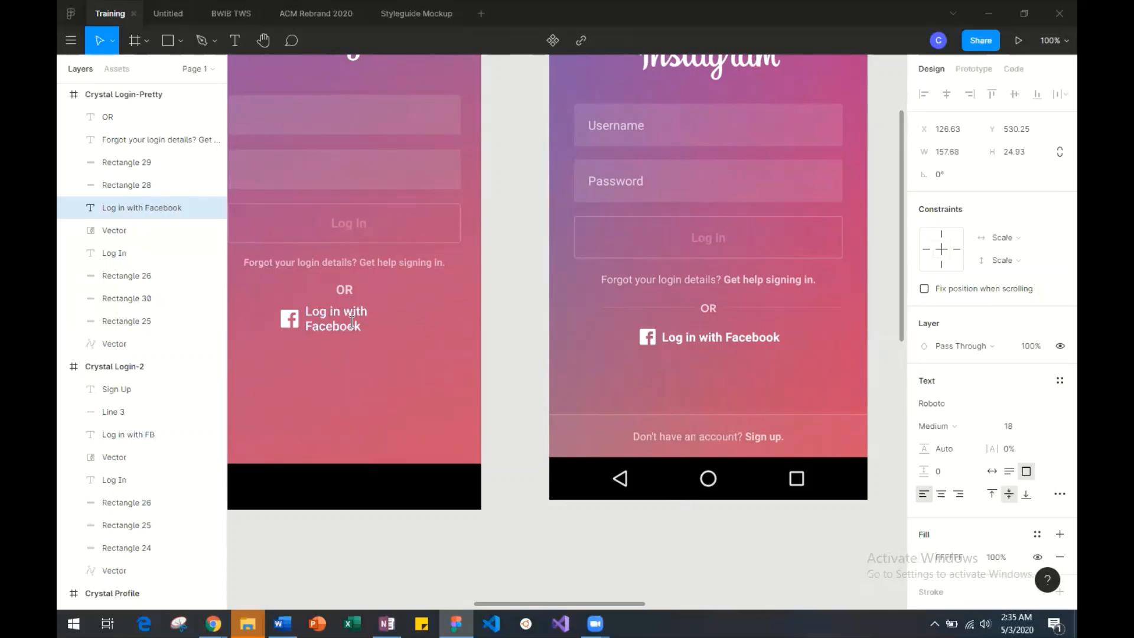
key(Escape)
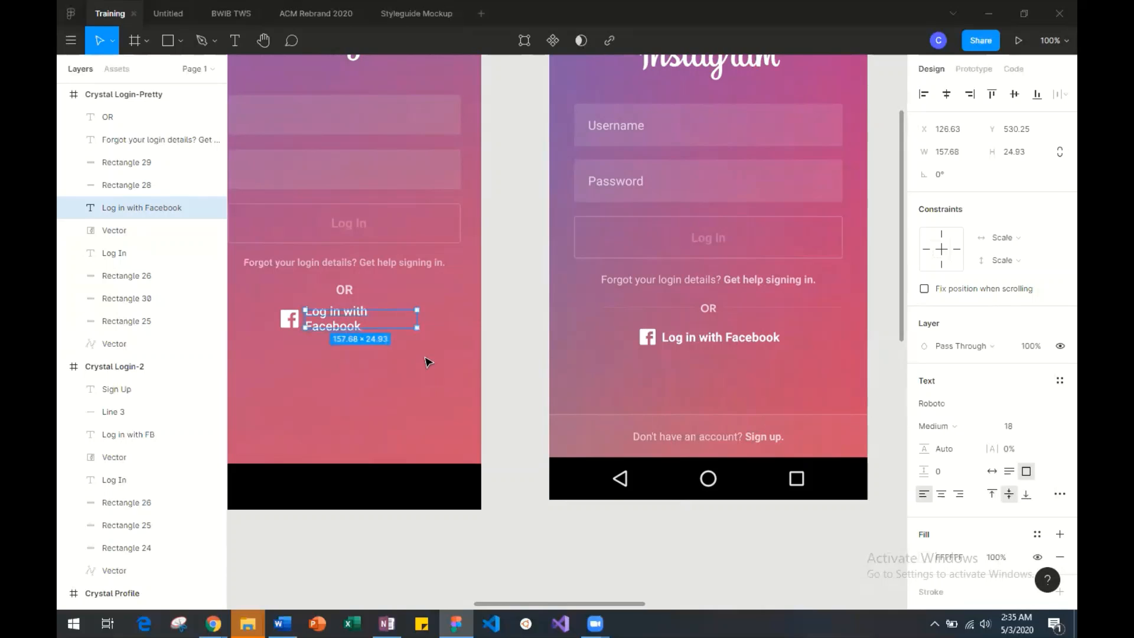
drag(415, 320, 435, 320)
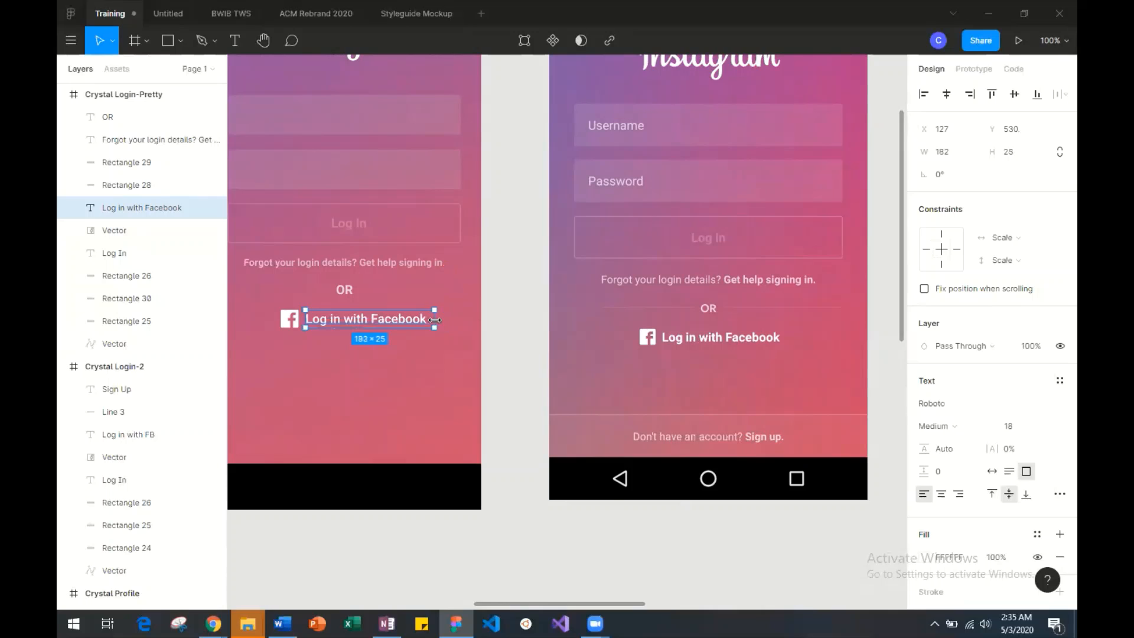
click(441, 419)
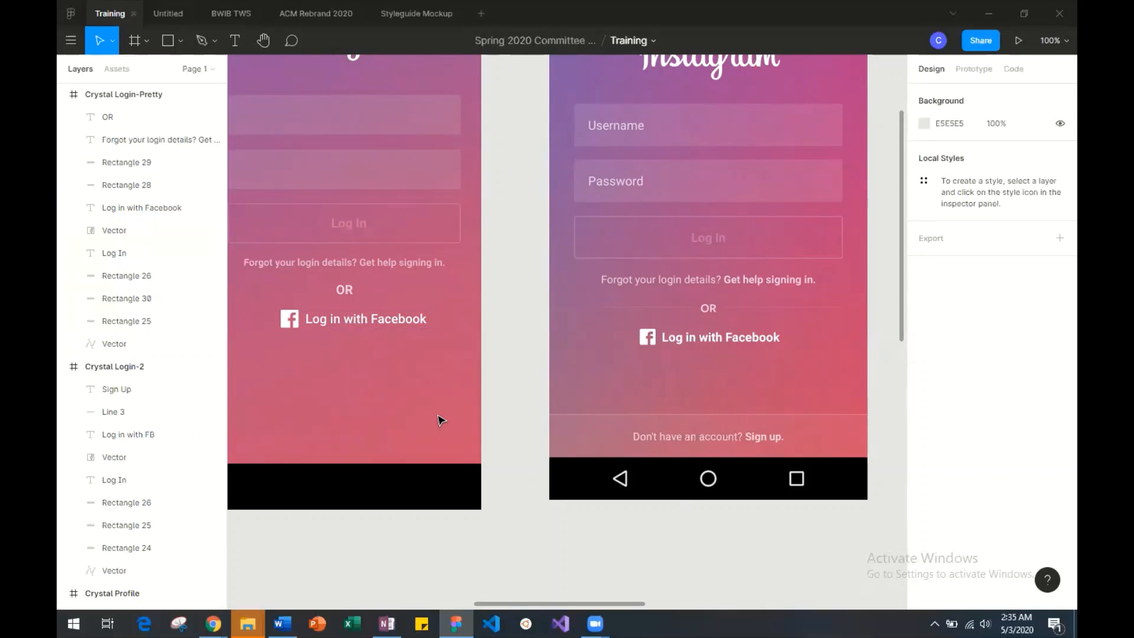
Set the "Log in with Facebook" label's font weight to Bold.
click(404, 321)
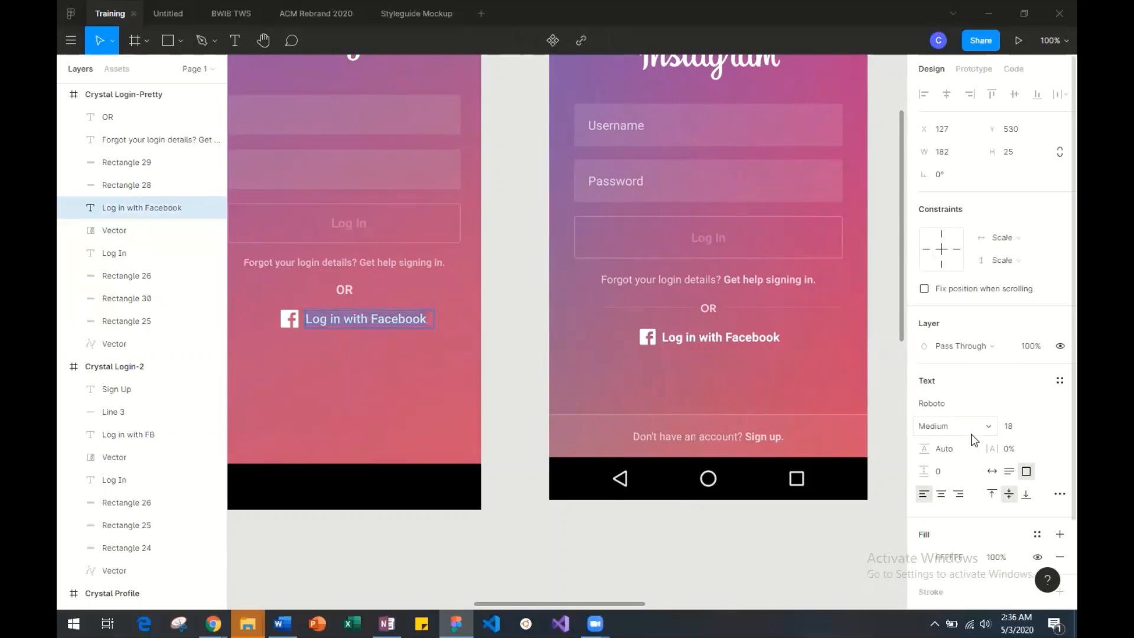
click(957, 426)
click(952, 448)
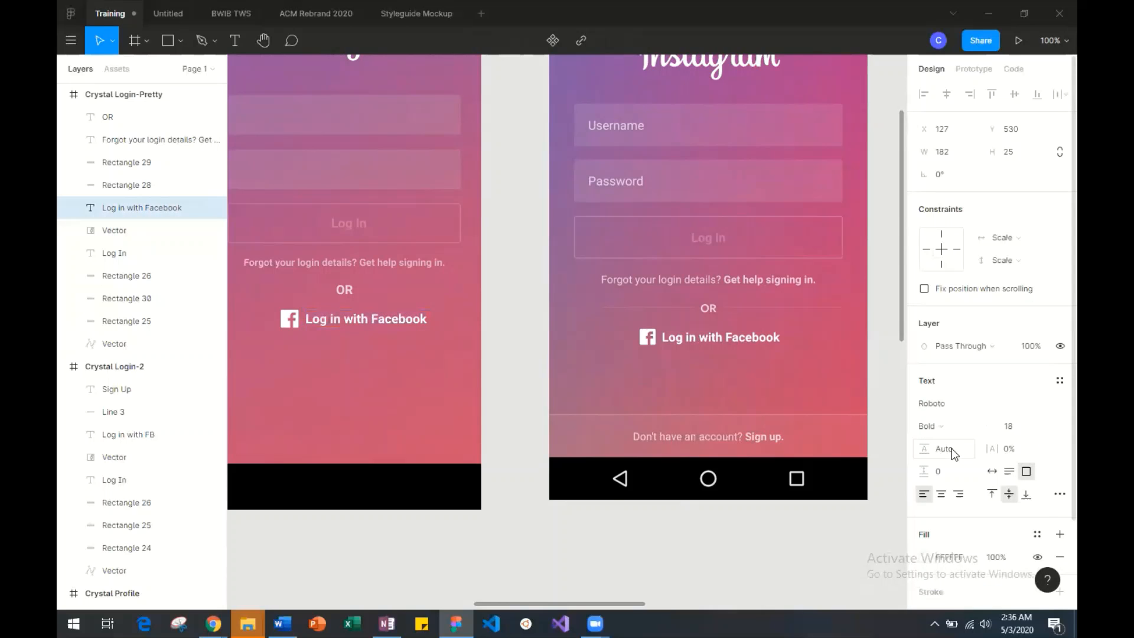
click(383, 442)
scroll(383, 442, left, 2)
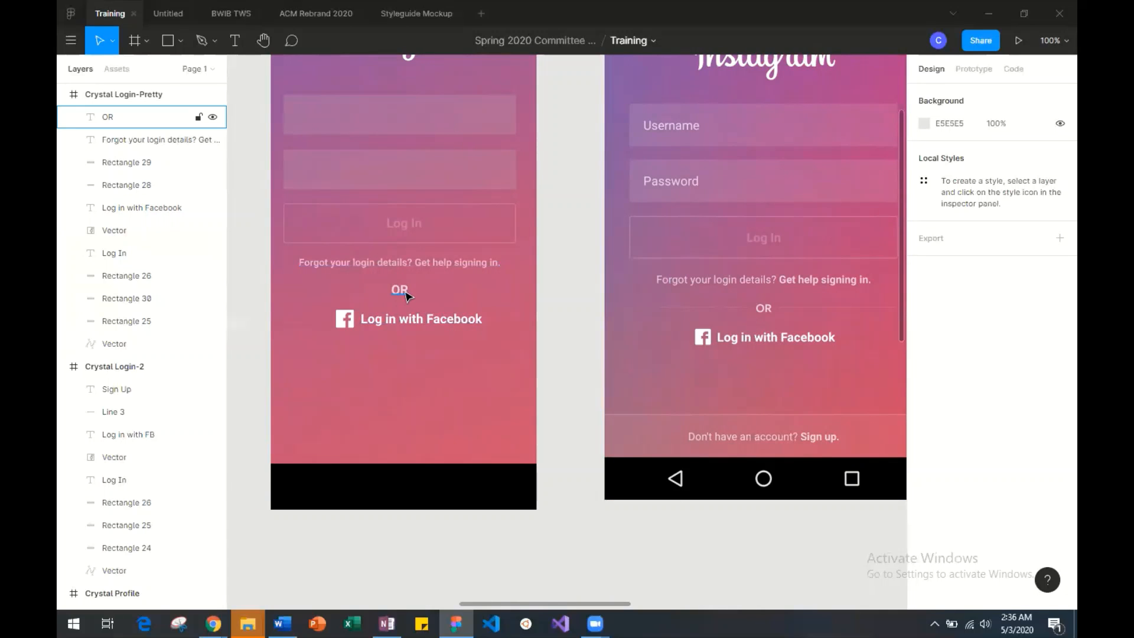
click(400, 292)
drag(401, 295, 400, 297)
click(404, 365)
click(401, 362)
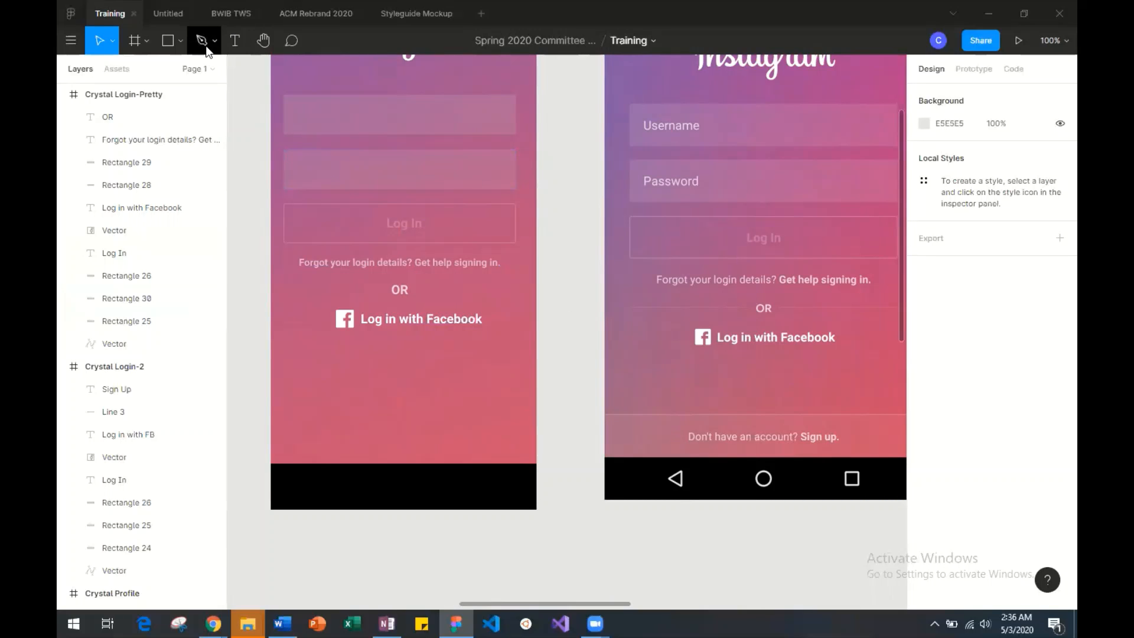
Draw a horizontal line about 92 long to the left of the OR text with the Line tool.
click(181, 41)
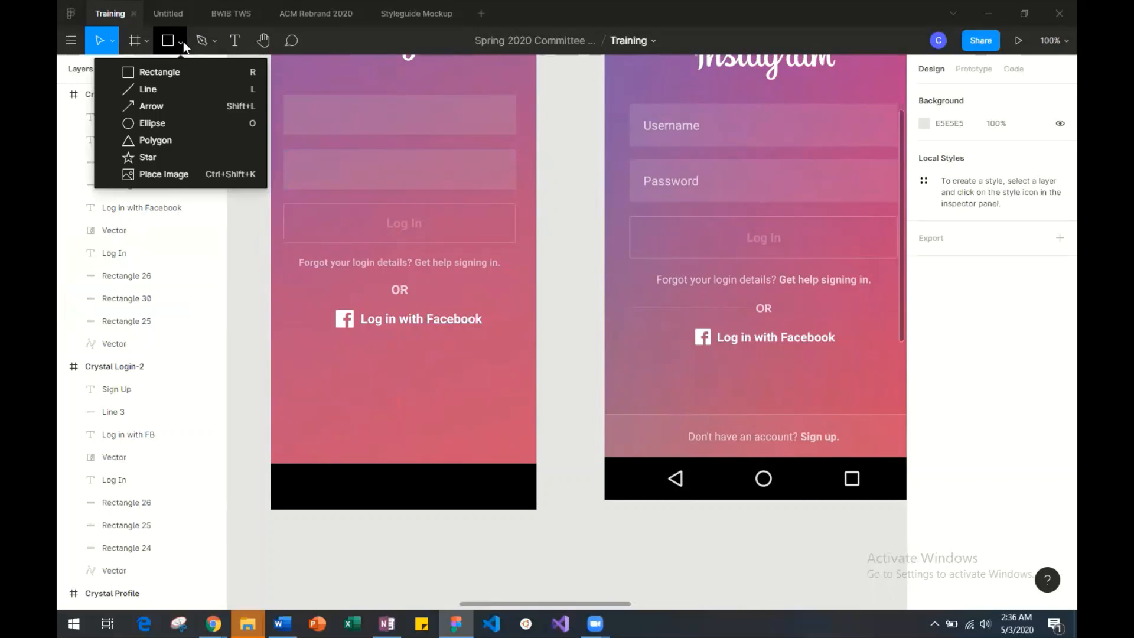
click(148, 90)
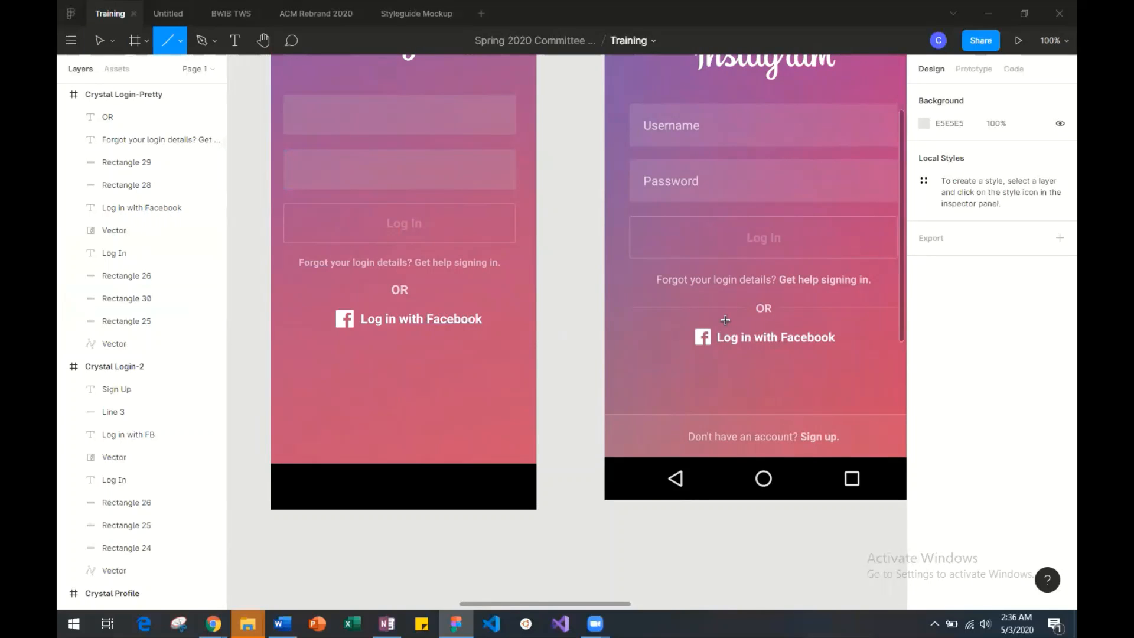
key(ctrl+plus)
scroll(726, 321, right, 7)
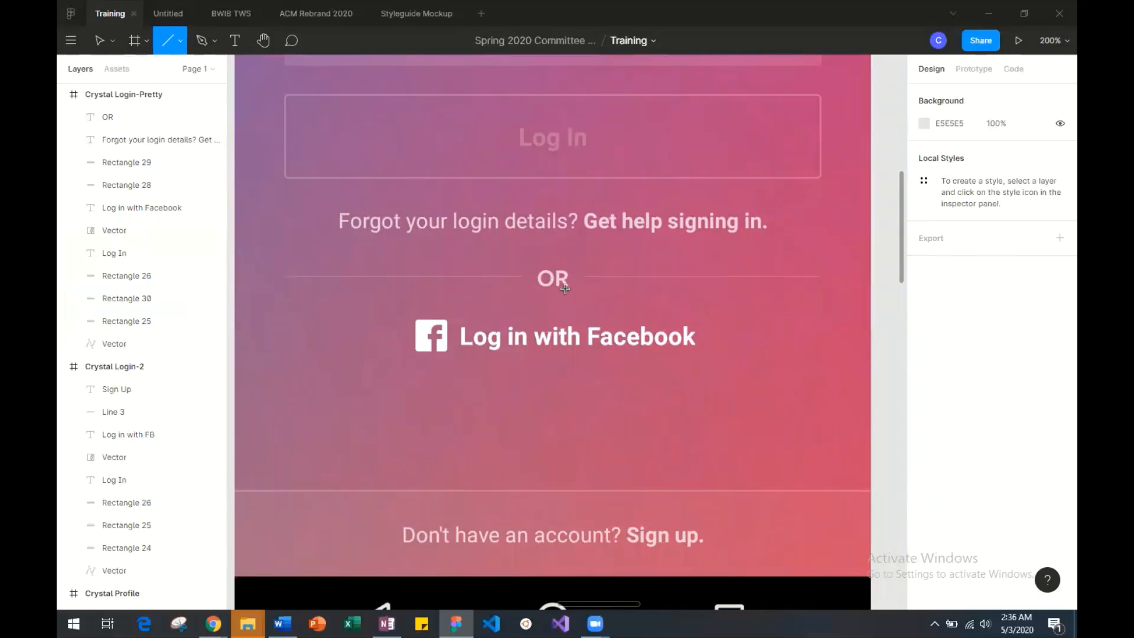
key(ctrl+minus)
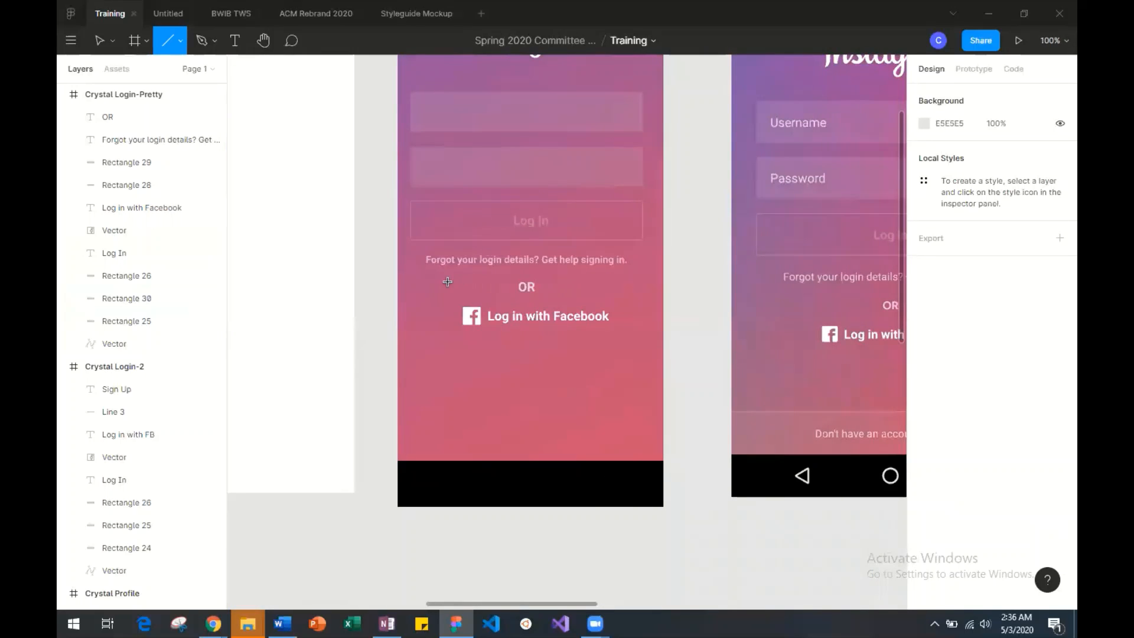
drag(436, 285, 507, 287)
click(543, 303)
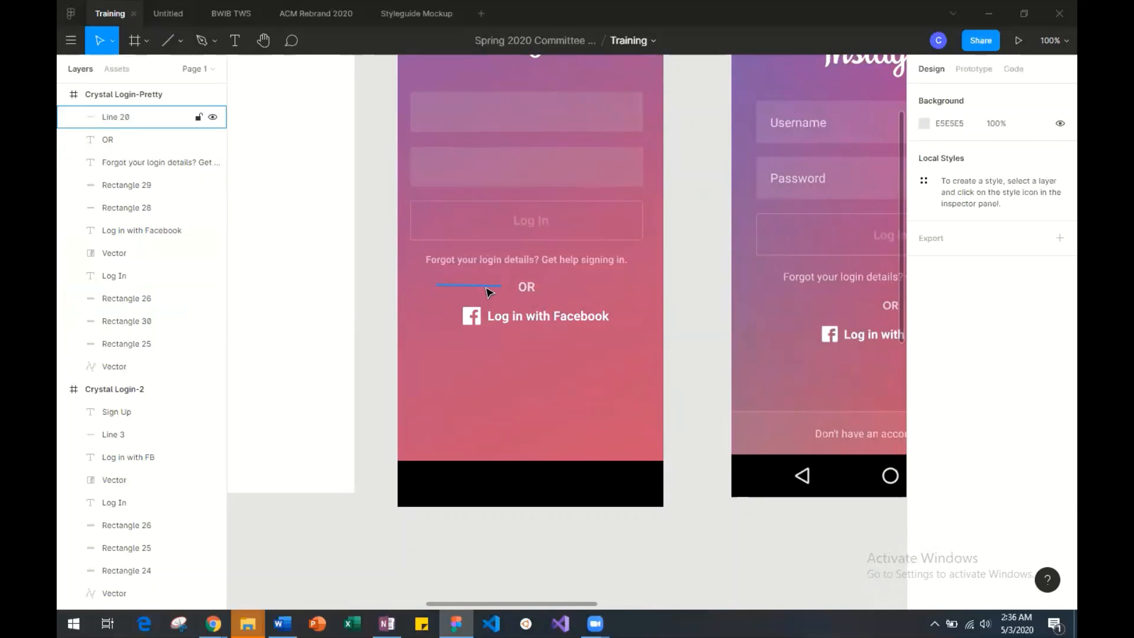
Set the divider line's stroke color to white (FFFFFF) at 15% opacity.
click(488, 292)
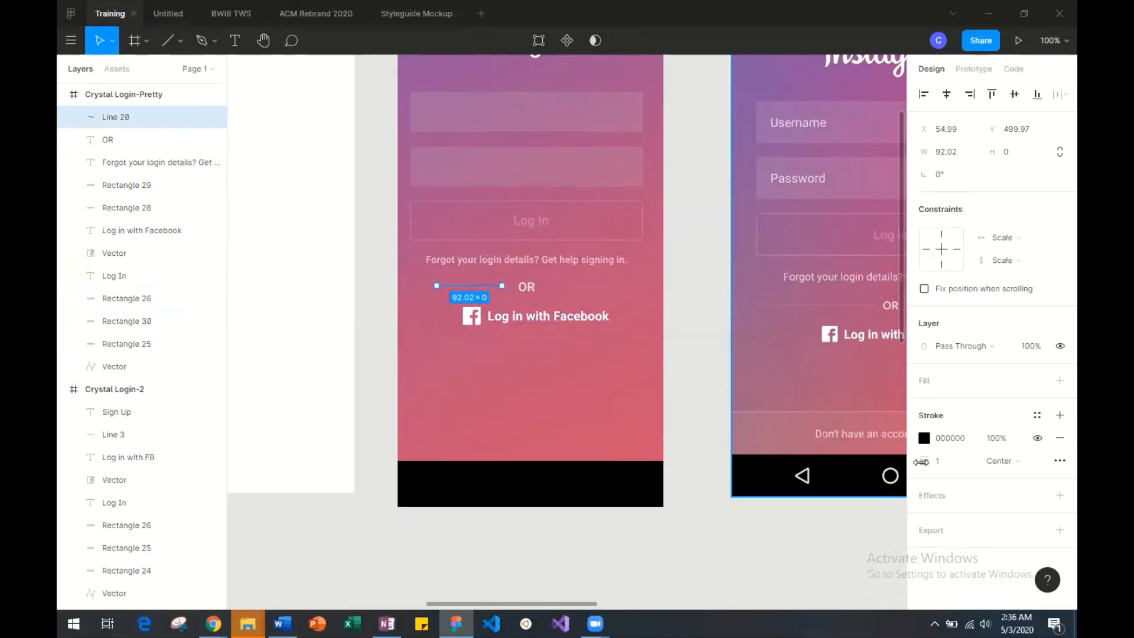
click(924, 438)
drag(831, 348, 722, 230)
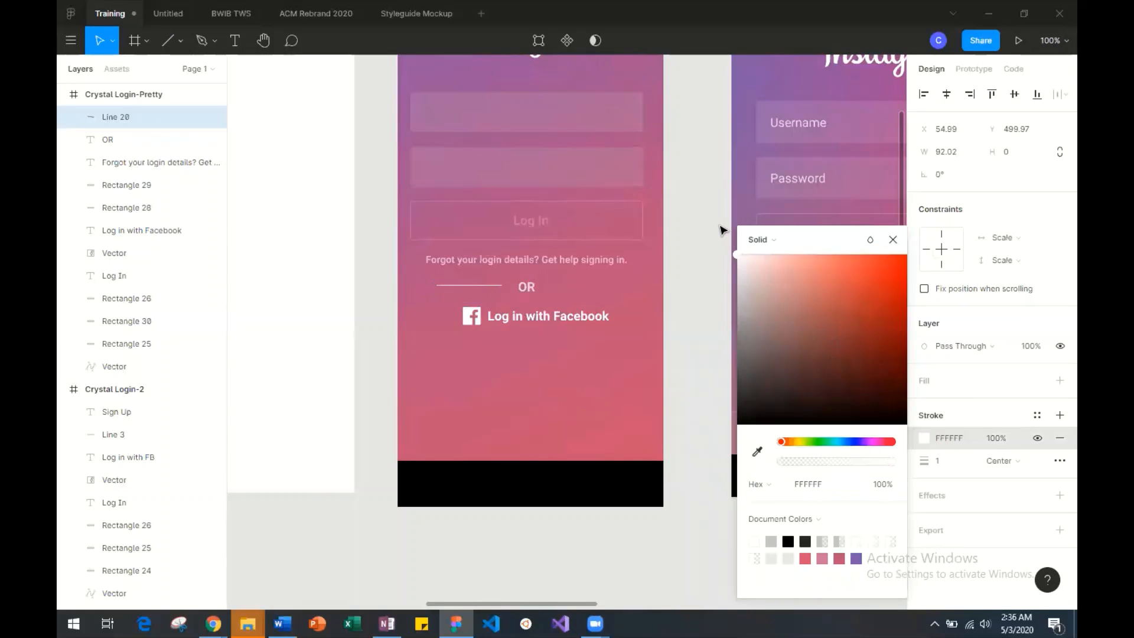
scroll(621, 268, right, 5)
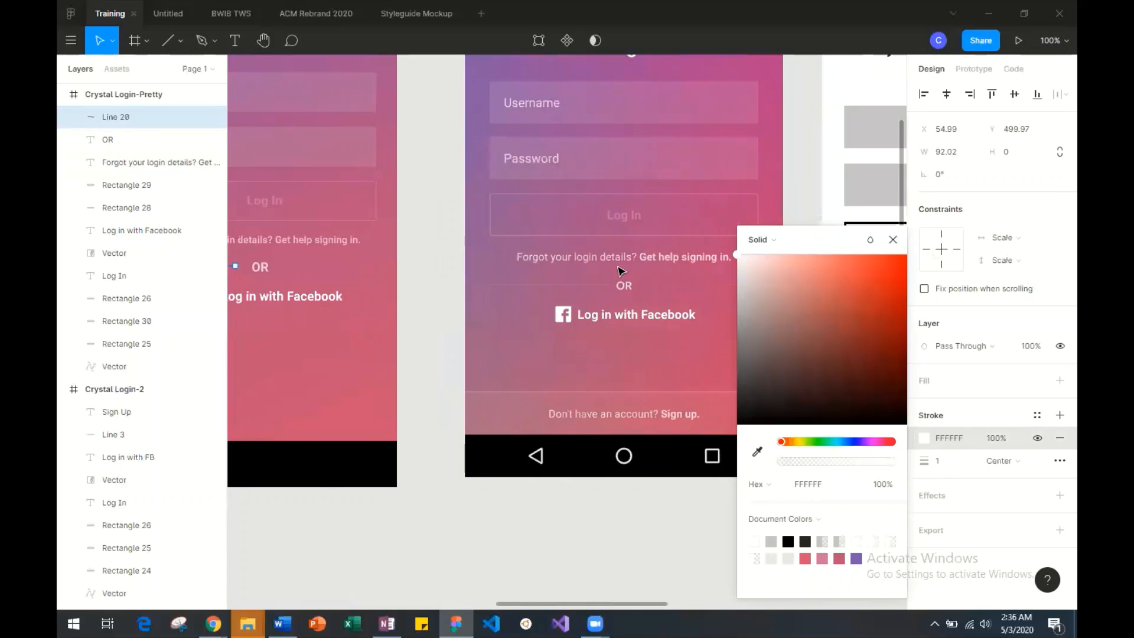
scroll(618, 267, left, 1)
drag(857, 464, 796, 473)
click(334, 354)
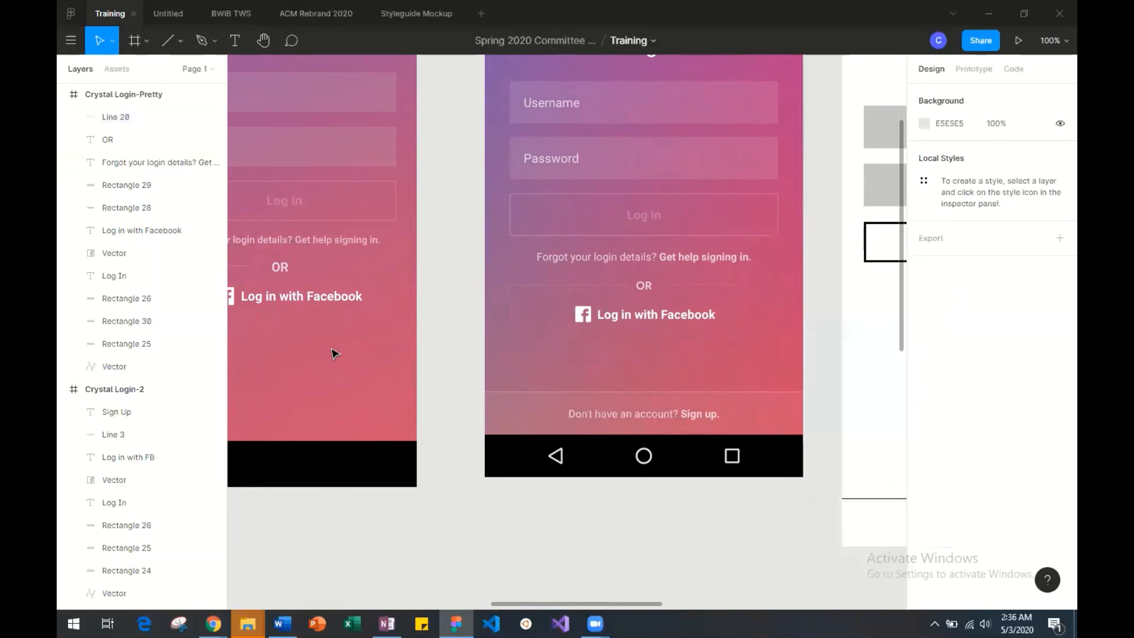
Move the divider line closer to OR, level with the text at Y 501, and scale it outward to a length of about 140.
scroll(331, 352, left, 7)
click(358, 267)
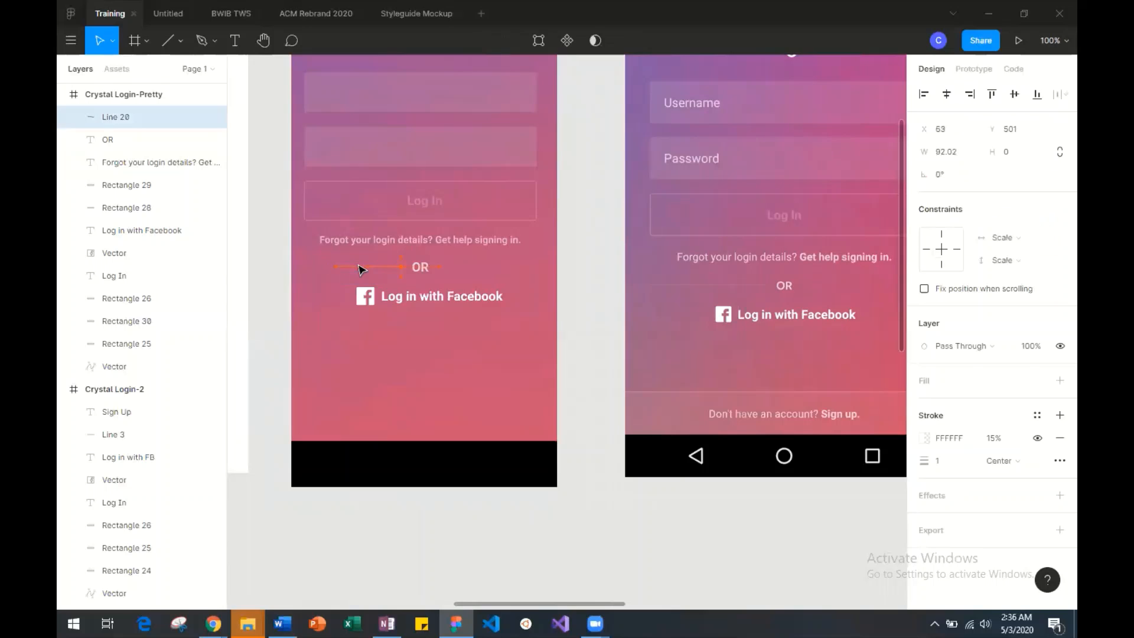
drag(358, 266, 367, 270)
click(402, 335)
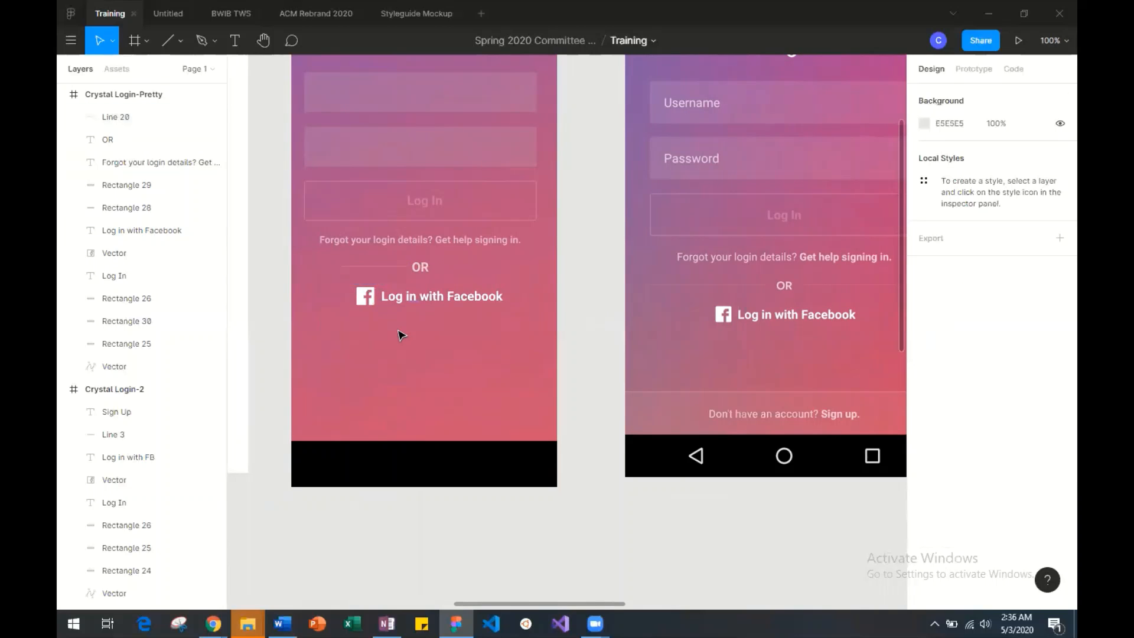
click(354, 266)
key(k)
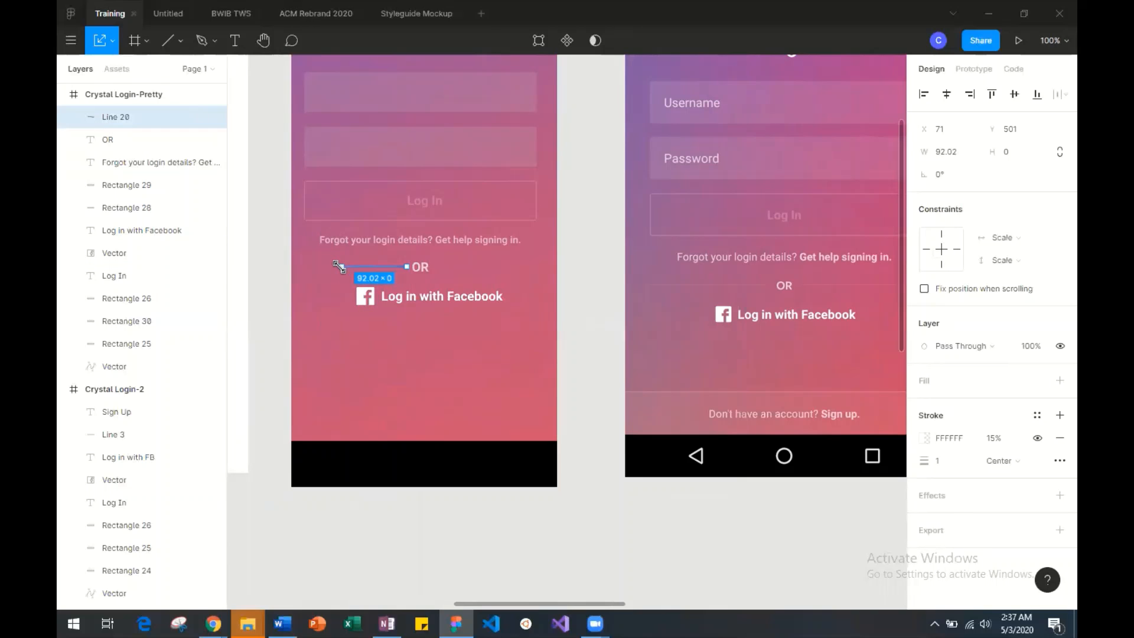
drag(344, 266, 306, 268)
click(317, 334)
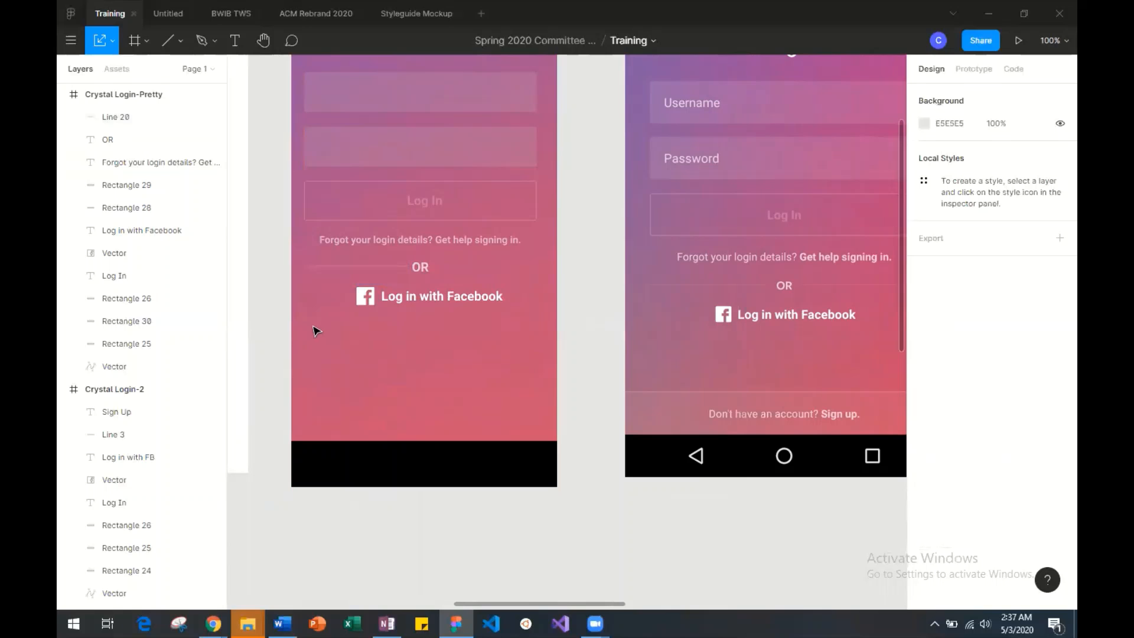
Duplicate the divider line and place the copy on the right side of OR at about X 209, Y 501.
click(358, 267)
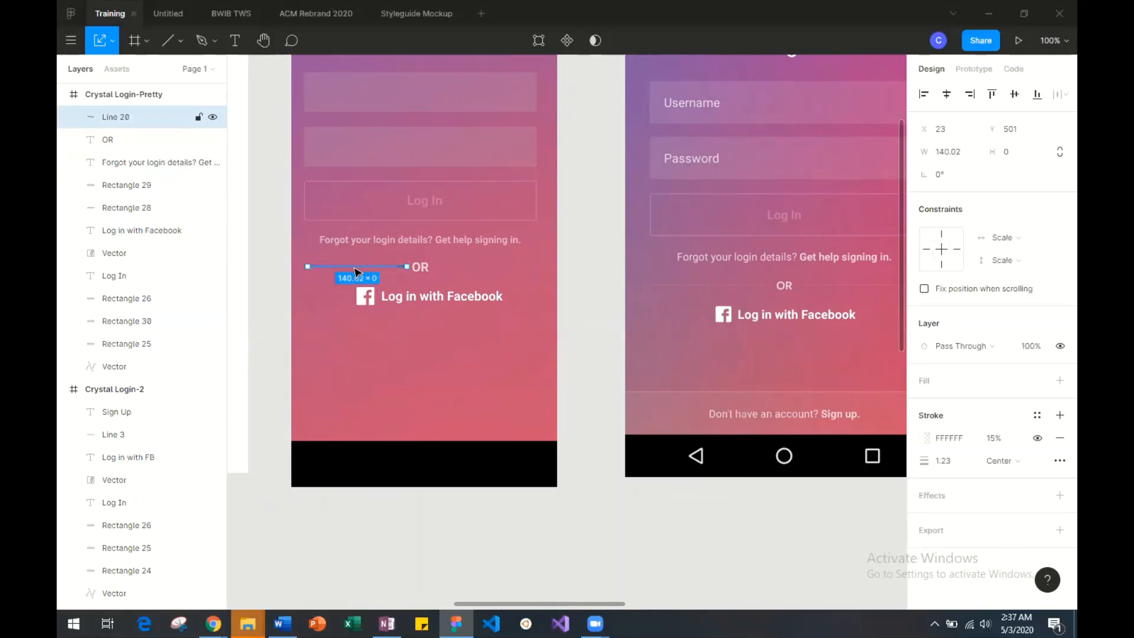
key(ctrl+c)
key(ctrl+v)
drag(373, 269, 487, 269)
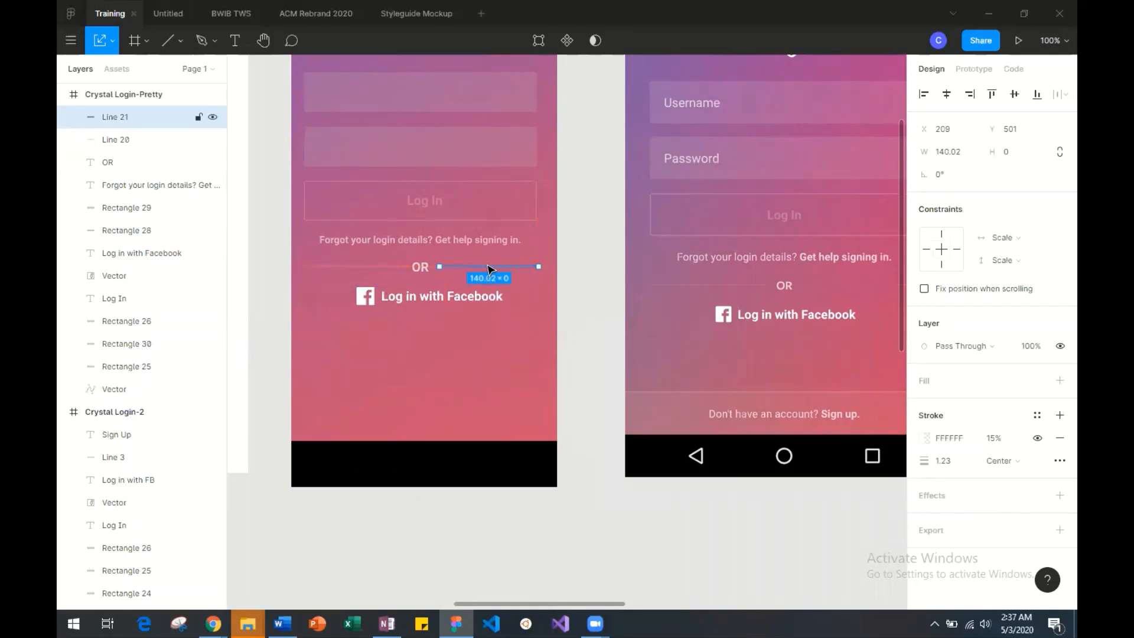
click(446, 289)
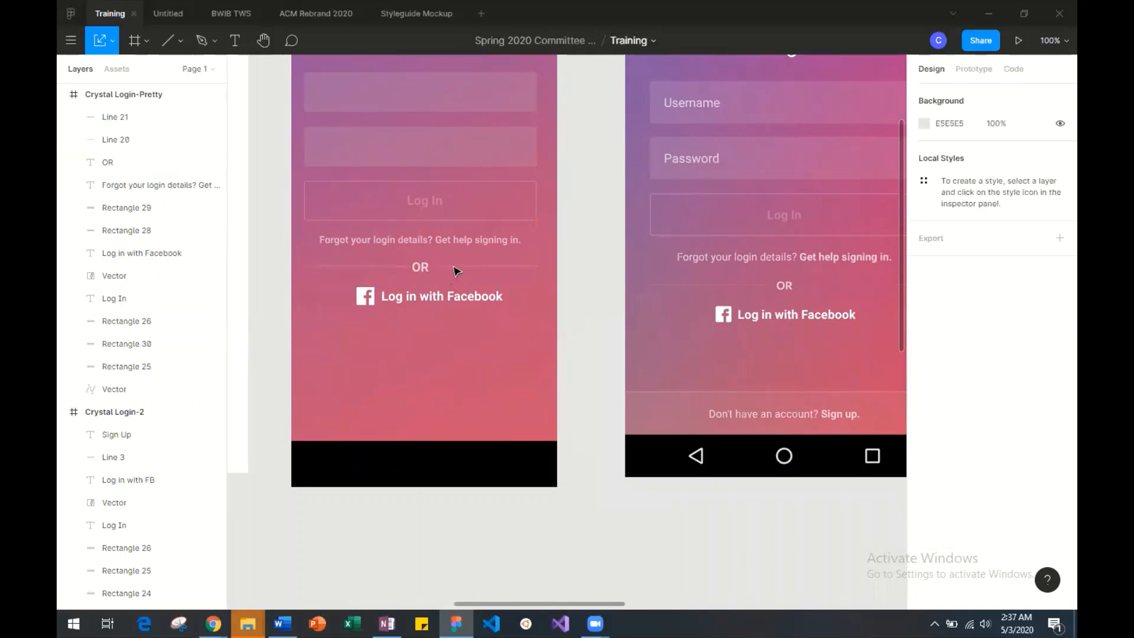
Adjust both divider lines horizontally for even gaps around OR, moving the left one to about X 18.
click(458, 269)
drag(458, 269, 457, 270)
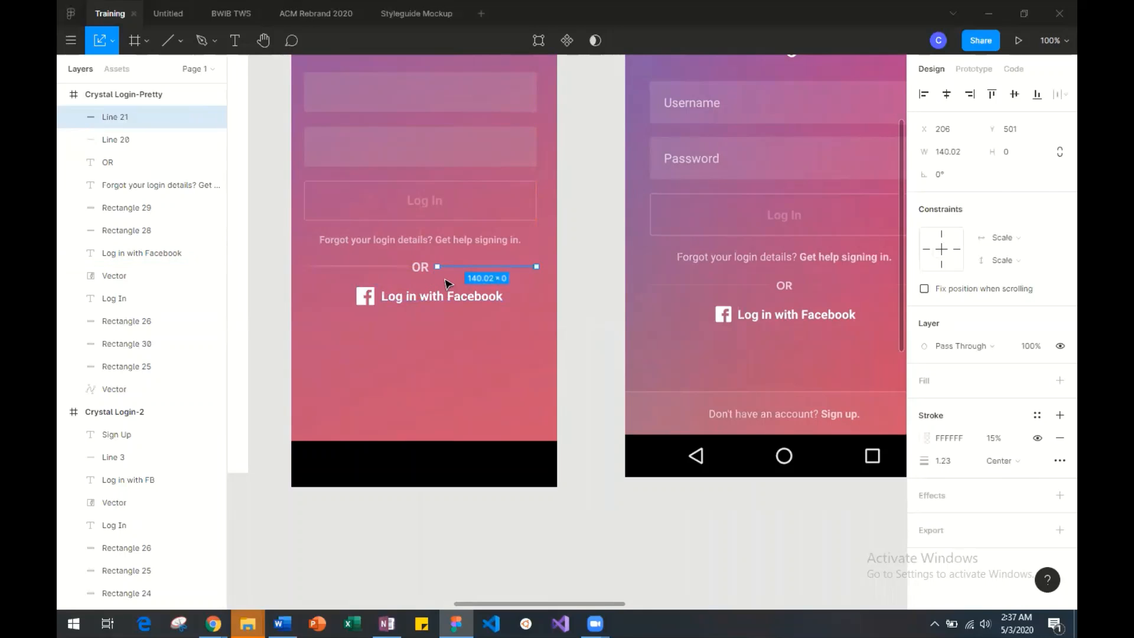
click(450, 284)
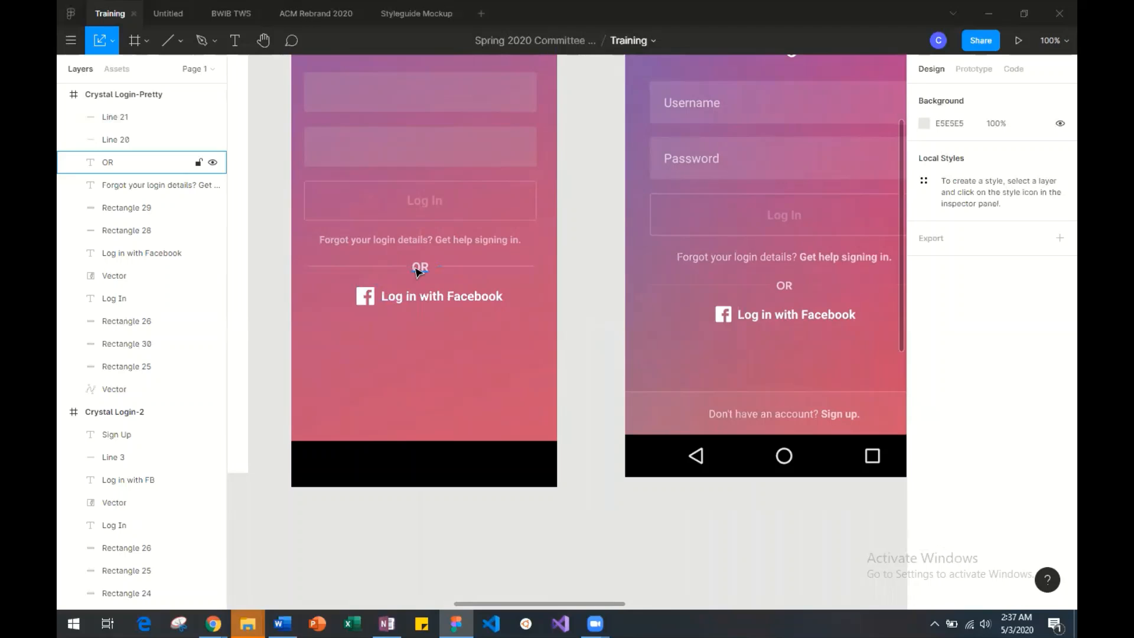
click(462, 267)
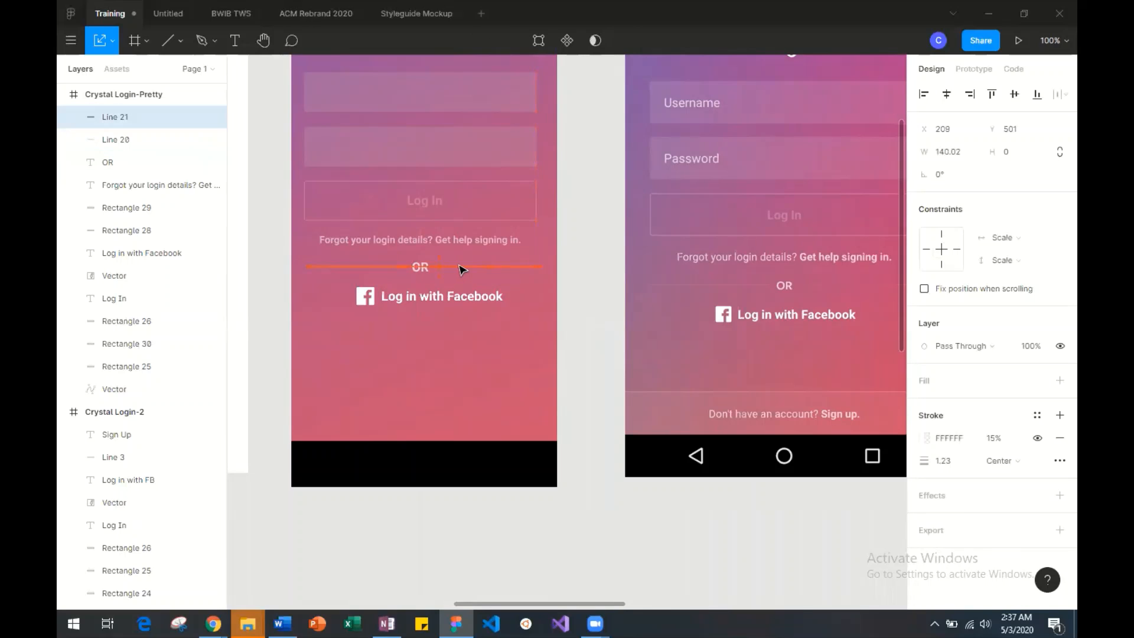
click(403, 267)
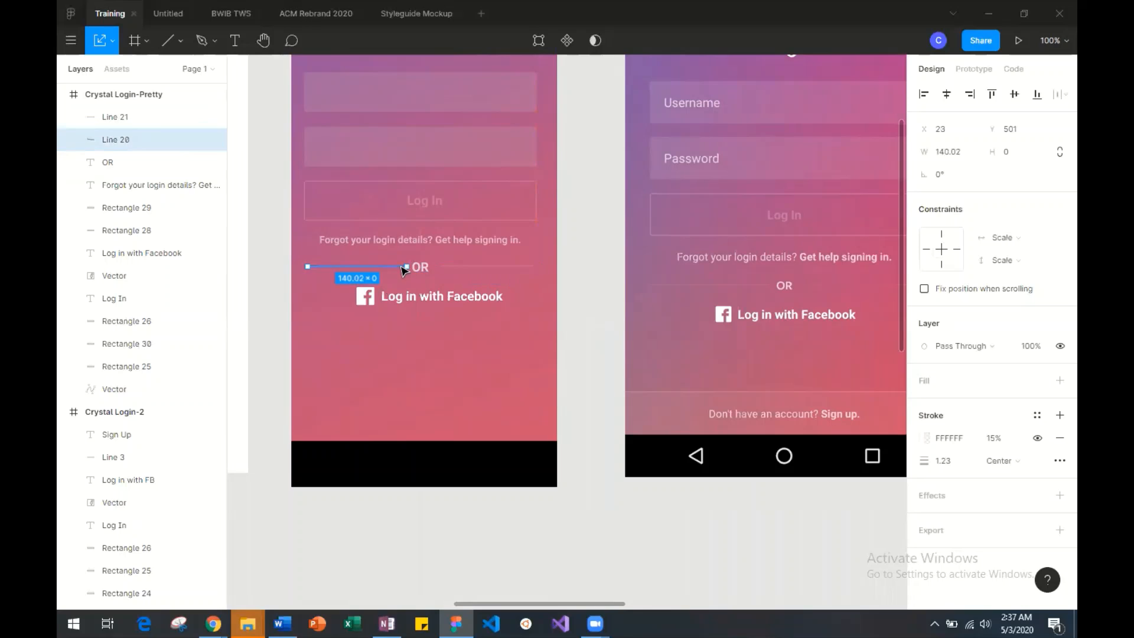
drag(399, 266, 396, 267)
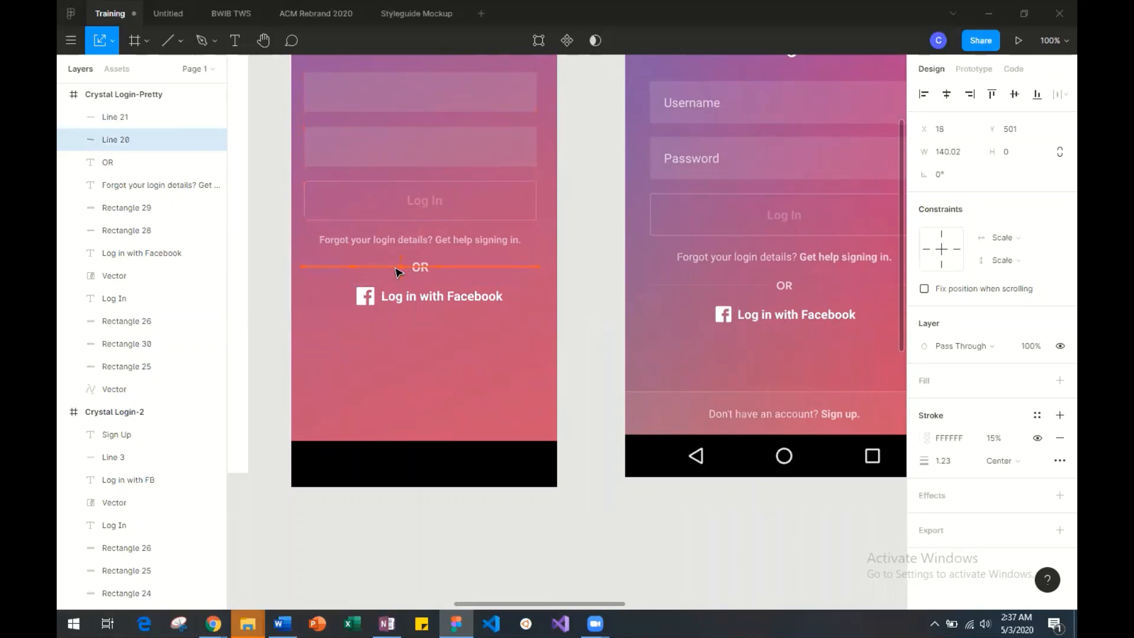
click(485, 347)
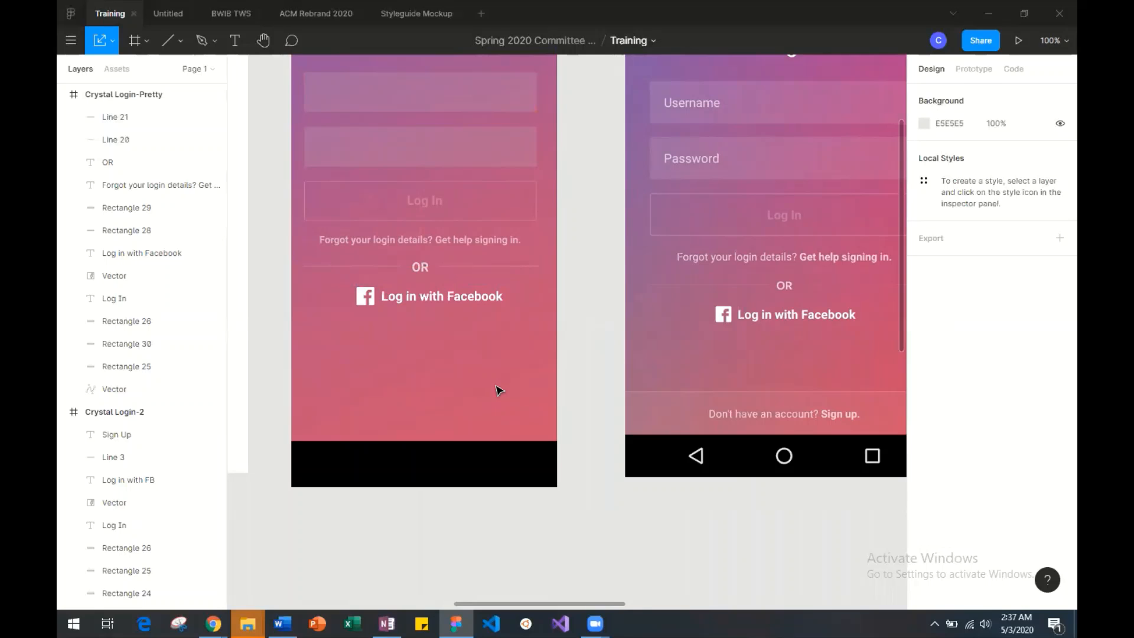
scroll(499, 390, right, 2)
scroll(499, 390, left, 2)
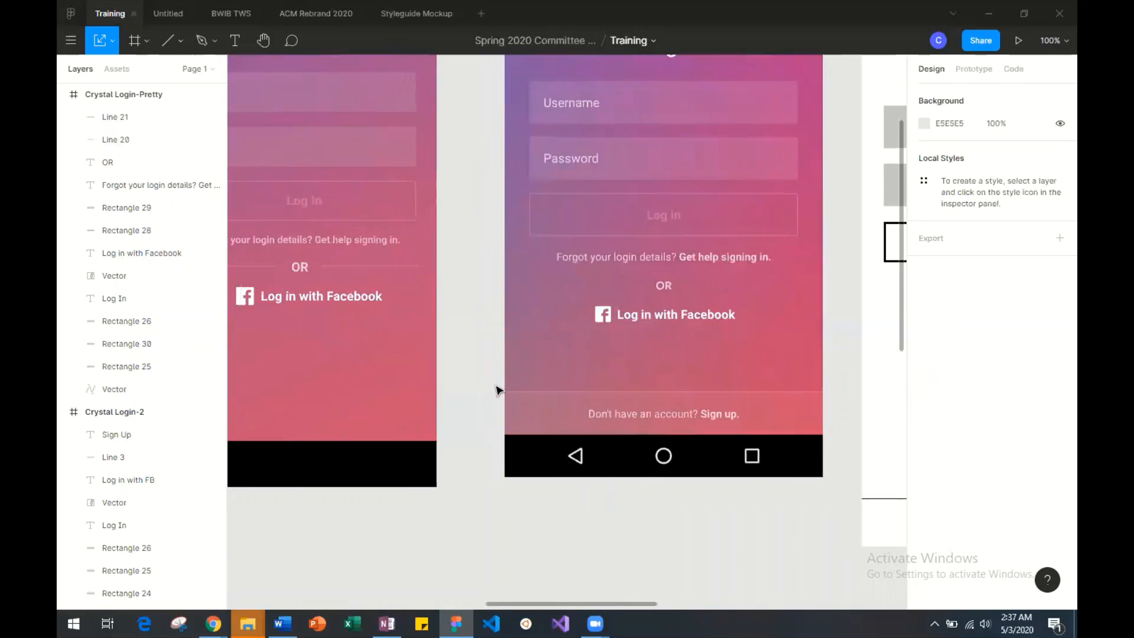
scroll(499, 390, up, 3)
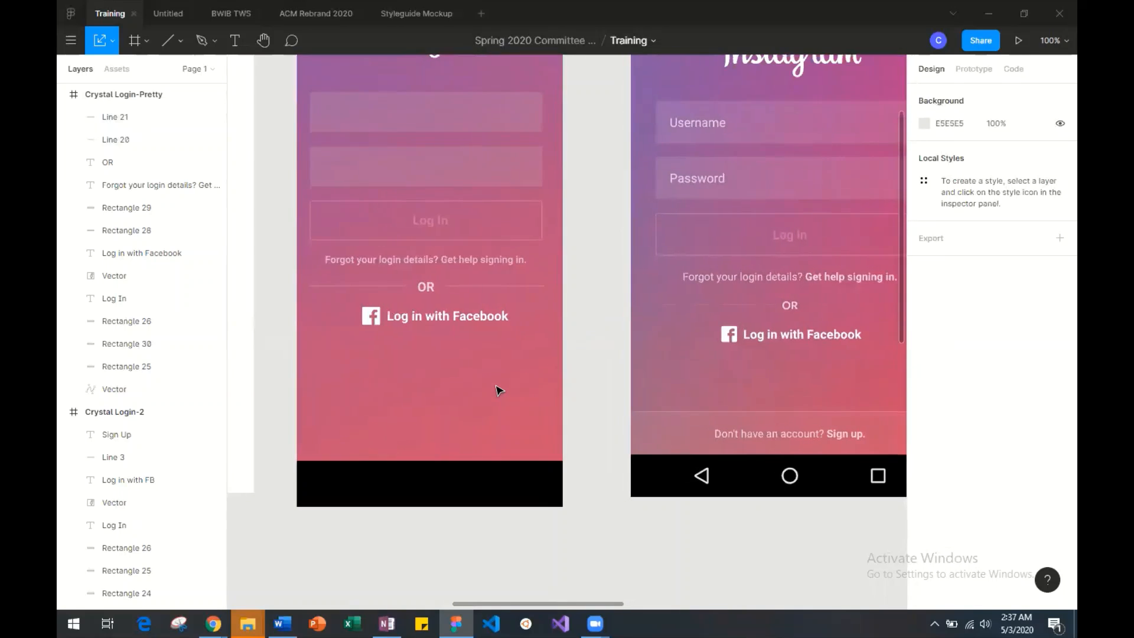
scroll(499, 391, down, 3)
scroll(499, 390, up, 5)
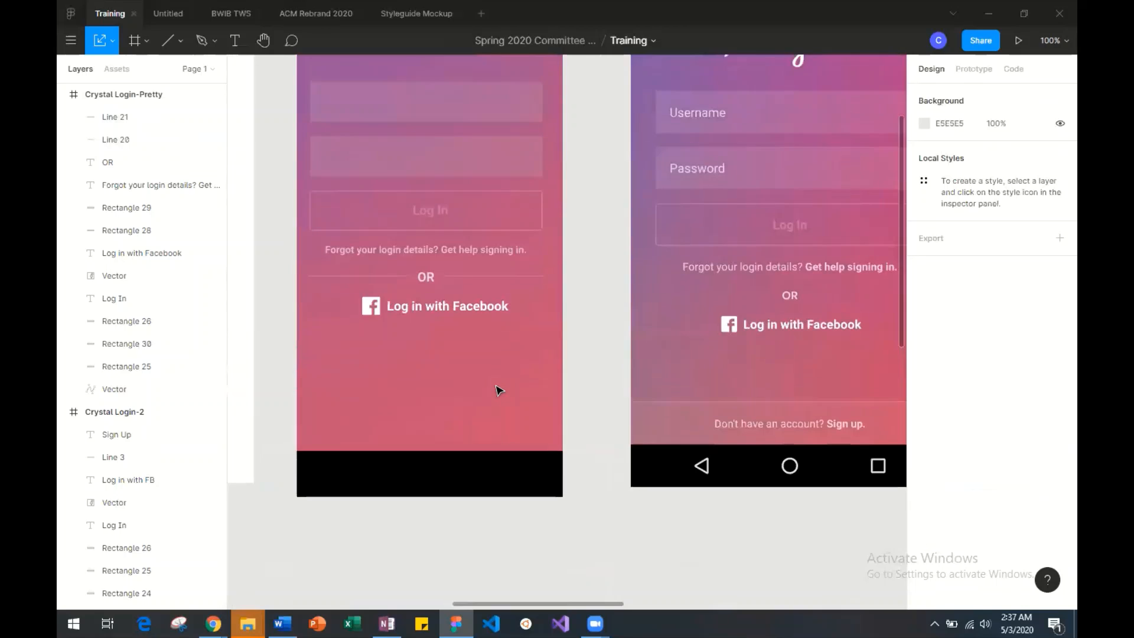
Add a text box of about 262 × 46 over the upper input field reading "Username".
scroll(499, 390, right, 1)
scroll(499, 390, down, 2)
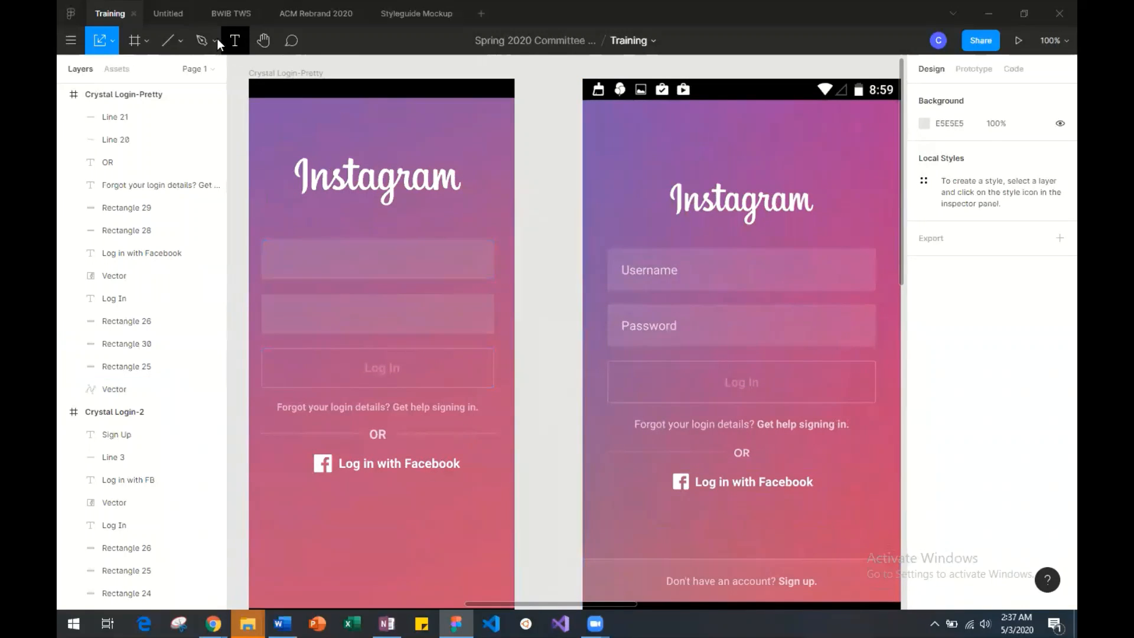
click(235, 40)
drag(274, 246, 463, 281)
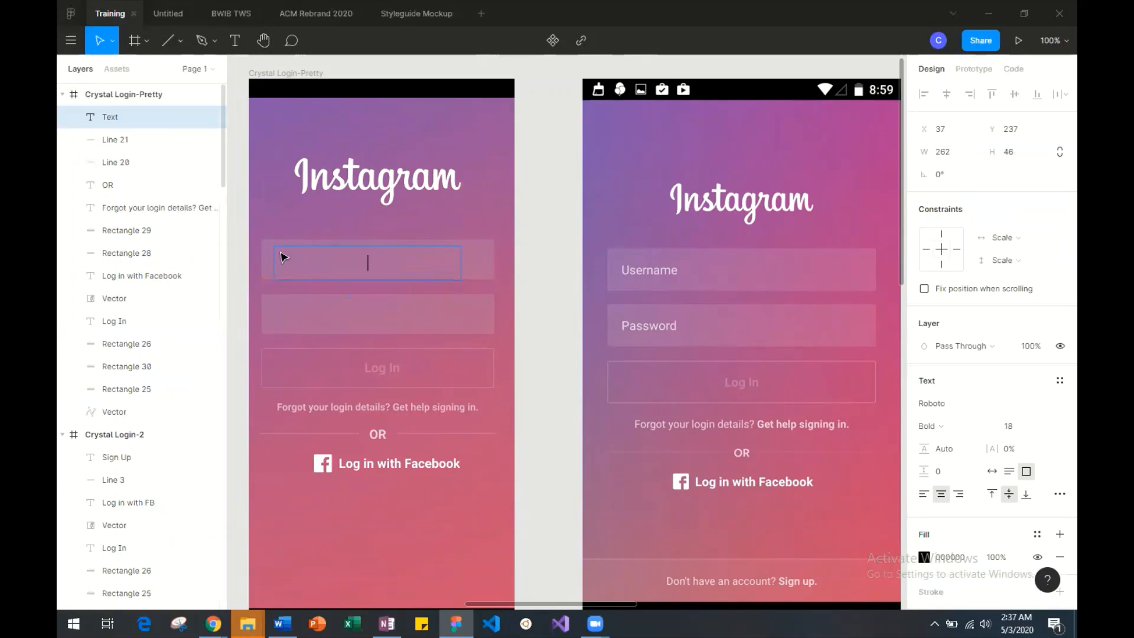
text(Username)
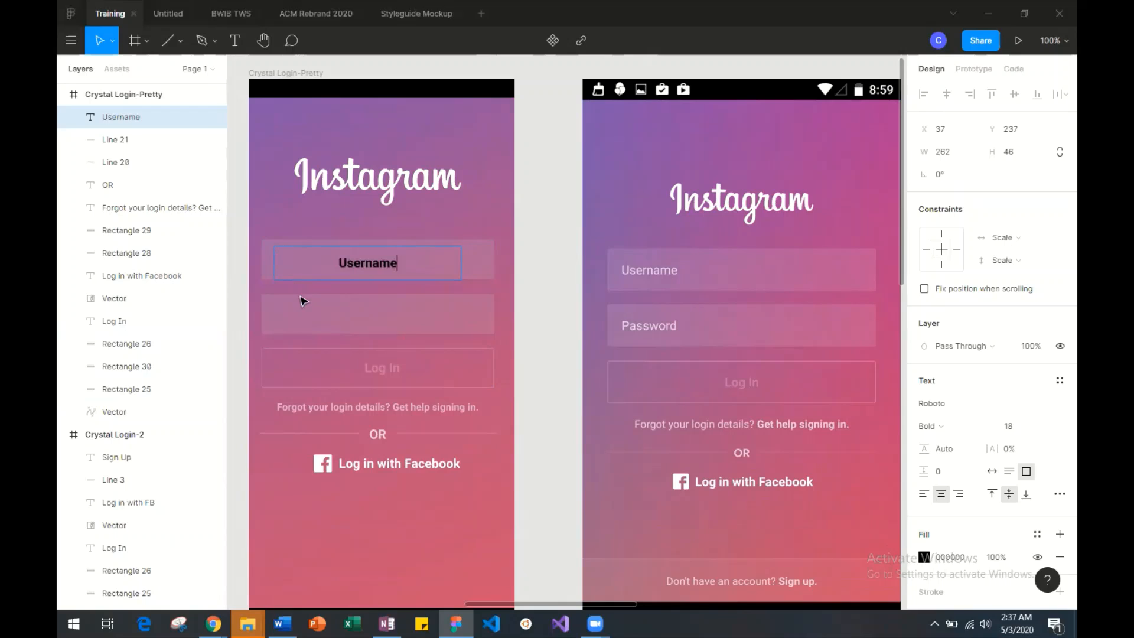
key(Escape)
Enlarge the Username text box to about 266 × 56 at X 33, Y 227, and left-align its text.
drag(270, 242, 269, 237)
double_click(372, 263)
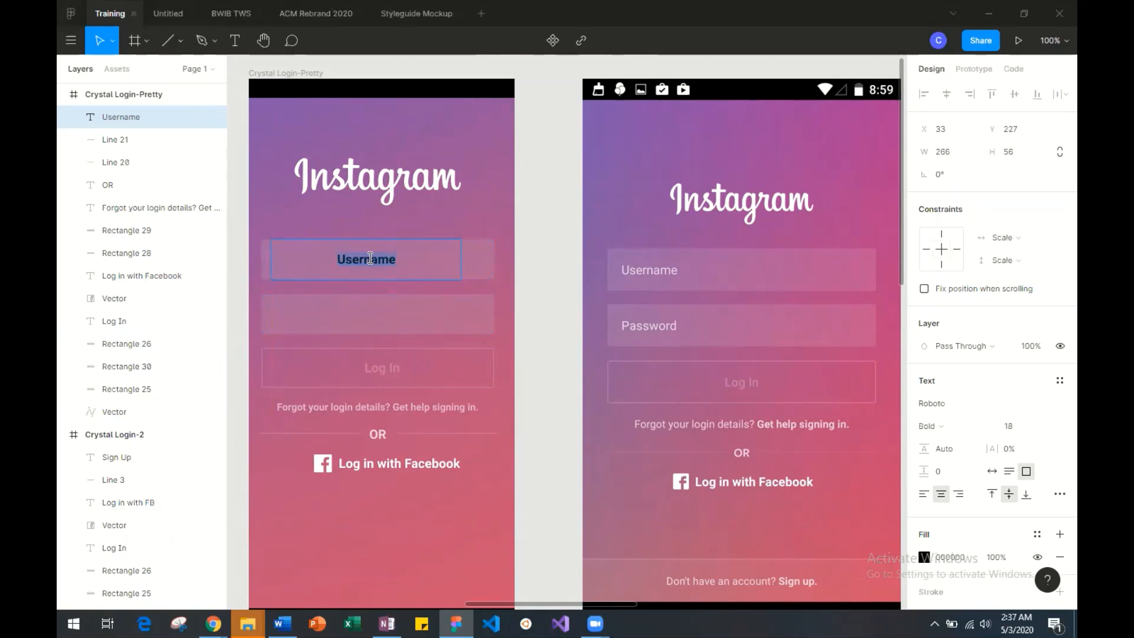
click(925, 494)
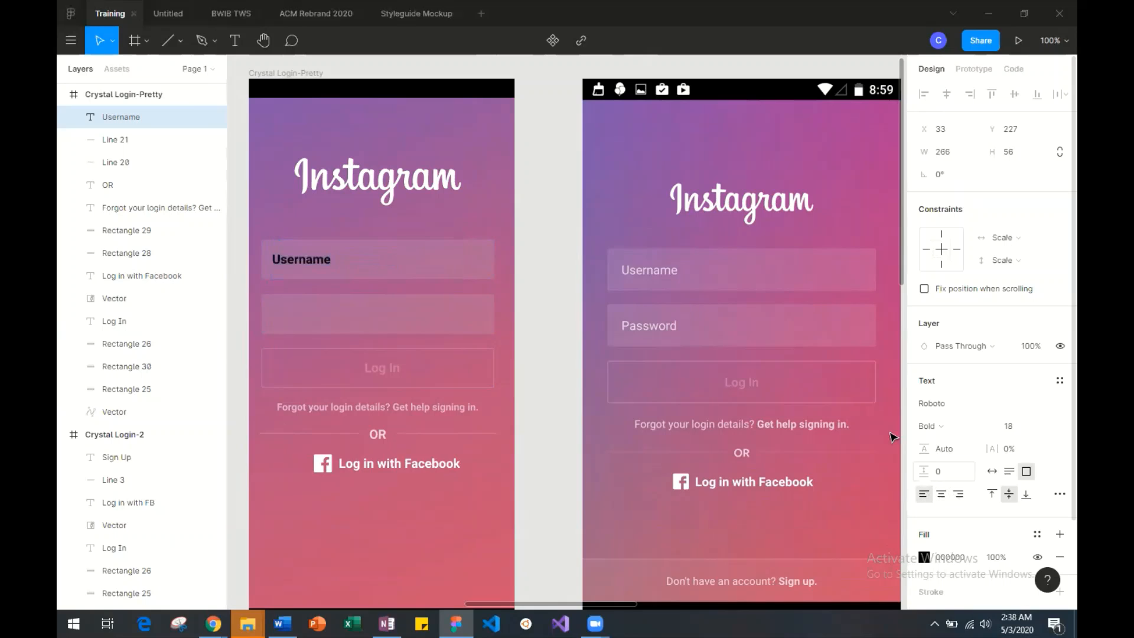
Set the Username text's fill to white (FFFFFF) at 60% opacity and its font weight to Regular.
click(925, 557)
drag(781, 288, 720, 237)
mouse_move(853, 460)
mouse_down()
mouse_move(808, 456)
mouse_move(831, 460)
mouse_up()
click(940, 426)
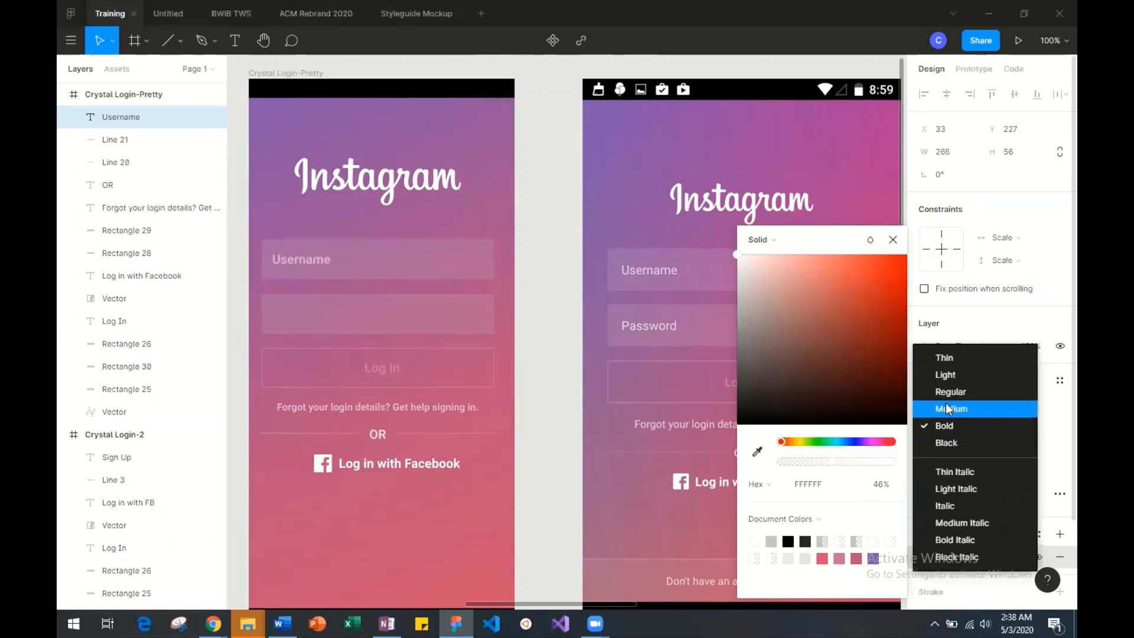
click(951, 393)
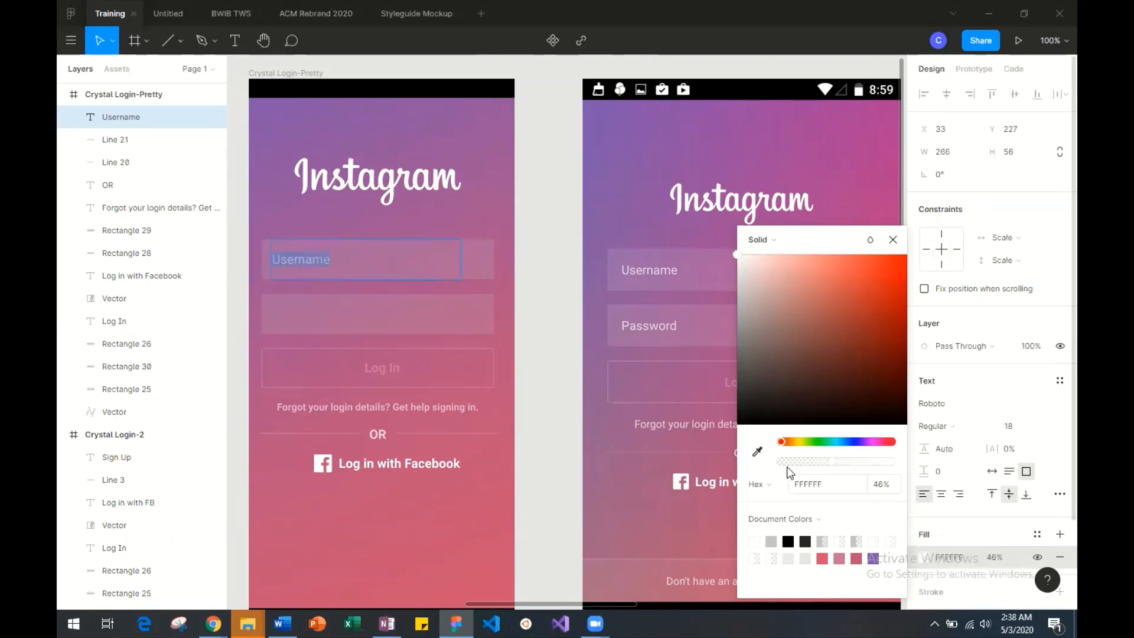
drag(833, 461, 855, 467)
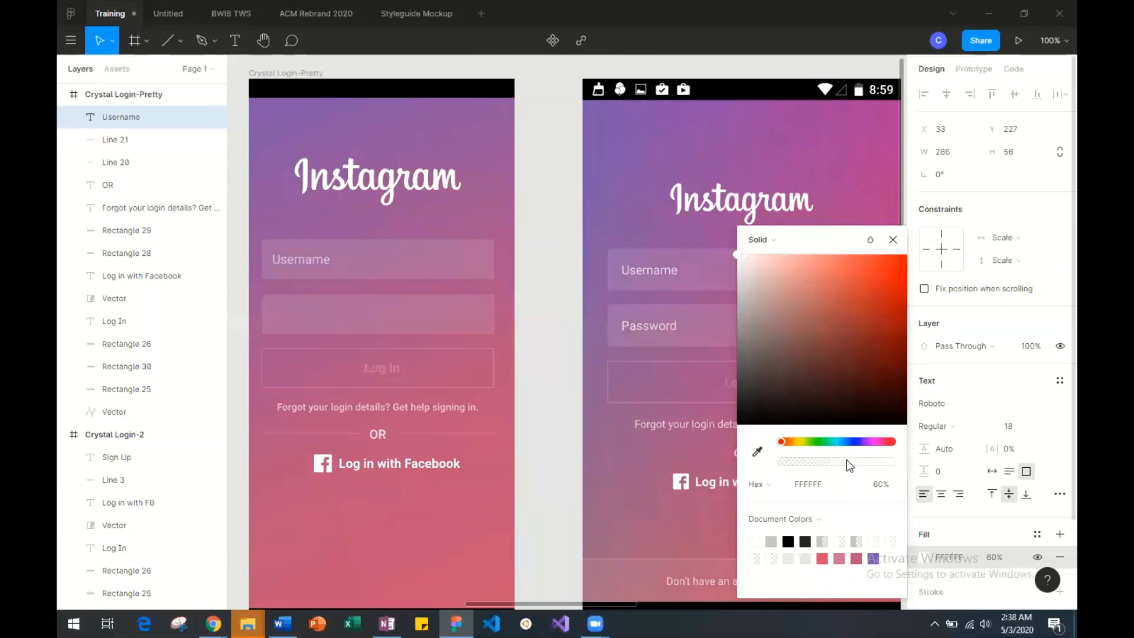
click(348, 229)
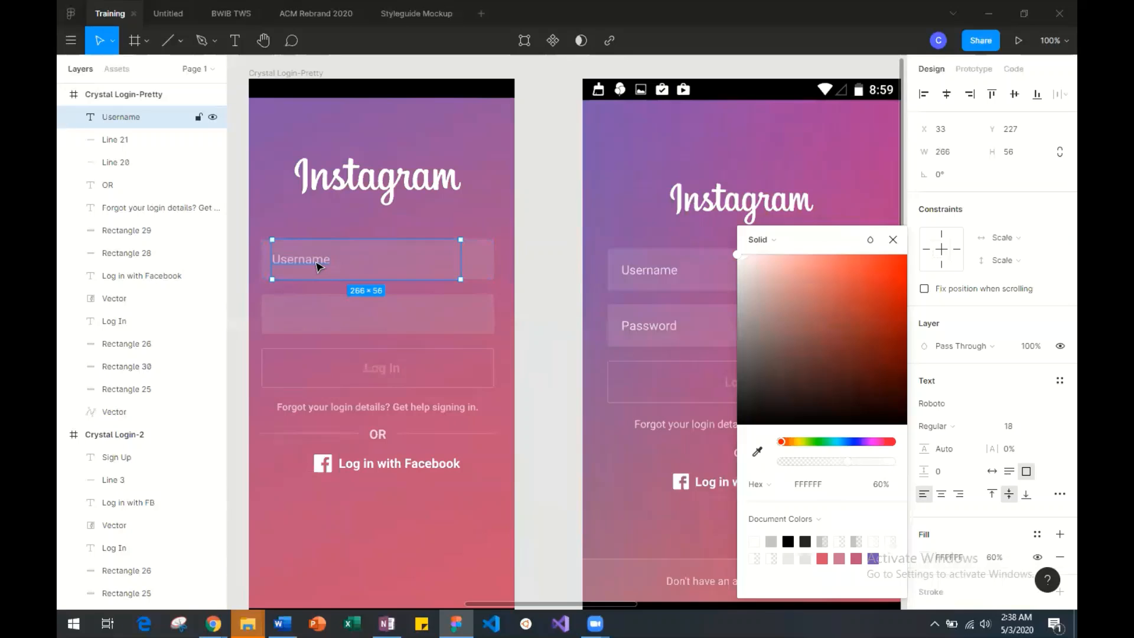
Duplicate the Username text into the lower input field at X 33, Y 304, and change the copy to "Password".
key(ctrl+v)
drag(318, 266, 318, 314)
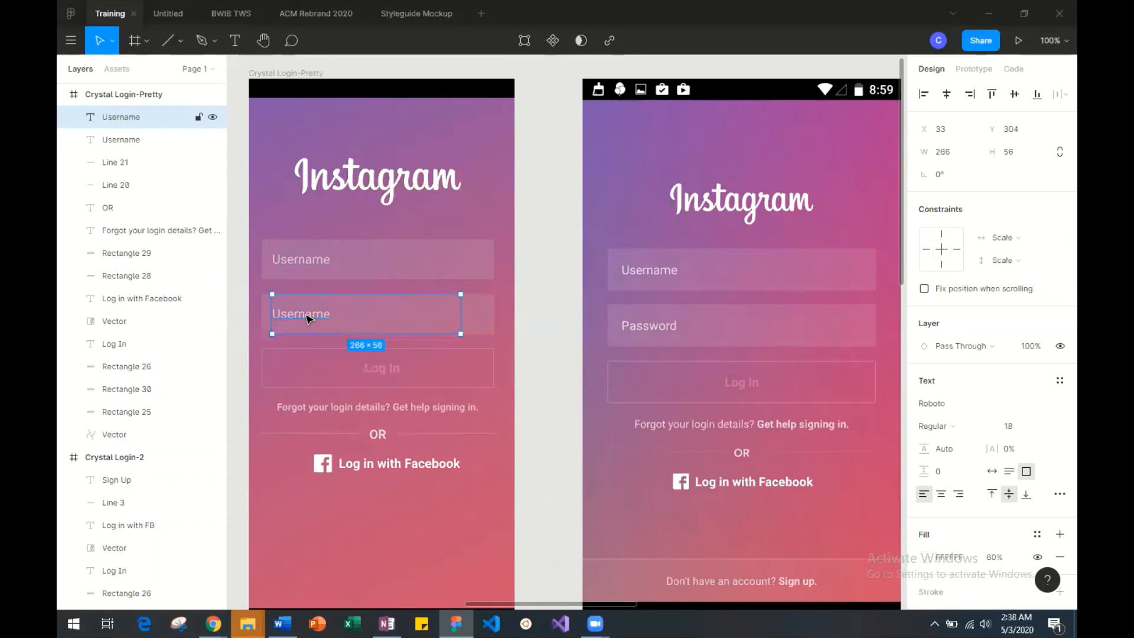
double_click(306, 319)
text(Password)
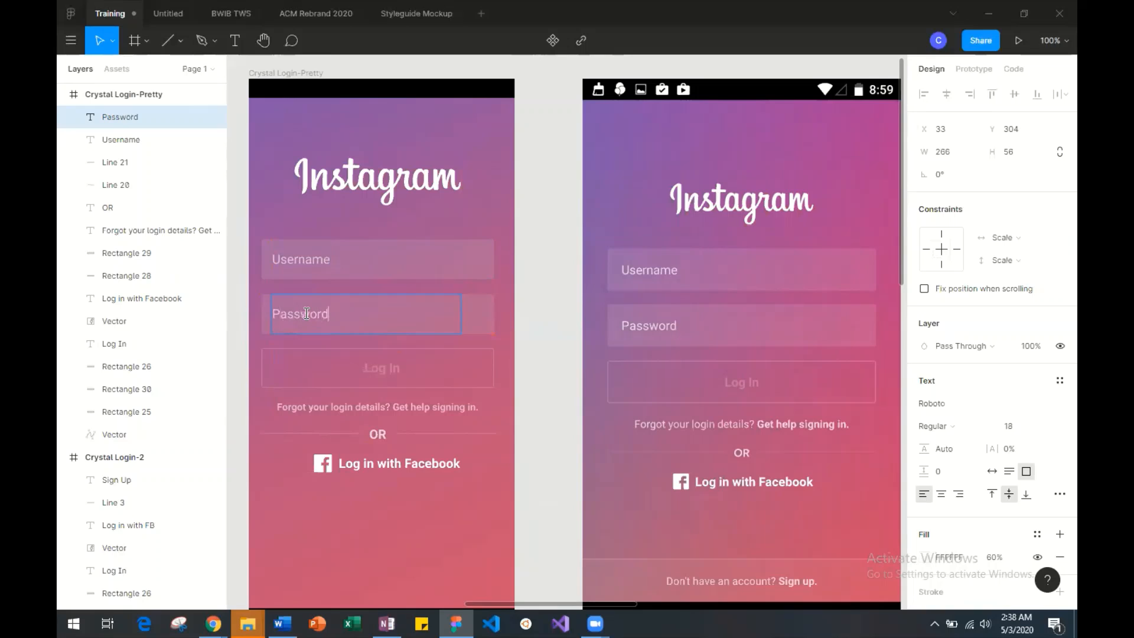
key(Escape)
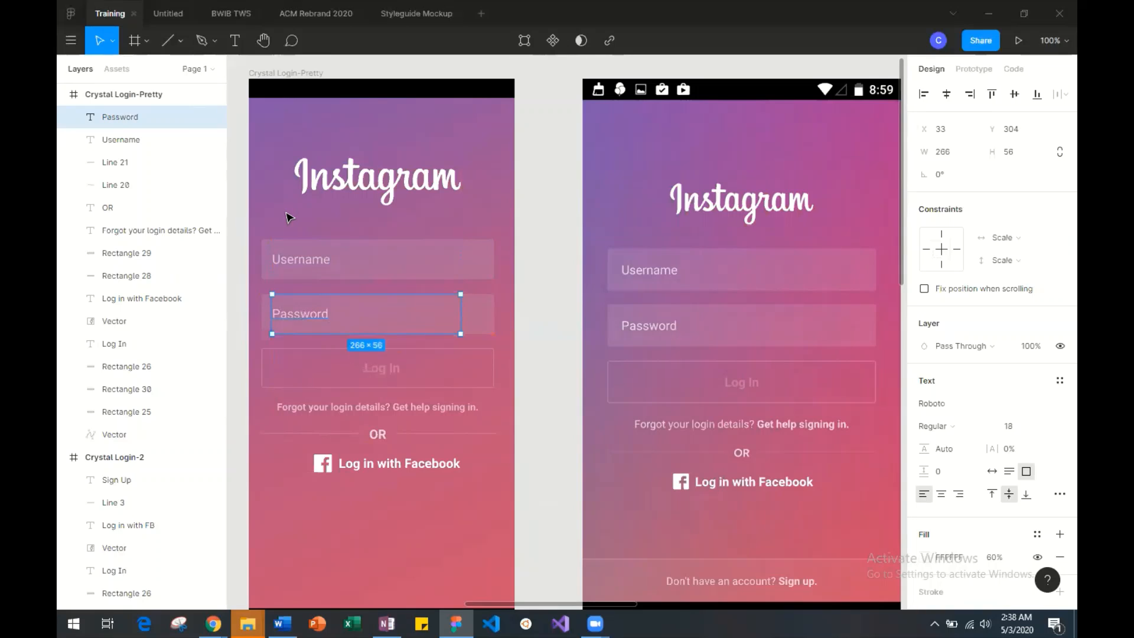
key(Escape)
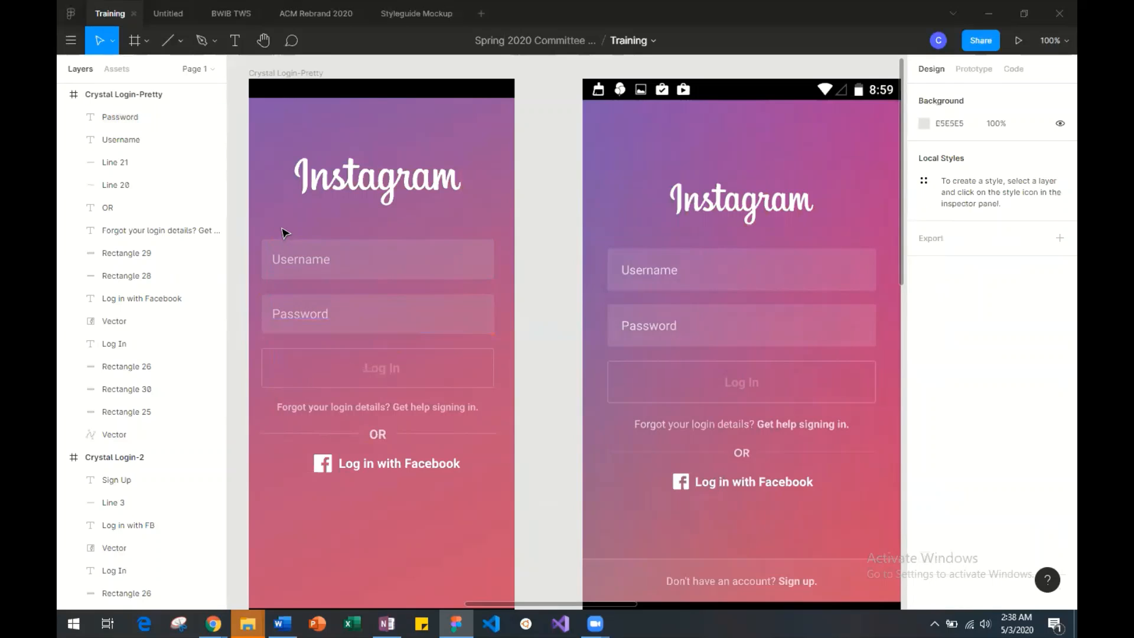
Draw a full-width rectangle of about 375 × 65 at the bottom of the gradient, just above the black bar.
scroll(347, 276, down, 2)
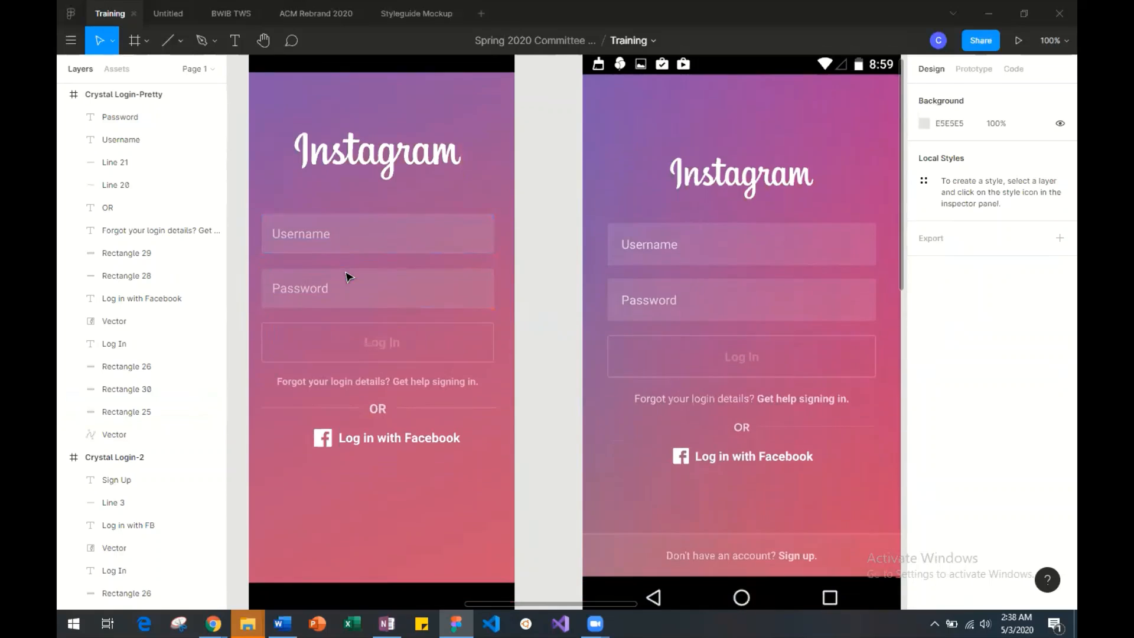
scroll(348, 276, down, 5)
scroll(347, 276, up, 3)
scroll(347, 277, up, 2)
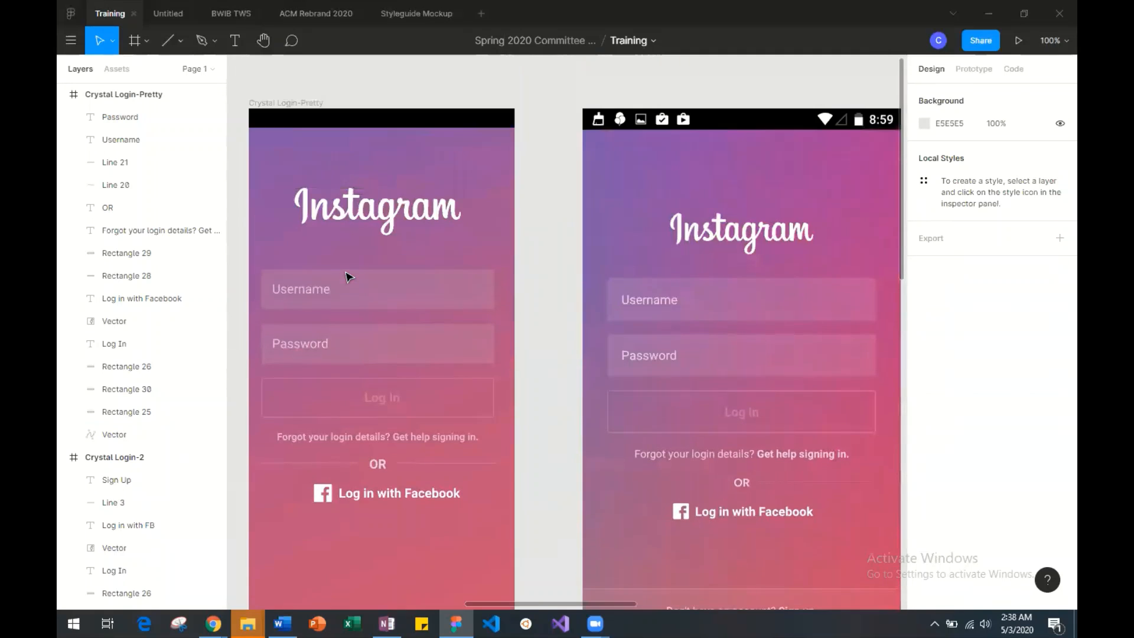
scroll(347, 276, down, 5)
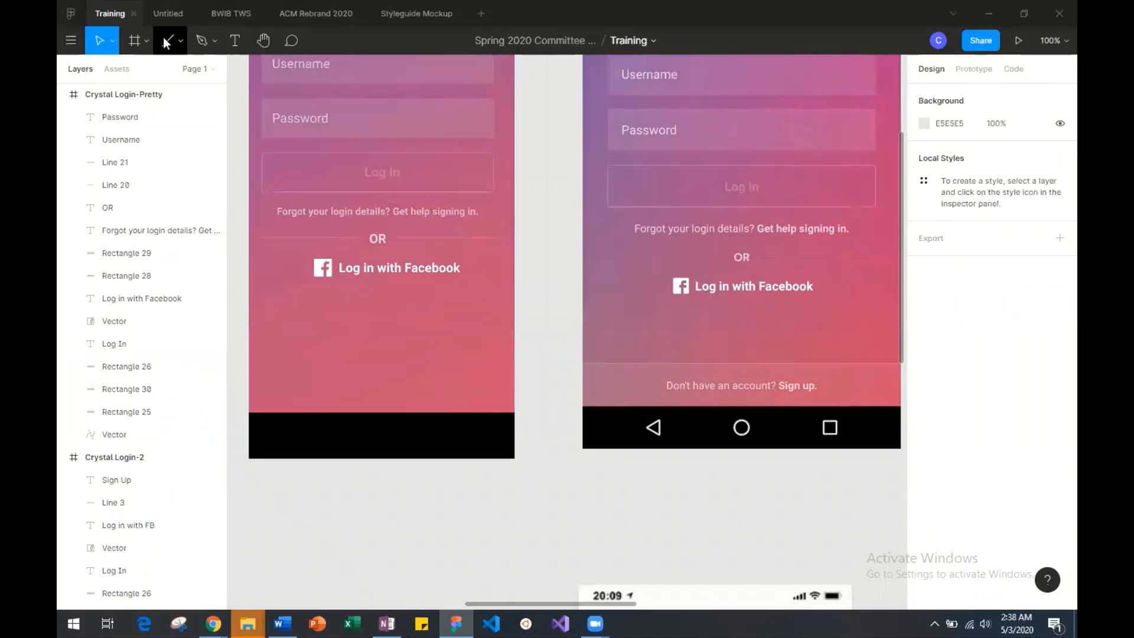
click(178, 39)
click(179, 71)
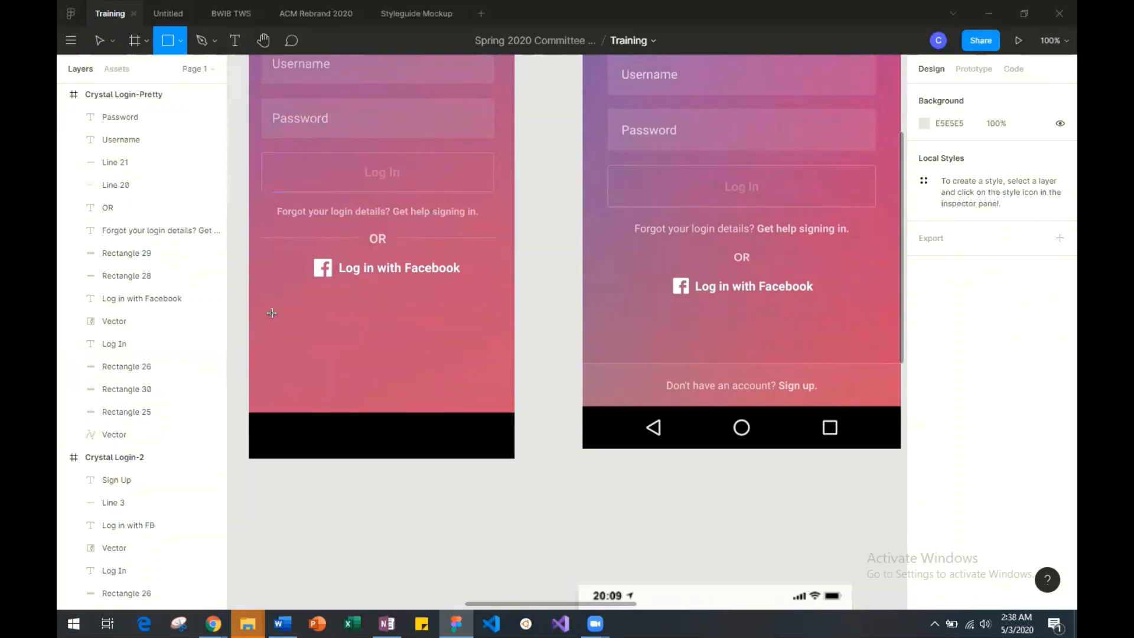
drag(252, 409, 516, 362)
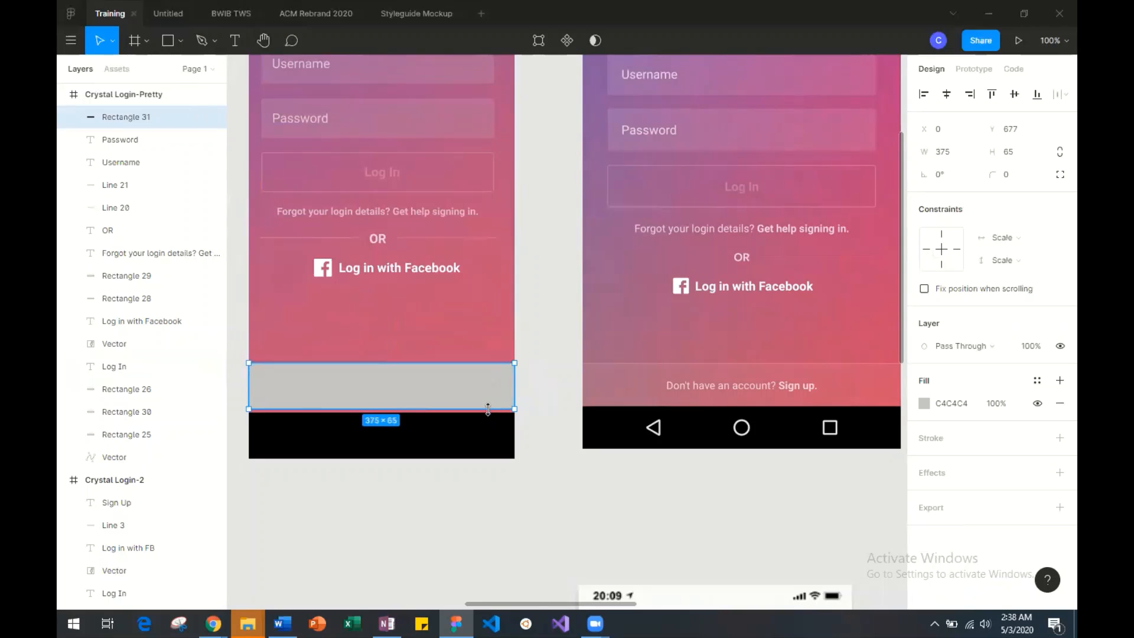
Extend the rectangle's lower edge to the black bar and lower its upper edge to Y 686, making it 61 high.
drag(488, 409, 488, 412)
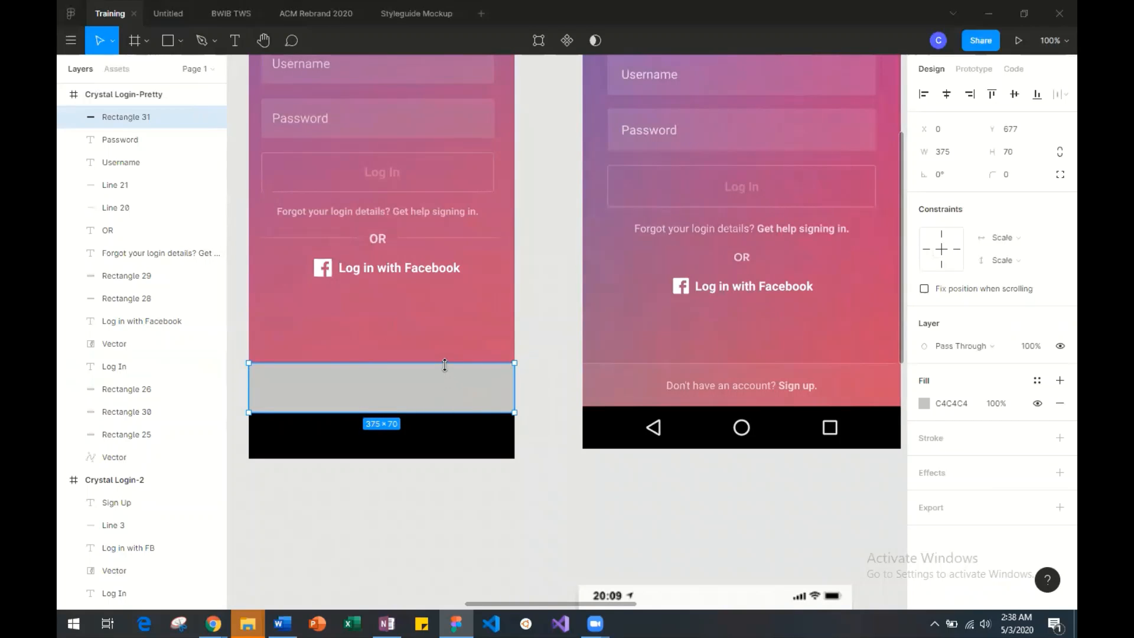
drag(444, 363, 442, 369)
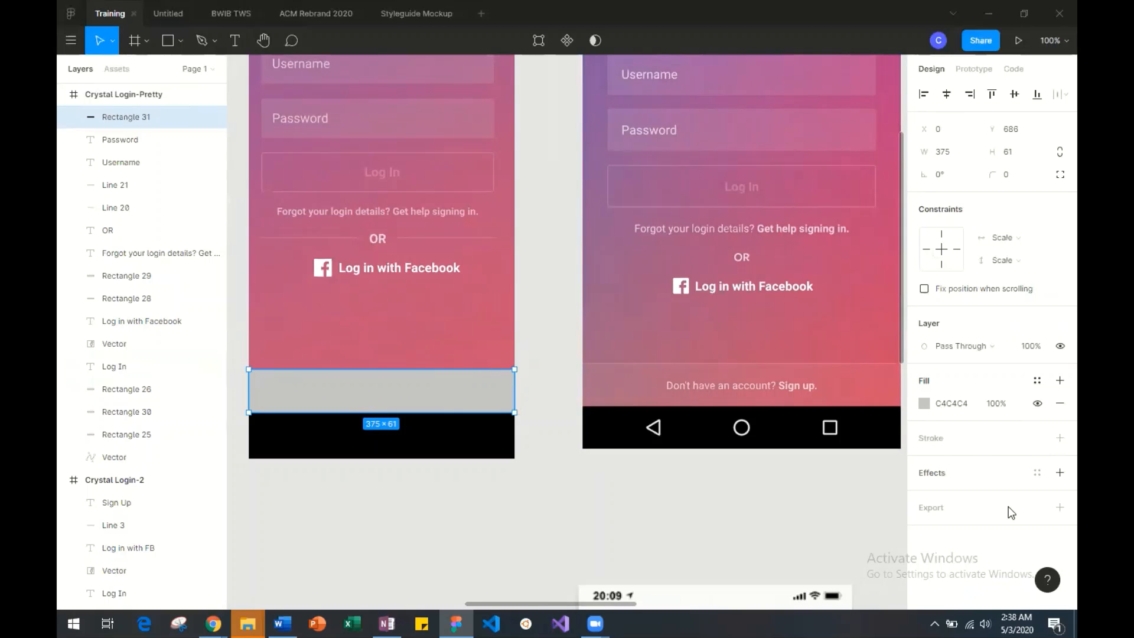
scroll(849, 418, right, 4)
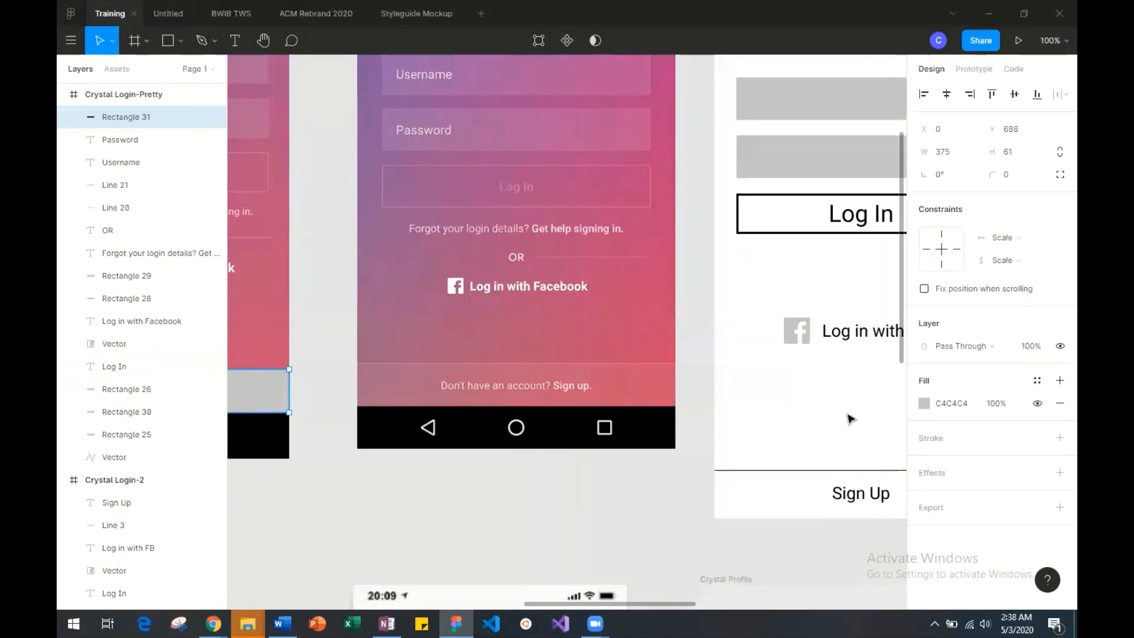
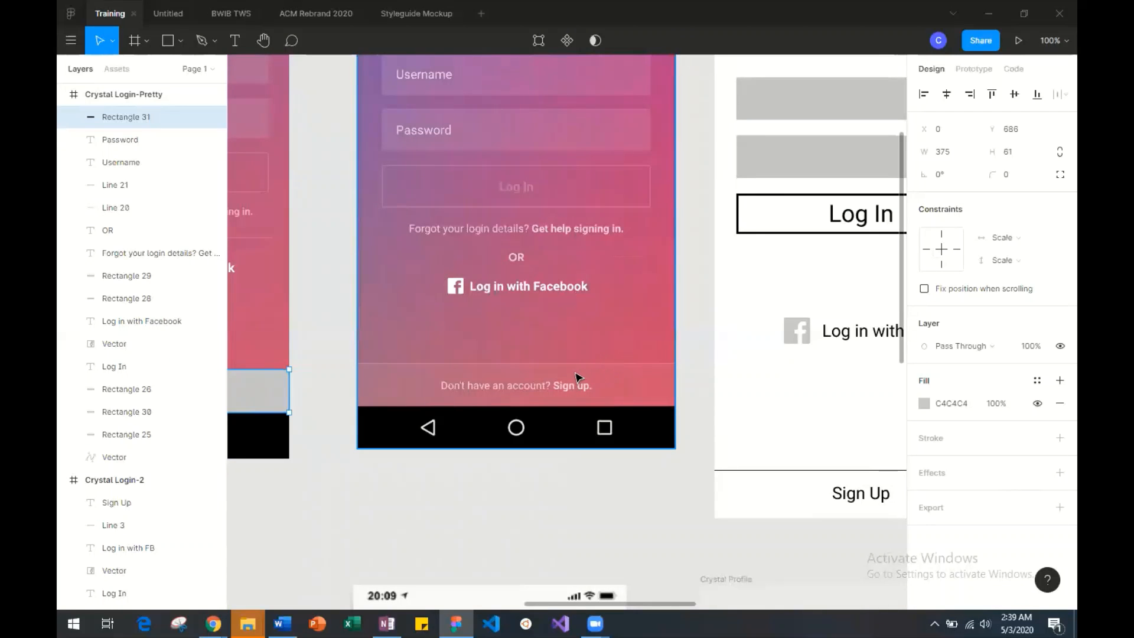
Set the bottom bar rectangle's fill to white (FFFFFF) at 11% opacity.
scroll(499, 356, left, 5)
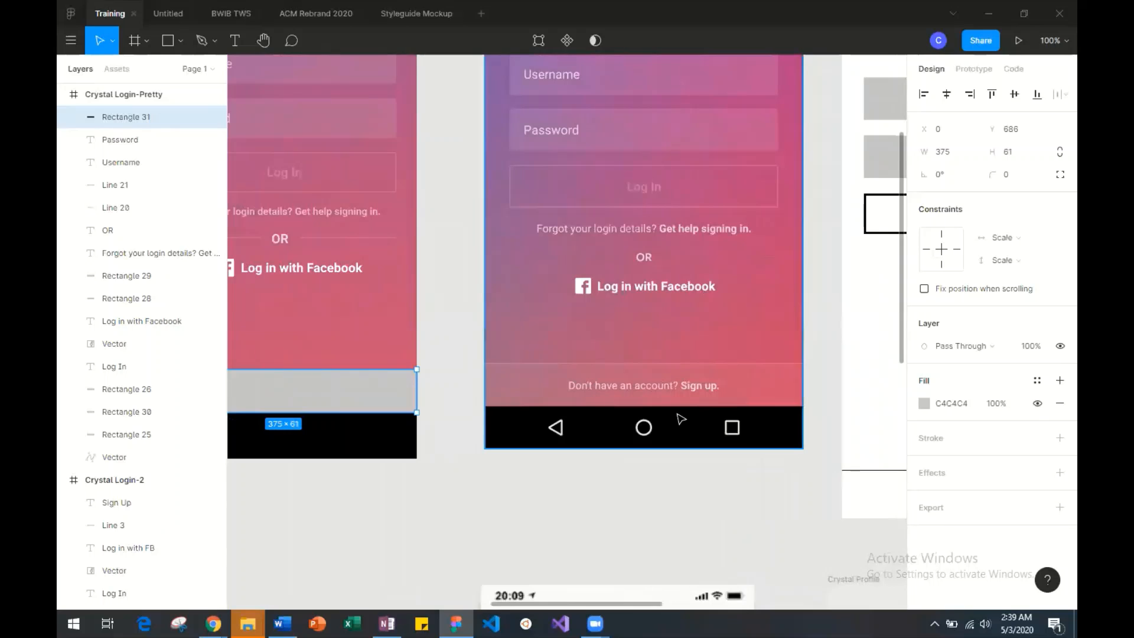
scroll(471, 417, left, 3)
scroll(465, 417, left, 3)
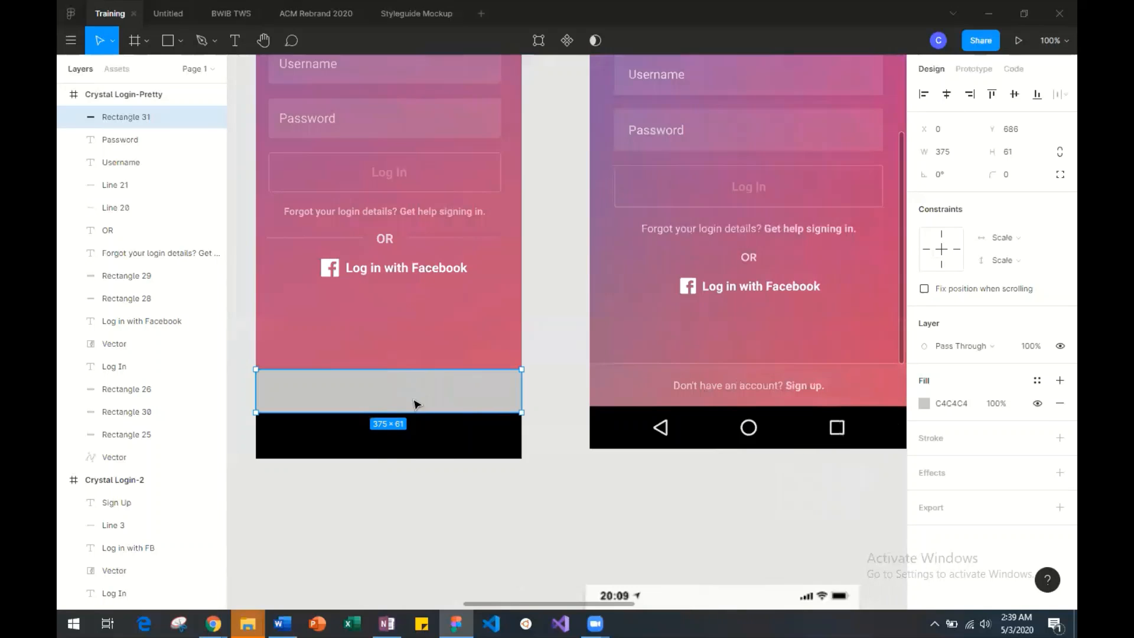
click(928, 403)
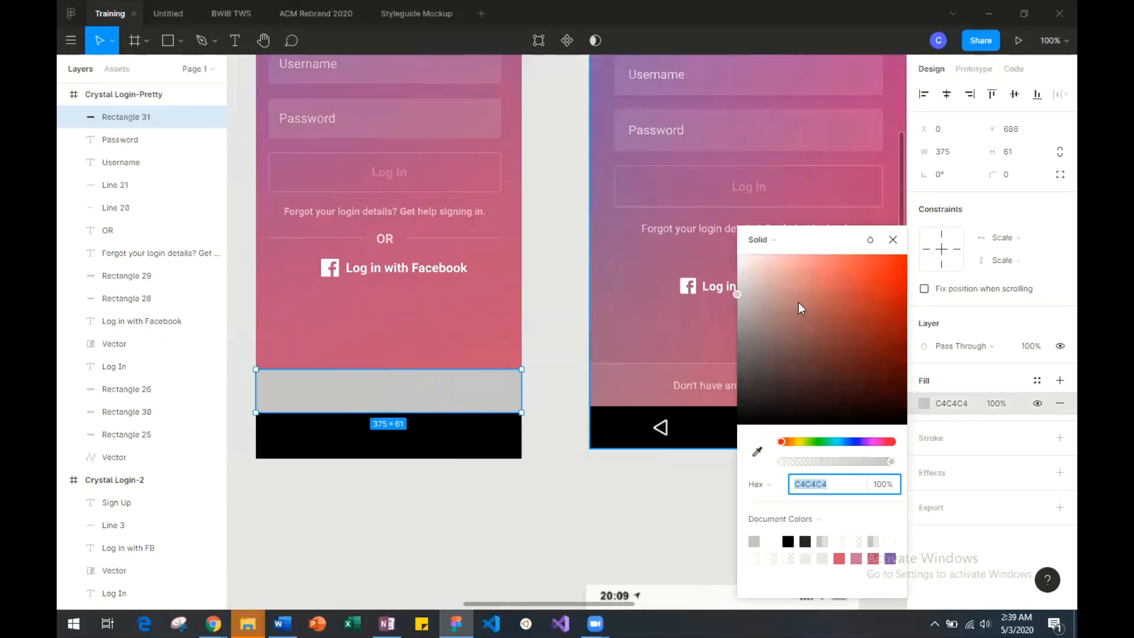
drag(791, 295, 722, 243)
drag(887, 464, 788, 456)
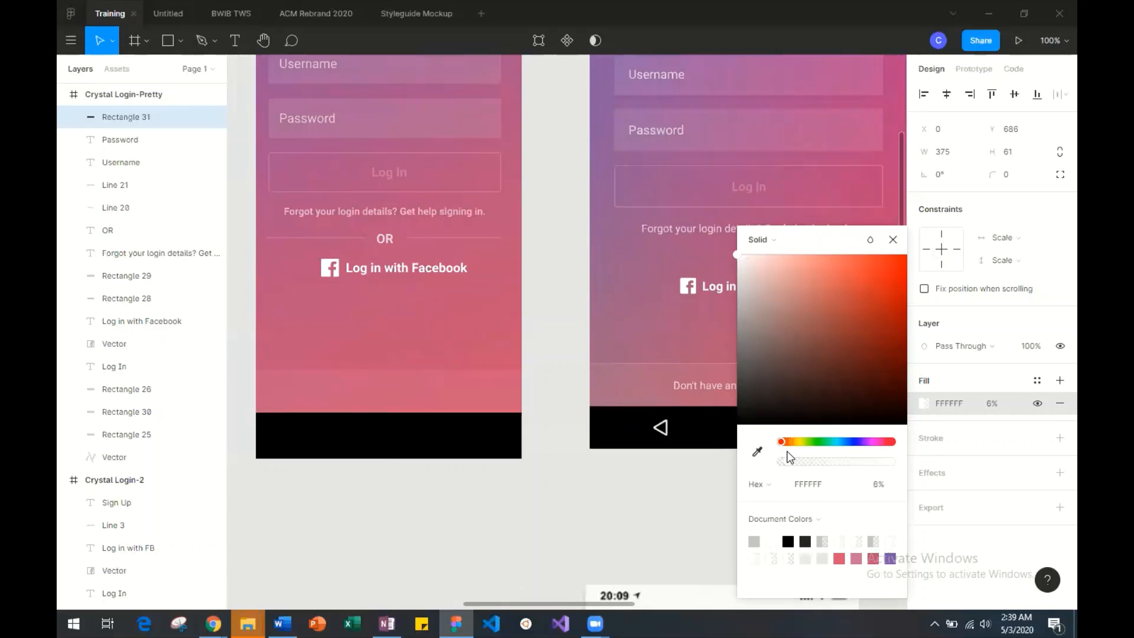
drag(790, 452, 794, 450)
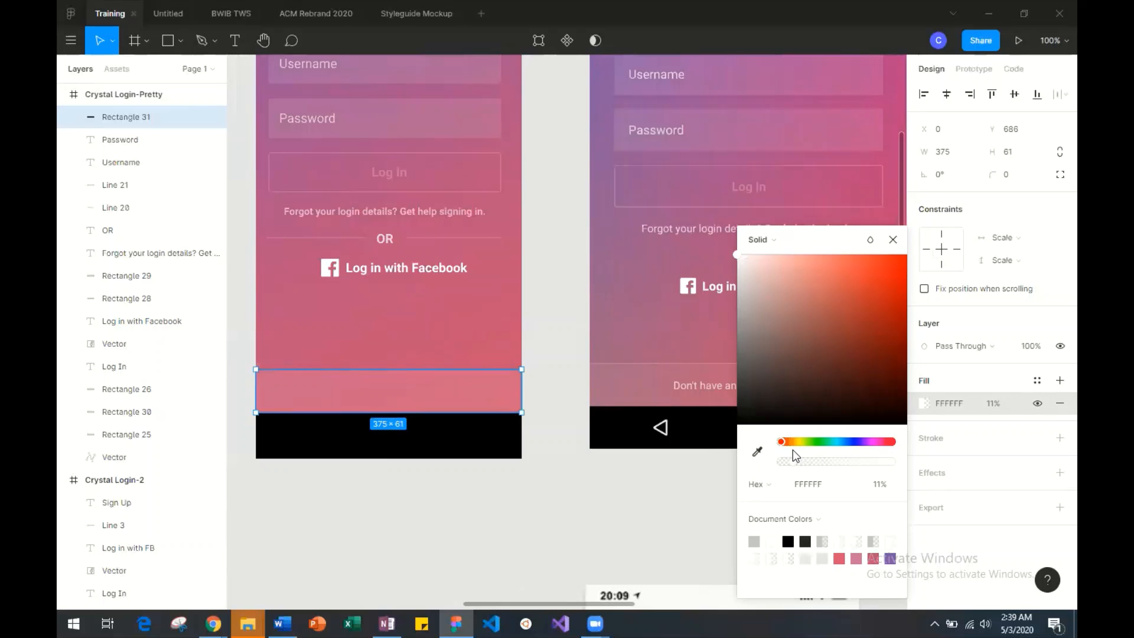
click(600, 471)
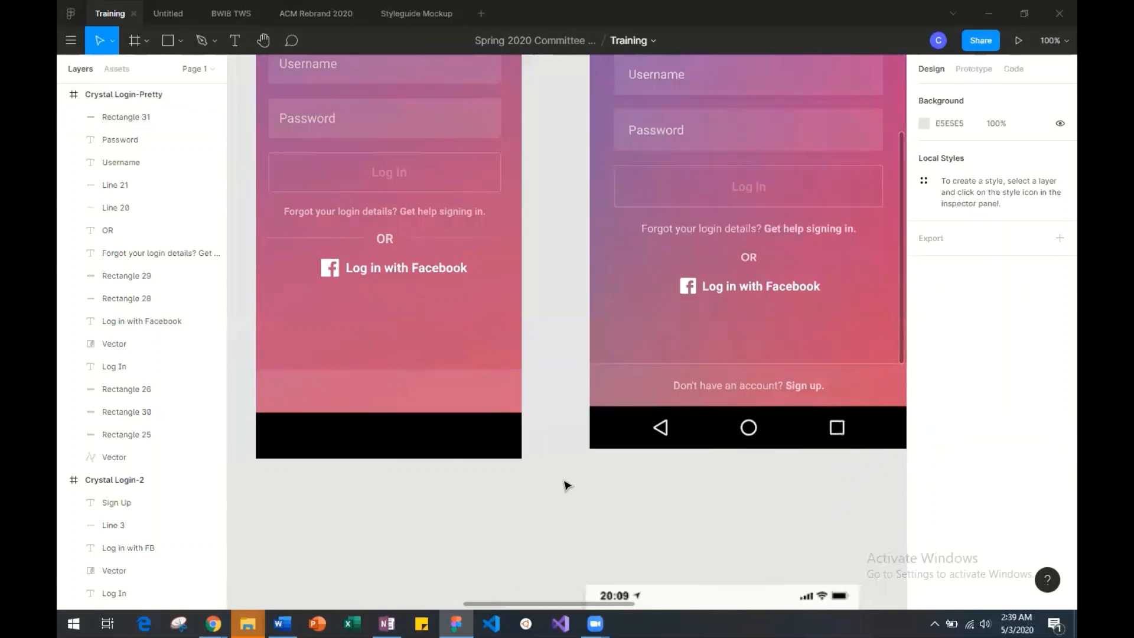
Compare the mockup's logo, fields, login text and bottom bar with the reference screenshot beside it.
scroll(566, 498, right, 2)
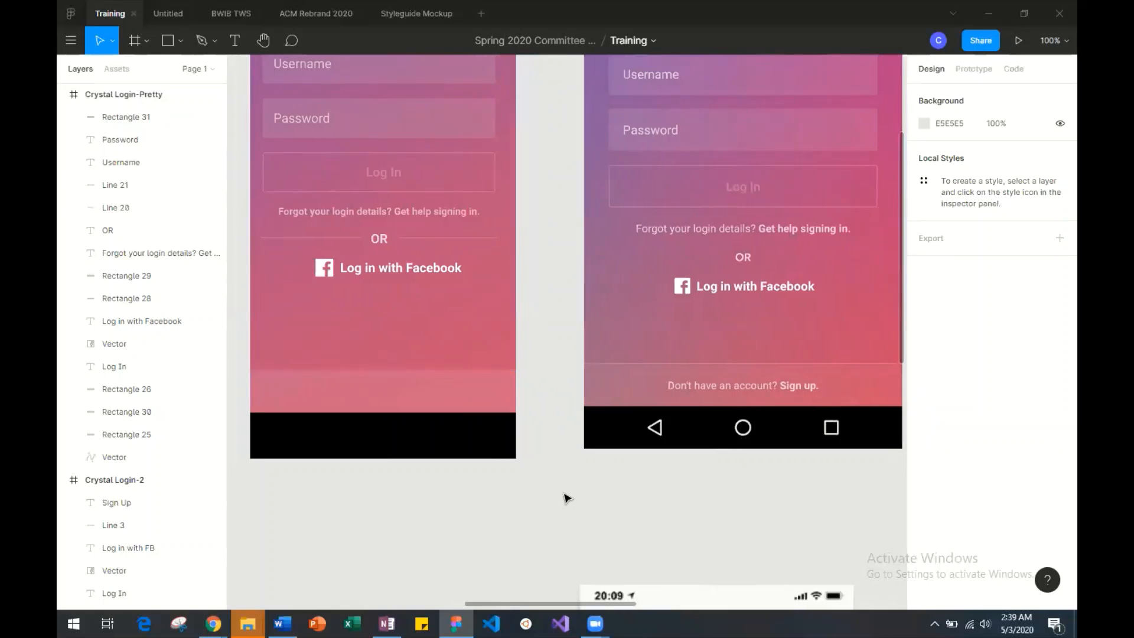
scroll(544, 381, left, 2)
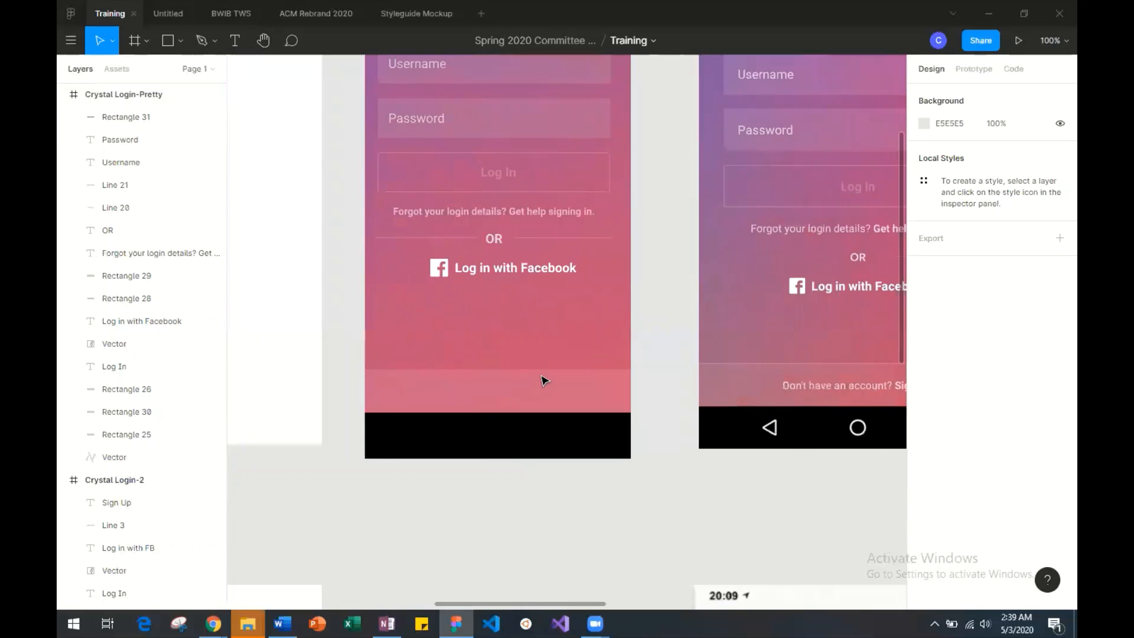
scroll(544, 381, up, 1)
scroll(545, 381, right, 1)
scroll(544, 381, up, 2)
scroll(544, 381, down, 2)
scroll(545, 381, right, 4)
scroll(544, 381, up, 3)
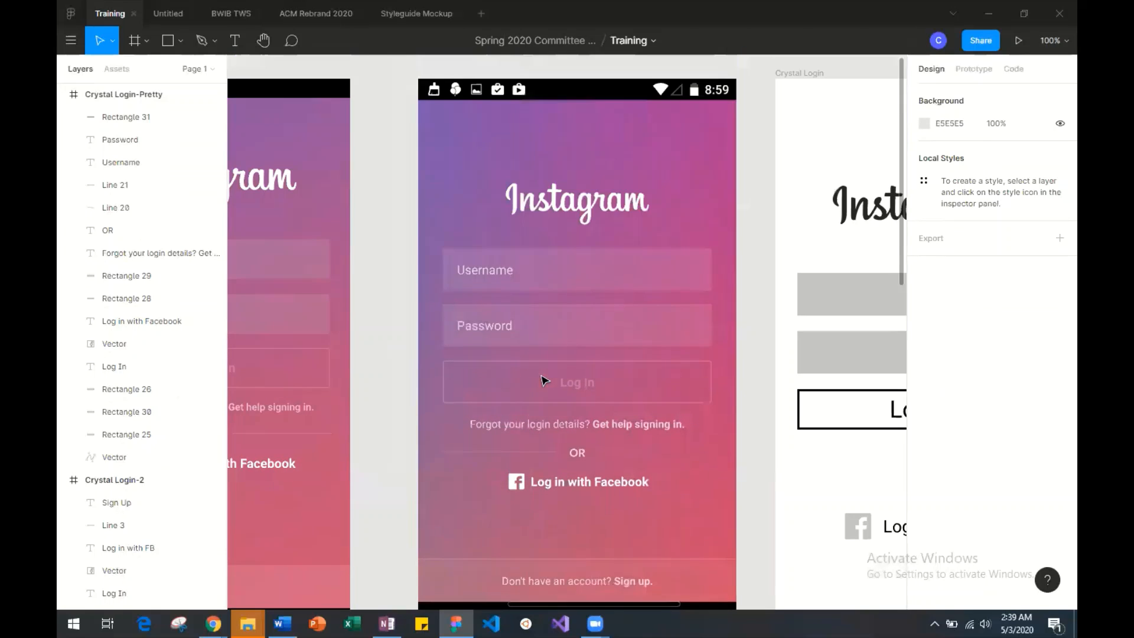
scroll(472, 532, down, 3)
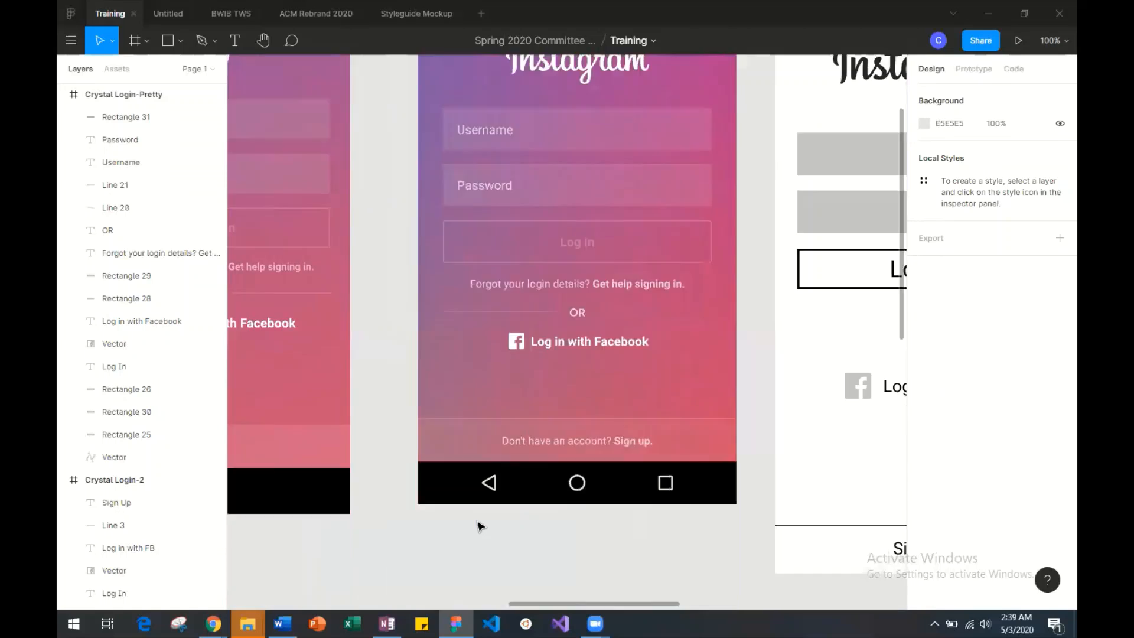
scroll(479, 528, up, 2)
scroll(478, 526, left, 6)
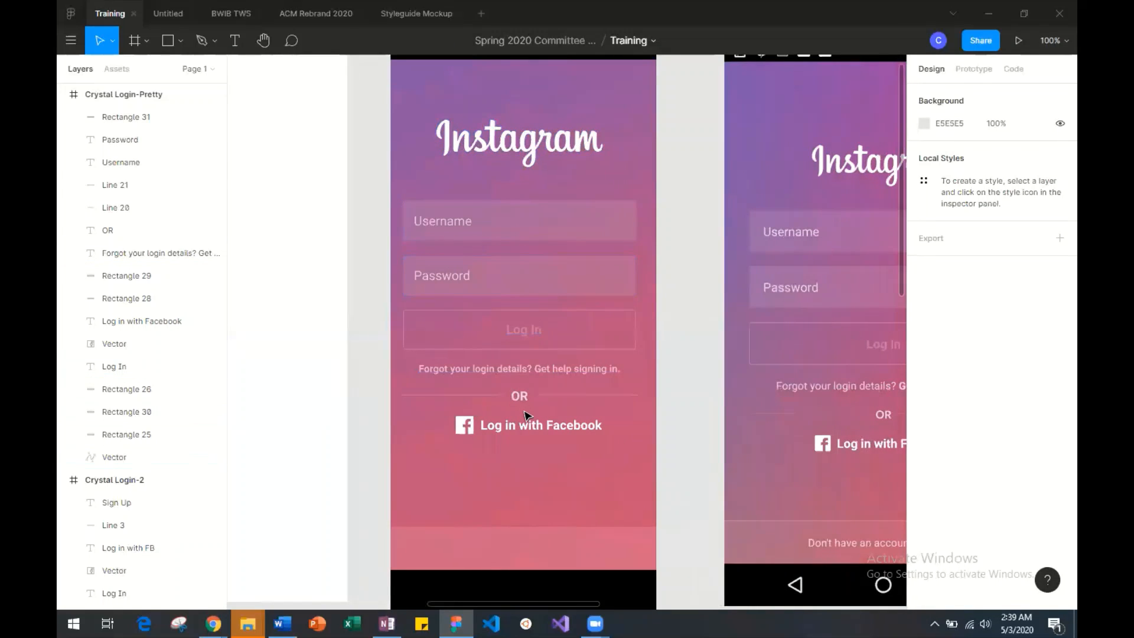
scroll(526, 415, right, 4)
scroll(528, 416, down, 2)
scroll(528, 416, right, 3)
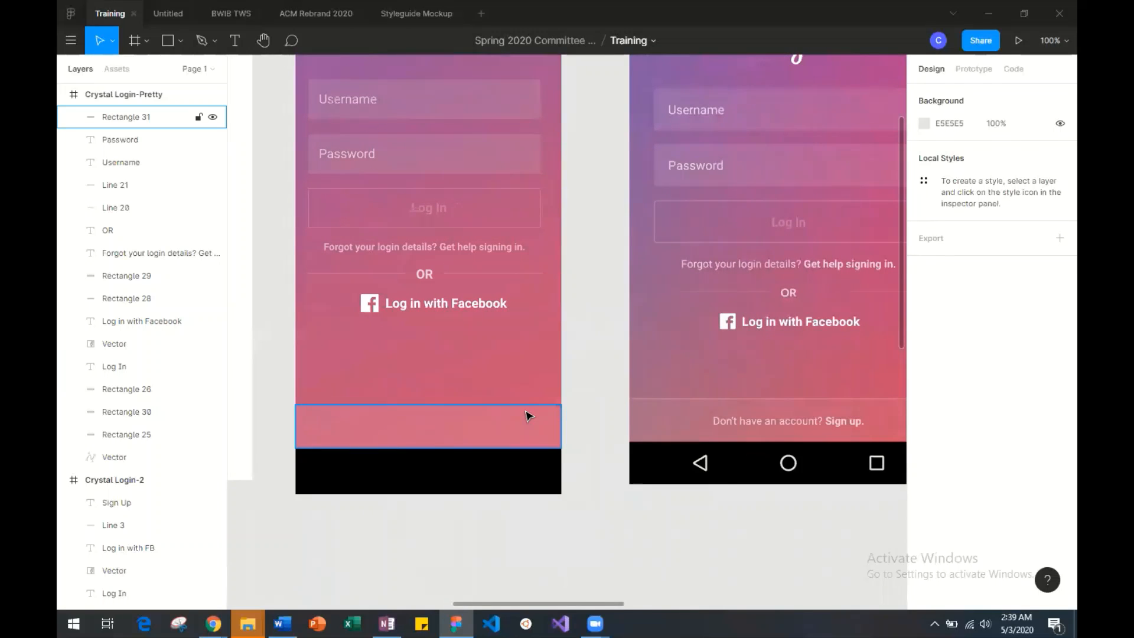
Add a text box in the bottom bar reading "Don't have an account? Sign up.".
click(234, 41)
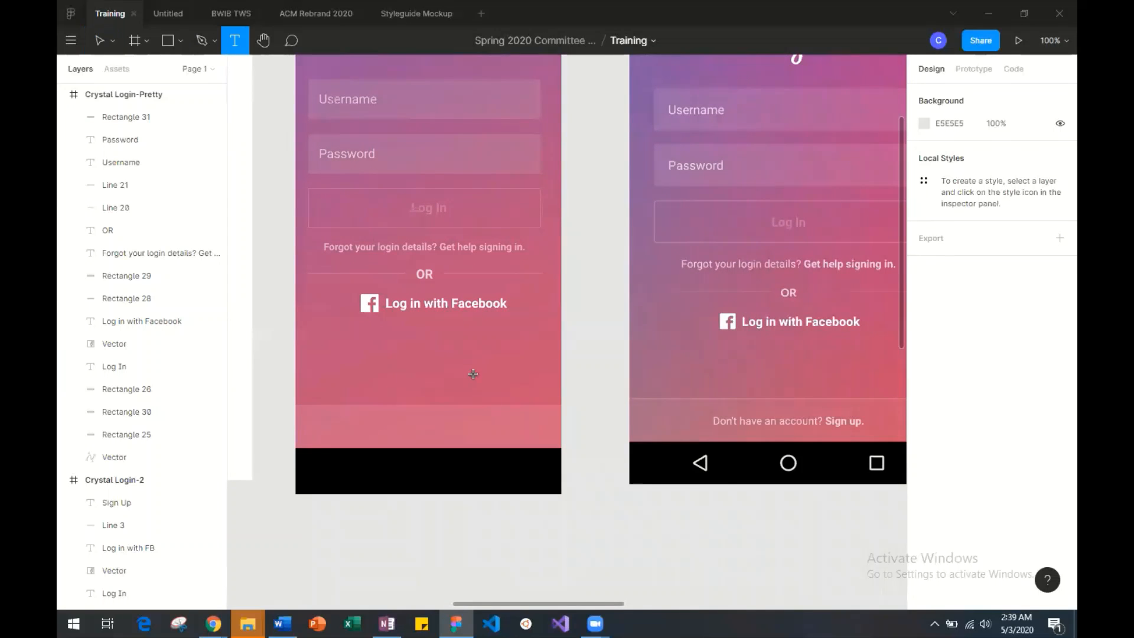
drag(378, 414, 487, 434)
text(Dont)
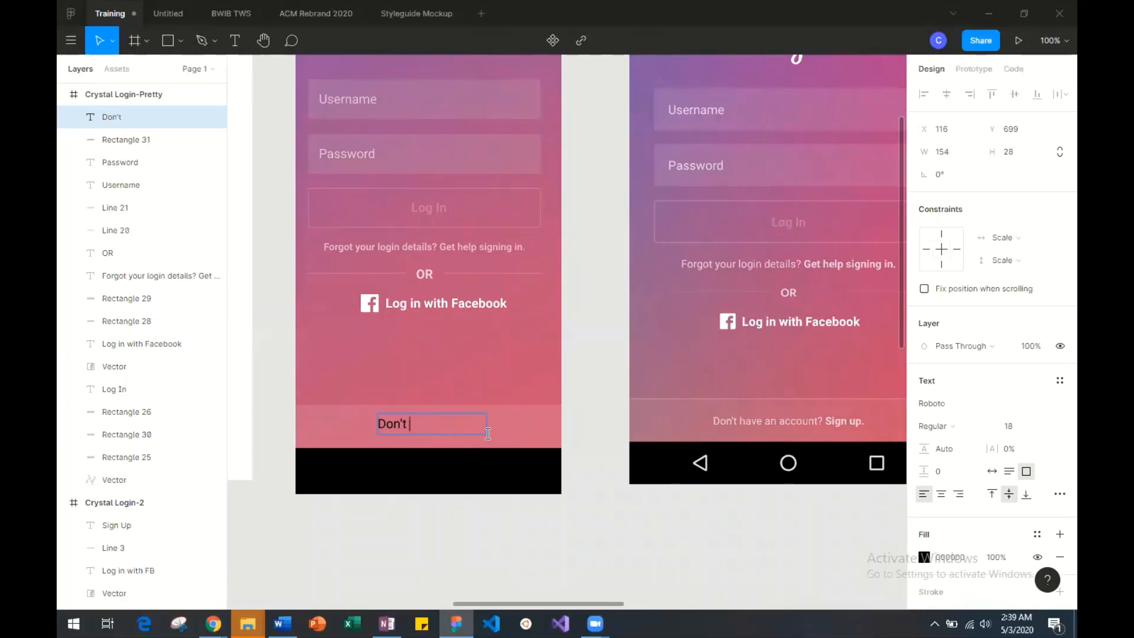
text( have an accou)
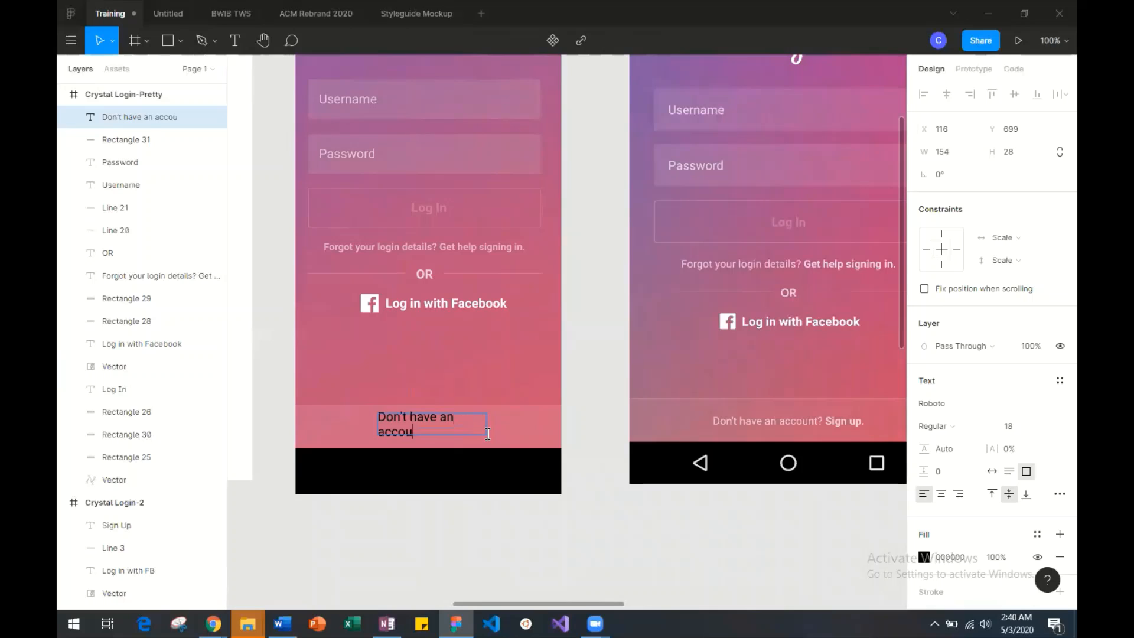
text(nt? SIf)
text(gn up.)
key(Escape)
Widen the sign-up text box to 259, move it to X 58, Y 702, and centre-align its text.
drag(487, 422, 562, 430)
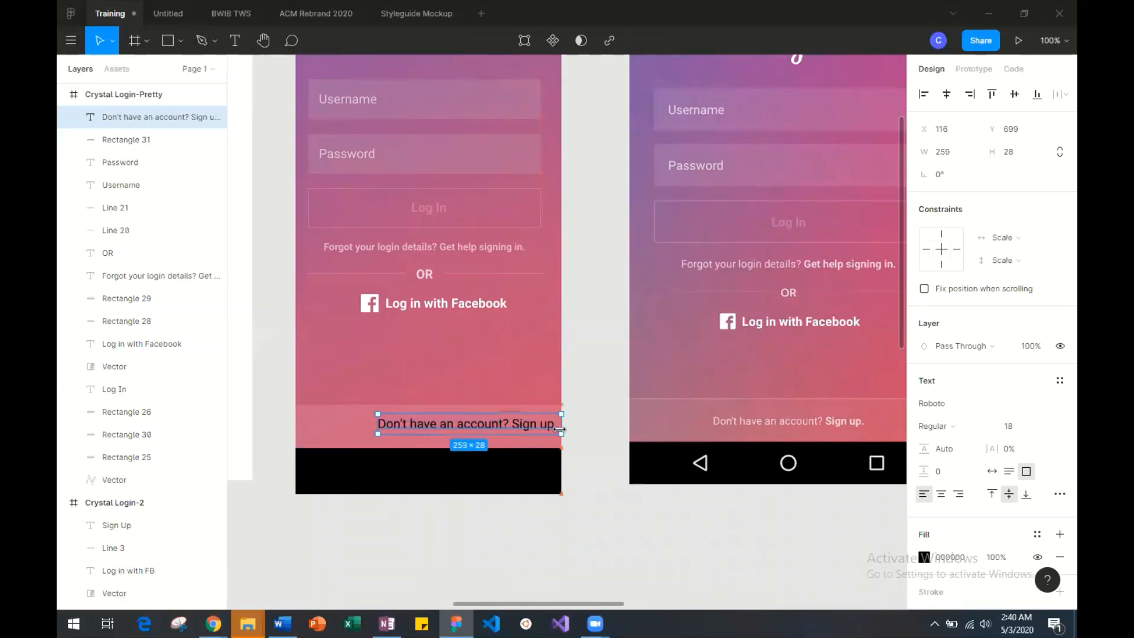
drag(503, 430, 461, 434)
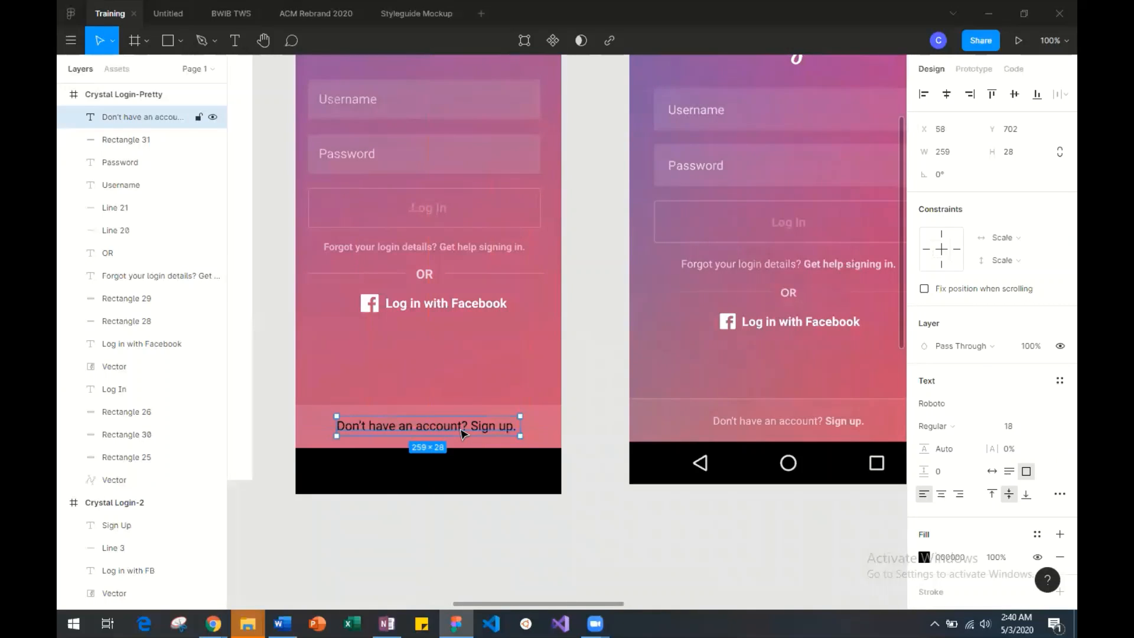
click(942, 493)
drag(487, 431, 476, 430)
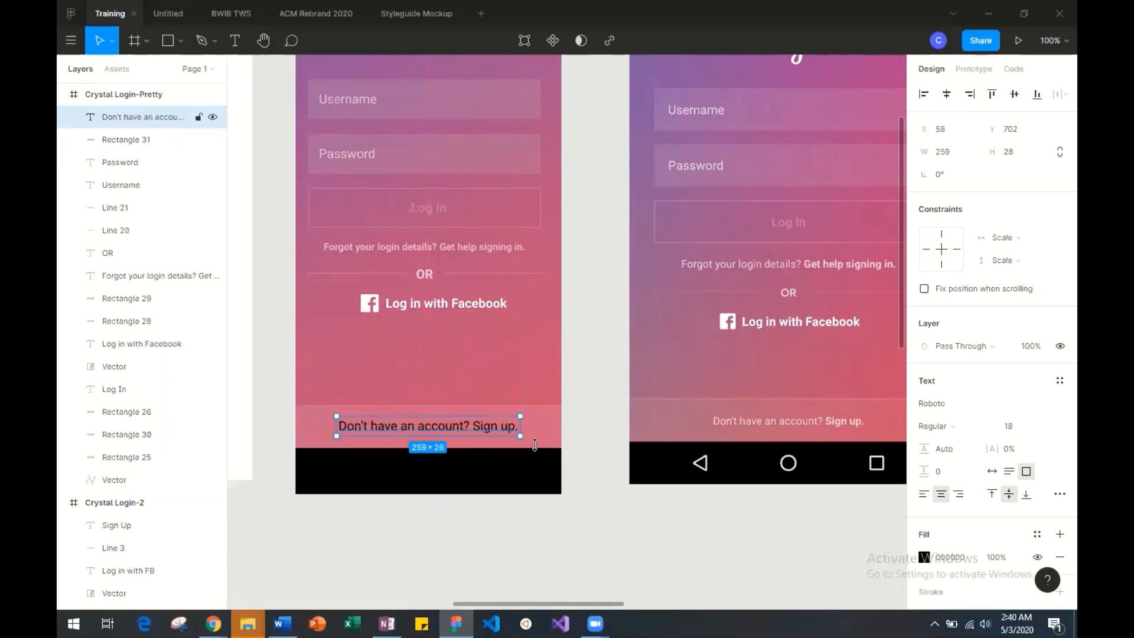
Set the sign-up text's font size to 14 and its fill to white (FFFFFF) at 71% opacity.
click(1039, 424)
click(1034, 414)
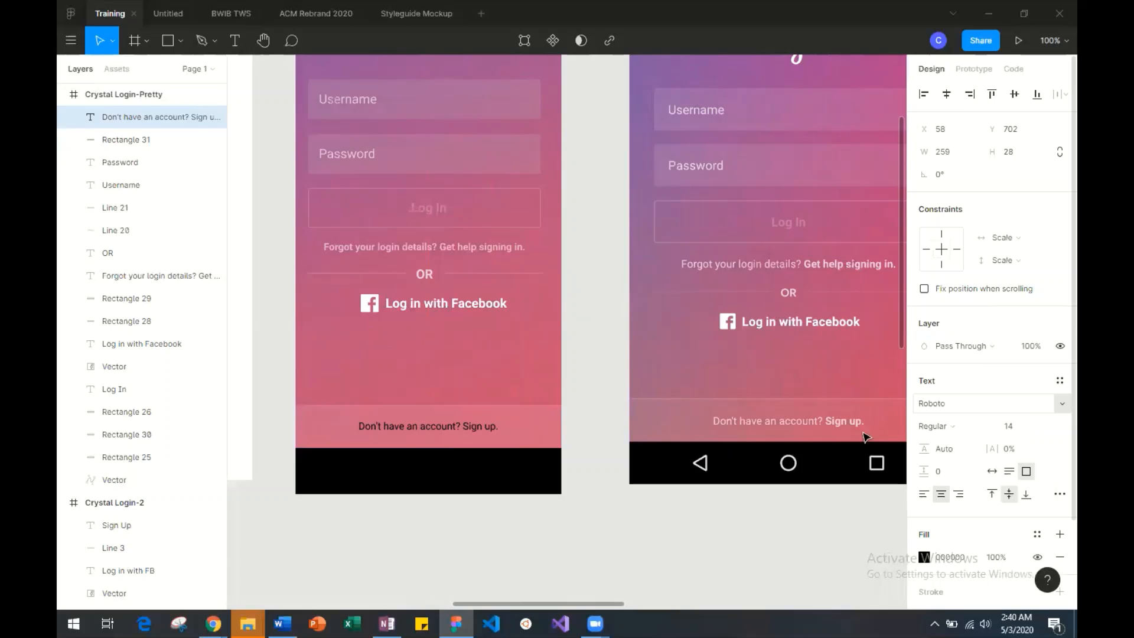
click(925, 559)
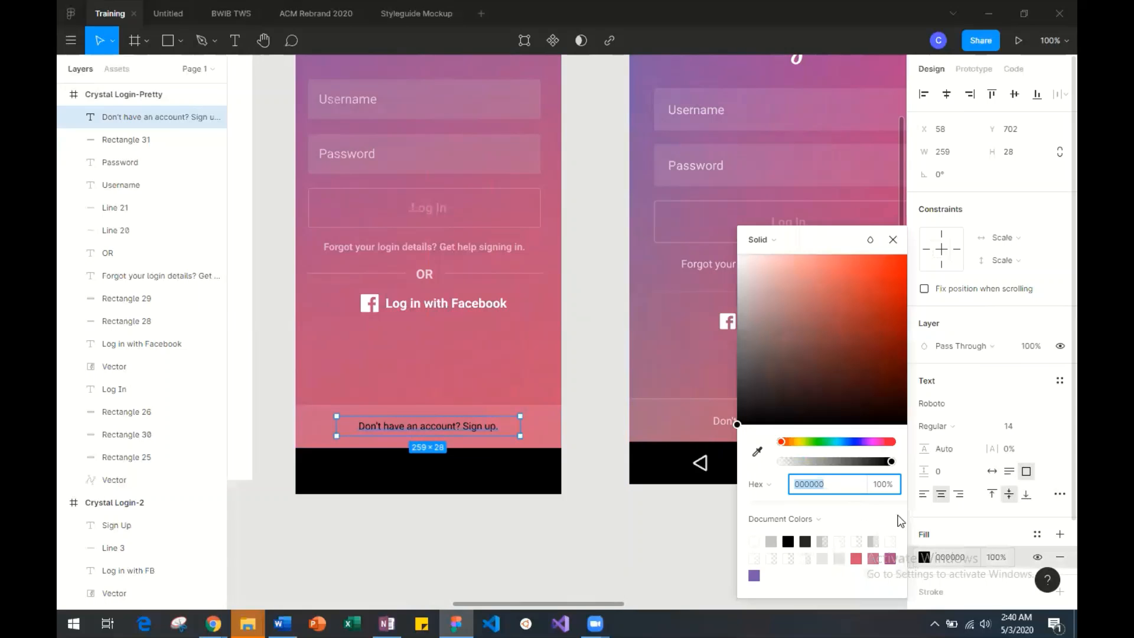
text(ffffff)
key(Return)
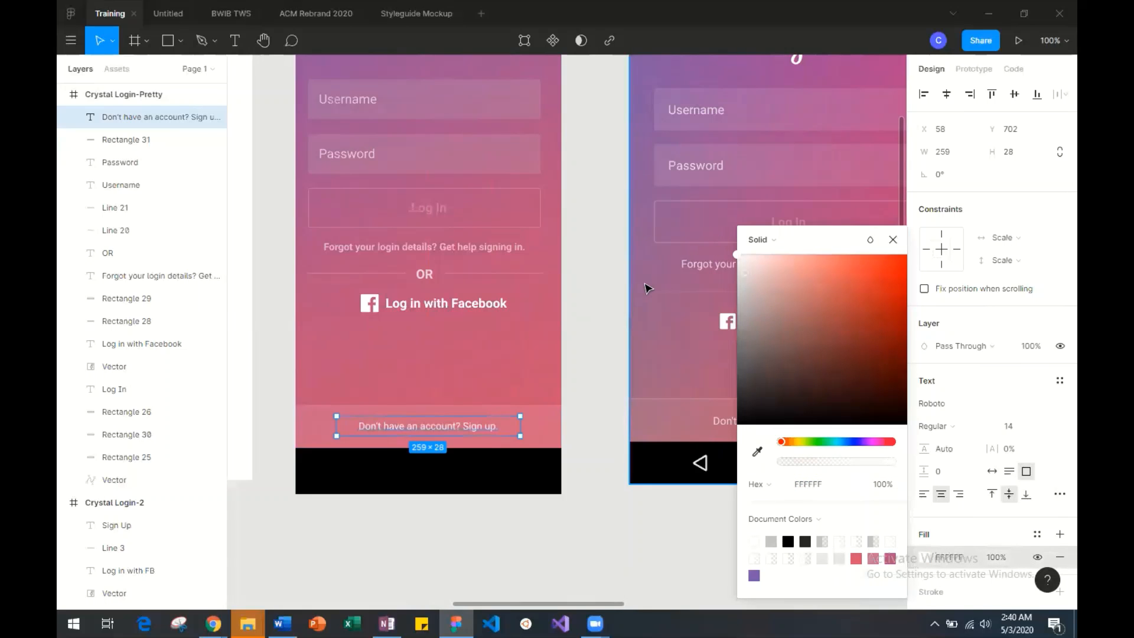
scroll(645, 286, right, 3)
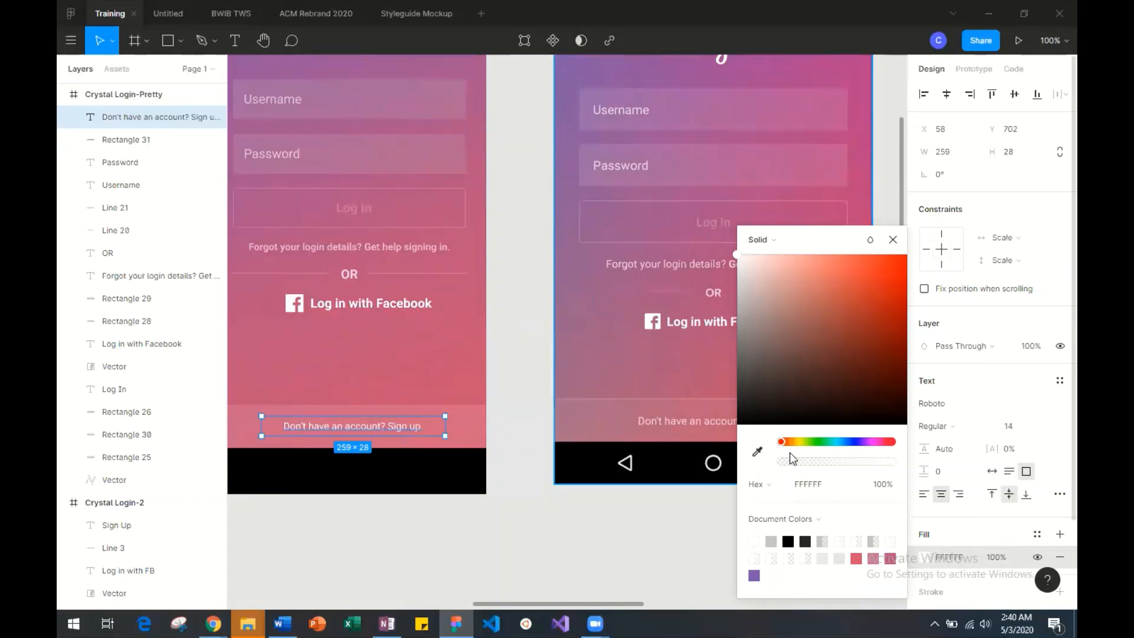
drag(853, 458, 850, 458)
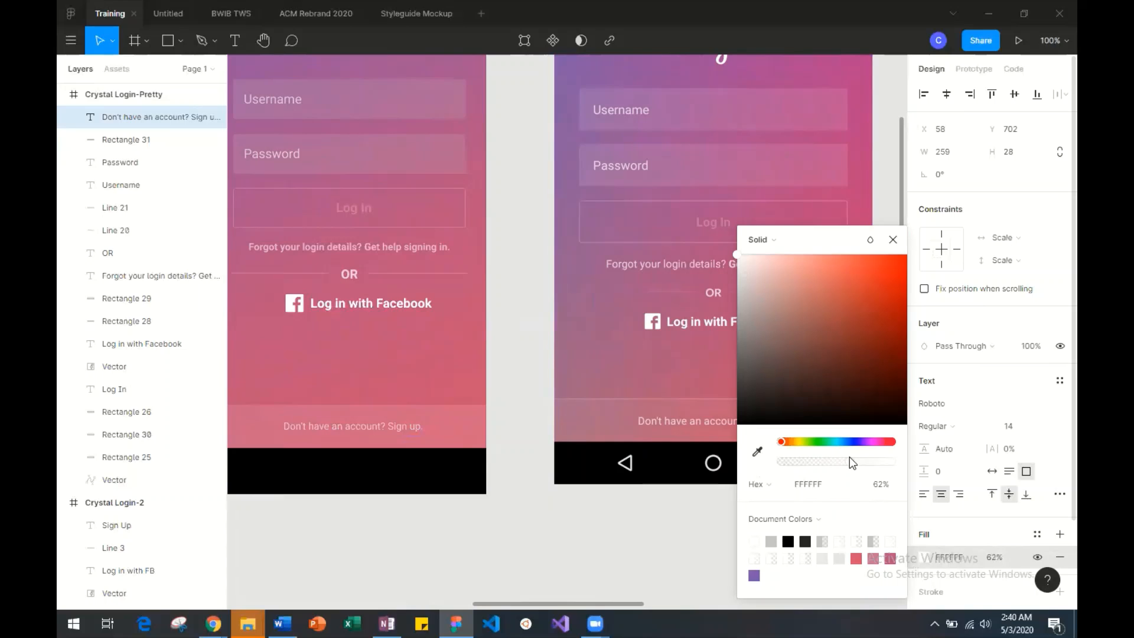
drag(851, 458, 860, 458)
click(595, 529)
Try font size 16 on the sign-up text, and settle on 15.
click(368, 434)
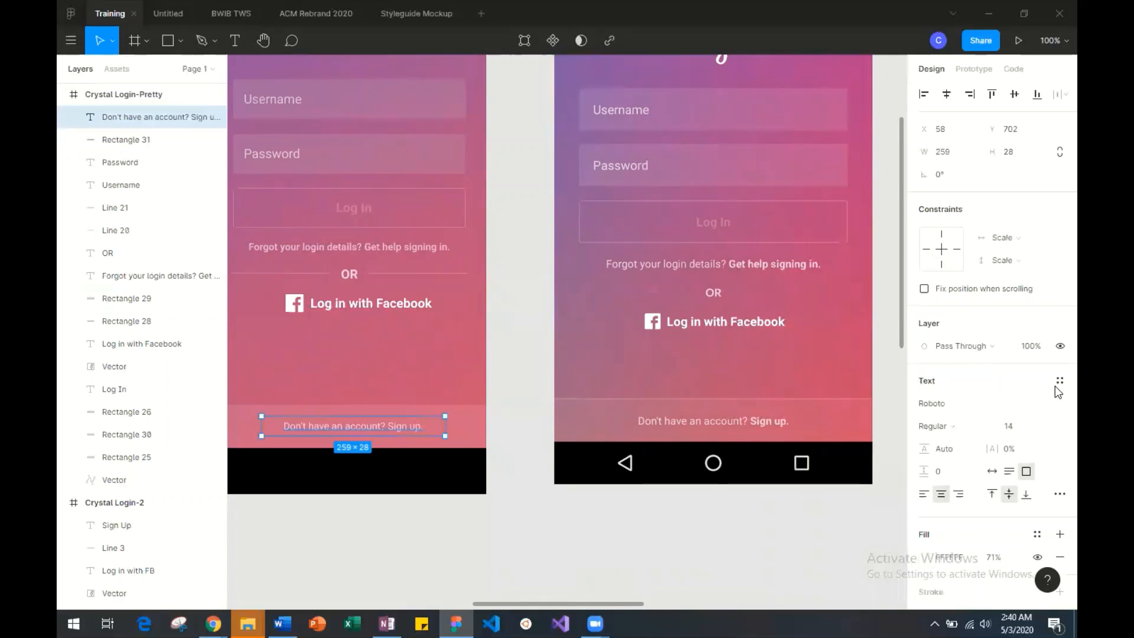
click(1028, 427)
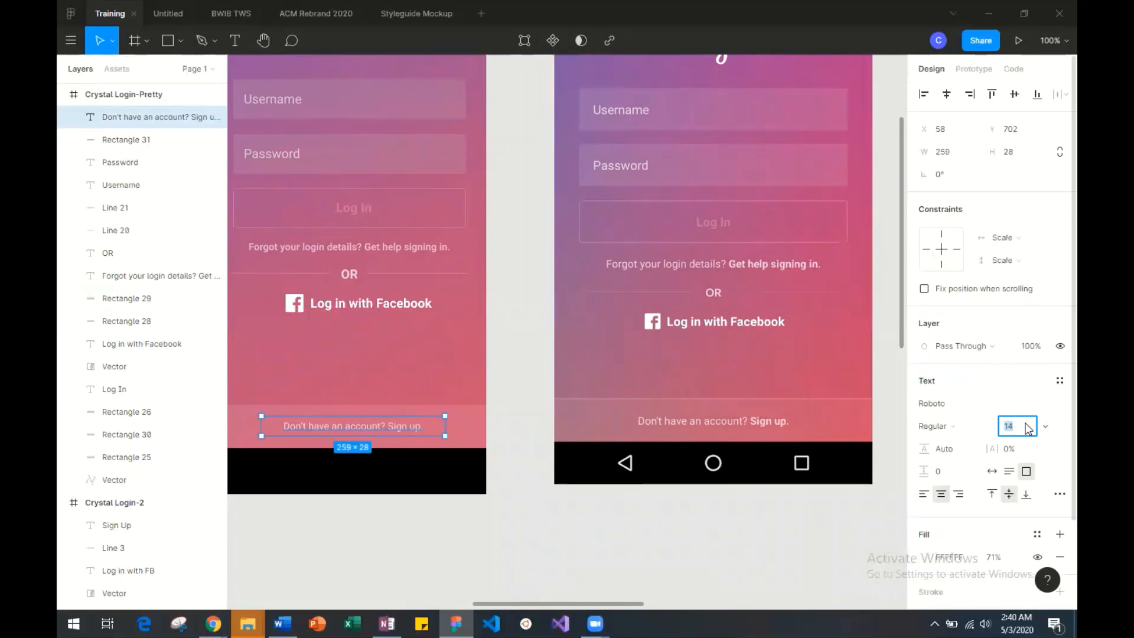
text(16)
key(Return)
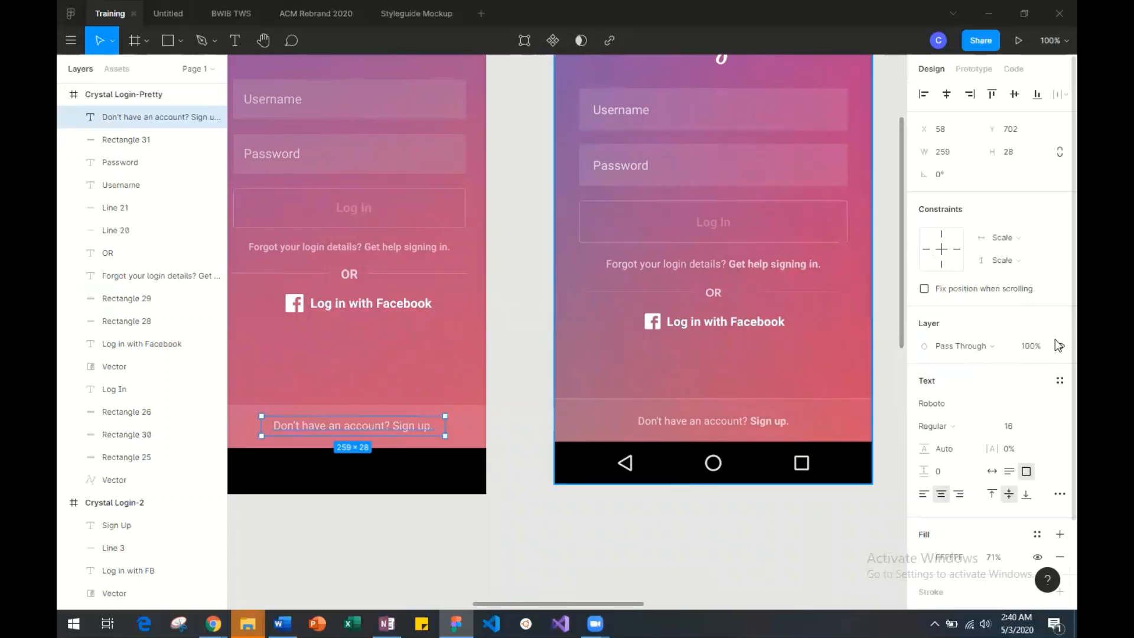
click(1016, 425)
text(15)
key(Return)
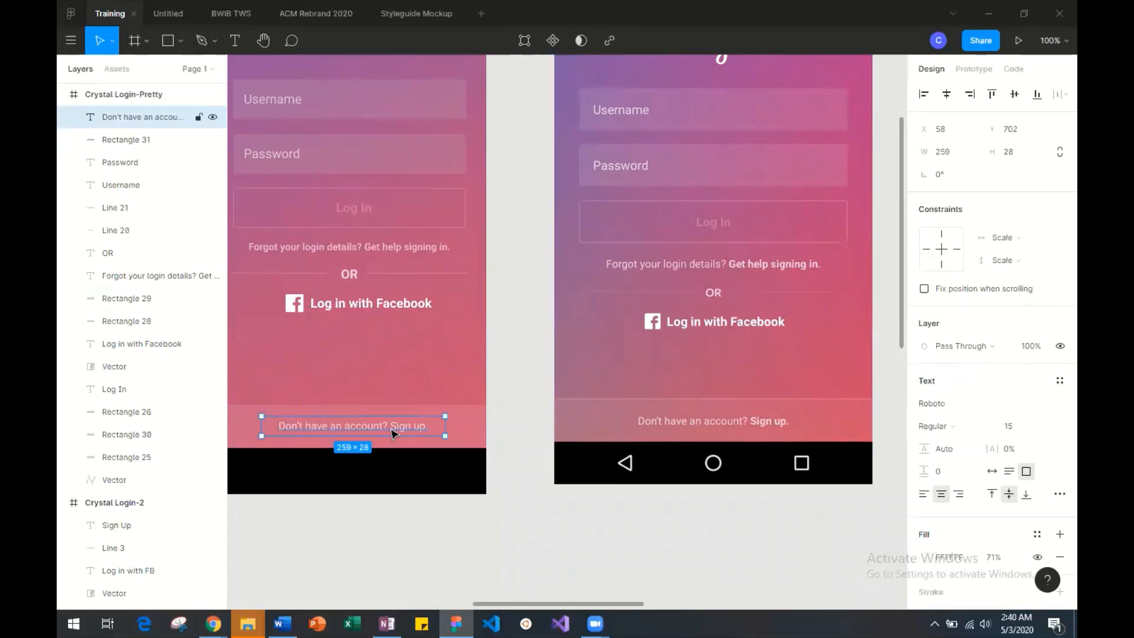
Shift the sign-up text left to X 52, keeping it at Y 702.
key(Left)
key(Left)
key(Left)
key(Left)
key(Left)
key(Left)
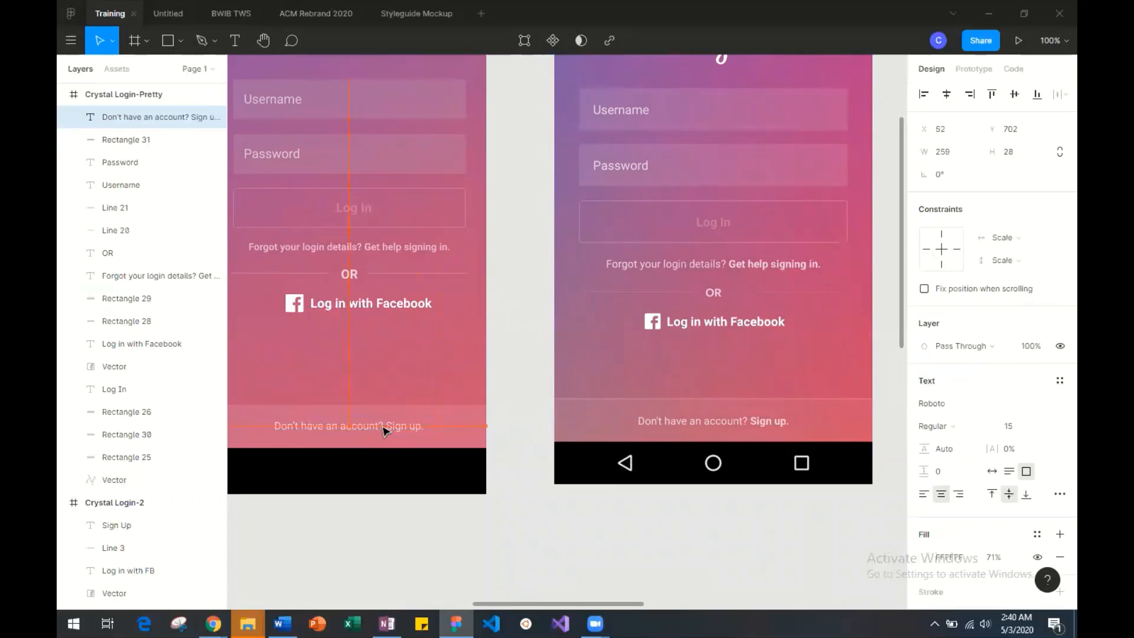
right_click(392, 430)
click(365, 429)
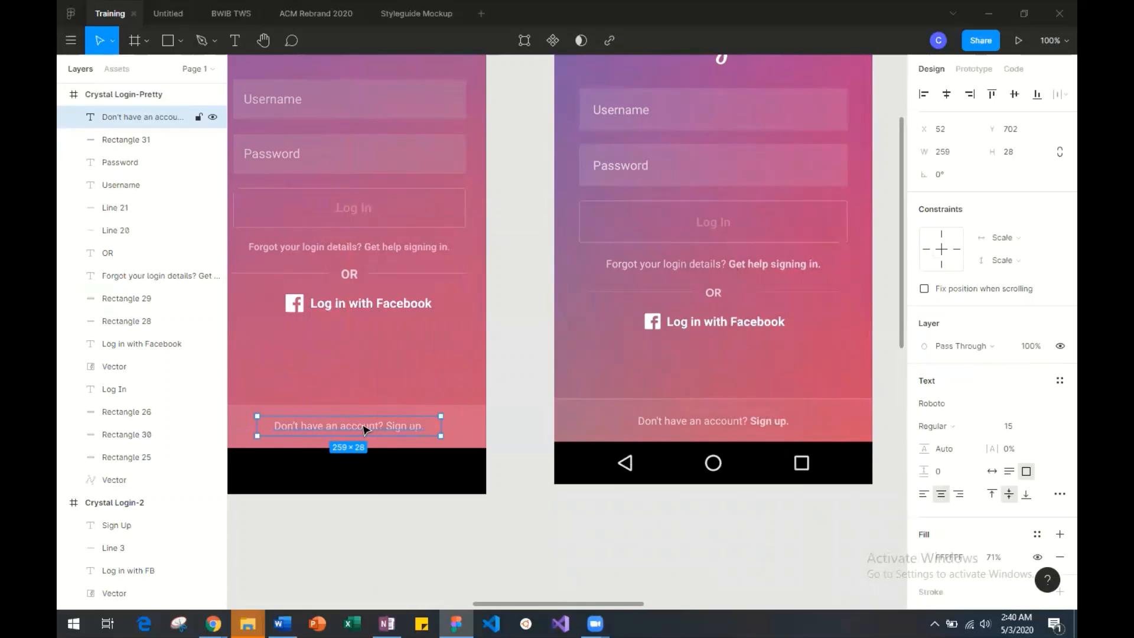
Set the font weight of the words "Sign up." in the bottom bar text to Bold.
double_click(409, 426)
drag(429, 424, 391, 427)
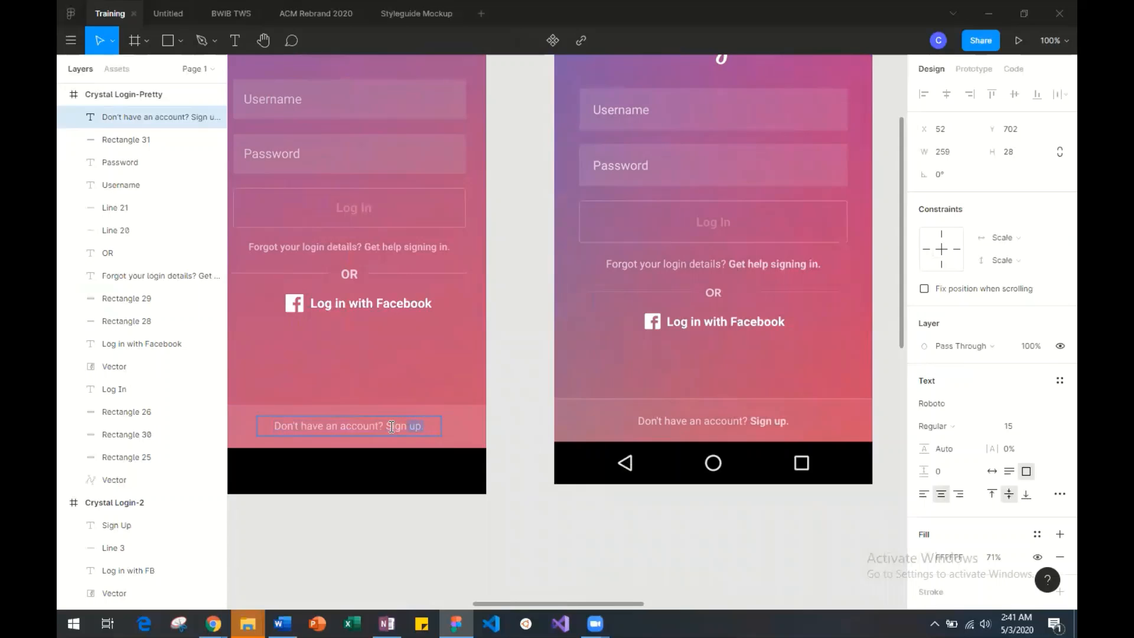
click(959, 425)
click(962, 443)
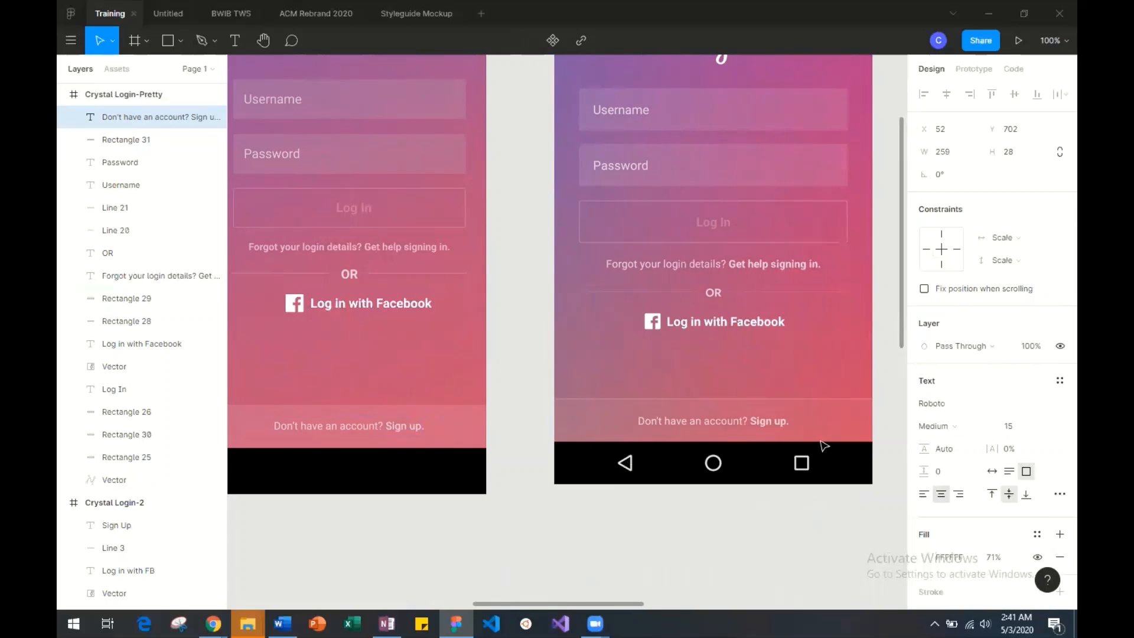
click(402, 426)
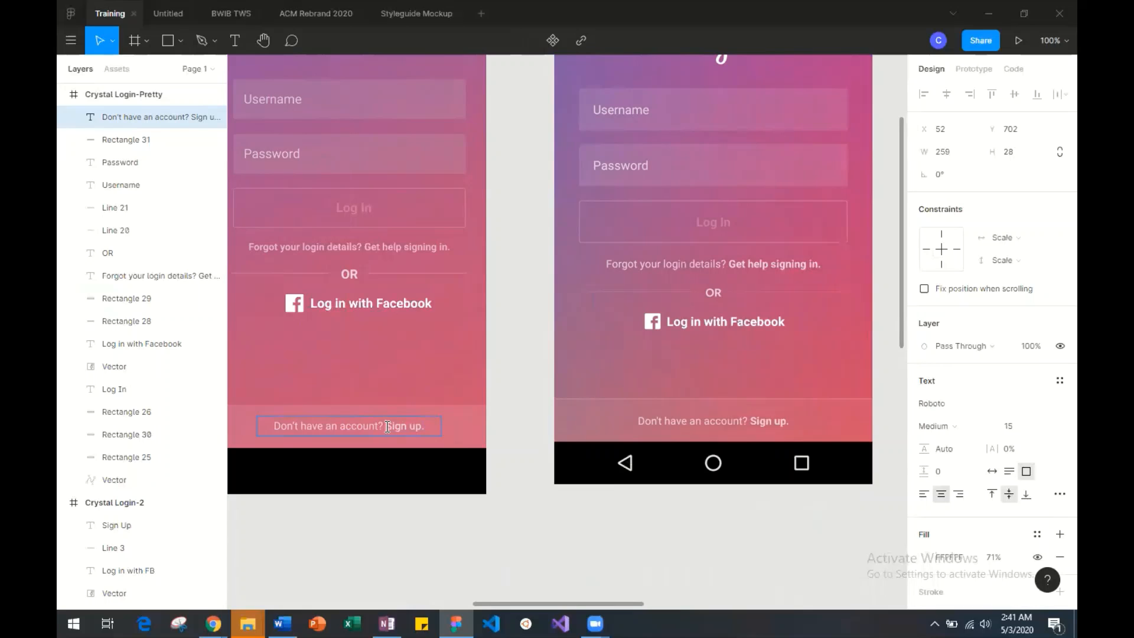
drag(388, 426, 428, 426)
click(962, 425)
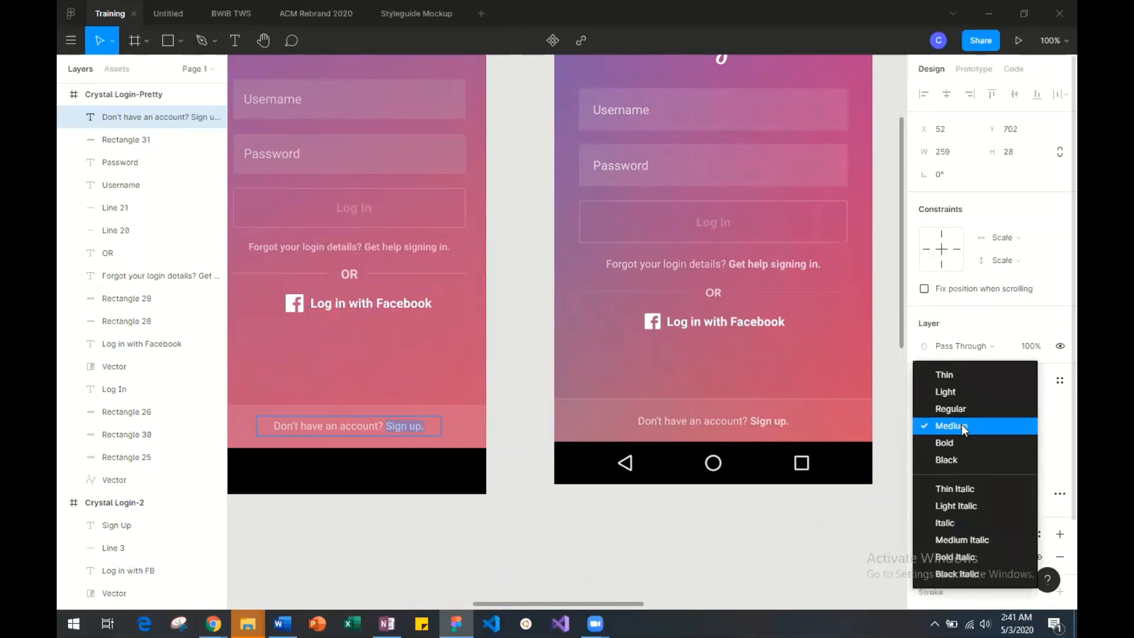
click(976, 459)
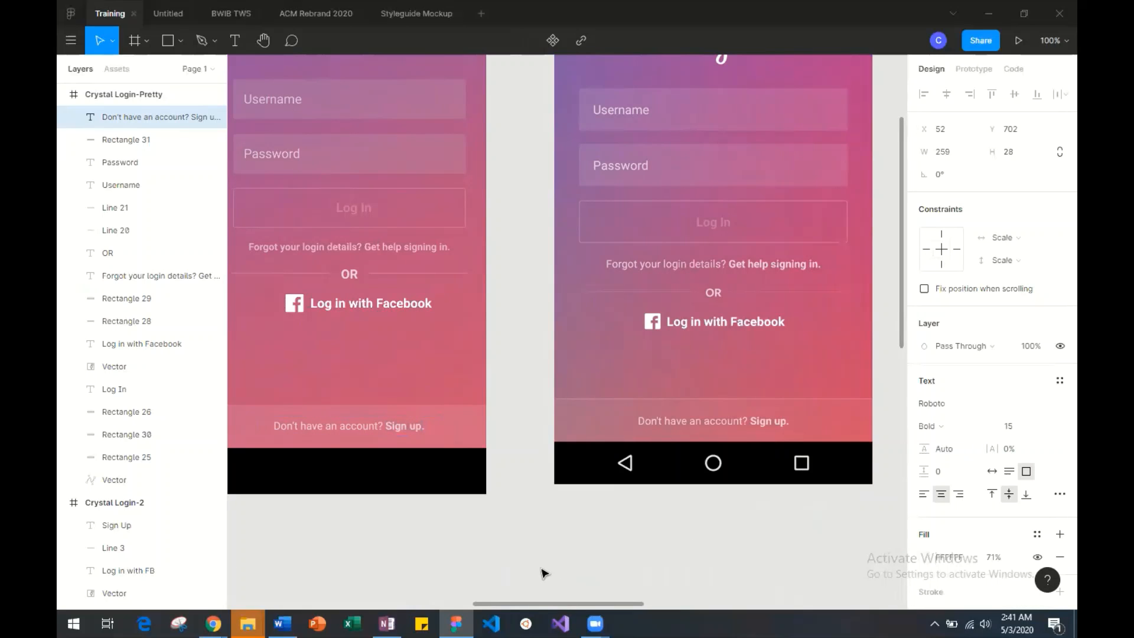
key(Escape)
right_click(457, 540)
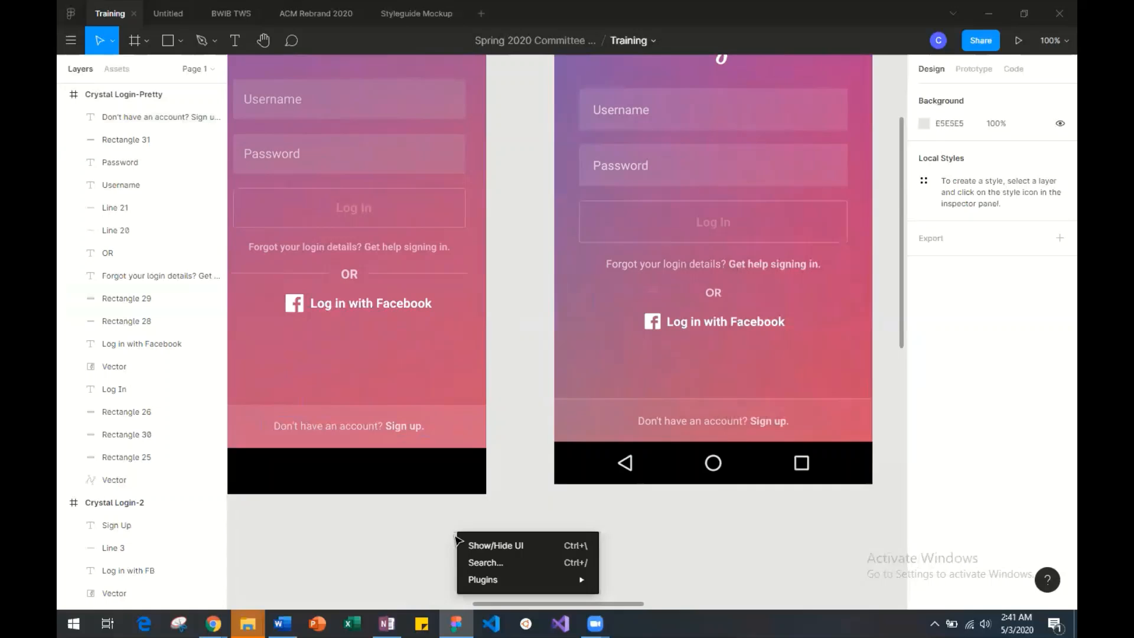
click(413, 517)
scroll(415, 519, up, 2)
scroll(415, 520, up, 5)
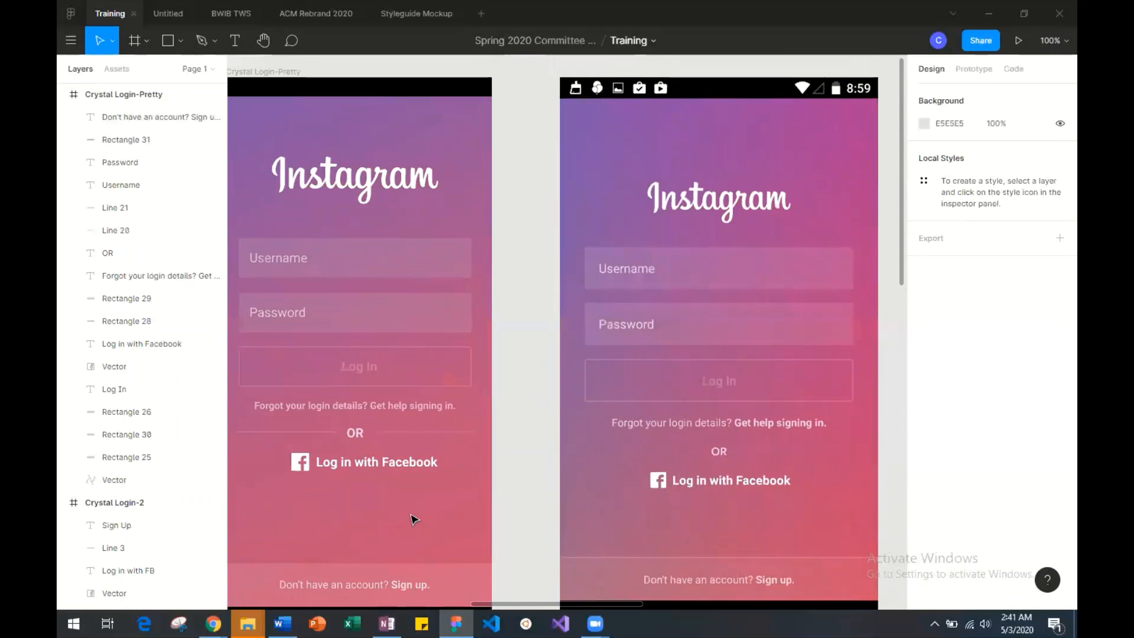
Draw a small rectangle about 30 × 27 in the black bar at the bottom of the mockup.
scroll(414, 519, down, 3)
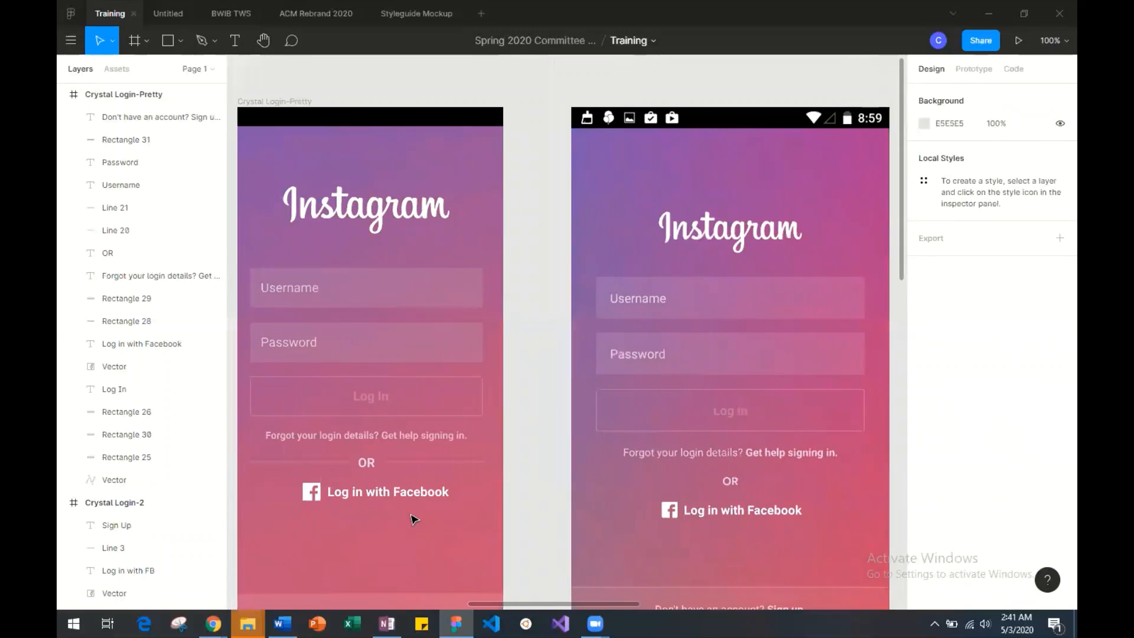
scroll(427, 477, down, 2)
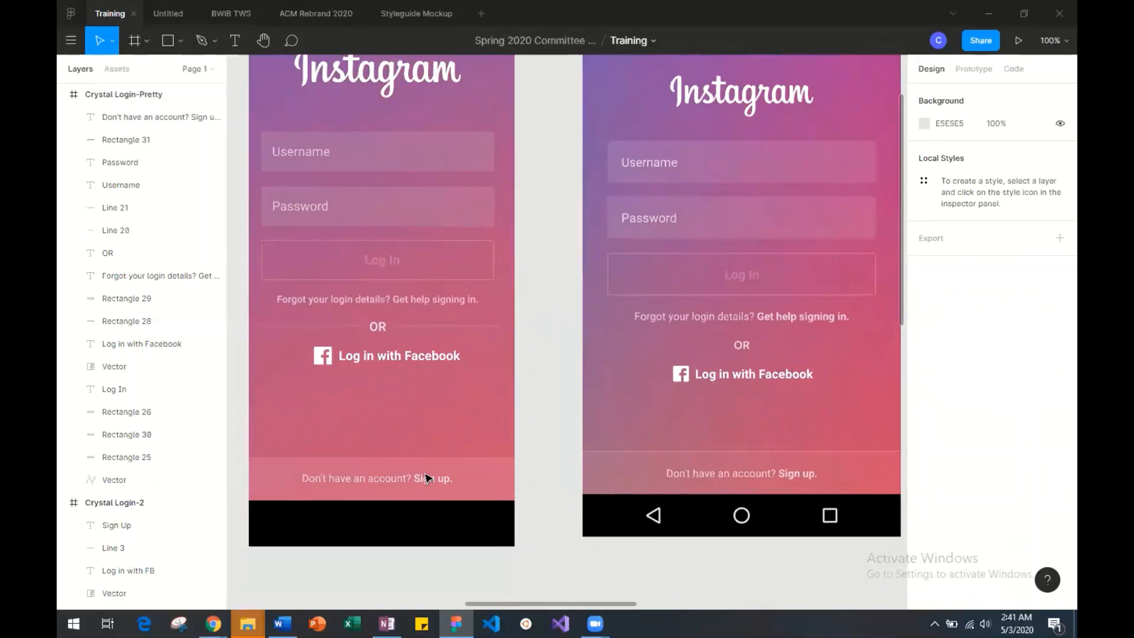
scroll(358, 579, up, 10)
scroll(359, 578, down, 3)
scroll(357, 577, down, 15)
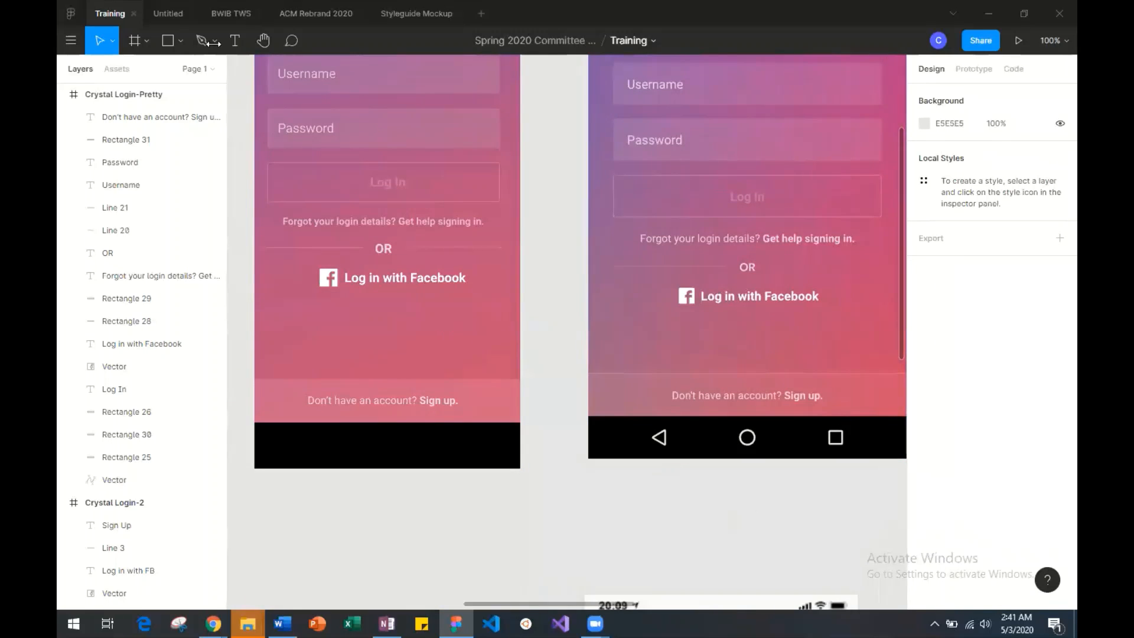
click(179, 42)
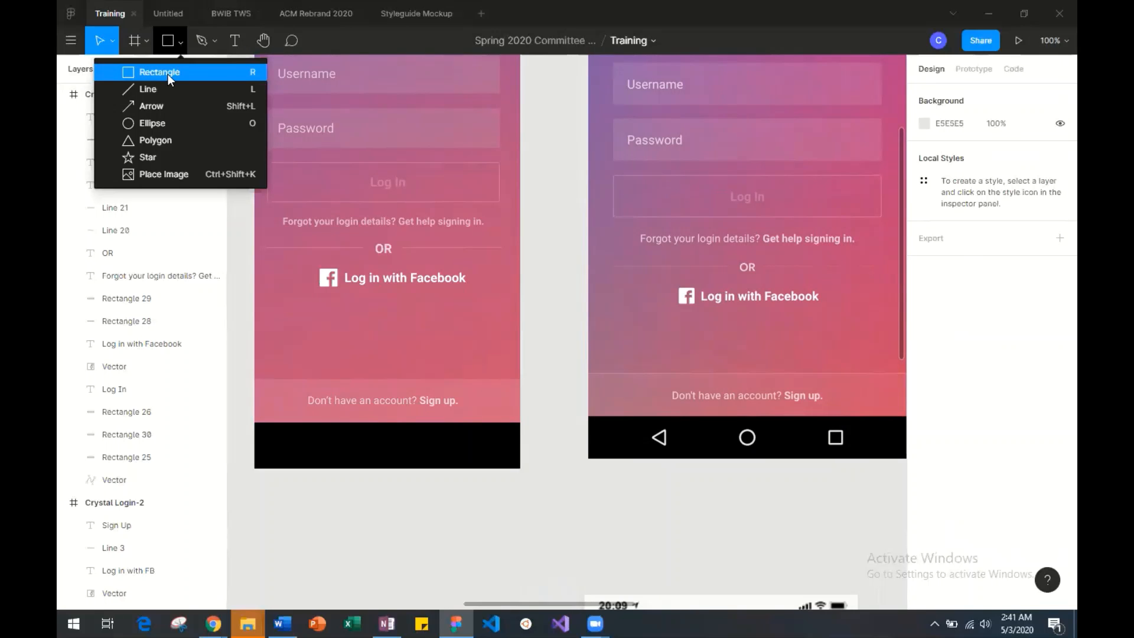
click(171, 71)
mouse_move(442, 436)
mouse_down()
mouse_move(474, 454)
mouse_move(463, 457)
mouse_up()
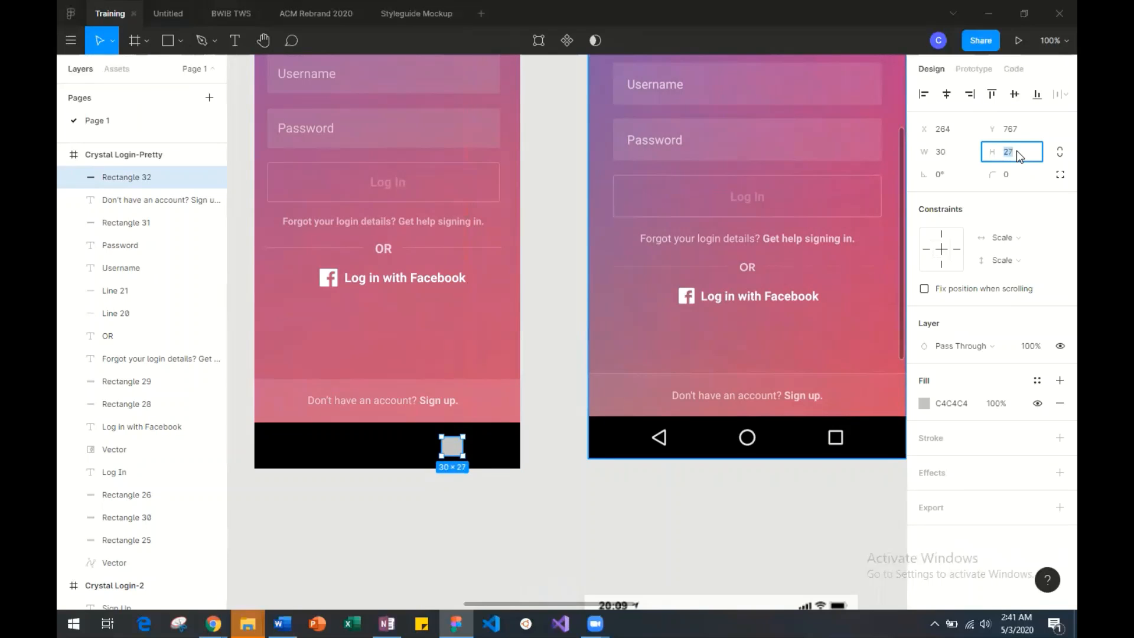
Set the rectangle's height to 30 with proportions constrained, and move it right to about X 309, Y 764.
click(1017, 150)
text(30)
key(Return)
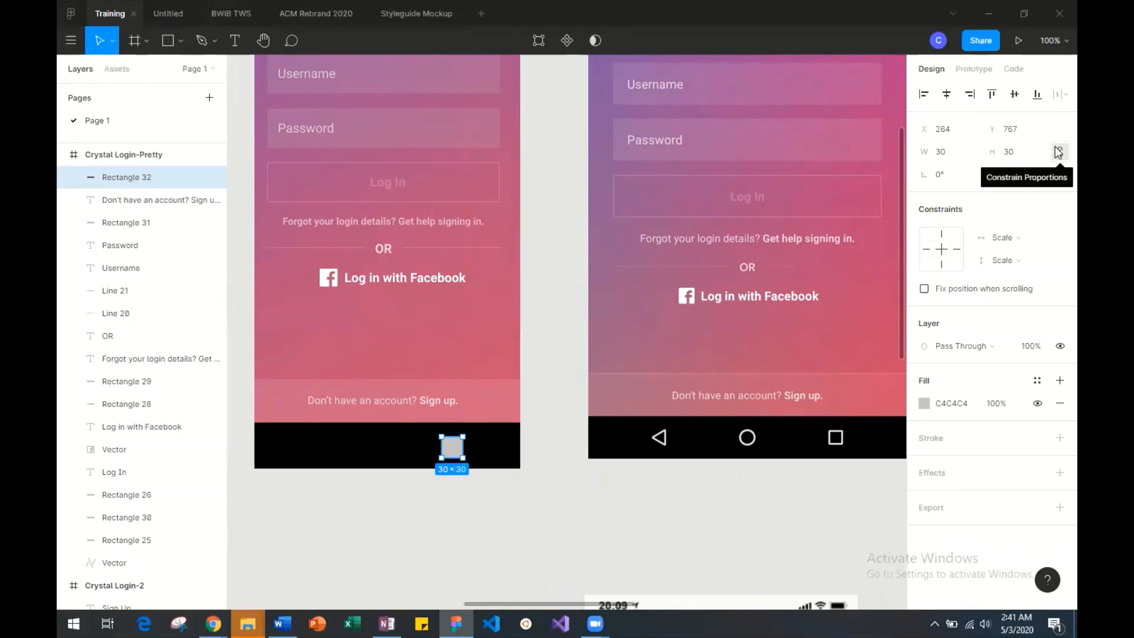
click(1059, 152)
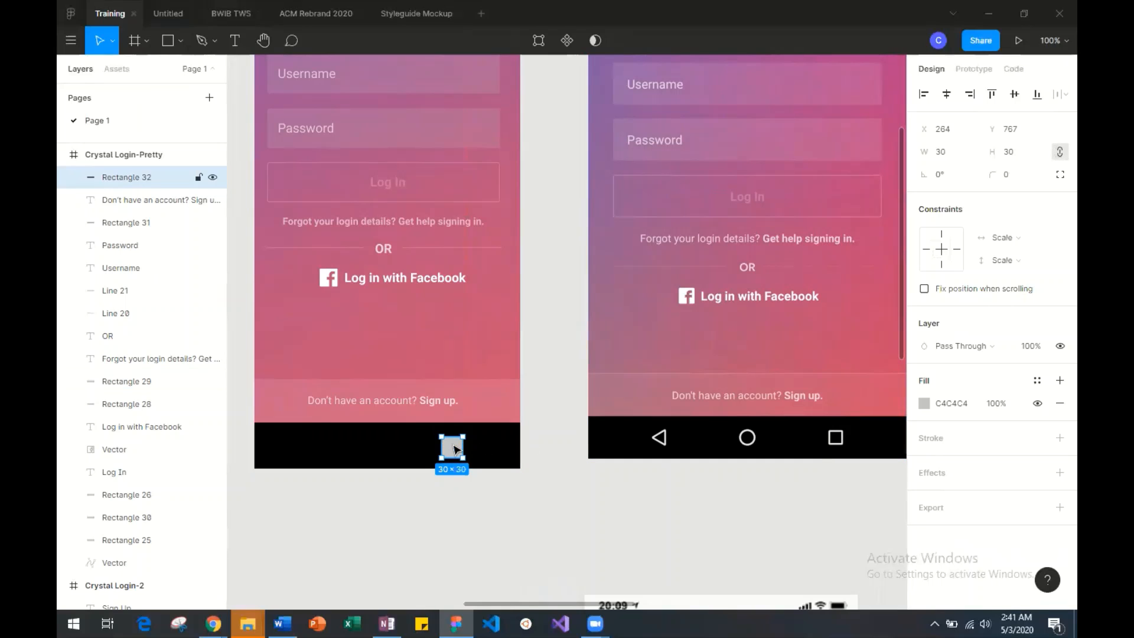
drag(455, 449, 488, 446)
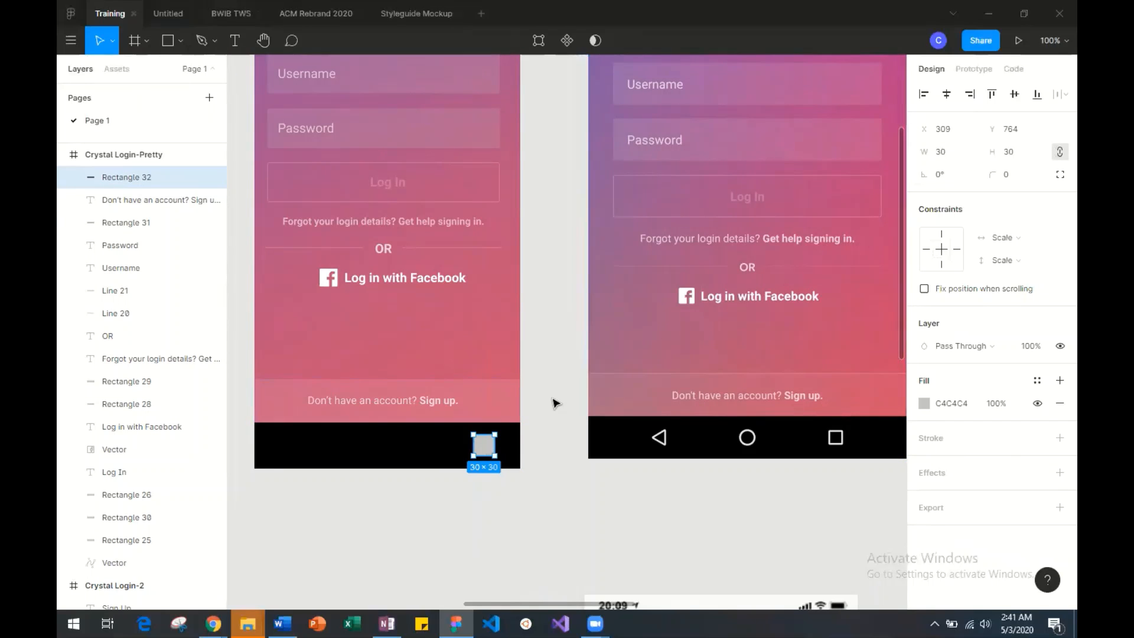
Examine the size, outline and corner shape of the navigation icons in the reference screenshot's black bar.
key(ctrl+plus)
scroll(381, 520, down, 1)
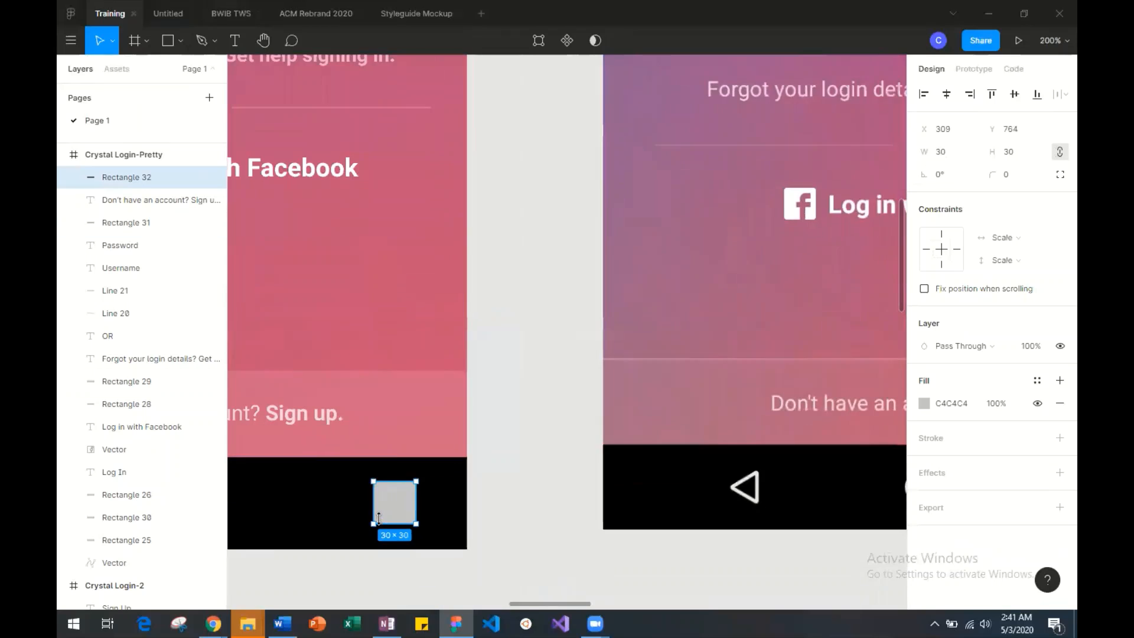
scroll(381, 521, right, 6)
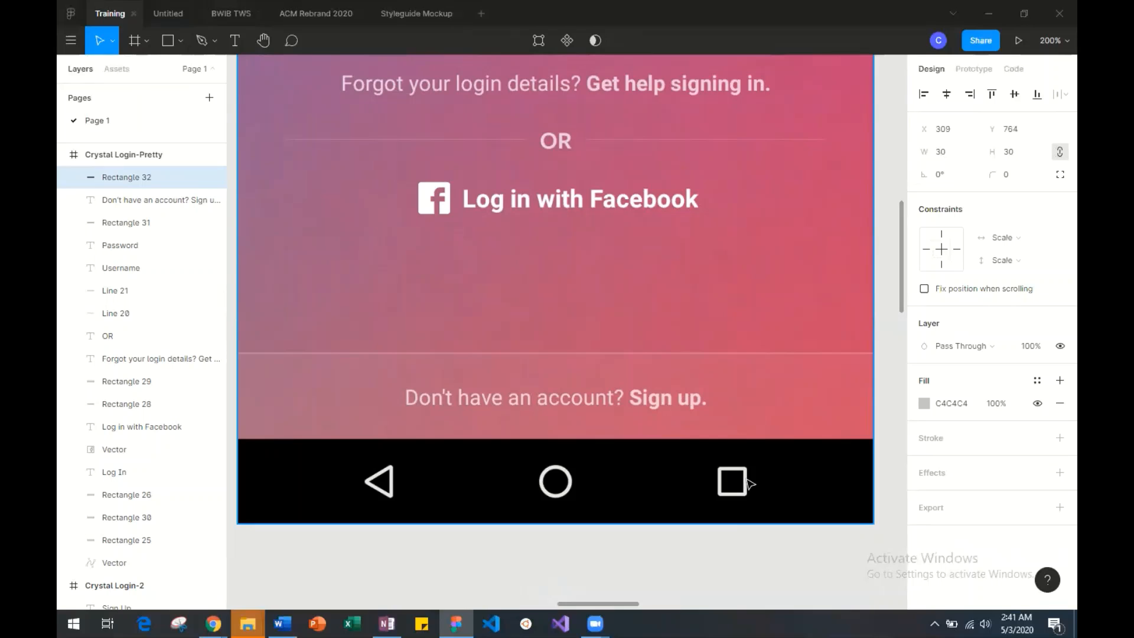
scroll(749, 484, up, 6)
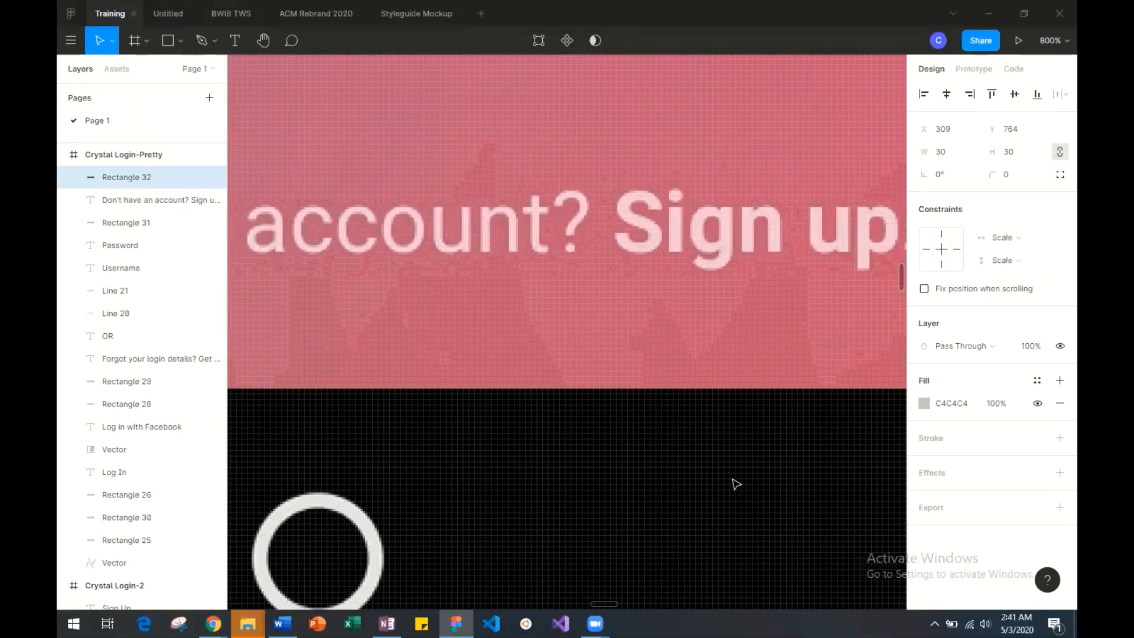
scroll(736, 484, right, 6)
scroll(737, 485, down, 4)
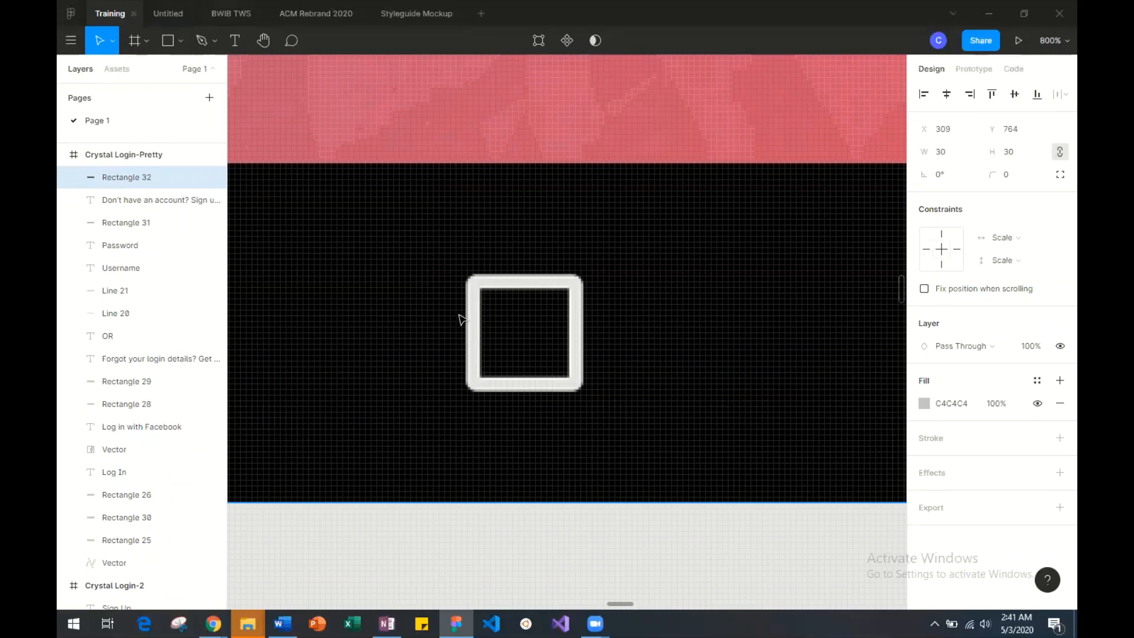
scroll(552, 271, left, 6)
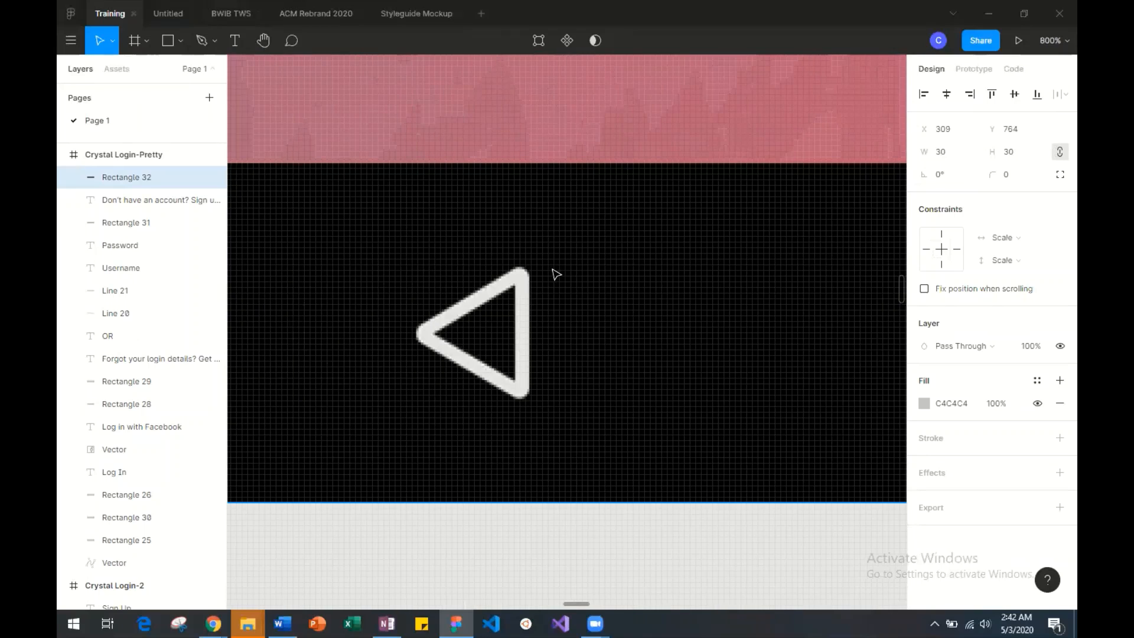
key(ctrl+minus)
key(ctrl+minus)
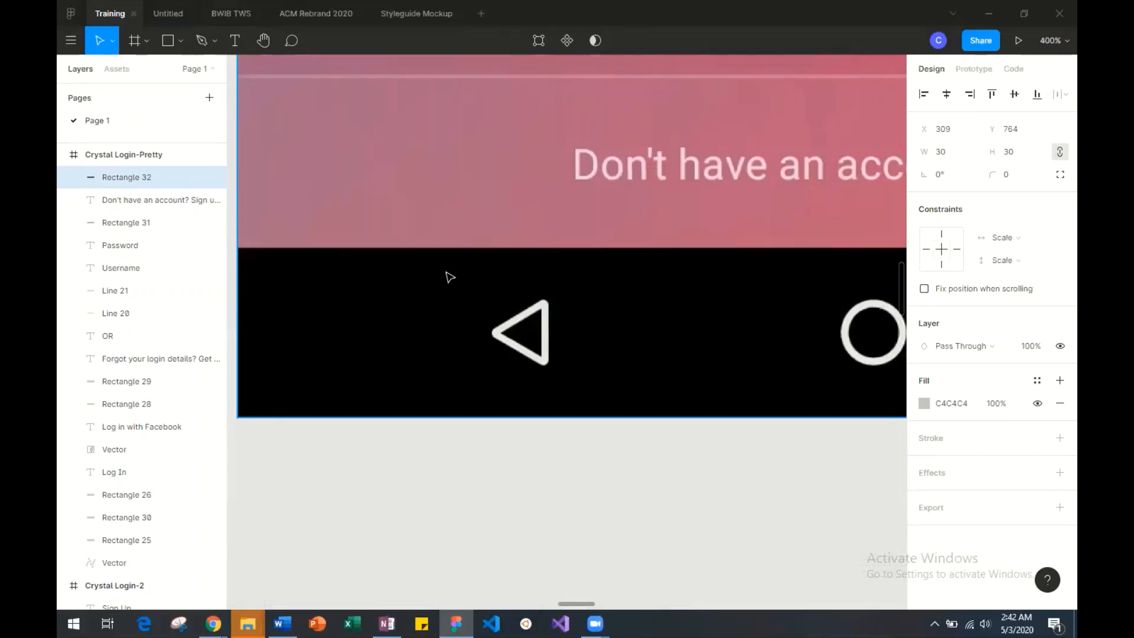
scroll(450, 277, left, 4)
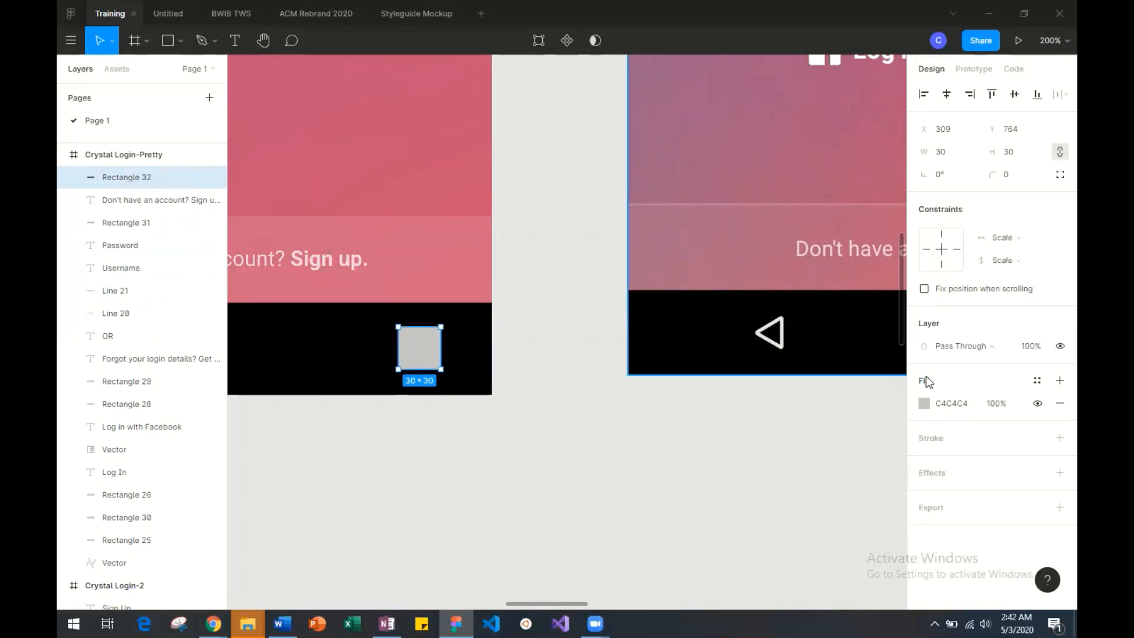
Add a white (FFFFFF) inside stroke of width 3 to the square.
click(928, 446)
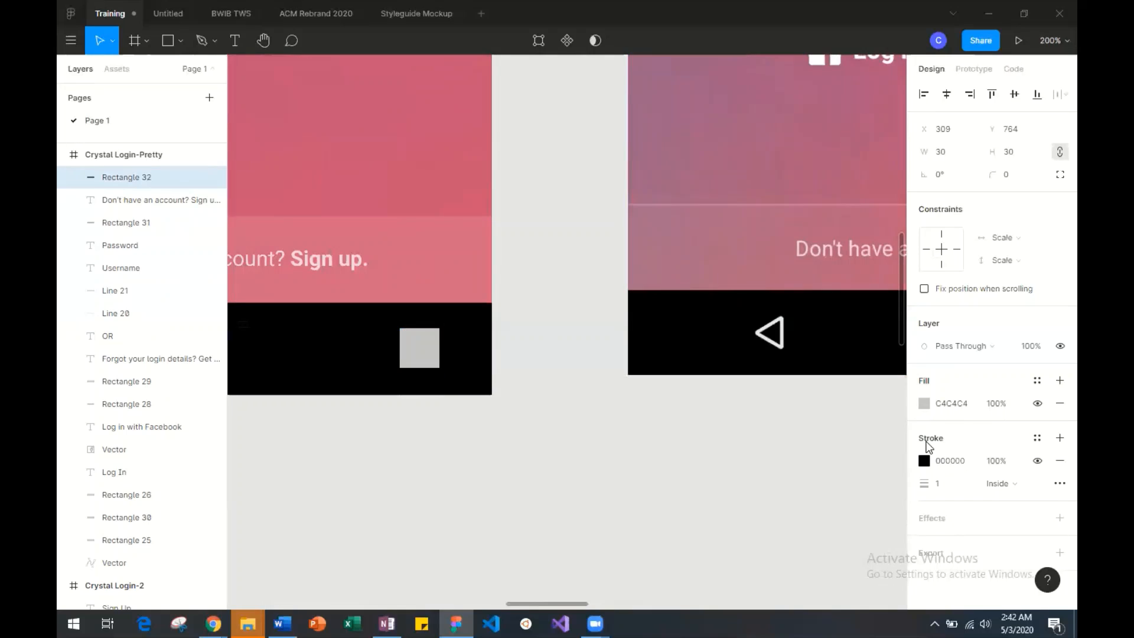
click(924, 460)
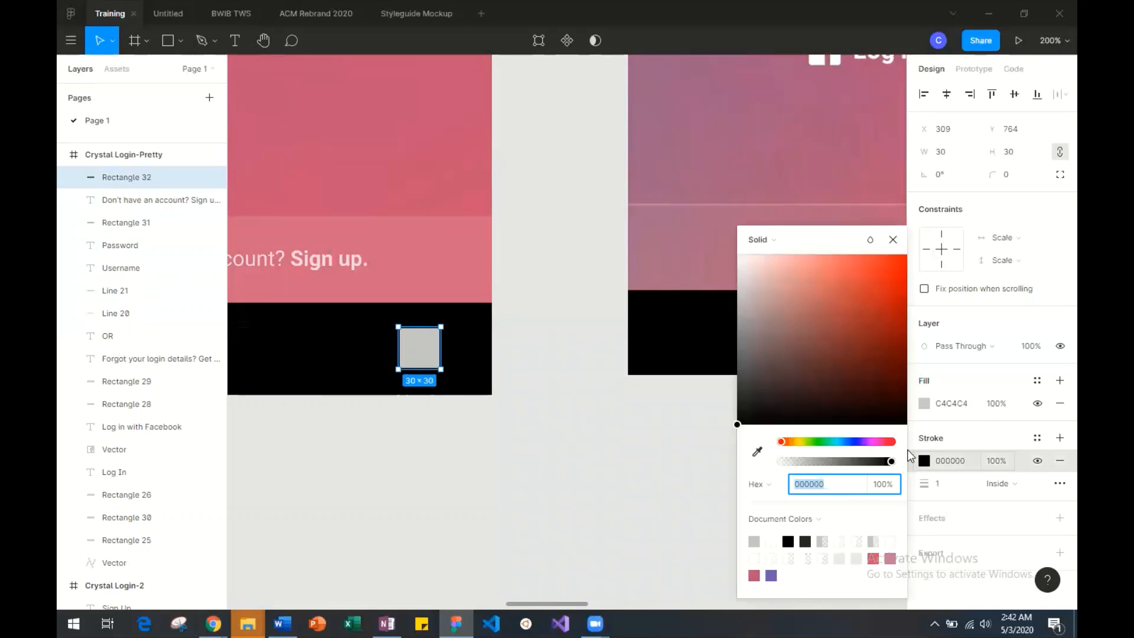
drag(761, 284, 722, 223)
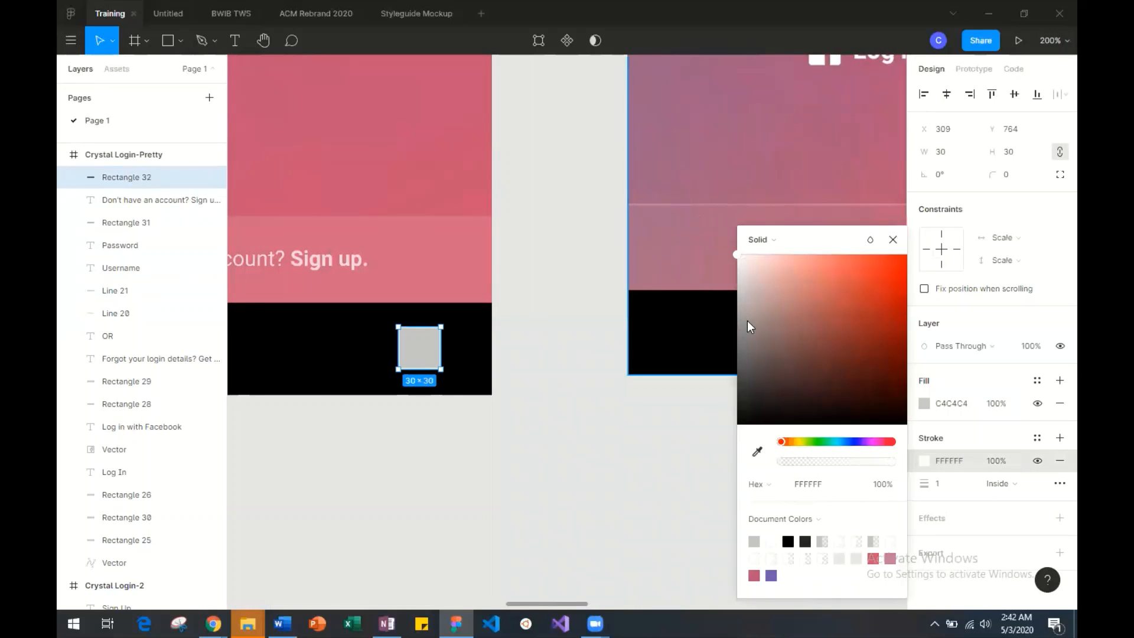
click(942, 484)
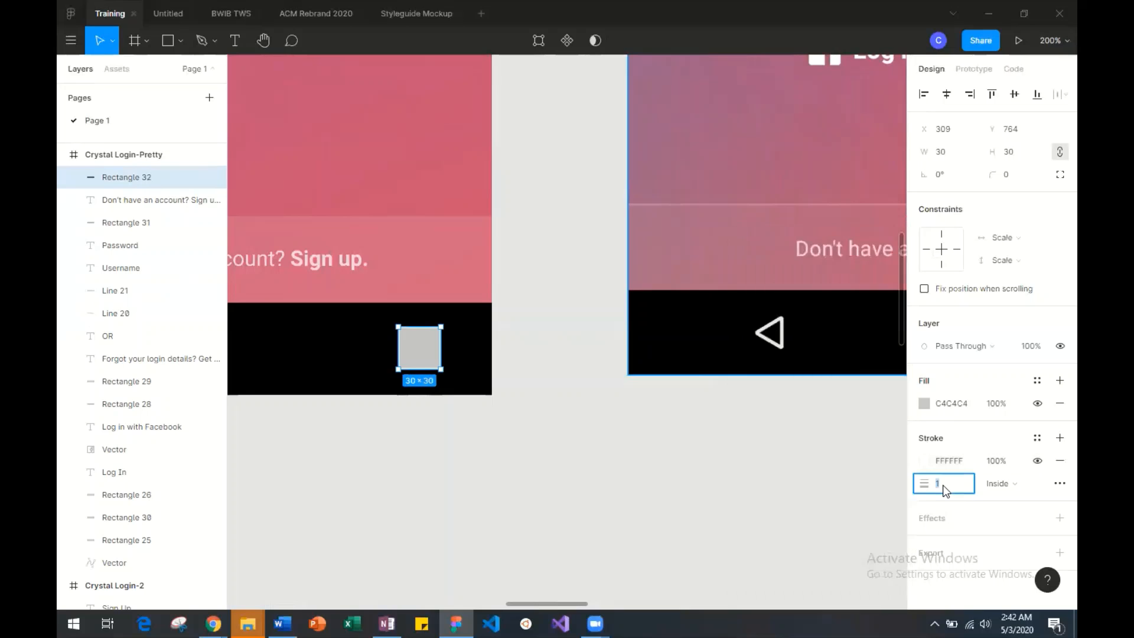
scroll(756, 489, right, 3)
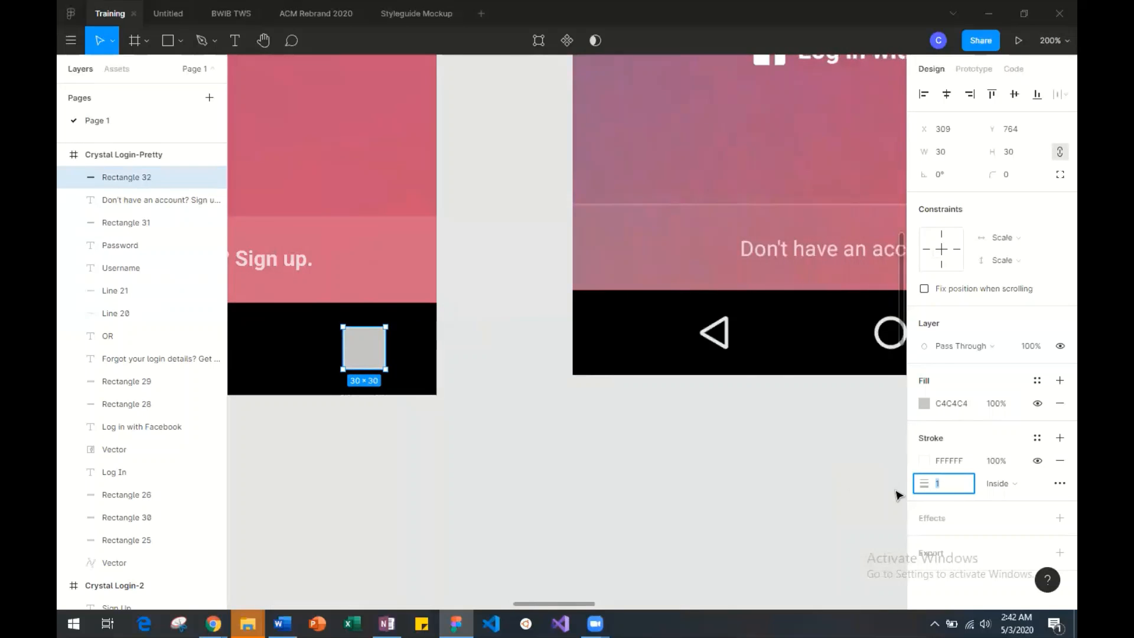
key(Return)
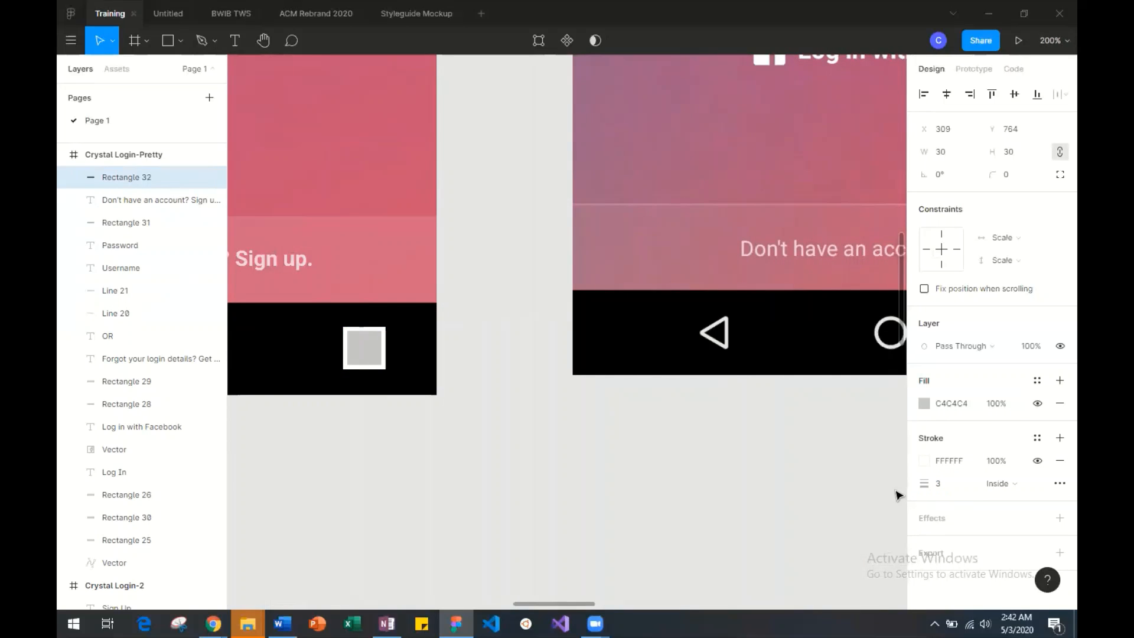
Reduce the square's fill opacity to 0% so only its outline remains.
click(925, 404)
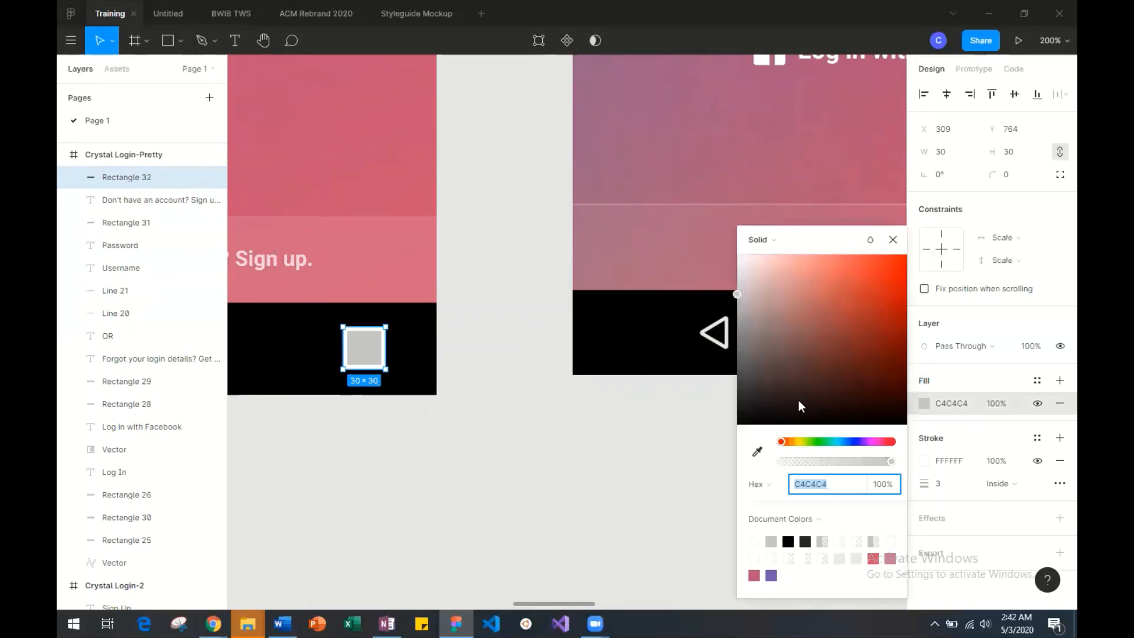
drag(800, 463, 738, 459)
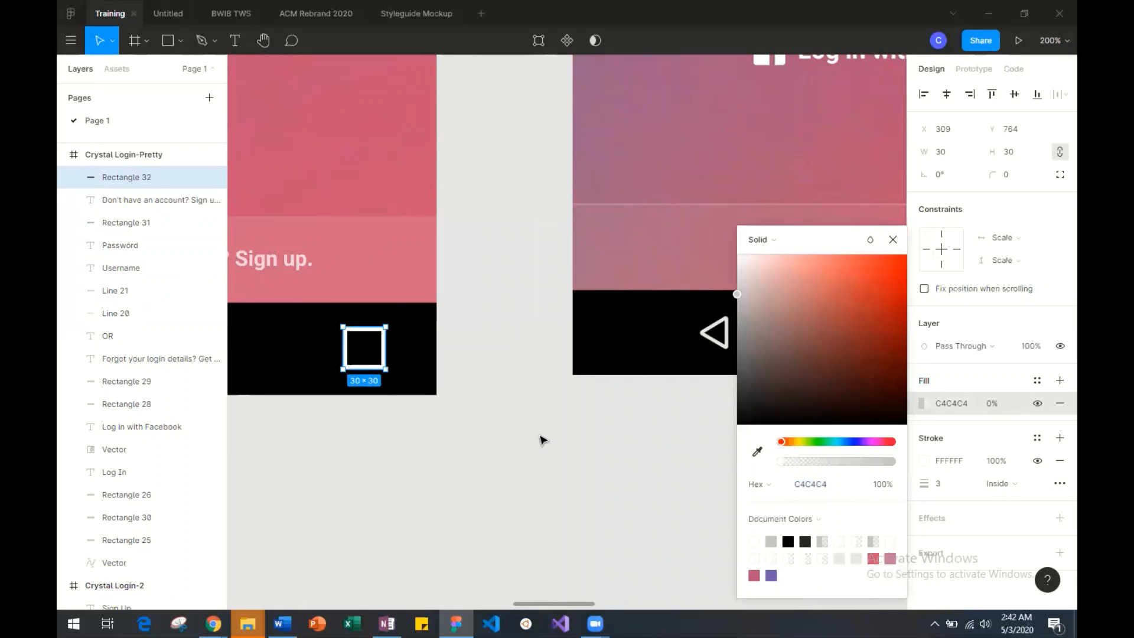
click(543, 440)
Round the outlined square's corners with a radius of 3, following the square icon in the reference screenshot.
scroll(508, 438, right, 9)
scroll(508, 438, left, 6)
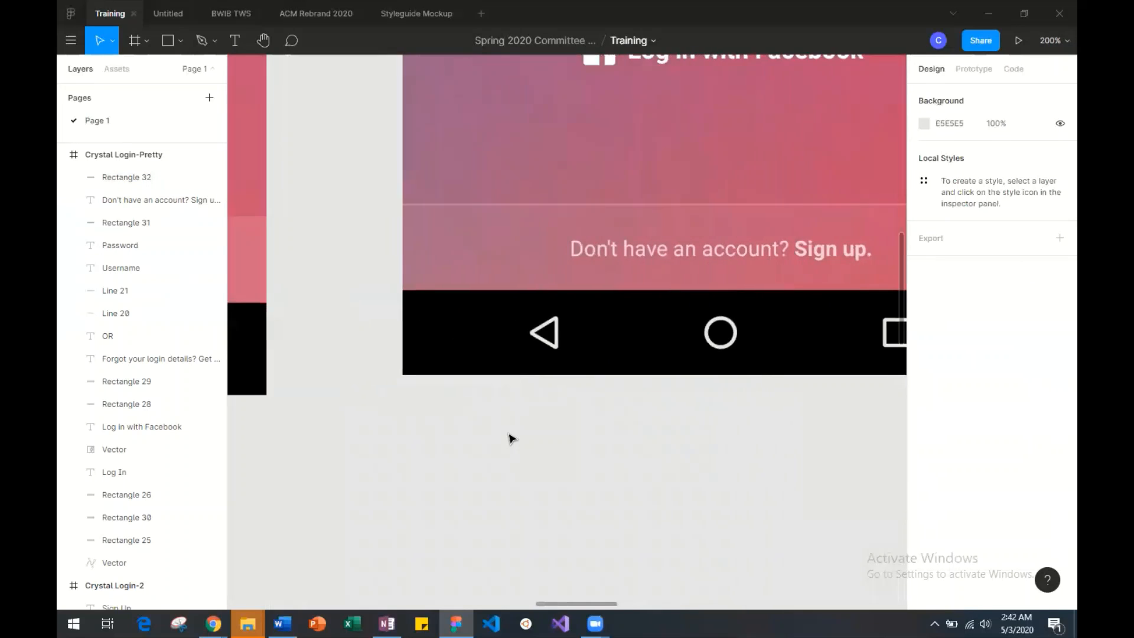
scroll(512, 438, left, 6)
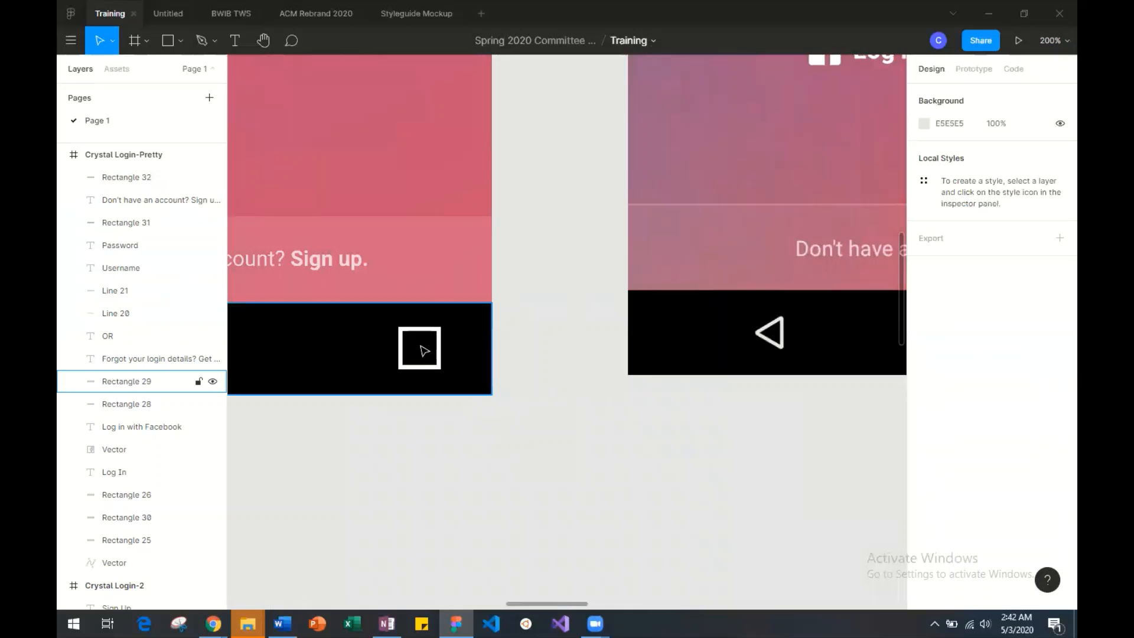
click(438, 349)
click(1007, 175)
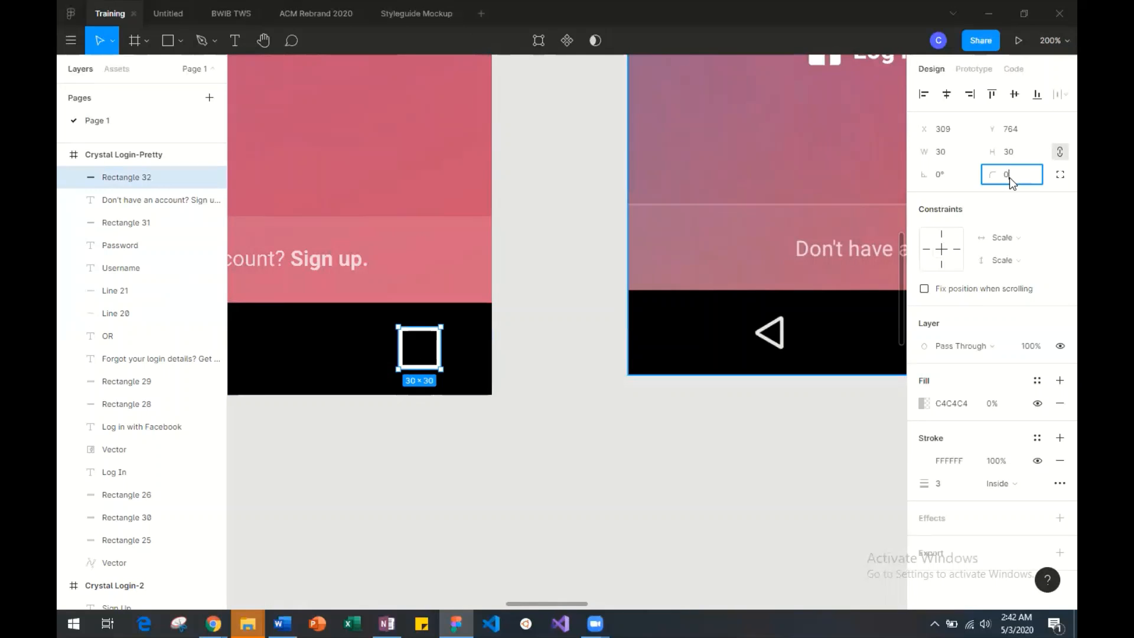
text(3)
Scale the square icon down proportionally to about 21 × 21 and compare it with the reference icons.
scroll(679, 340, right, 1)
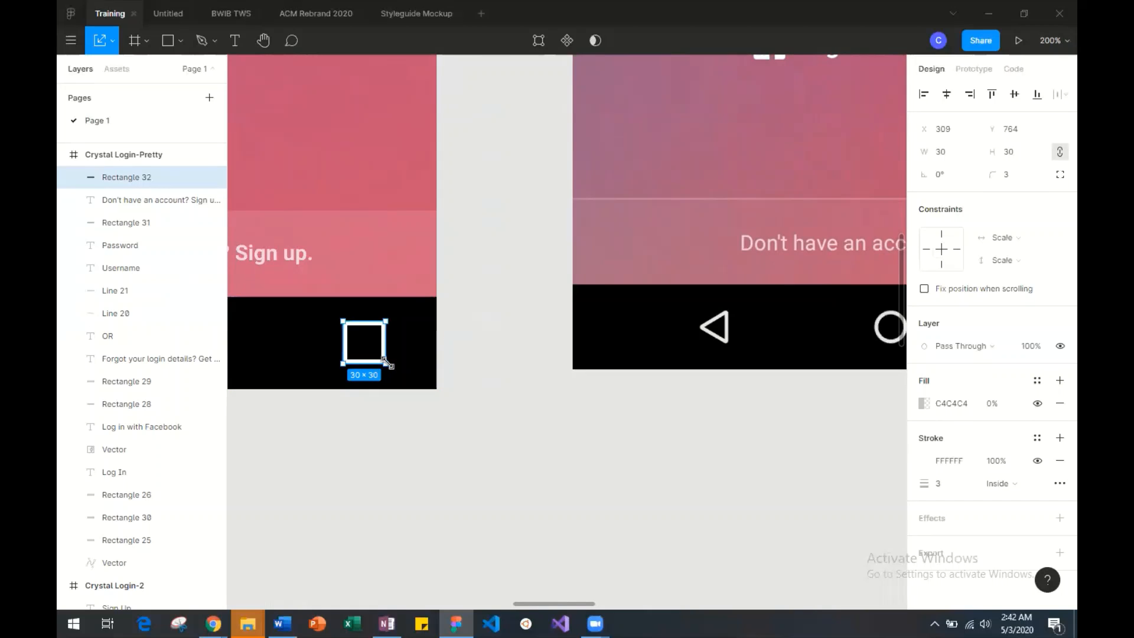
drag(386, 364, 372, 349)
scroll(375, 352, right, 5)
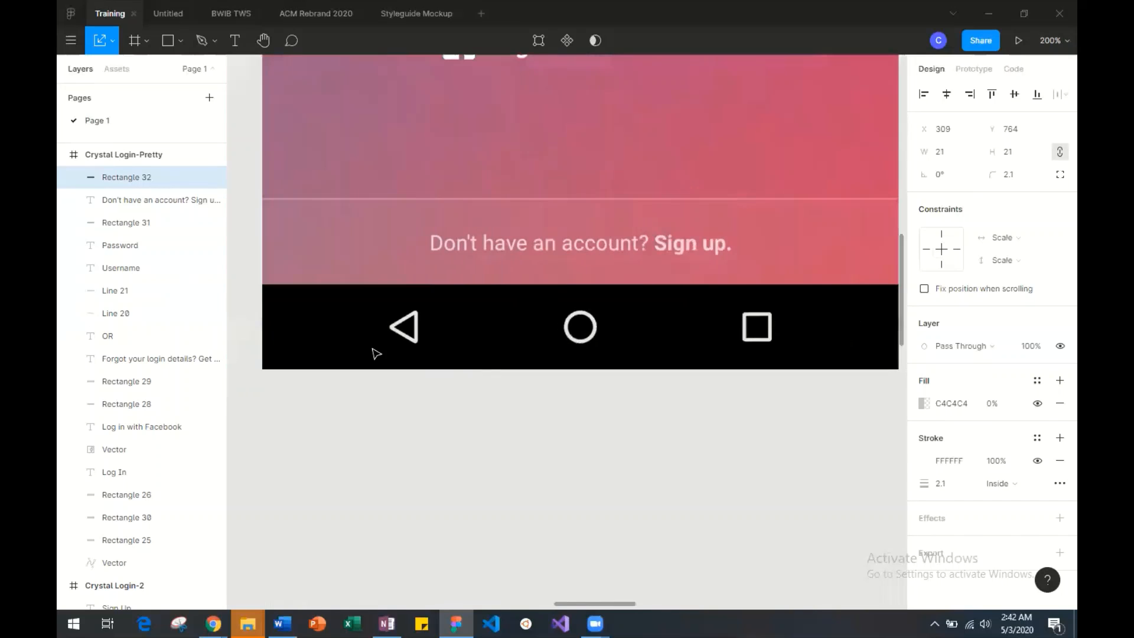
scroll(376, 353, left, 5)
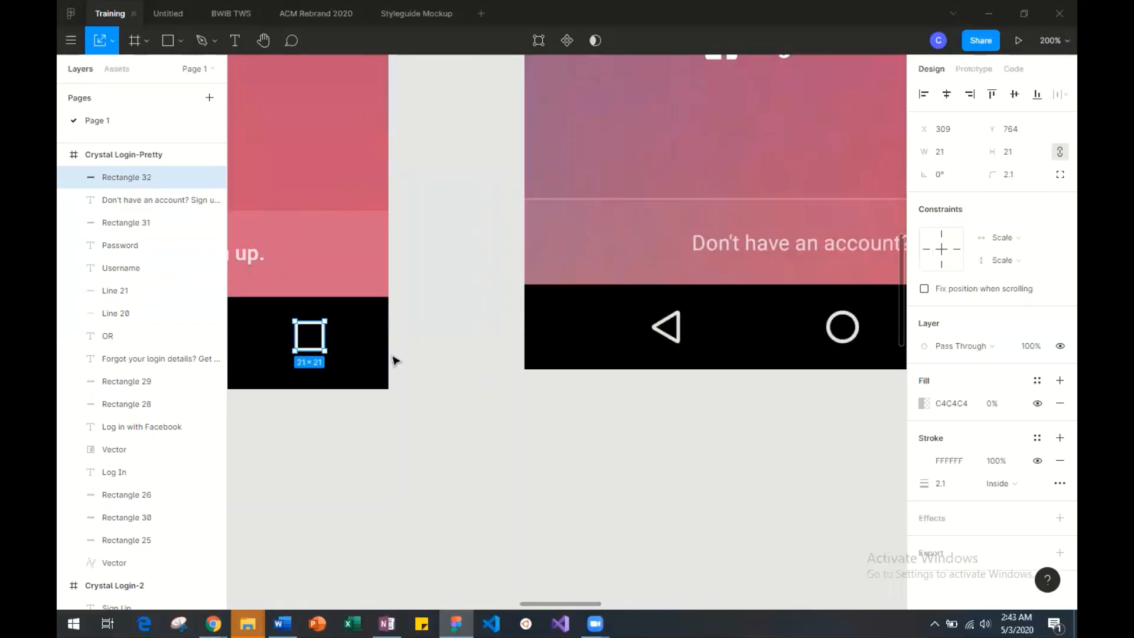
Move the square onto the reference screenshot's square icon and scale it to 20 × 20 to match.
drag(309, 340, 732, 439)
scroll(731, 439, right, 5)
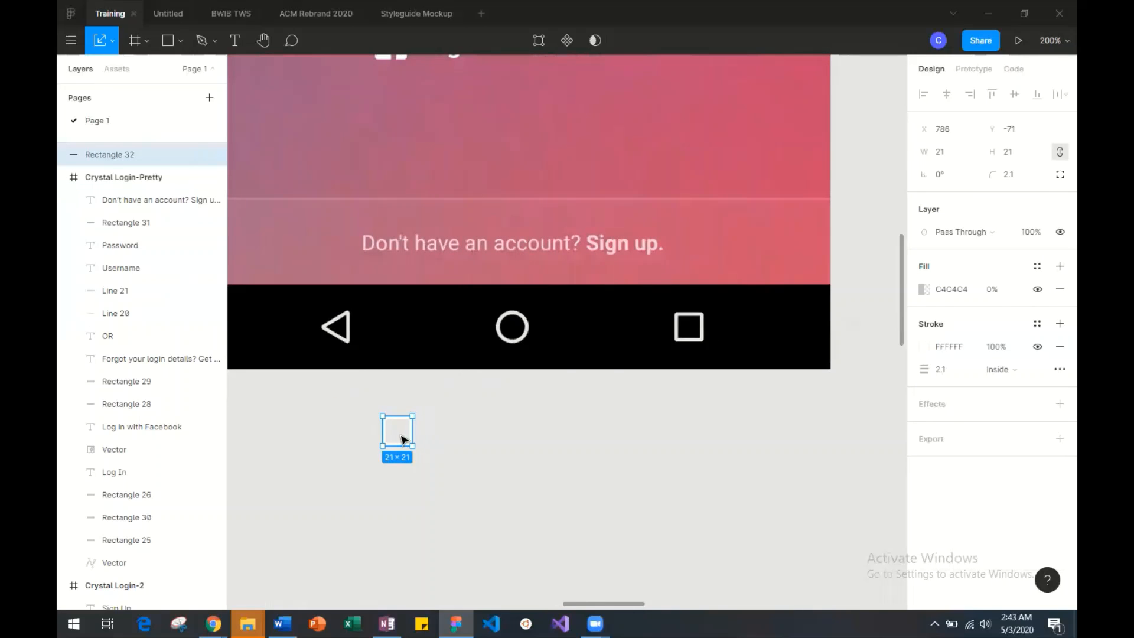
mouse_move(400, 438)
mouse_down()
mouse_move(736, 343)
mouse_move(724, 330)
mouse_move(695, 333)
mouse_move(703, 313)
mouse_up()
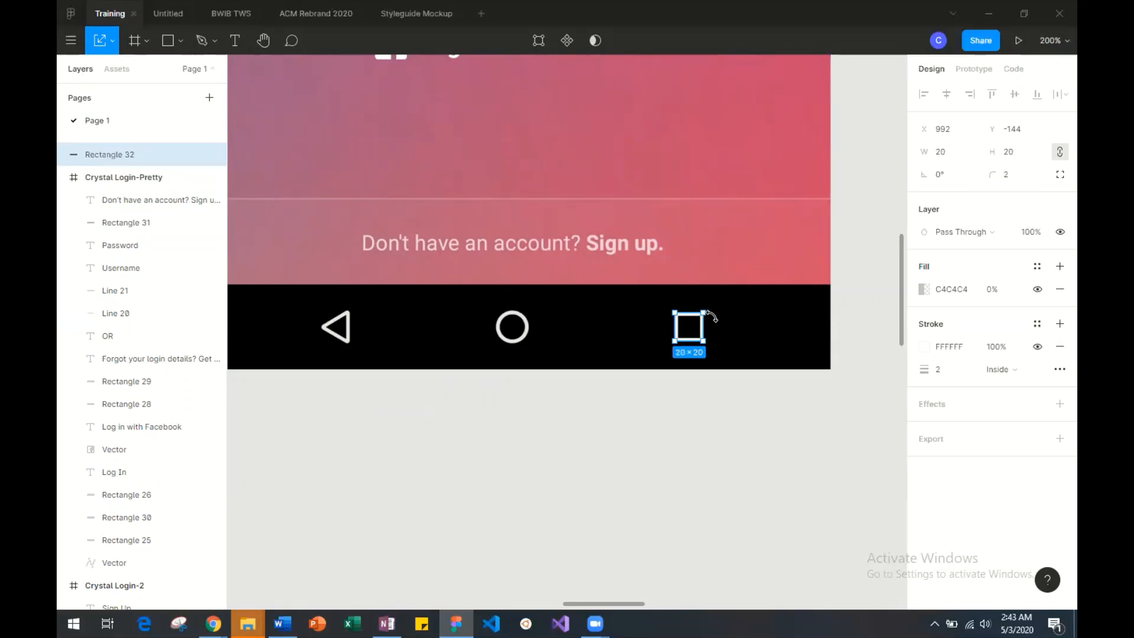
click(731, 341)
drag(717, 340, 743, 343)
key(ctrl+z)
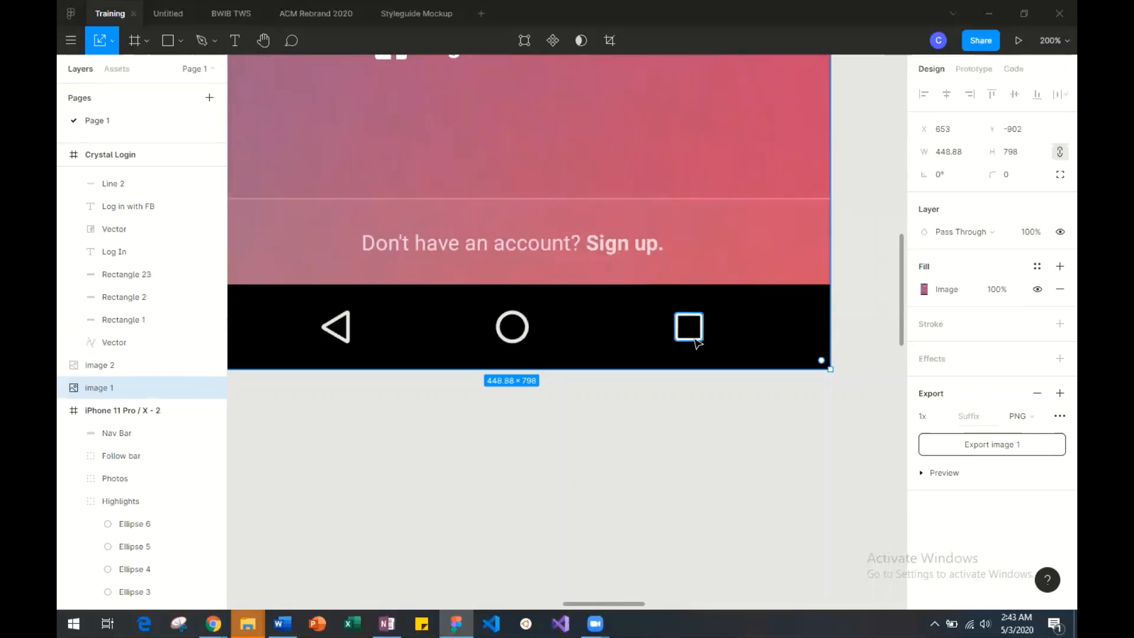
key(ctrl+z)
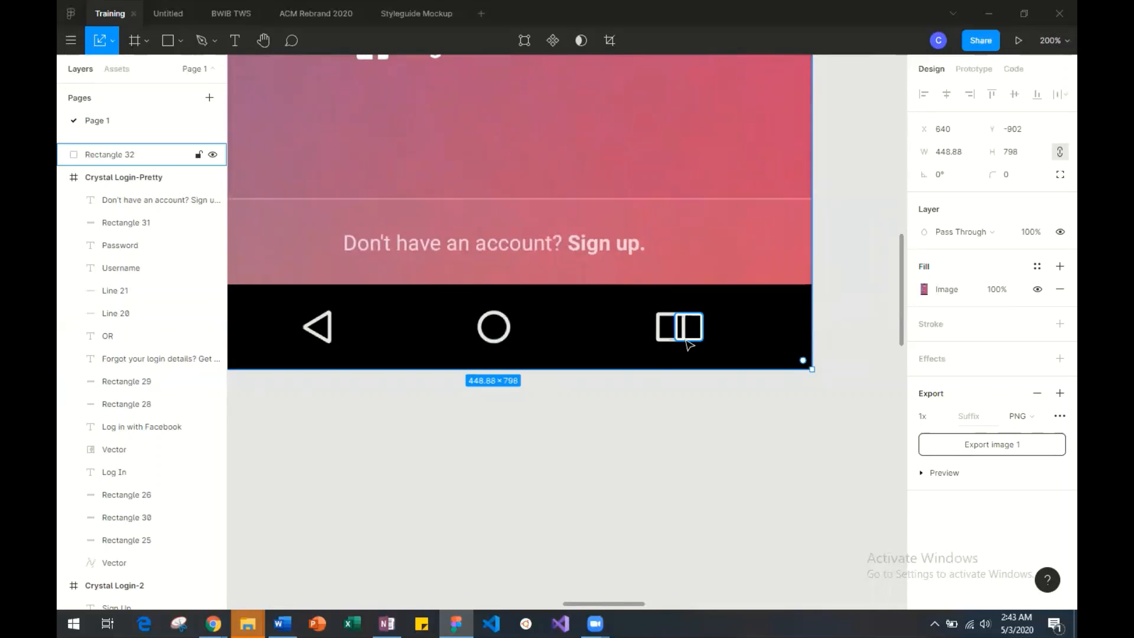
drag(689, 345, 719, 315)
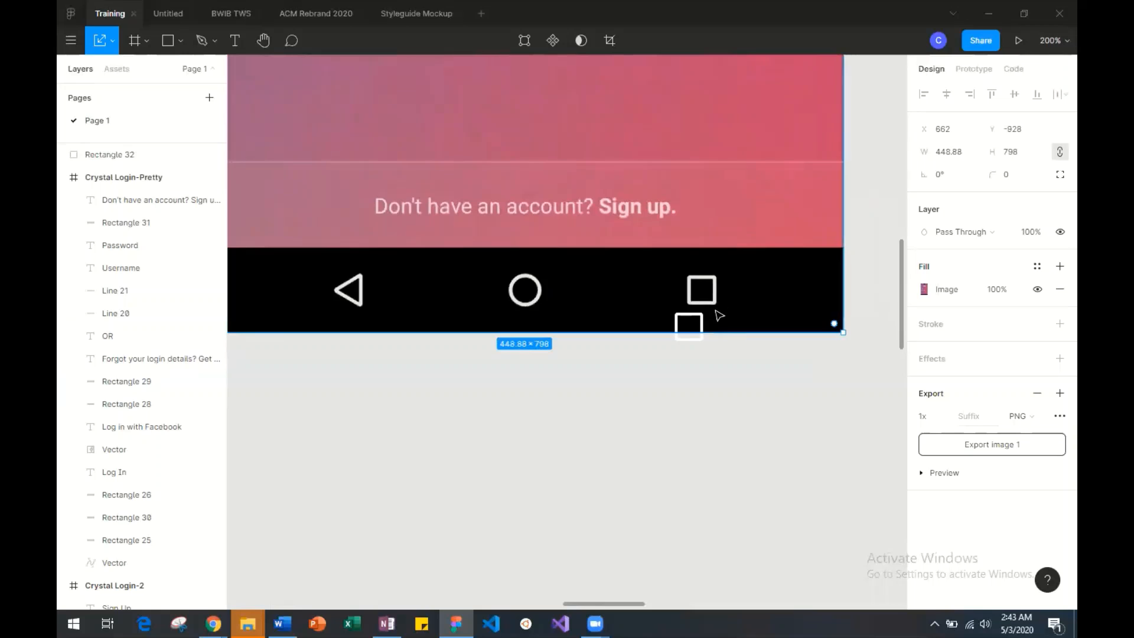
key(ctrl+z)
key(ctrl+z)
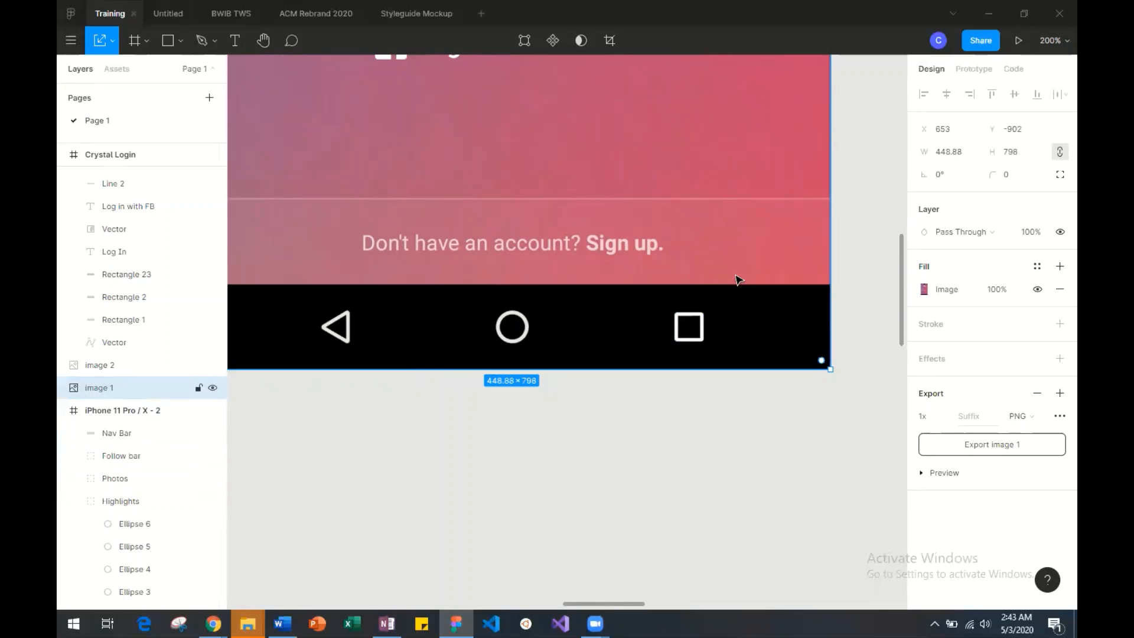
Move the 20 × 20 square icon off the reference screenshot and into the mockup's black navigation bar at X 291, Y 769.
click(688, 340)
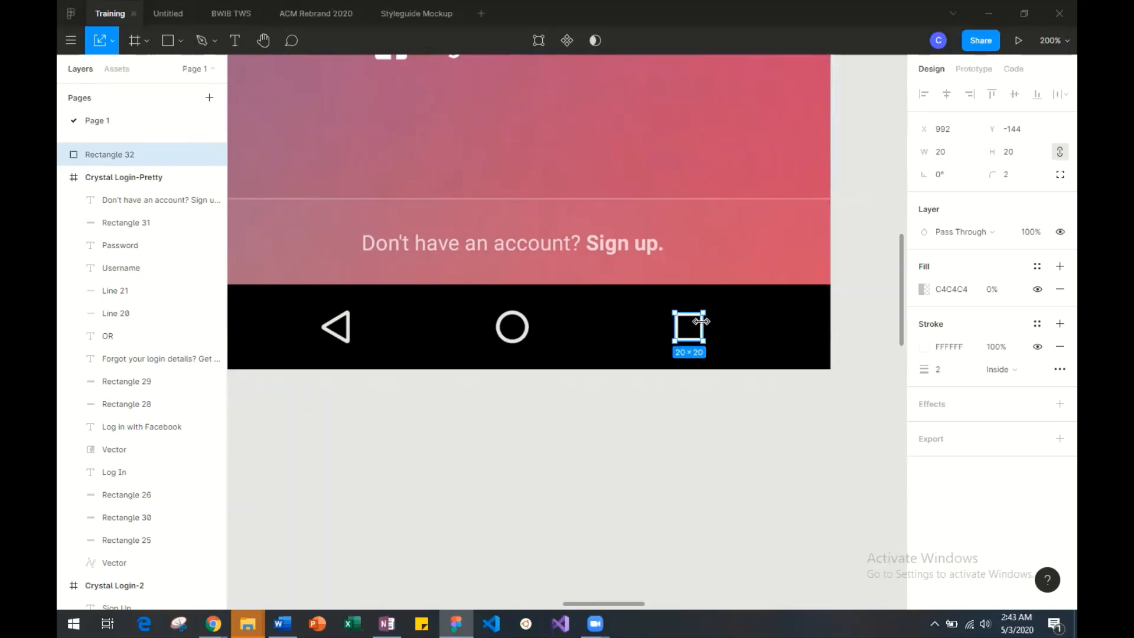
drag(701, 323, 410, 437)
scroll(410, 435, left, 5)
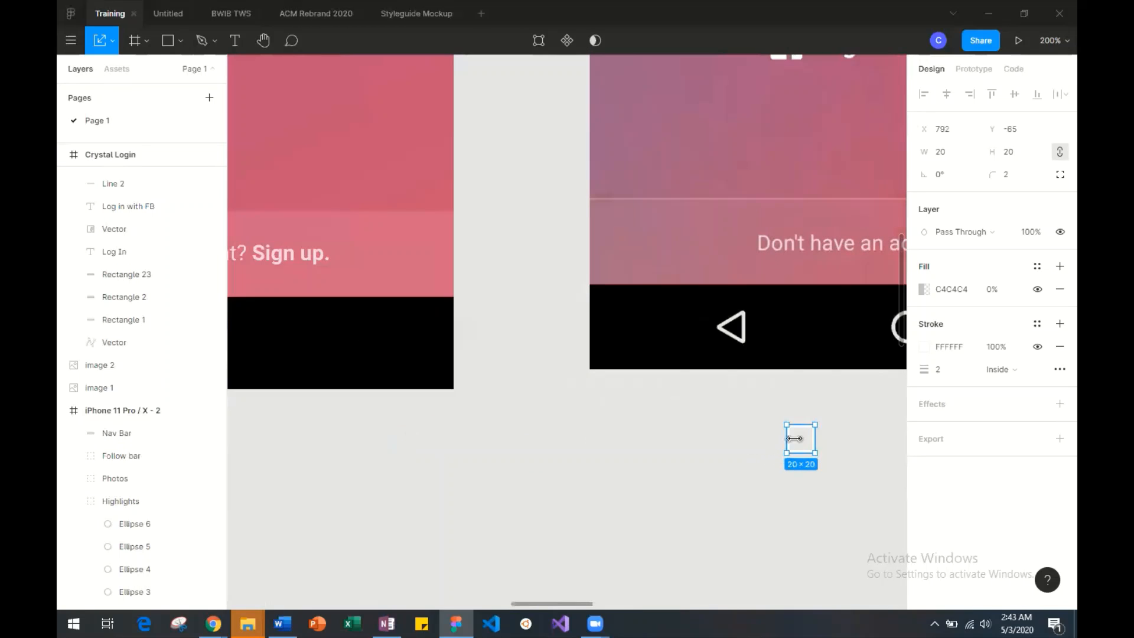
key(ctrl+z)
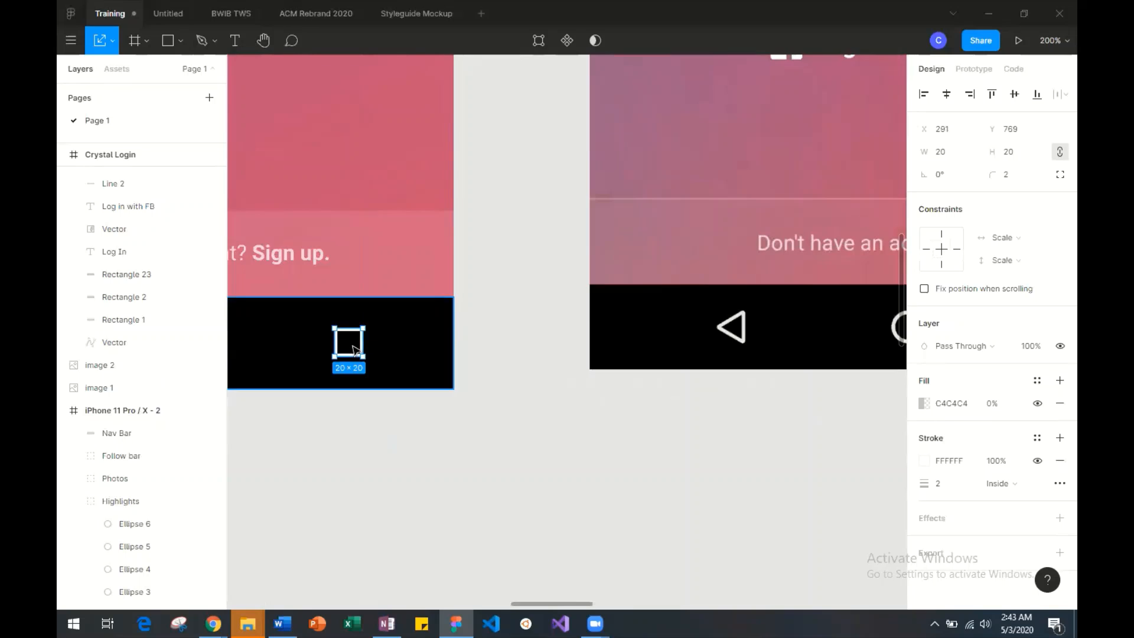
scroll(353, 351, left, 6)
scroll(354, 351, right, 2)
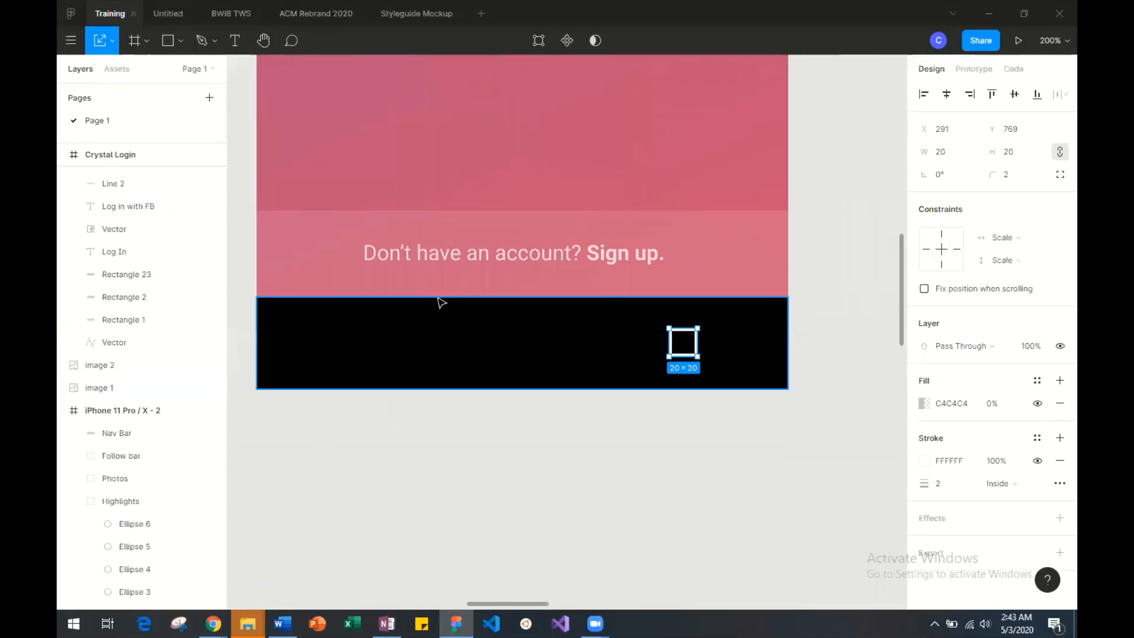
Draw a 20 × 20 circle beside the square icon in the mockup's navigation bar, level with it at Y 769.
click(180, 36)
click(172, 123)
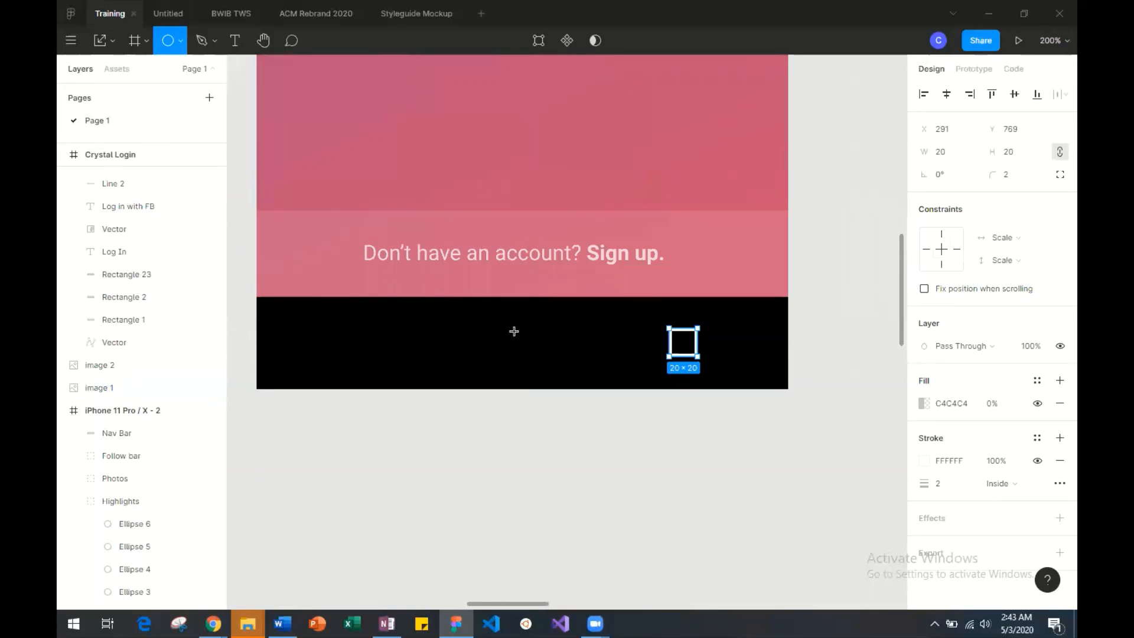
drag(514, 331, 636, 326)
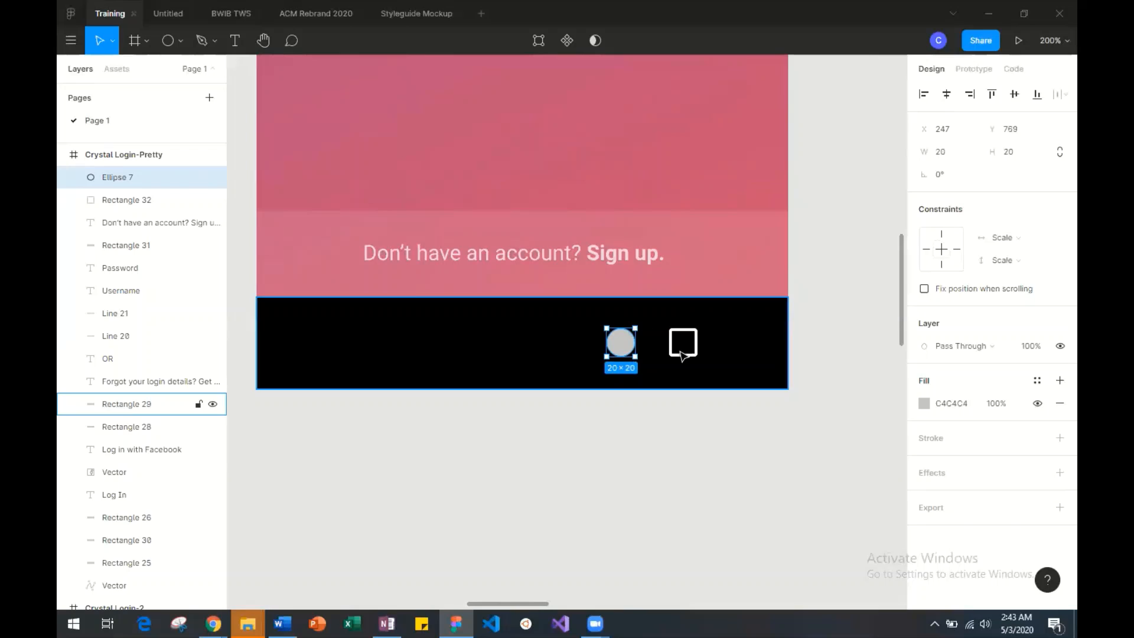
Add a white FFFFFF stroke with a weight of 3 to the circle.
click(925, 448)
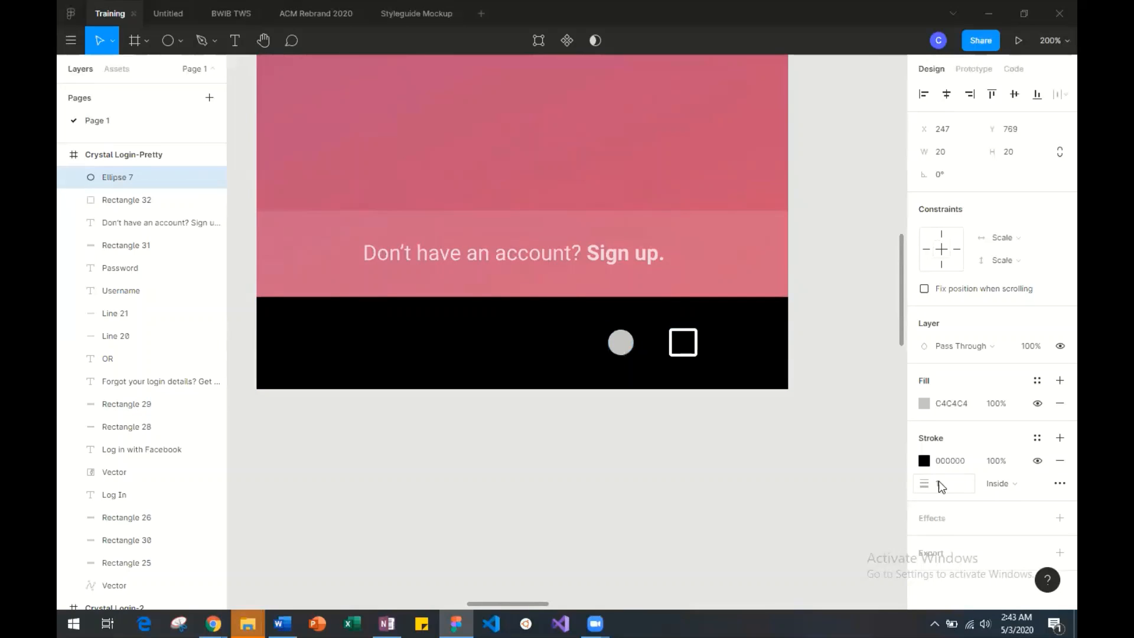
click(934, 464)
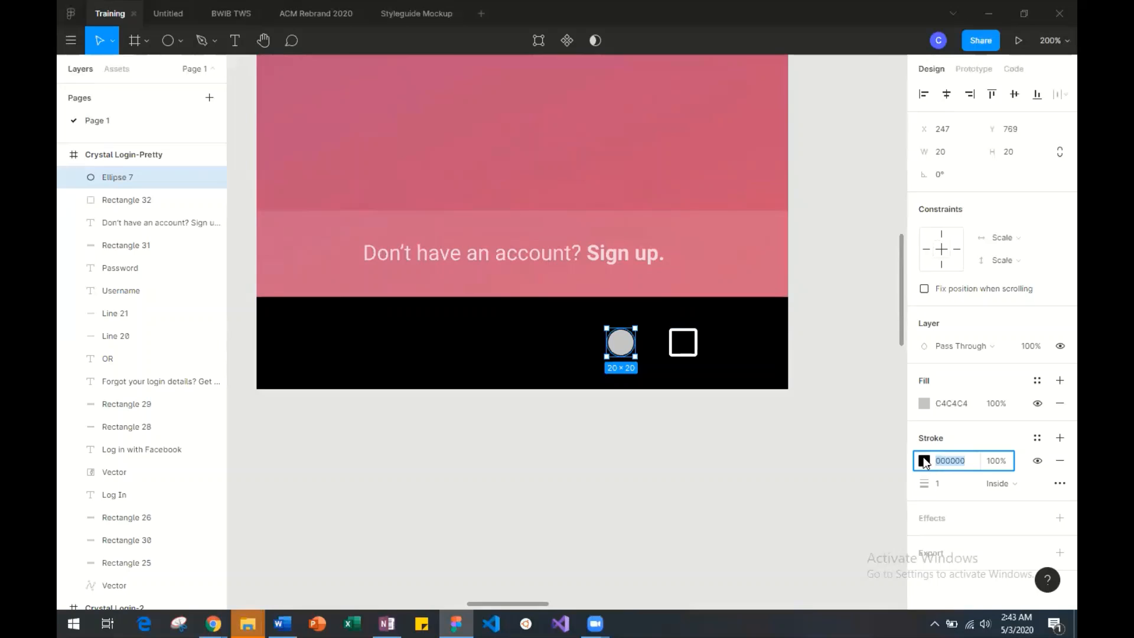
click(925, 462)
text(FFFFFF)
key(Return)
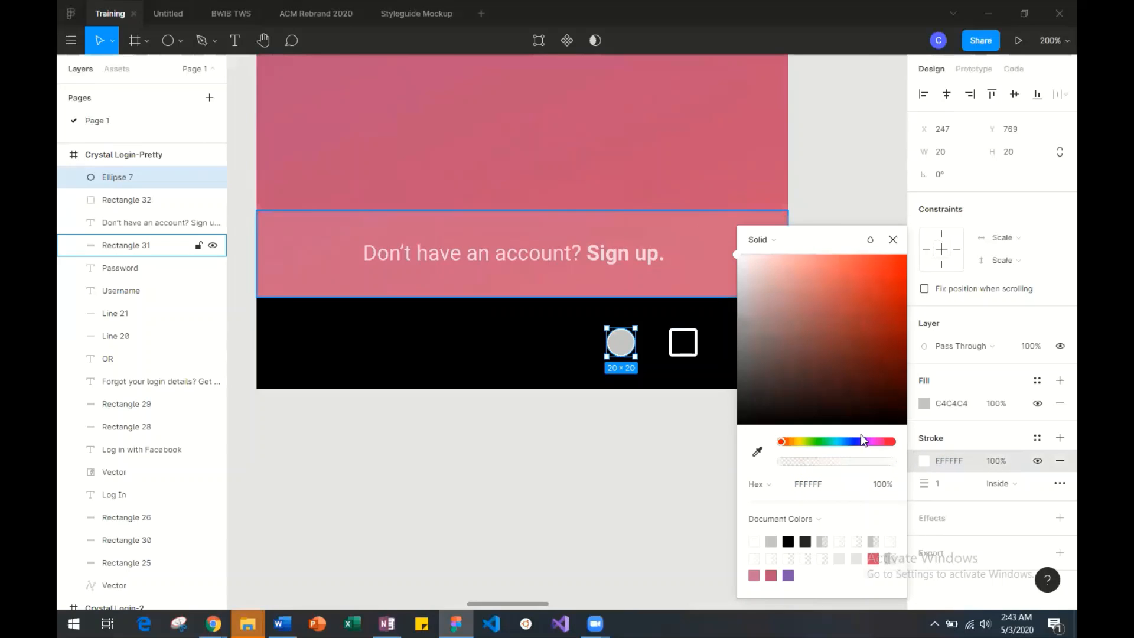
click(941, 485)
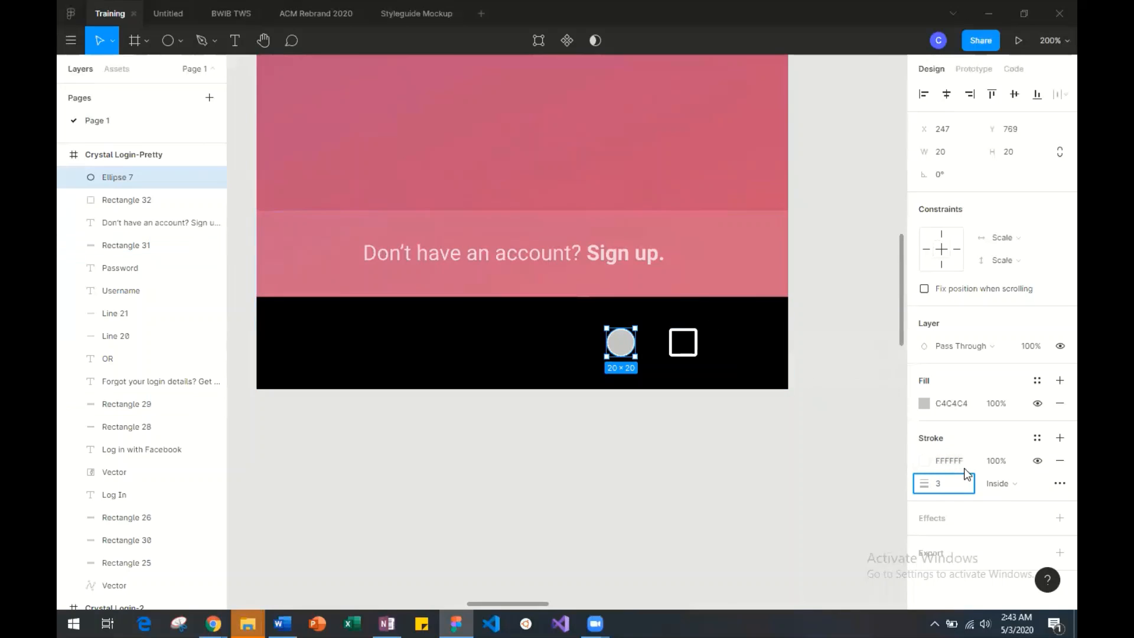
Reduce the circle's fill opacity to 0% so only its outline remains.
click(925, 405)
drag(835, 458, 703, 455)
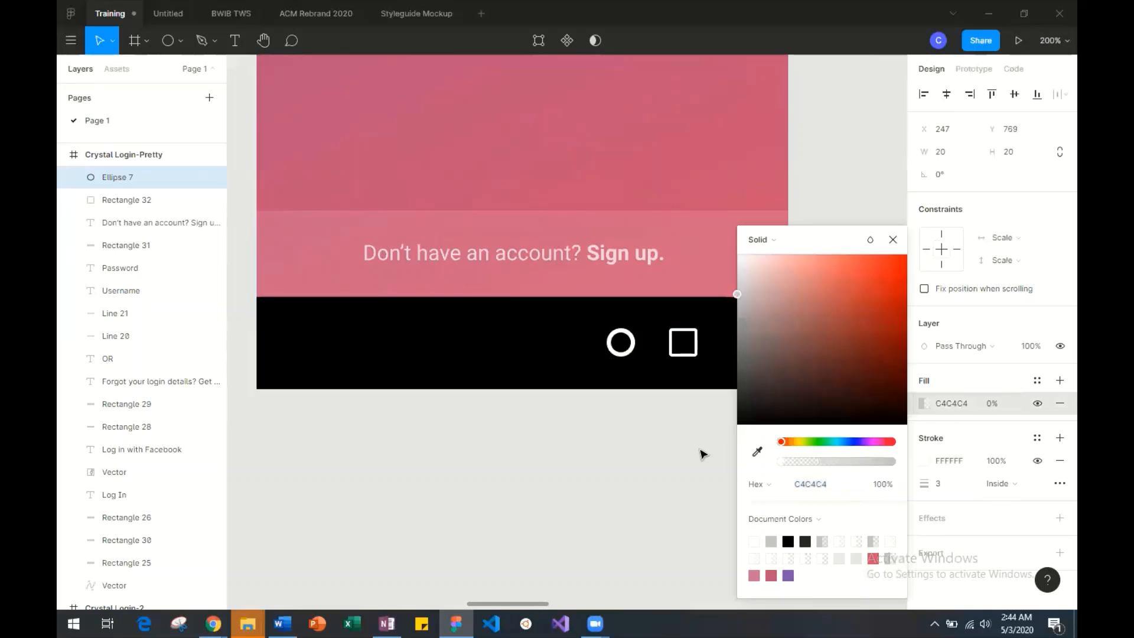
click(670, 449)
Compare the circle with the square and the reference icons, and set the circle's stroke weight to 2.
scroll(670, 448, right, 5)
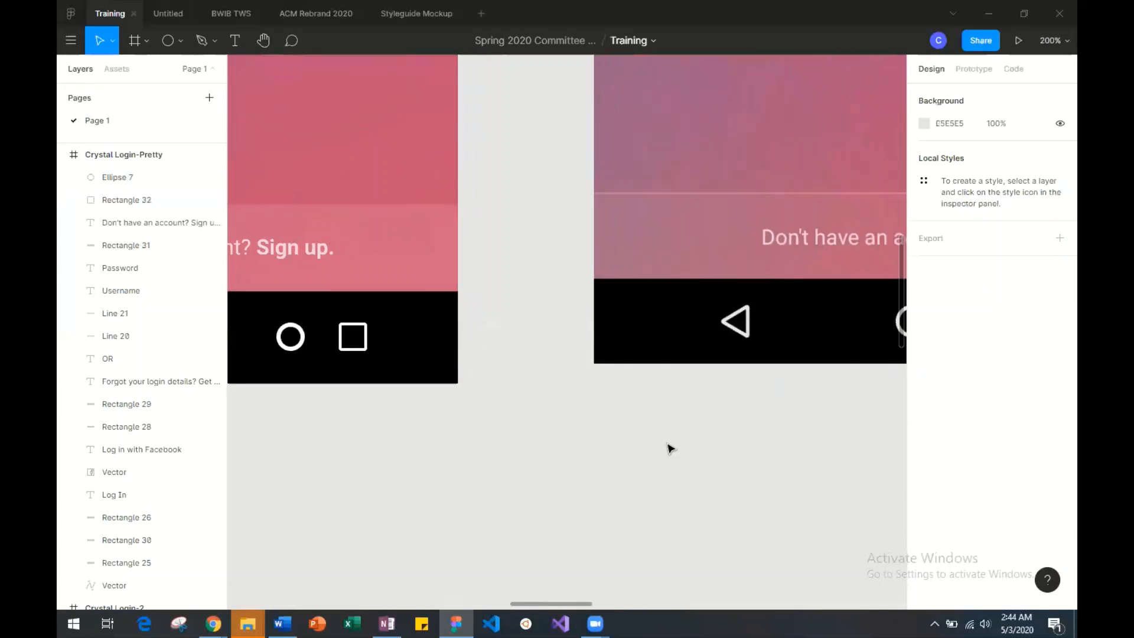
scroll(670, 449, left, 5)
click(692, 355)
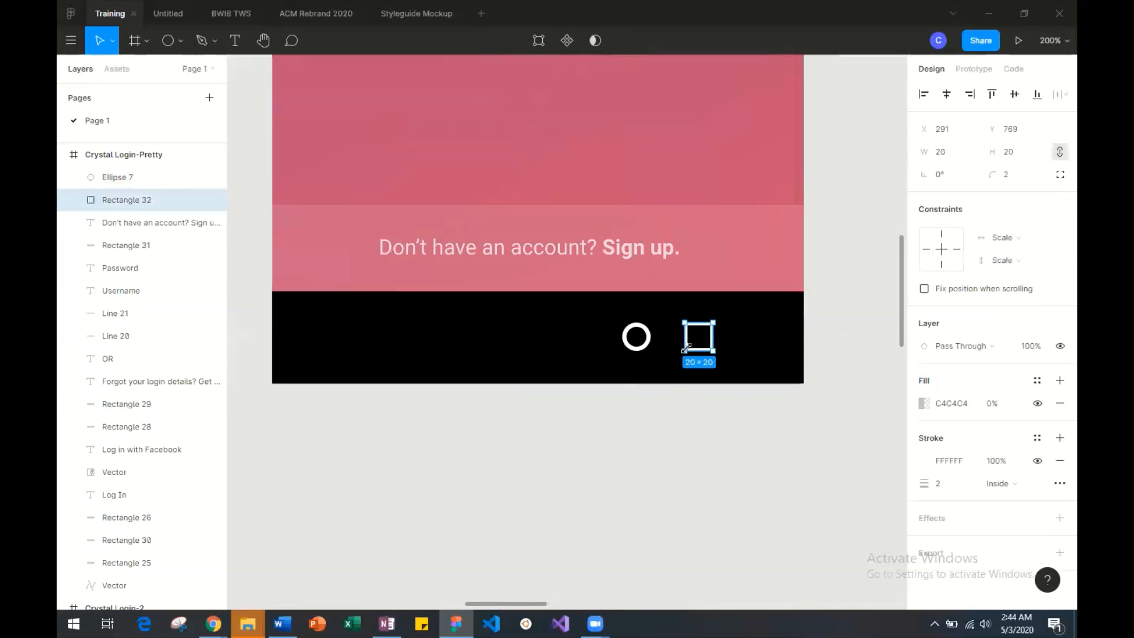
scroll(621, 407, right, 10)
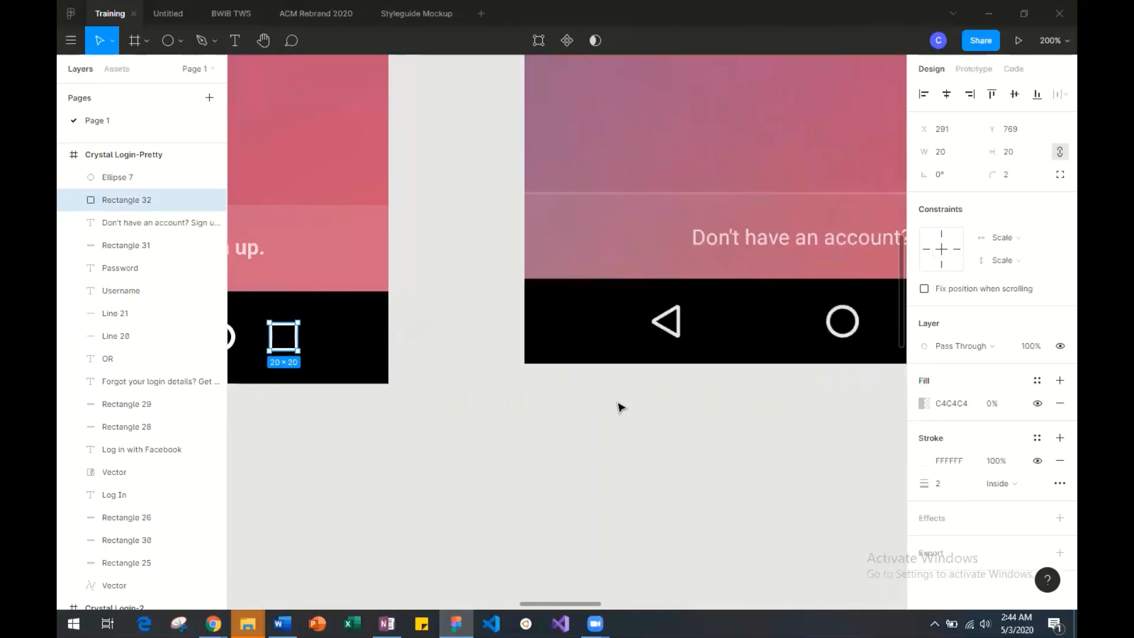
scroll(621, 407, left, 6)
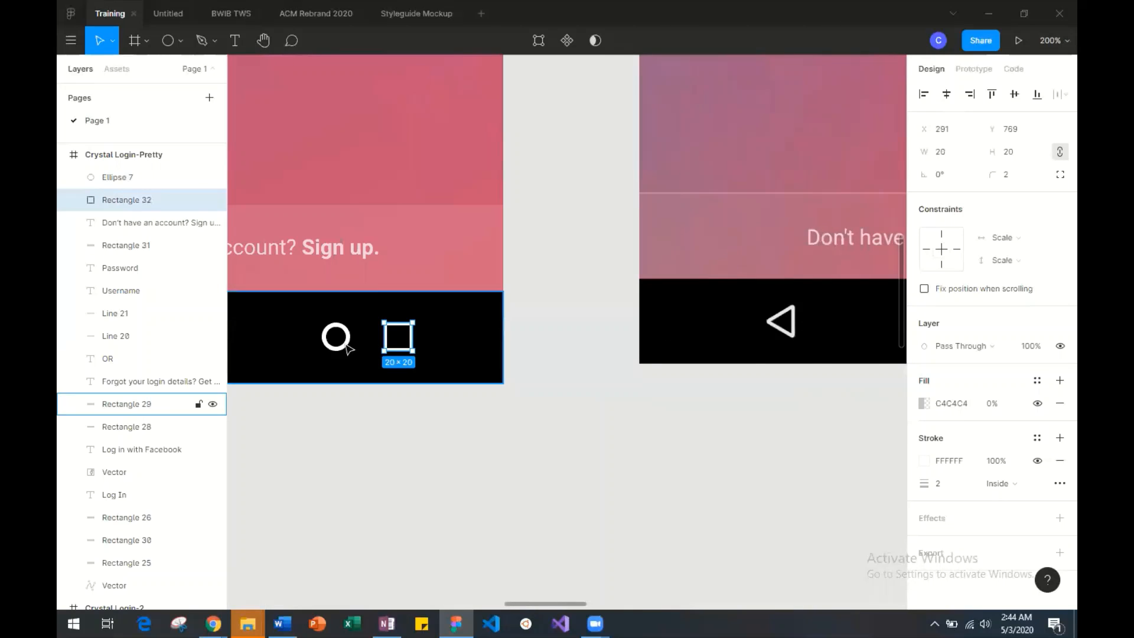
click(118, 177)
click(943, 483)
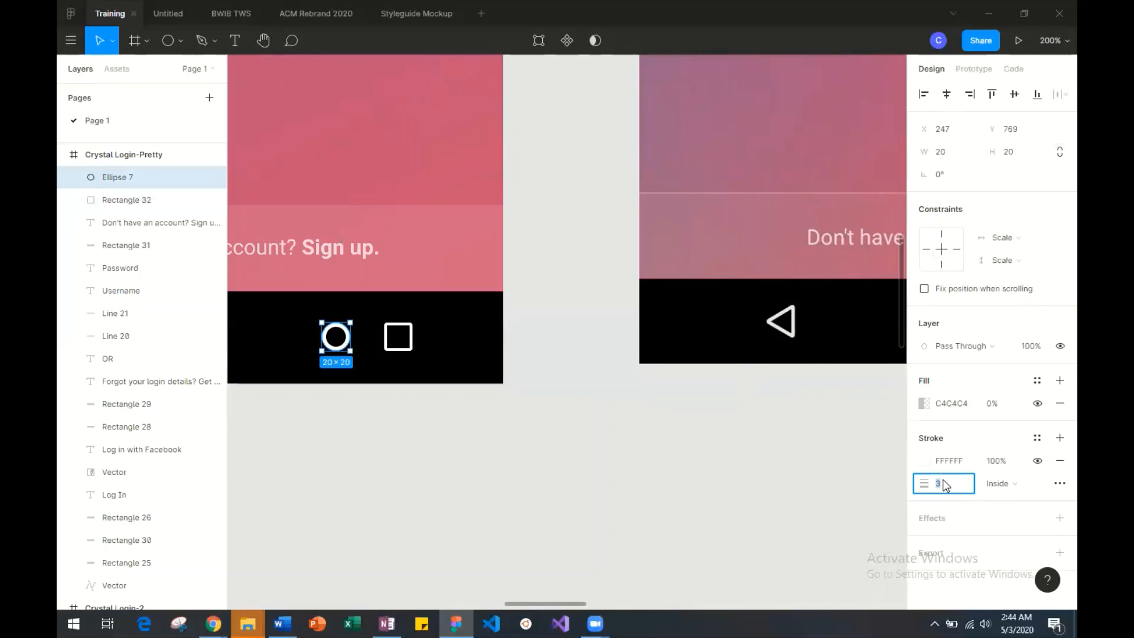
text(2)
key(Return)
scroll(768, 501, right, 2)
scroll(746, 503, left, 14)
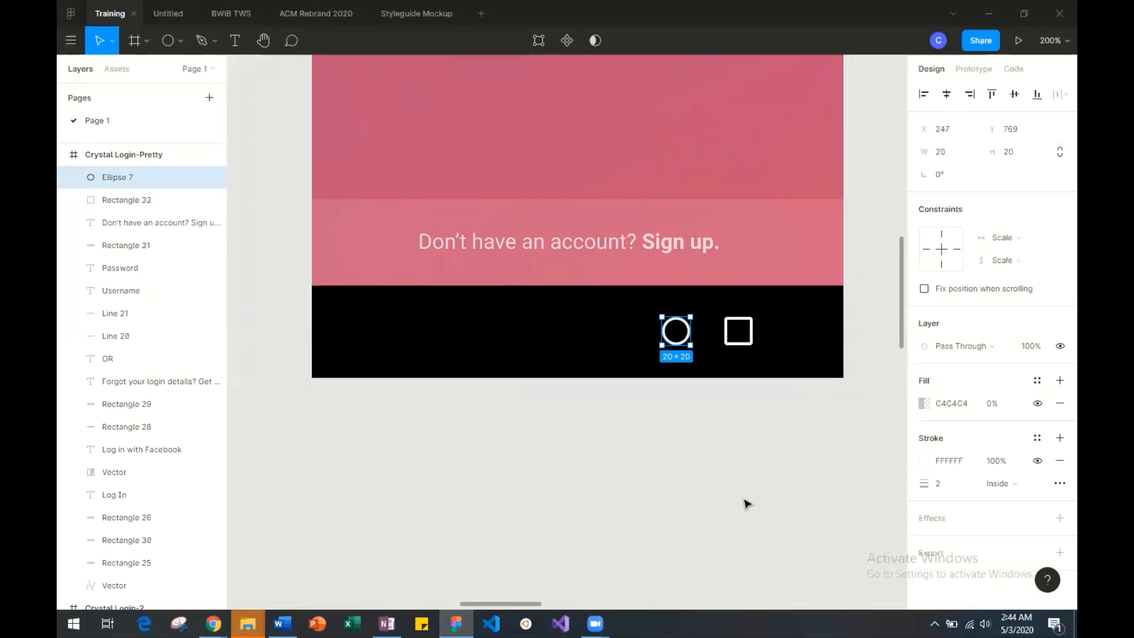
Draw a triangle about 27 × 23 in the navigation bar on the side of the circle opposite the square.
click(179, 39)
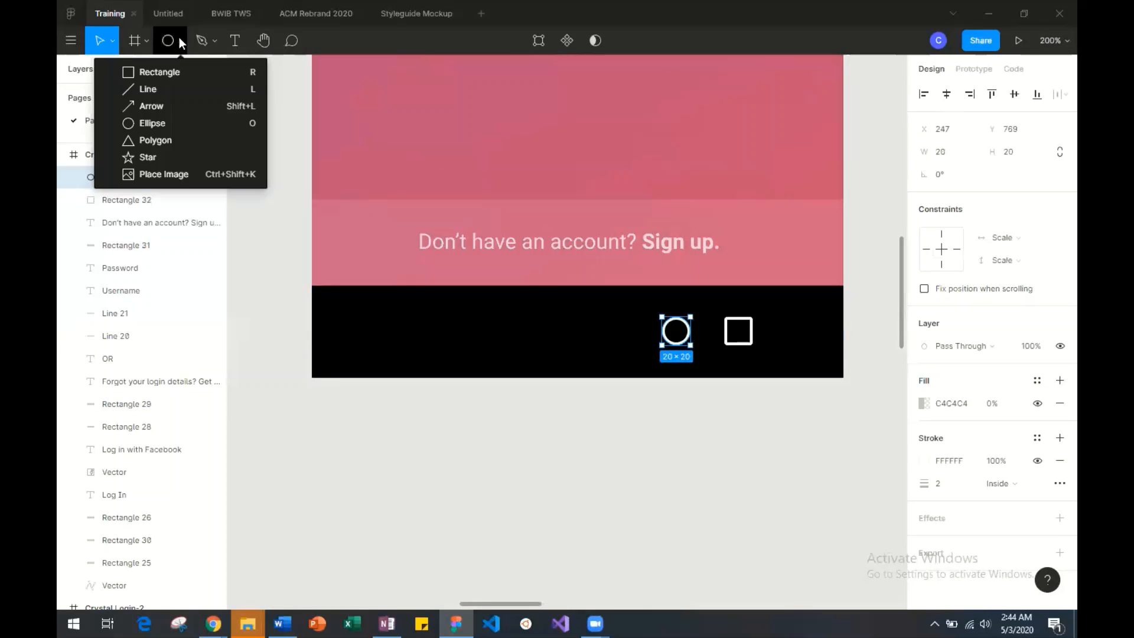
click(179, 133)
scroll(579, 310, down, 1)
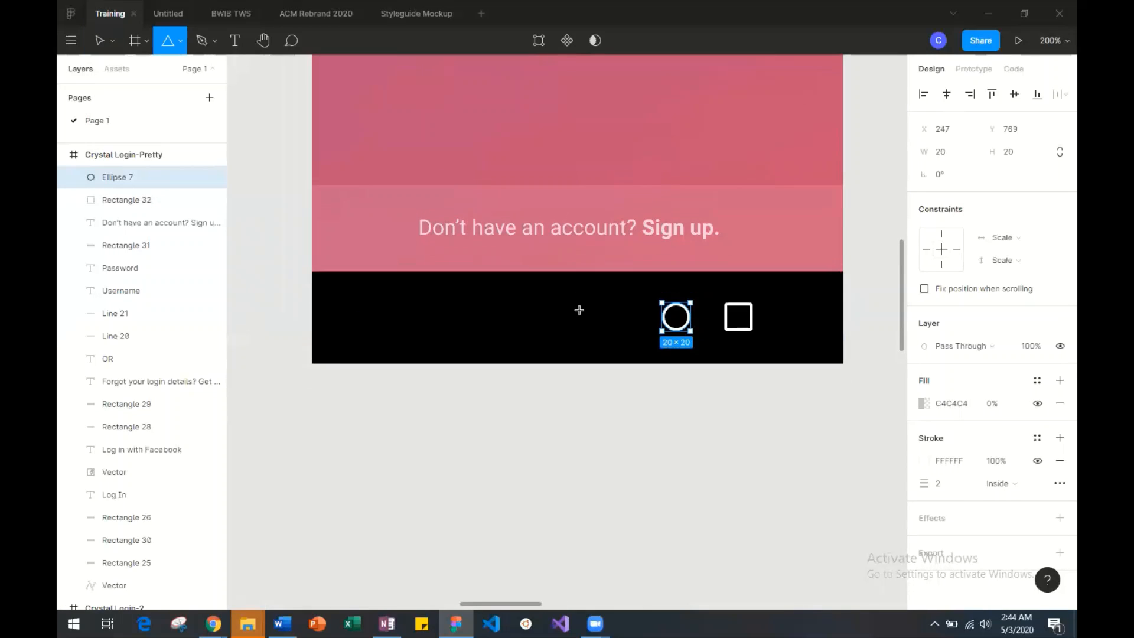
mouse_move(578, 294)
mouse_down()
mouse_move(619, 321)
mouse_move(610, 329)
mouse_move(620, 340)
mouse_up()
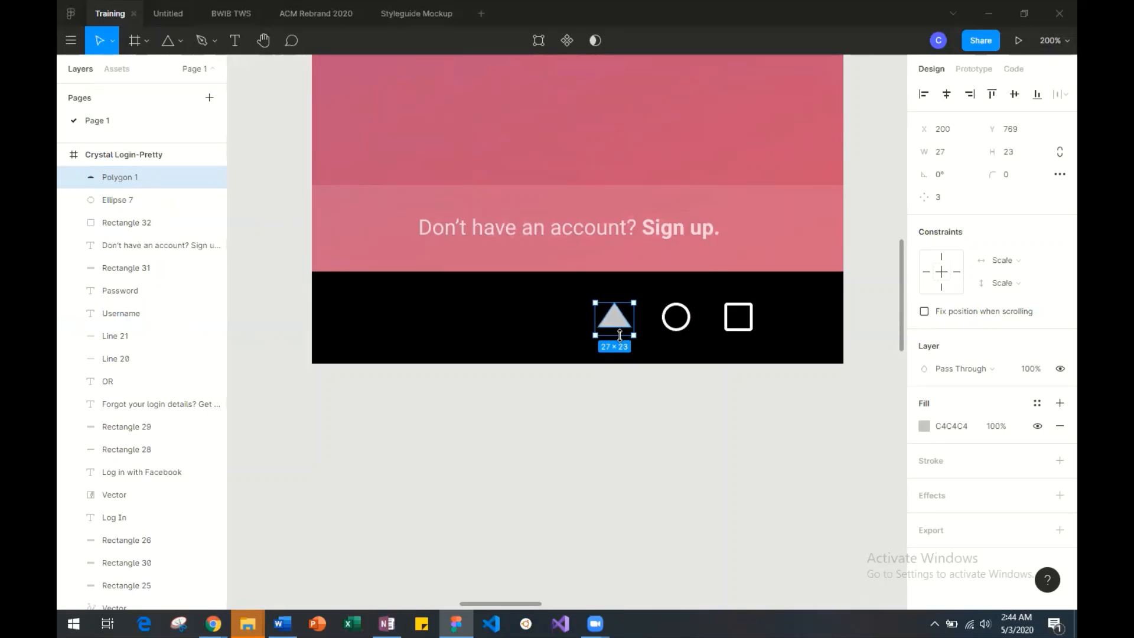
Shift the triangle slightly away from the circle to X 196 and set its height to 27.
click(595, 332)
mouse_move(618, 322)
mouse_down()
mouse_move(747, 325)
mouse_move(738, 346)
mouse_move(609, 323)
mouse_up()
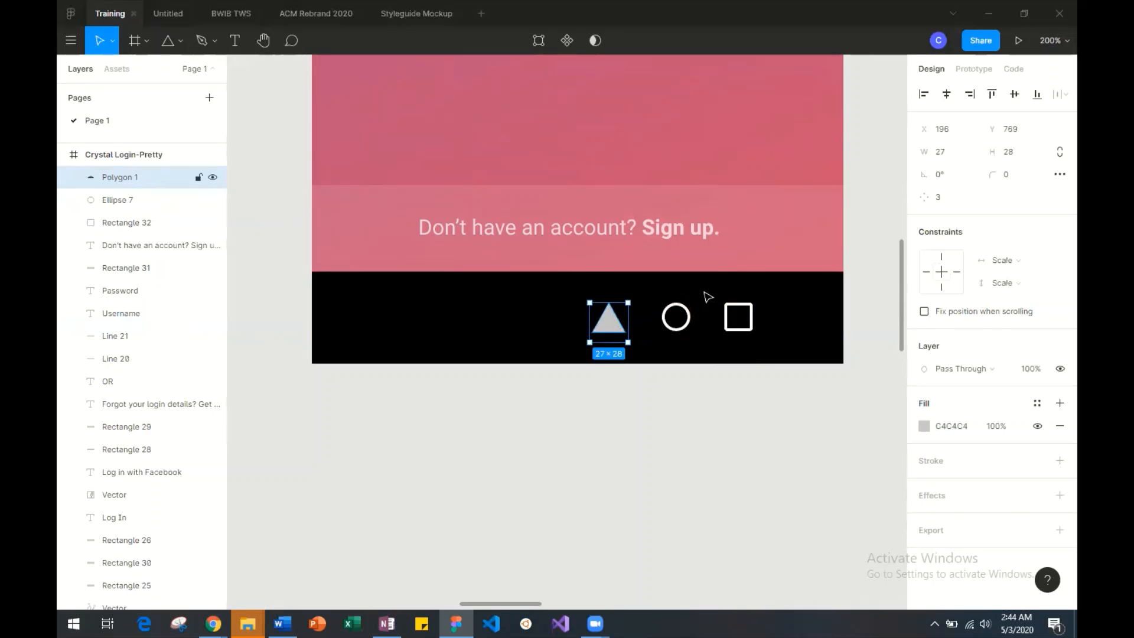
click(1016, 152)
text(27)
key(Return)
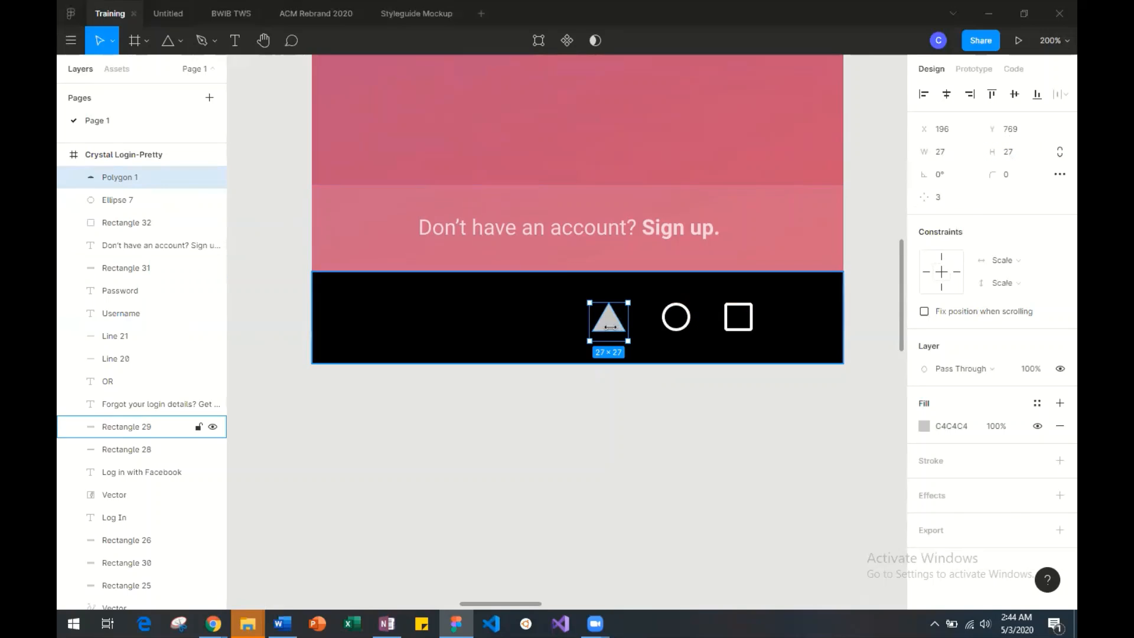
Give the triangle a white FFFFFF stroke with a weight of 2 and reduce its fill opacity to 0%.
scroll(621, 330, down, 1)
scroll(621, 335, up, 4)
scroll(620, 335, right, 3)
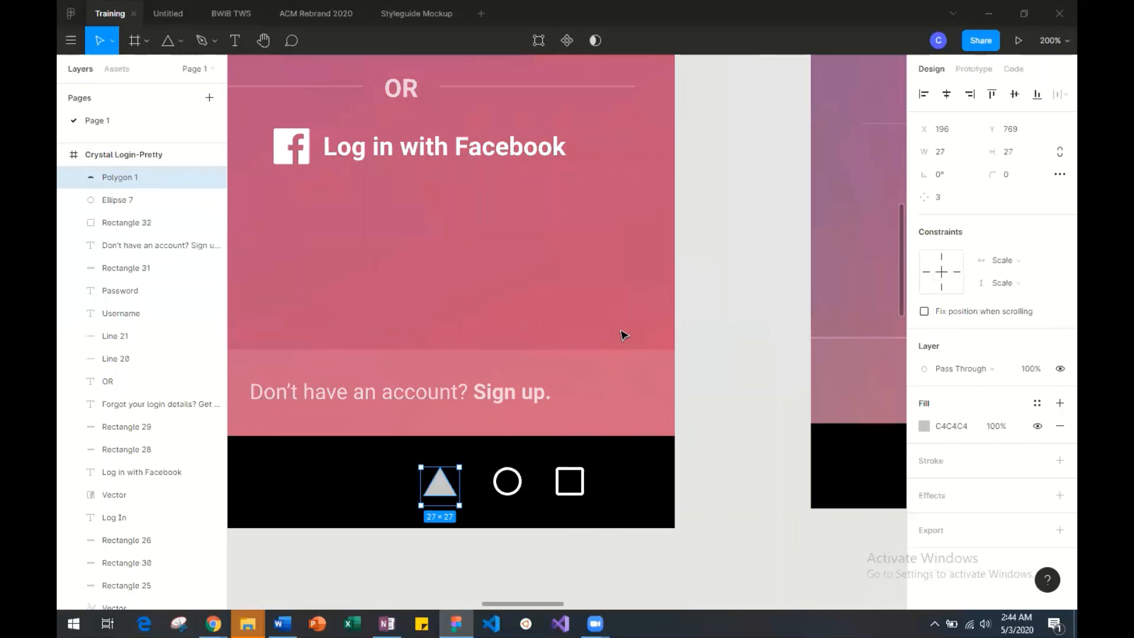
click(1060, 461)
click(924, 484)
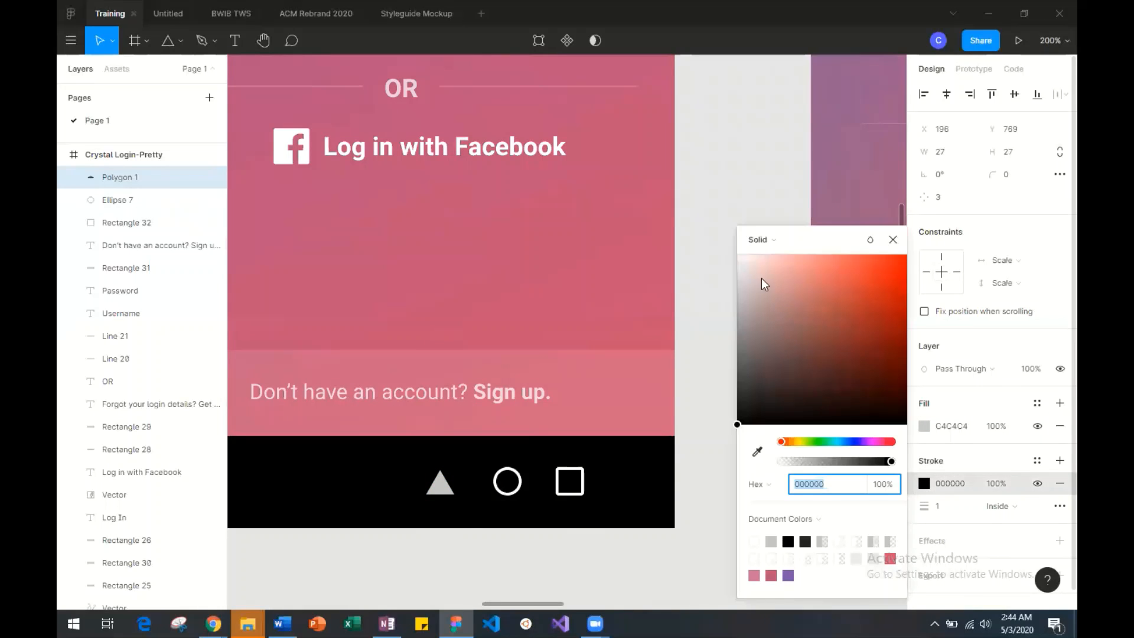
drag(762, 284, 737, 245)
click(938, 505)
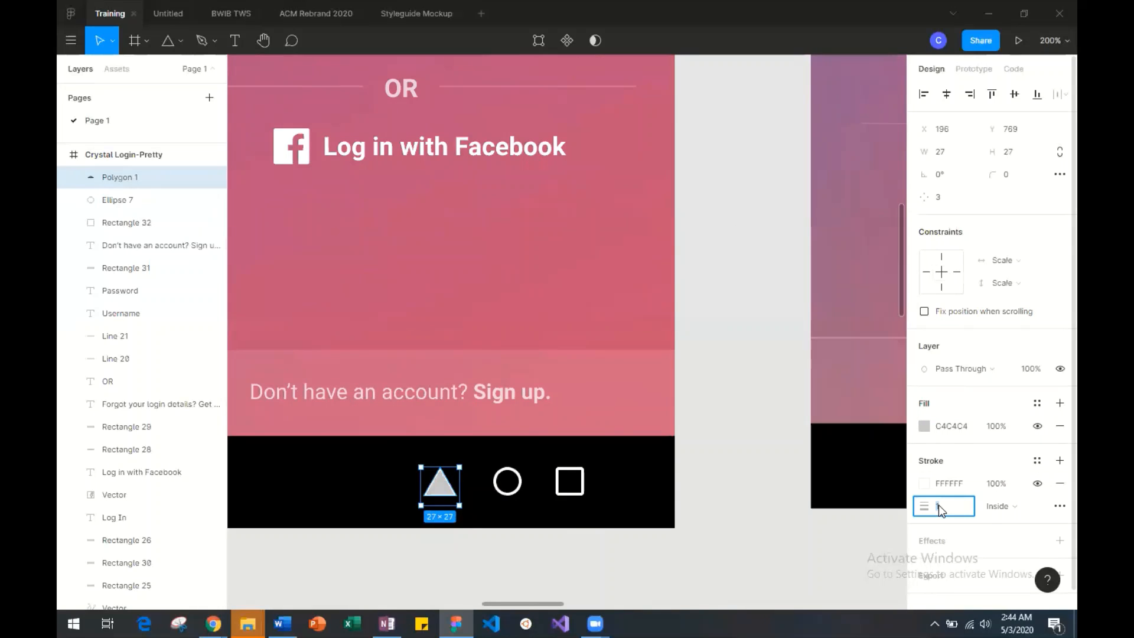
text(2)
key(Return)
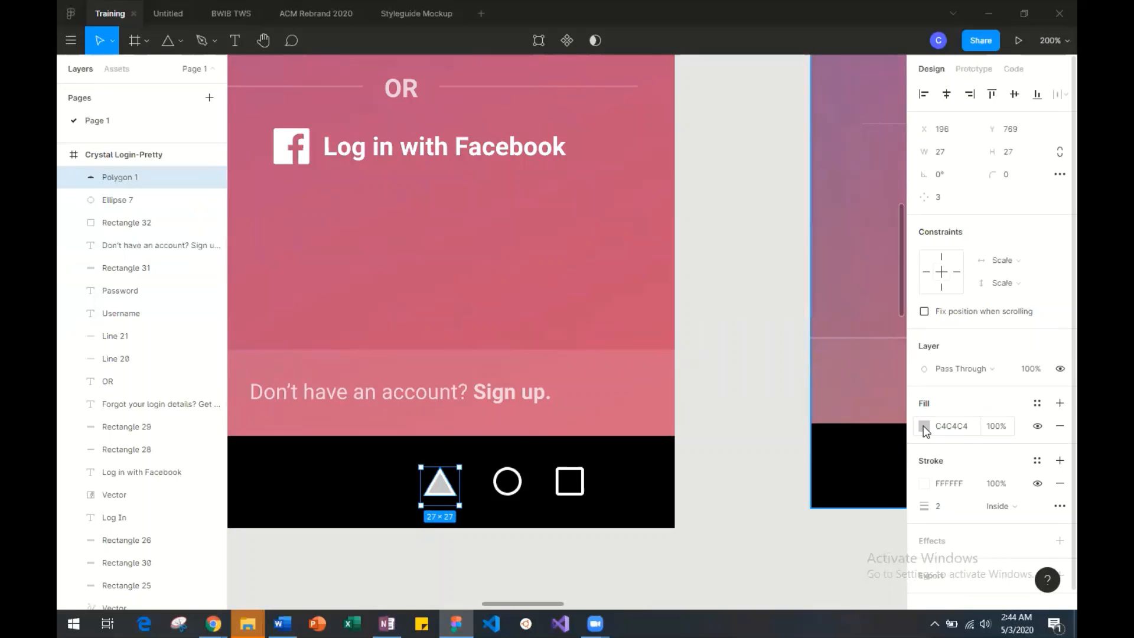
click(925, 426)
drag(824, 461, 786, 463)
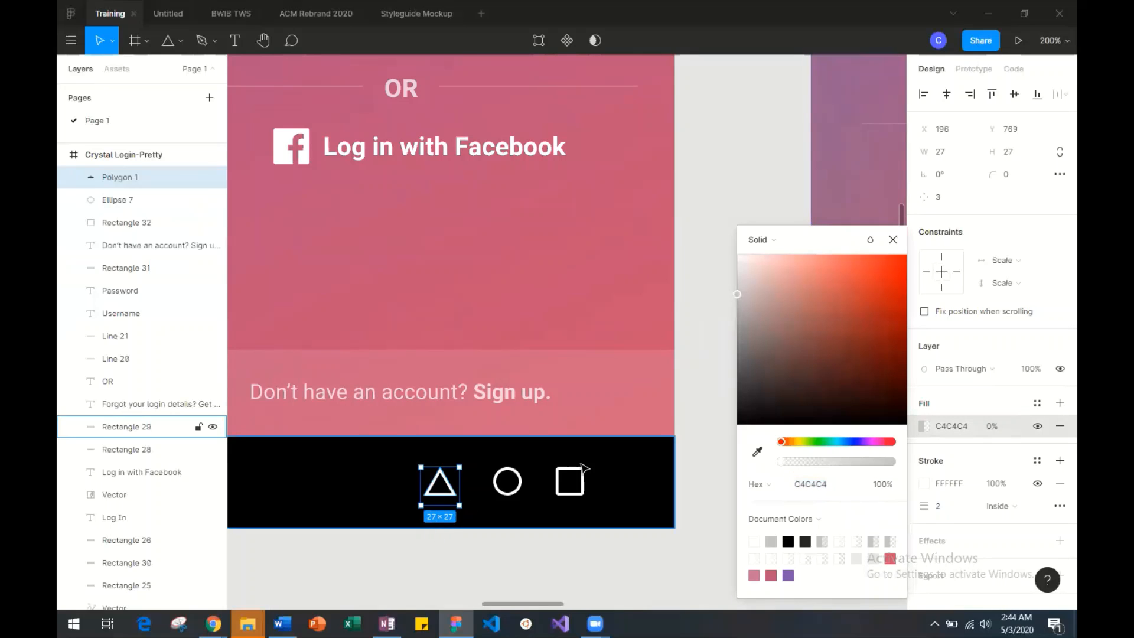
Check the square icon's corner radius and round the triangle's corners to match.
click(1007, 176)
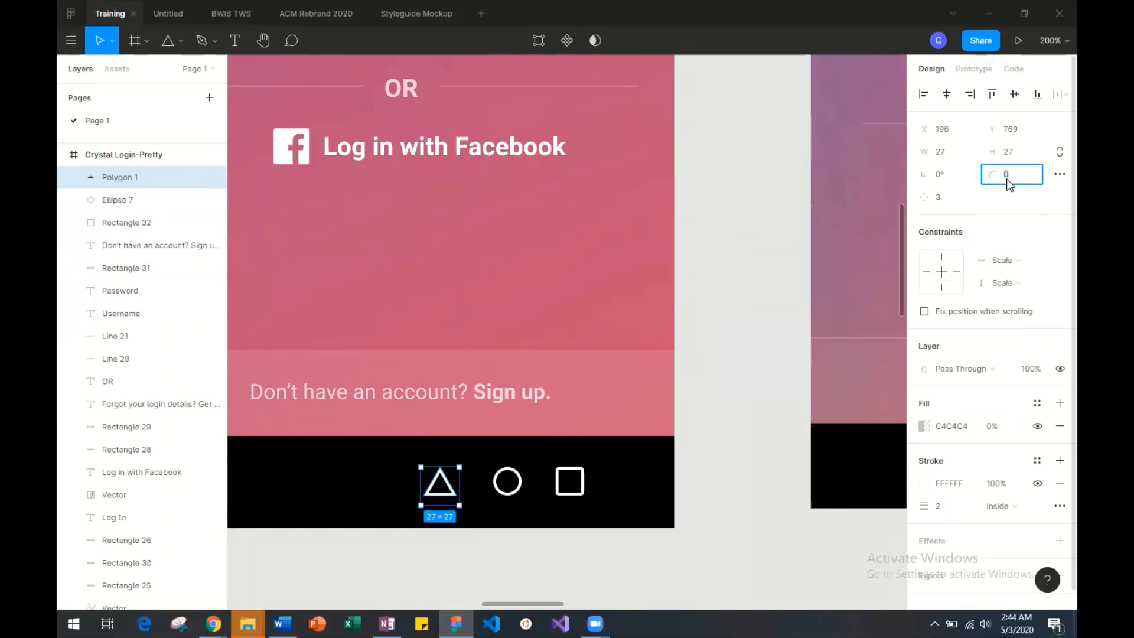
click(579, 490)
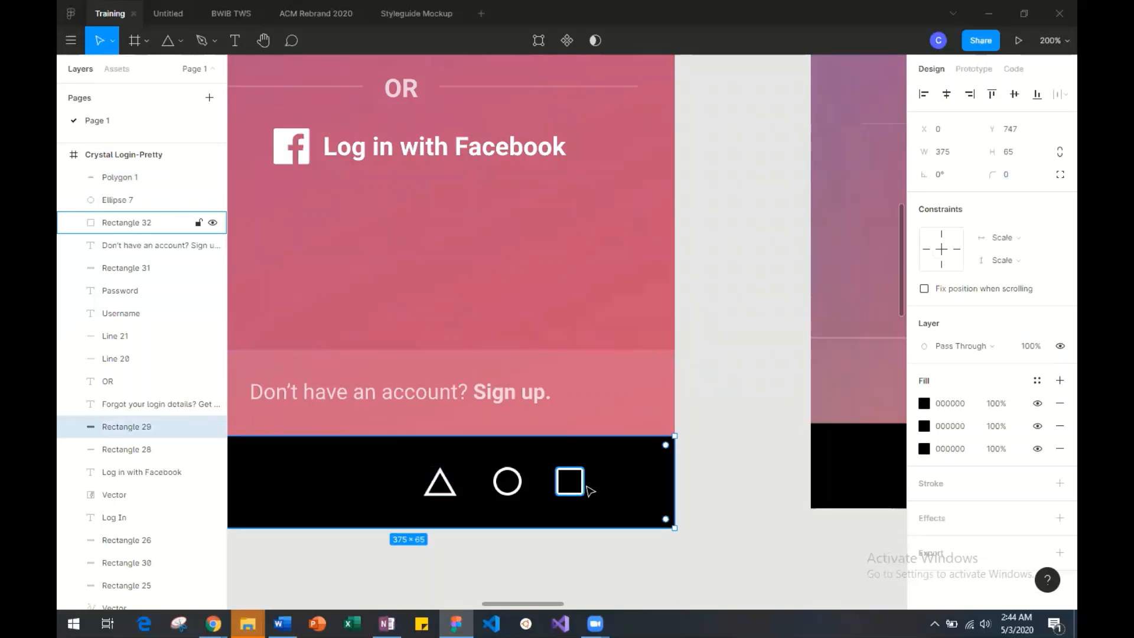
click(581, 486)
click(441, 483)
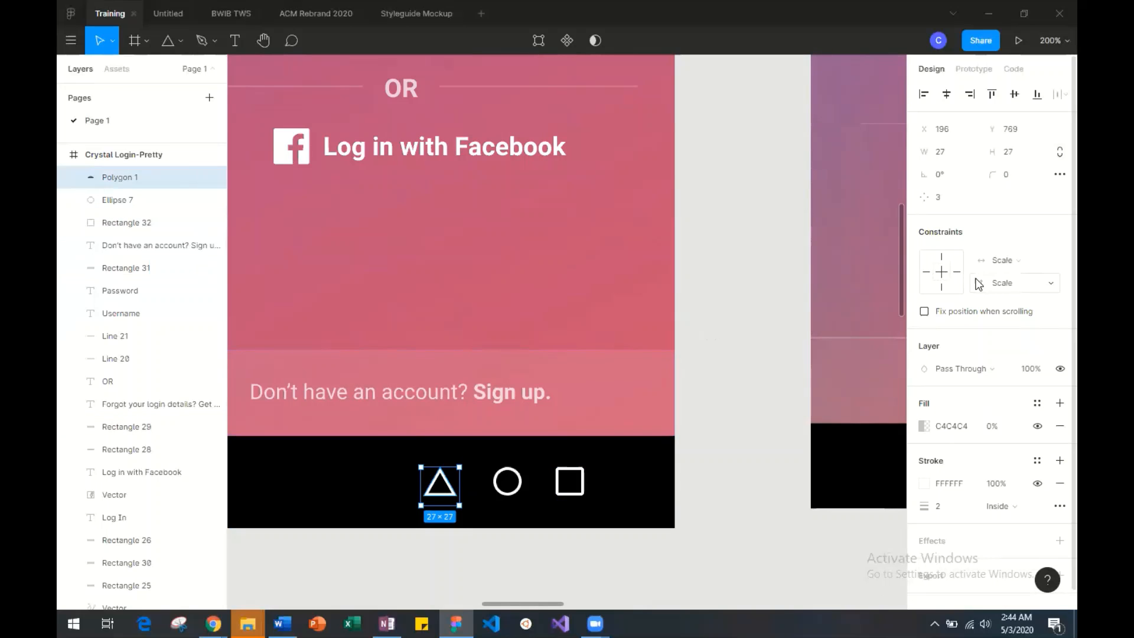
click(1019, 172)
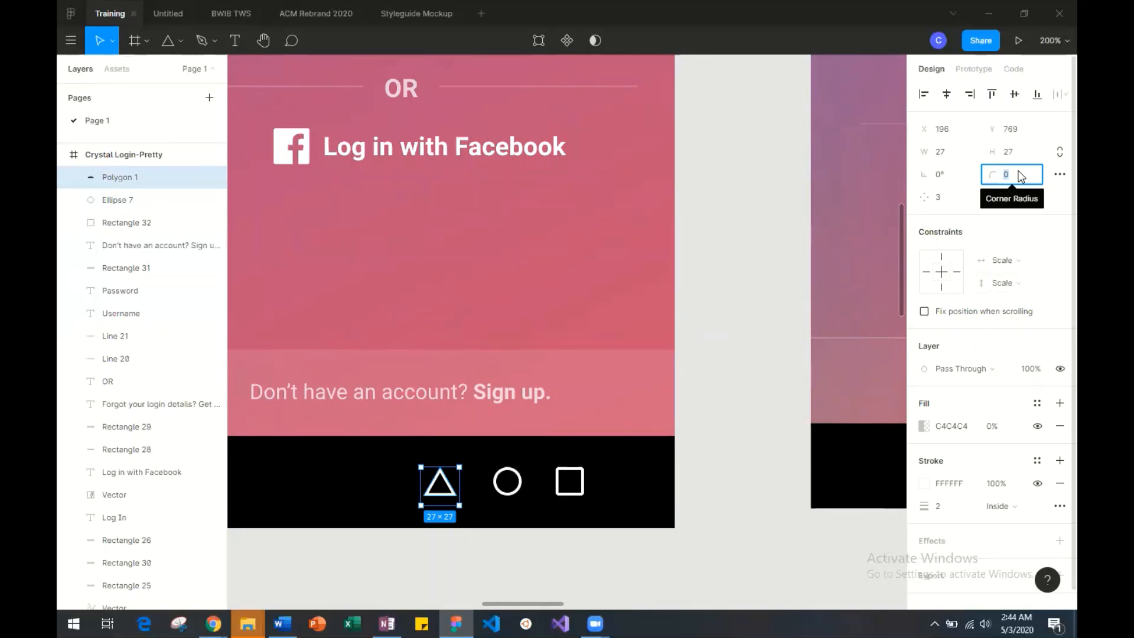
click(512, 517)
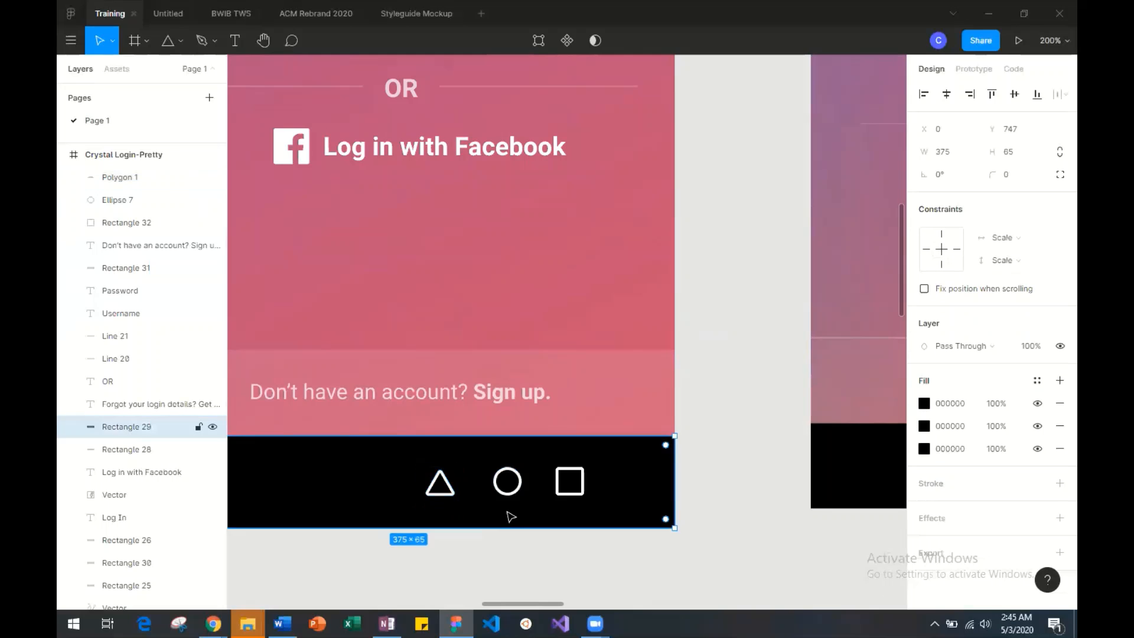
Compare the mockup's navigation icons with the reference screenshot's bottom bar at 100% zoom.
scroll(511, 517, right, 10)
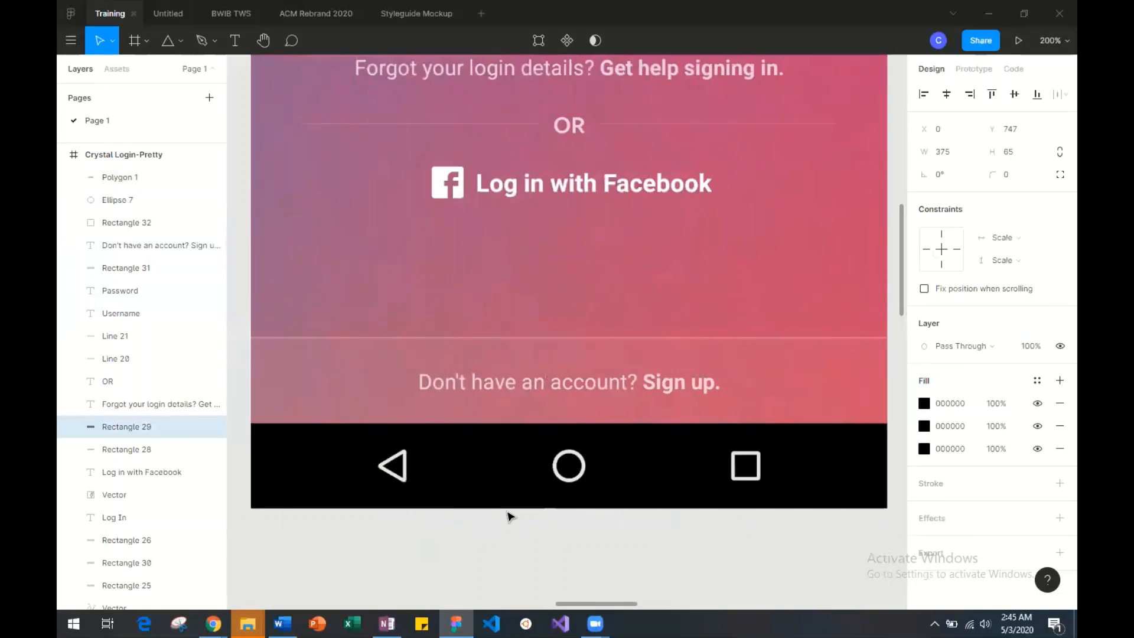
scroll(511, 516, left, 2)
key(shift+0)
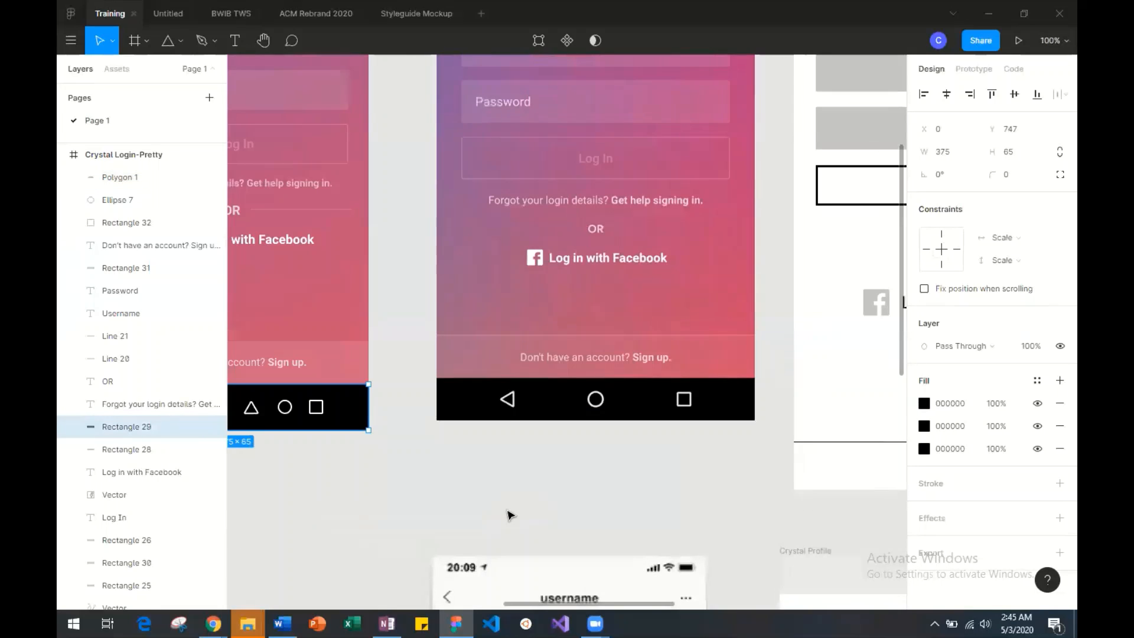
scroll(512, 517, left, 5)
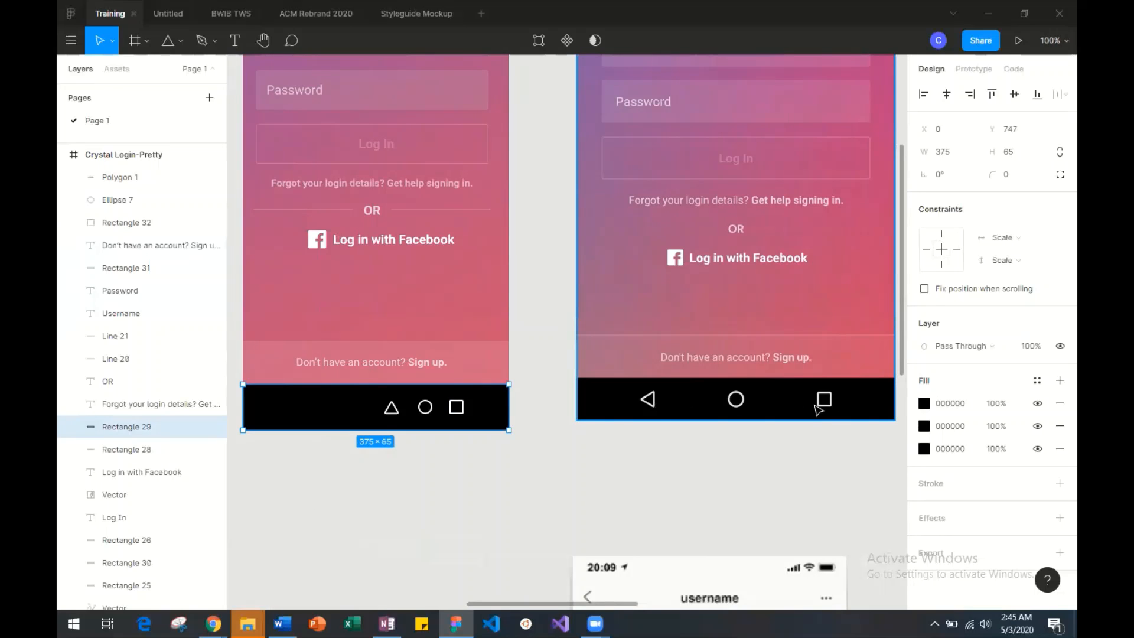
drag(393, 410, 320, 416)
key(ctrl+z)
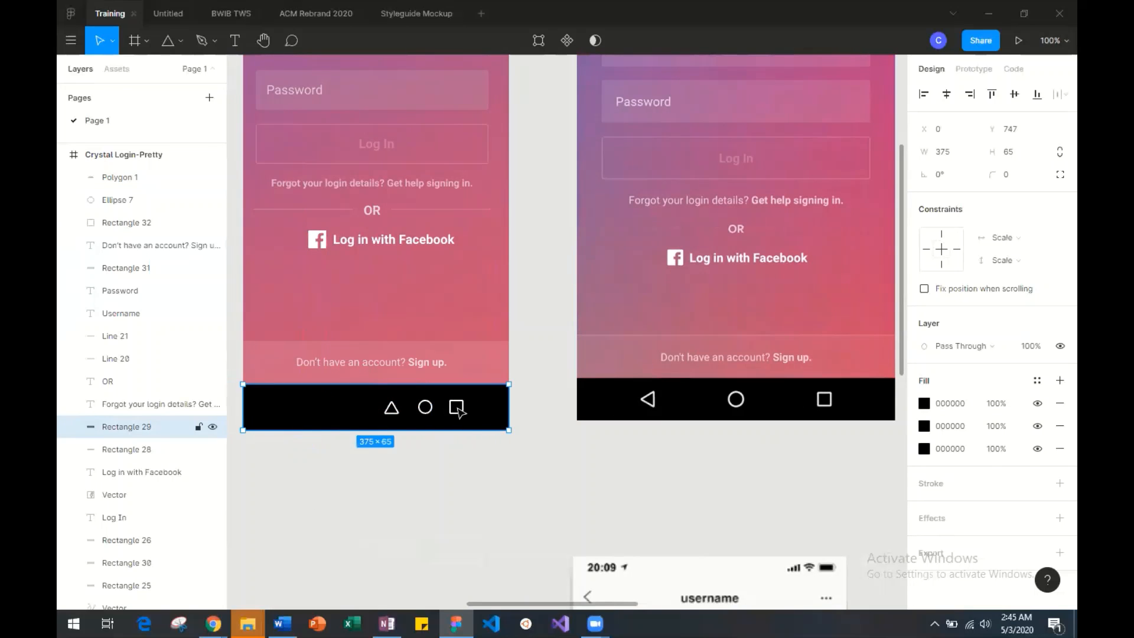
drag(390, 417, 357, 418)
drag(322, 415, 409, 420)
Move the triangle to the left part of the navigation bar at X 38, Y 767 and lock the black bar rectangle.
click(391, 407)
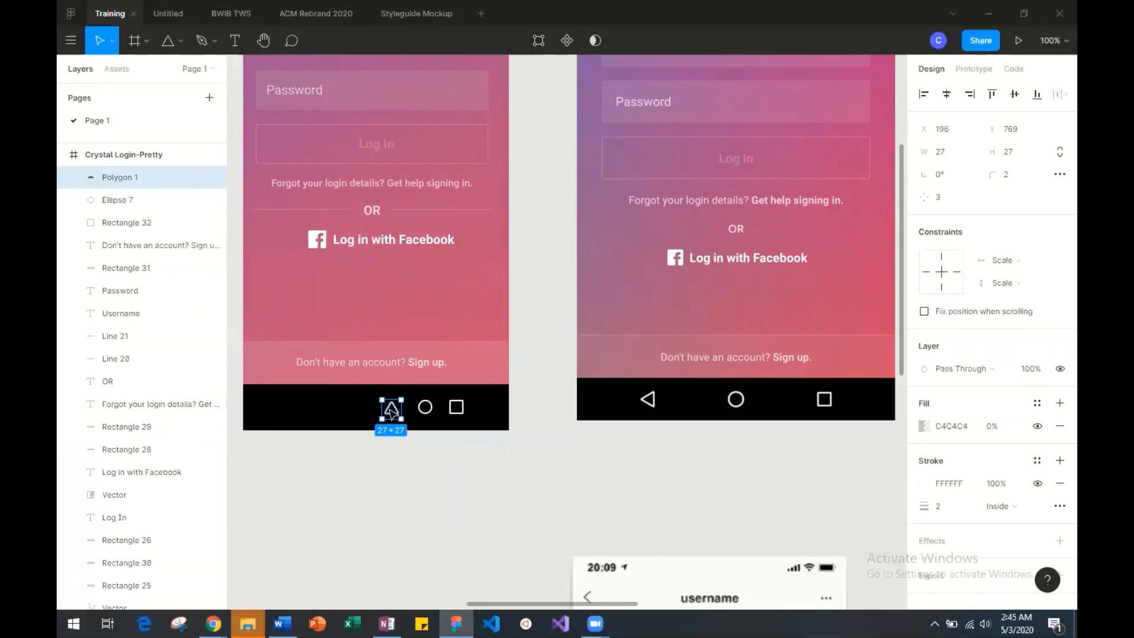
drag(391, 409, 279, 408)
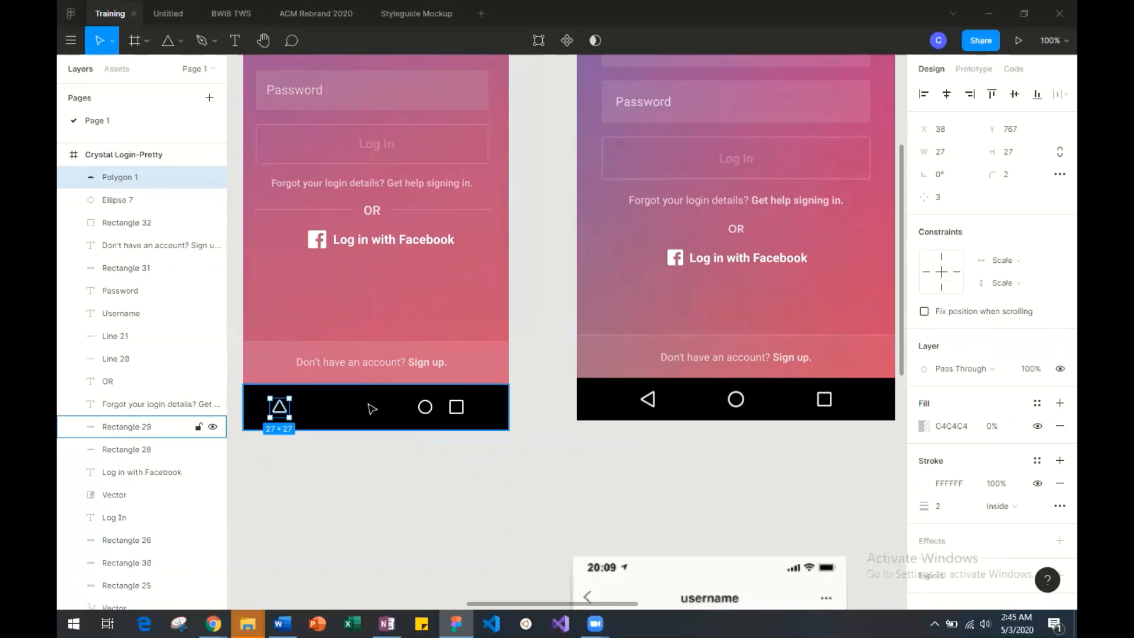
click(199, 426)
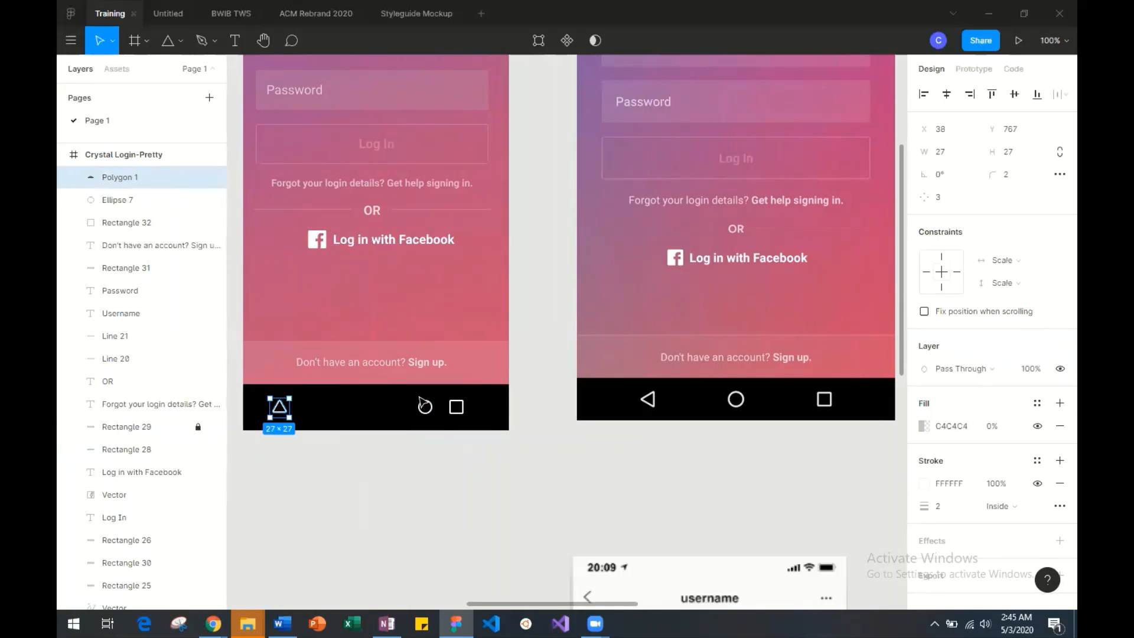
click(367, 449)
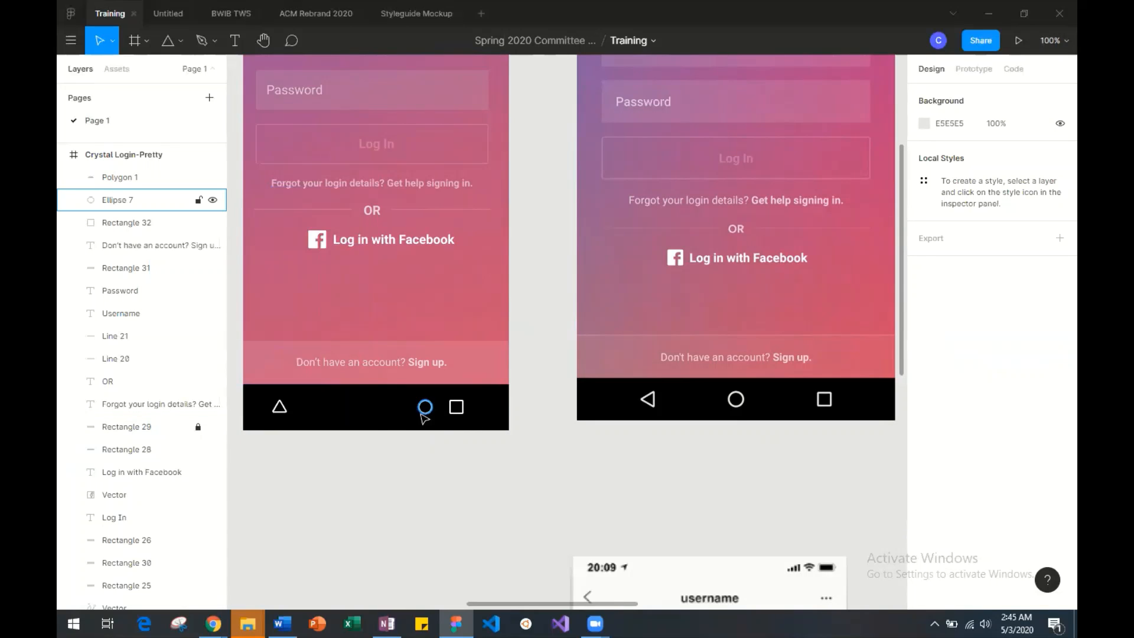
Move the circle near the middle of the navigation bar at X 168, Y 767 and reposition the square to its right.
drag(424, 418, 380, 414)
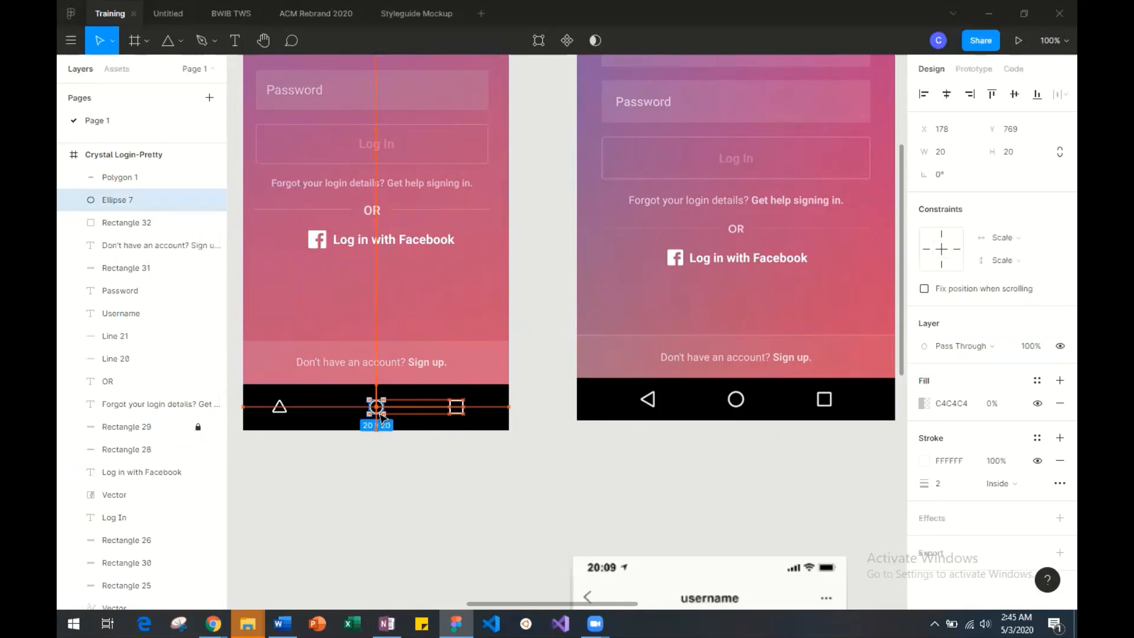
click(436, 430)
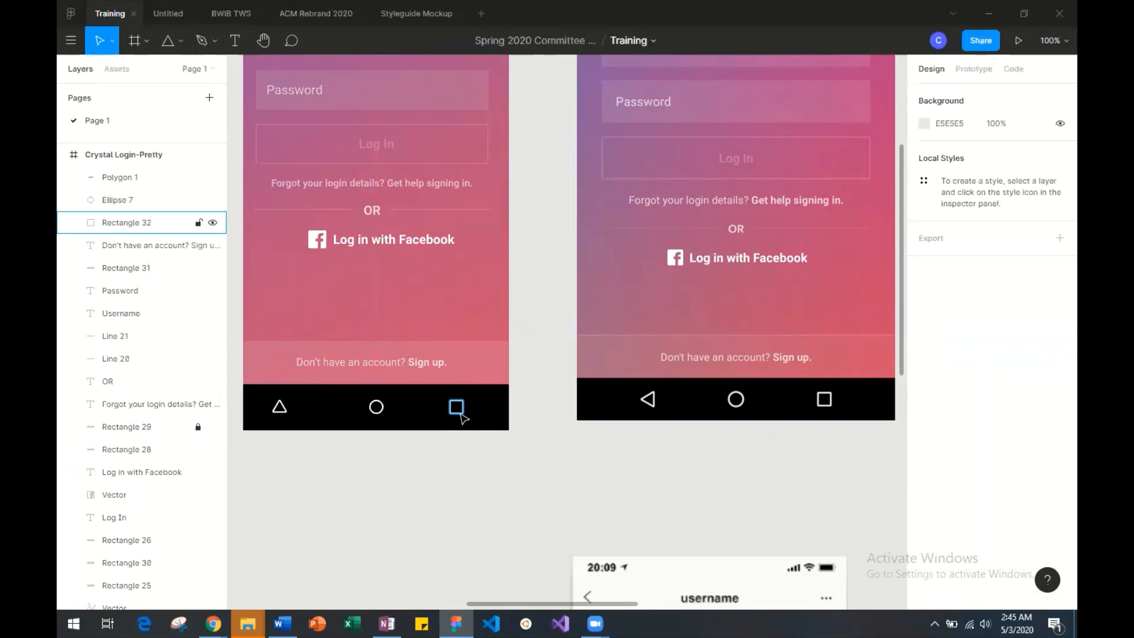
drag(461, 419, 821, 412)
drag(733, 402, 436, 413)
drag(362, 415, 378, 409)
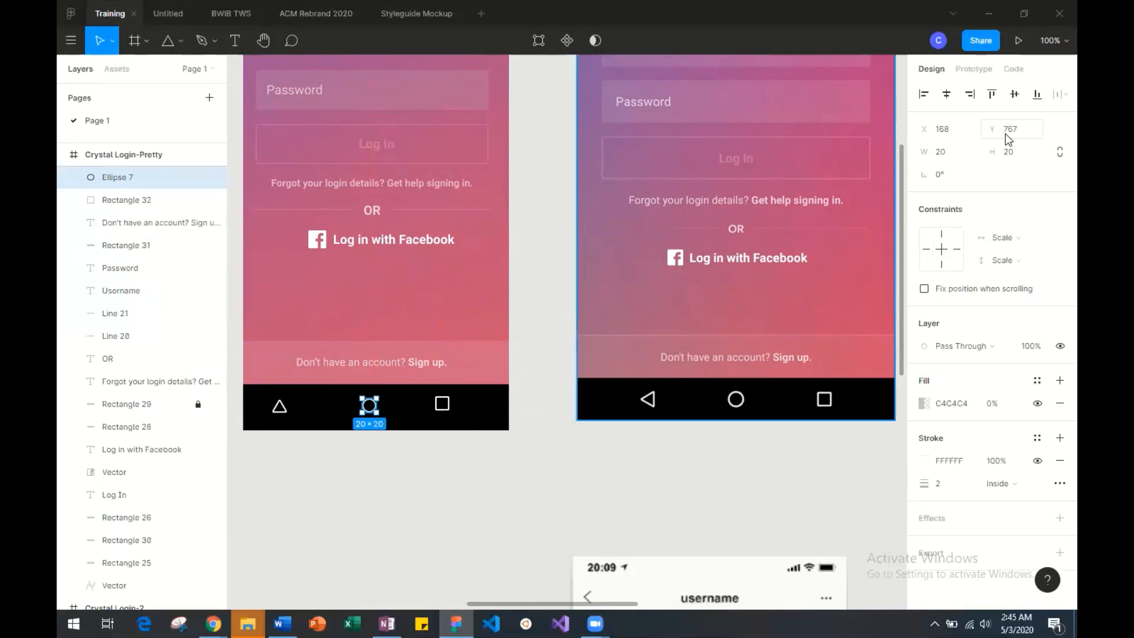
Set the circle's width and height to 22 and constrain its proportions.
click(960, 152)
text(22)
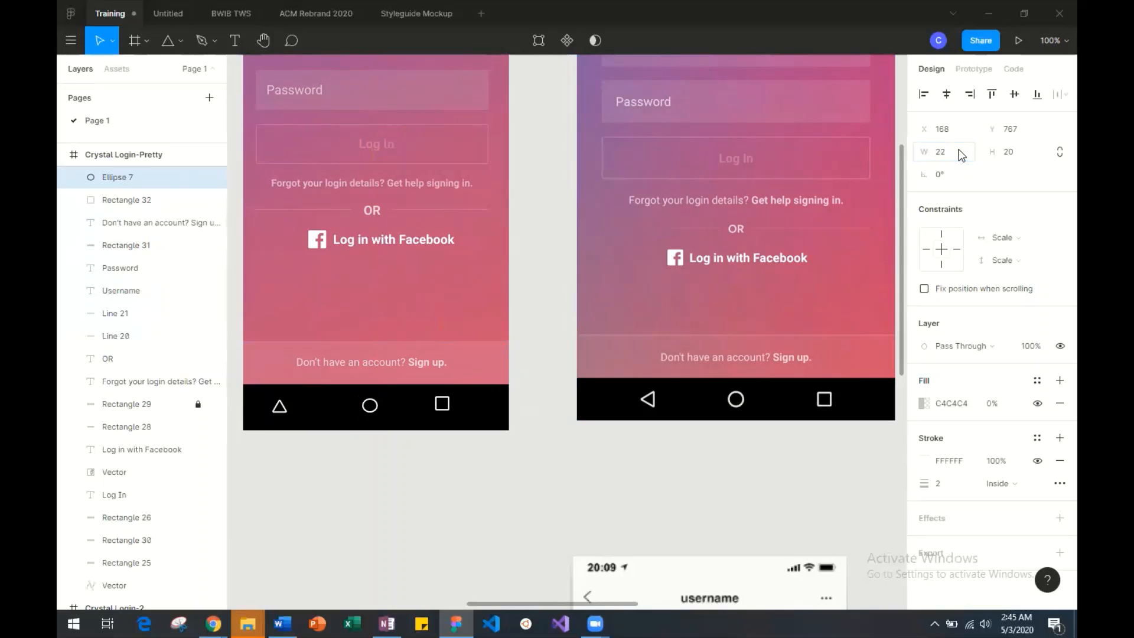
key(Return)
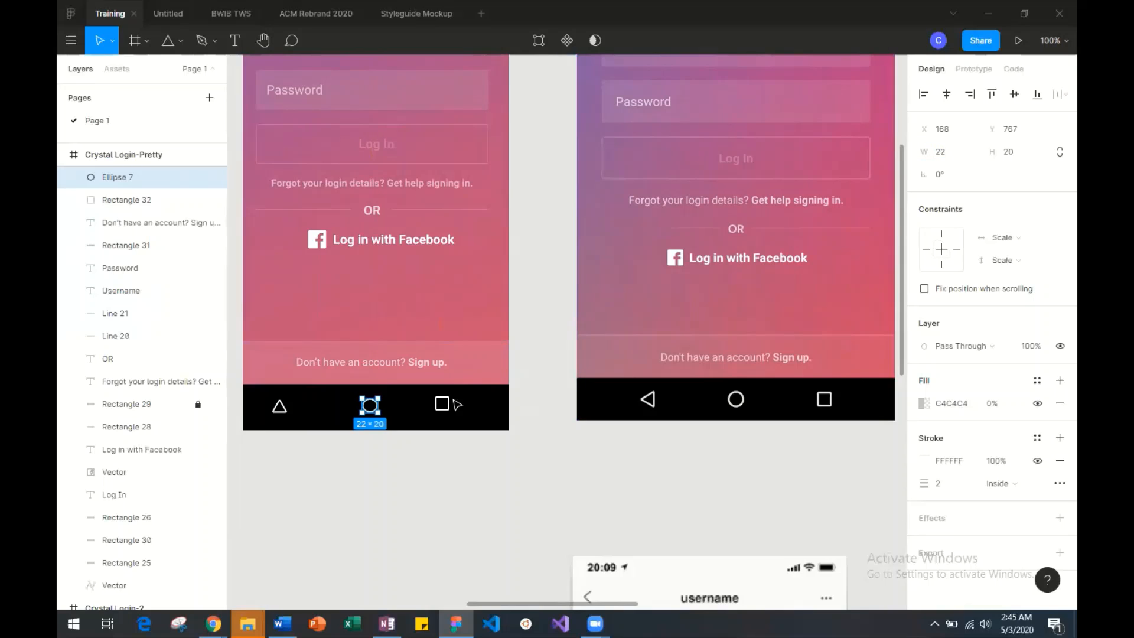
click(1011, 156)
text(22)
key(Return)
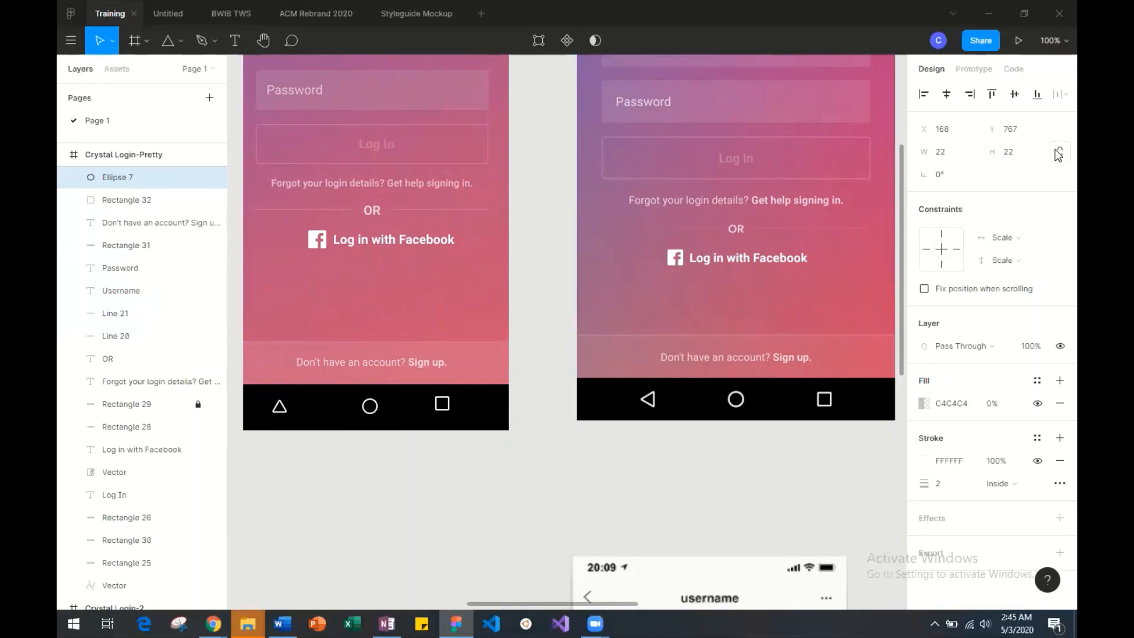
click(1060, 152)
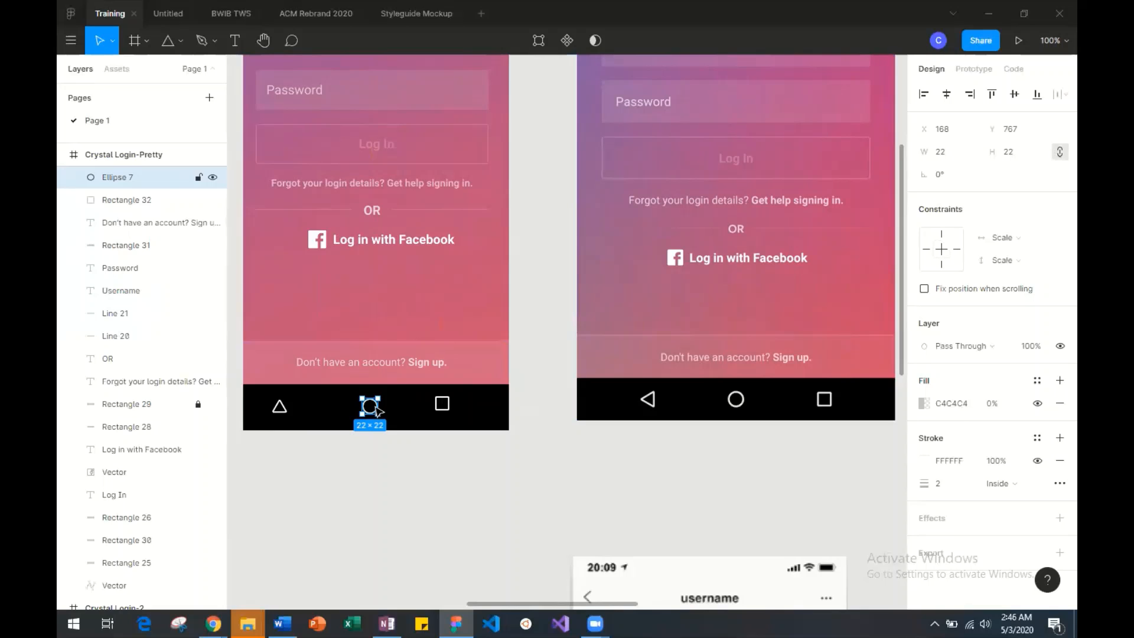
Space the circle, square and triangle evenly across the navigation bar, placing the triangle at X 48, Y 766.
mouse_move(373, 407)
mouse_down()
mouse_move(743, 402)
mouse_move(434, 387)
mouse_move(375, 407)
mouse_up()
mouse_move(446, 409)
mouse_down()
mouse_move(436, 419)
mouse_move(457, 417)
mouse_up()
click(453, 467)
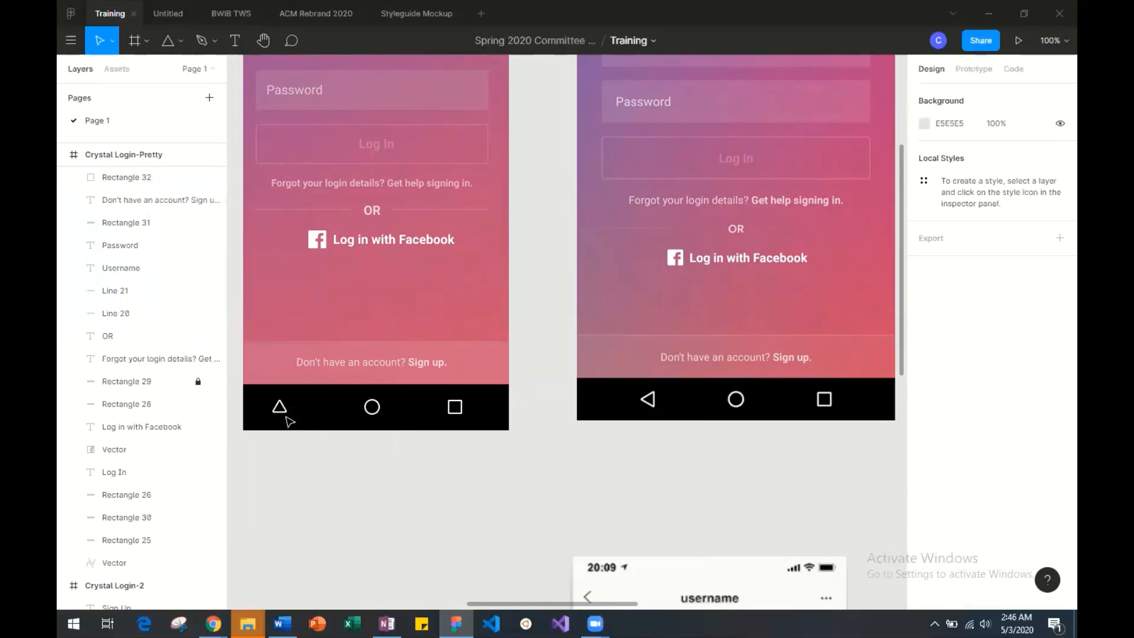
drag(286, 416, 289, 417)
click(372, 514)
scroll(425, 501, right, 1)
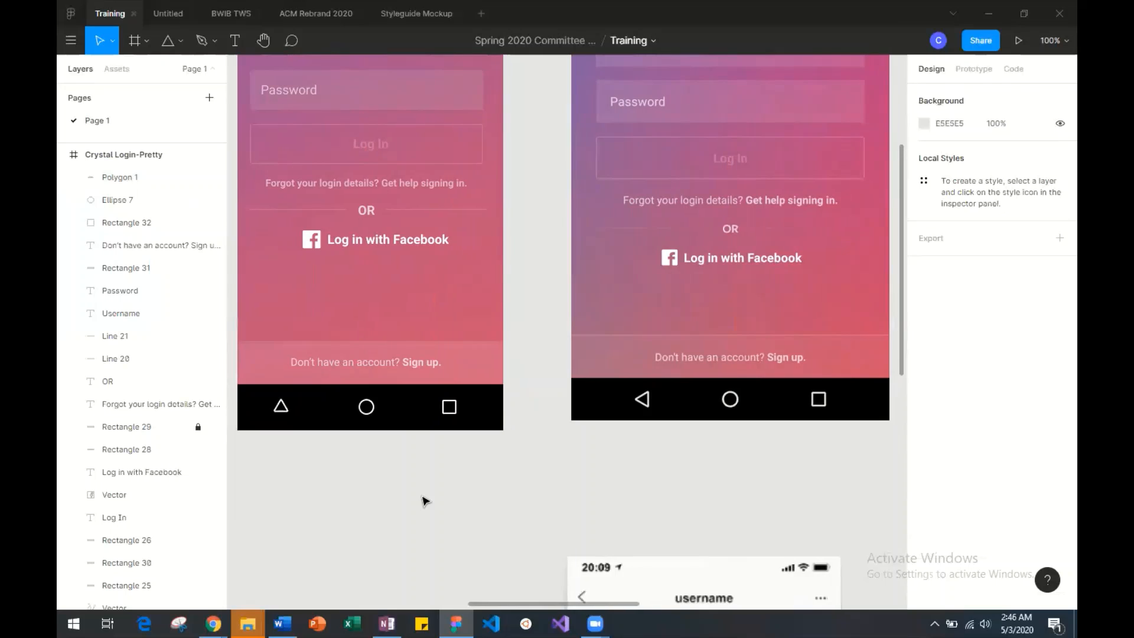
scroll(425, 501, right, 1)
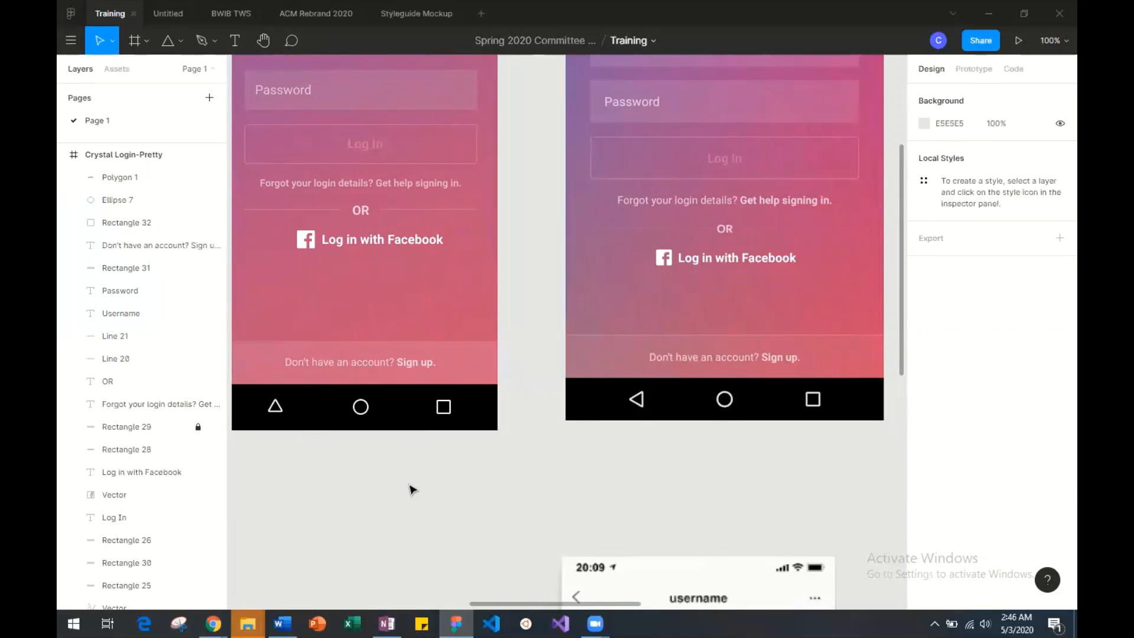
Rotate the navigation triangle to 90° so it points left like the one in the reference.
click(275, 407)
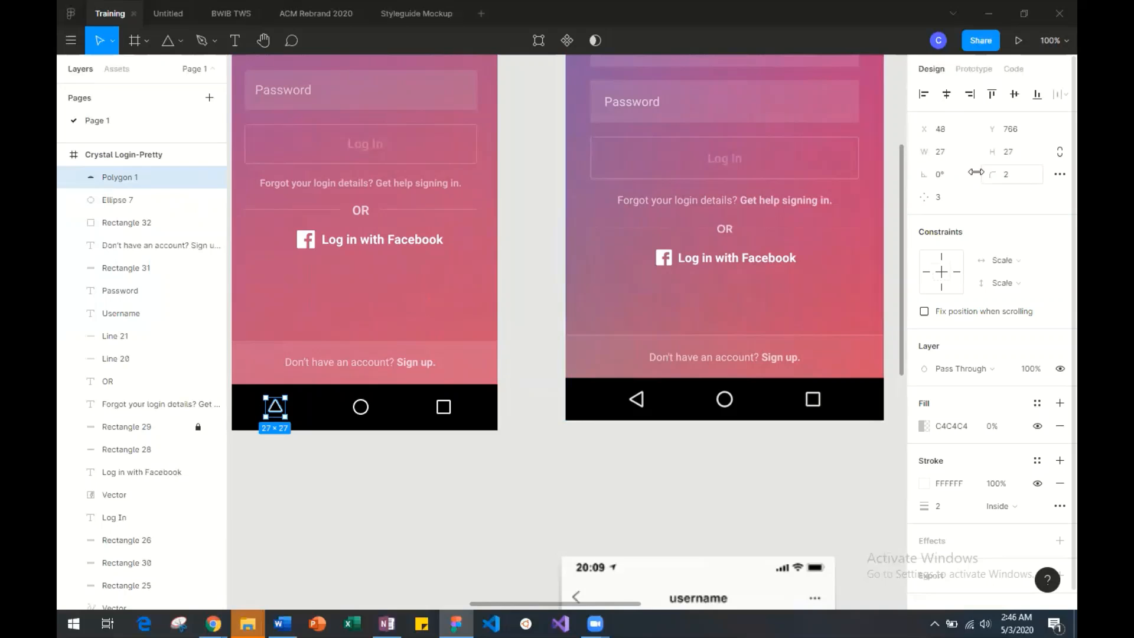
click(959, 180)
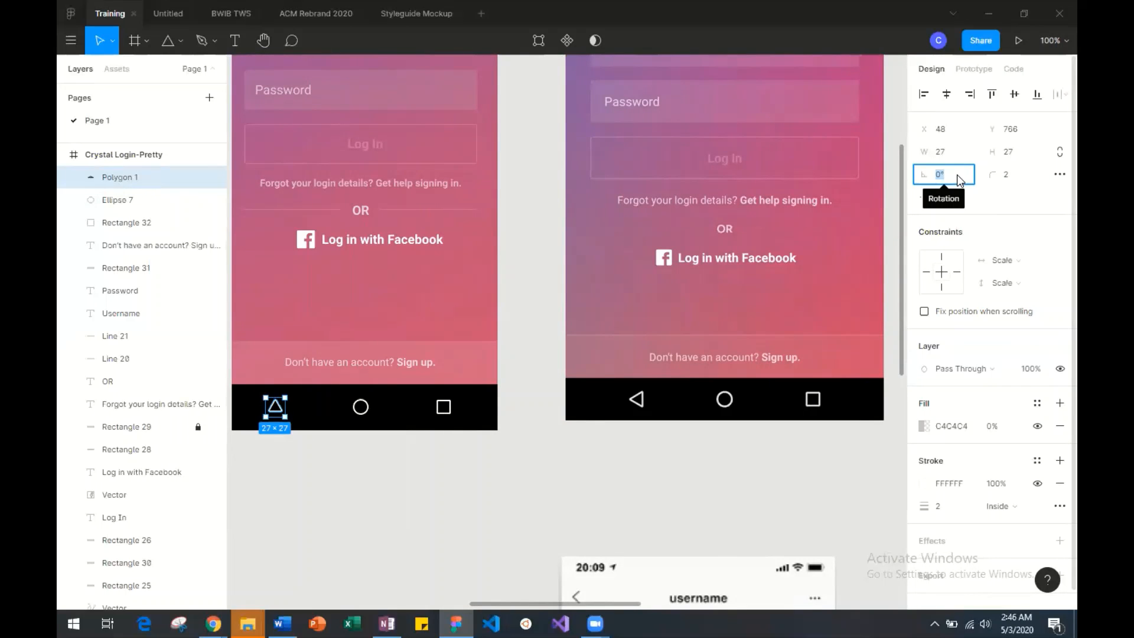
key(BackSpace)
key(Return)
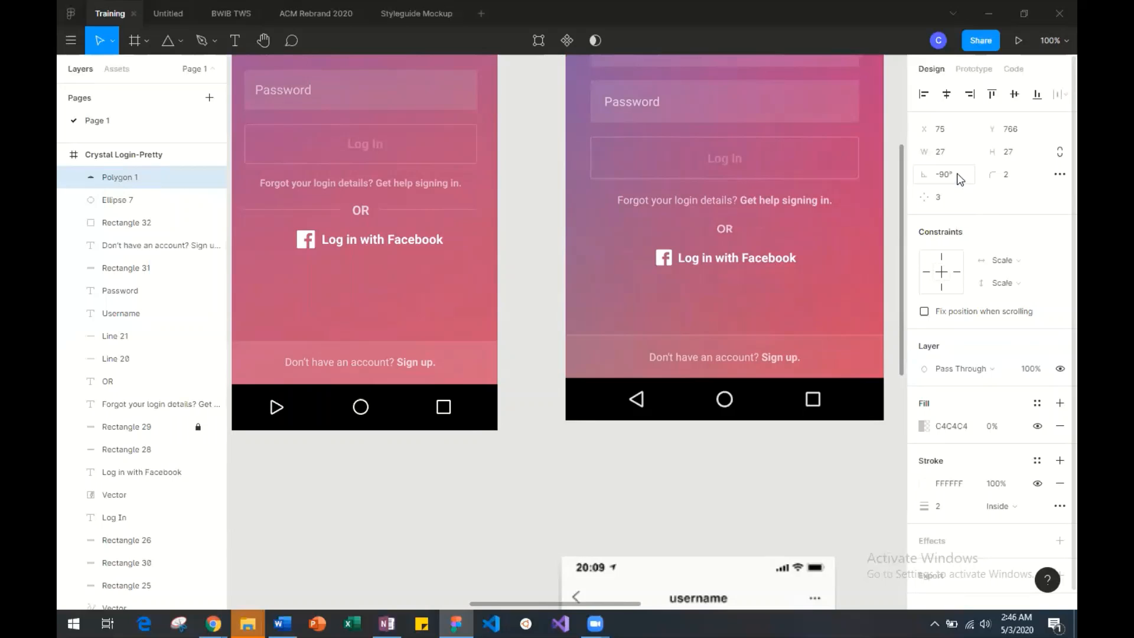
click(948, 176)
text(90)
key(Return)
click(551, 494)
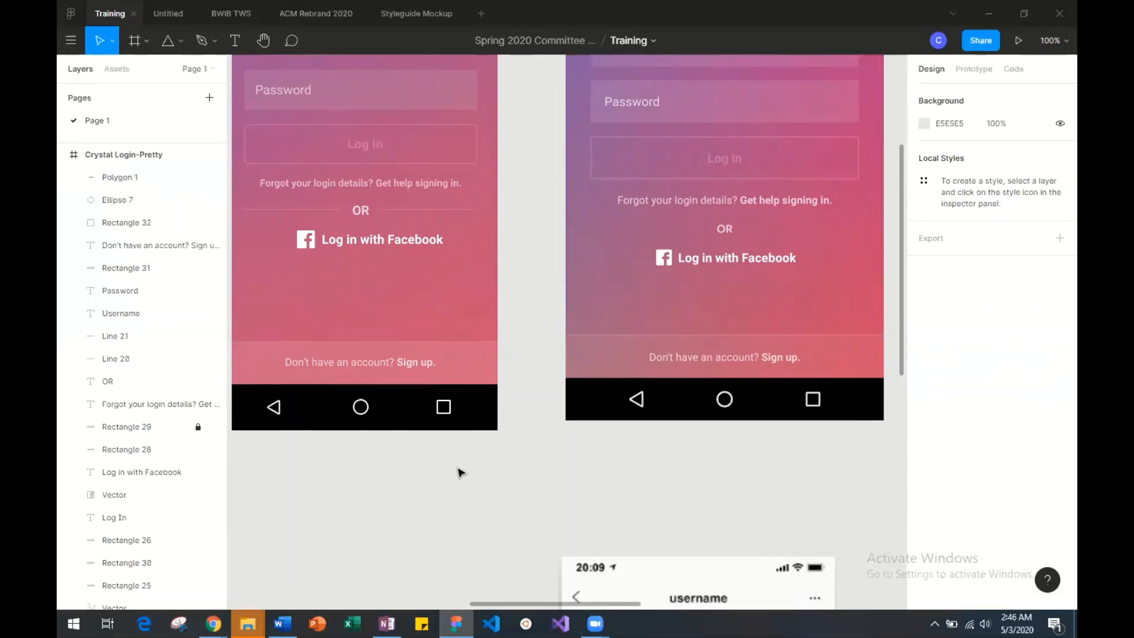
Add a text box about 77 × 27 for the clock time at the right end of the mockup's black status bar.
scroll(380, 418, up, 1)
scroll(381, 419, left, 1)
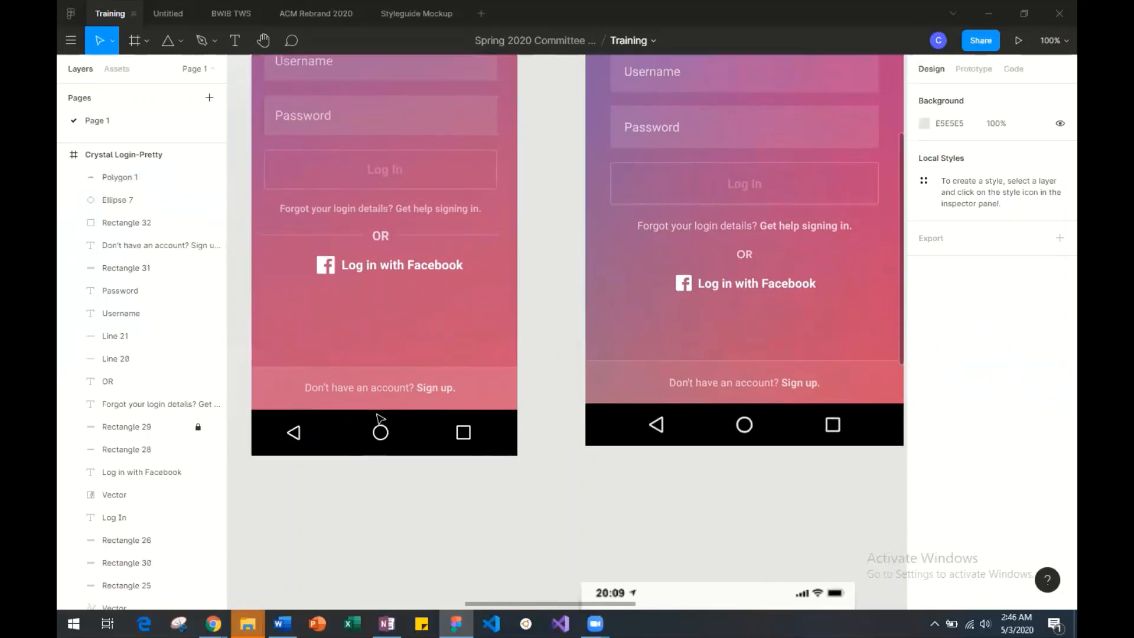
scroll(380, 418, up, 10)
scroll(380, 419, down, 6)
scroll(380, 418, right, 2)
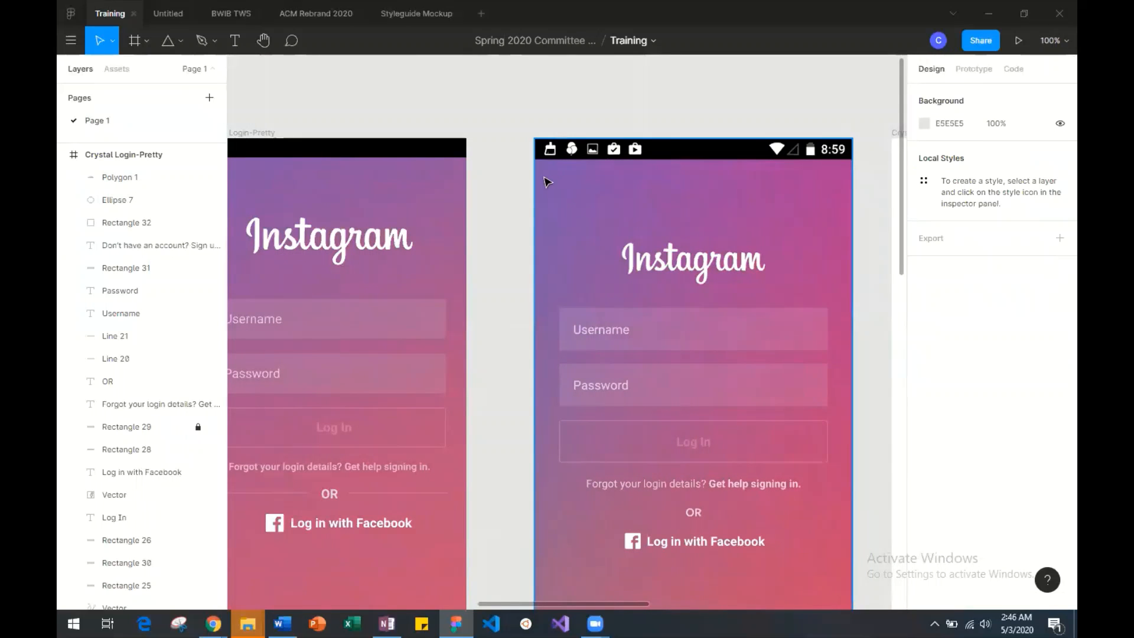
click(232, 46)
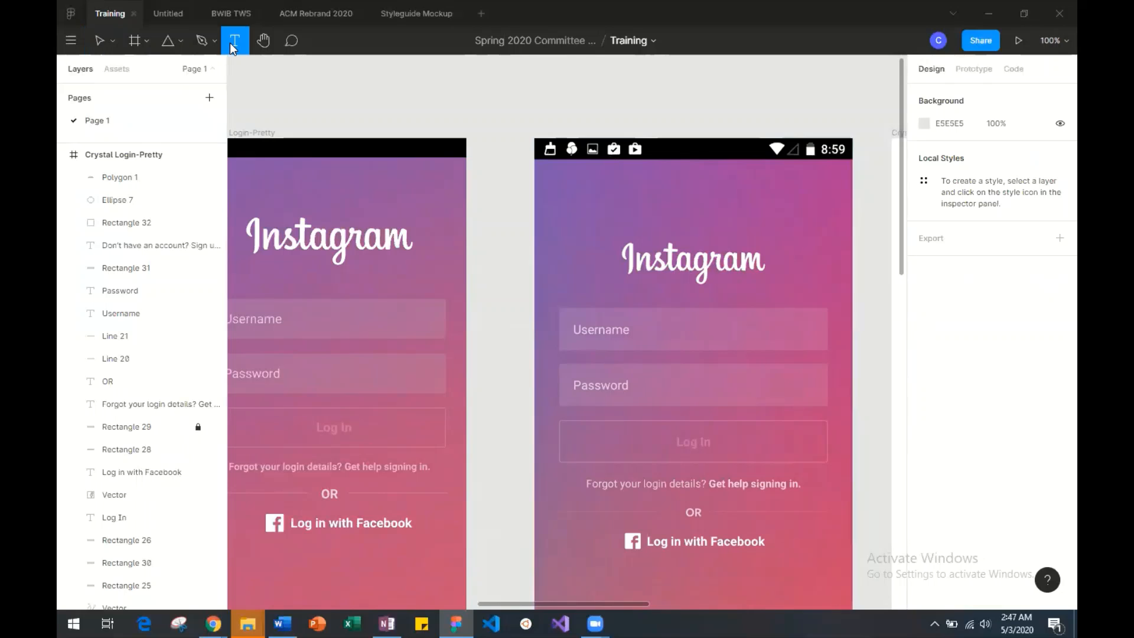
drag(412, 142, 466, 155)
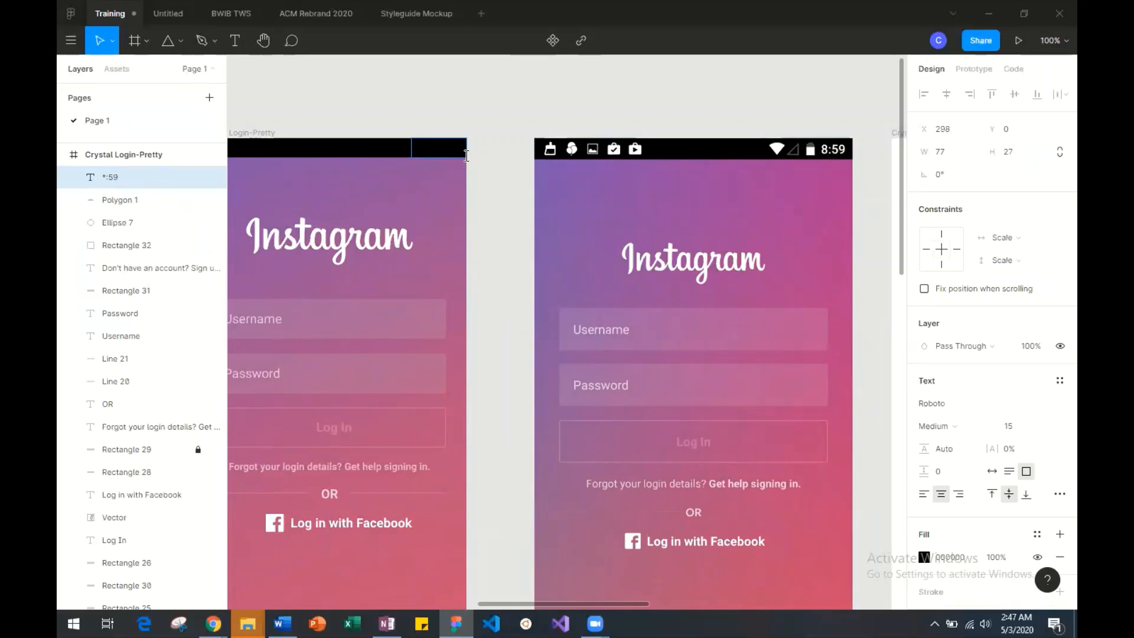
Fill the status bar time text with white FFFFFF and correct it to read 8:59.
drag(431, 148, 474, 149)
click(924, 557)
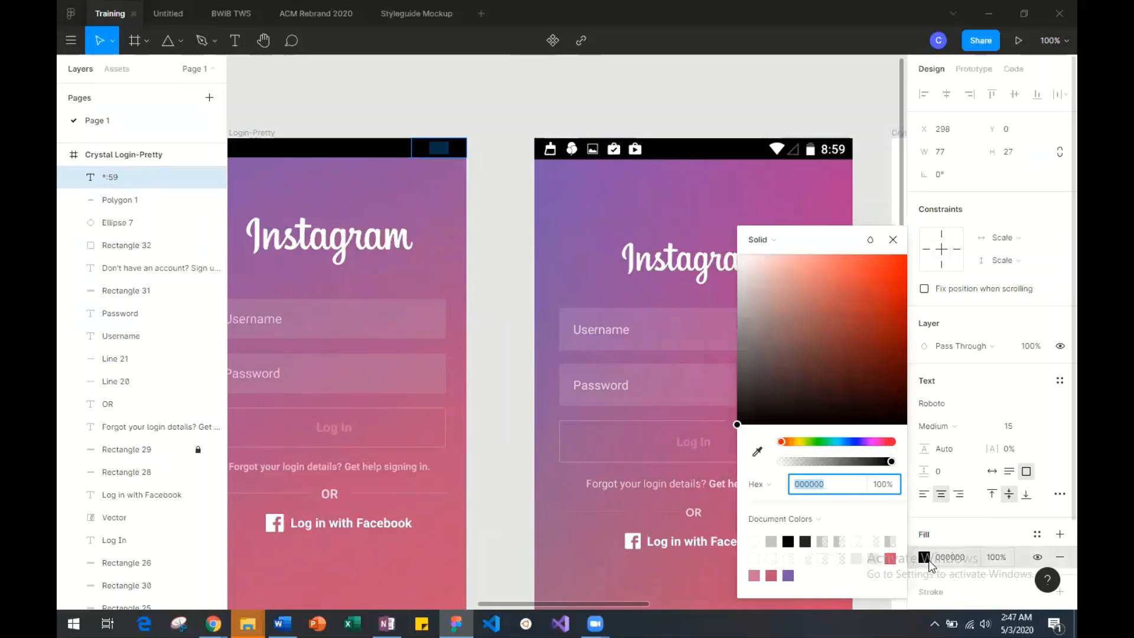
drag(758, 281, 710, 225)
click(461, 157)
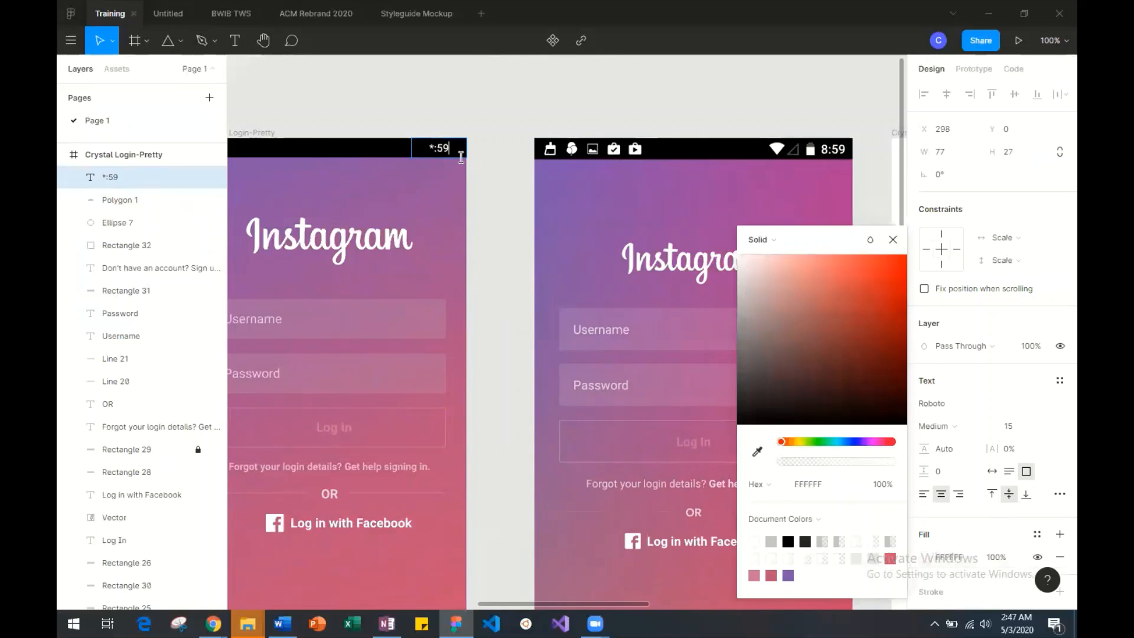
key(BackSpace)
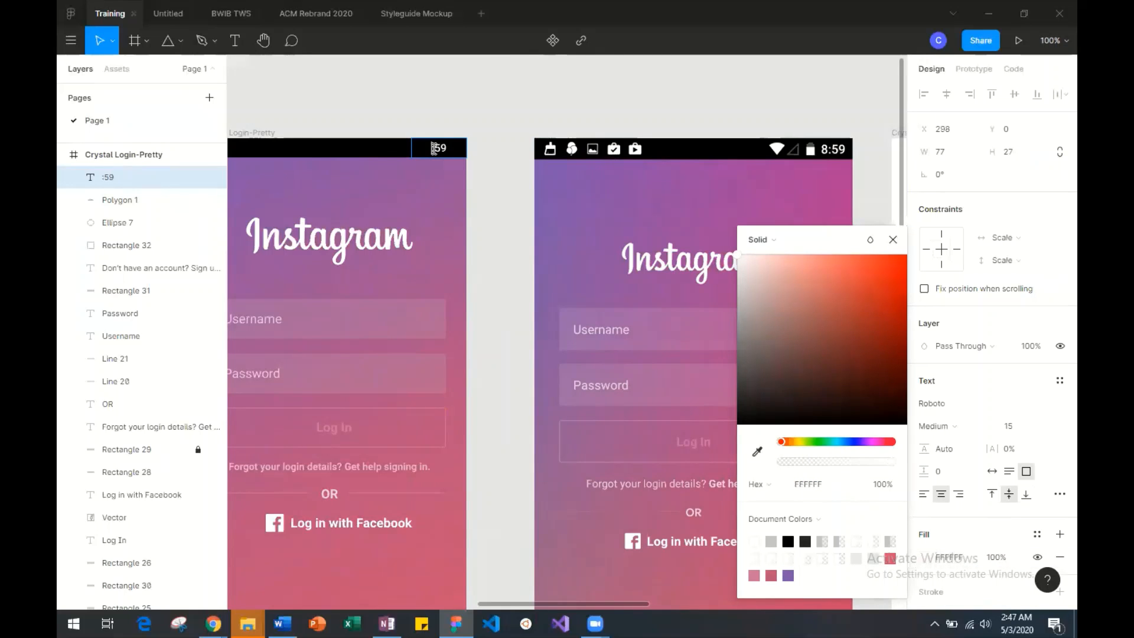
text(8)
Set the font size of the 8:59 text to 20.
drag(458, 149, 423, 150)
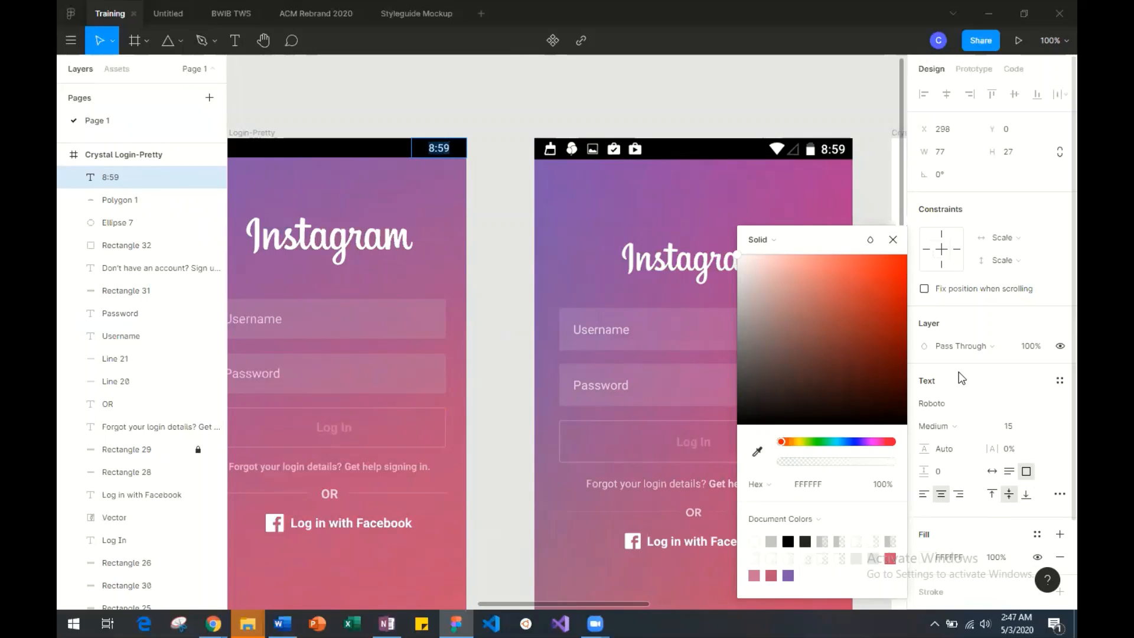
click(1045, 424)
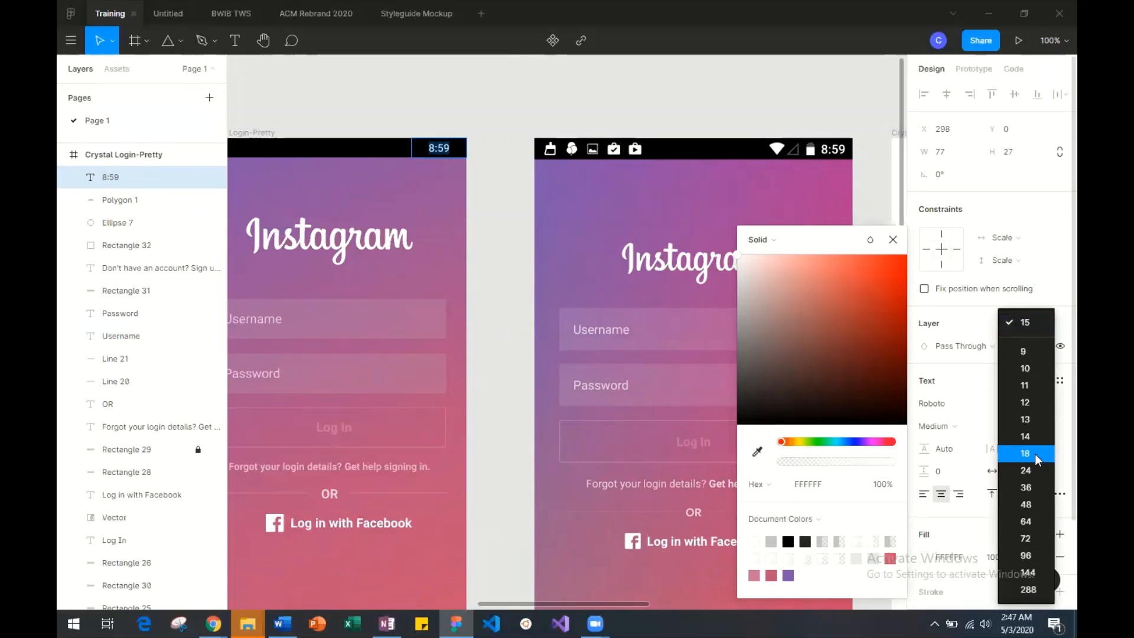
click(1035, 454)
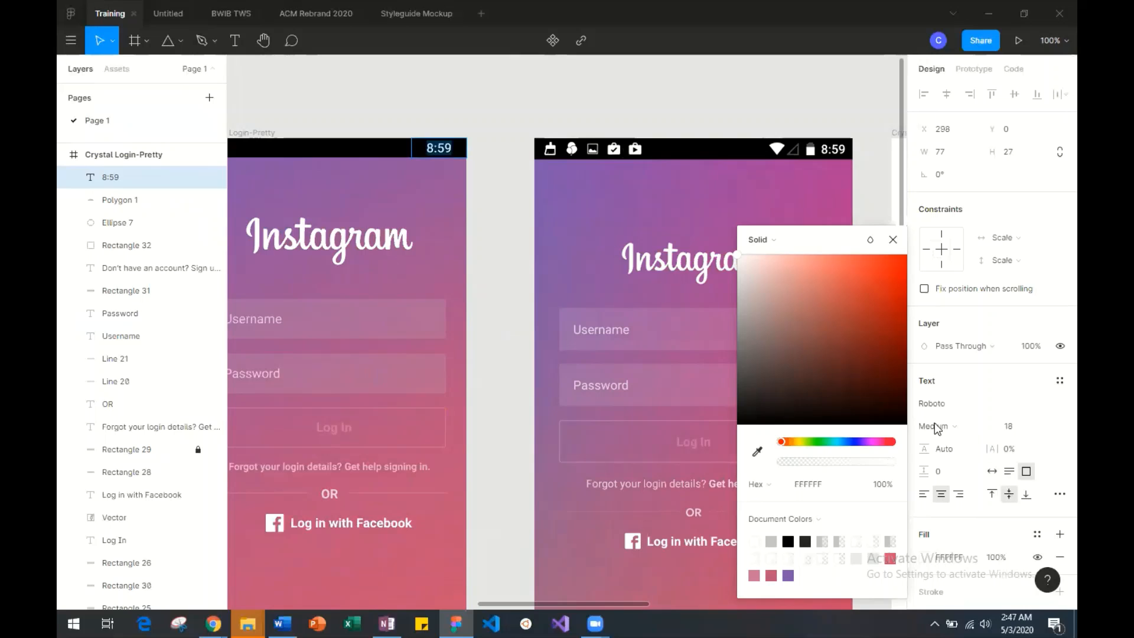
click(1015, 427)
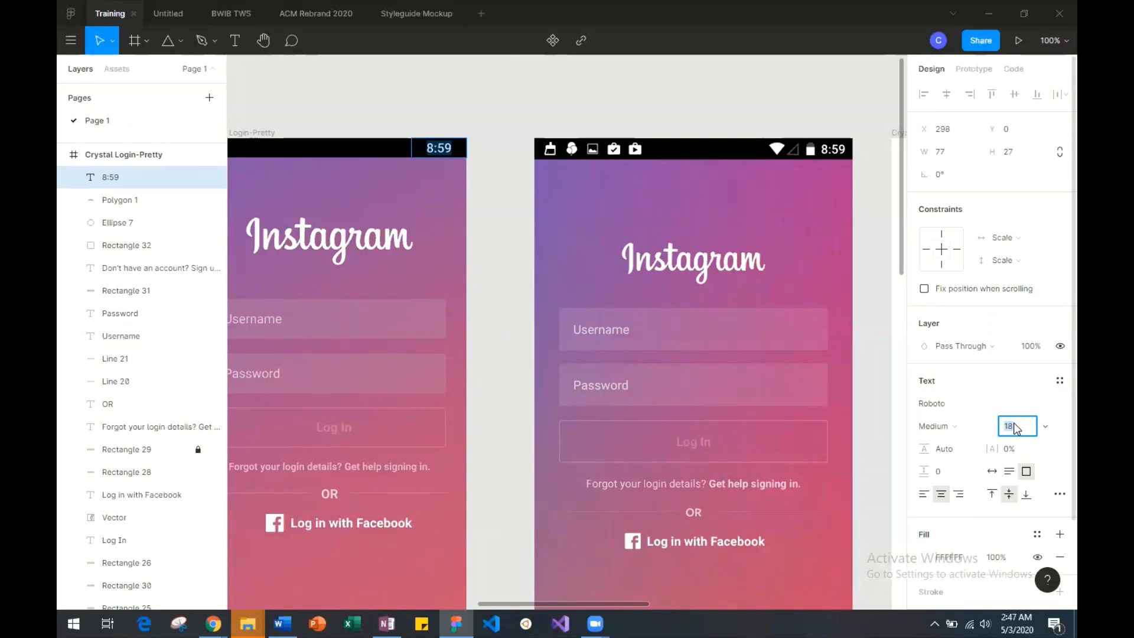
text(20)
key(Return)
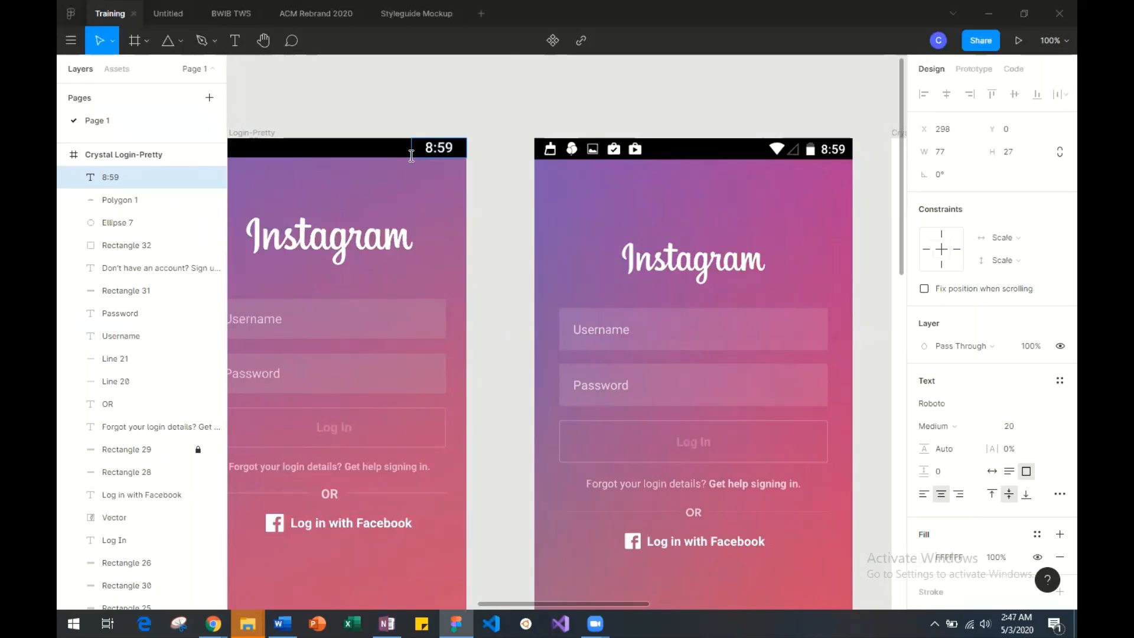
key(Escape)
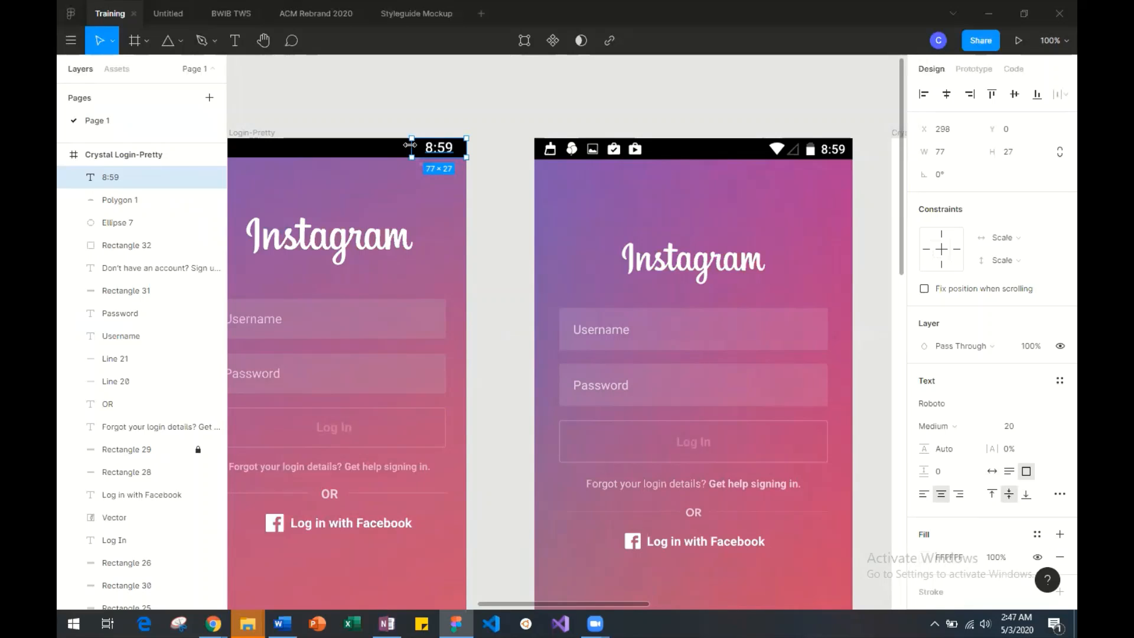
Narrow the 8:59 text box from its left edge to a width of 66, starting at X 309.
drag(412, 146, 419, 146)
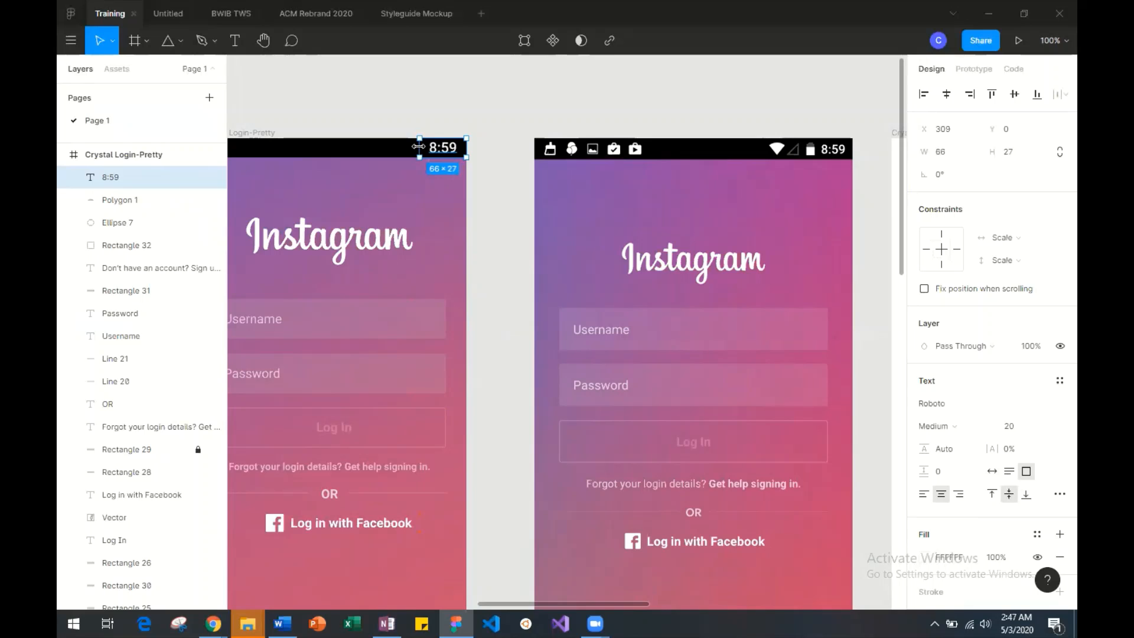
click(407, 122)
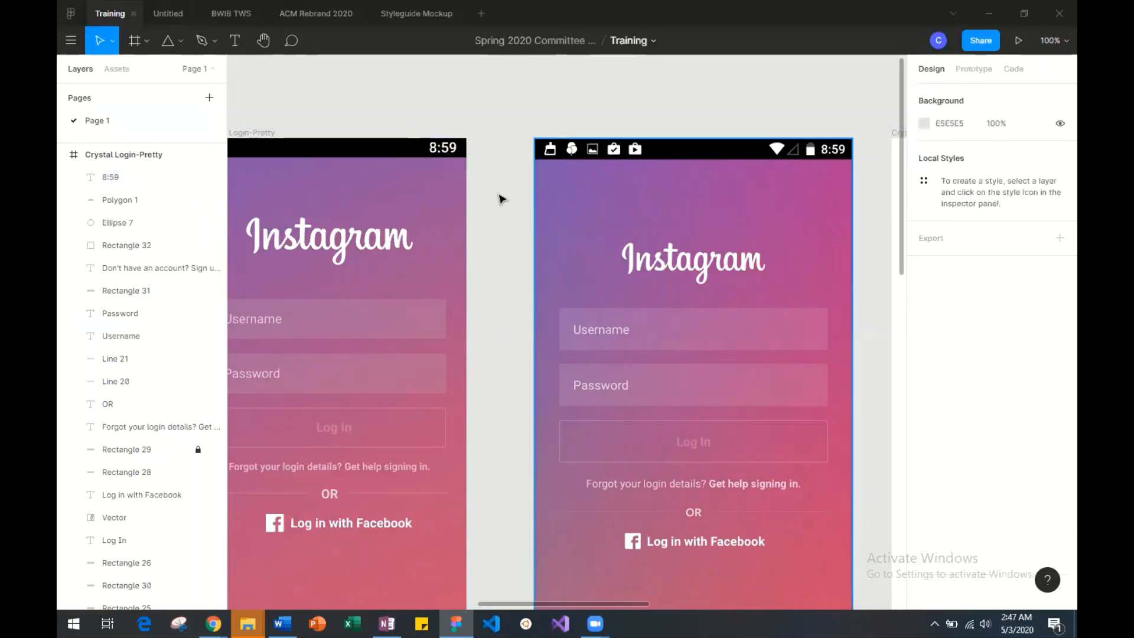
scroll(447, 177, left, 5)
scroll(447, 177, right, 8)
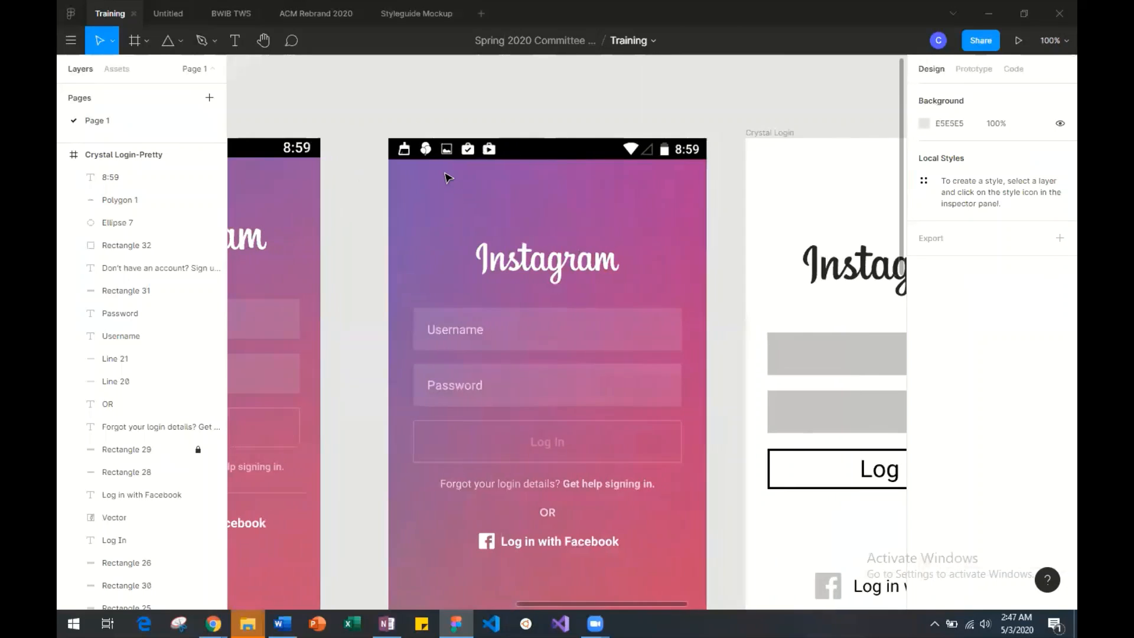
Examine the status bar of the reference login screenshot up close, from the notification icons to the battery and clock.
scroll(439, 166, left, 1)
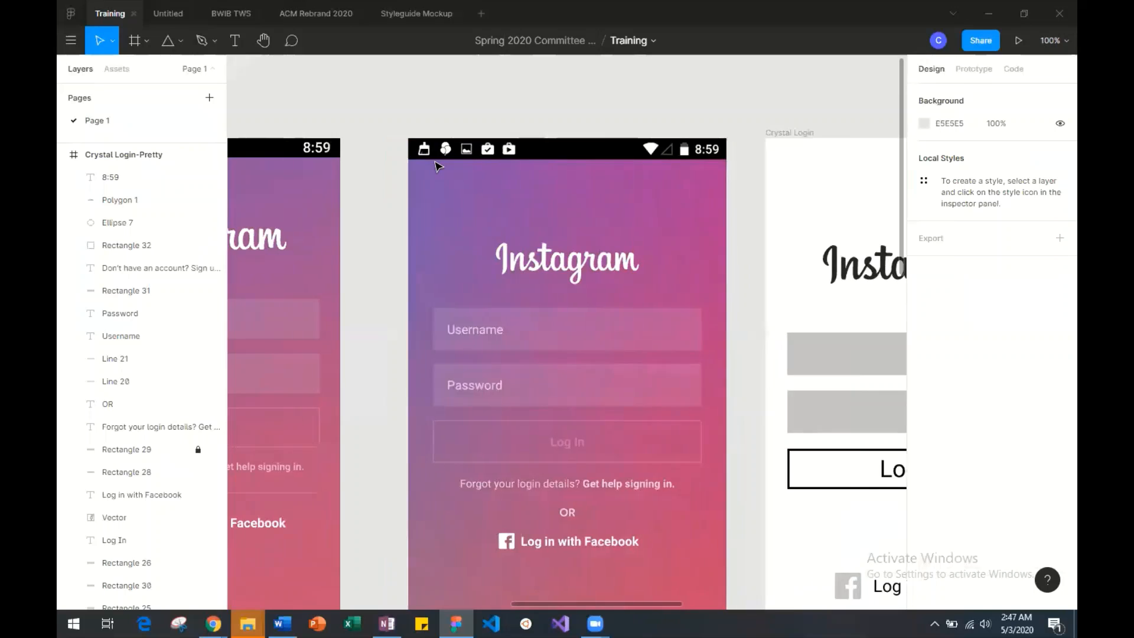
key(ctrl+minus)
key(ctrl+plus)
key(ctrl+plus)
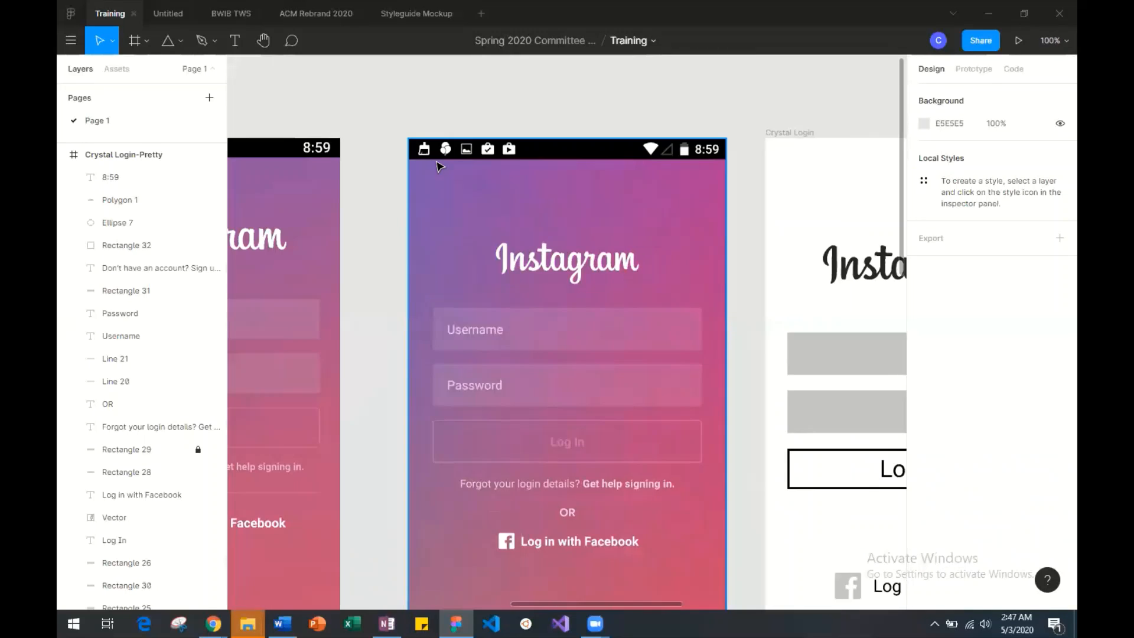
scroll(439, 167, up, 2)
scroll(439, 167, up, 5)
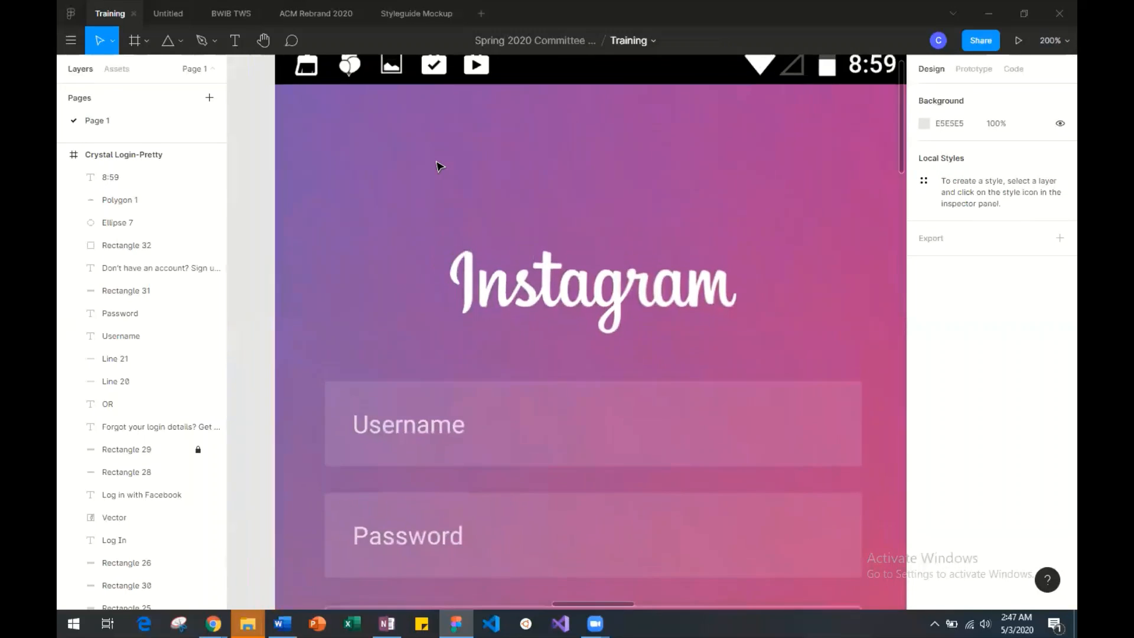
scroll(439, 167, right, 4)
scroll(439, 167, left, 4)
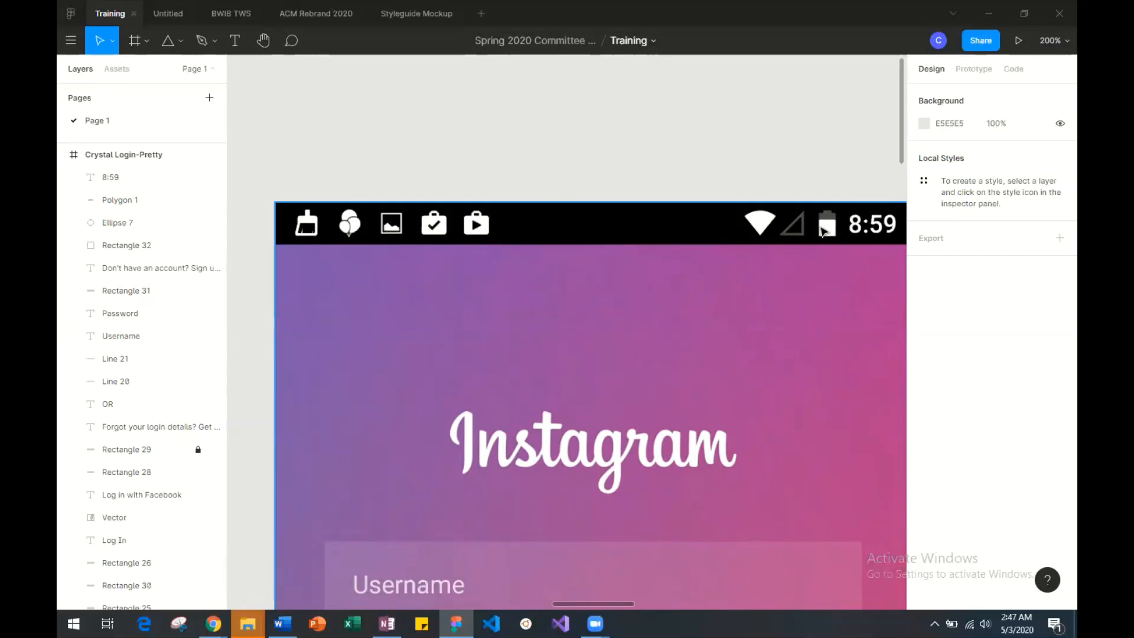
scroll(369, 230, right, 1)
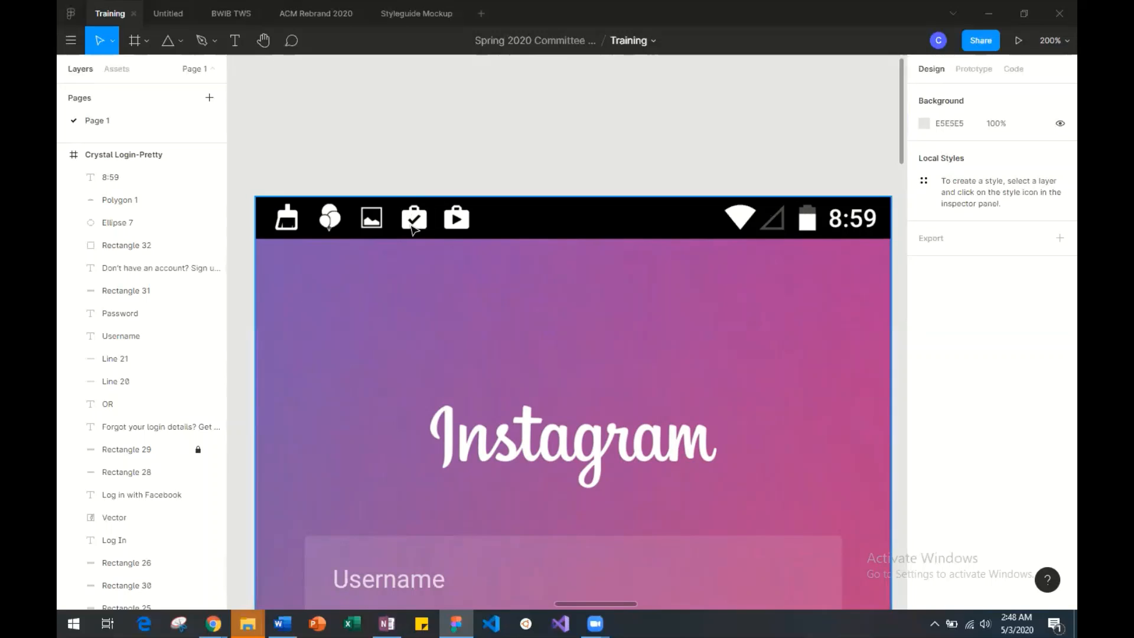
Inspect the shapes of the brush, balloon, picture and briefcase icons in the reference screenshot's status bar.
key(minus)
key(plus)
key(plus)
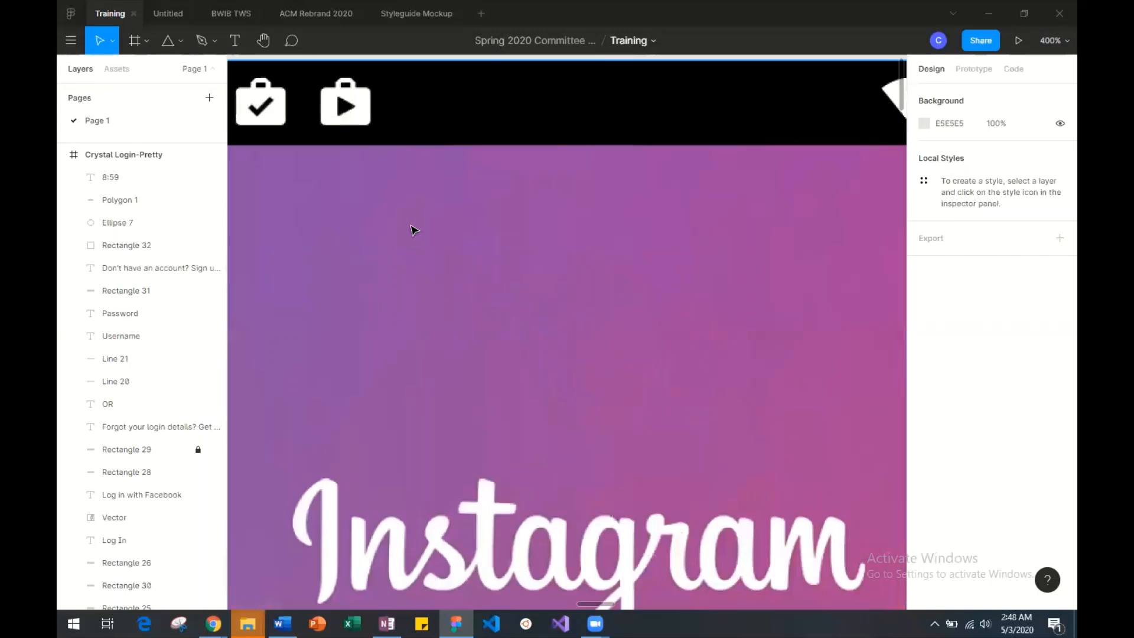
scroll(414, 230, up, 3)
scroll(414, 230, left, 7)
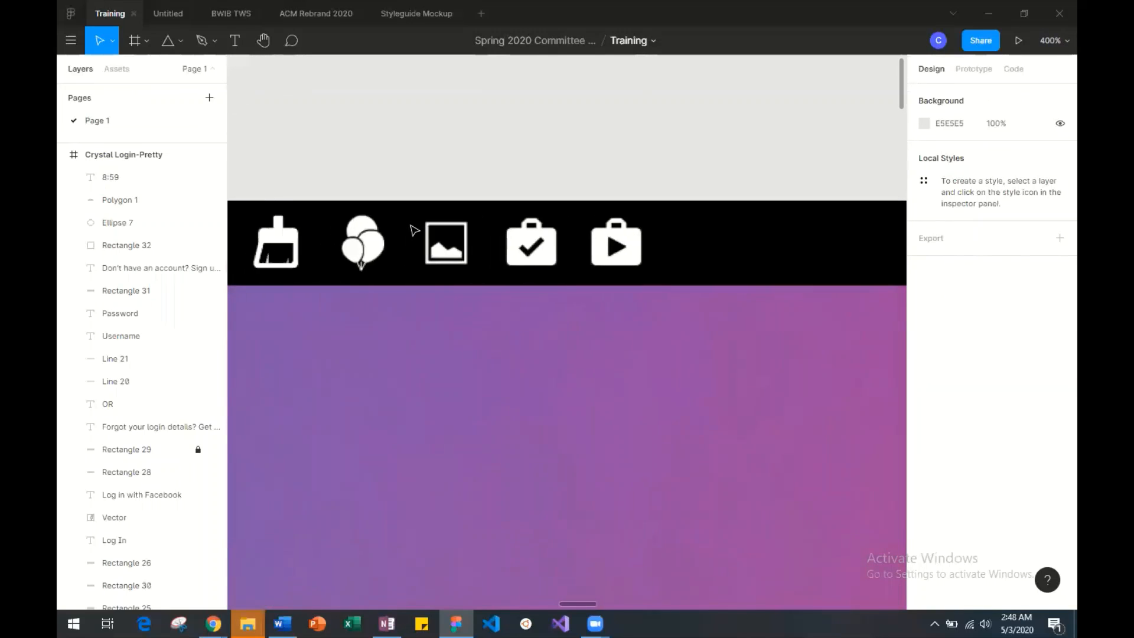
scroll(412, 229, right, 5)
scroll(413, 230, left, 2)
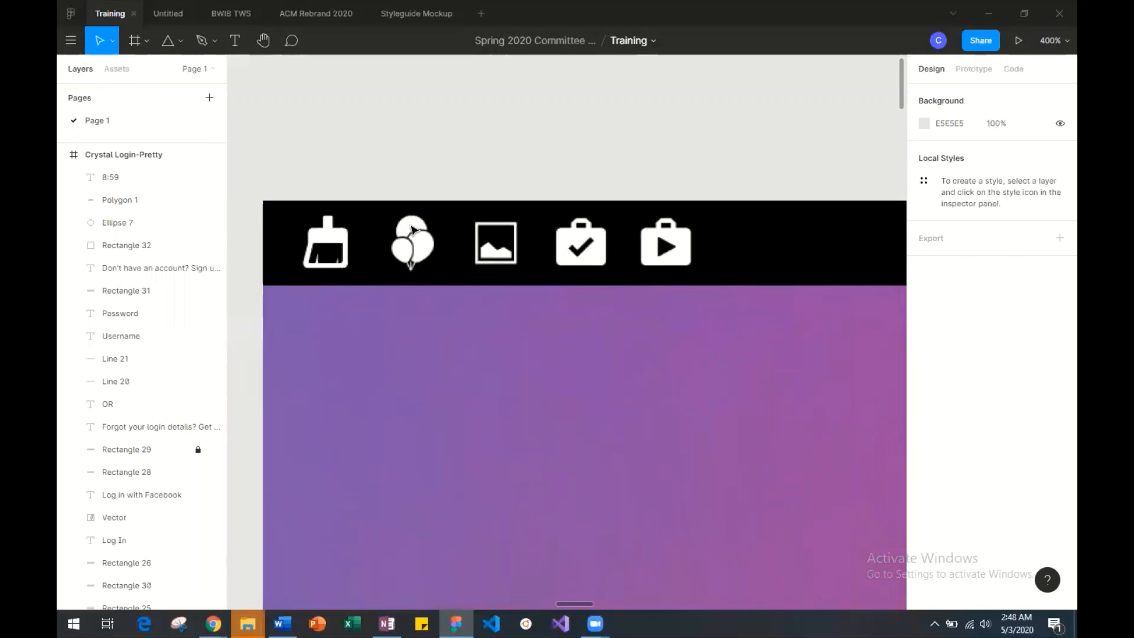
scroll(414, 230, down, 1)
scroll(414, 230, right, 1)
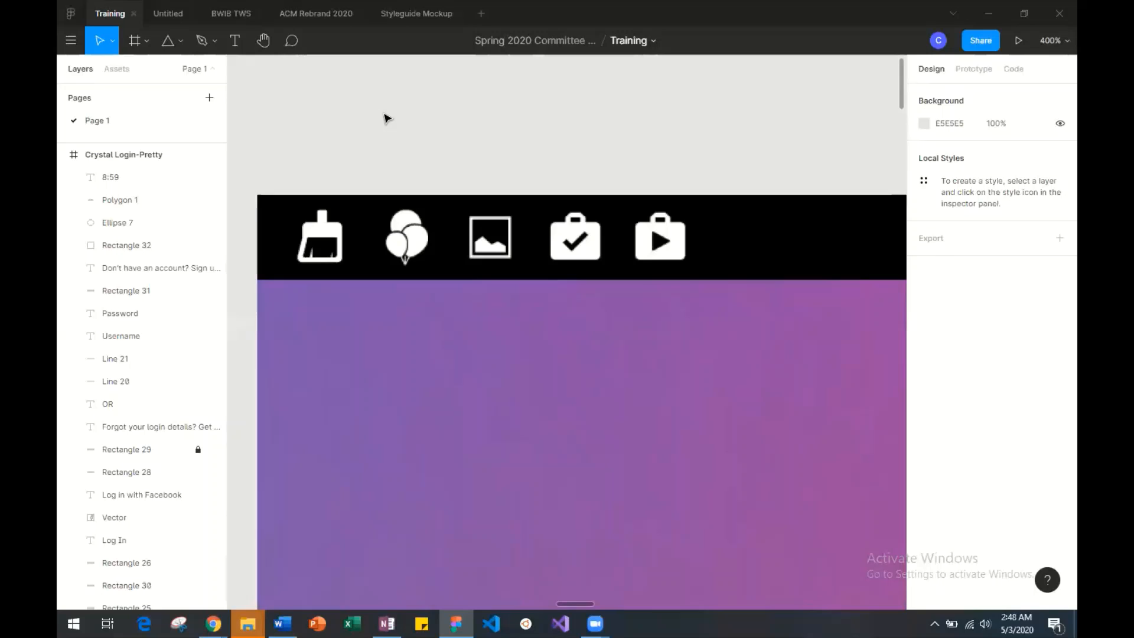
Switch to the Untitled file and examine the shape tool options and the Figma and Instagram logos on the IG Workshop Thumbnail.
click(157, 15)
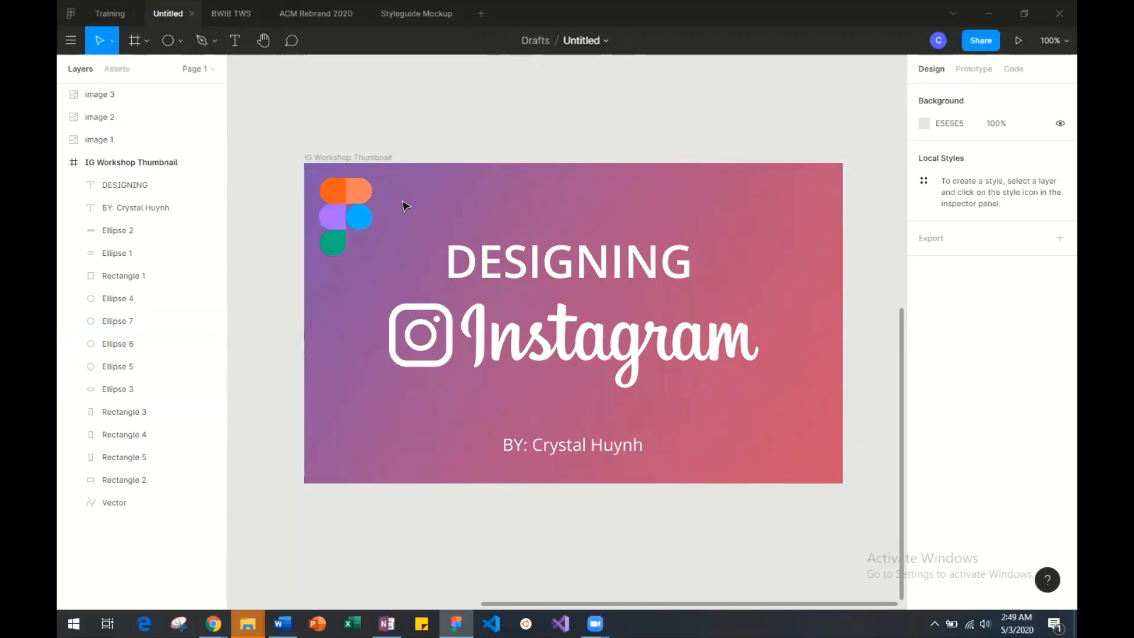
click(179, 42)
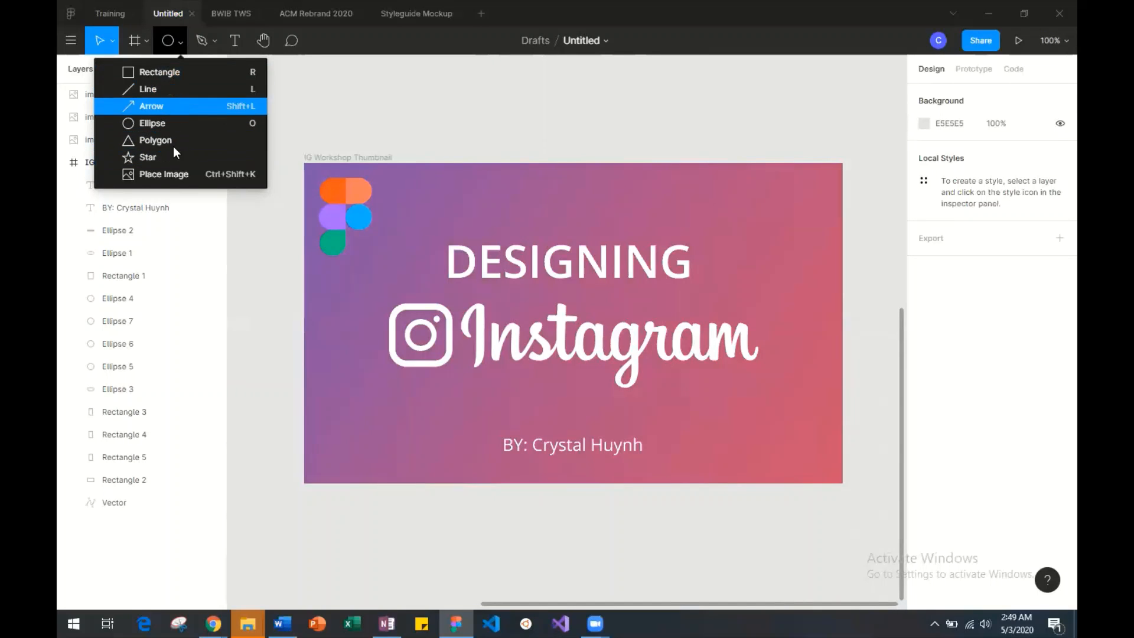
click(349, 100)
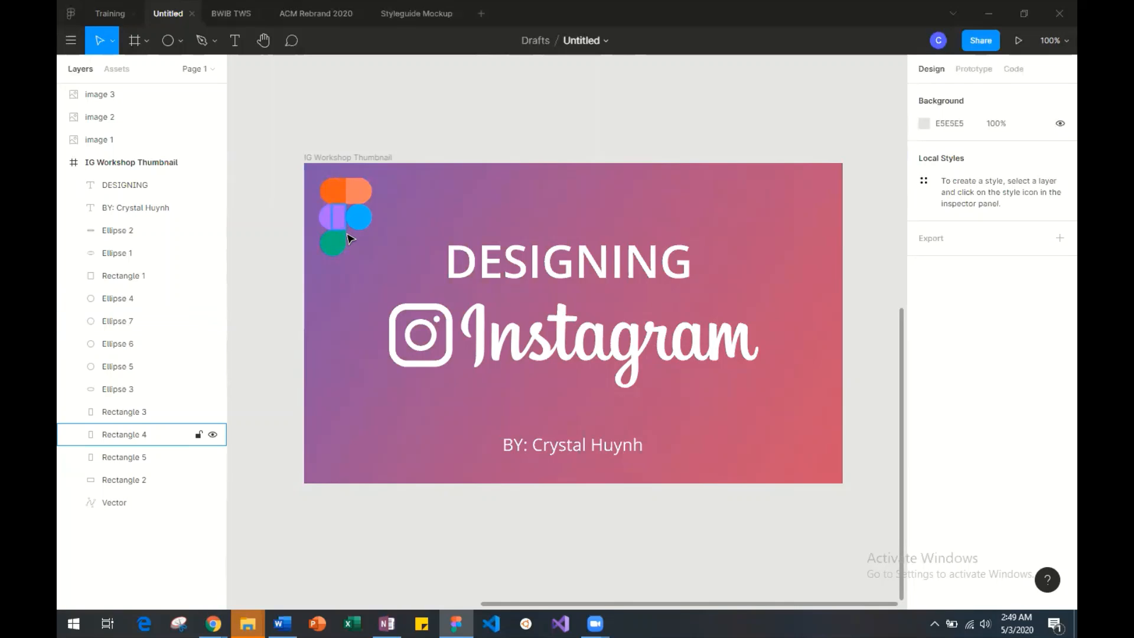
key(ctrl+plus)
scroll(347, 236, left, 5)
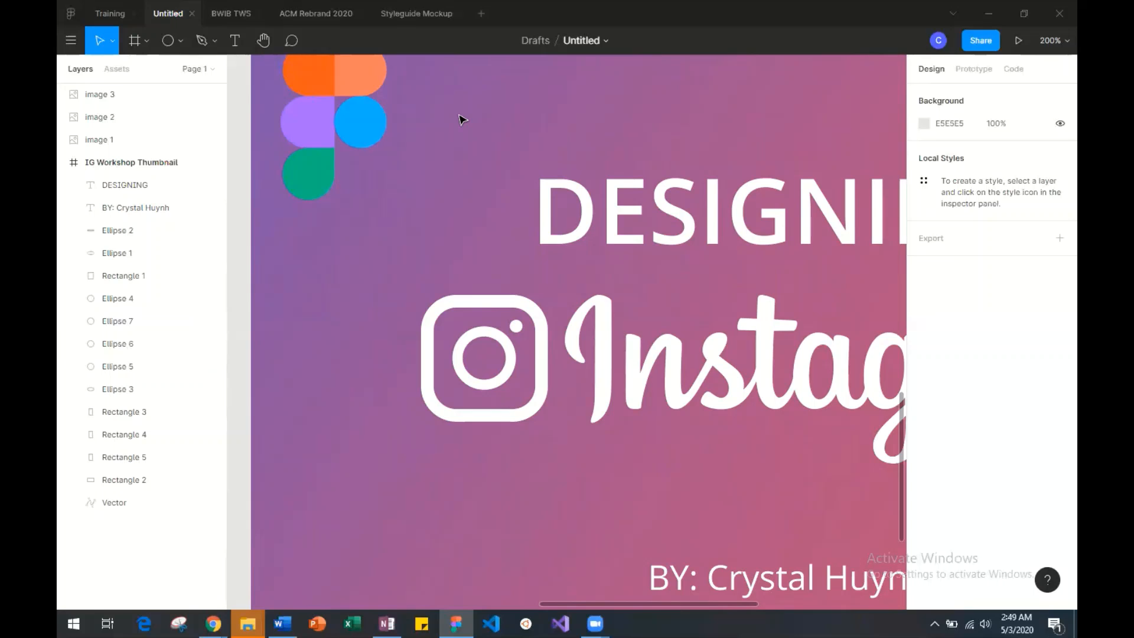
key(plus)
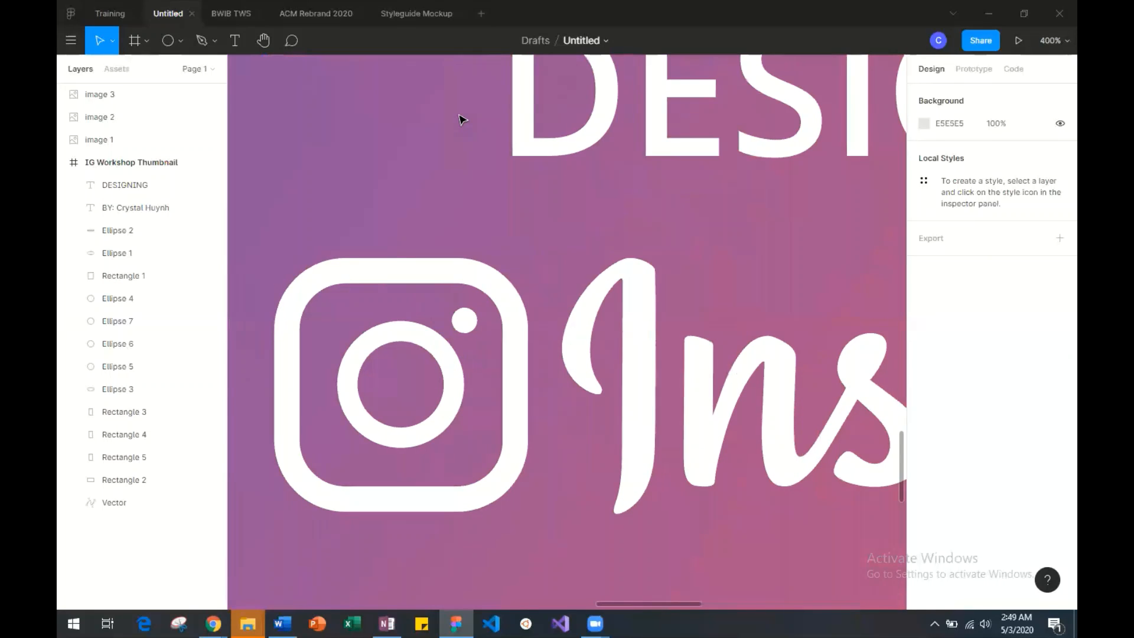
key(shift+0)
scroll(462, 120, down, 1)
scroll(463, 120, right, 5)
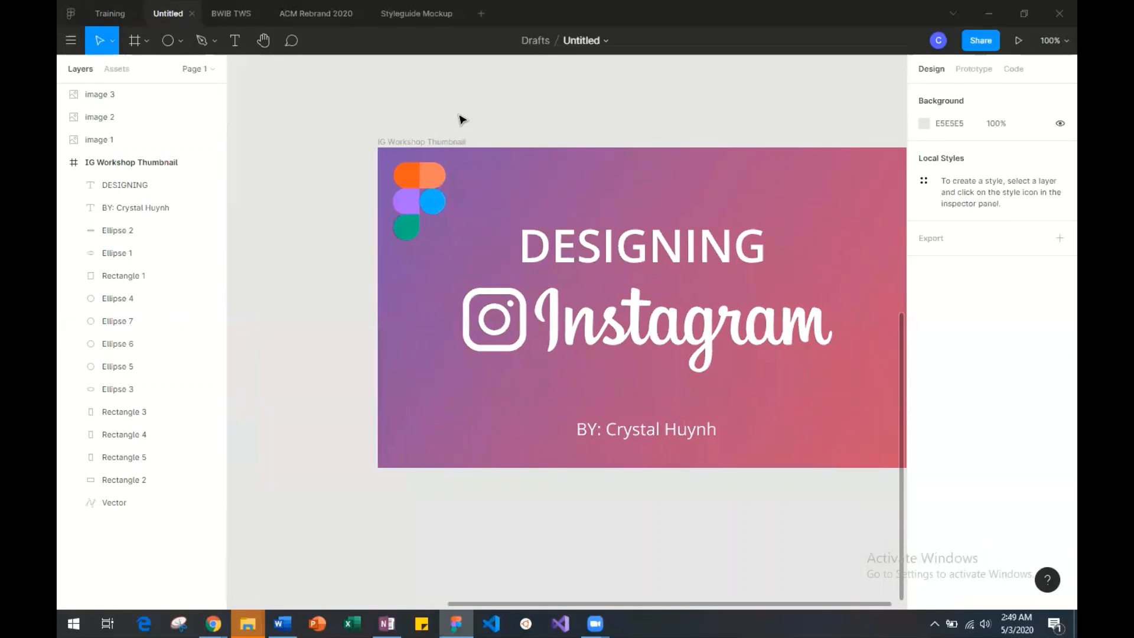
scroll(463, 120, left, 2)
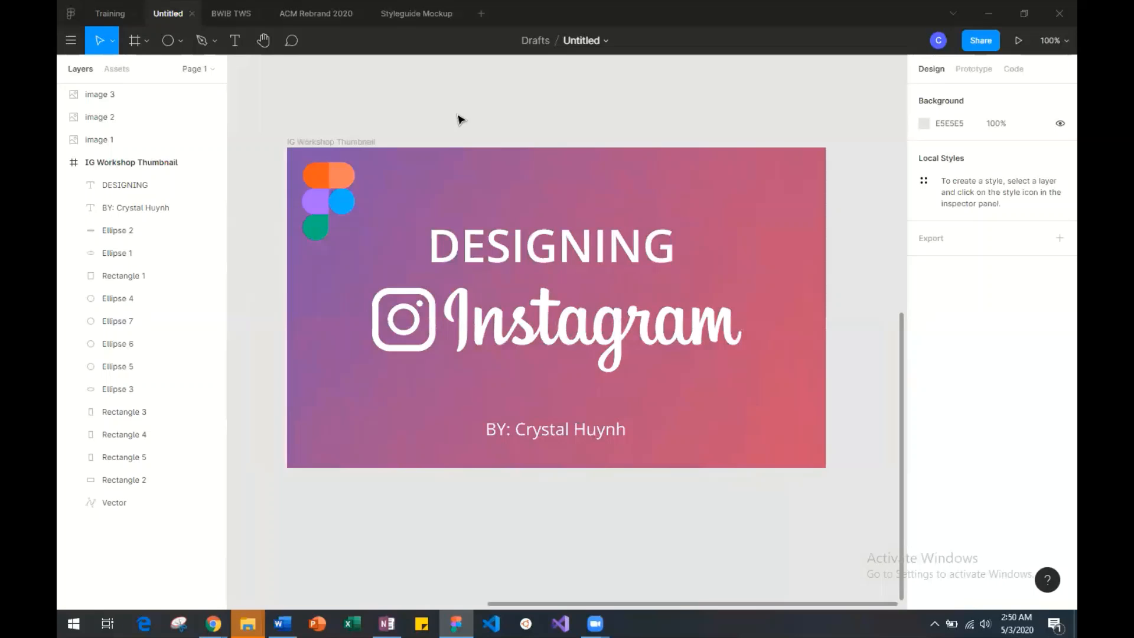
Return to the Training file and examine the briefcase, Wi-Fi, signal and battery icons in the reference status bar.
click(109, 13)
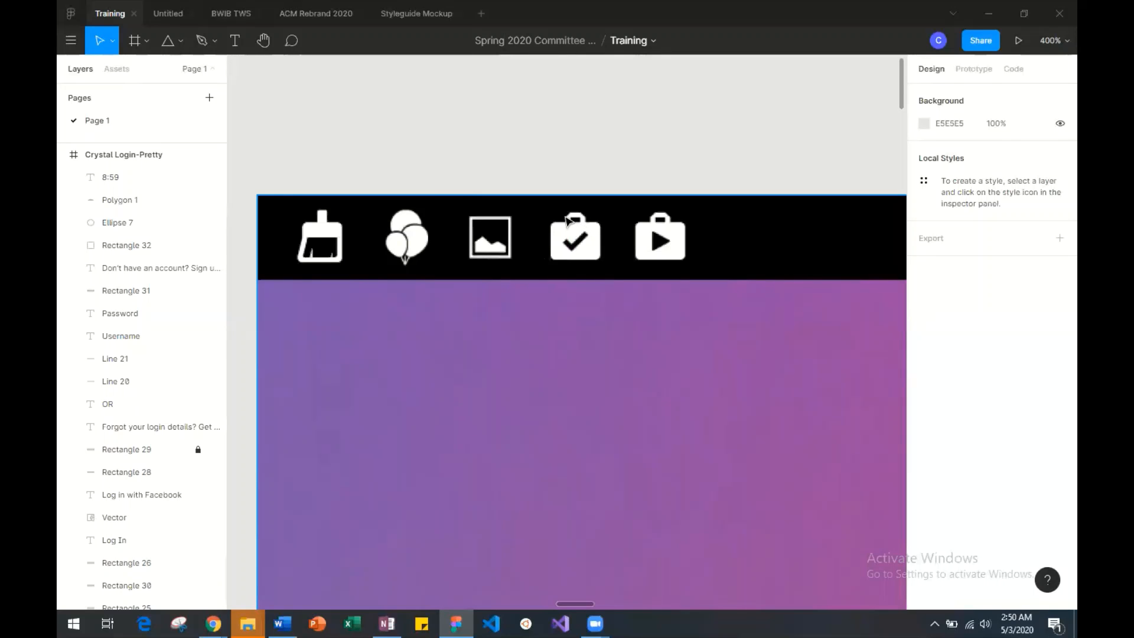
scroll(567, 222, up, 3)
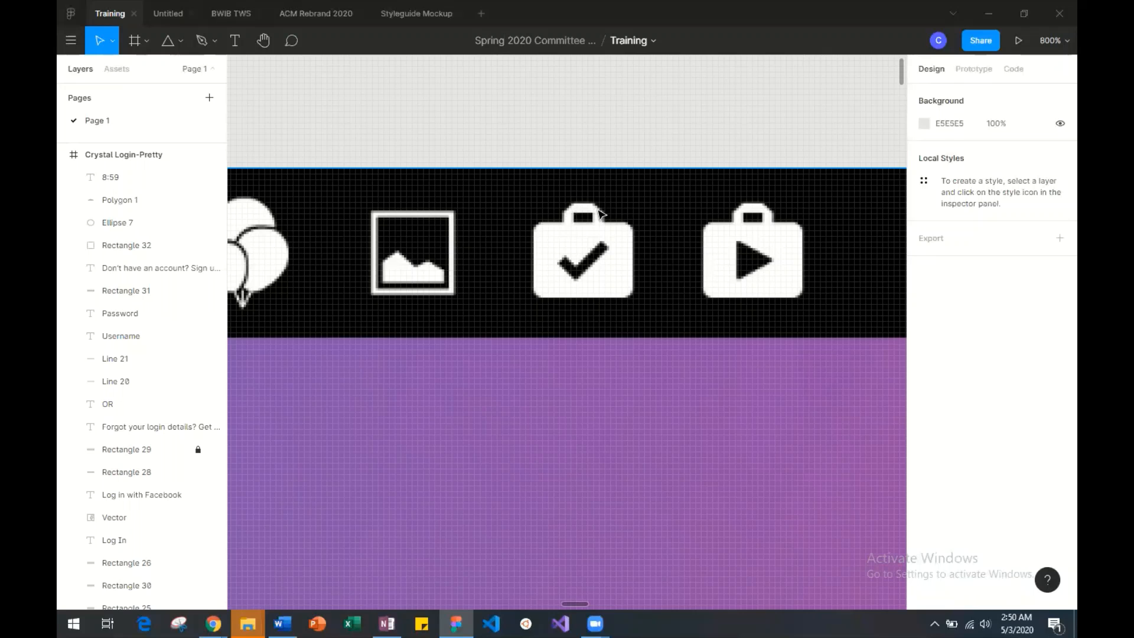
scroll(600, 213, right, 5)
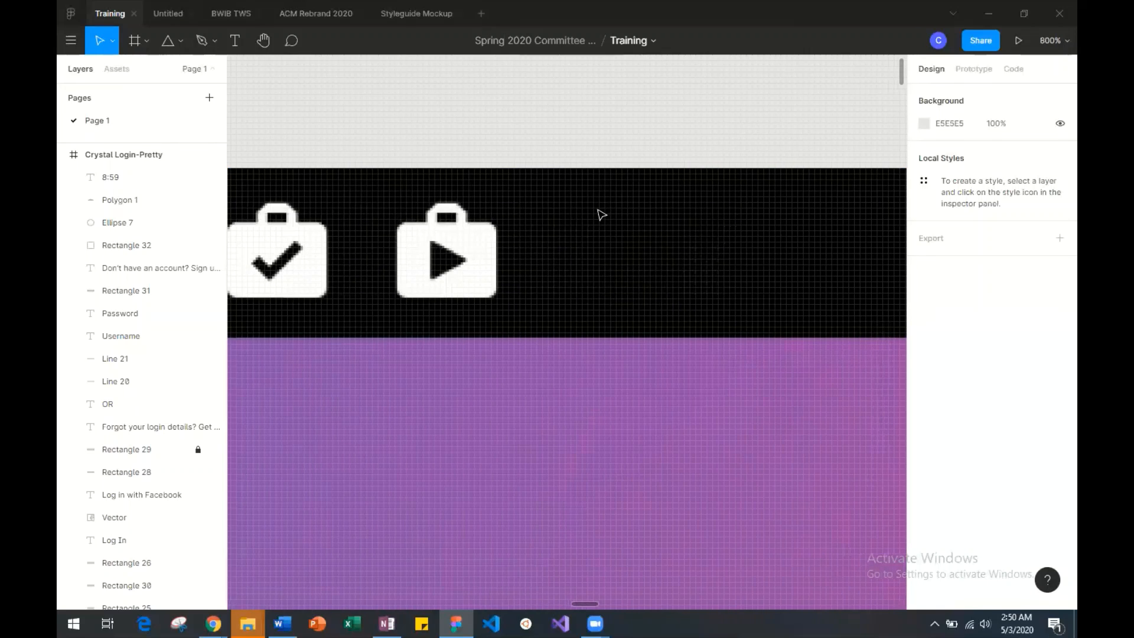
scroll(600, 212, left, 4)
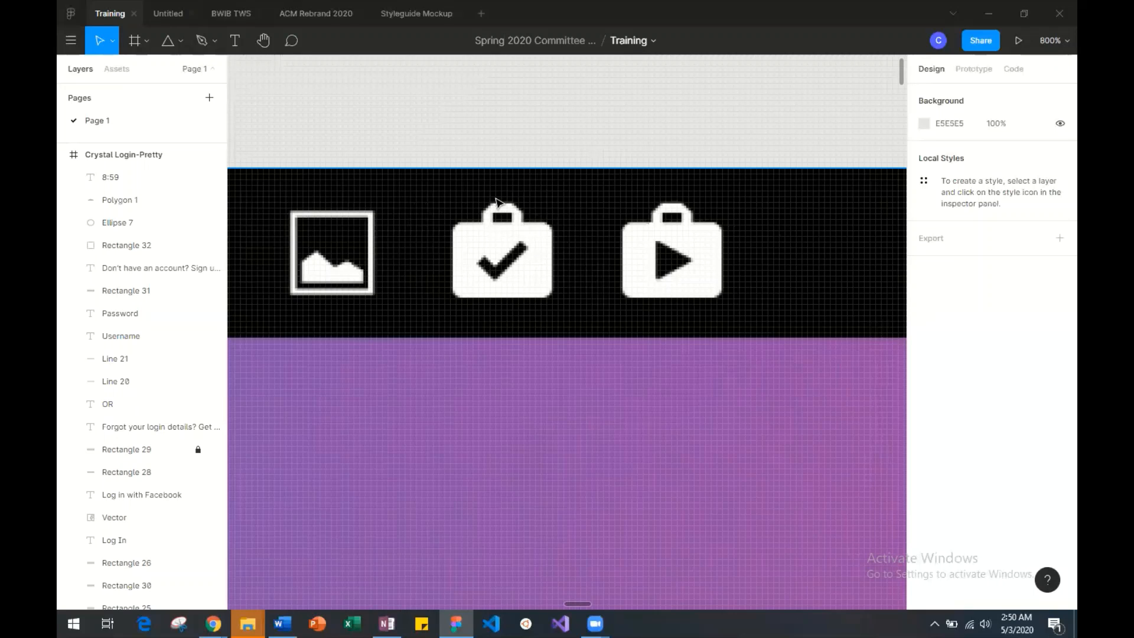
scroll(497, 244, right, 3)
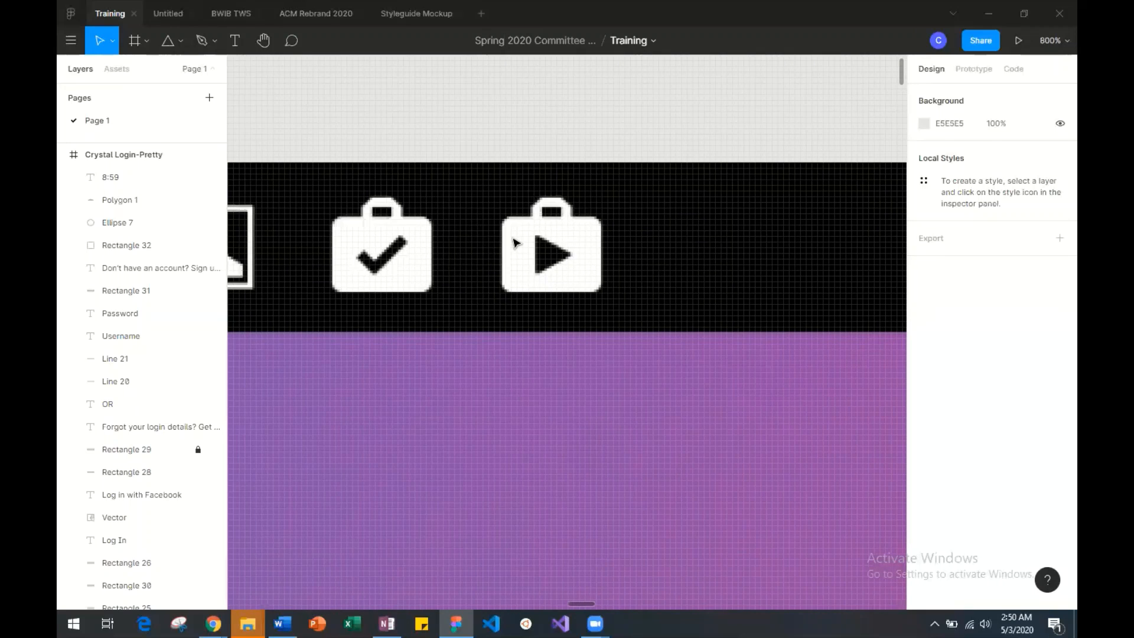
scroll(515, 243, left, 3)
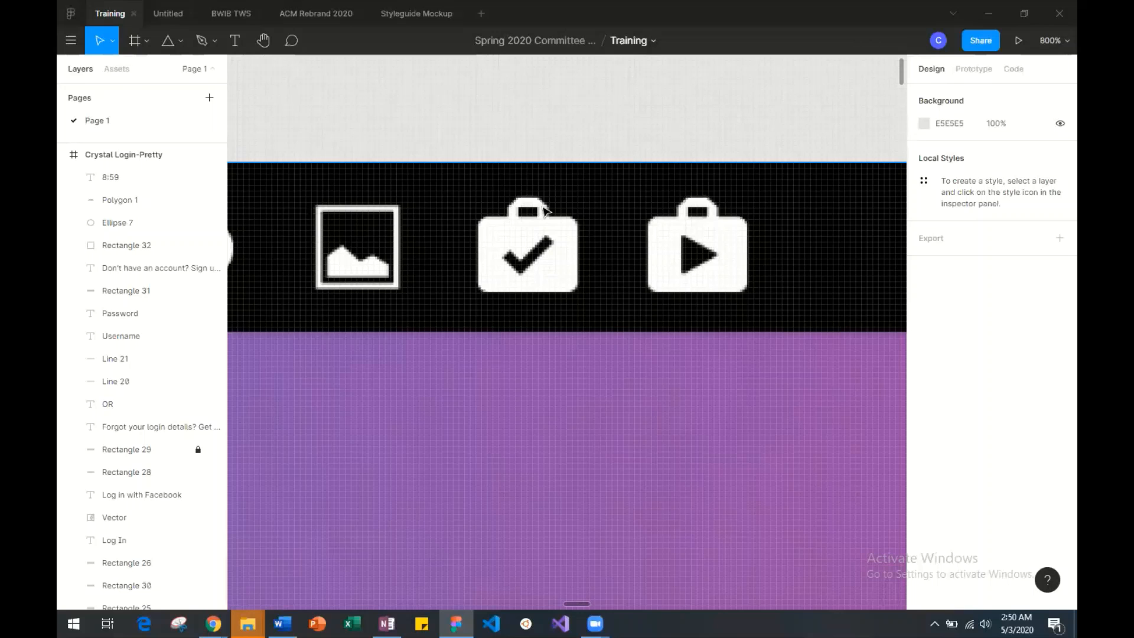
scroll(520, 208, right, 10)
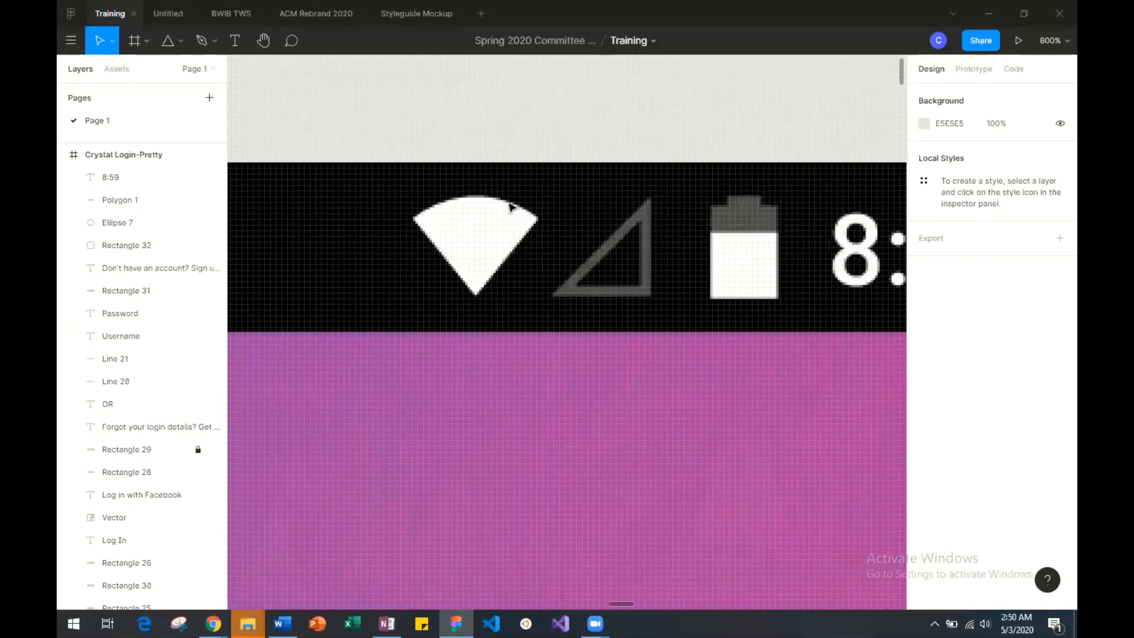
scroll(517, 202, up, 4)
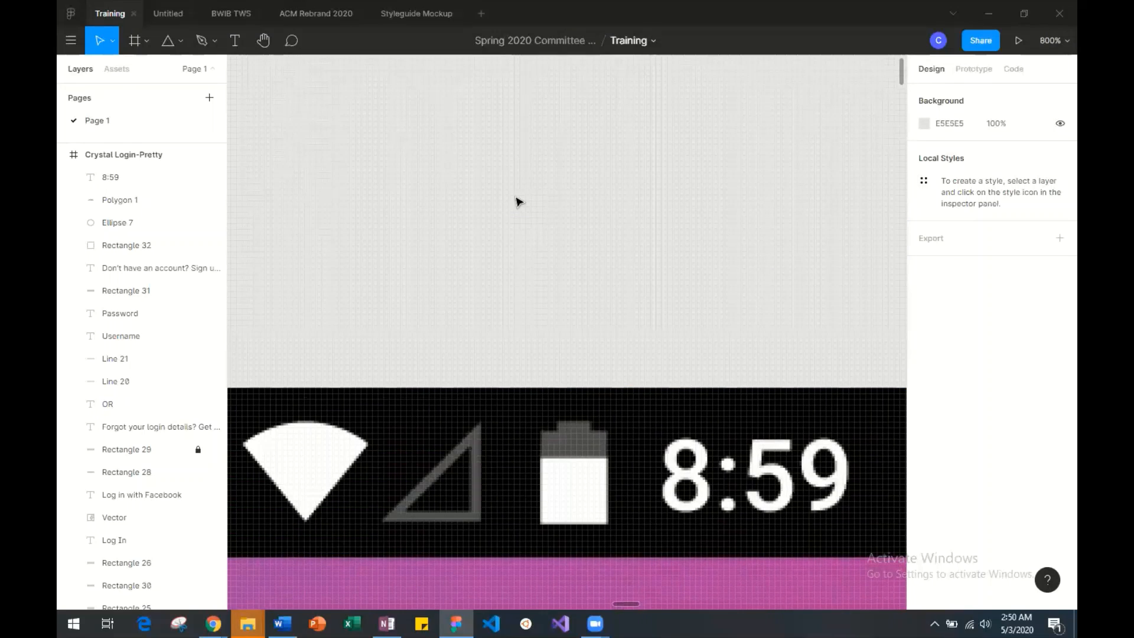
scroll(518, 202, down, 2)
key(minus)
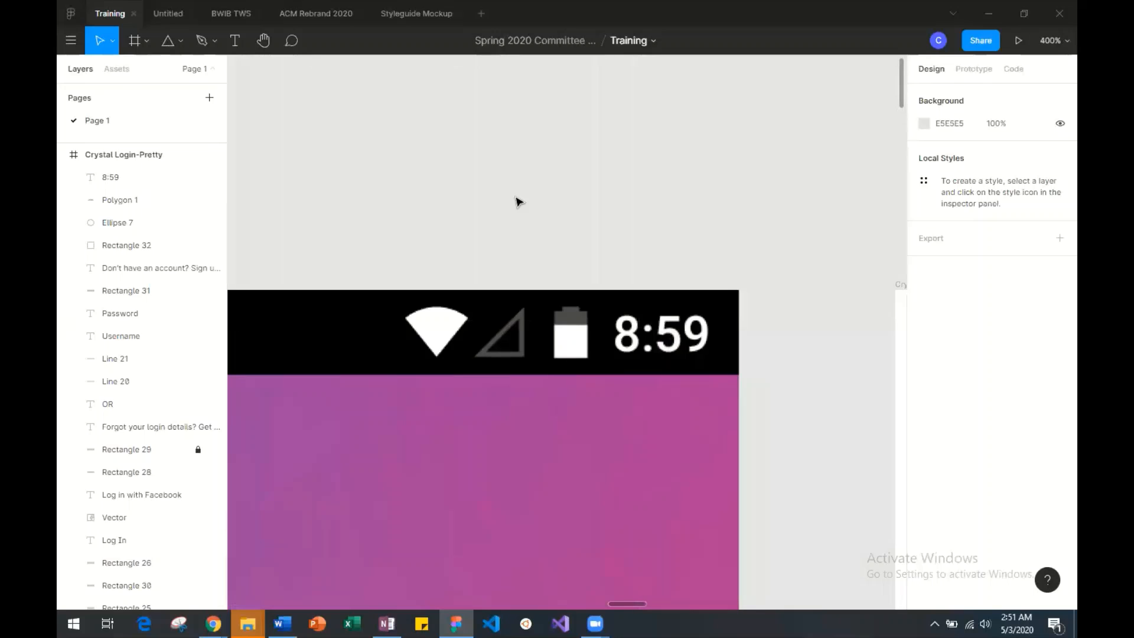
Draw a battery body rectangle about 13 × 21 on the empty canvas above the reference screenshot's battery icon.
scroll(519, 200, left, 1)
click(173, 42)
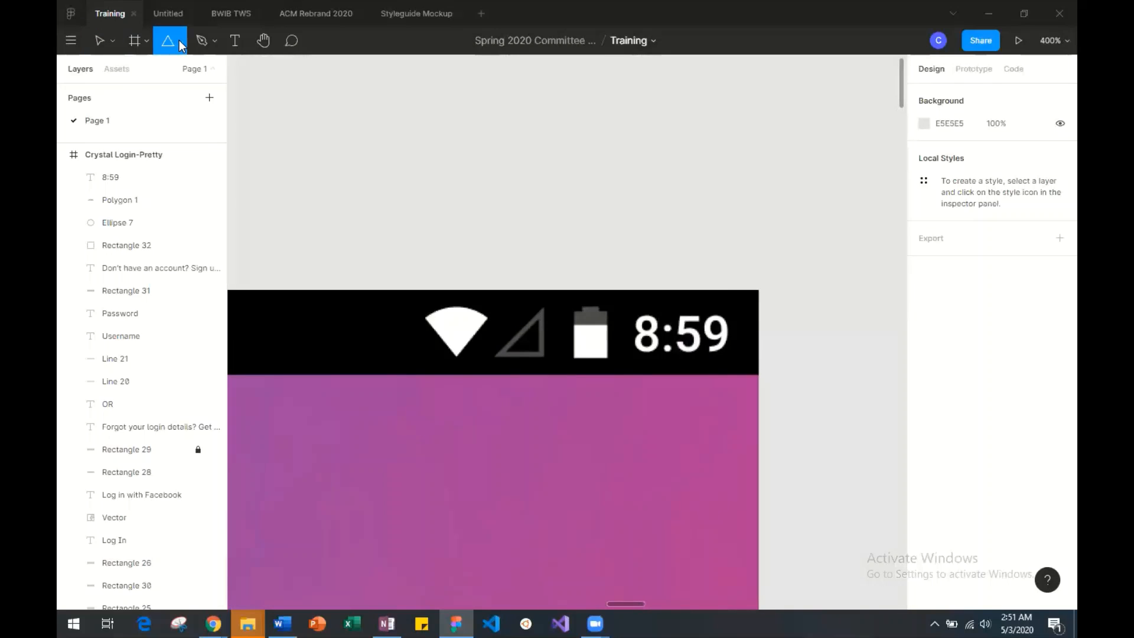
click(179, 40)
click(176, 72)
key(plus)
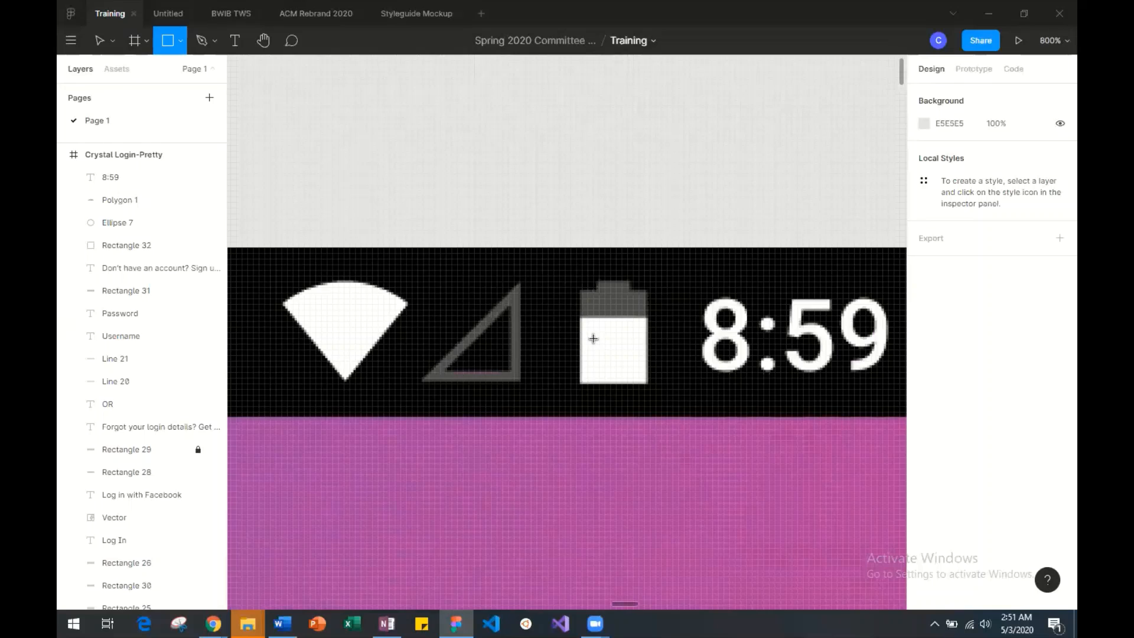
key(plus)
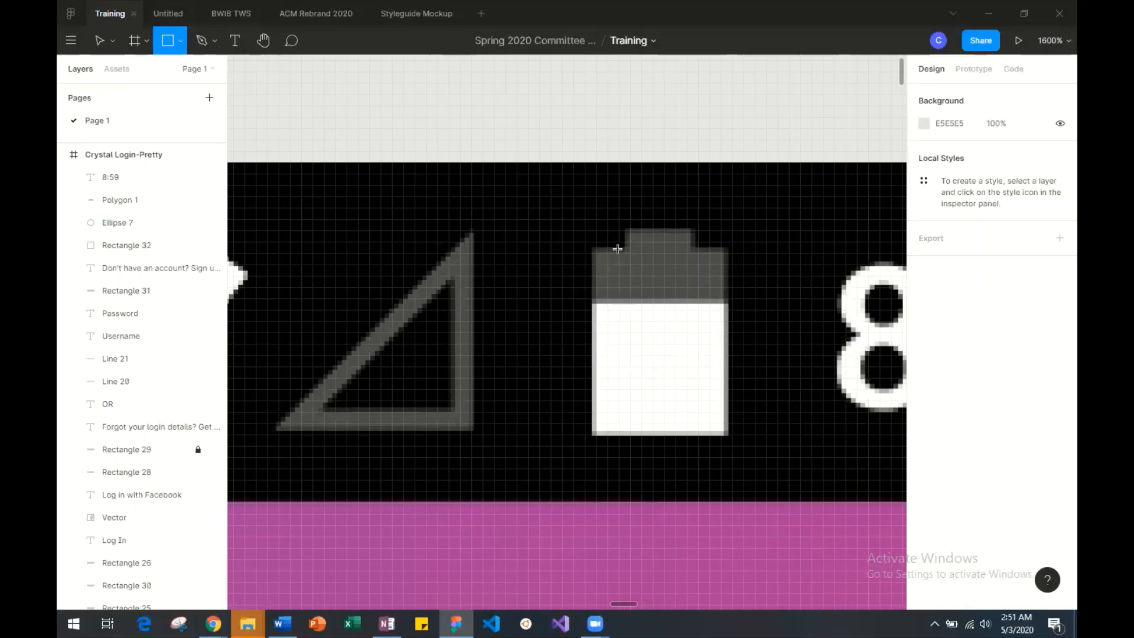
key(minus)
scroll(591, 261, up, 3)
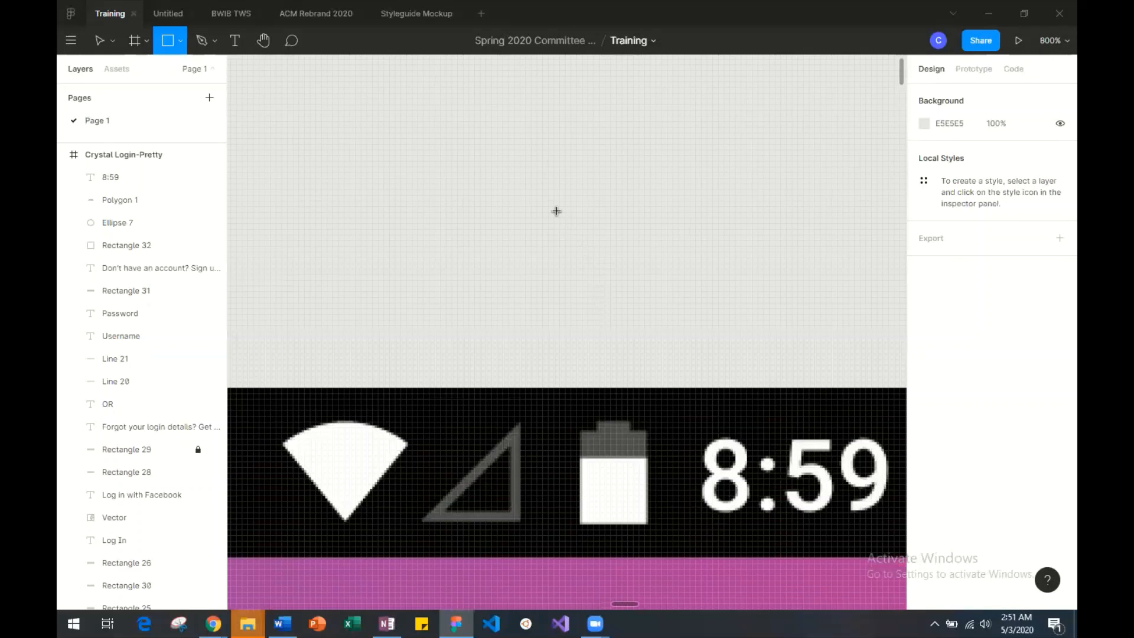
drag(565, 184, 638, 301)
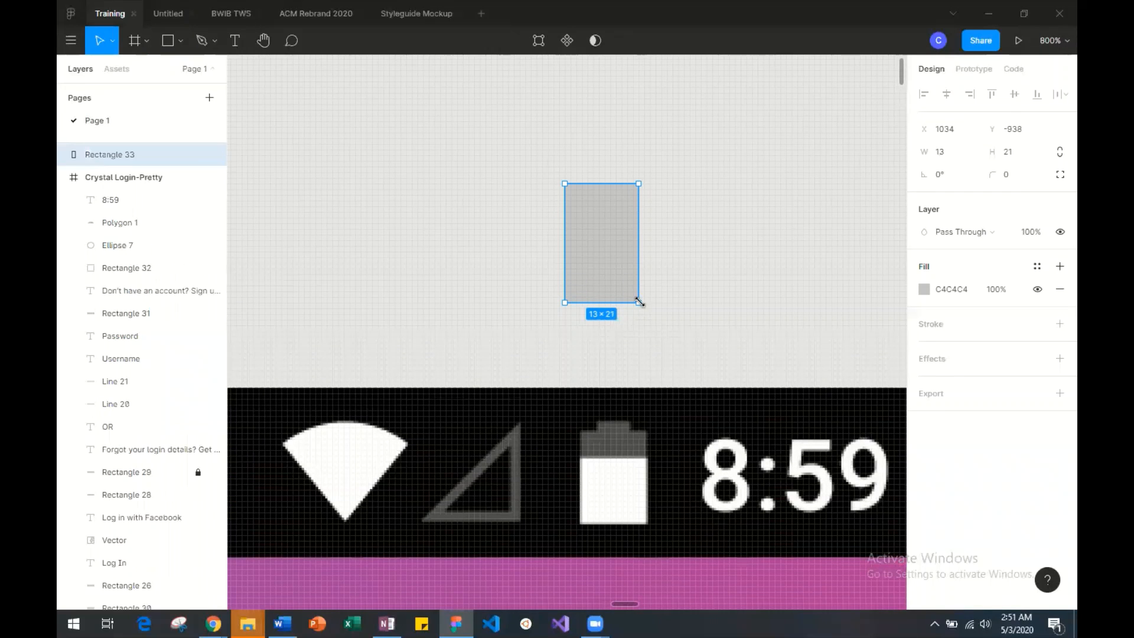
click(641, 268)
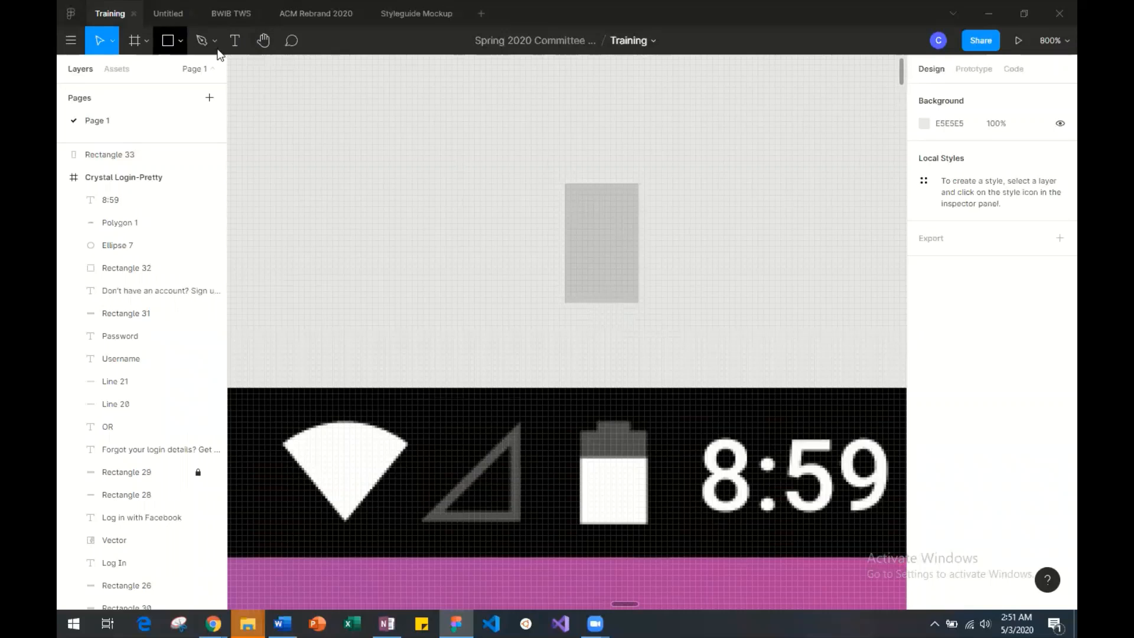
Draw a rectangle about 9 × 2 centred on top of the battery body as its terminal and select it.
click(577, 230)
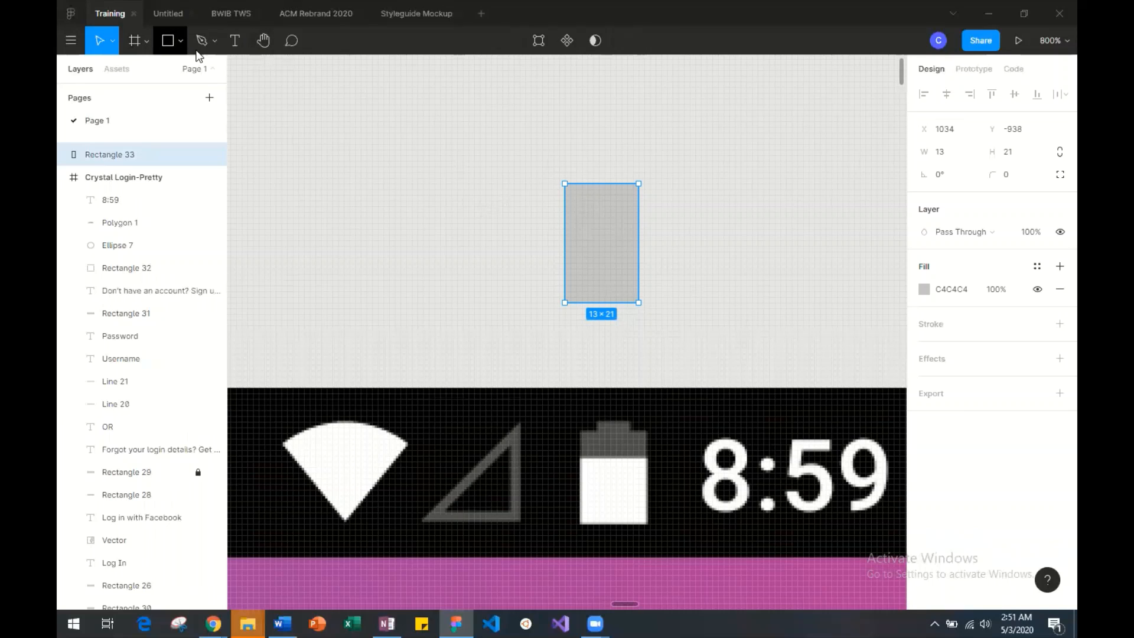
click(180, 41)
click(205, 72)
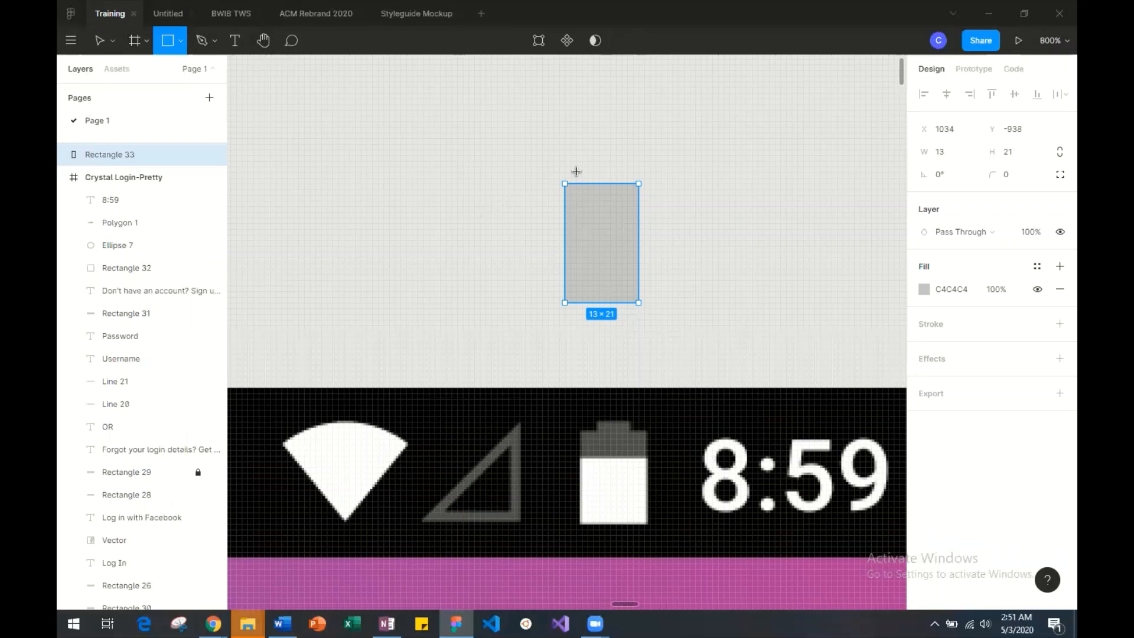
drag(576, 173, 627, 186)
click(708, 245)
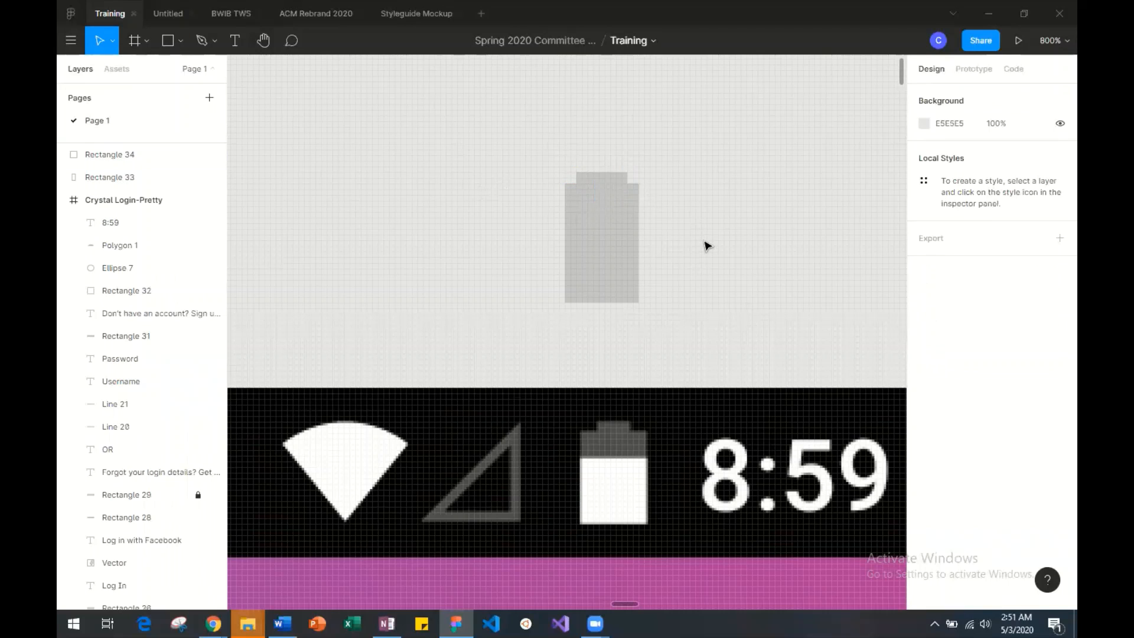
click(606, 178)
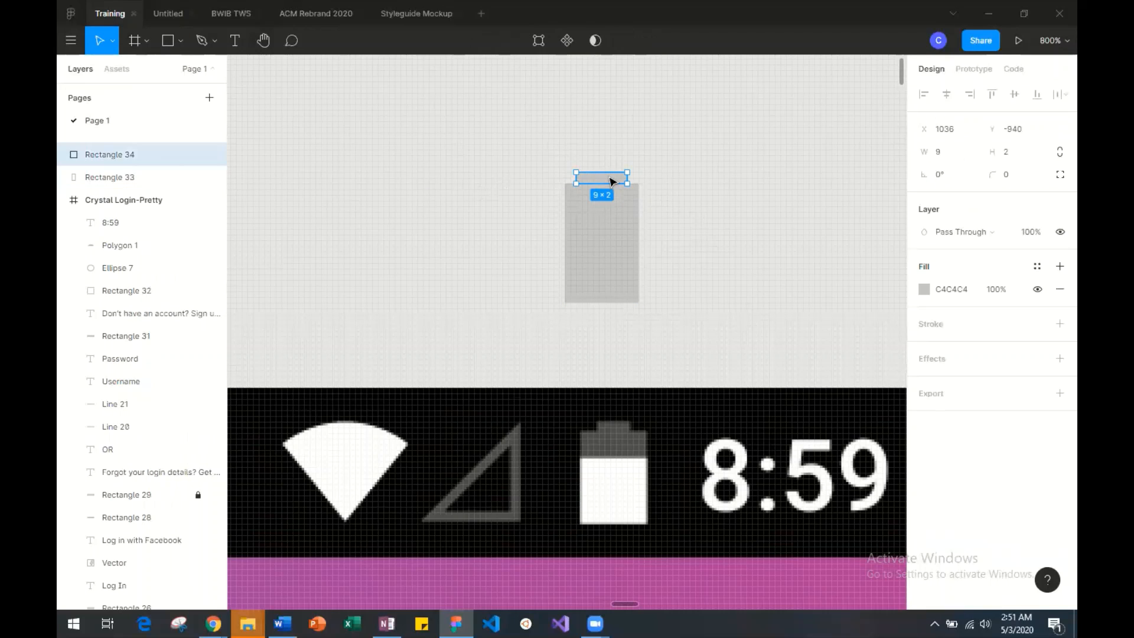
Draw a rectangle about 10 × 14 on the empty canvas beside the battery shape and set its fill to FFFFFF.
drag(611, 181, 605, 180)
click(729, 241)
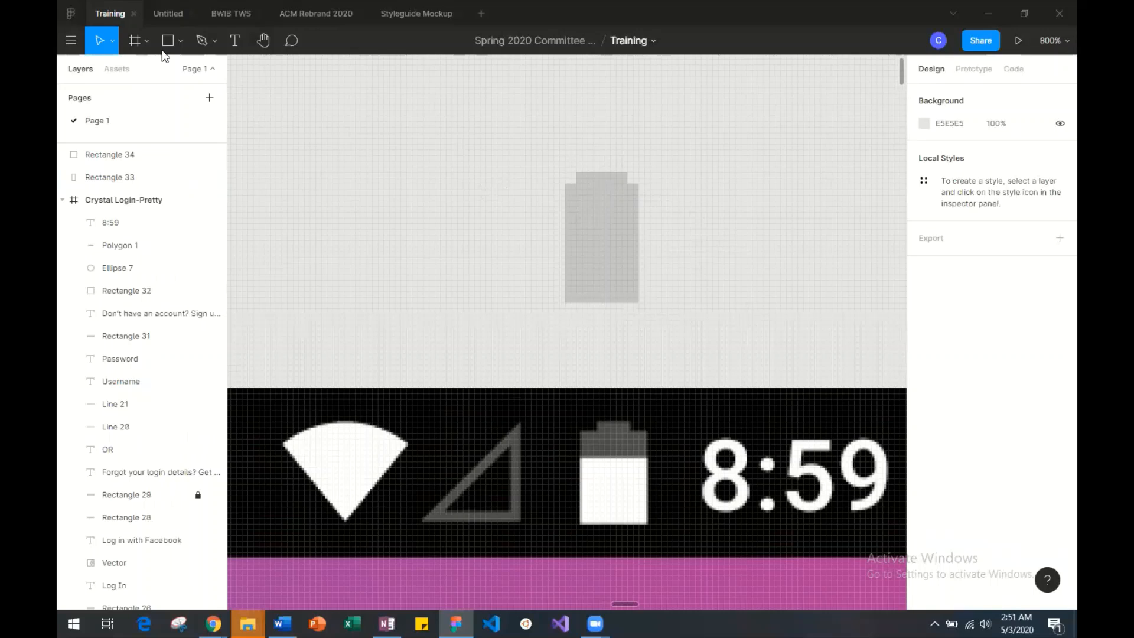
click(180, 40)
click(213, 87)
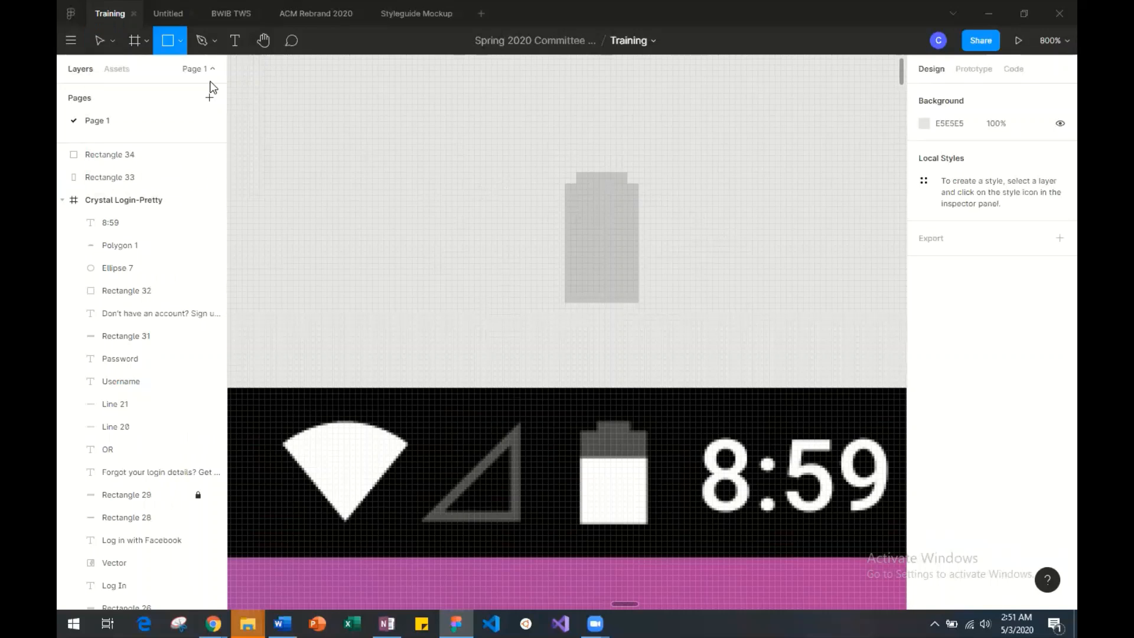
drag(388, 172, 447, 251)
click(925, 289)
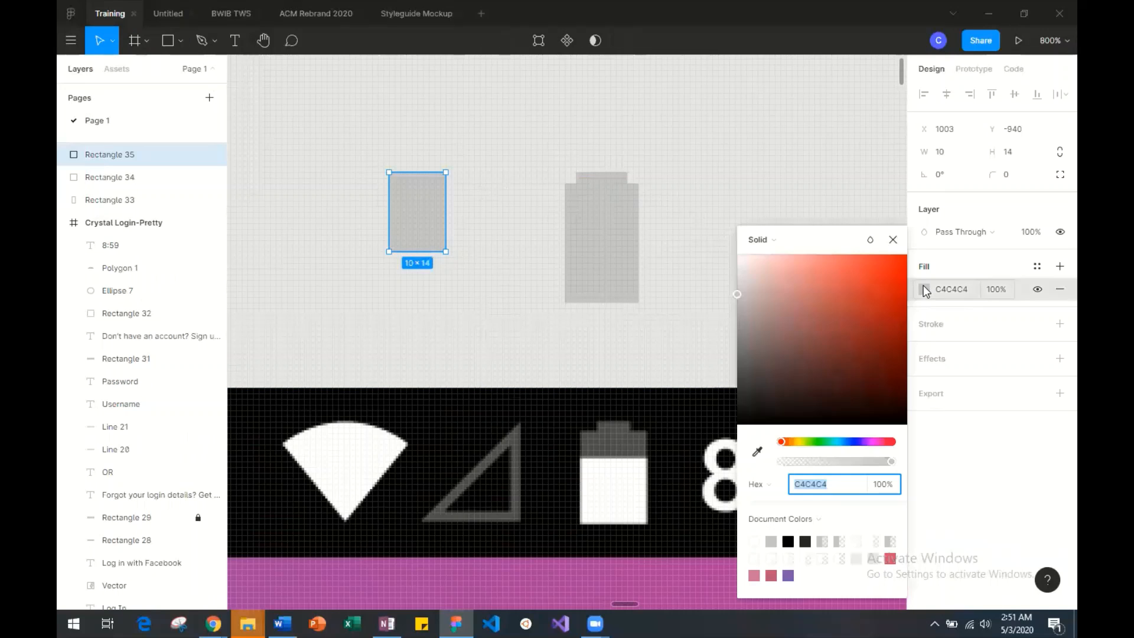
text(ffffff)
key(Return)
Move the white rectangle onto the lower part of the battery body and resize it to about 13 × 15, matching the body's width.
drag(417, 222, 613, 273)
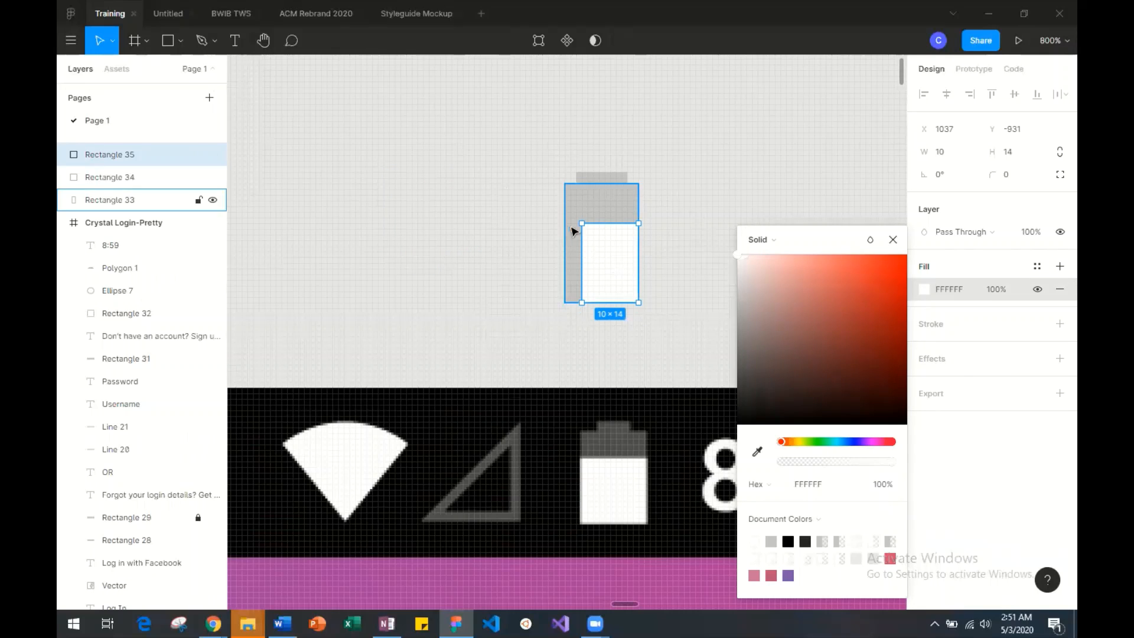
drag(582, 223, 565, 216)
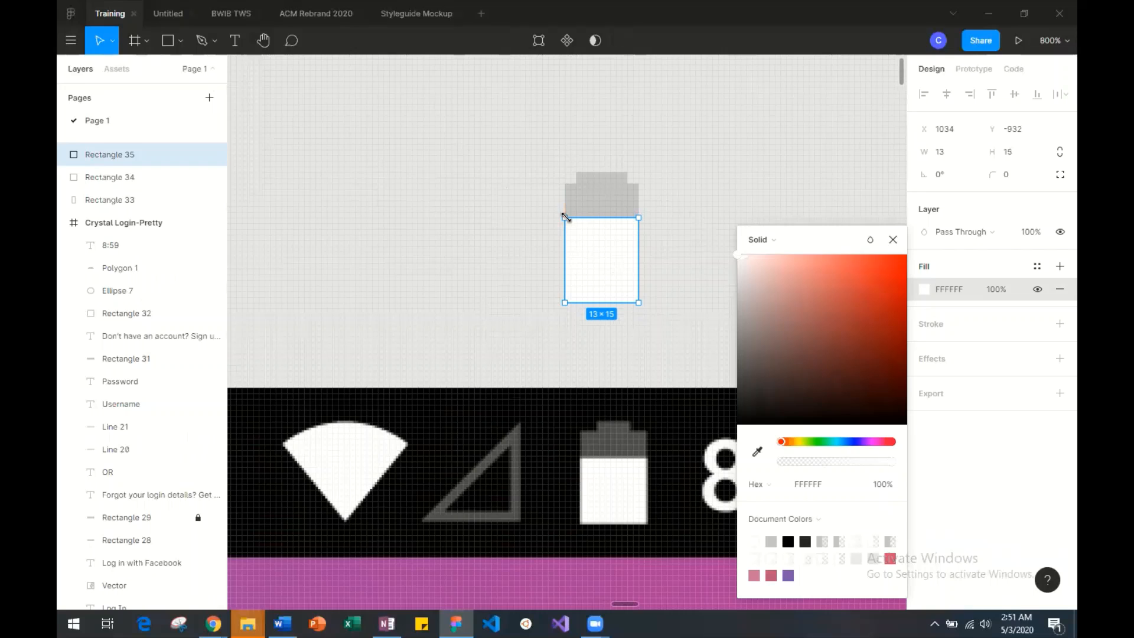
click(645, 216)
Select the three battery rectangles and scale them down together to about 9 × 15.92.
drag(547, 148, 403, 227)
scroll(402, 228, left, 8)
scroll(403, 227, down, 4)
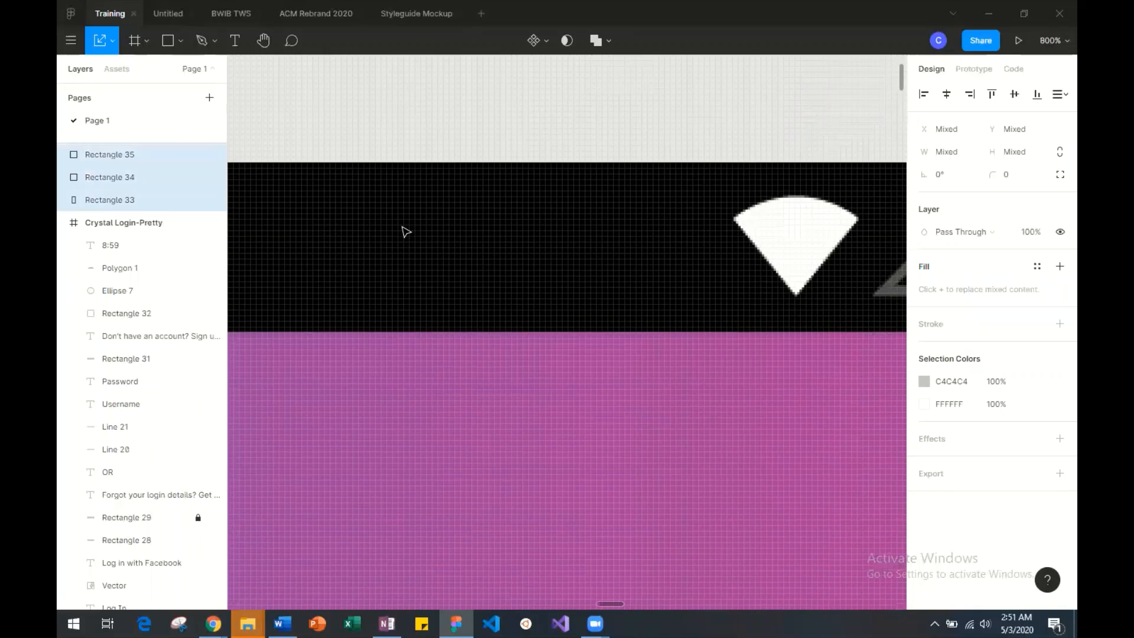
key(ctrl+minus)
key(ctrl+minus)
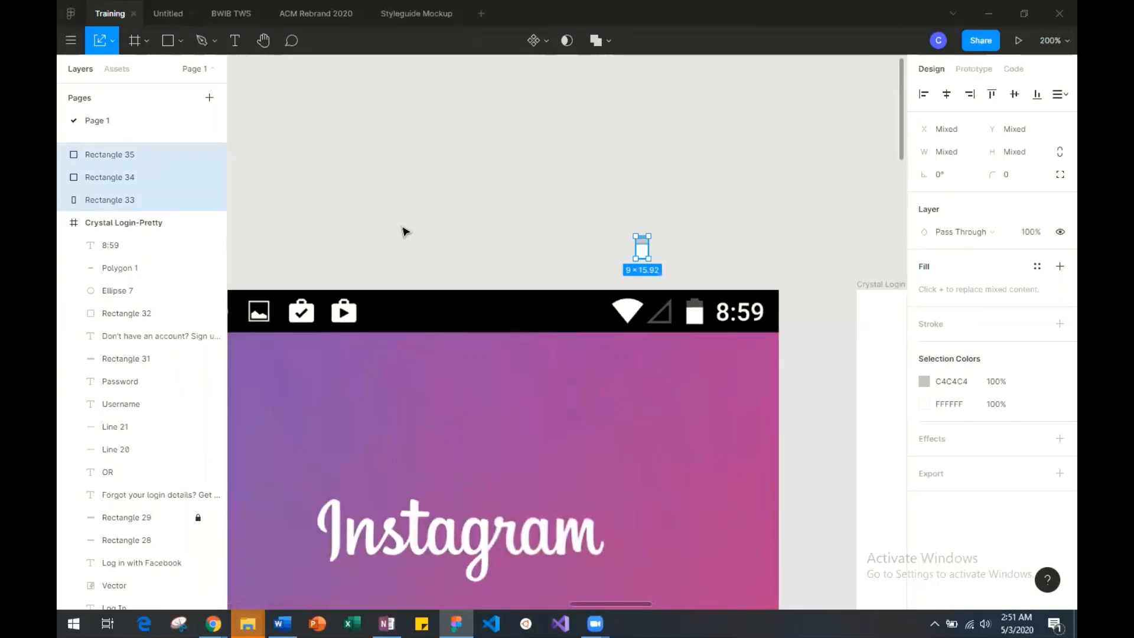
key(ctrl+minus)
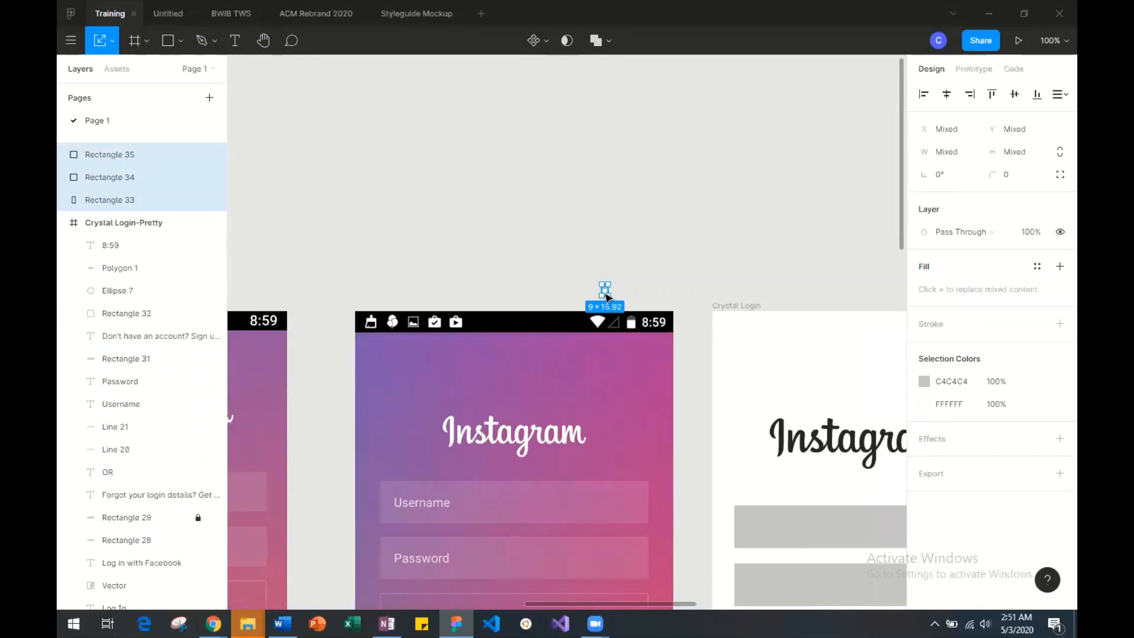
Move the battery shapes into the black status bar of the Crystal Login-Pretty frame, just before the 8:59 text.
drag(605, 290, 268, 287)
scroll(265, 285, left, 2)
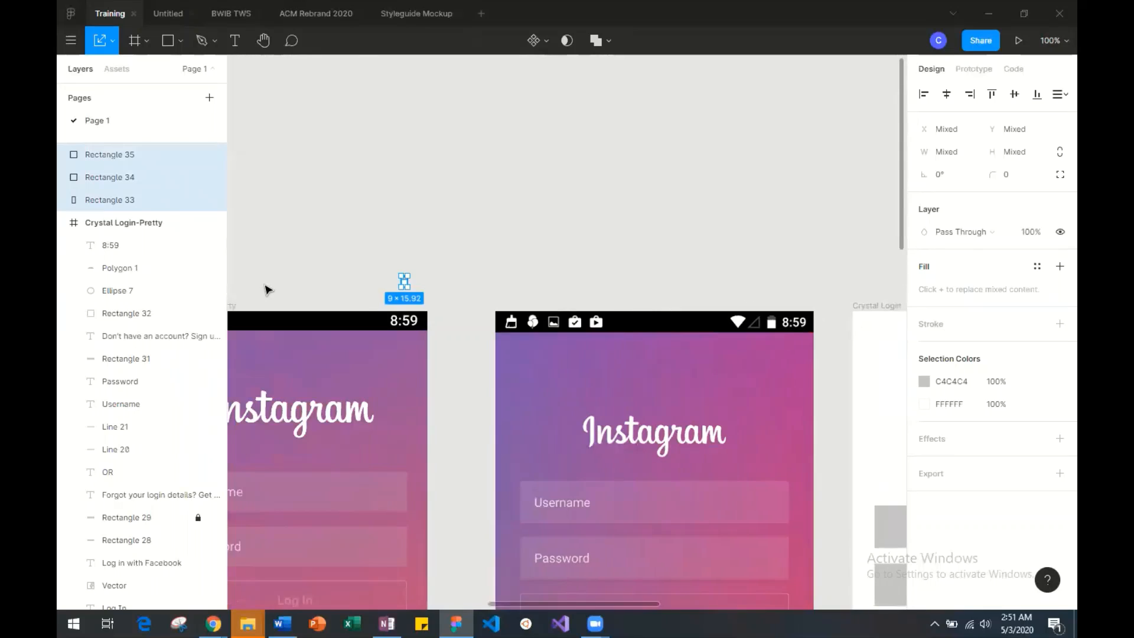
drag(405, 284, 380, 326)
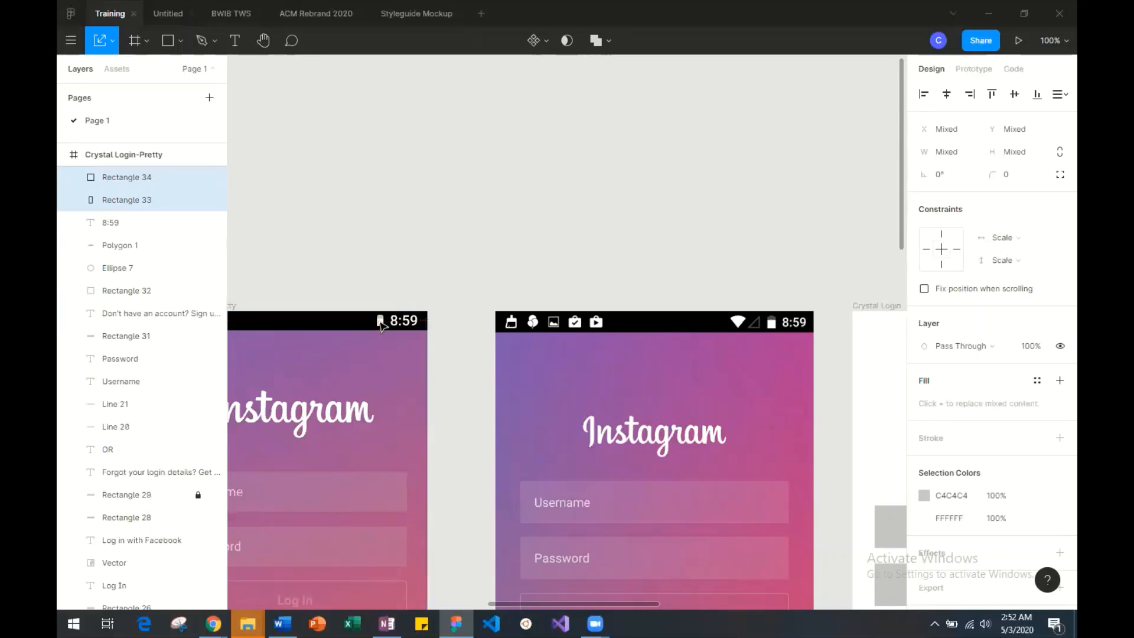
Scale the battery shapes in the Crystal Login-Pretty status bar up to about 11 × 19.46 and deselect them.
key(ctrl+plus)
key(ctrl+plus)
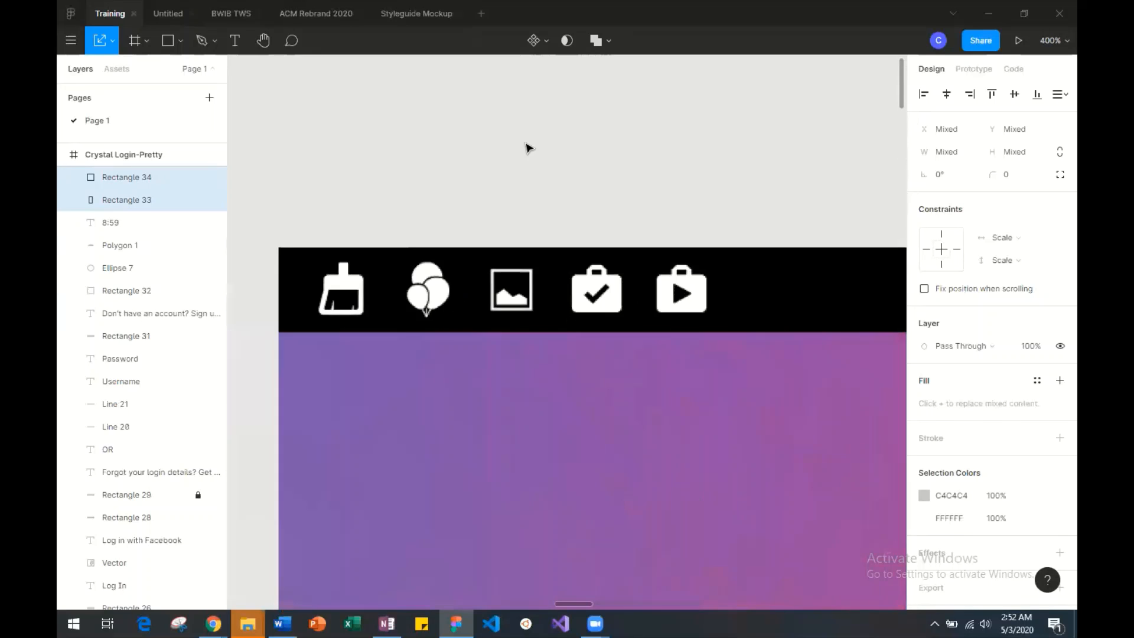
scroll(527, 148, left, 10)
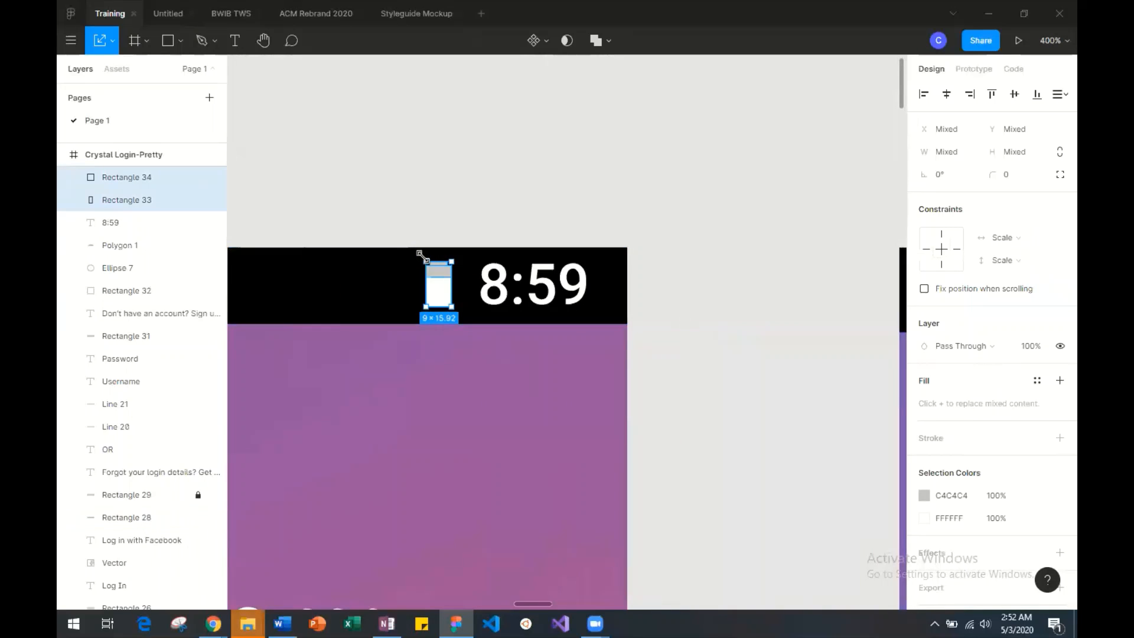
drag(423, 260, 444, 287)
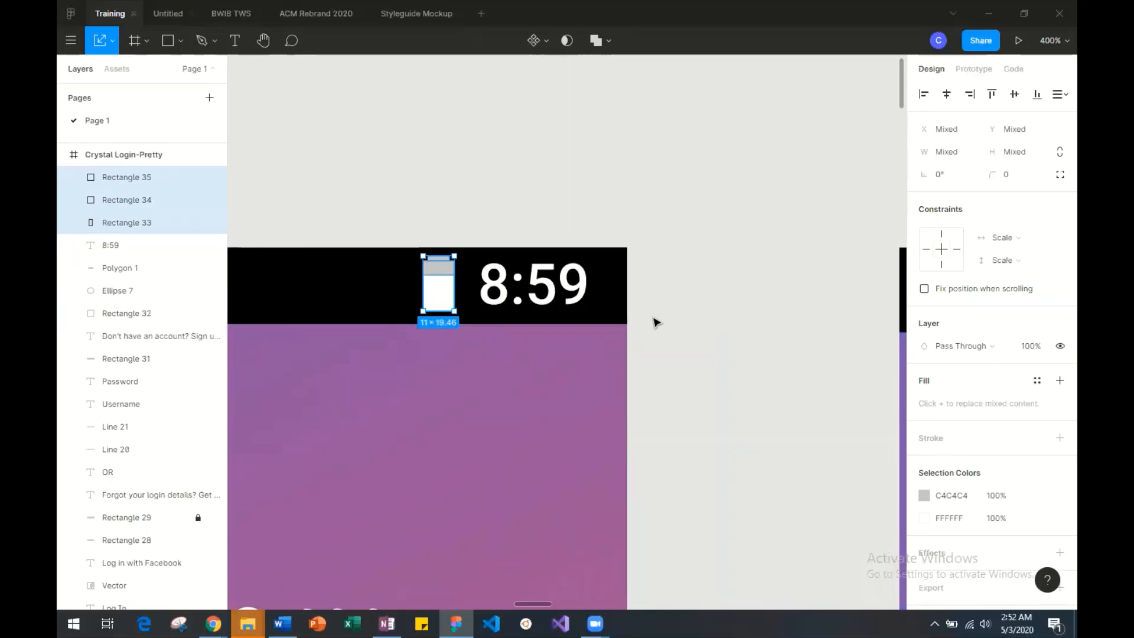
key(ctrl+minus)
key(ctrl+minus)
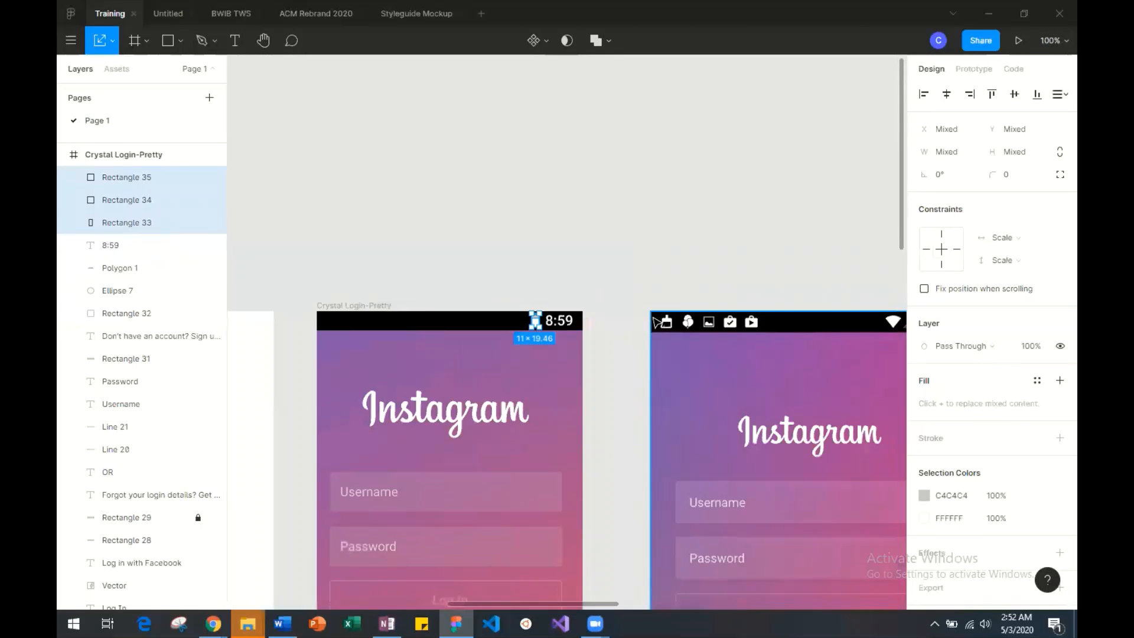
scroll(654, 319, right, 2)
click(555, 248)
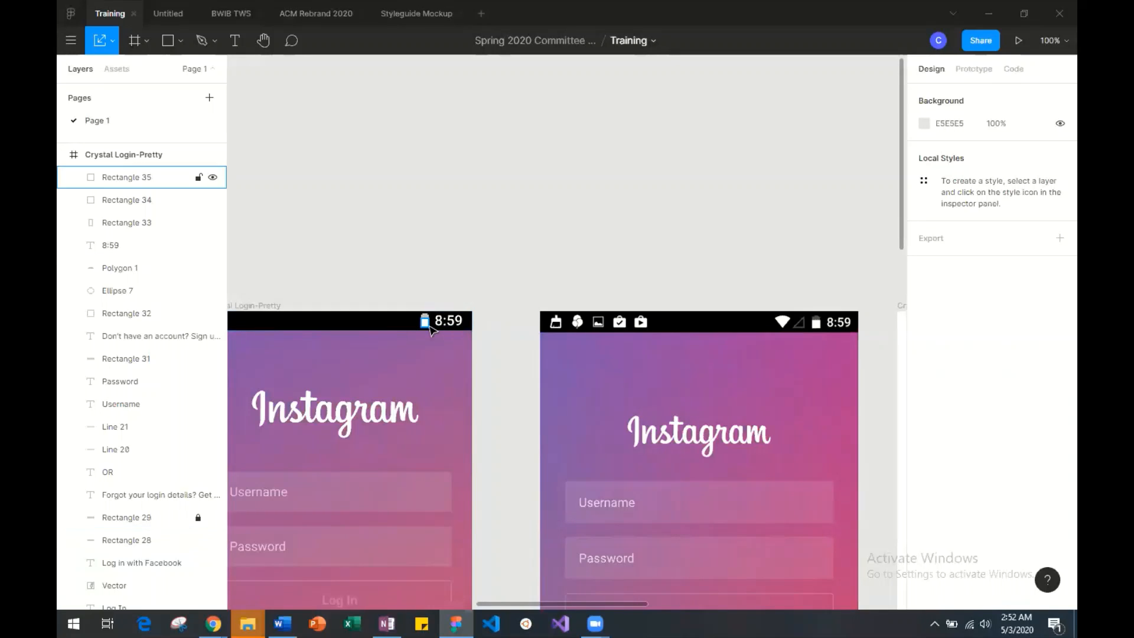
key(ctrl+minus)
key(ctrl+plus)
key(ctrl+plus)
key(ctrl+plus)
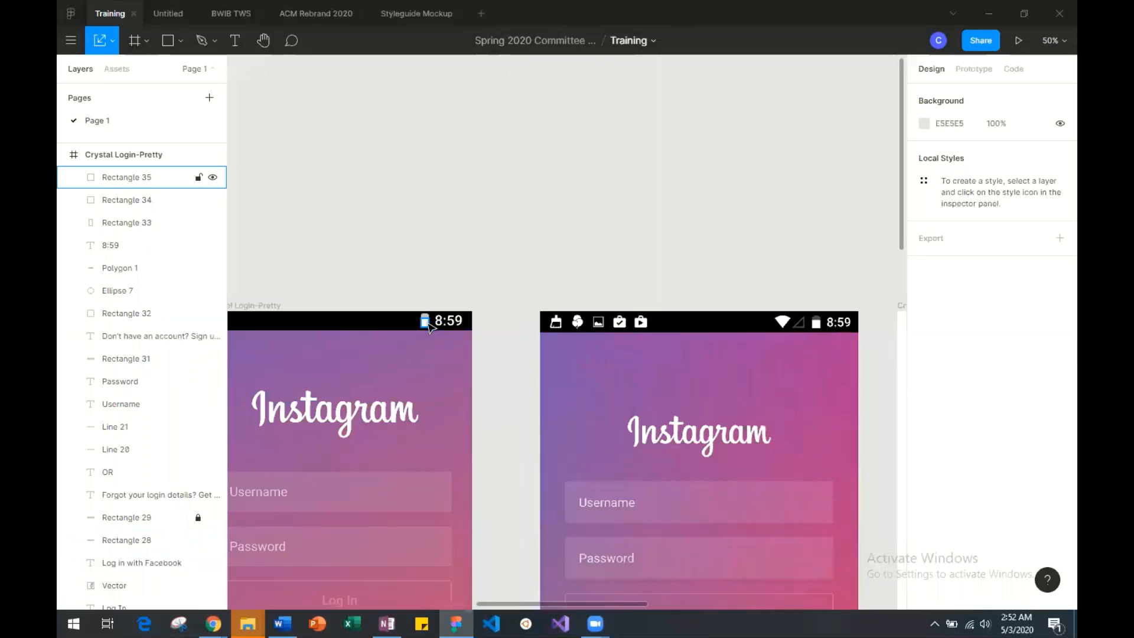
scroll(428, 324, left, 4)
scroll(428, 327, left, 5)
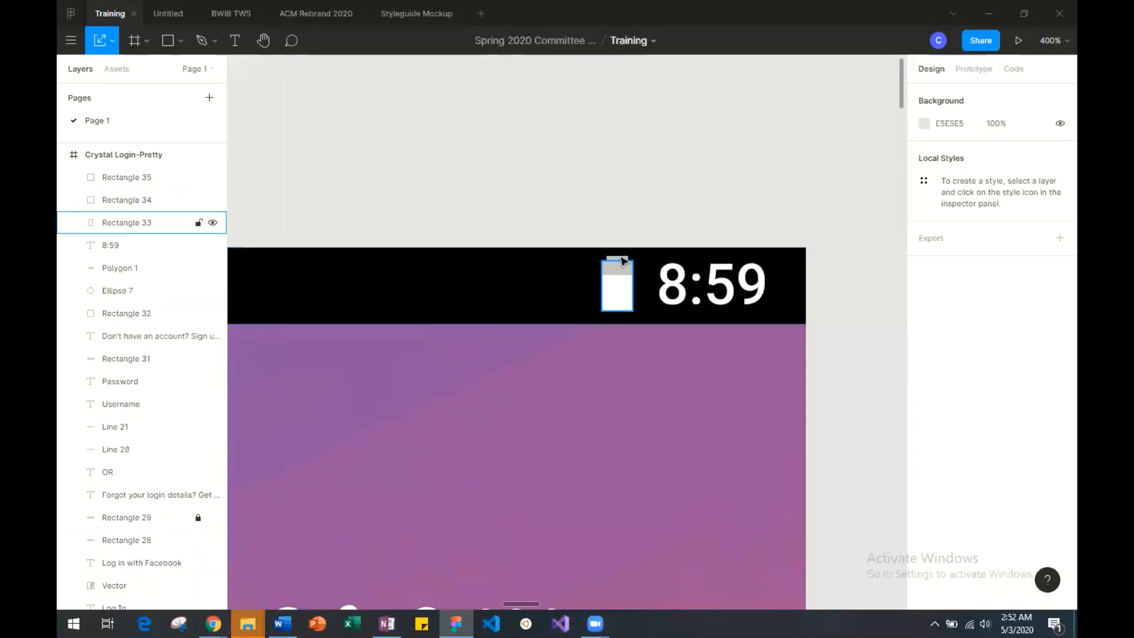
click(596, 259)
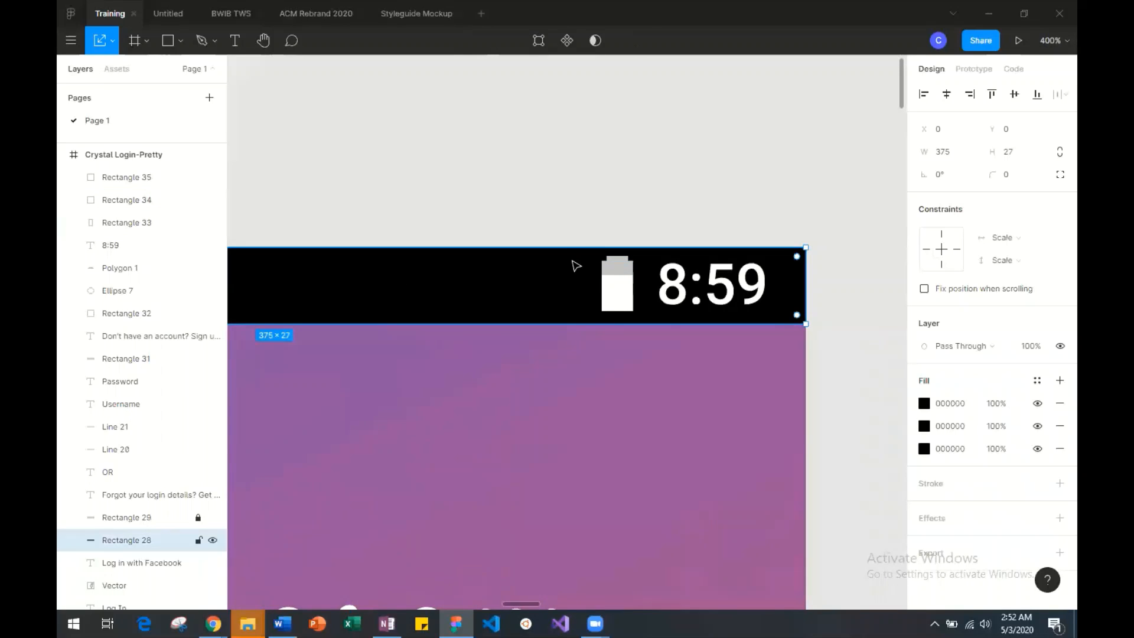
drag(573, 261, 624, 278)
key(ctrl+z)
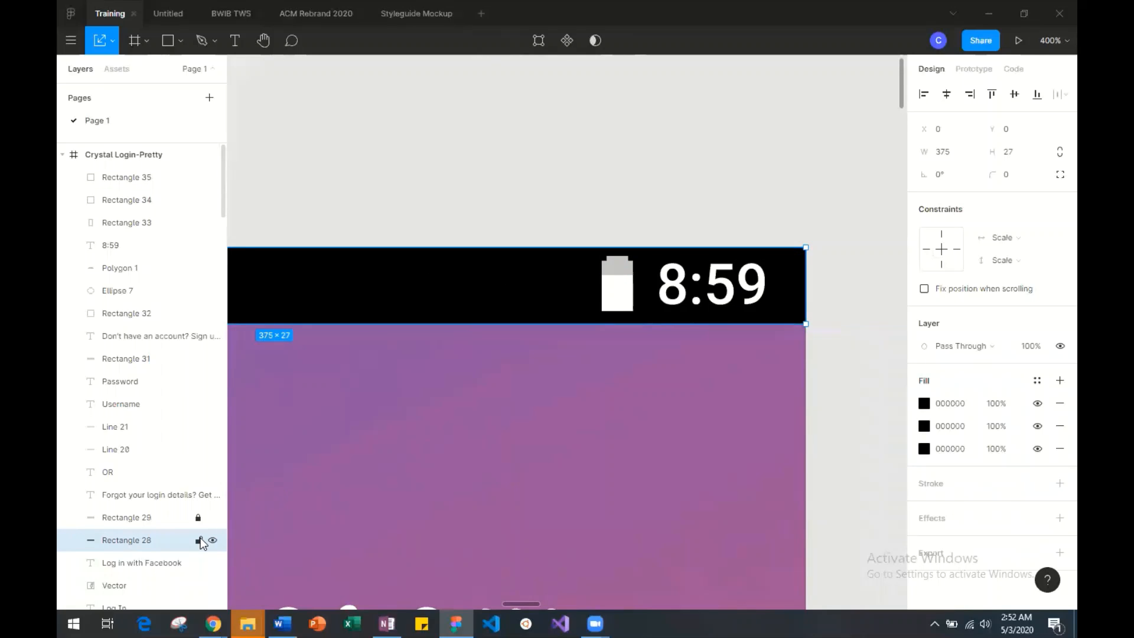
Lock the black status bar rectangle of the Crystal Login-Pretty frame and deselect it.
click(199, 540)
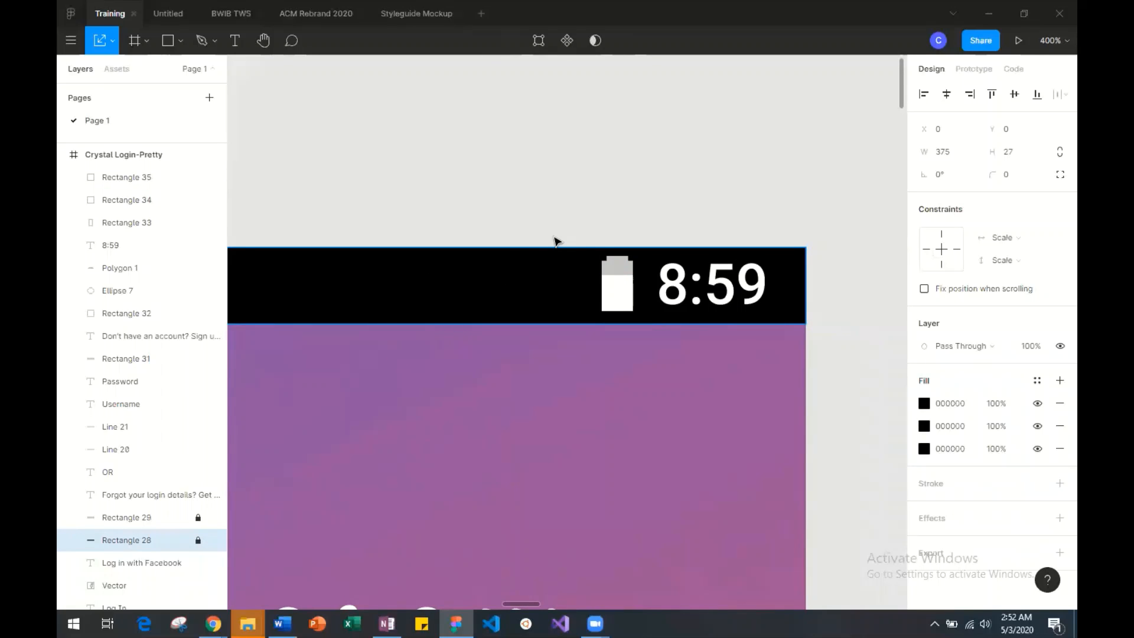
key(ctrl+plus)
scroll(557, 241, right, 4)
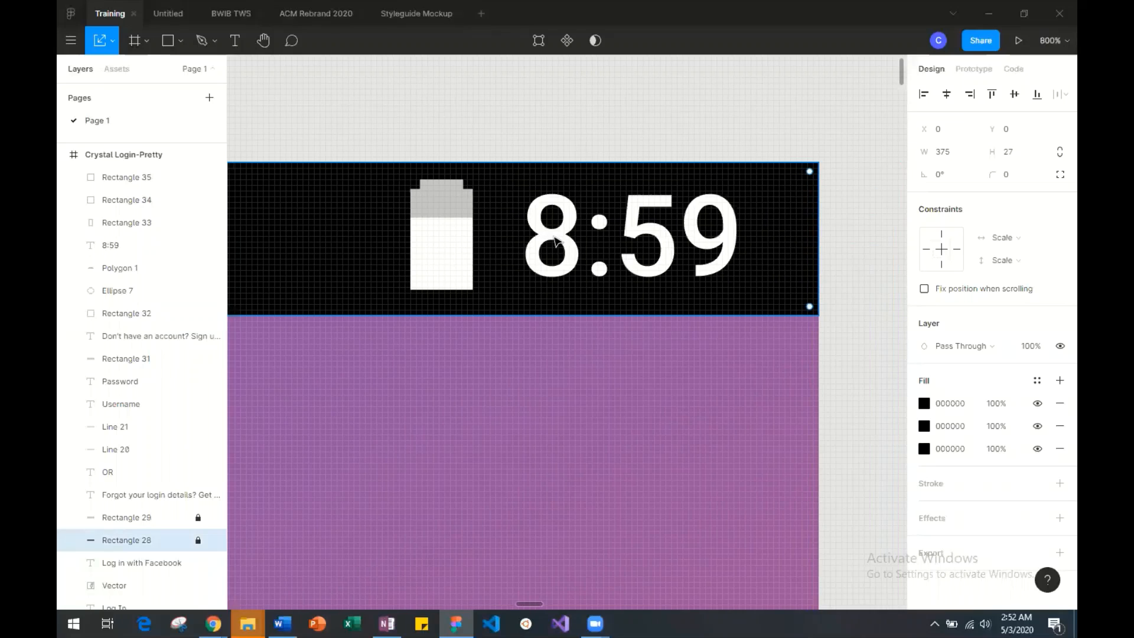
scroll(558, 241, left, 1)
key(Escape)
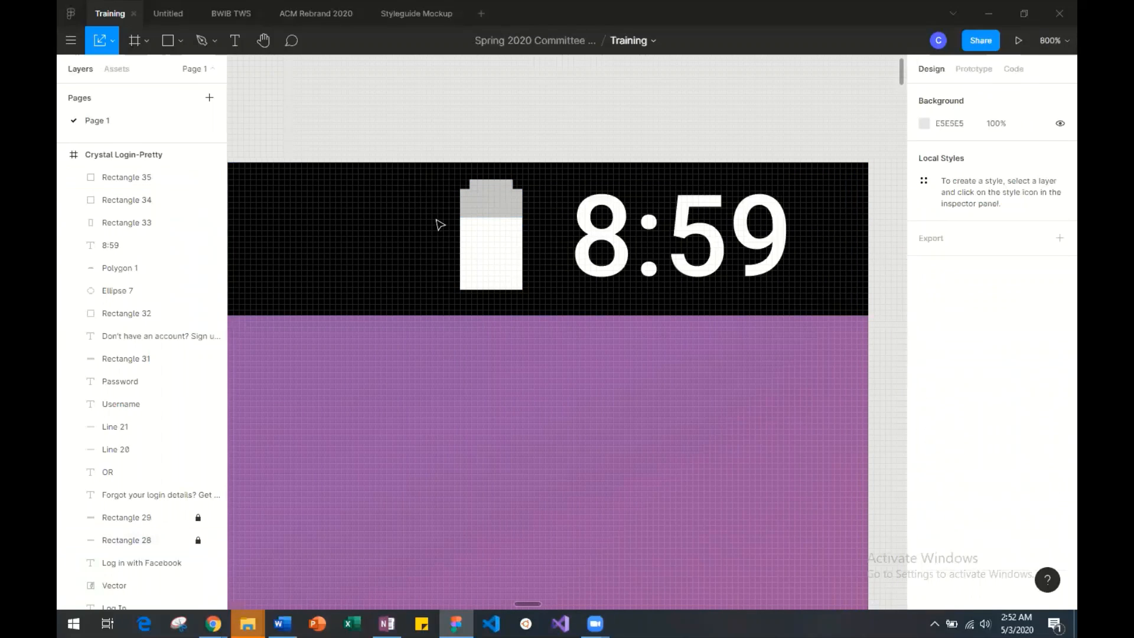
drag(430, 198, 525, 283)
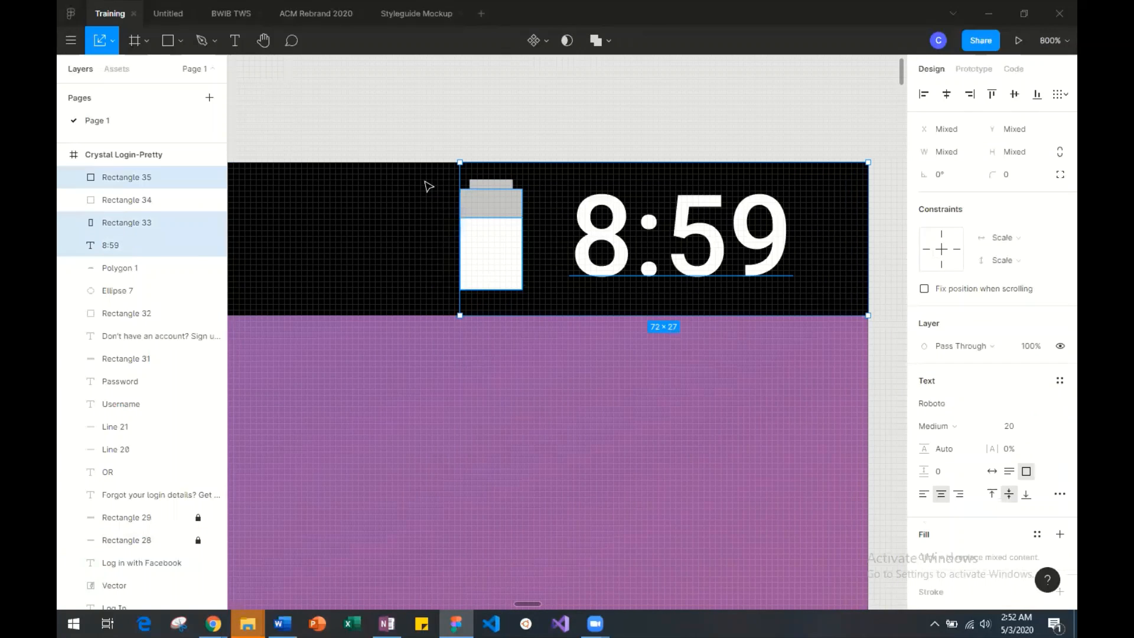
drag(425, 183, 521, 287)
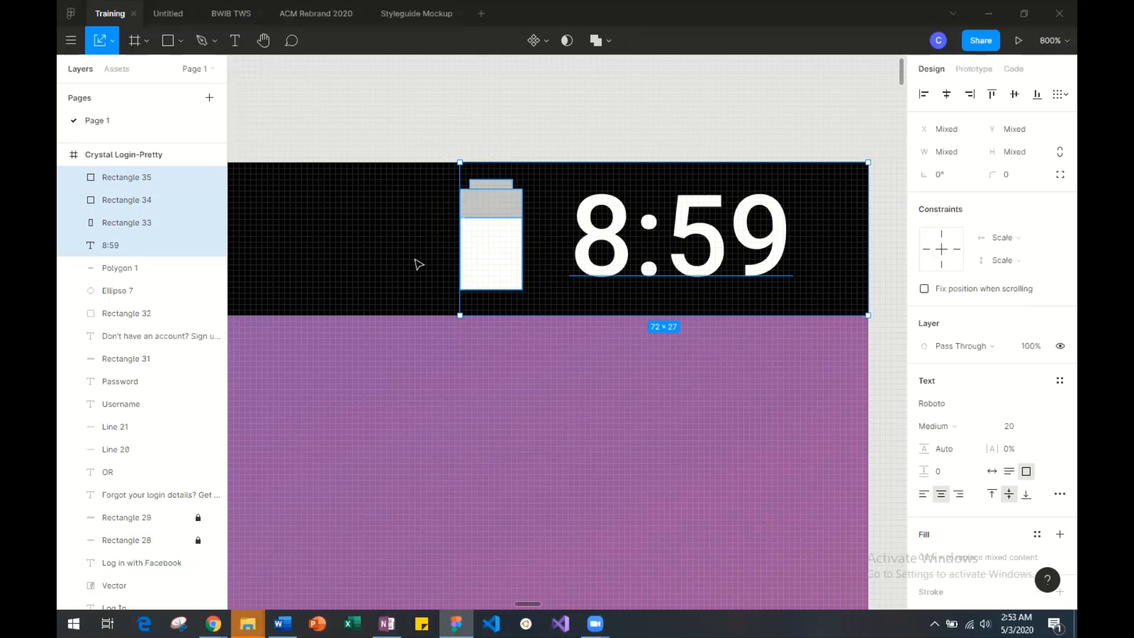
click(430, 283)
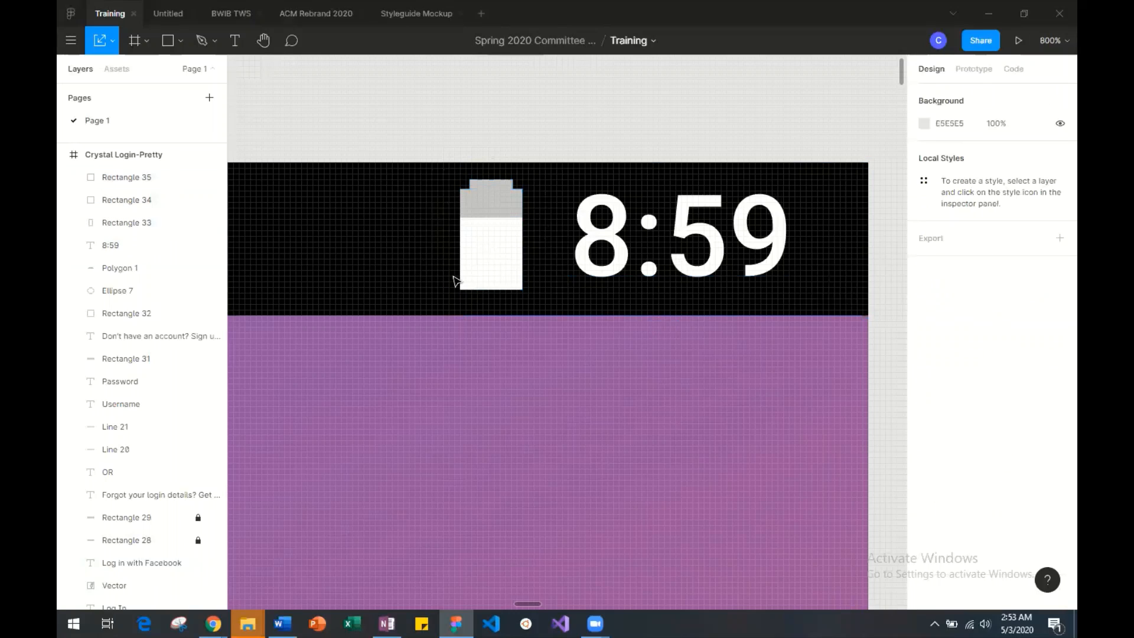
Try to narrow the 8:59 text box to about 56 wide with the Scale tool and undo it.
click(593, 257)
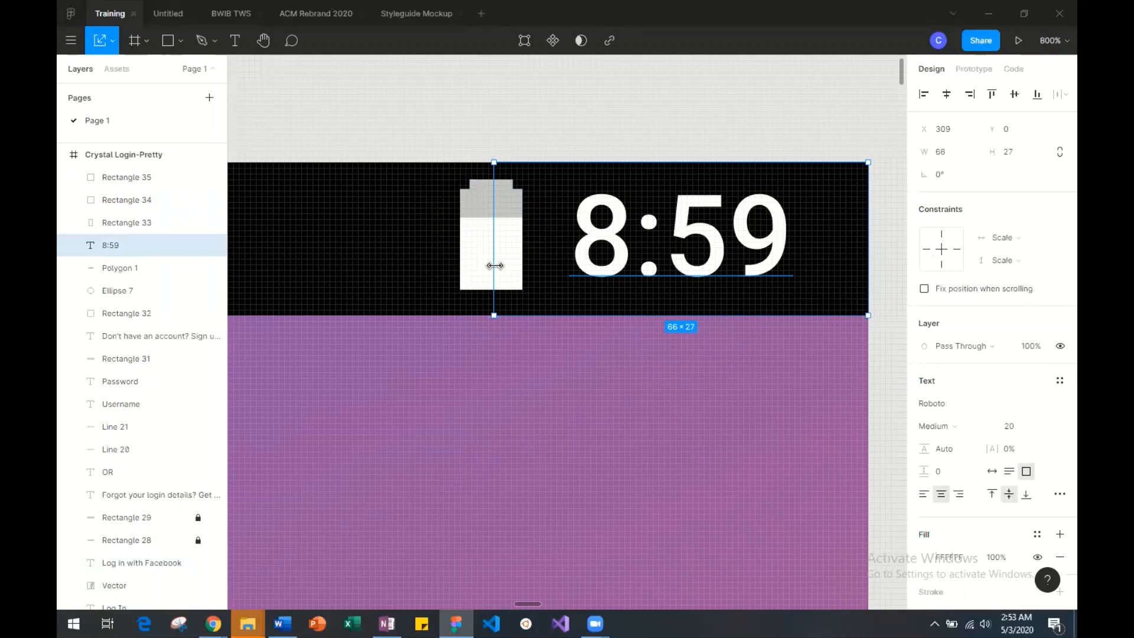
drag(495, 266, 548, 269)
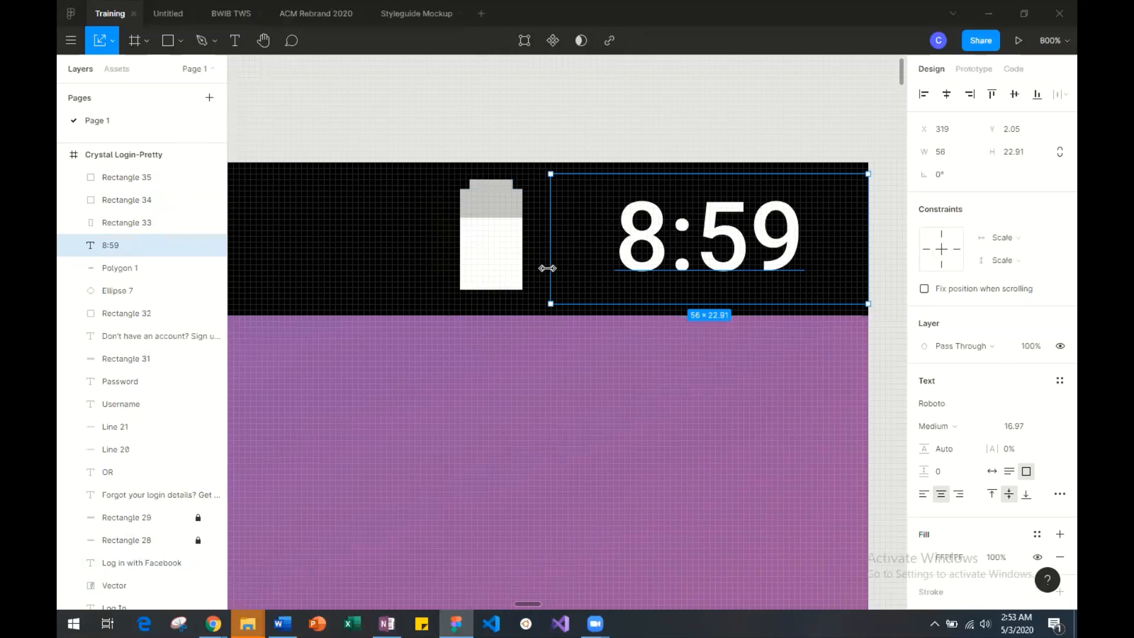
key(ctrl+z)
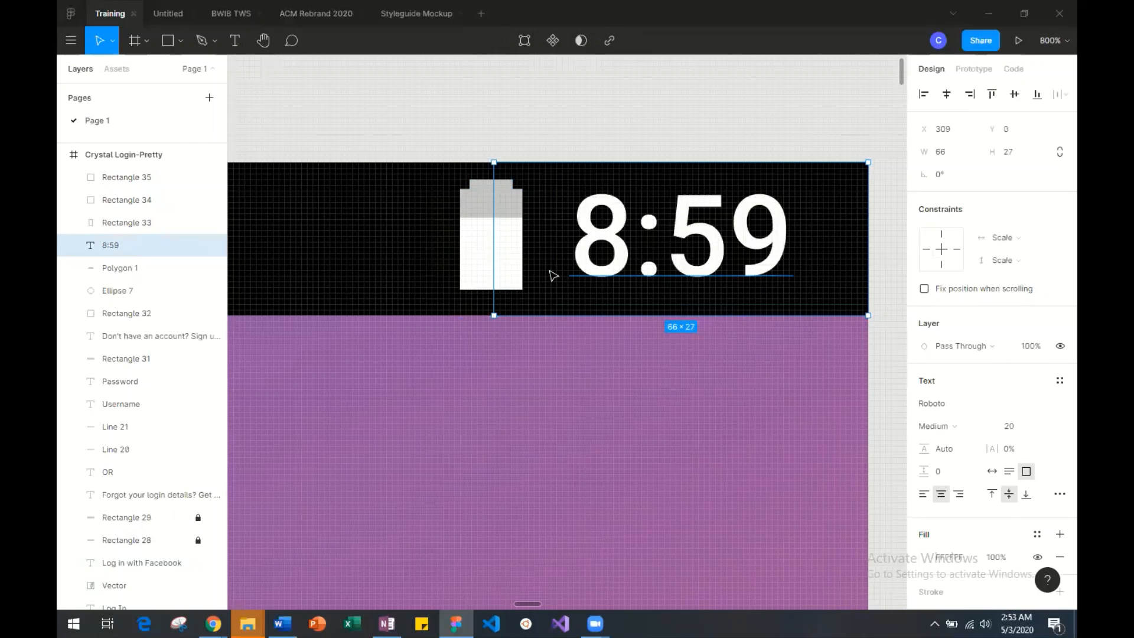
Narrow the 8:59 text box to about 59 wide from its battery side, without scaling the text, and deselect it.
drag(494, 266, 539, 264)
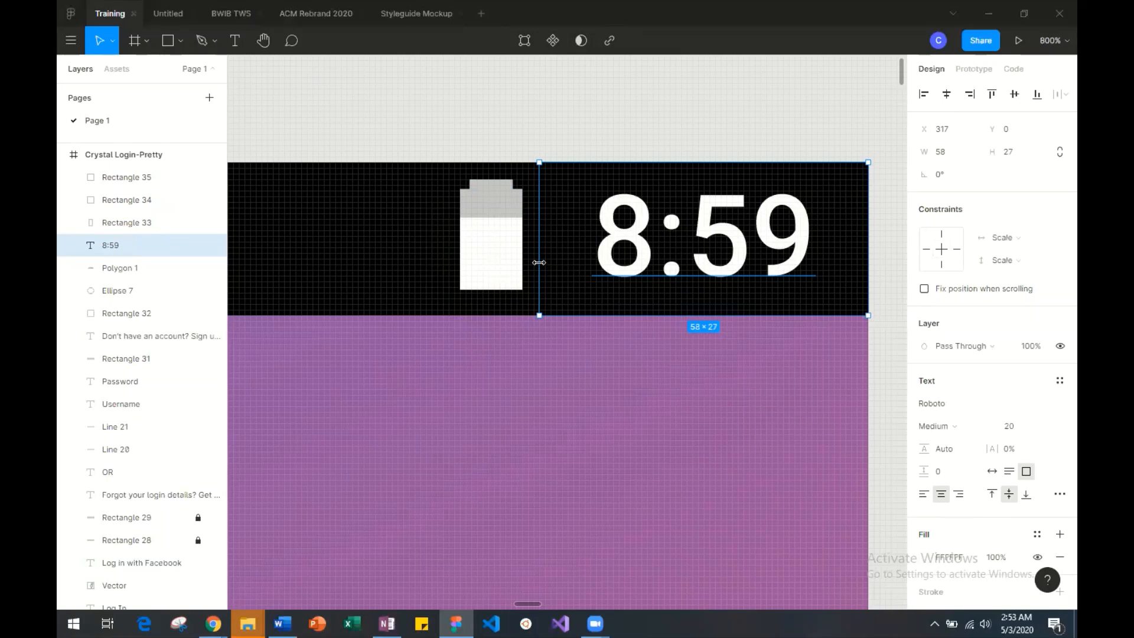
drag(530, 263, 532, 262)
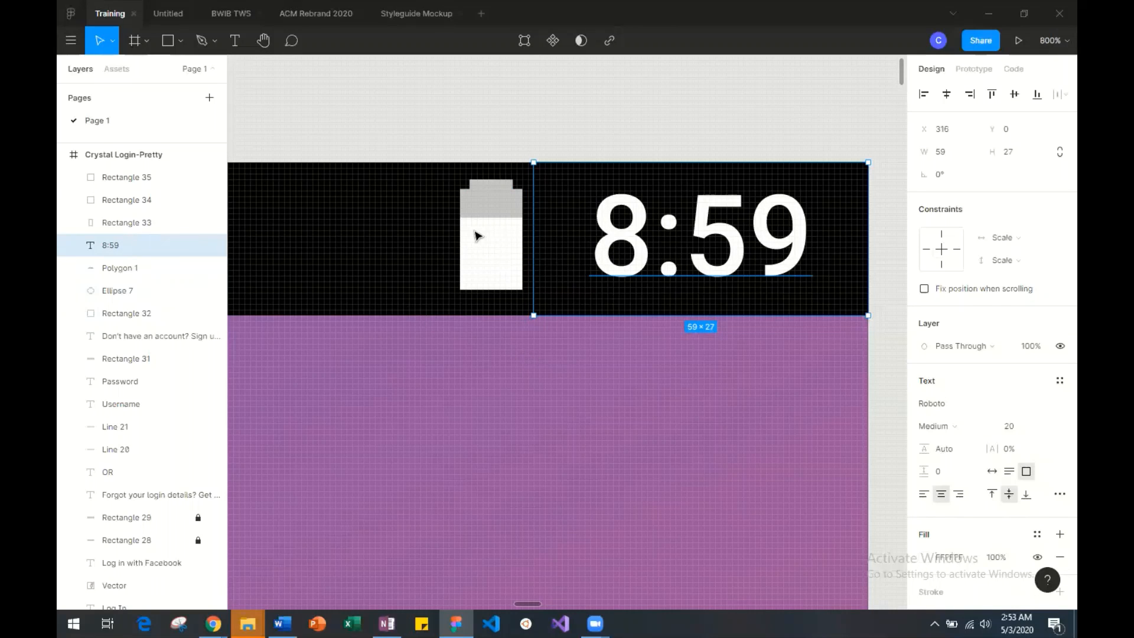
click(358, 229)
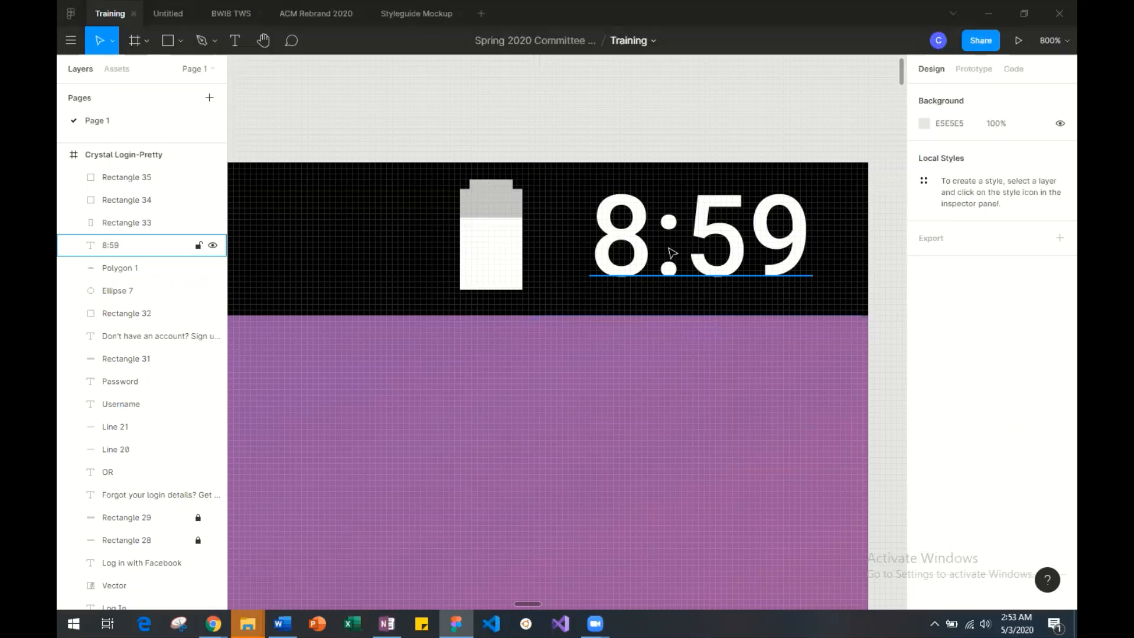
Move the three battery shapes slightly closer to the 8:59 text in the Crystal Login-Pretty status bar.
scroll(442, 188, right, 10)
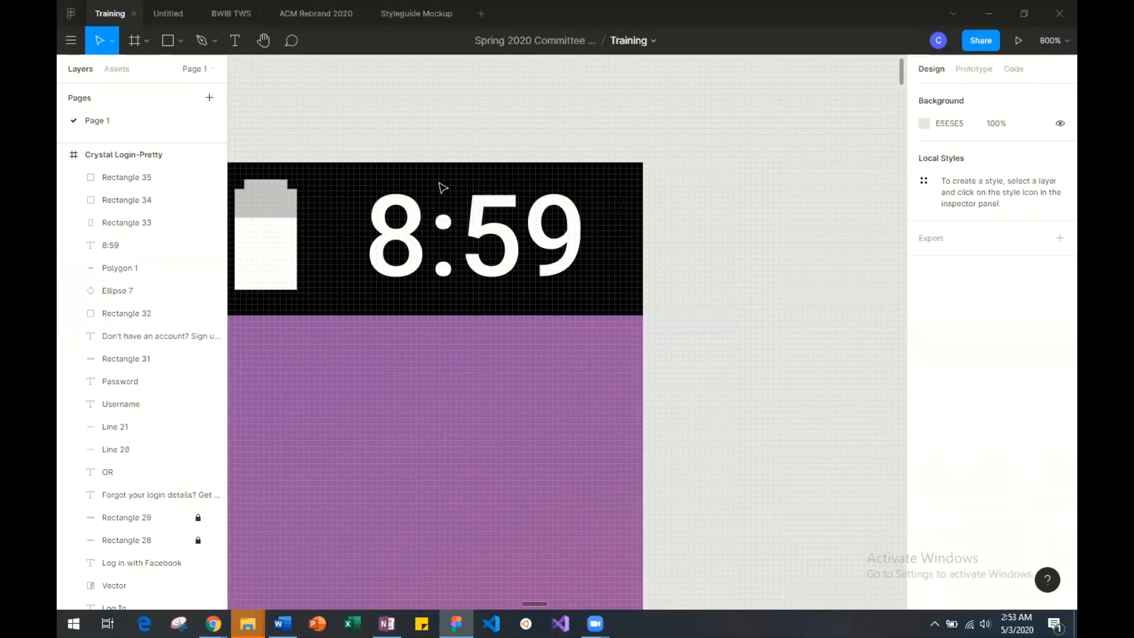
scroll(442, 188, left, 8)
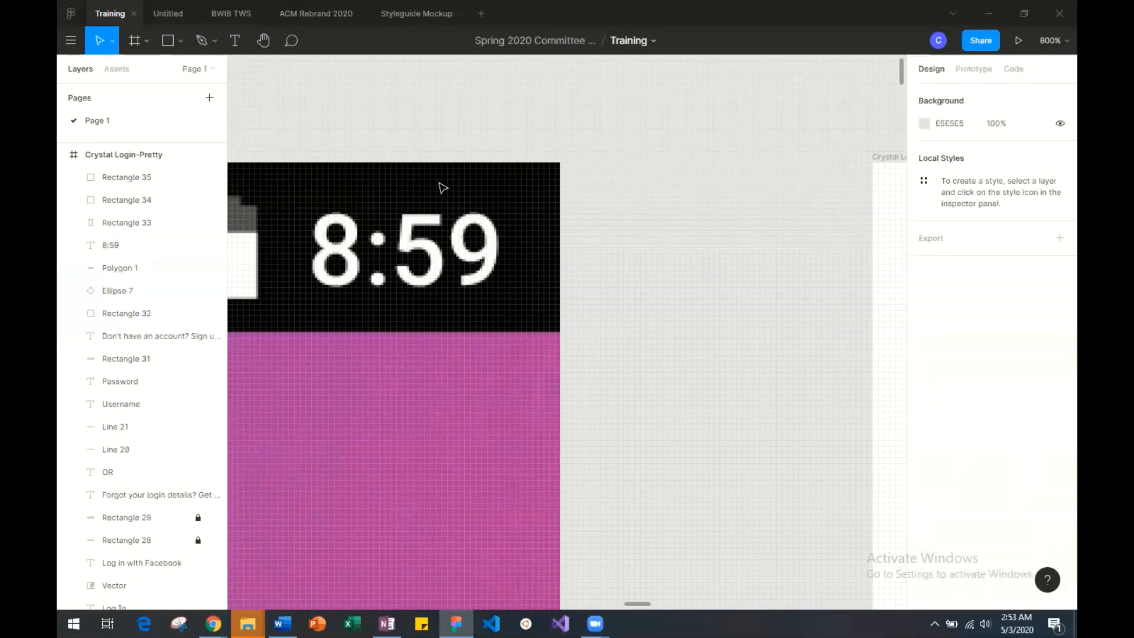
scroll(442, 188, left, 10)
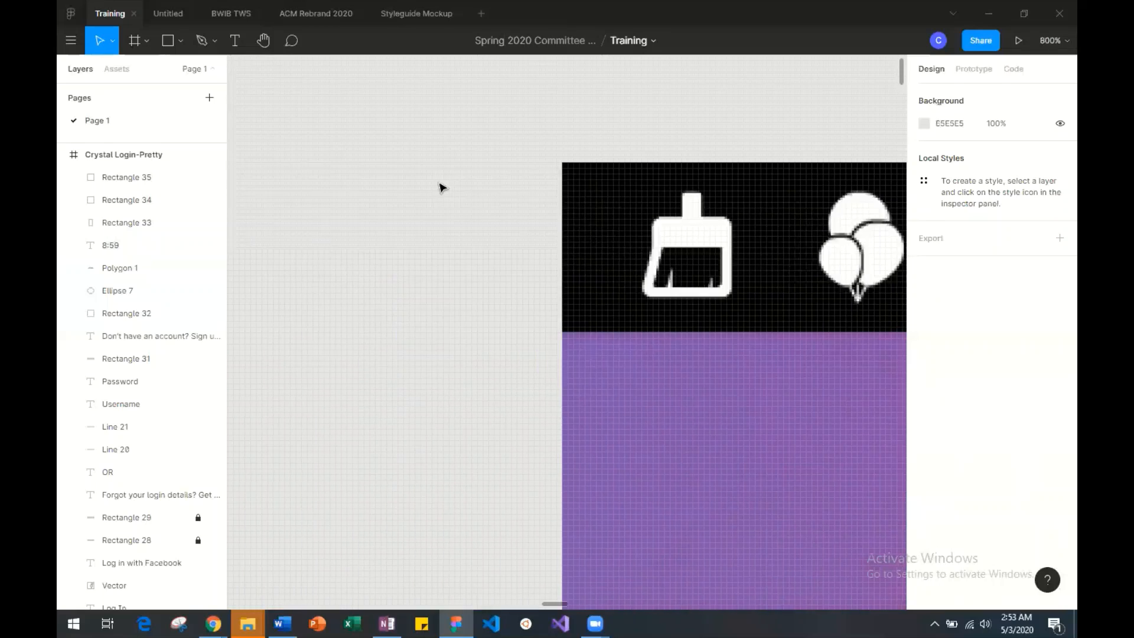
scroll(441, 188, right, 12)
drag(442, 180, 541, 278)
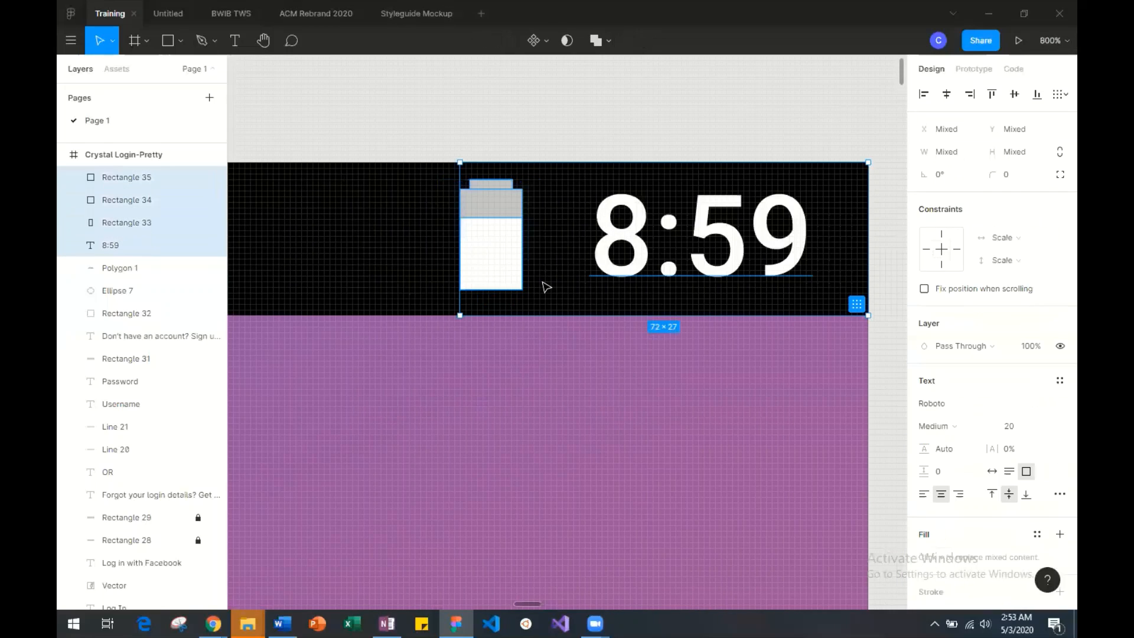
click(429, 240)
click(126, 222)
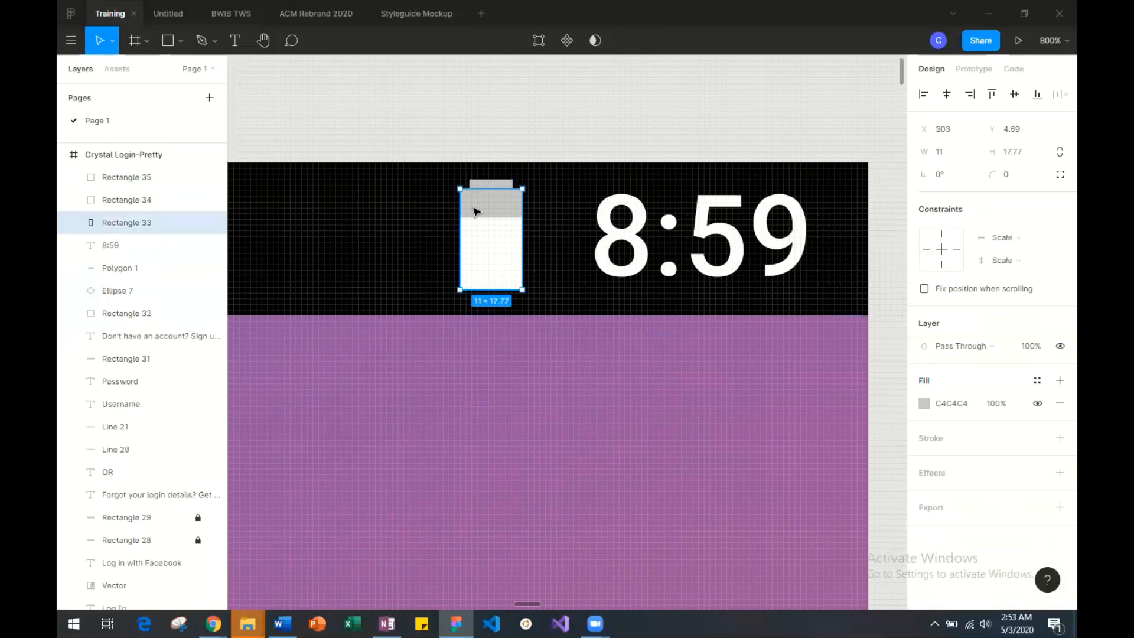
drag(482, 212, 499, 261)
key(ctrl+z)
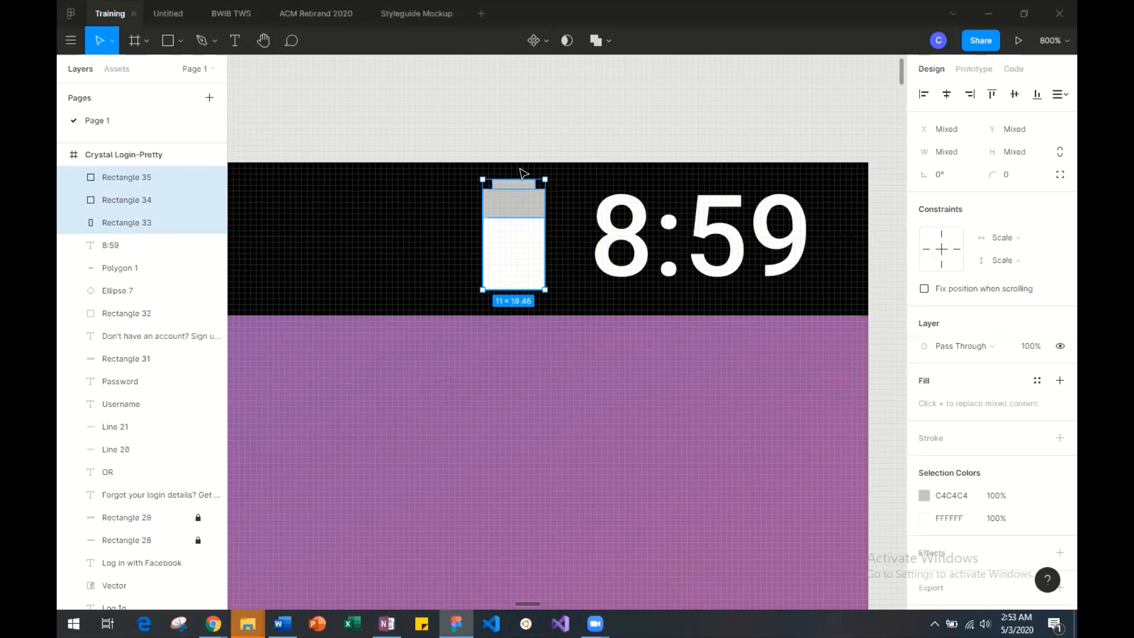
Resize the battery shapes together to 12 × 18 and deselect them.
drag(518, 176, 520, 184)
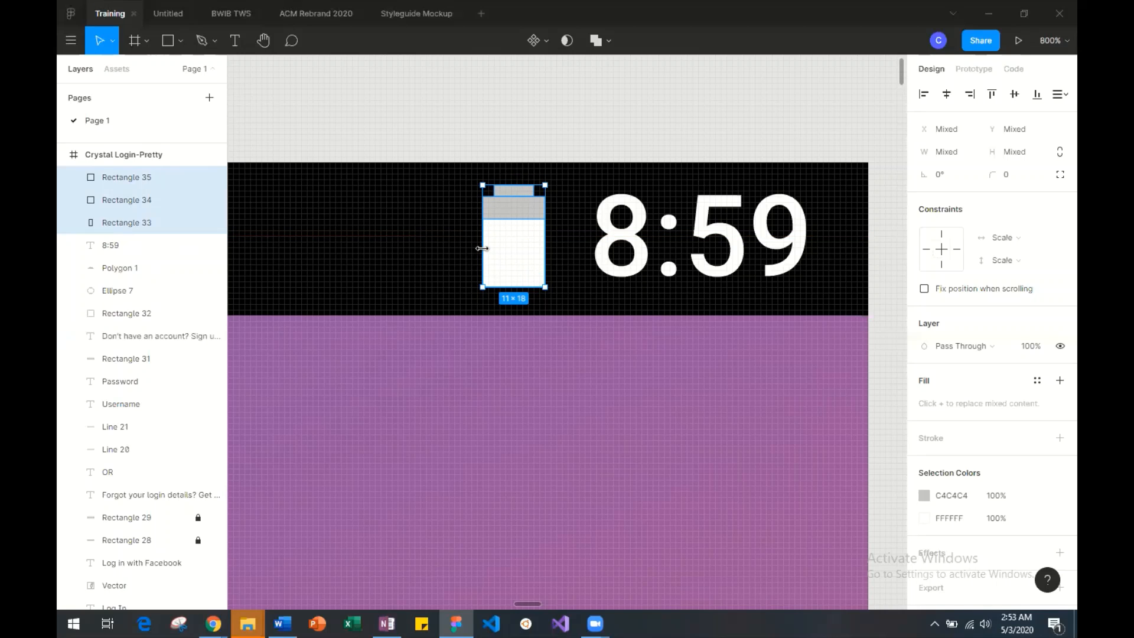
drag(483, 248, 477, 248)
key(Escape)
Narrow the battery's cap rectangle to 6 wide and centre it above the battery body at X 309.
scroll(434, 255, right, 15)
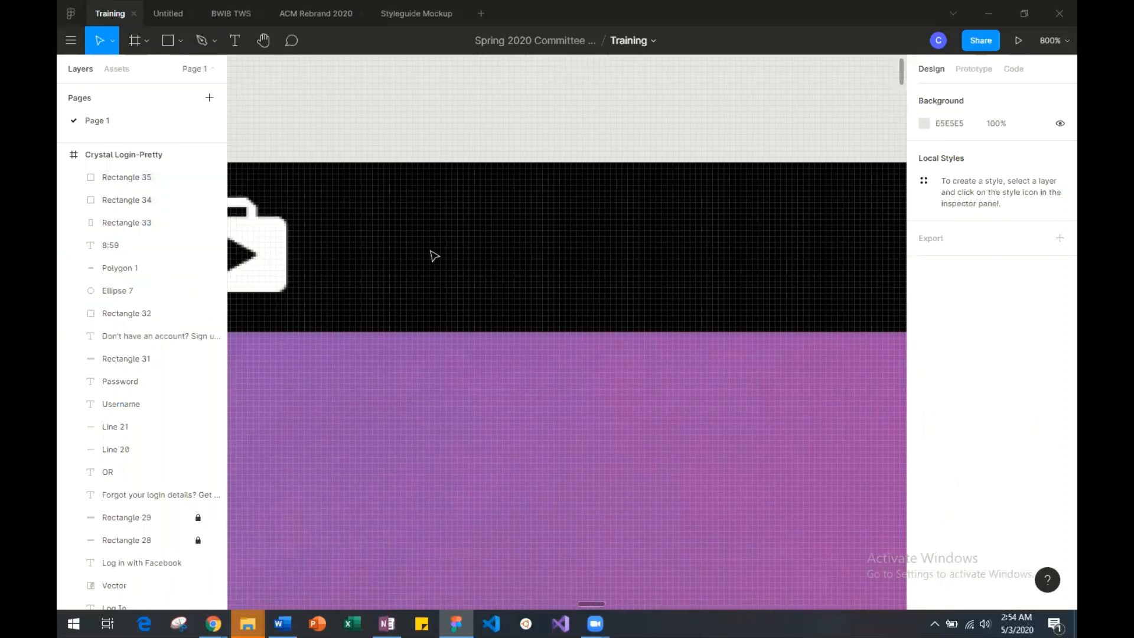
scroll(435, 256, right, 5)
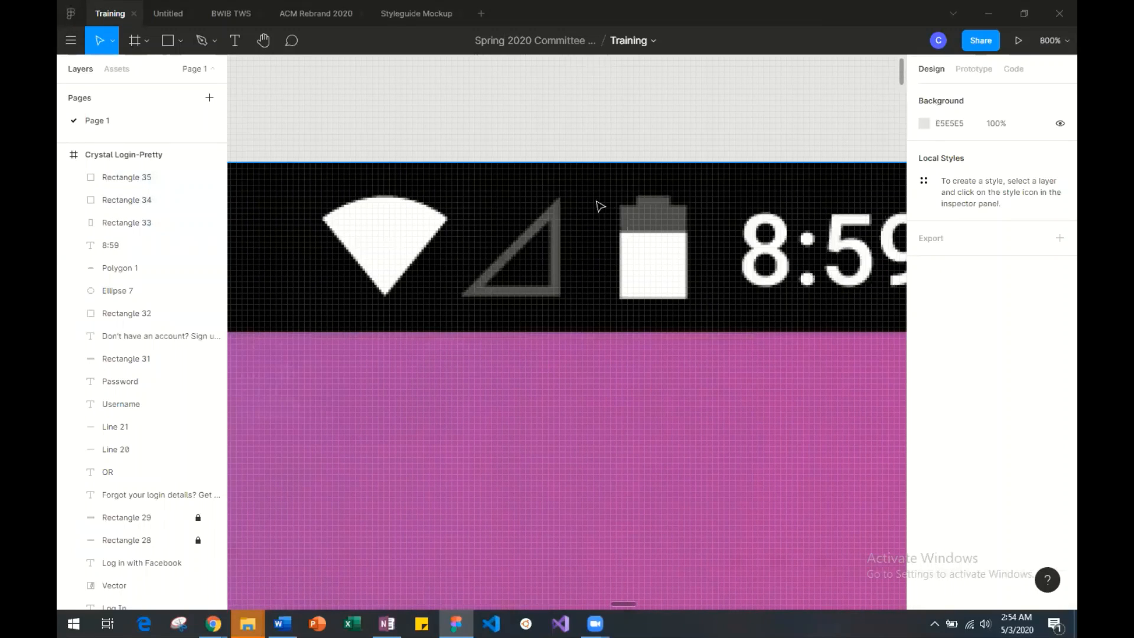
scroll(545, 208, left, 10)
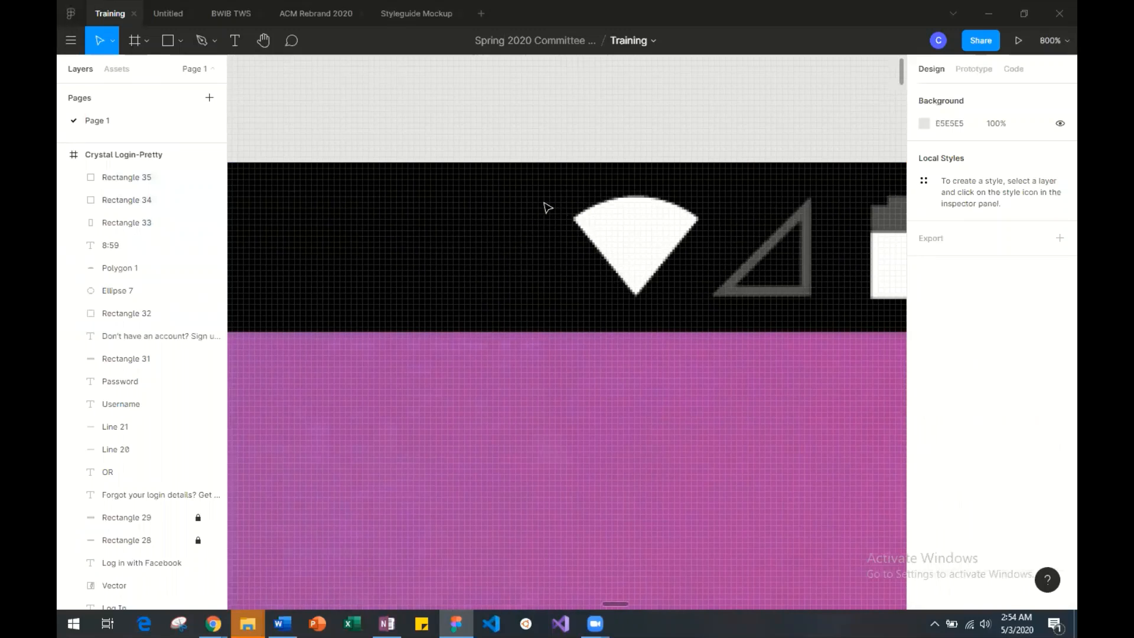
scroll(545, 208, right, 10)
click(606, 191)
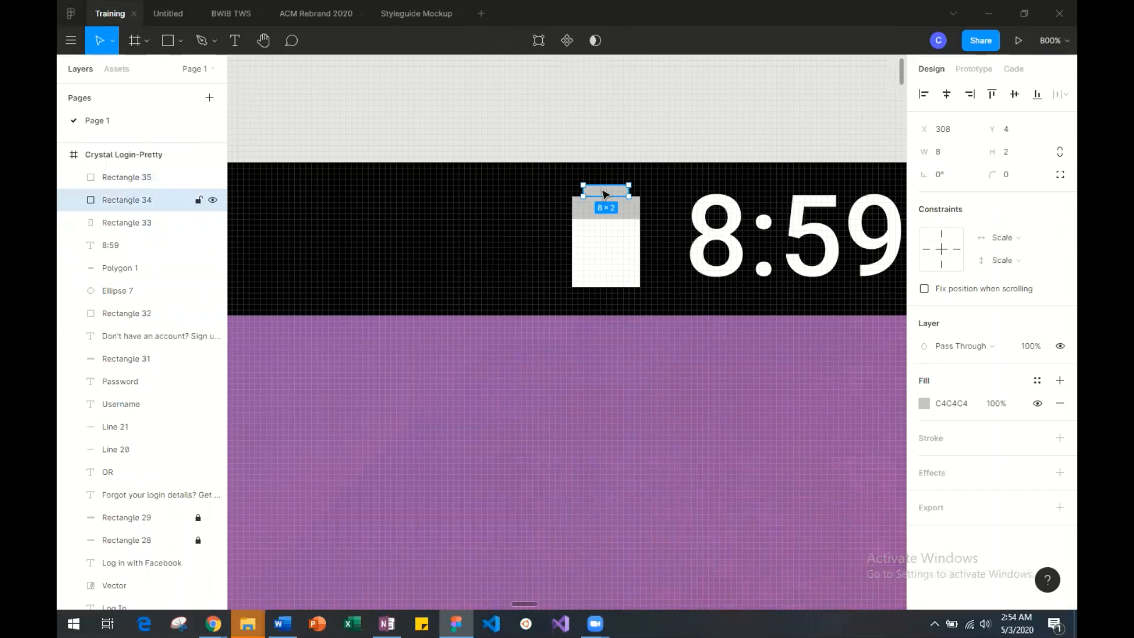
drag(585, 193, 596, 193)
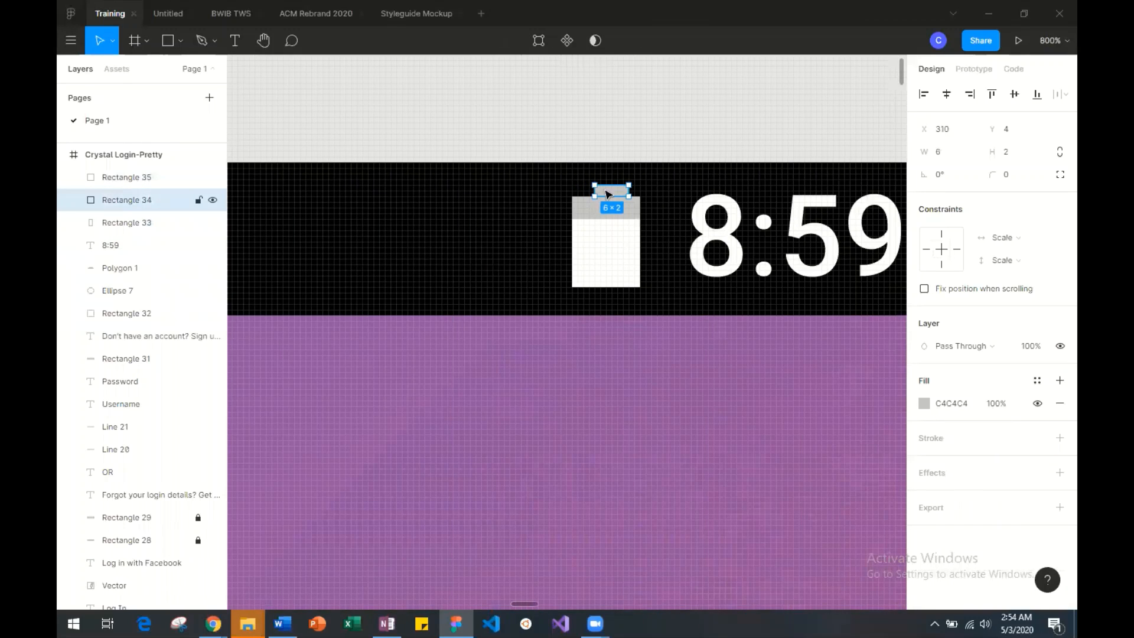
Lower the fill opacity of the grey C4C4C4 battery body rectangle to 56%.
click(619, 248)
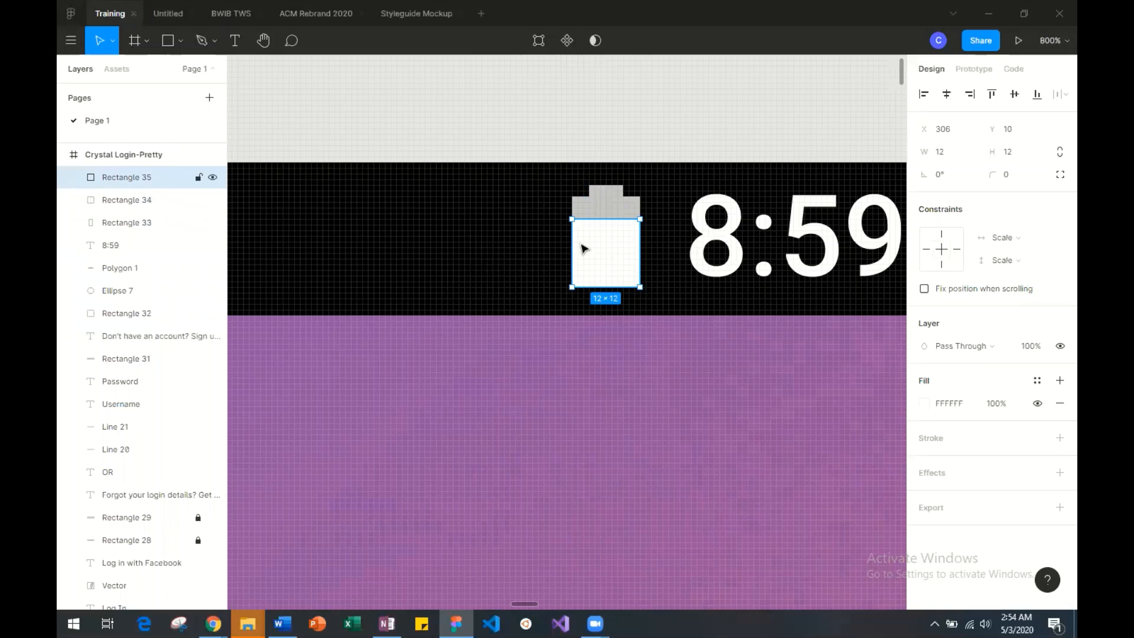
click(606, 203)
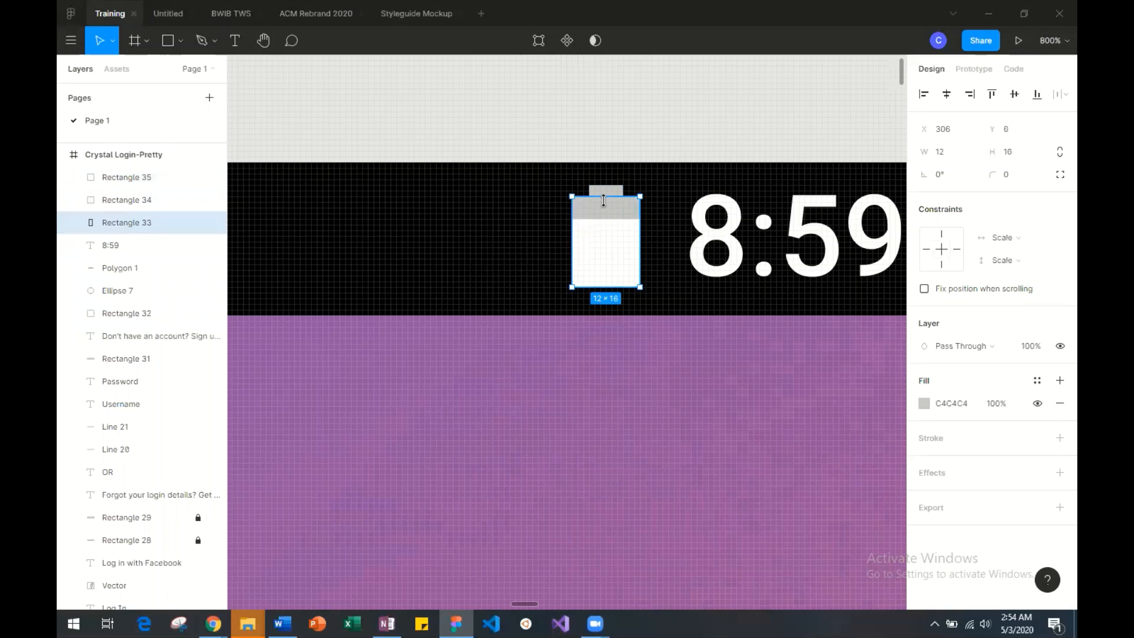
click(924, 405)
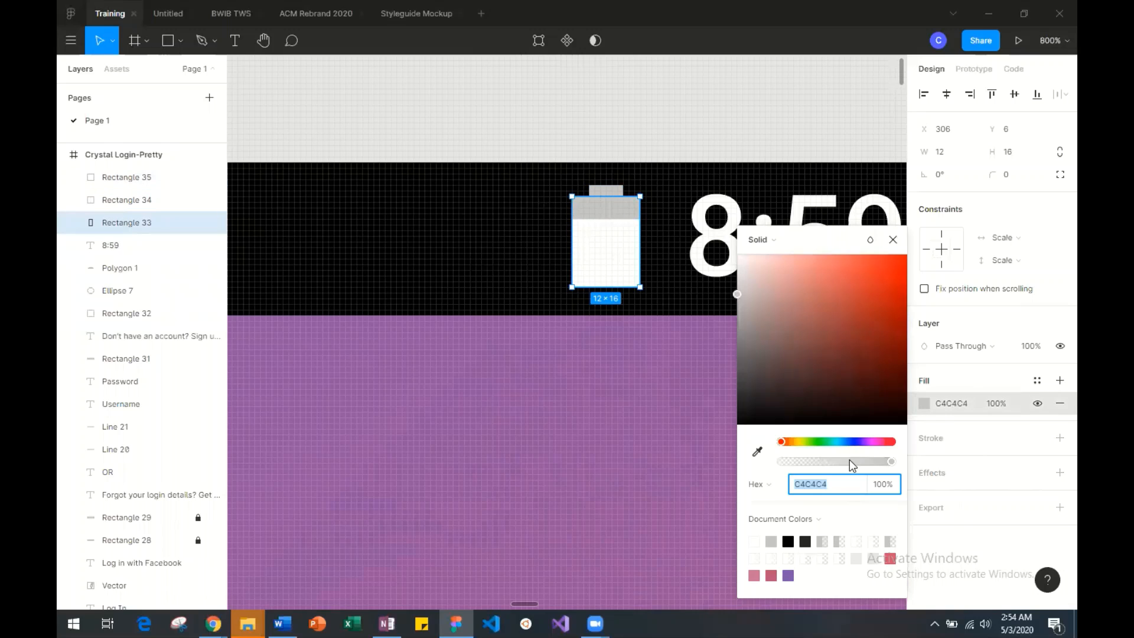
drag(849, 461, 842, 461)
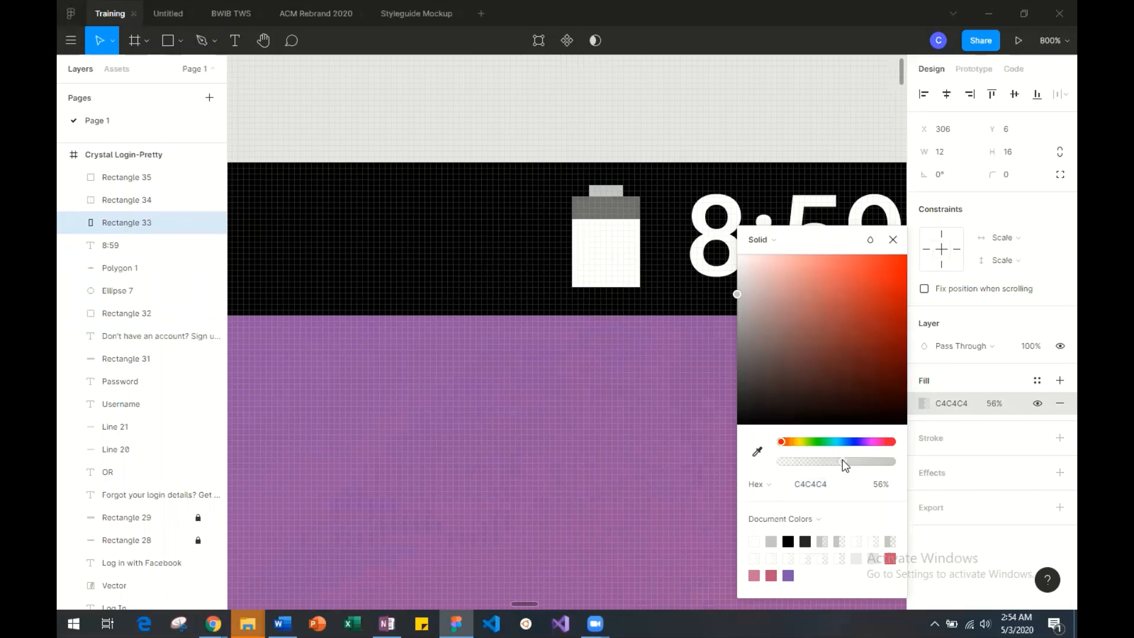
Recolour the battery's cap with the eyedropper to match the darker grey of the battery body and deselect it.
click(606, 191)
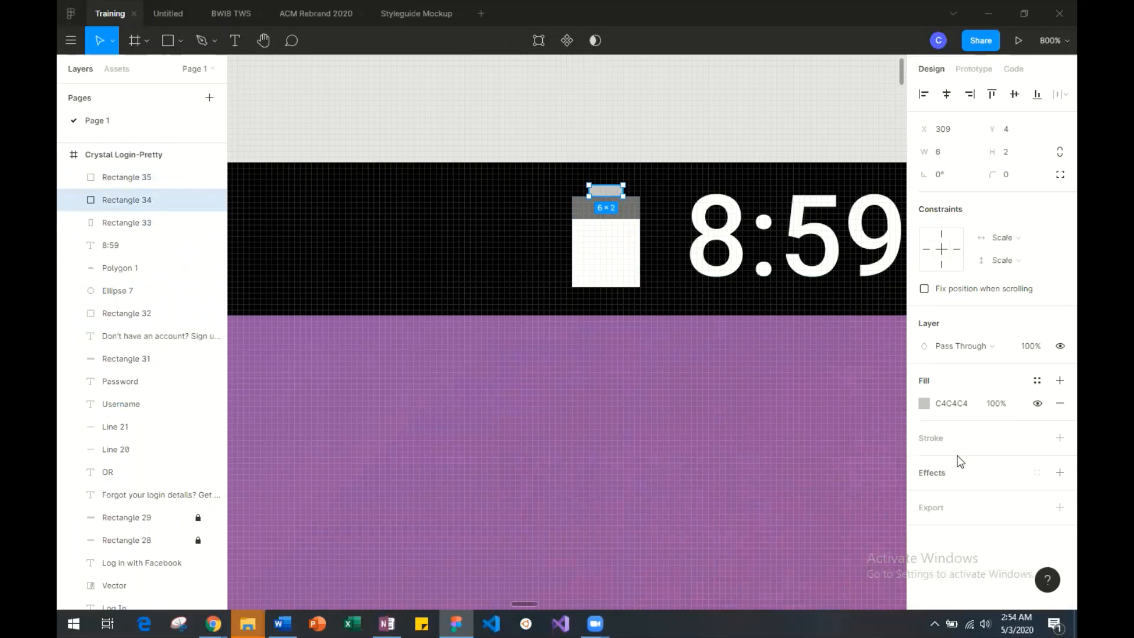
click(924, 403)
click(757, 451)
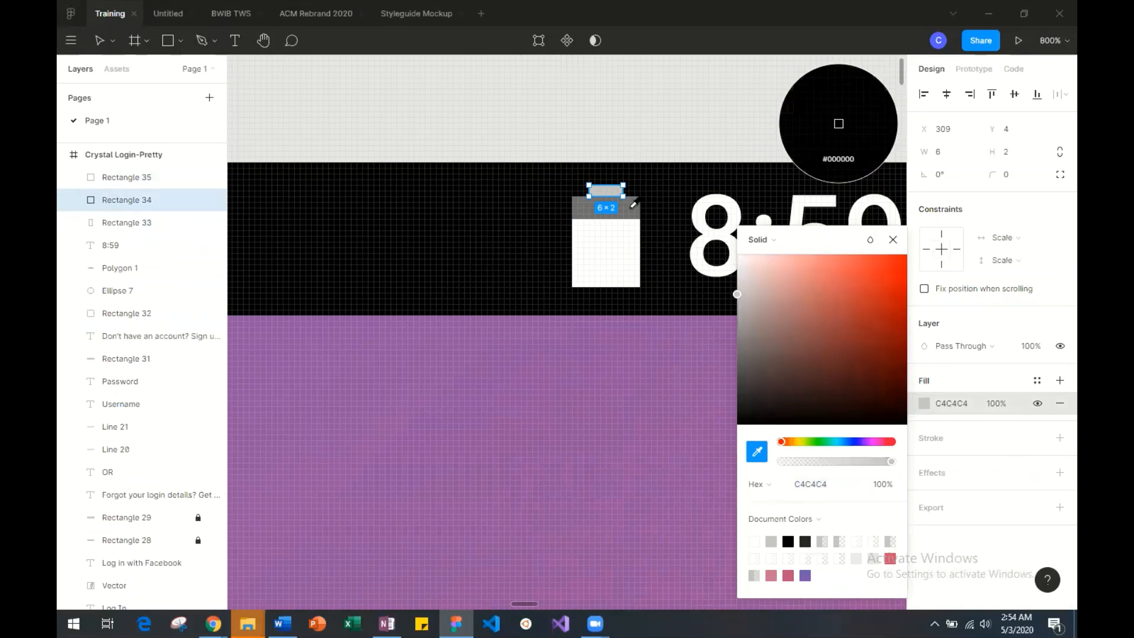
click(839, 124)
click(674, 119)
Compare the battery icon and 8:59 text of the Crystal Login-Pretty status bar with those in the reference screenshot.
scroll(677, 122, right, 2)
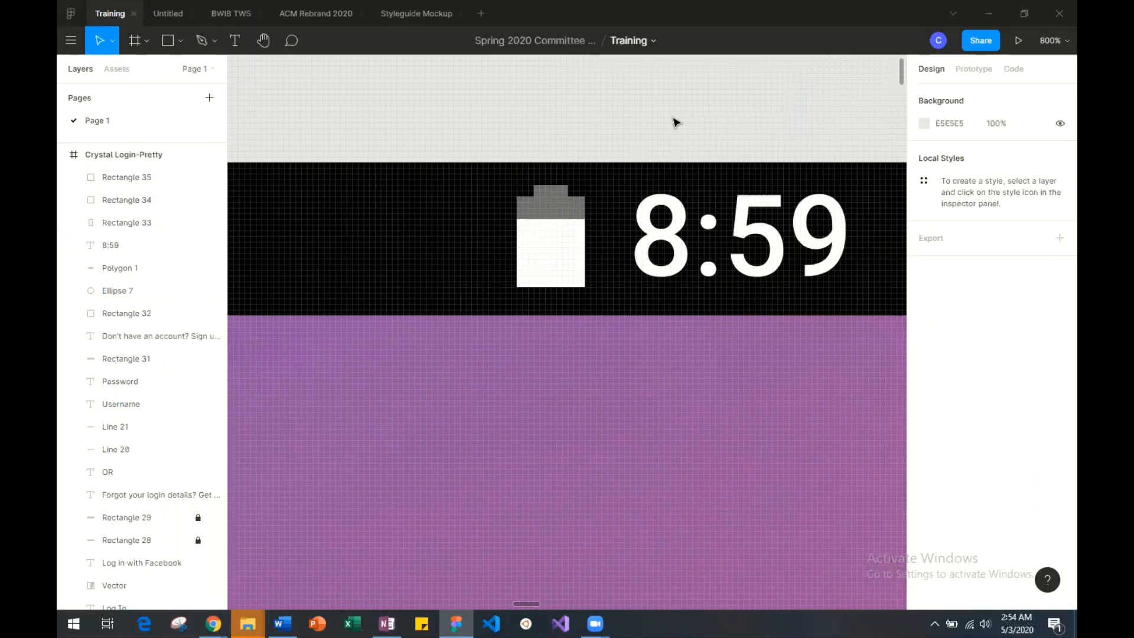
key(minus)
key(minus)
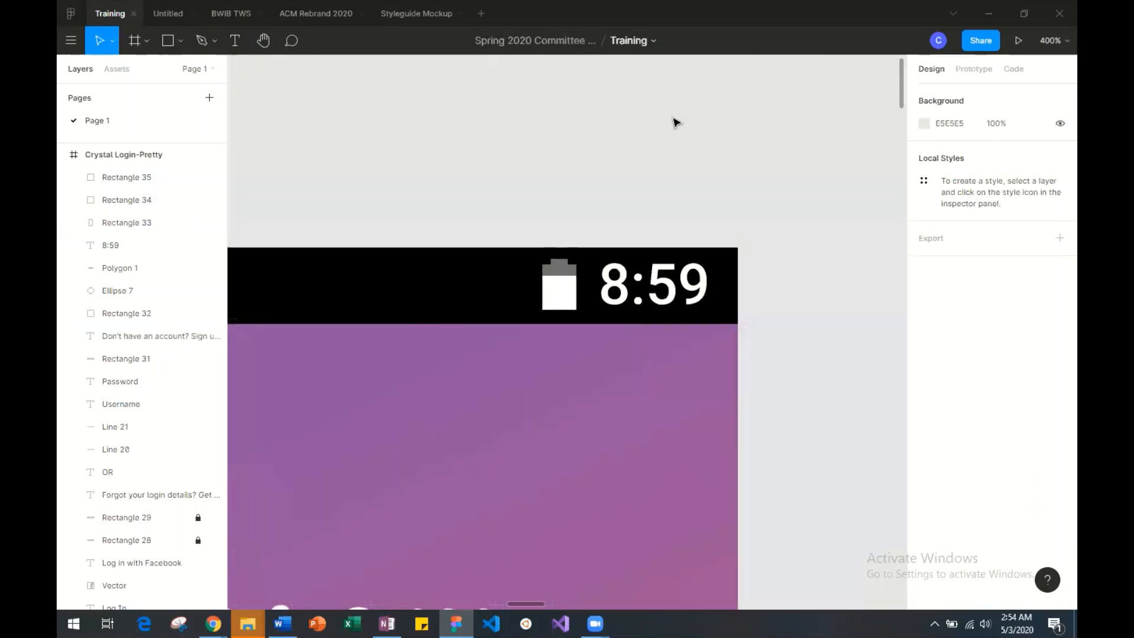
scroll(677, 122, right, 3)
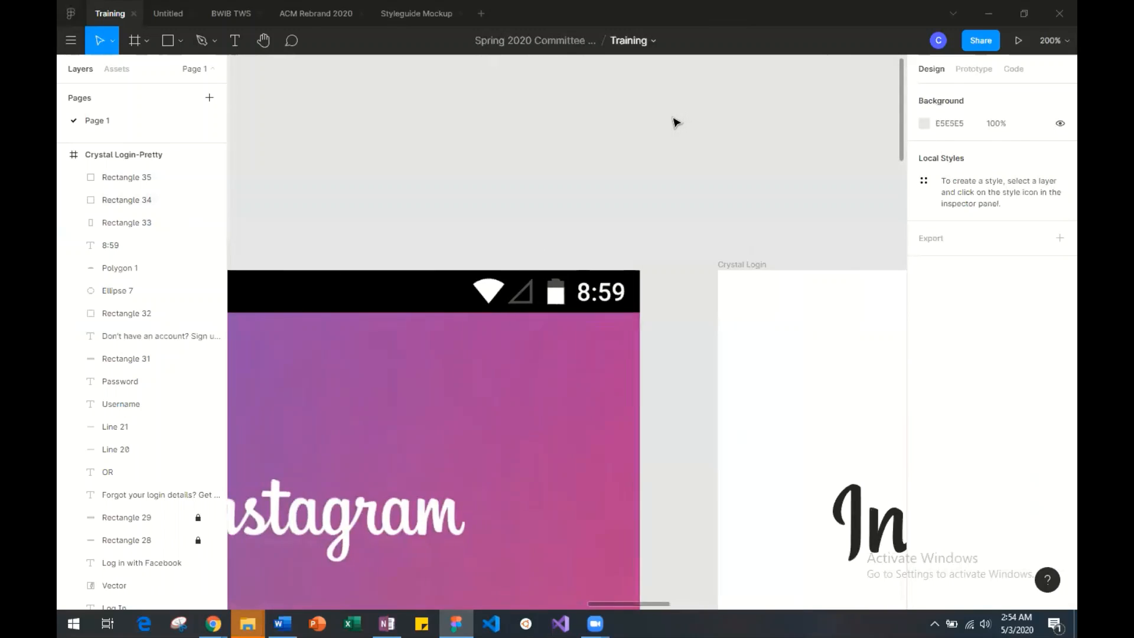
scroll(677, 122, right, 4)
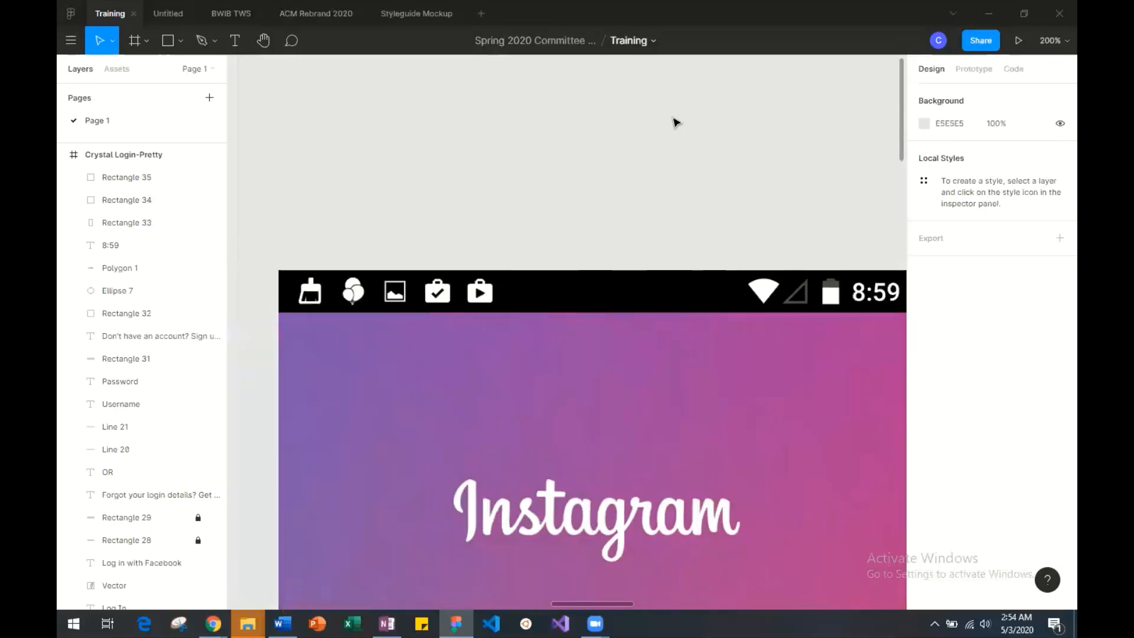
scroll(677, 122, right, 2)
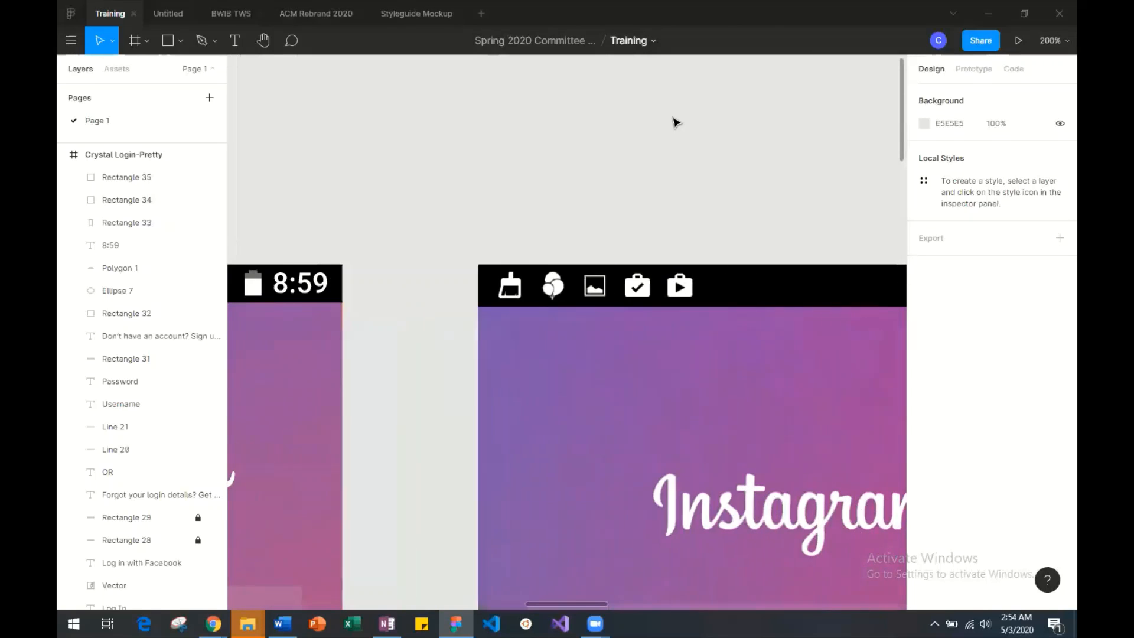
scroll(676, 122, right, 1)
scroll(676, 122, right, 3)
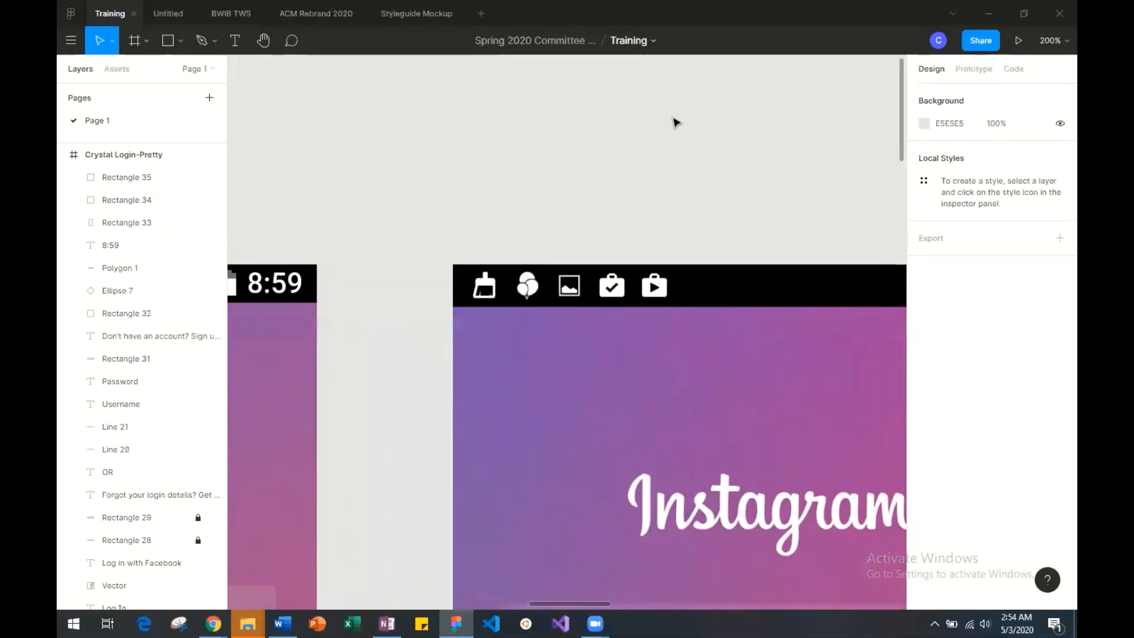
scroll(677, 123, left, 7)
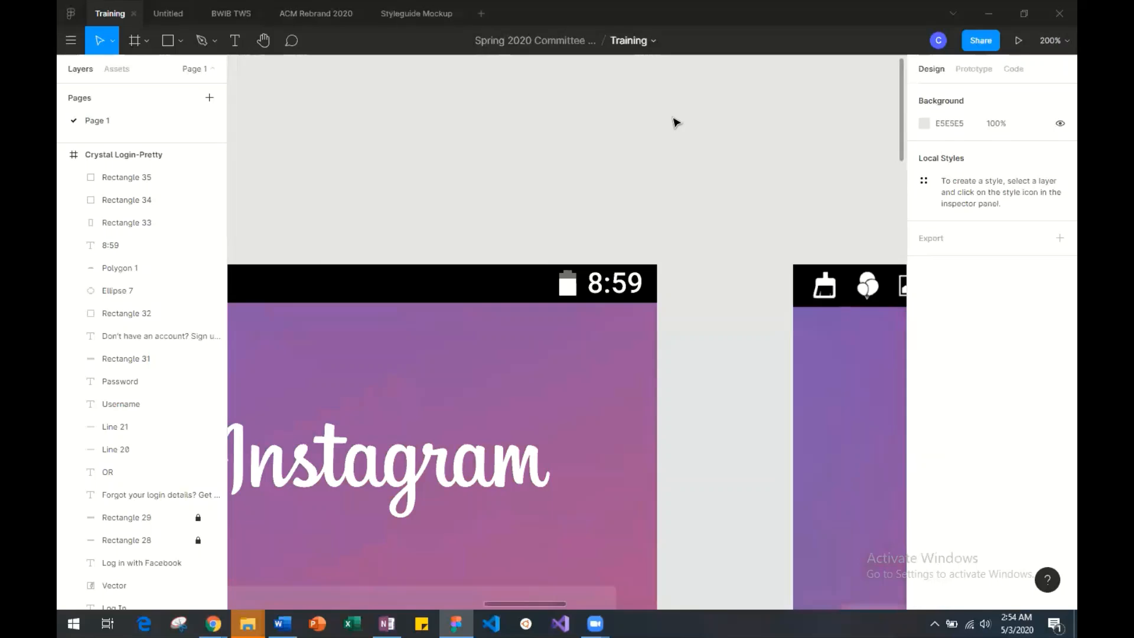
scroll(676, 122, right, 7)
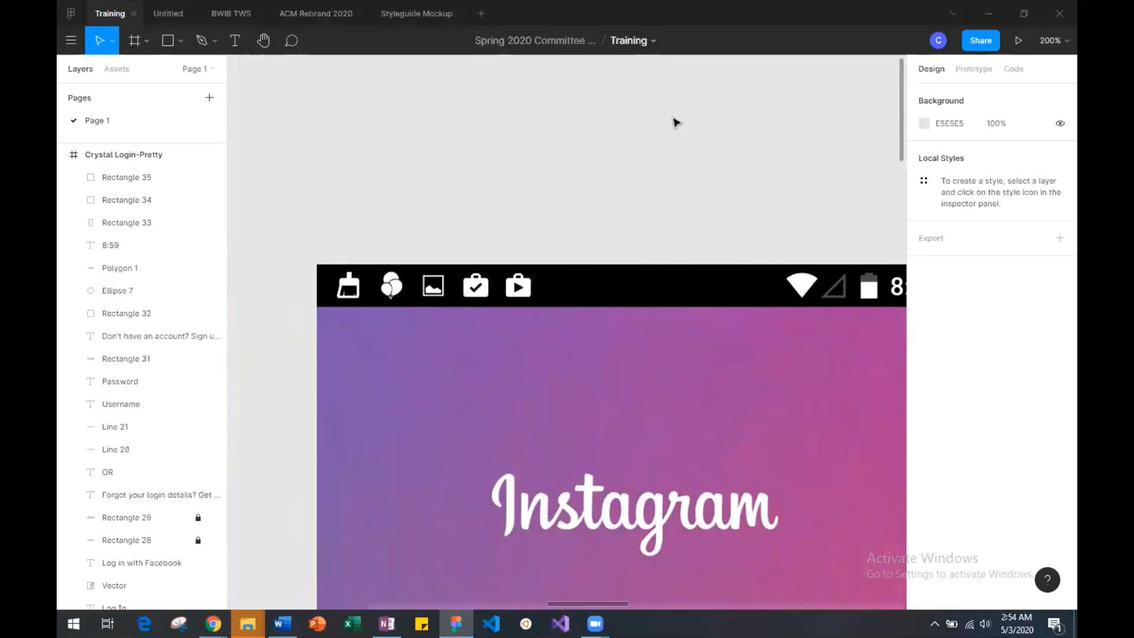
scroll(677, 122, left, 5)
scroll(676, 123, right, 4)
scroll(677, 122, right, 1)
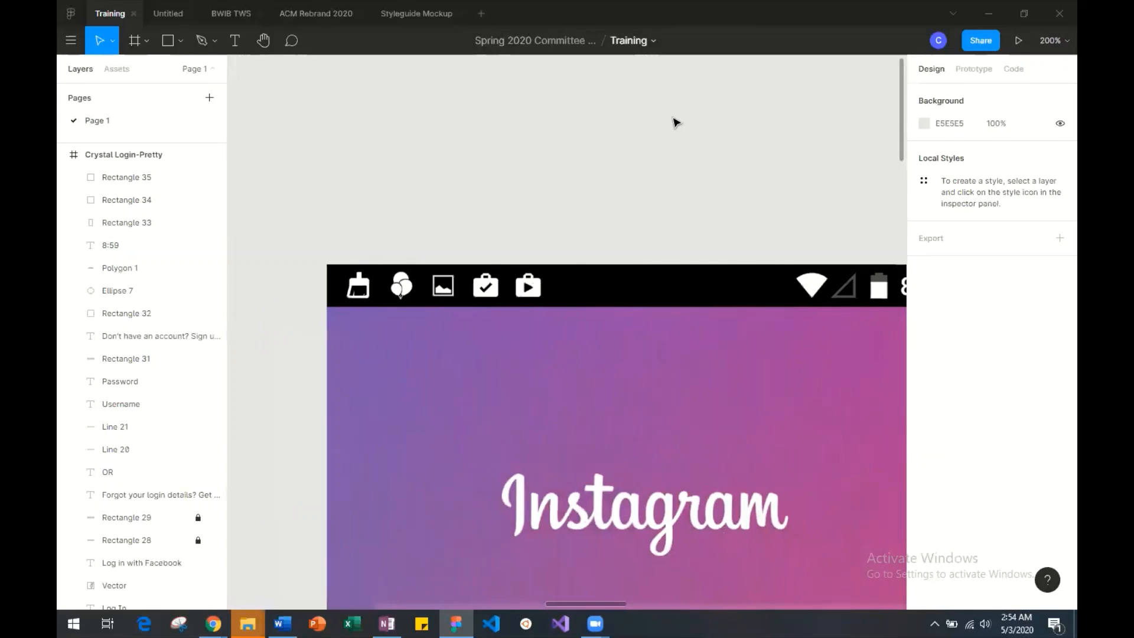
scroll(677, 122, left, 8)
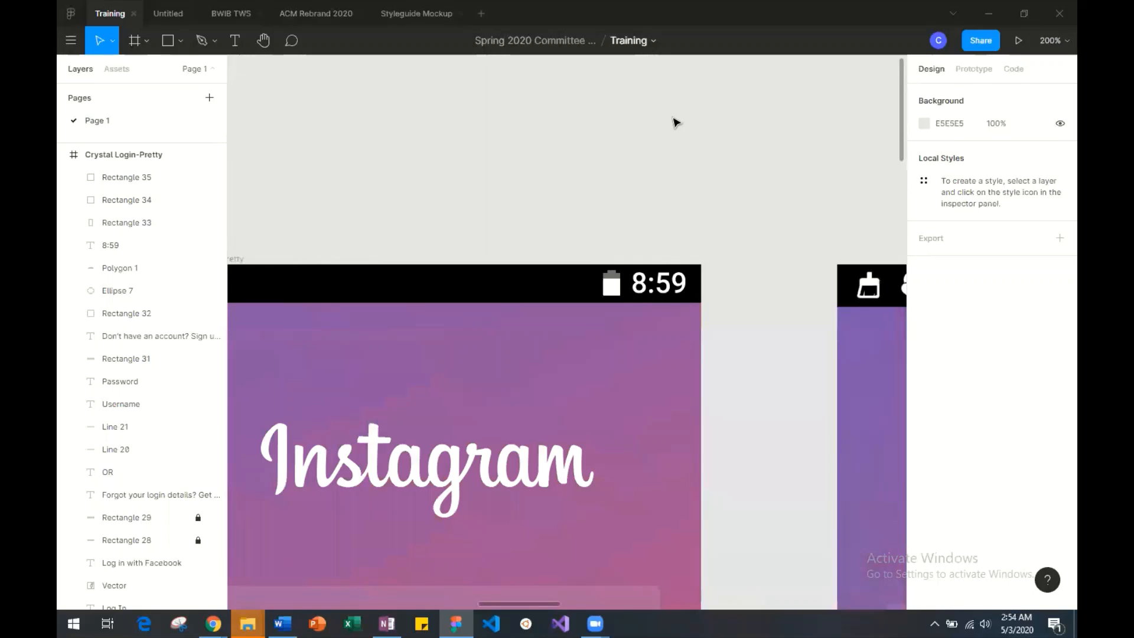
scroll(676, 123, right, 9)
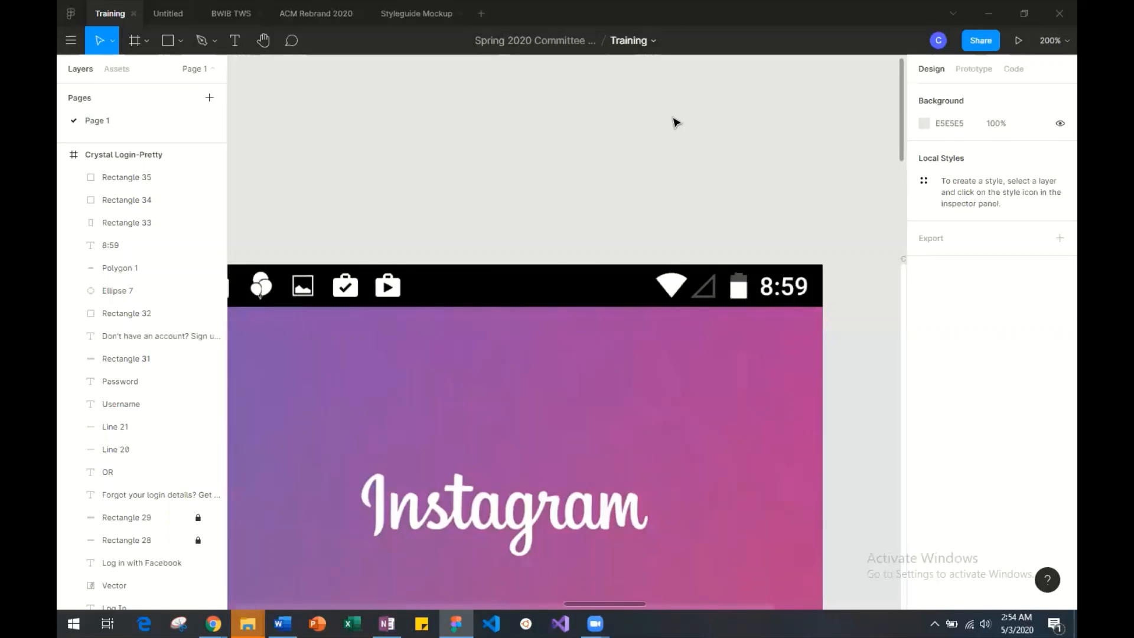
scroll(676, 122, left, 7)
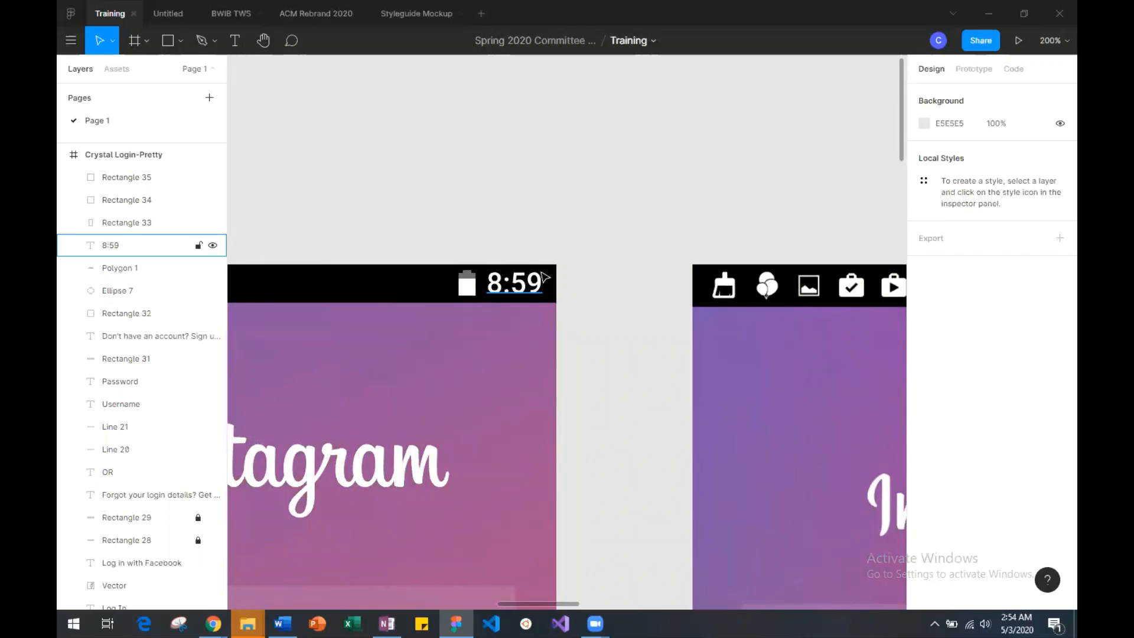
scroll(545, 277, left, 3)
scroll(721, 184, right, 6)
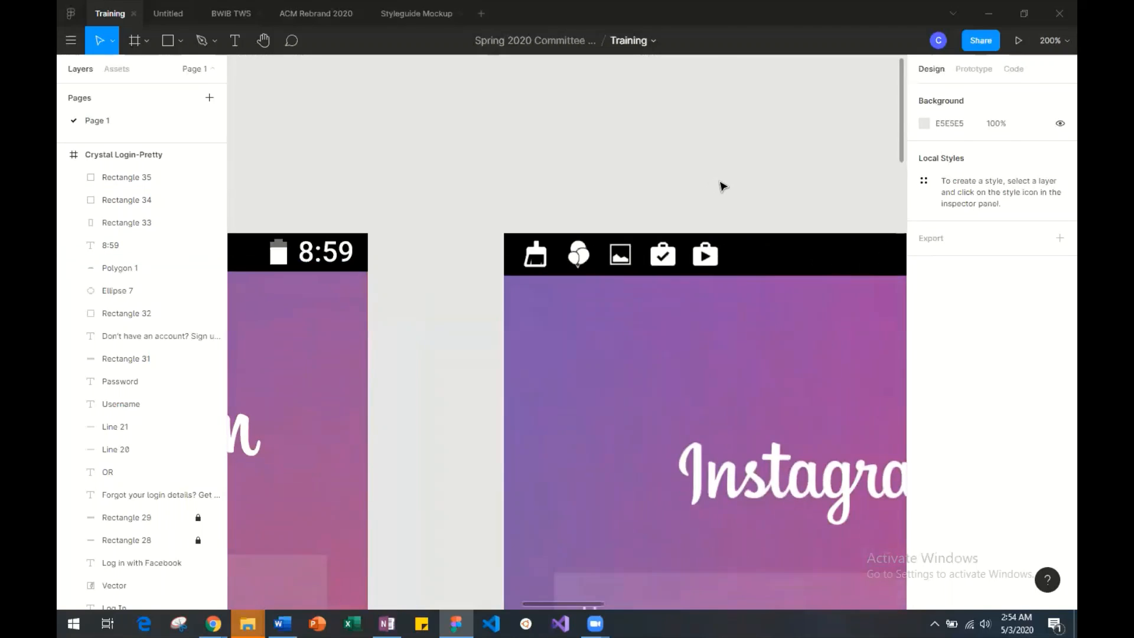
scroll(516, 212, right, 12)
scroll(516, 211, left, 4)
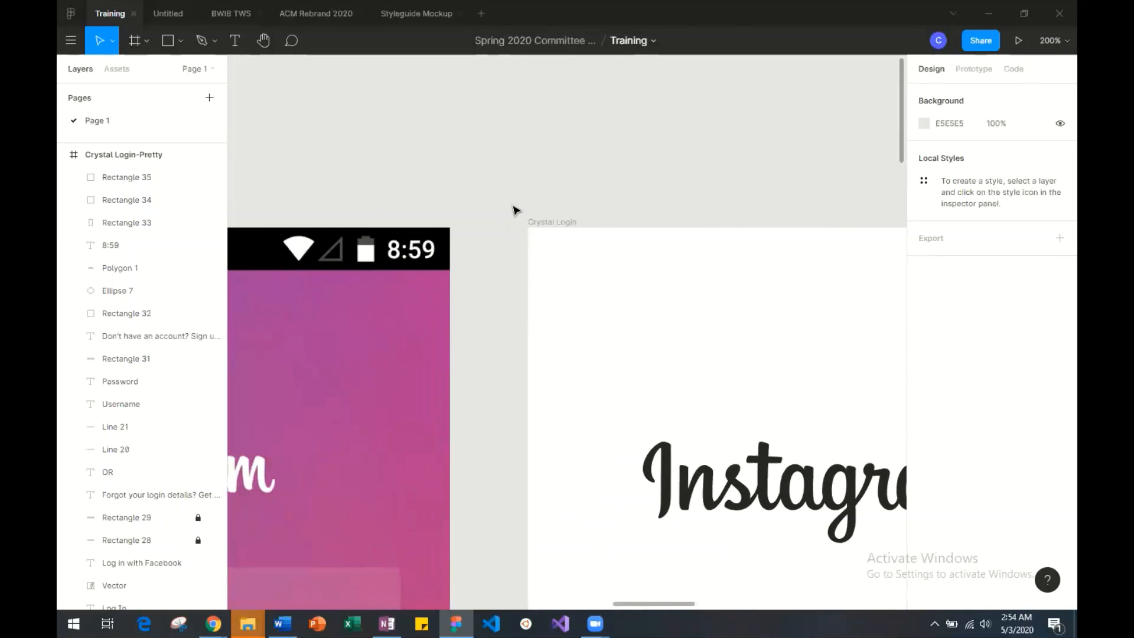
scroll(495, 269, left, 4)
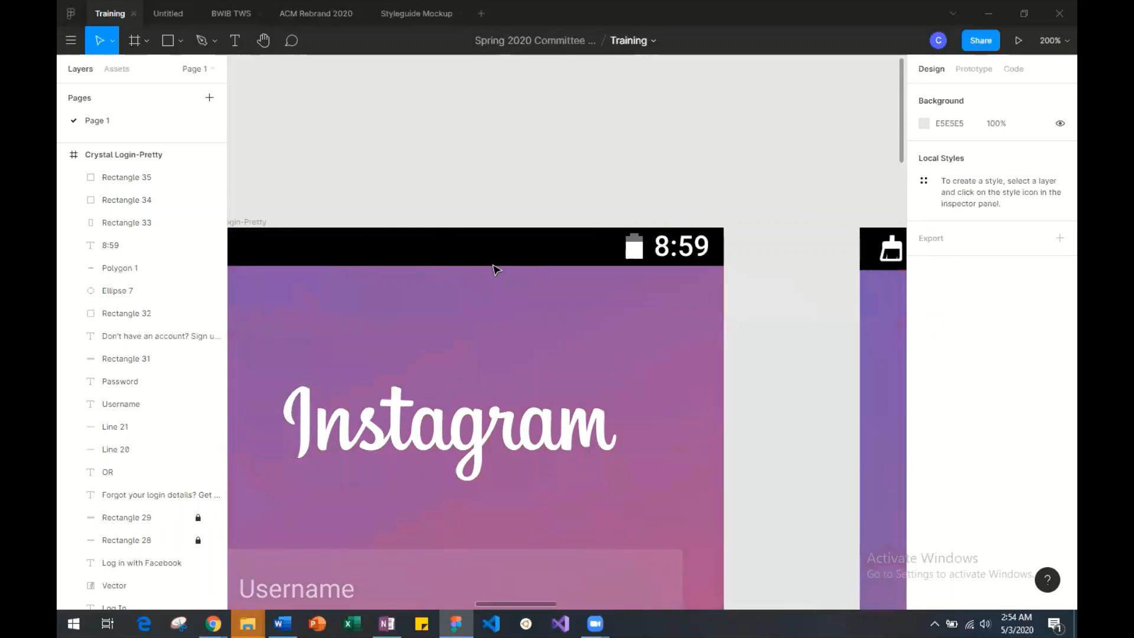
Set the font size of the 8:59 status bar text in the Crystal Login-Pretty frame to 19.
click(631, 241)
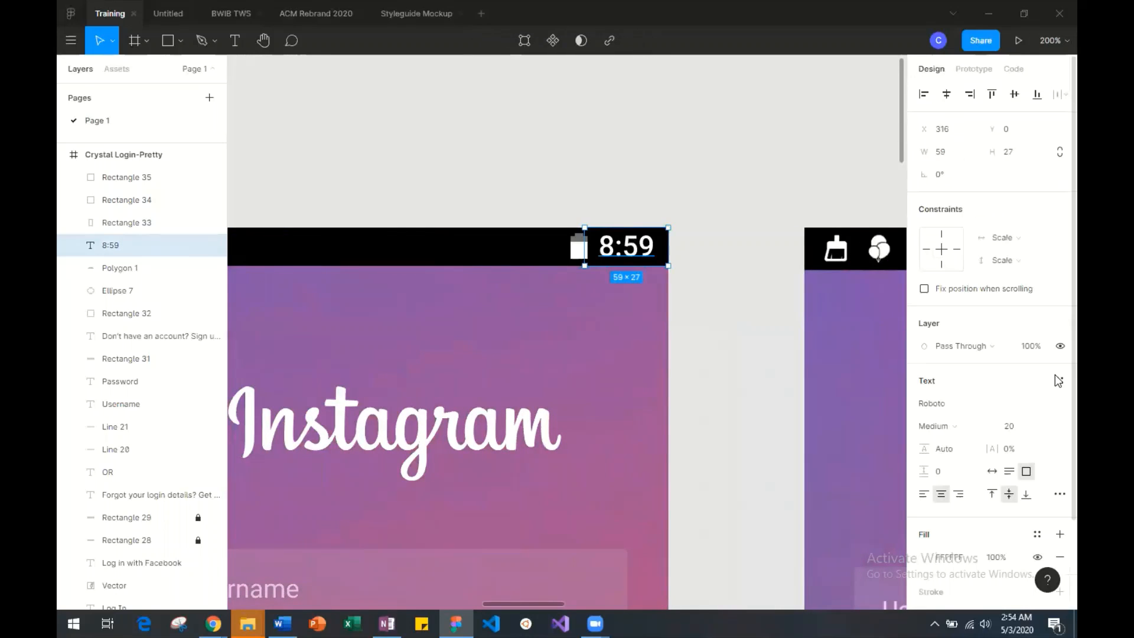
click(1017, 435)
key(Return)
click(1023, 430)
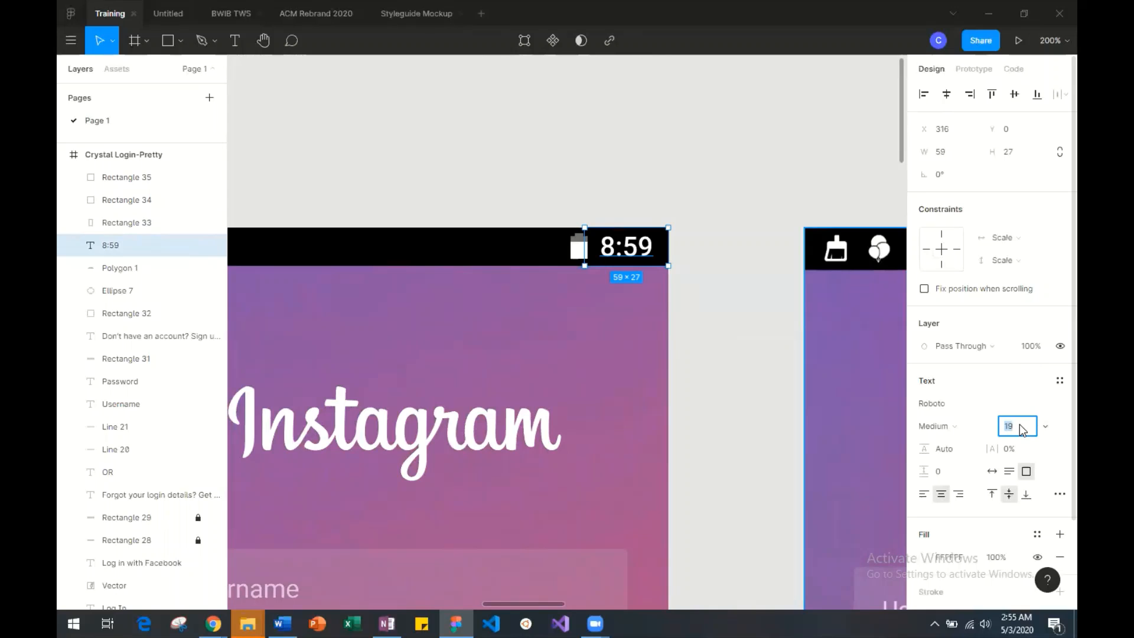
Set the font size of the 8:59 status bar text to 18 and compare the status bar with the reference screenshot's.
key(Return)
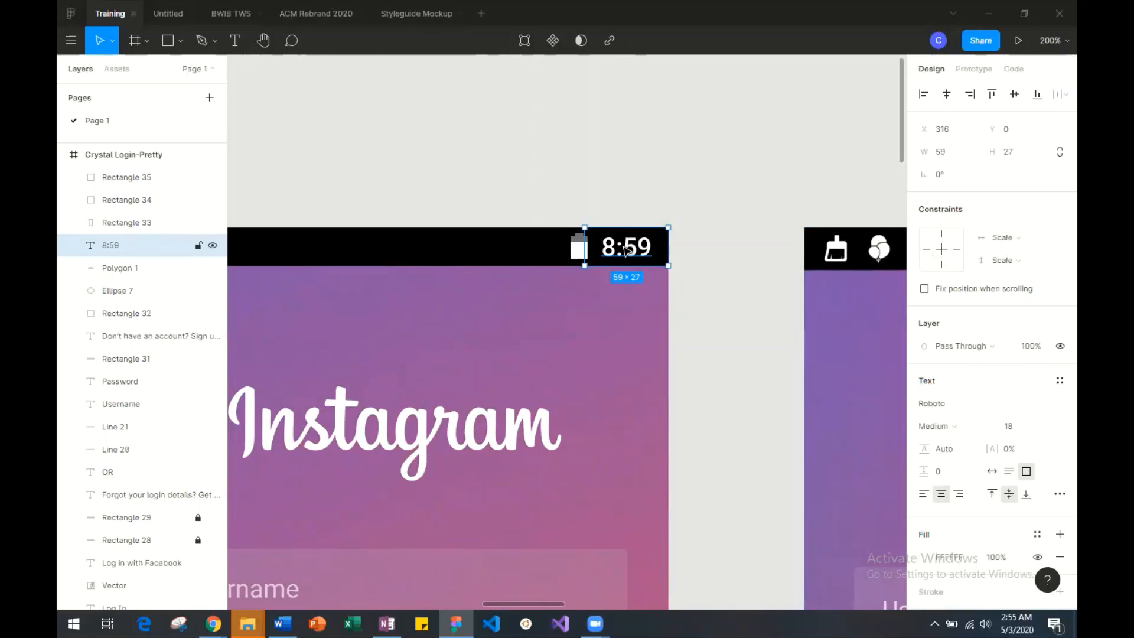
click(706, 263)
scroll(670, 264, right, 10)
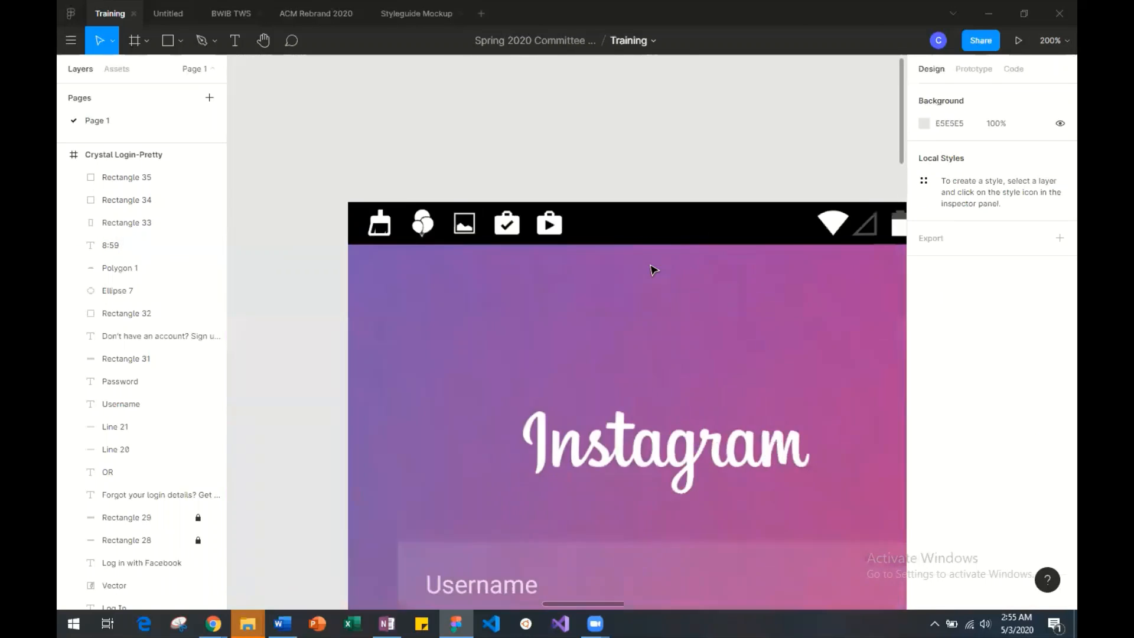
scroll(653, 270, left, 13)
scroll(653, 271, right, 4)
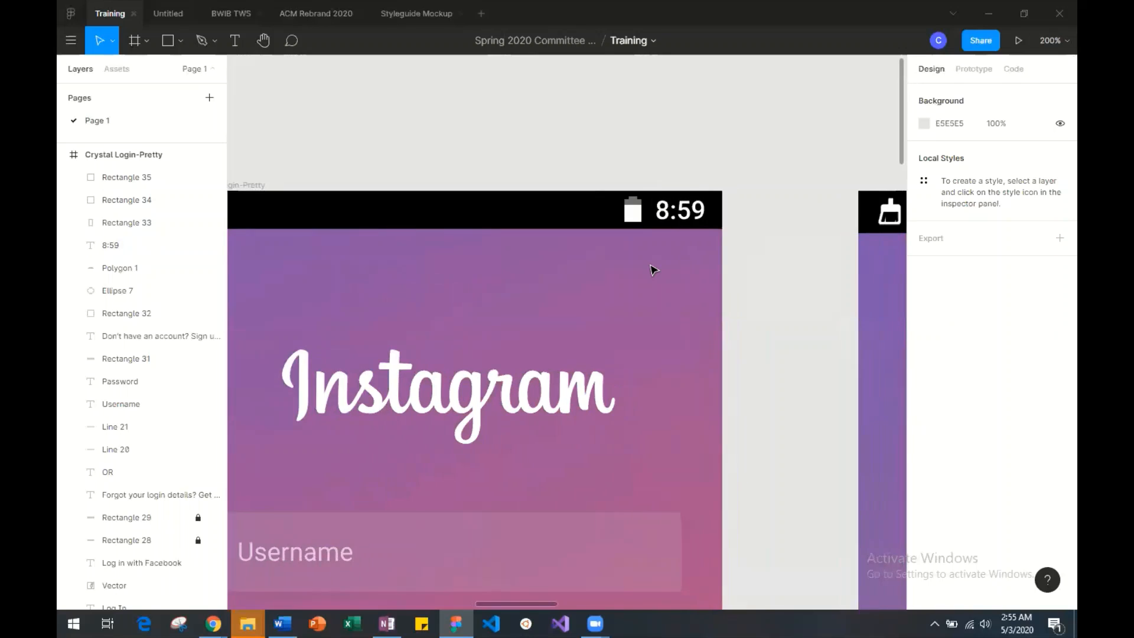
scroll(653, 271, left, 2)
scroll(652, 270, left, 9)
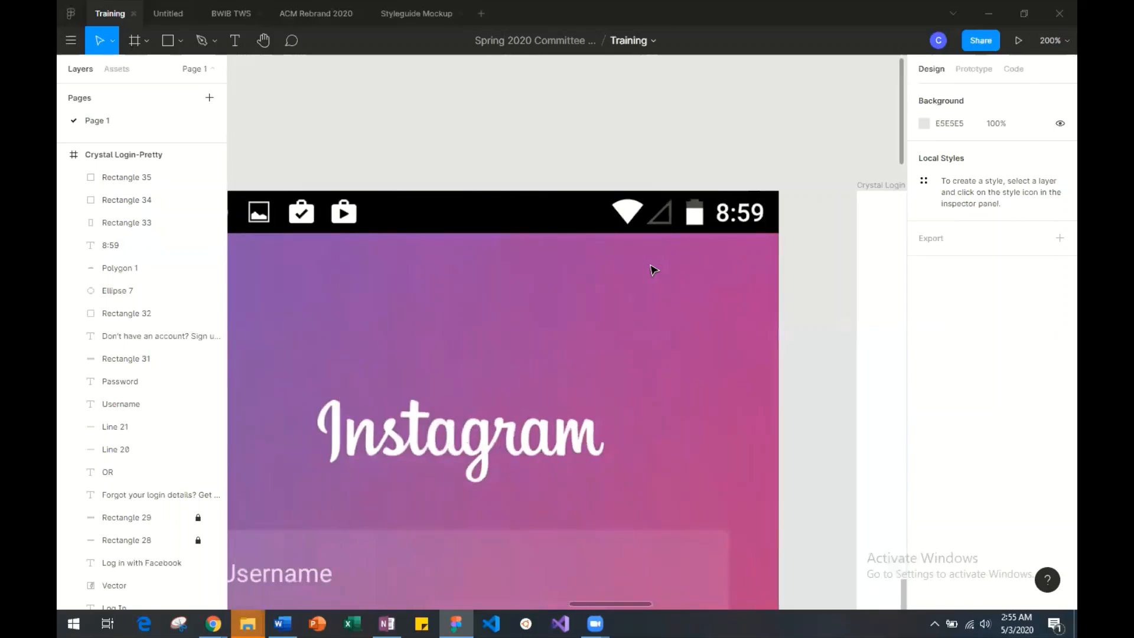
scroll(653, 270, right, 8)
scroll(653, 271, left, 8)
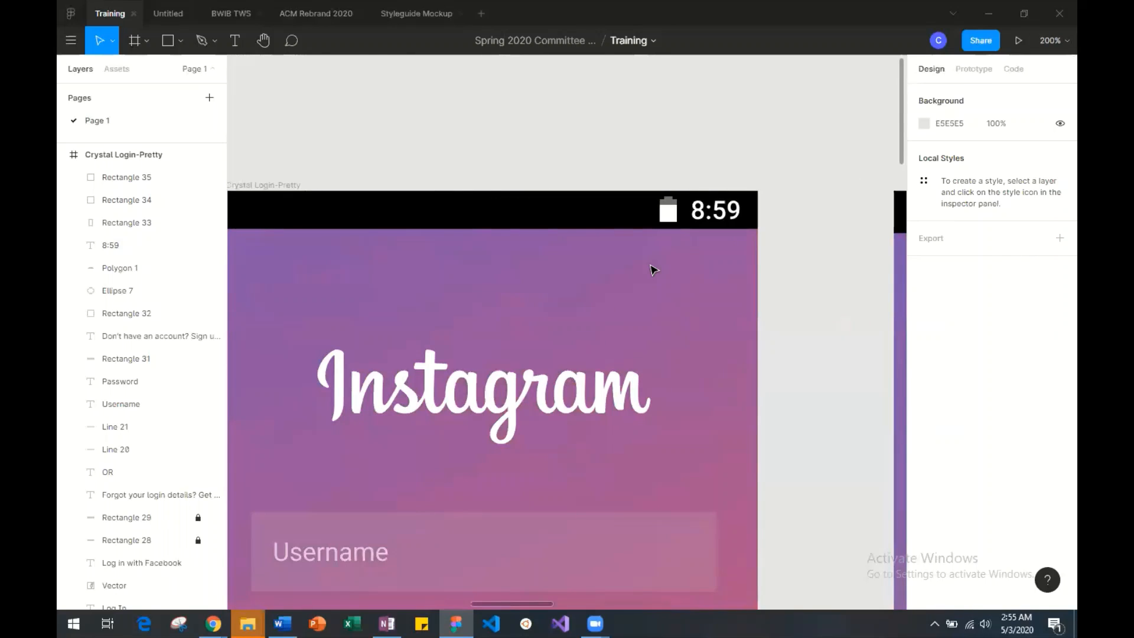
Lower the fill opacity of the C4C4C4 battery body rectangle in the Crystal Login-Pretty status bar to 47%.
key(ctrl+plus)
scroll(653, 270, right, 3)
scroll(653, 270, up, 1)
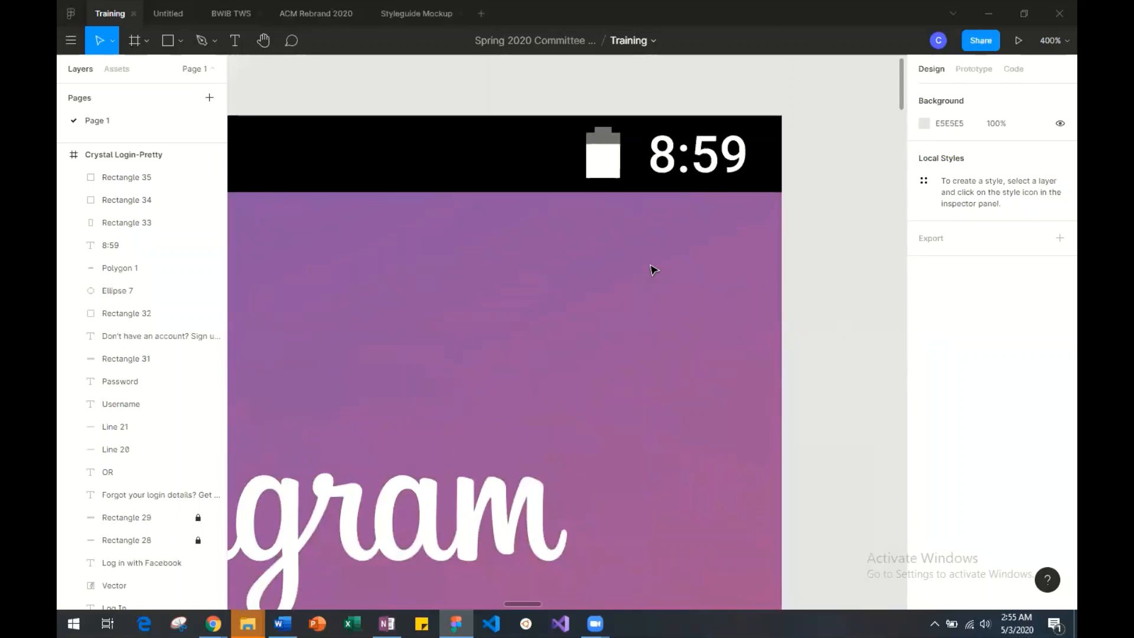
scroll(653, 271, up, 1)
click(601, 142)
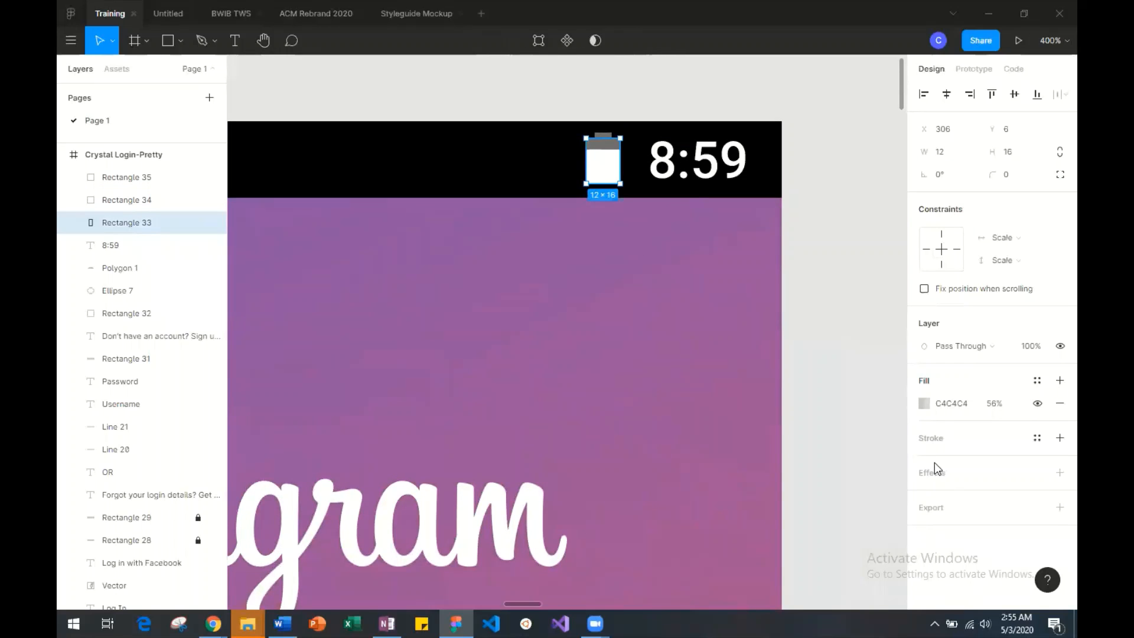
click(925, 403)
drag(842, 462, 832, 462)
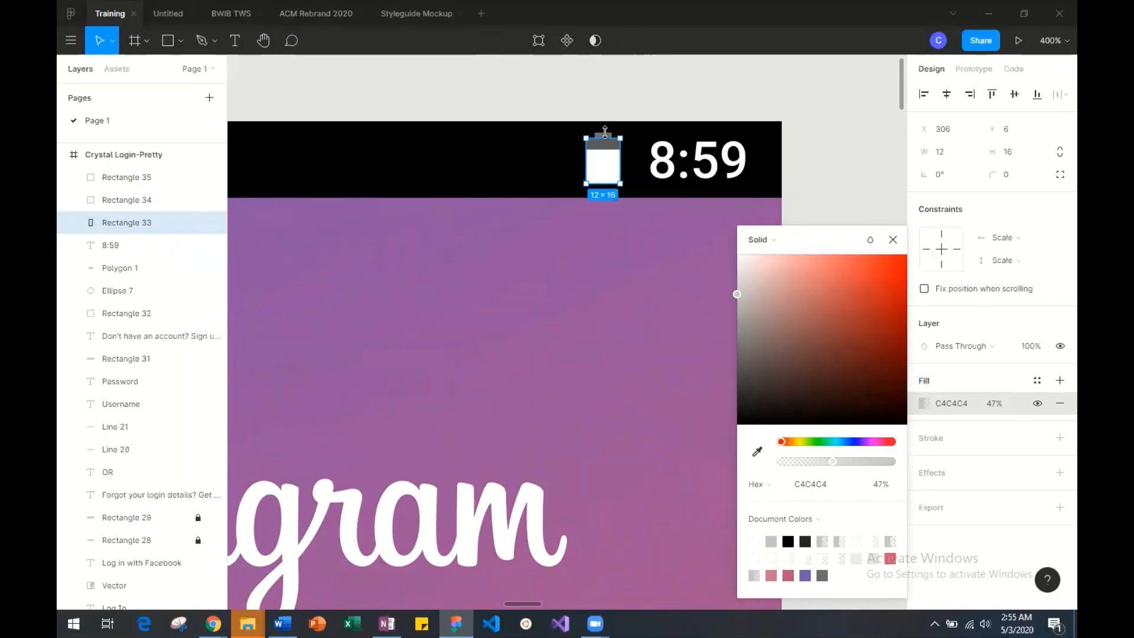
Recolour the battery's small cap rectangle with the eyedropper to match the darker grey of the battery body and deselect it.
click(605, 131)
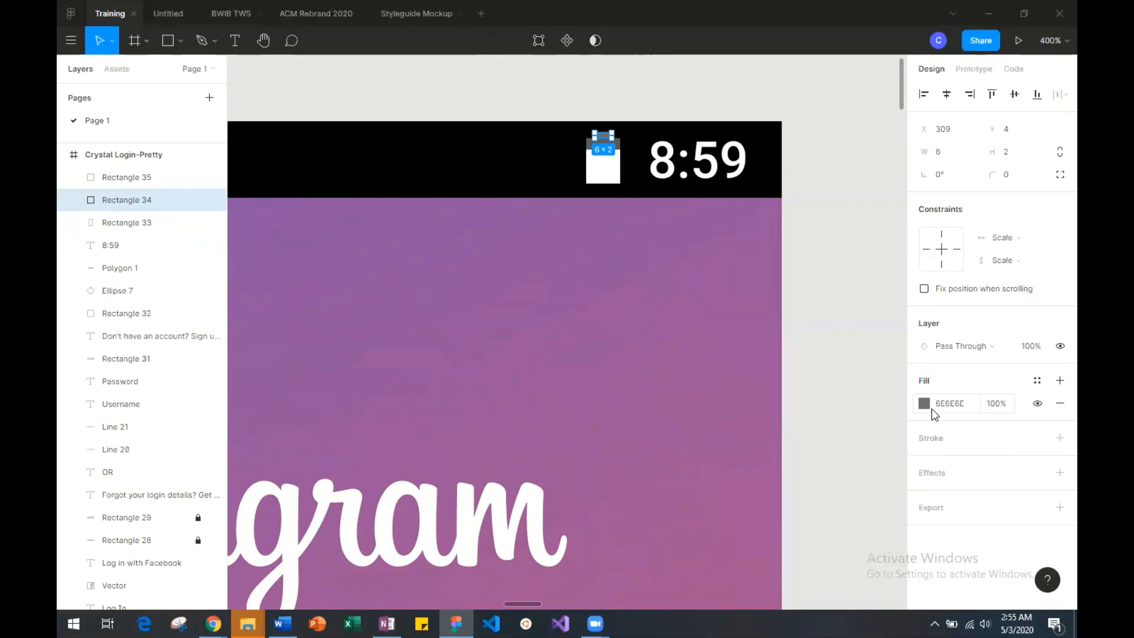
click(924, 403)
click(757, 451)
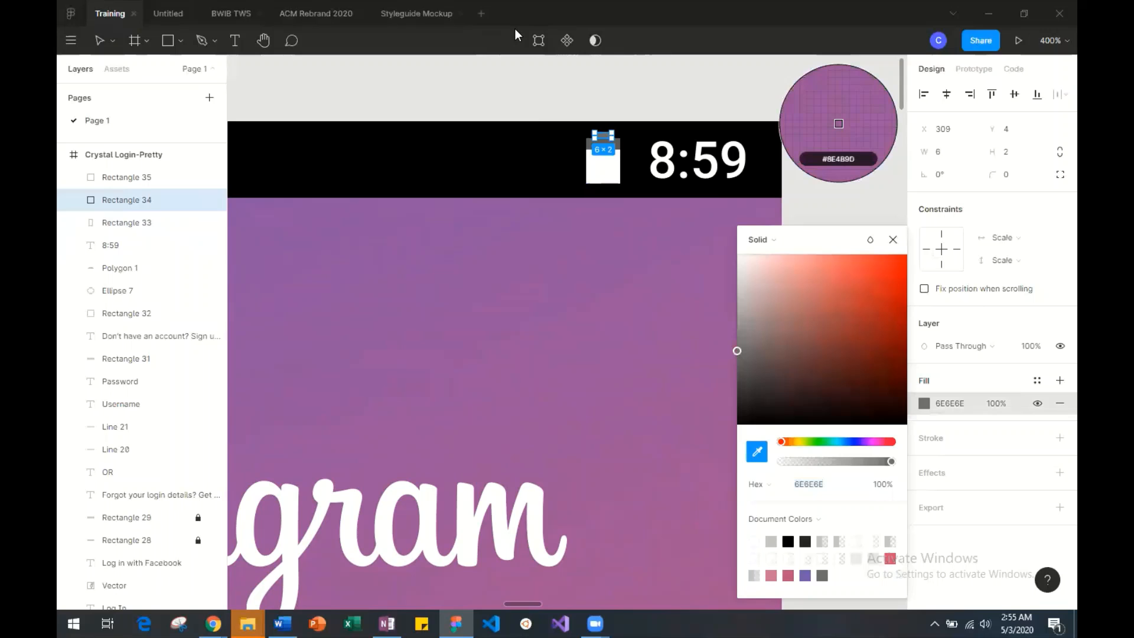
click(589, 143)
click(528, 160)
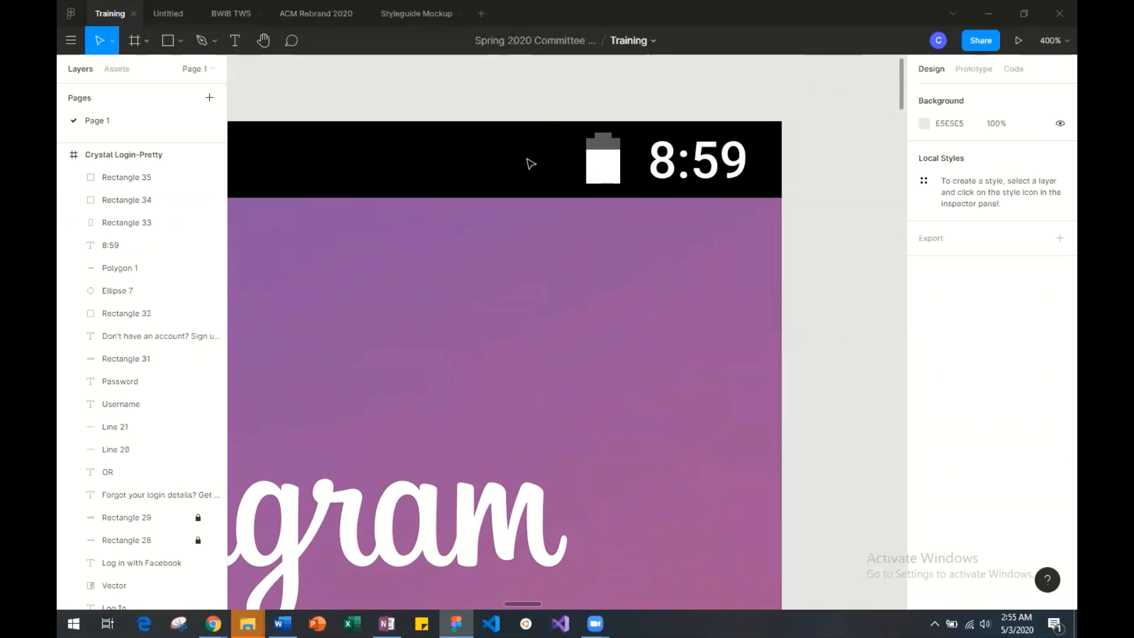
Compare the Crystal Login-Pretty status bar with the full row of status icons in the reference screenshot.
scroll(528, 159, right, 5)
key(minus)
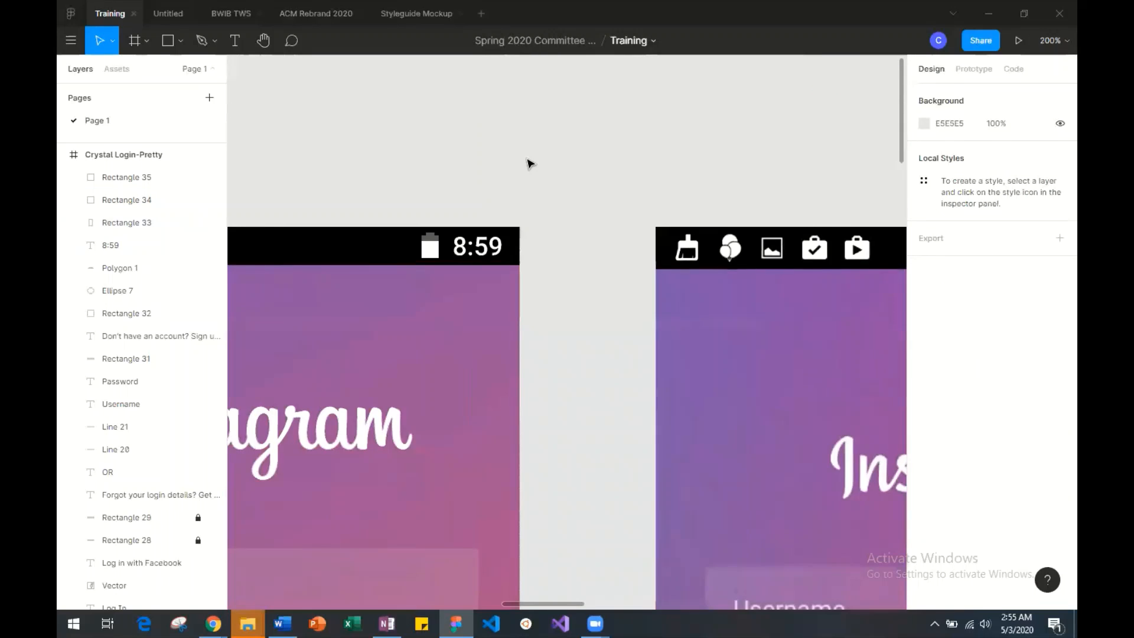
scroll(530, 160, right, 5)
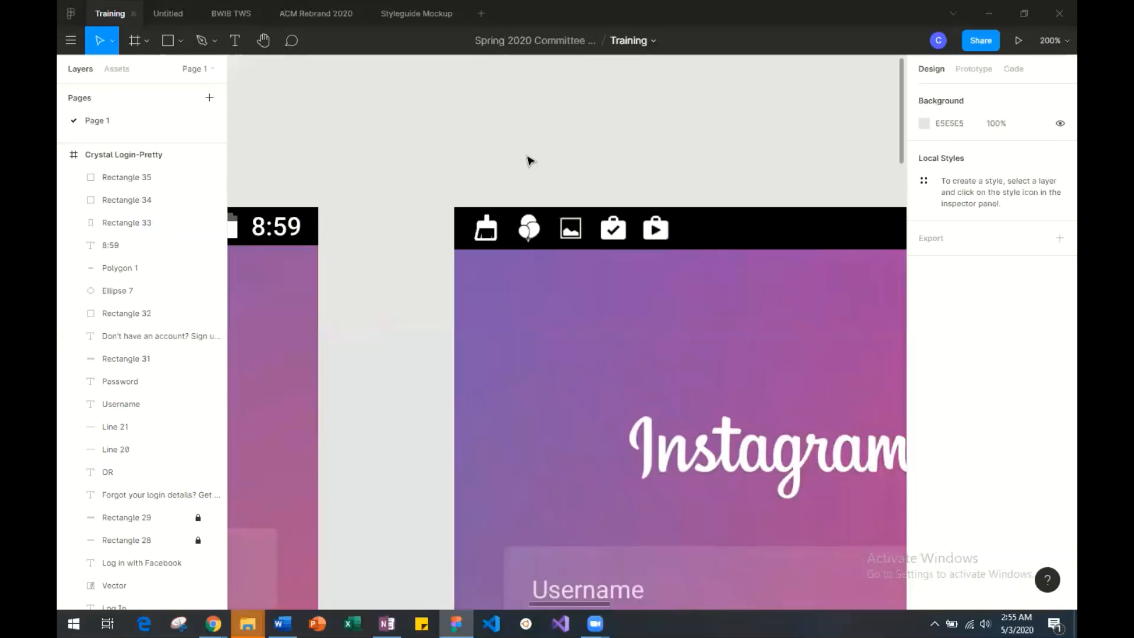
key(minus)
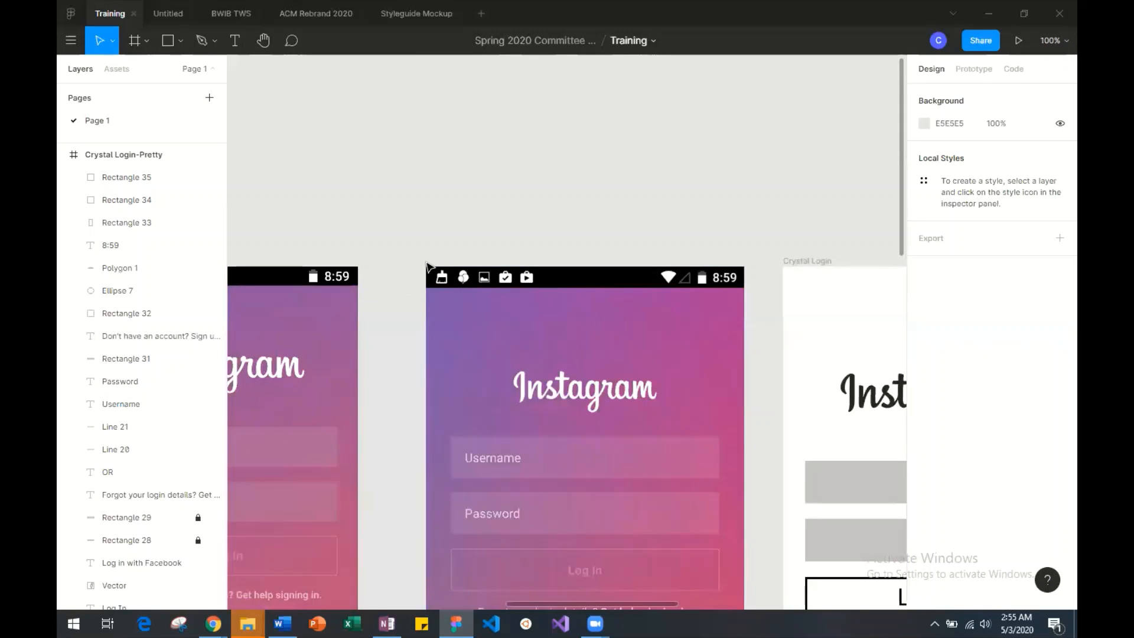
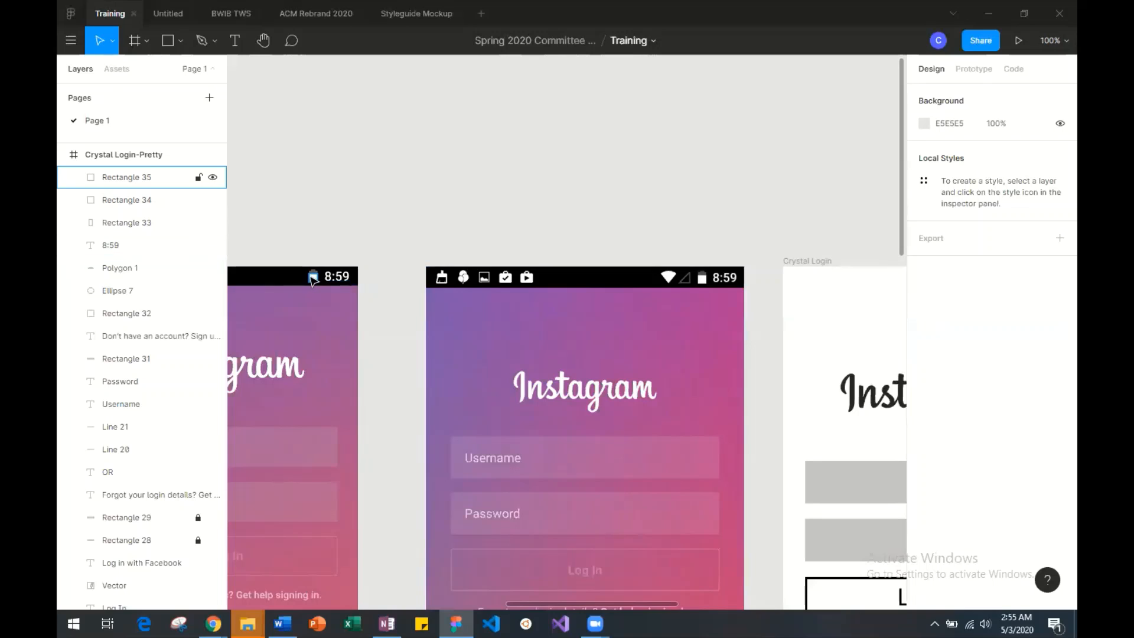
Draw a rectangle about 21 × 14 on the empty canvas just above the reference screenshot's status bar icons.
scroll(313, 281, left, 2)
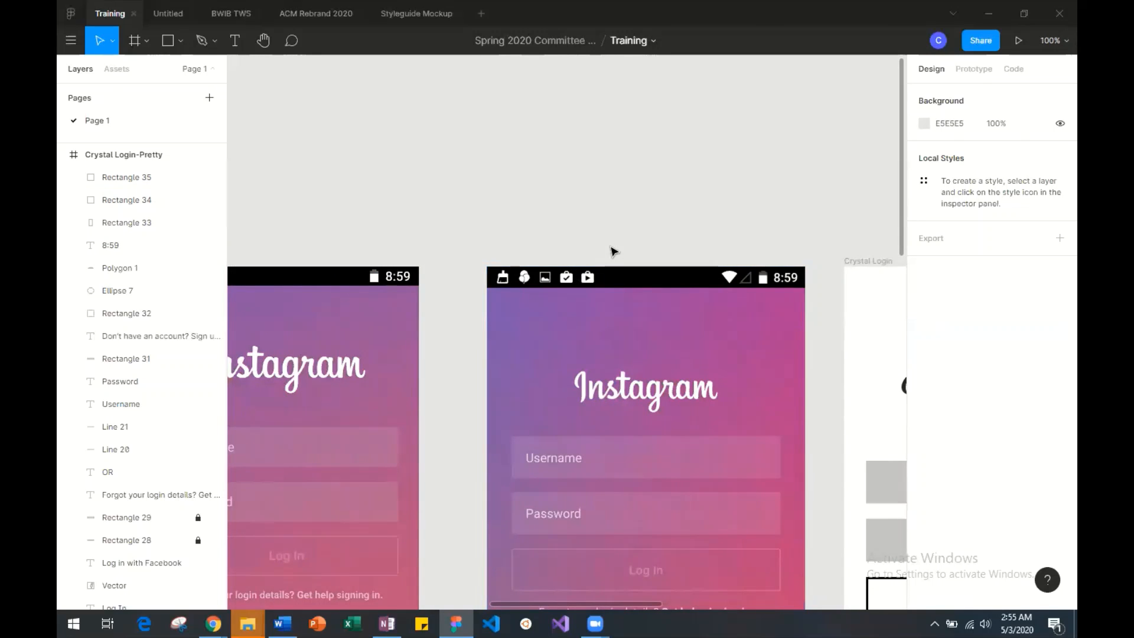
key(ctrl+plus)
key(ctrl+plus)
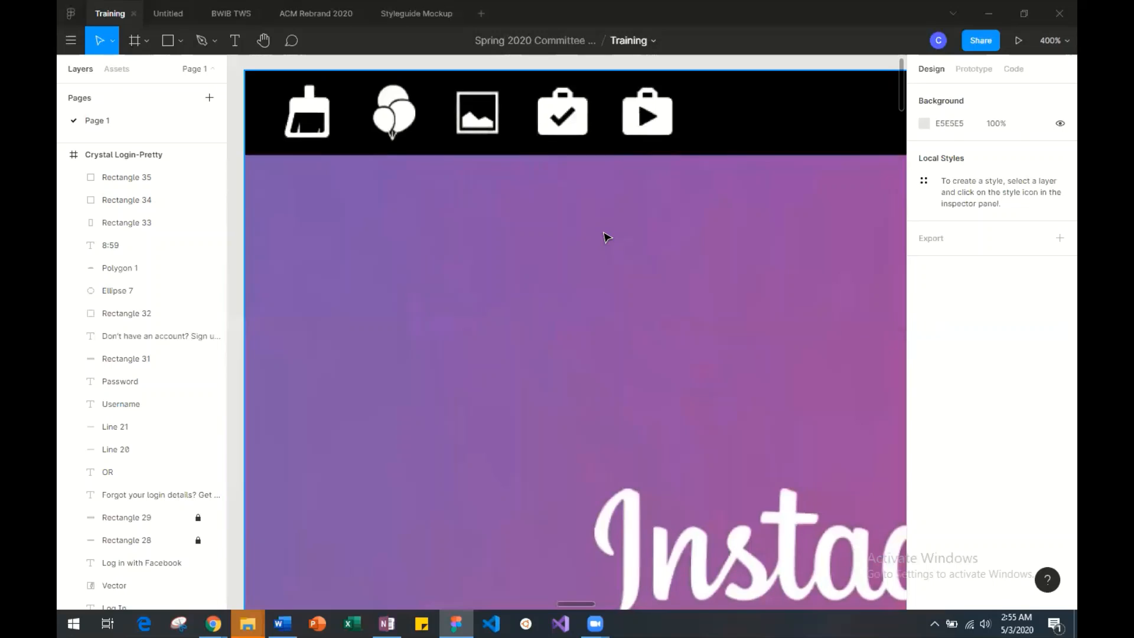
scroll(605, 236, up, 4)
scroll(605, 236, right, 2)
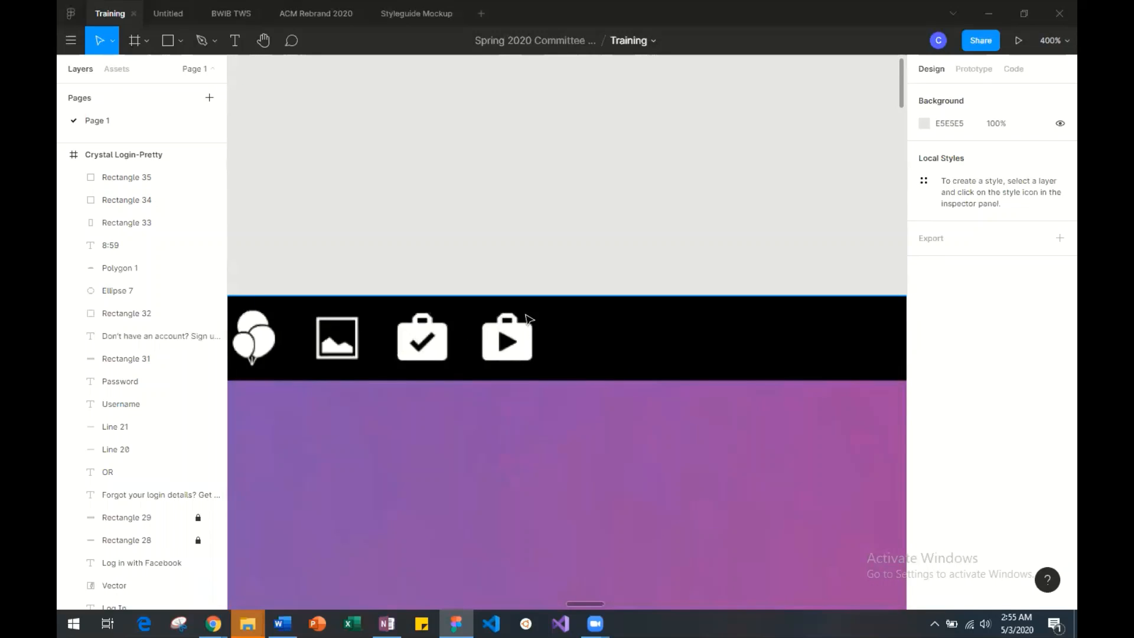
click(179, 39)
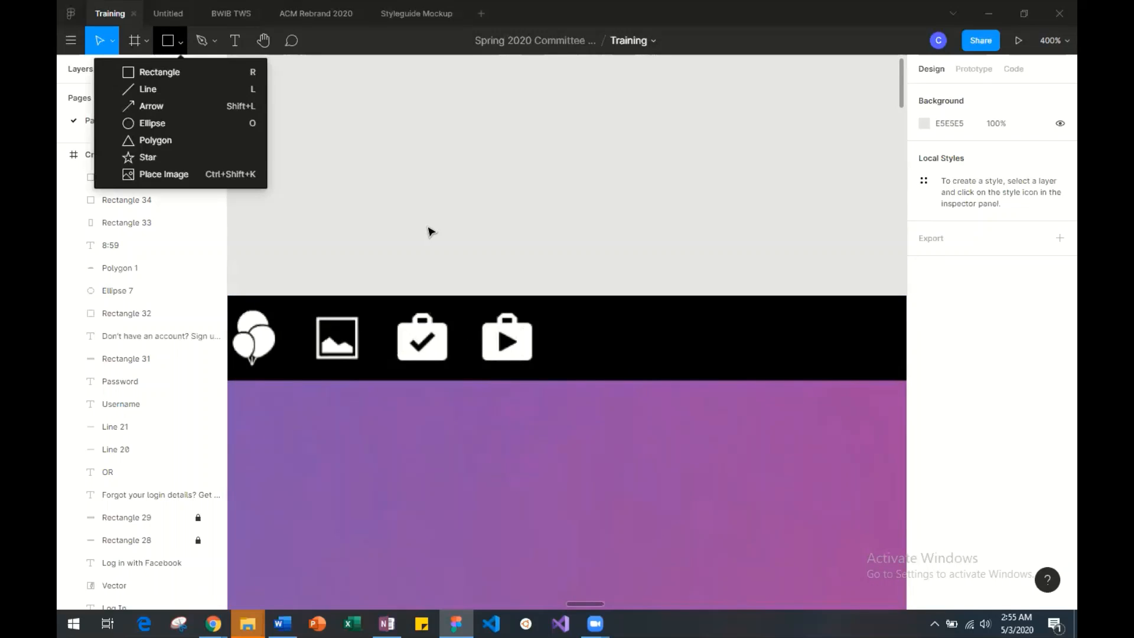
click(149, 73)
drag(460, 217, 520, 255)
Fill the new rectangle with white (FFFFFF) and give it a corner radius of 2.
click(924, 289)
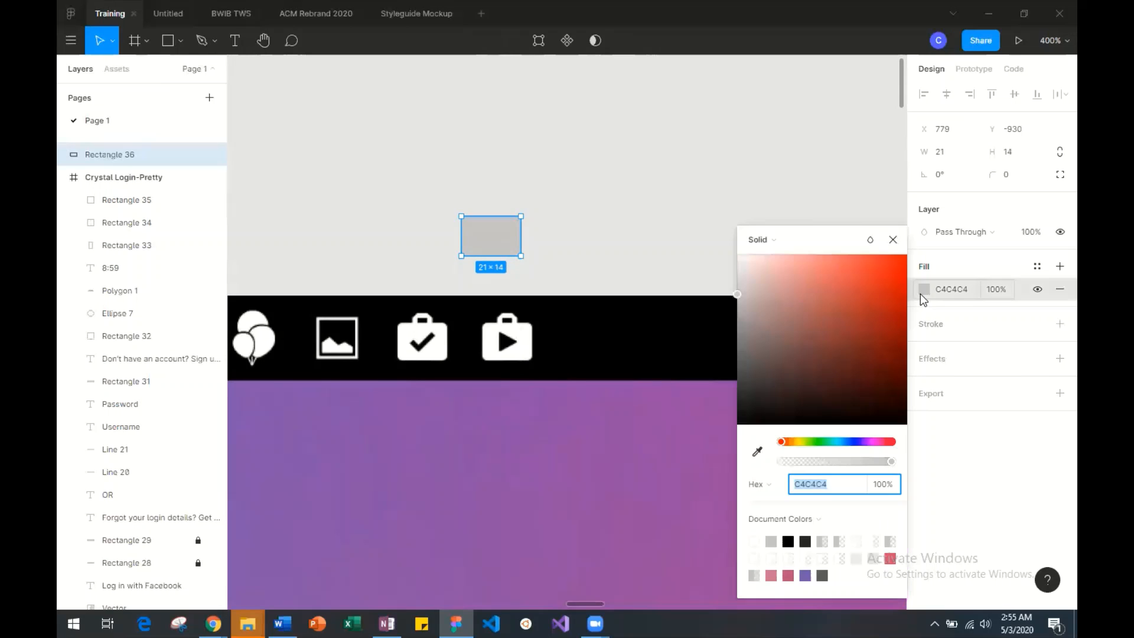
click(768, 239)
click(870, 283)
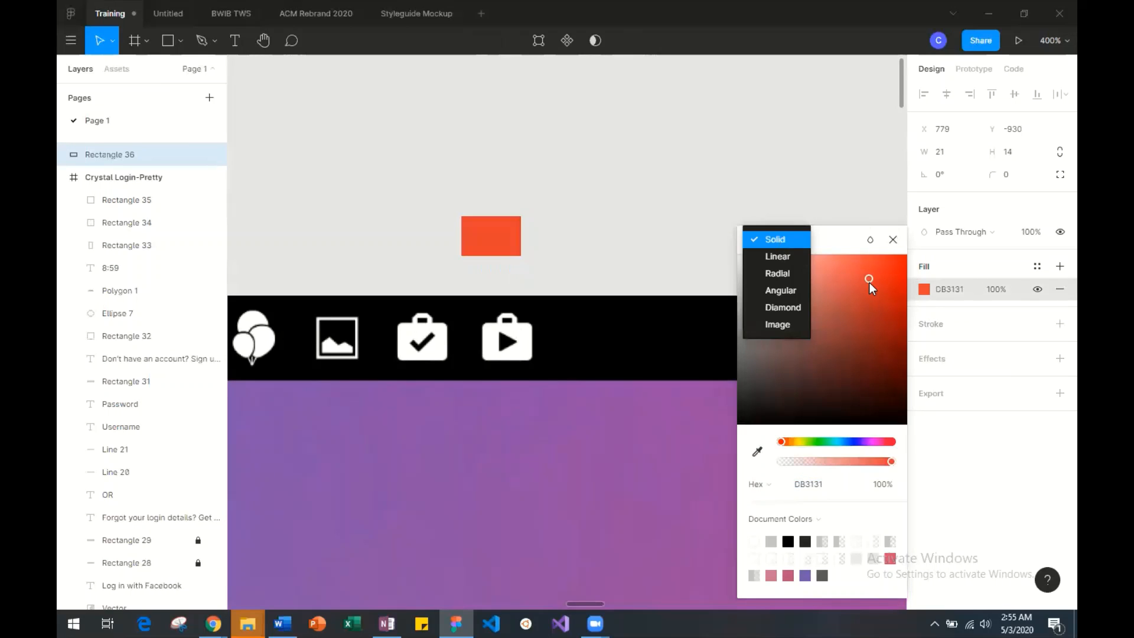
drag(742, 264, 729, 252)
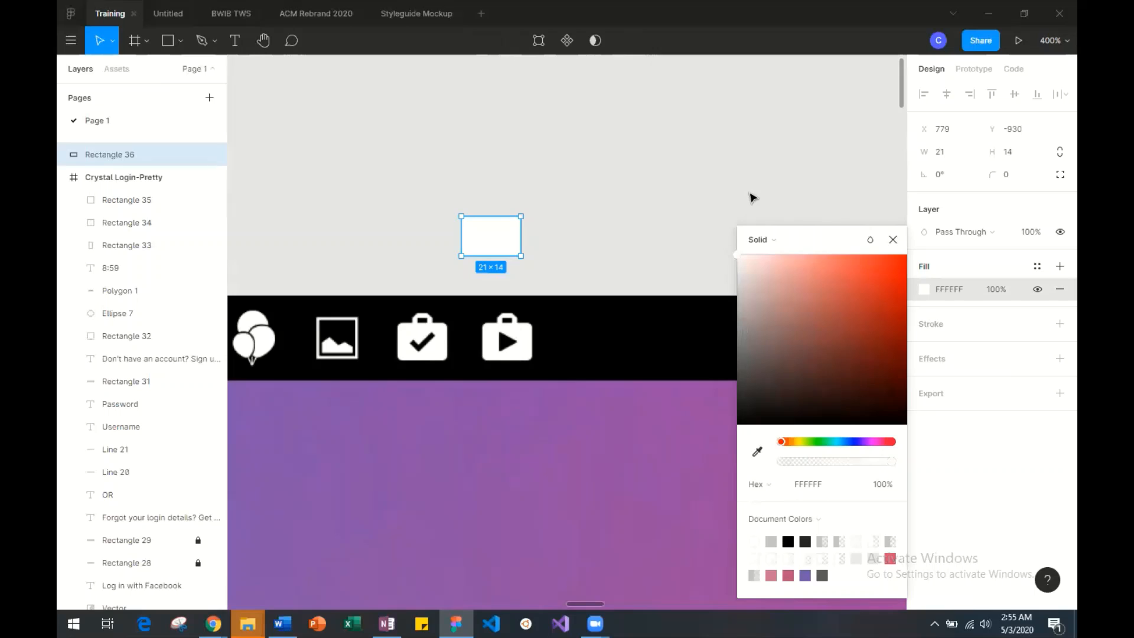
click(1015, 173)
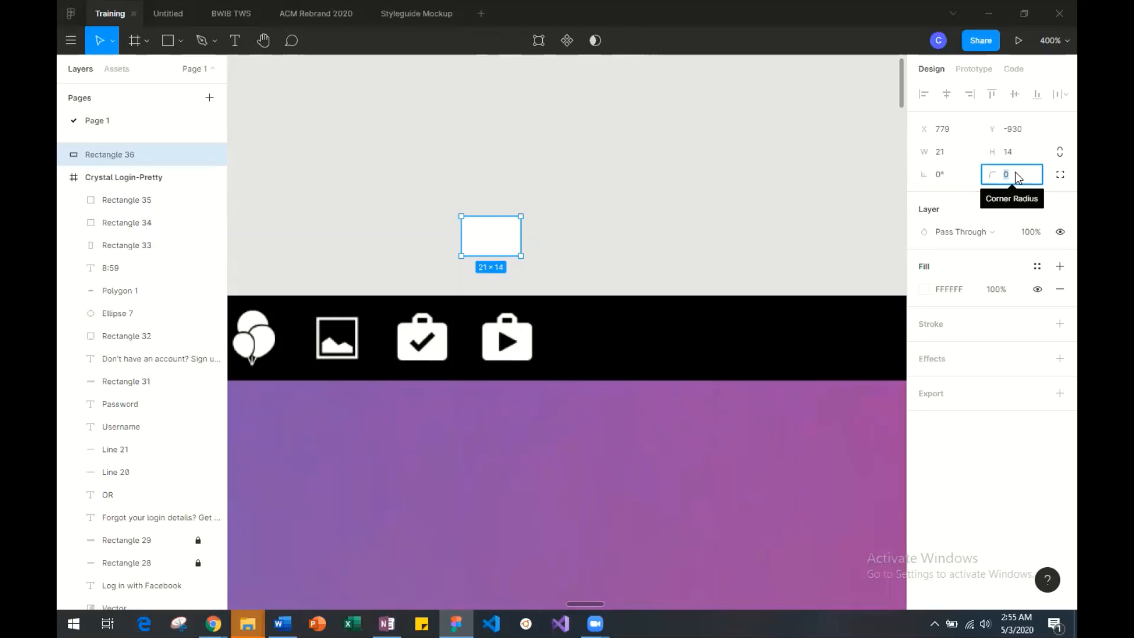
text(2)
key(Return)
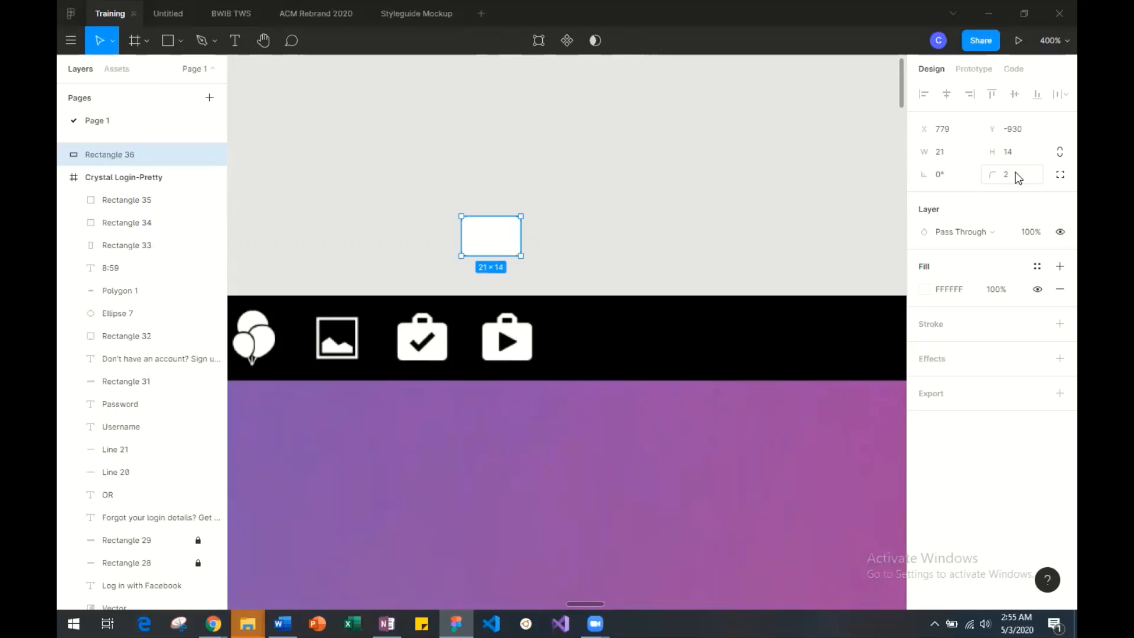
click(545, 238)
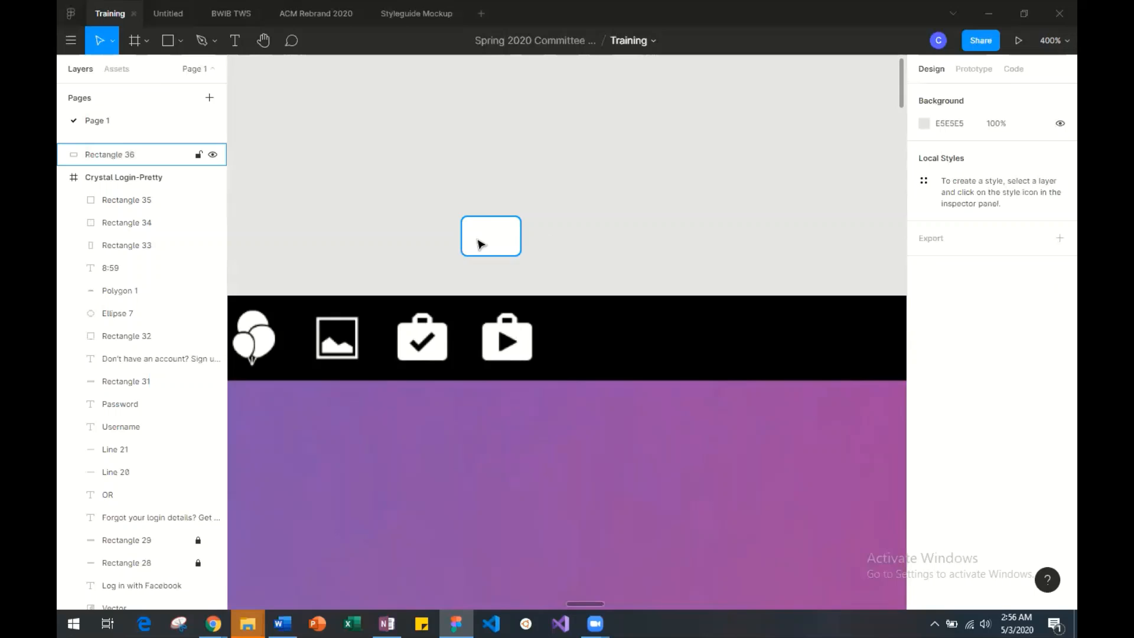
Draw a triangle about 8 × 8 above the white rectangle and rotate it to -90°.
click(183, 40)
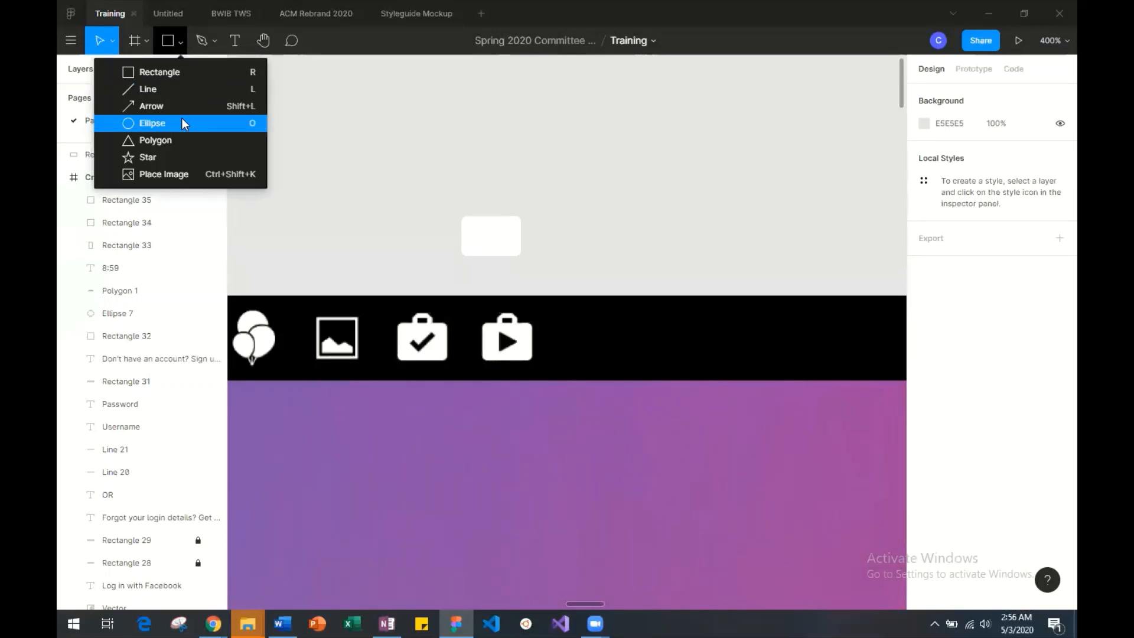
click(177, 138)
drag(454, 161, 456, 165)
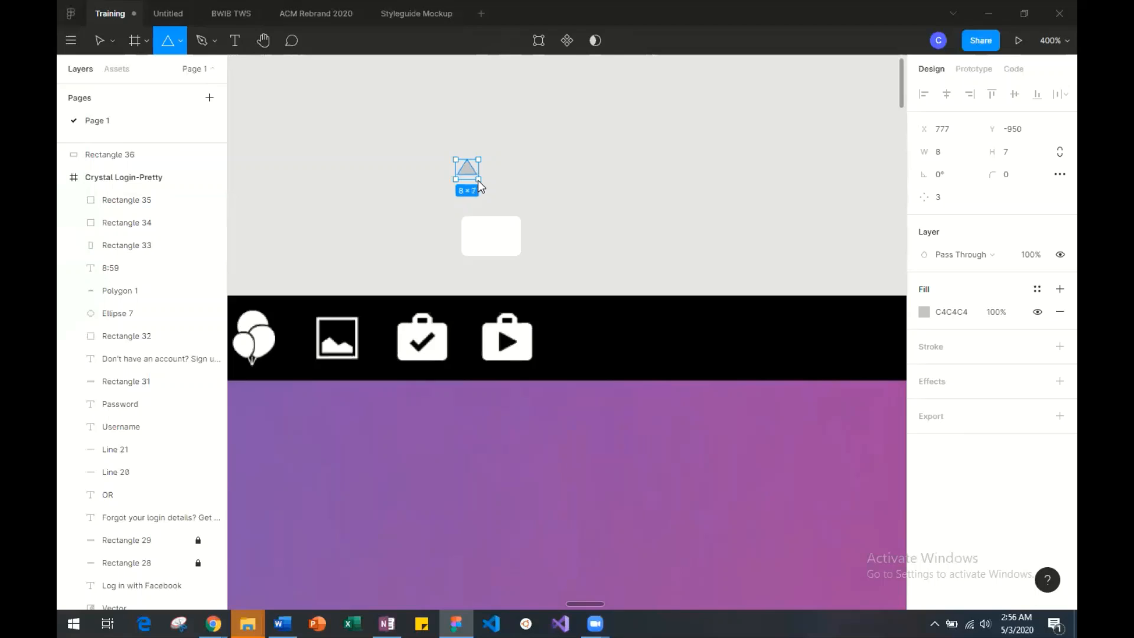
drag(477, 183, 478, 183)
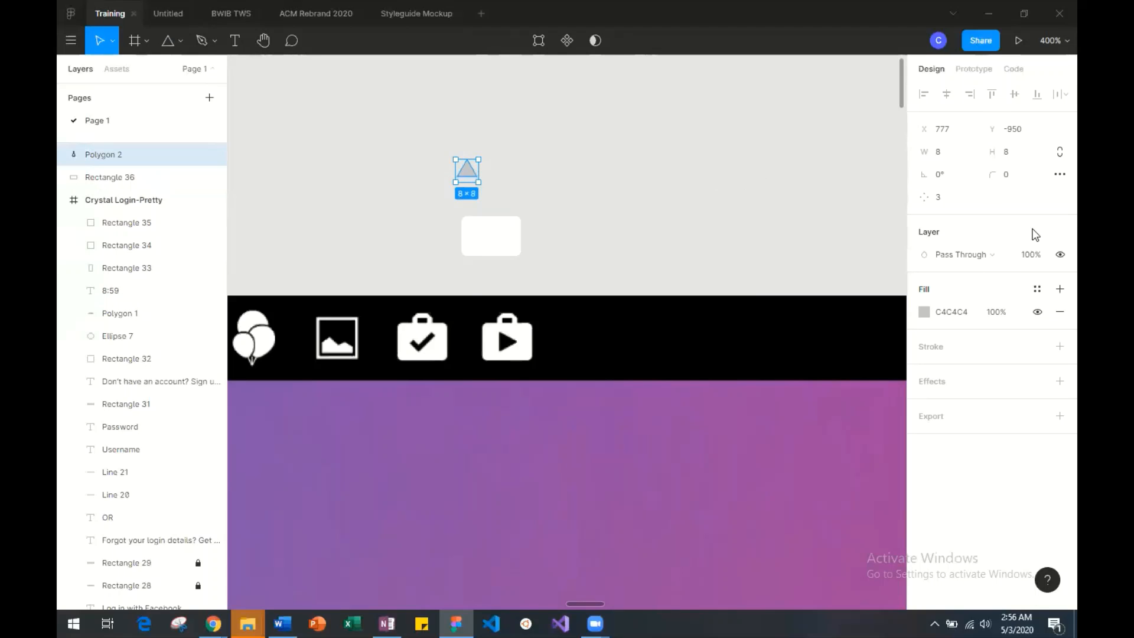
click(948, 171)
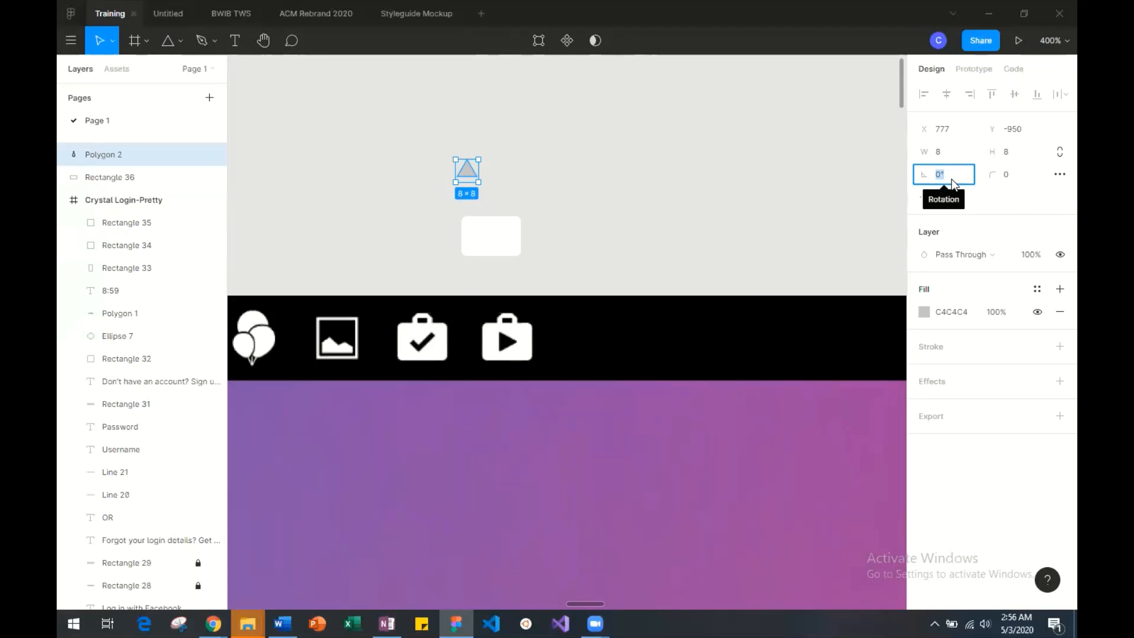
text(=)
text(90)
key(Return)
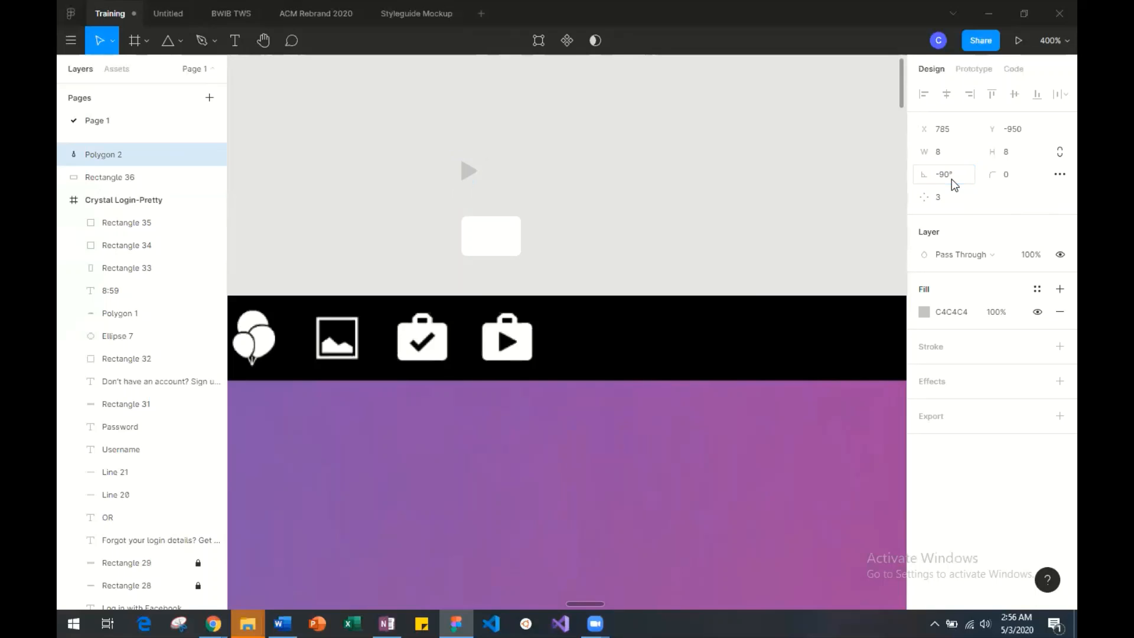
Centre the small triangle on the white rectangle and fill it with black (000000).
drag(468, 169, 492, 246)
click(924, 312)
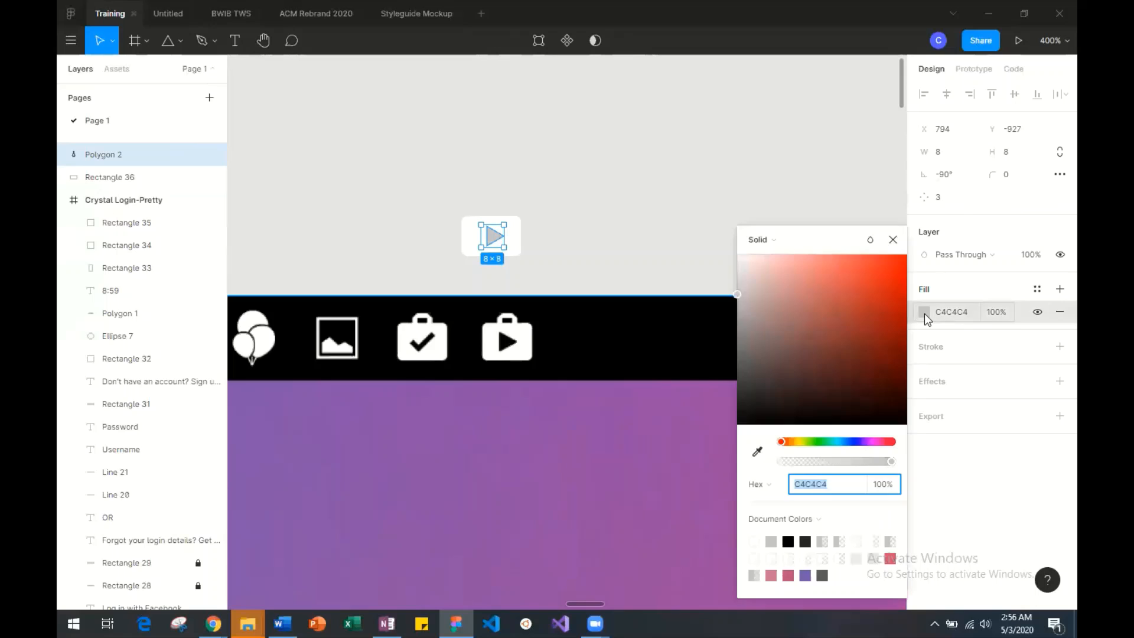
drag(742, 338, 738, 443)
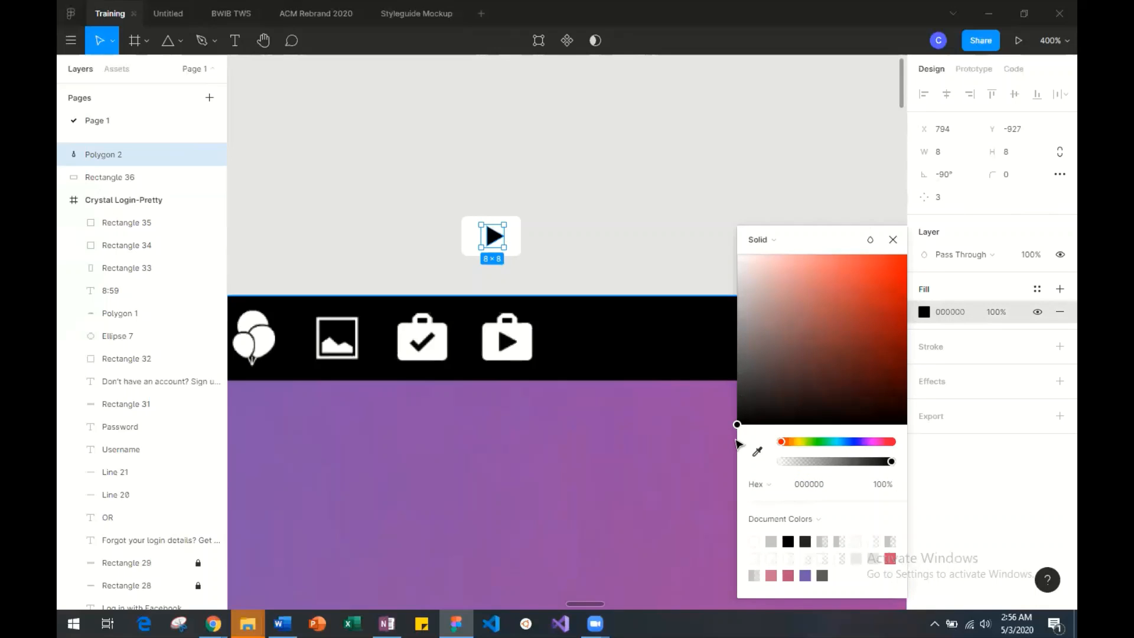
click(570, 239)
drag(495, 234, 491, 234)
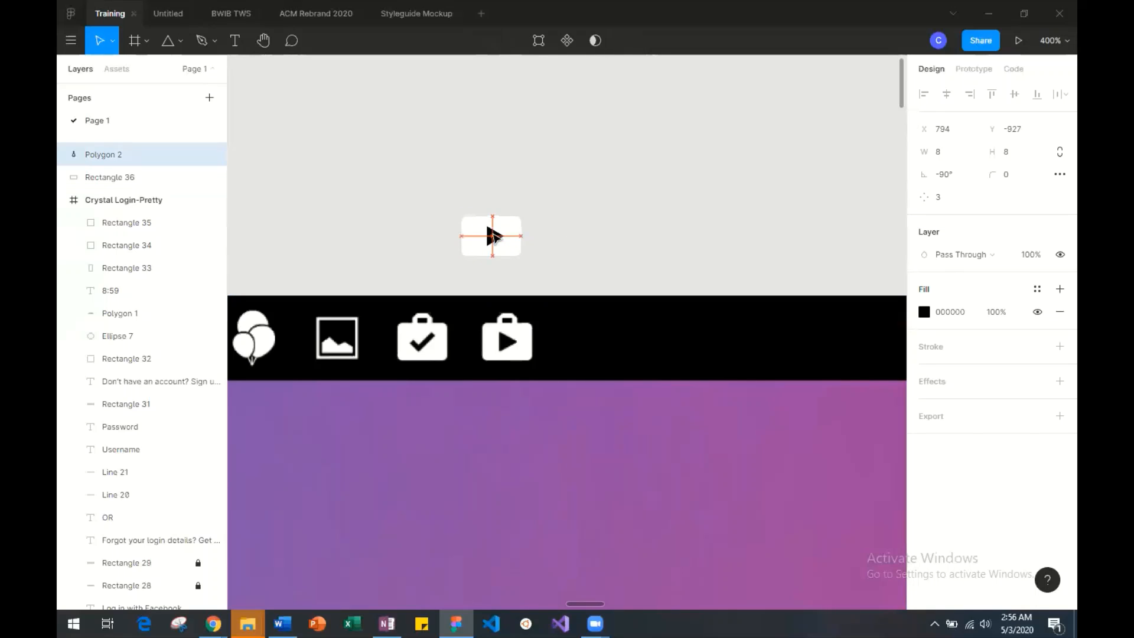
click(638, 277)
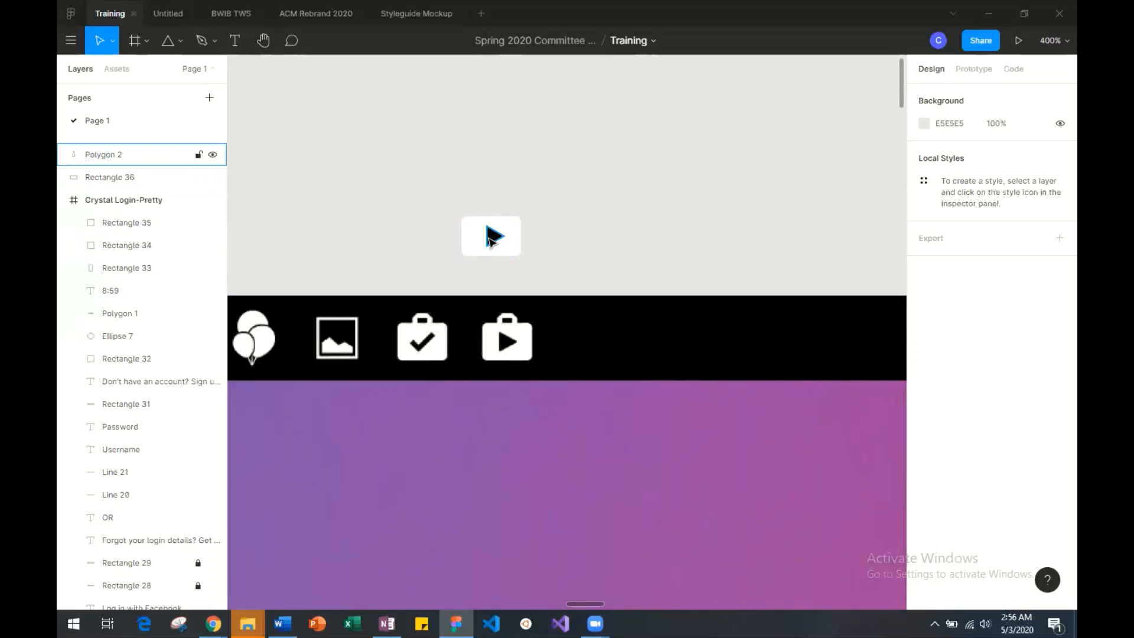
mouse_move(494, 235)
mouse_down()
mouse_move(478, 235)
mouse_move(504, 237)
mouse_up()
Set both the height and the width of the white rectangle behind the triangle to 15.
click(514, 242)
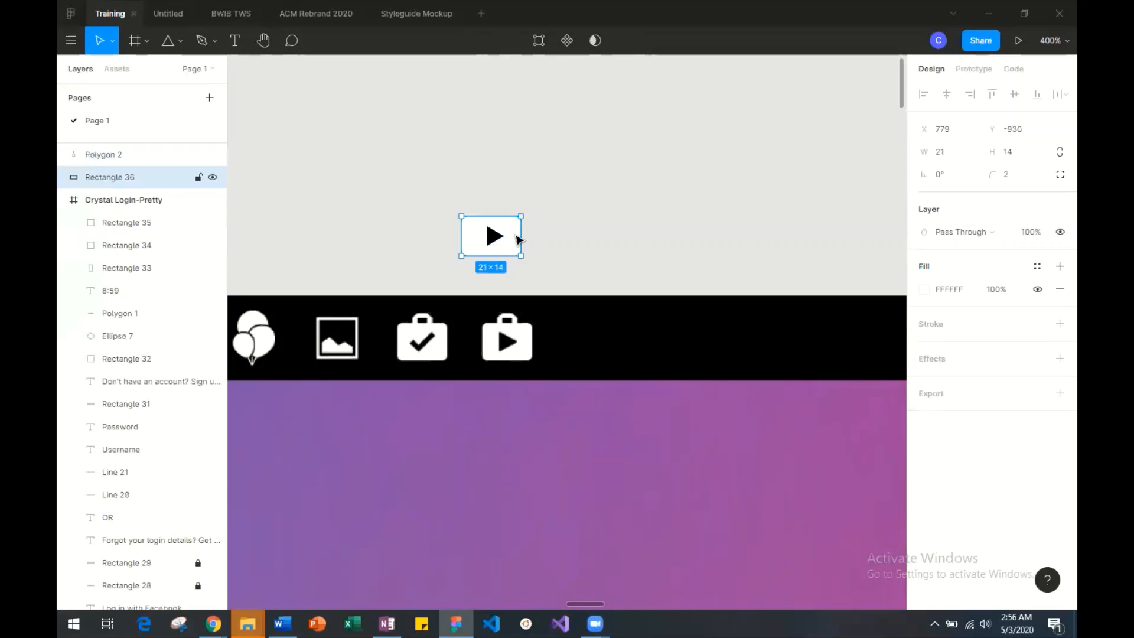
click(1005, 150)
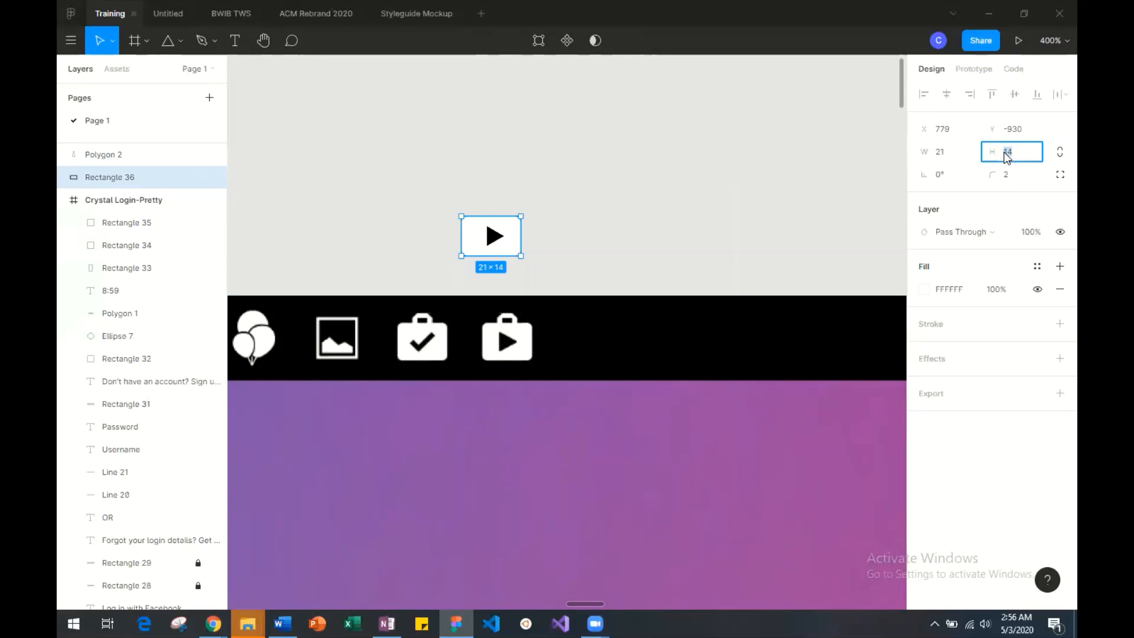
text(15)
key(Return)
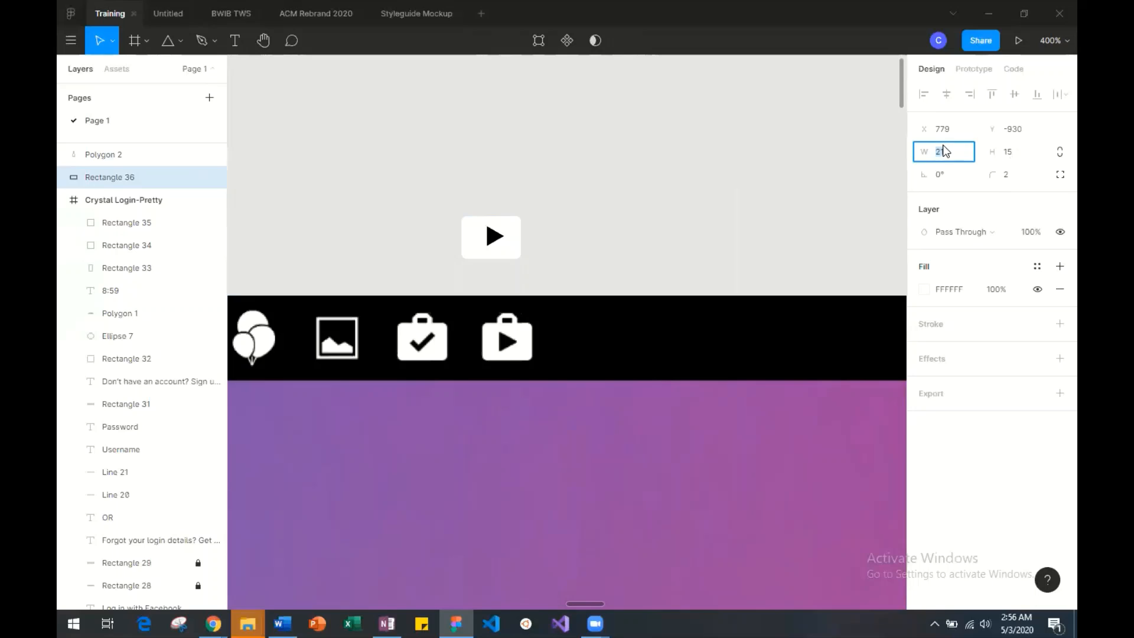
click(944, 147)
text(15)
key(Return)
Lock the white rectangle's proportions, try a width of 20, and undo that resize.
click(1060, 152)
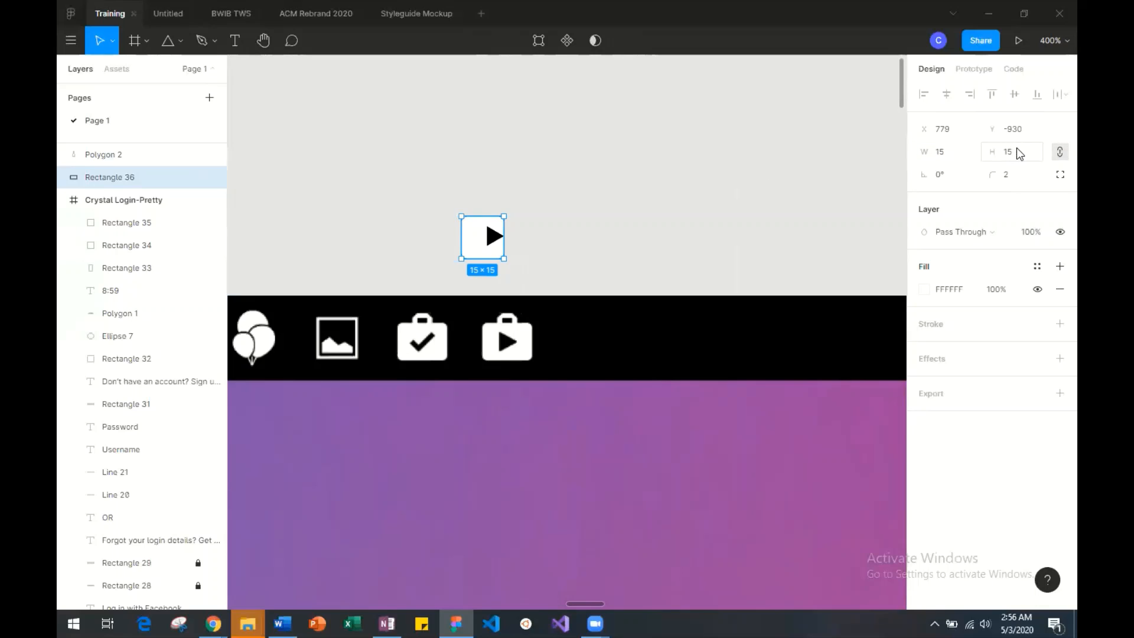
click(951, 153)
text(20)
key(Return)
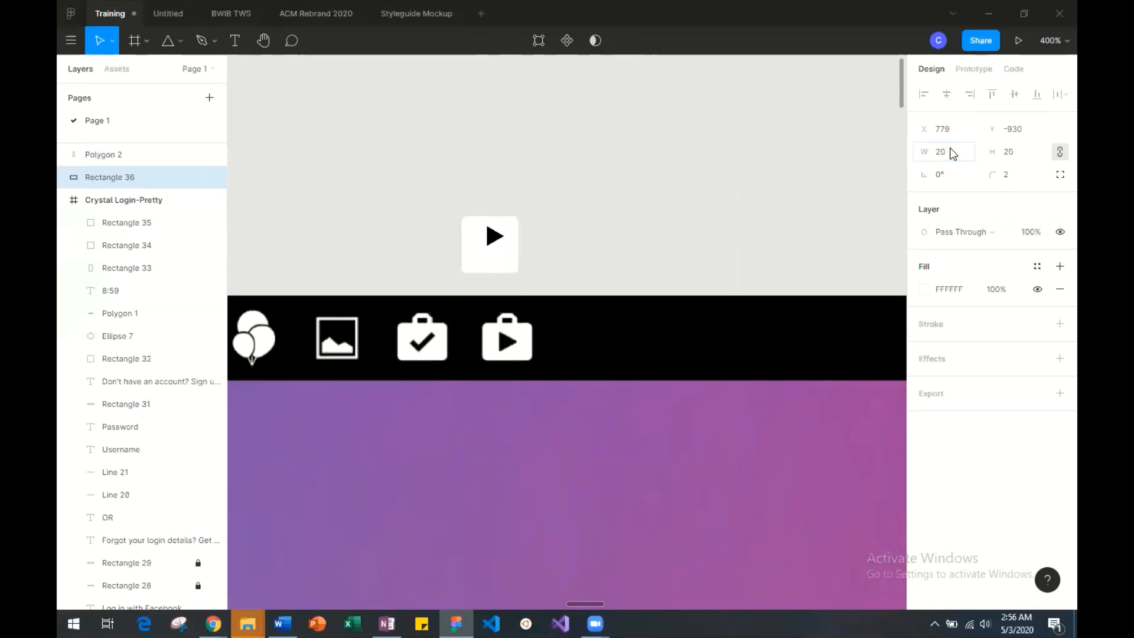
key(ctrl+z)
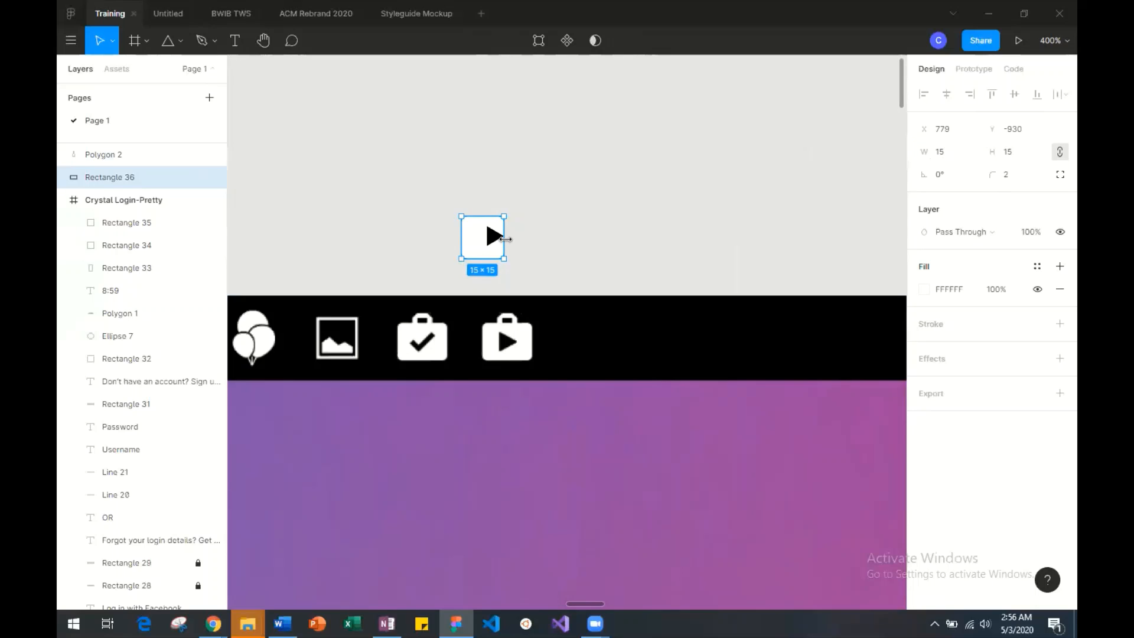
Resize the white rectangle to about 19 × 13 and shift the black triangle back towards its centre.
drag(502, 256, 515, 252)
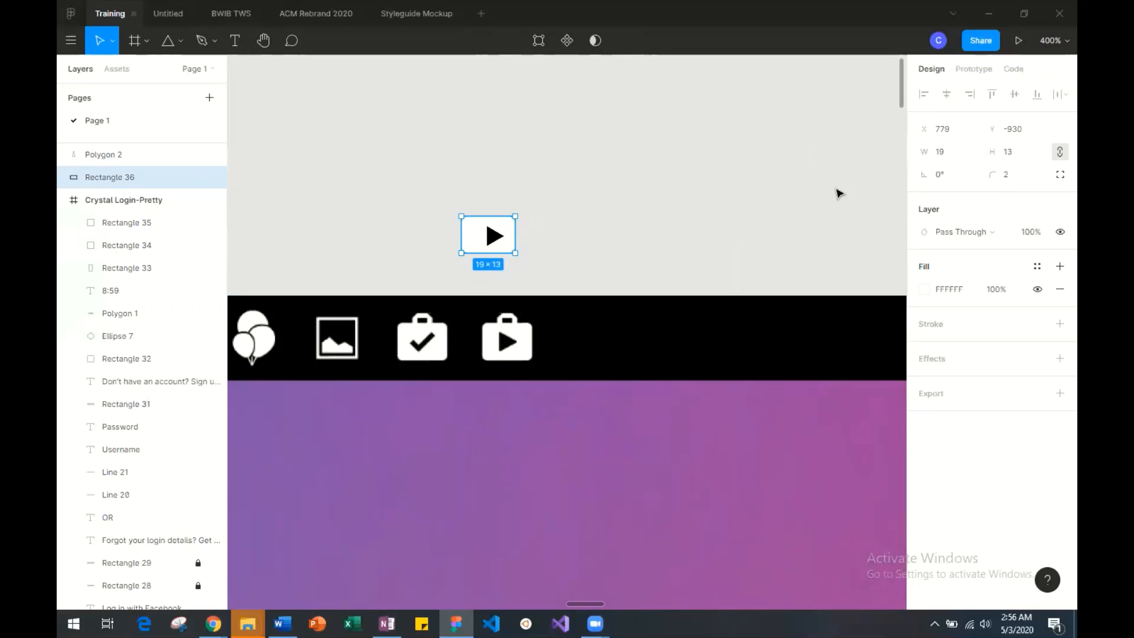
click(649, 217)
click(494, 237)
drag(493, 237, 488, 238)
click(643, 270)
click(670, 297)
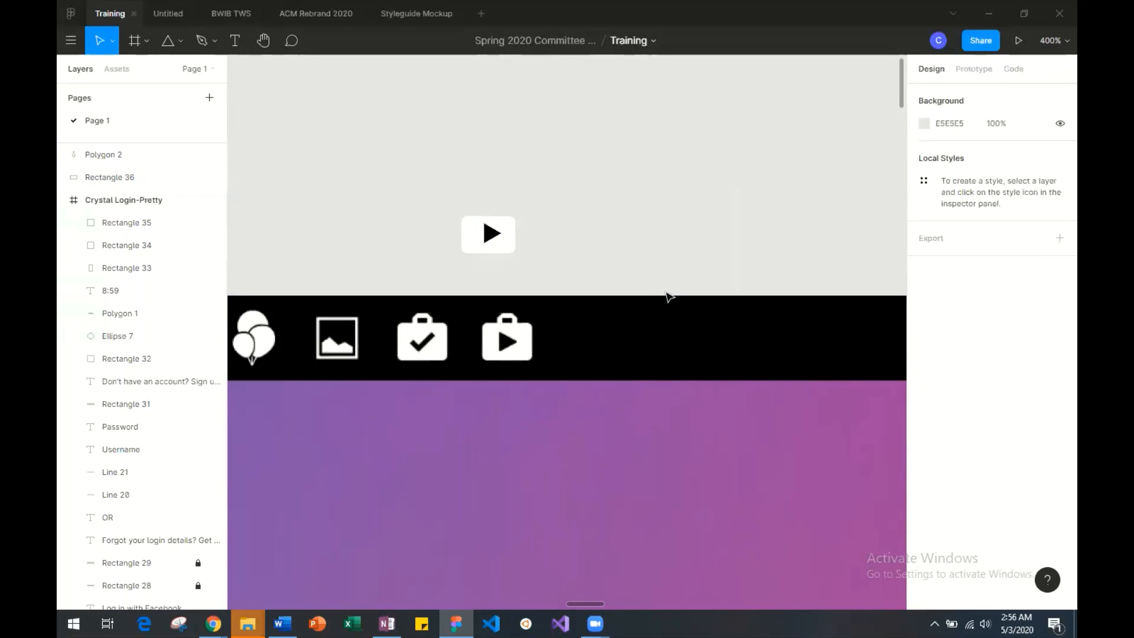
Narrow the white rectangle to about 17 × 13 and reposition the play icon above the checkmark bag.
drag(514, 233, 441, 219)
key(ctrl+z)
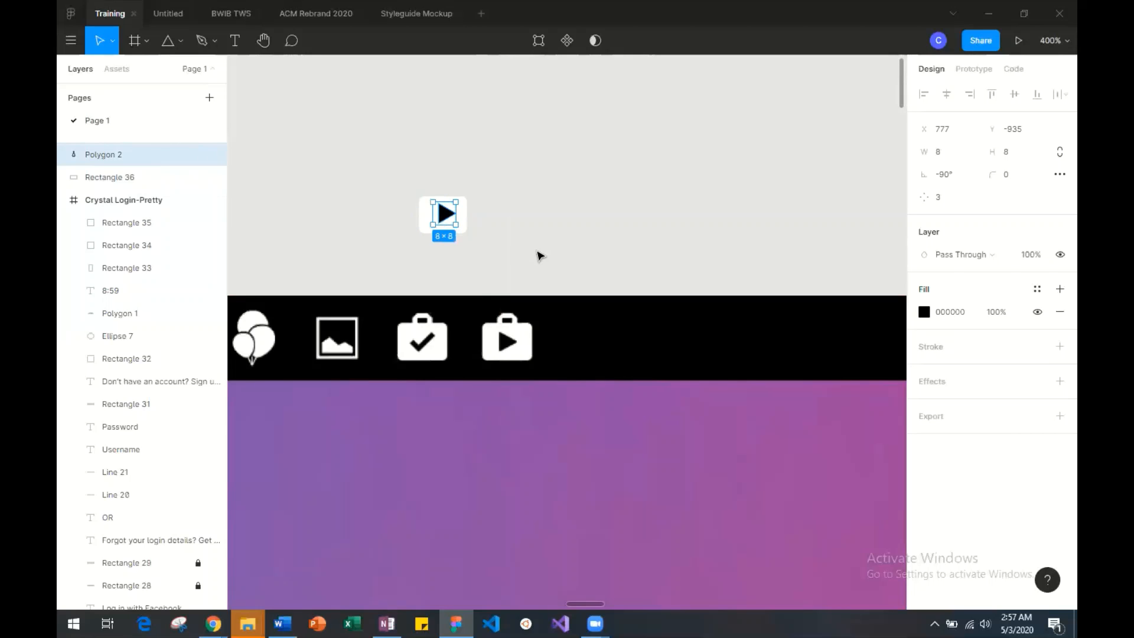
click(523, 243)
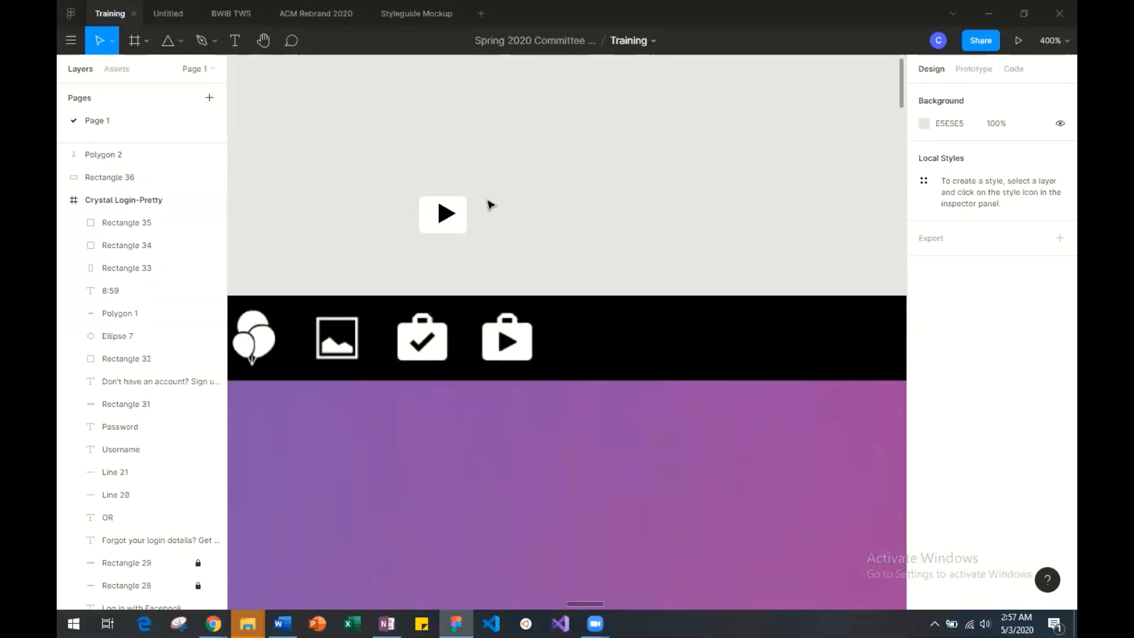
Fine-tune the black triangle's position so it sits centred inside the white rounded rectangle.
scroll(489, 205, up, 5)
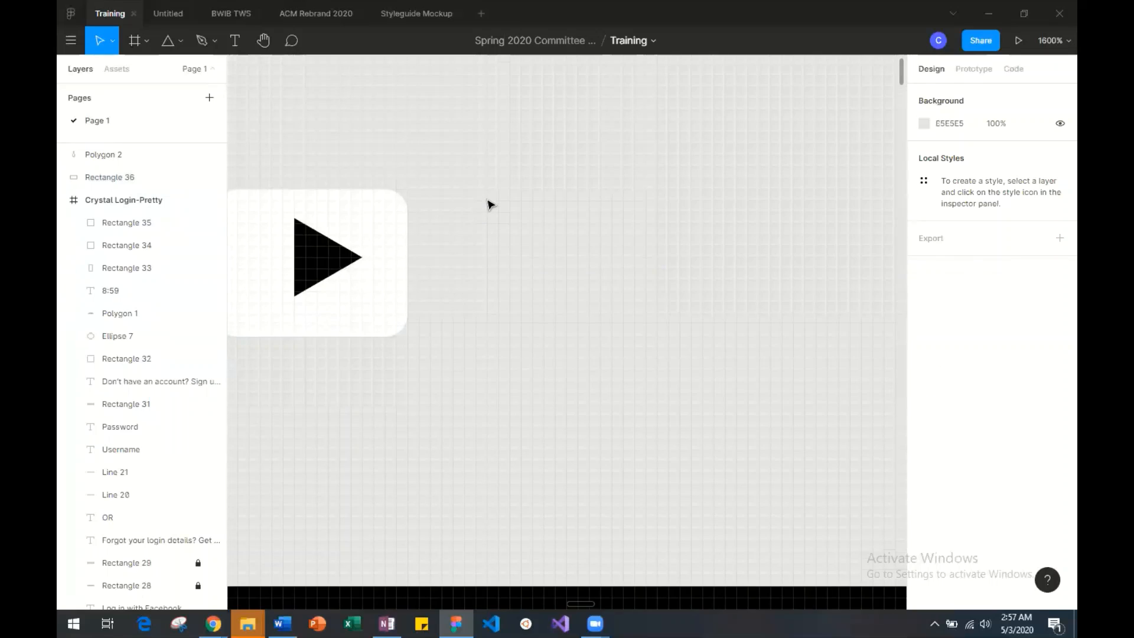
scroll(489, 205, left, 2)
drag(460, 253, 459, 260)
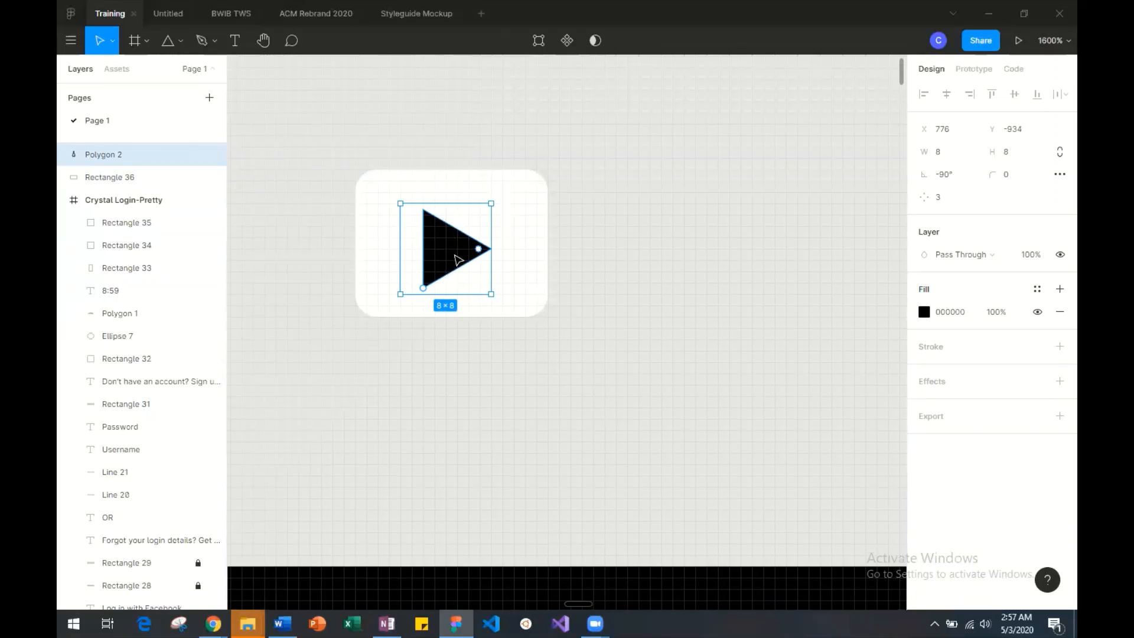
scroll(458, 261, down, 5)
scroll(458, 260, up, 3)
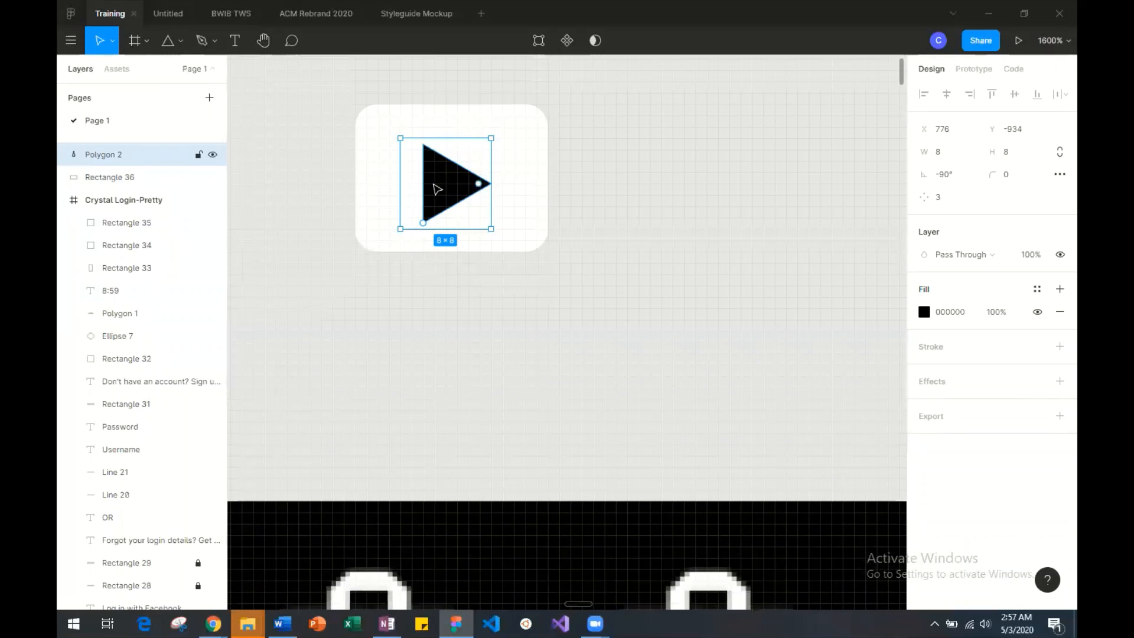
drag(444, 187, 445, 181)
click(463, 322)
Compare the icon with the reference bags, unlock the white rectangle's proportions and set its width to 18.
scroll(463, 322, down, 5)
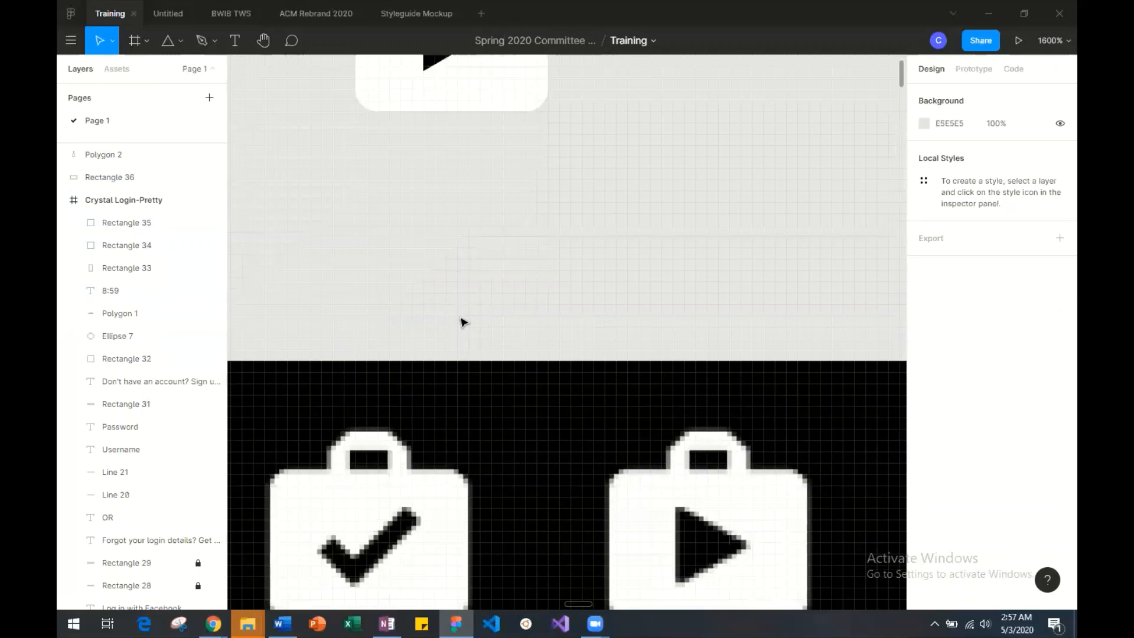
scroll(463, 322, up, 5)
click(479, 223)
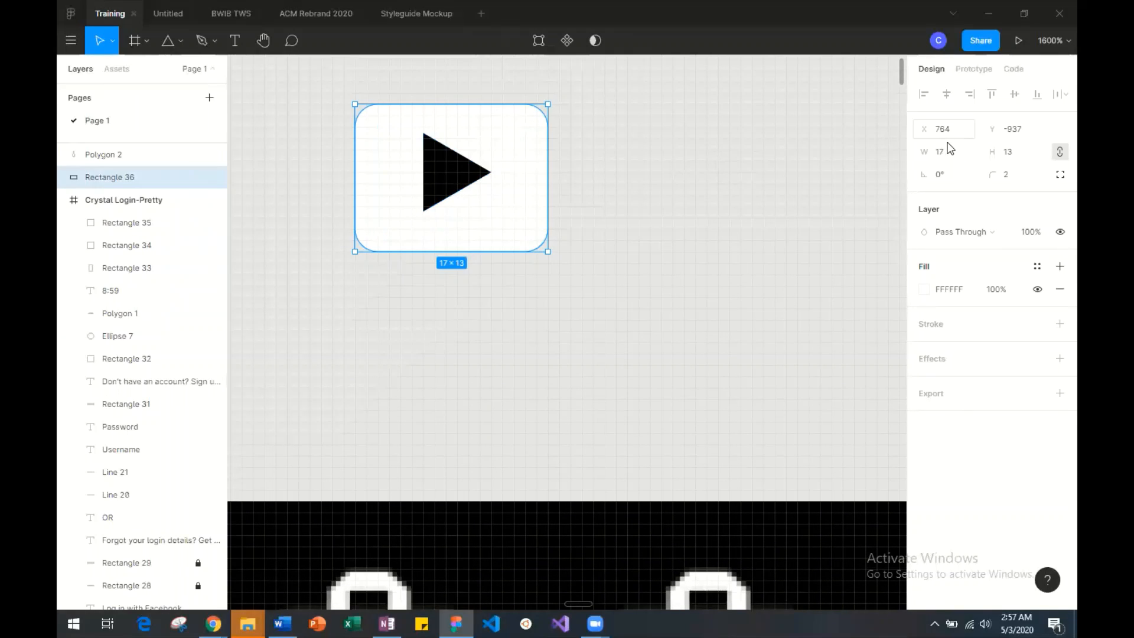
click(1060, 155)
click(949, 152)
text(8)
key(Return)
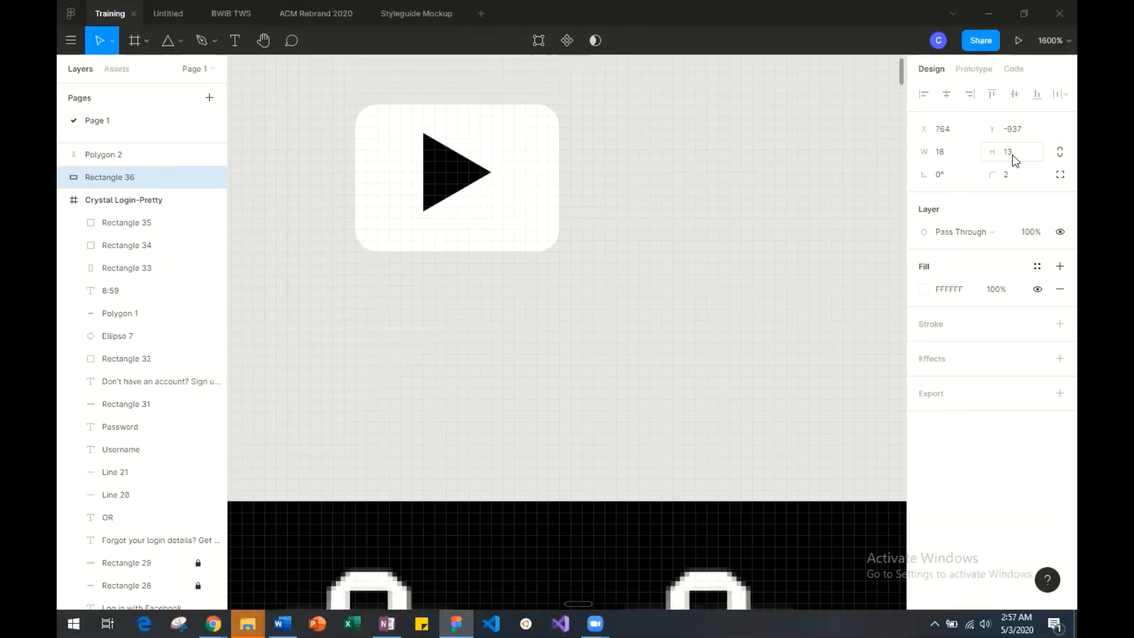
Set the white rectangle's height to 14 and shift the rectangle down by 1.
click(1012, 155)
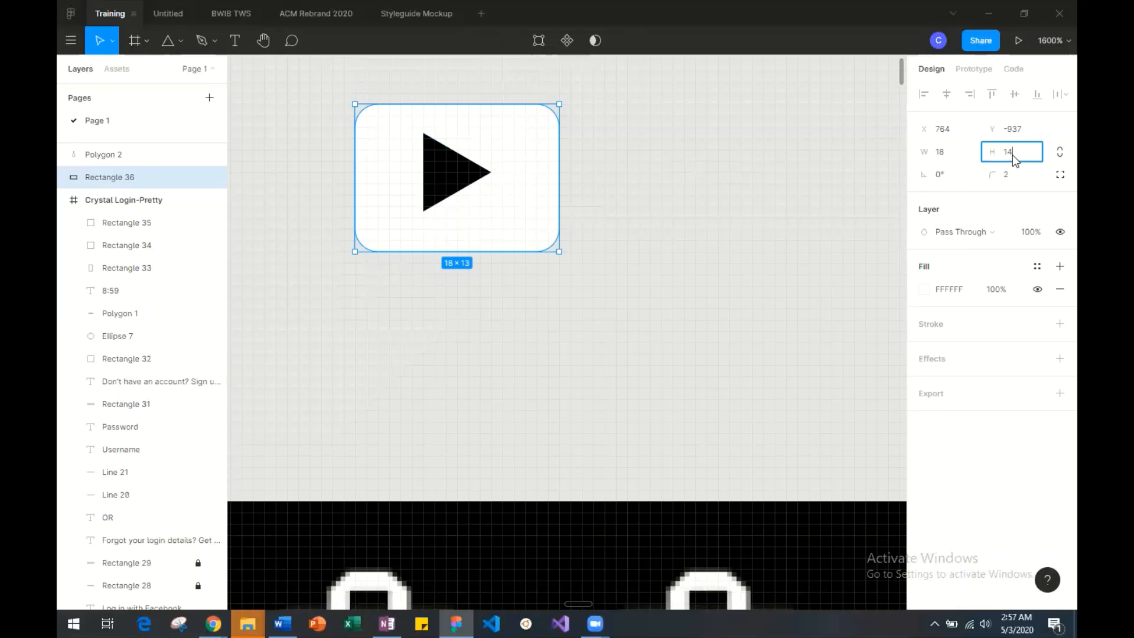
key(Return)
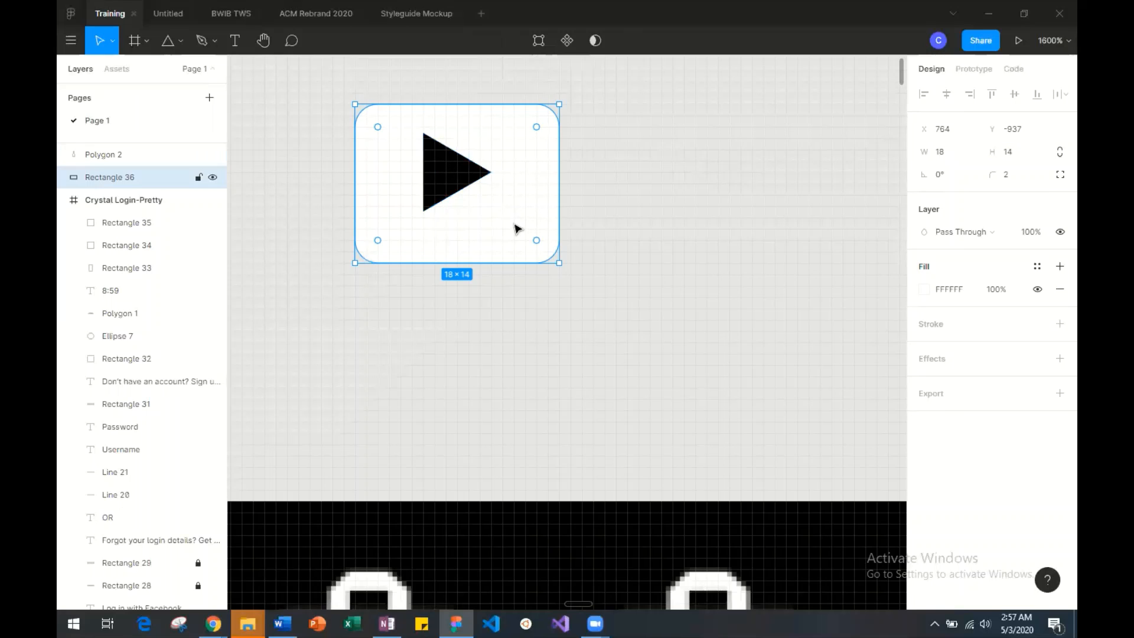
scroll(513, 225, down, 4)
scroll(513, 225, up, 3)
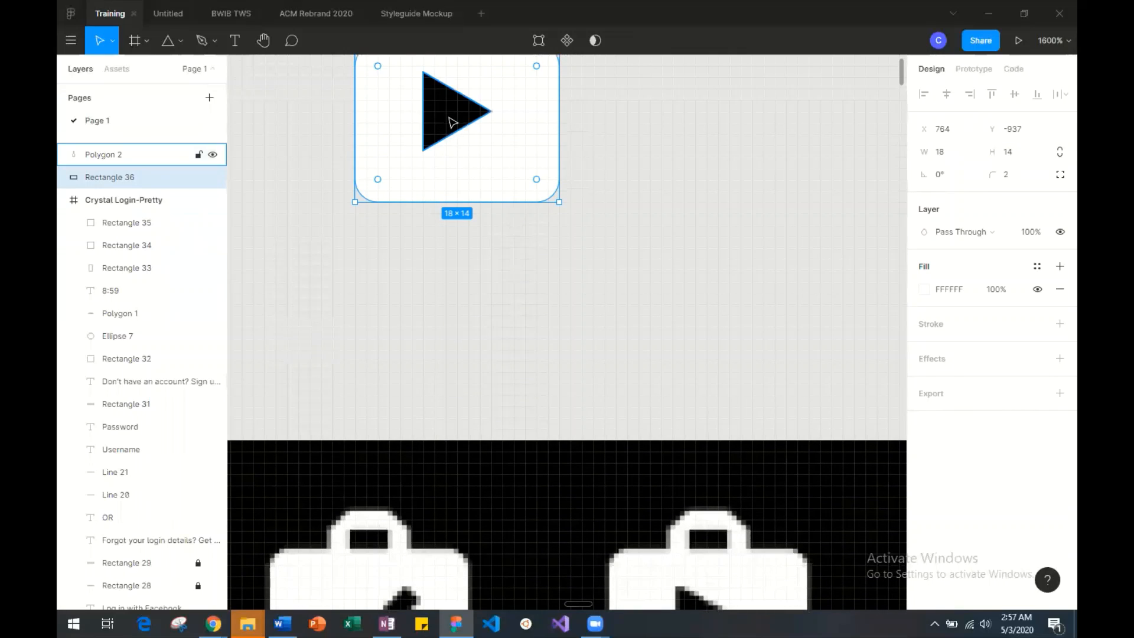
drag(451, 120, 451, 129)
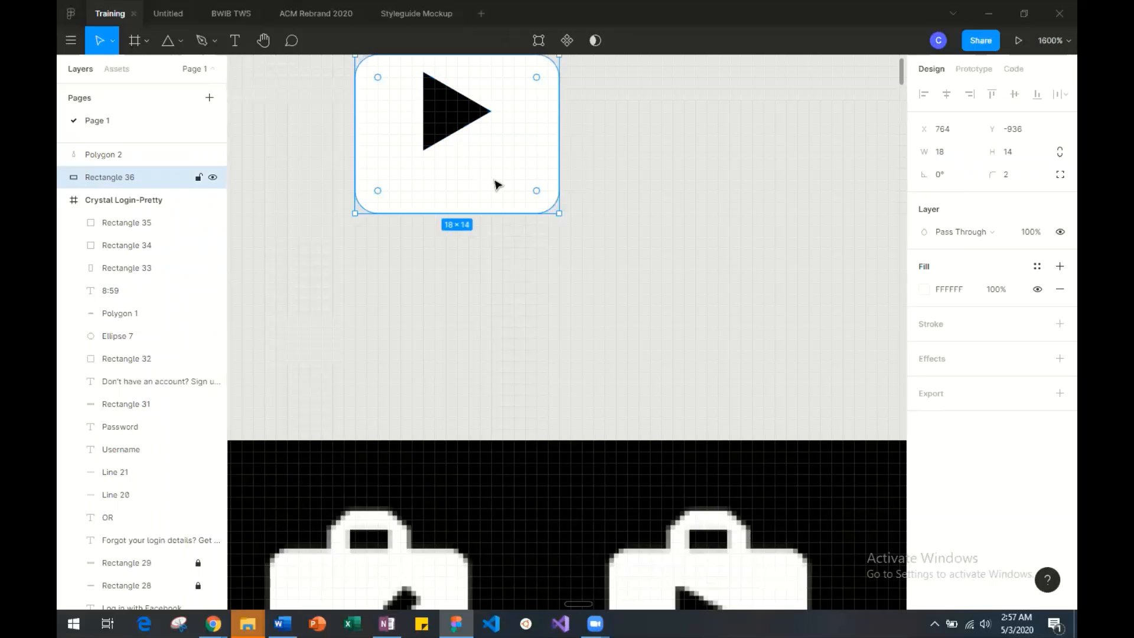
Move the white rectangle onto the reference play bag to compare their sizes.
drag(496, 185, 653, 426)
scroll(653, 423, down, 5)
drag(621, 134, 712, 378)
drag(745, 311, 727, 362)
Set the white rectangle's height to 12 and its width to 16.
click(1010, 154)
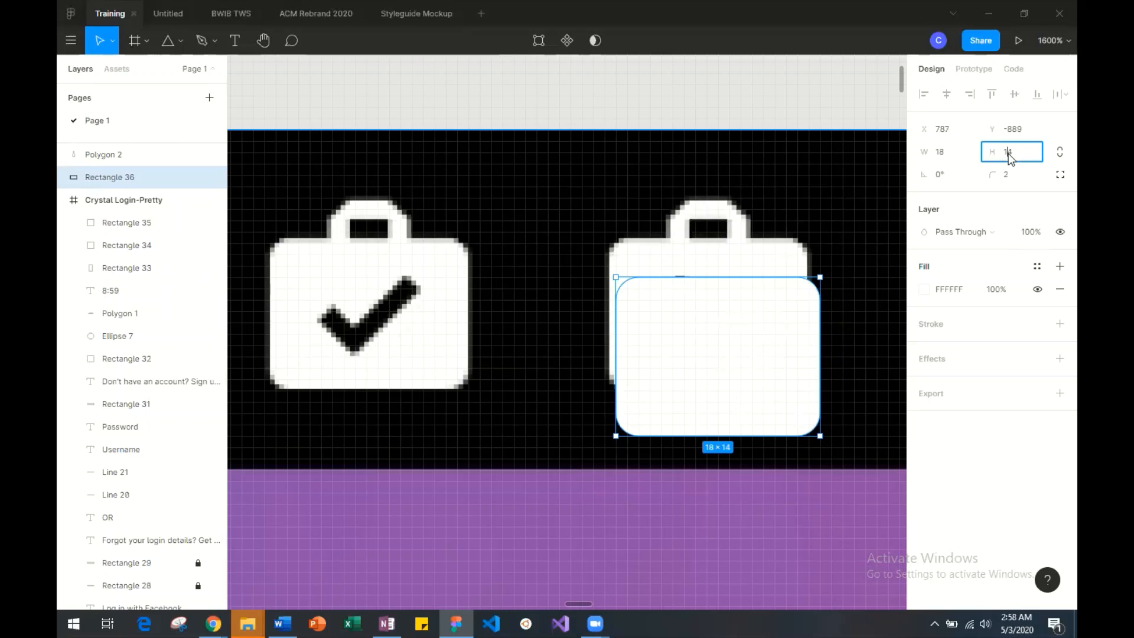
text(12)
key(Return)
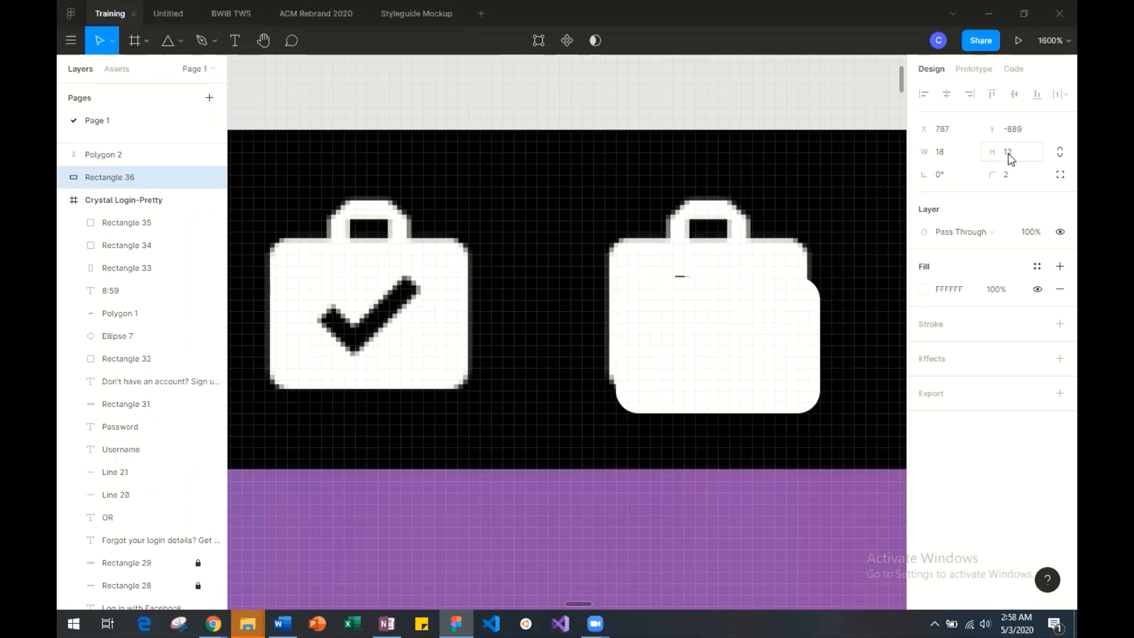
click(945, 160)
text(16)
key(Return)
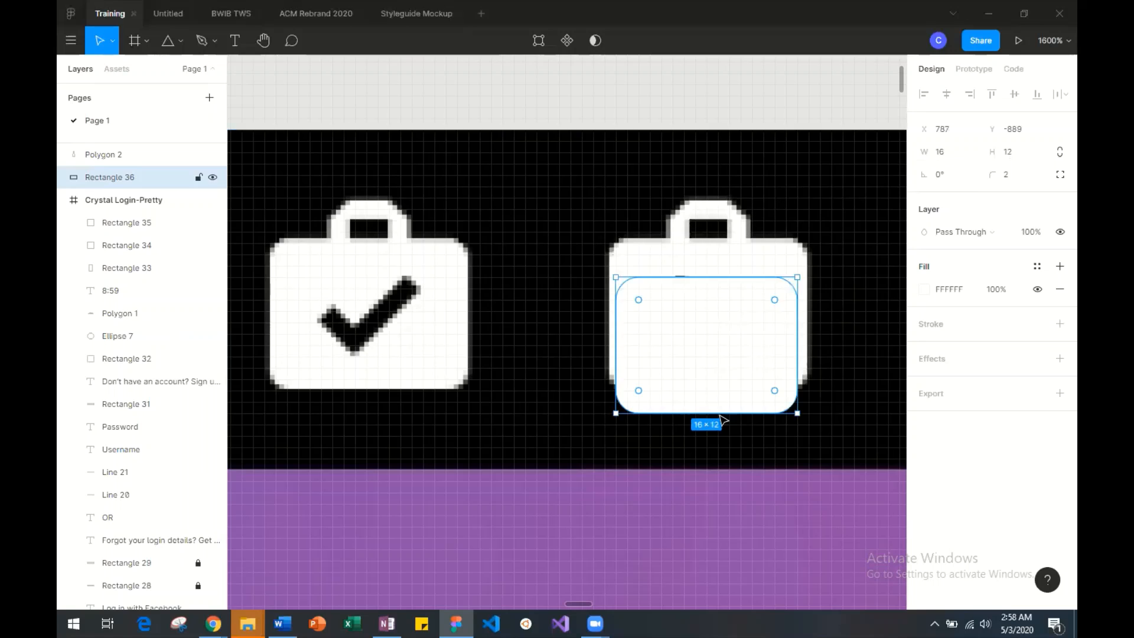
Try shortening the white rectangle to 16 × 10, undo that, and enlarge it to 18 × 14.
drag(712, 413, 709, 389)
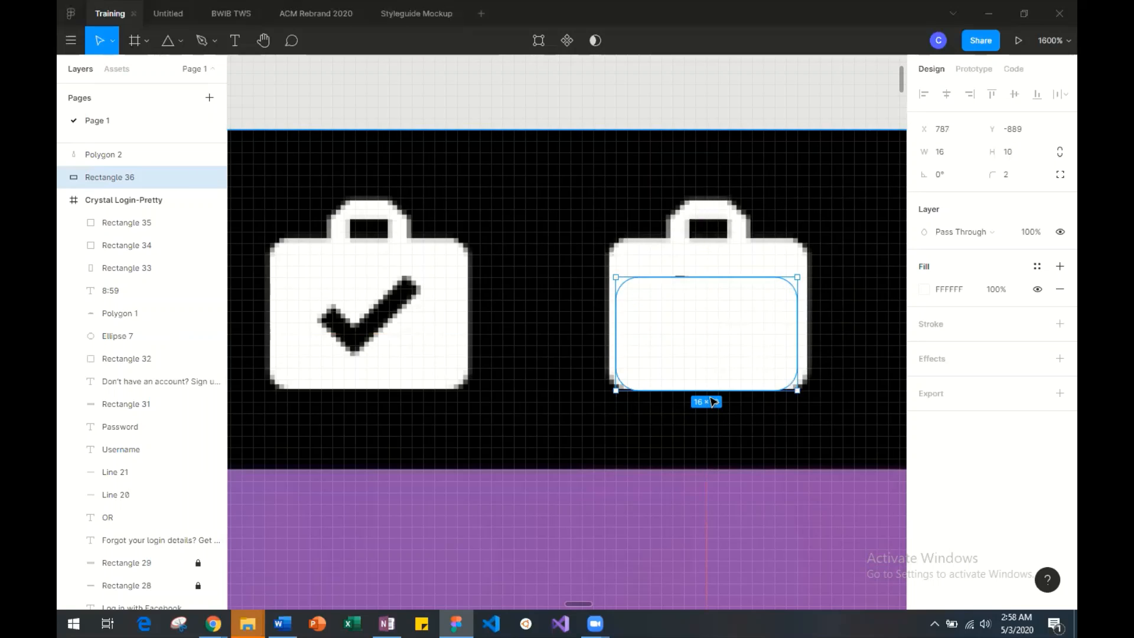
key(ctrl+z)
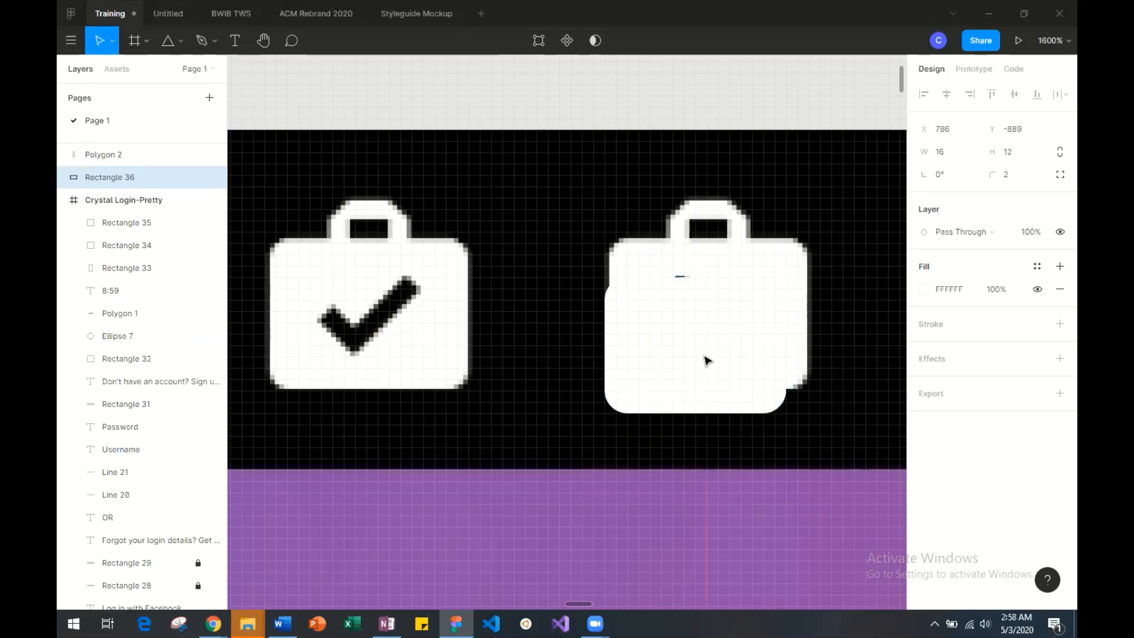
key(Right)
key(Left)
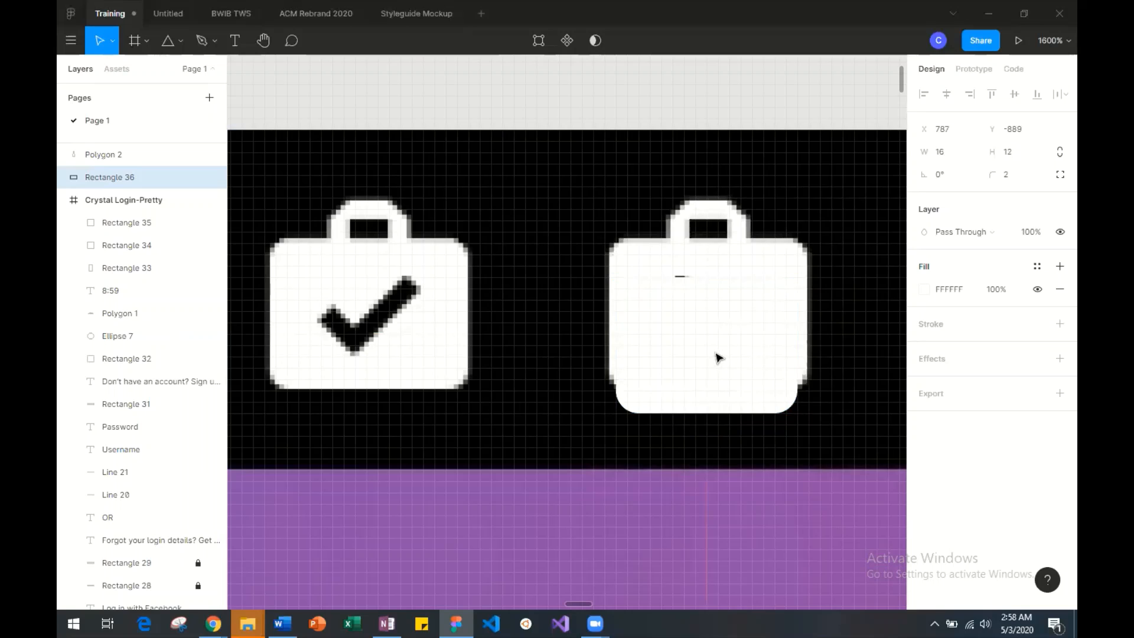
key(ctrl+Right)
key(ctrl+Right)
key(ctrl+Down)
key(ctrl+Down)
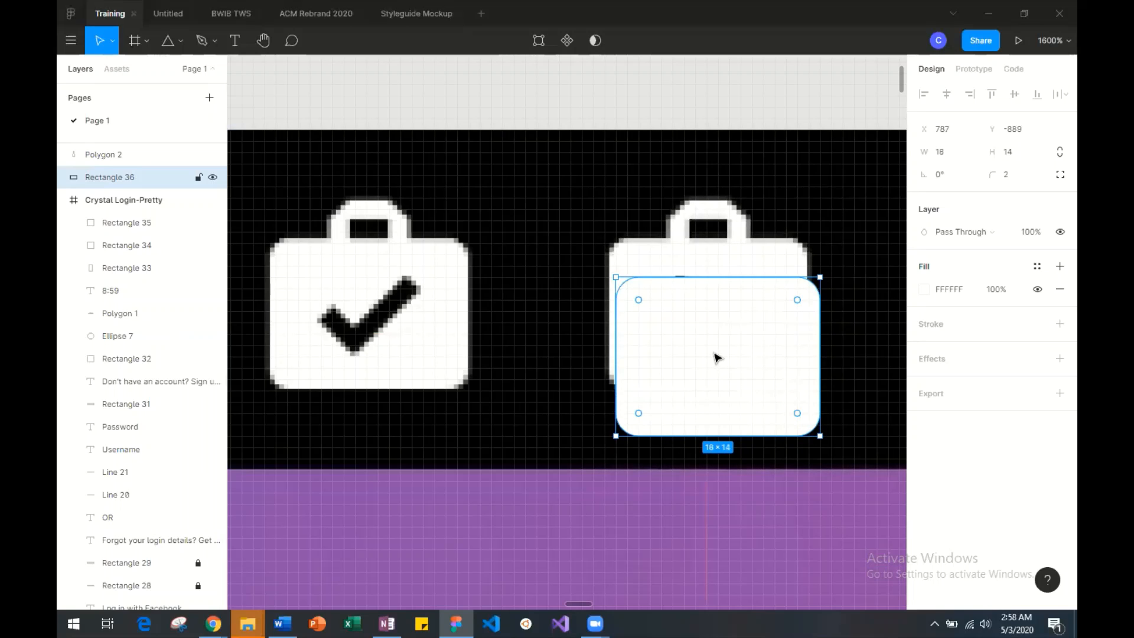
Align the white rectangle over the body of the reference play bag at X 786, Y -893.
key(Up)
key(Up)
key(Up)
key(Right)
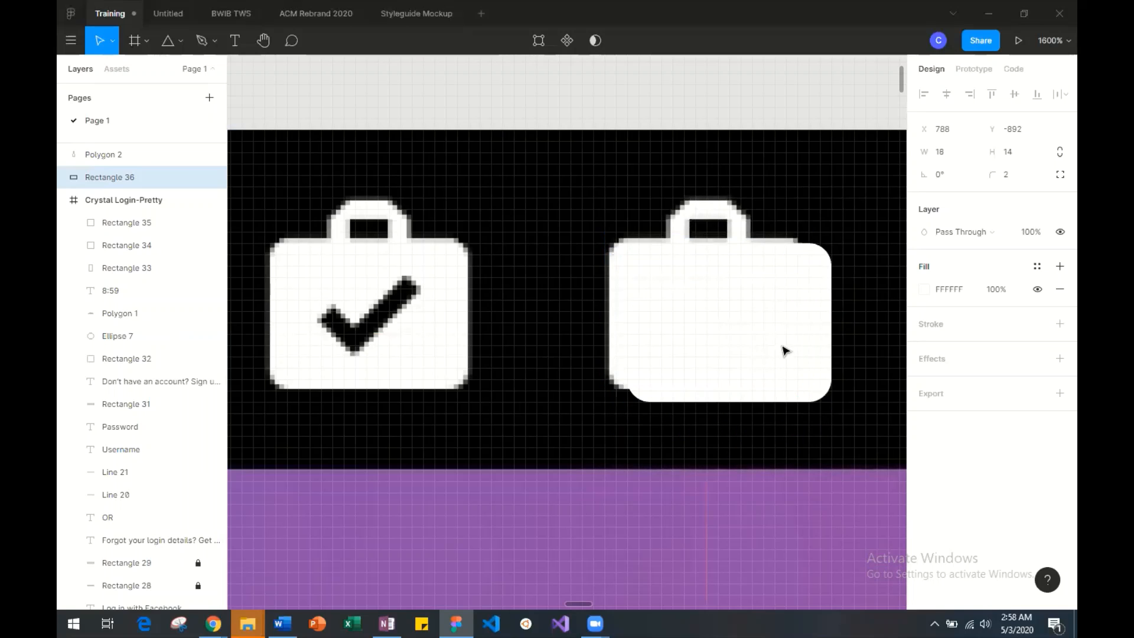
mouse_move(783, 351)
mouse_down()
mouse_move(638, 357)
mouse_move(778, 337)
mouse_move(770, 344)
mouse_up()
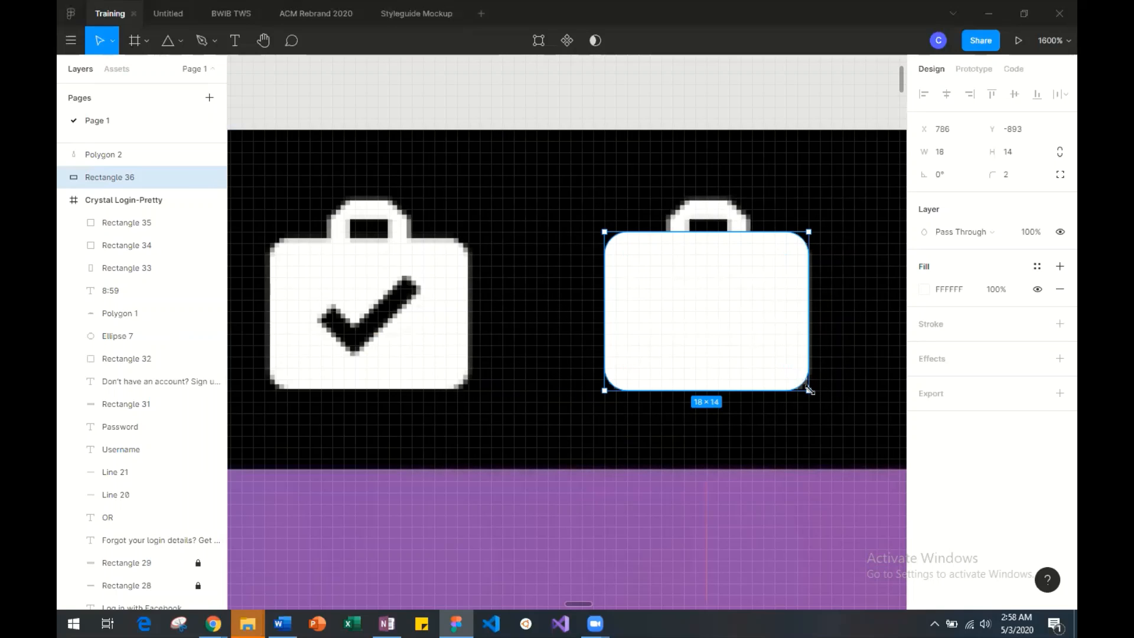
Nudge the reference screenshot image sideways until its play bag lines up beneath the white rectangle.
mouse_move(810, 390)
mouse_down()
mouse_move(795, 374)
mouse_move(804, 387)
mouse_up()
key(ctrl+v)
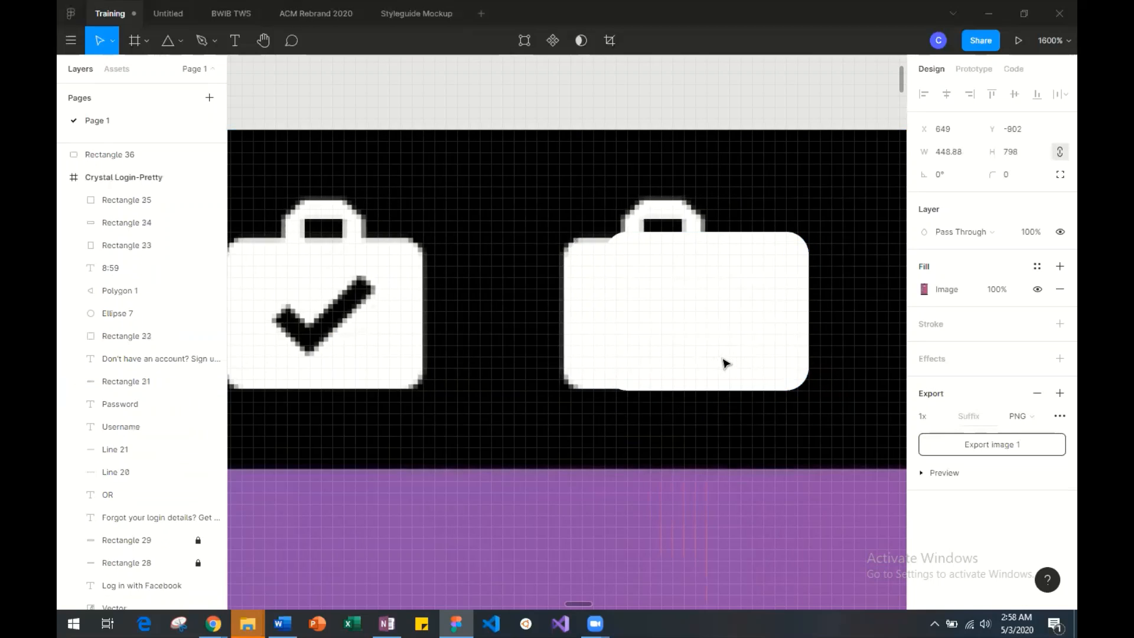
key(Right)
key(Down)
key(Down)
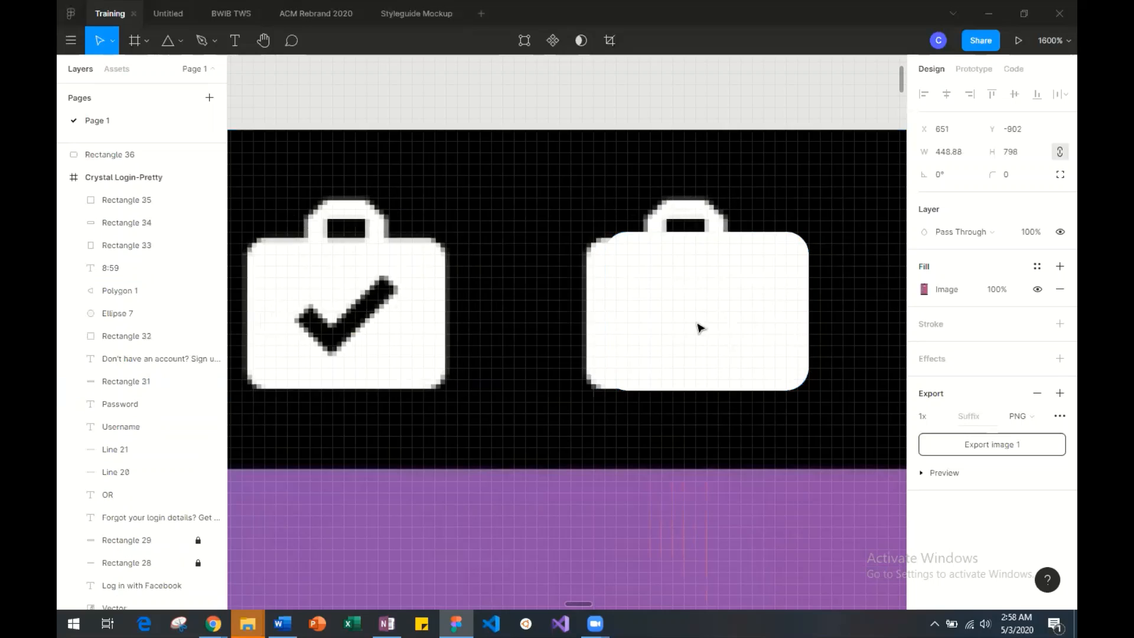
key(Right)
key(Right)
key(Right)
key(Up)
key(Up)
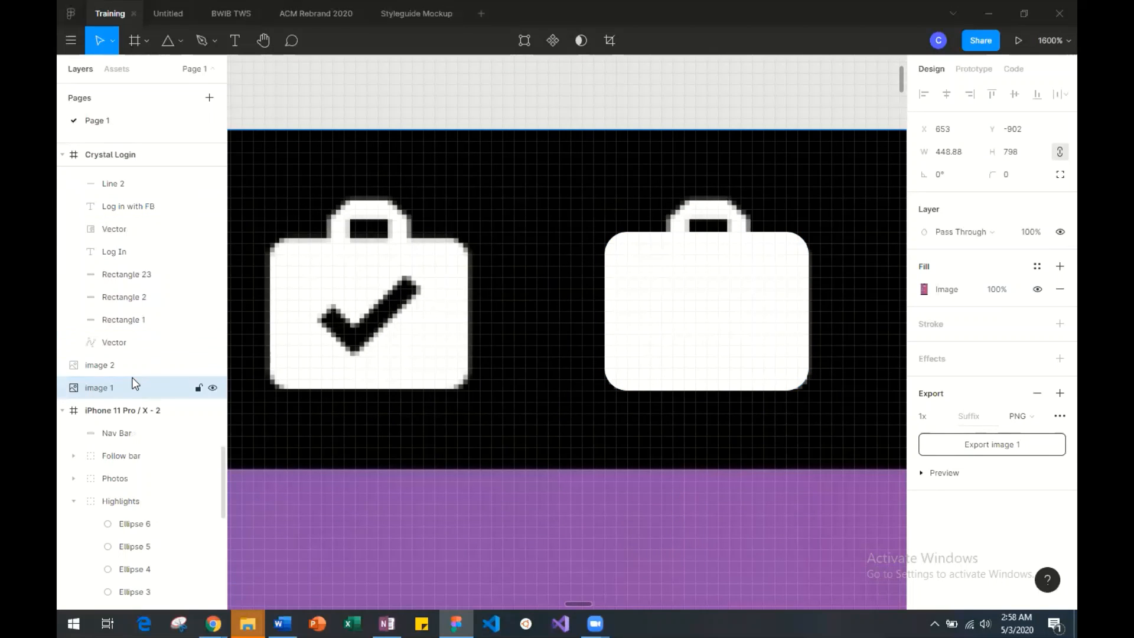
Select the Rectangle 36 layer and move the white rectangle onto the empty canvas above the reference bags.
scroll(133, 381, down, 7)
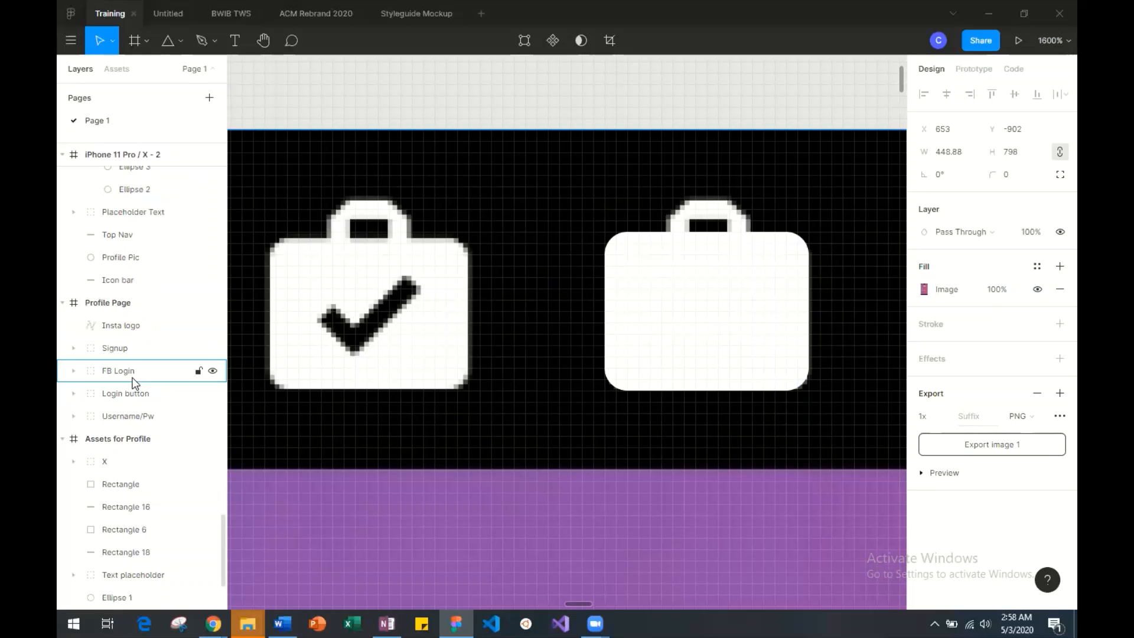
scroll(141, 348, up, 1)
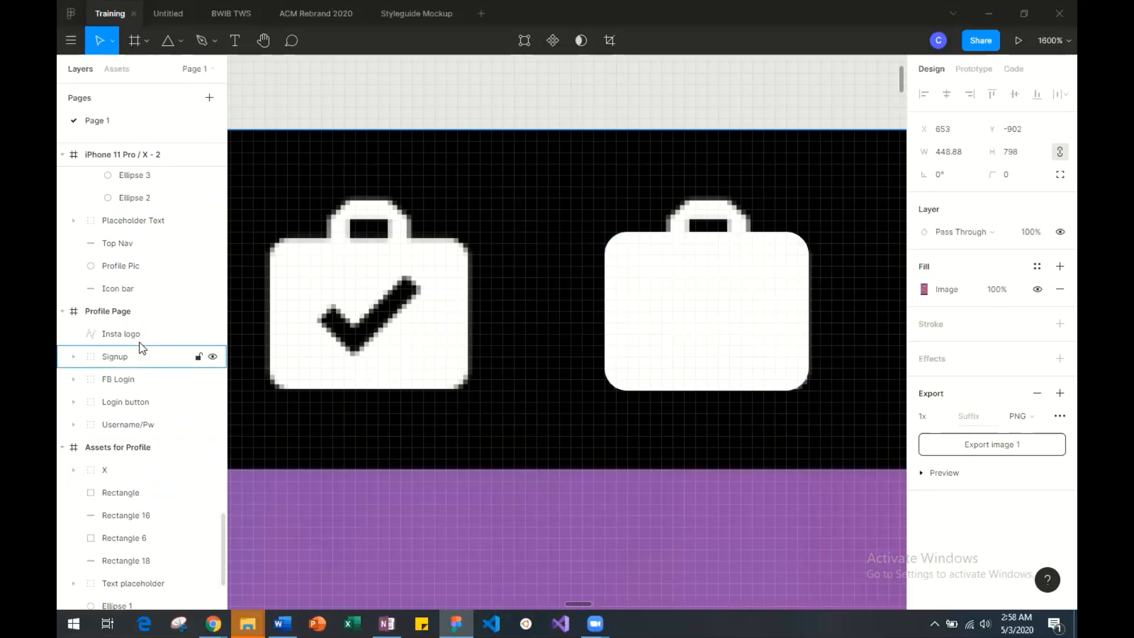
scroll(141, 349, up, 15)
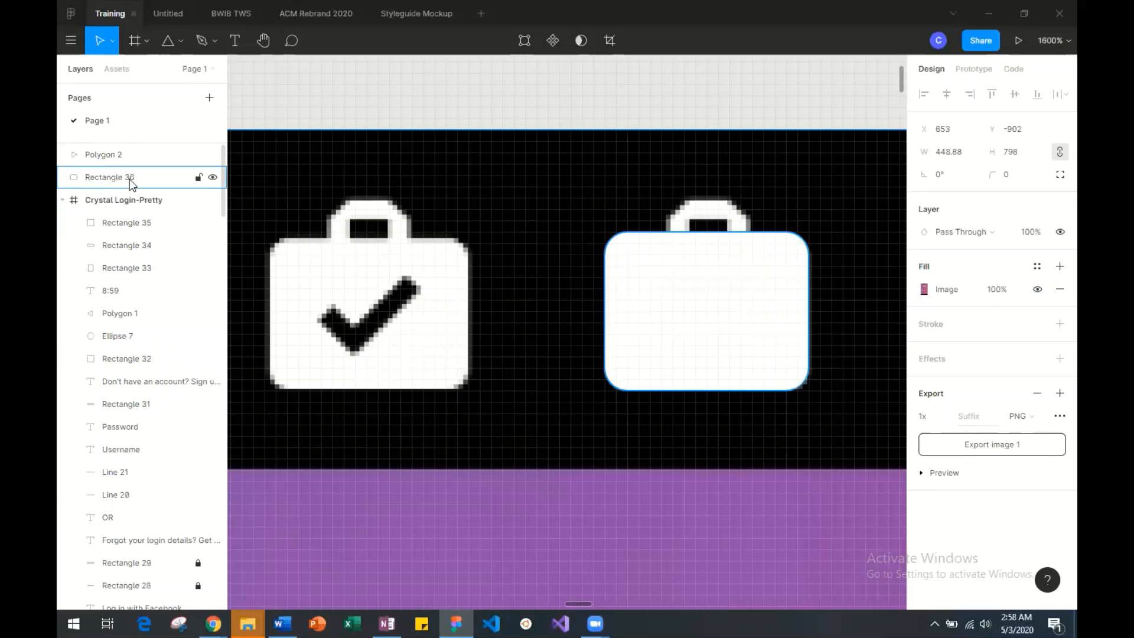
click(129, 180)
drag(688, 319, 516, 152)
scroll(518, 153, up, 5)
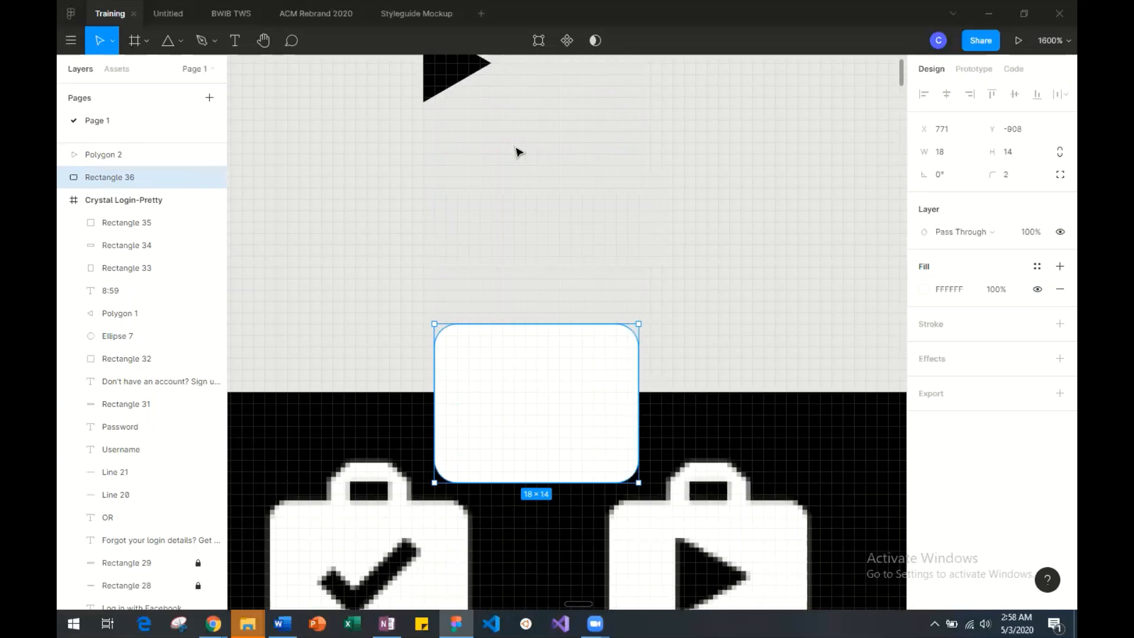
scroll(516, 152, up, 2)
drag(501, 477, 517, 279)
Move the black triangle onto the white rectangle and centre it there.
drag(431, 161, 533, 286)
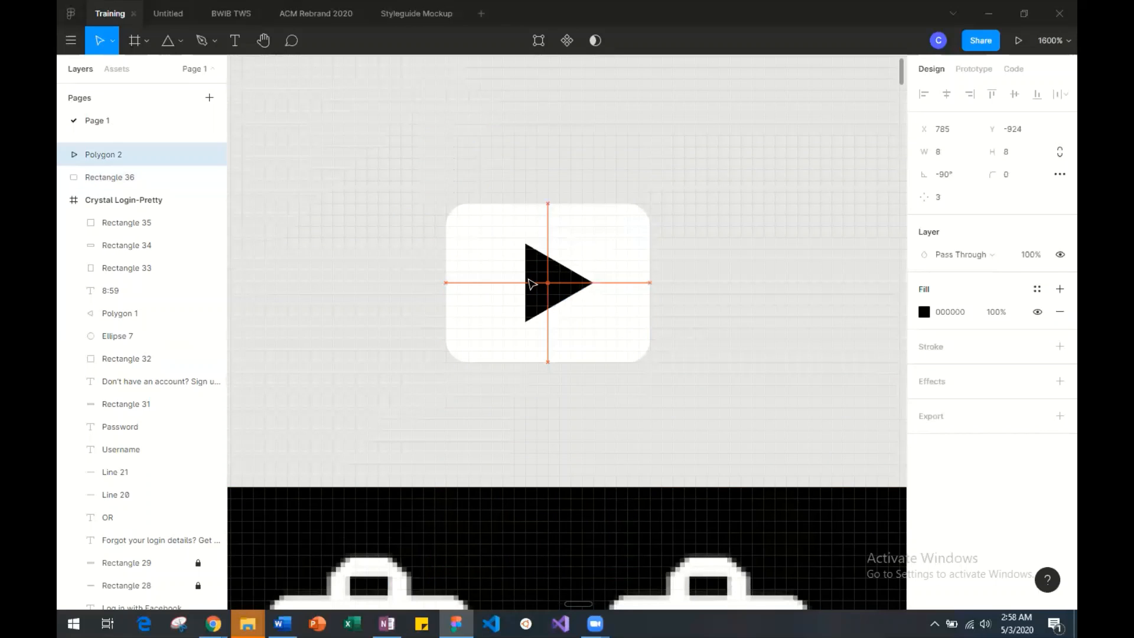
key(Left)
click(649, 289)
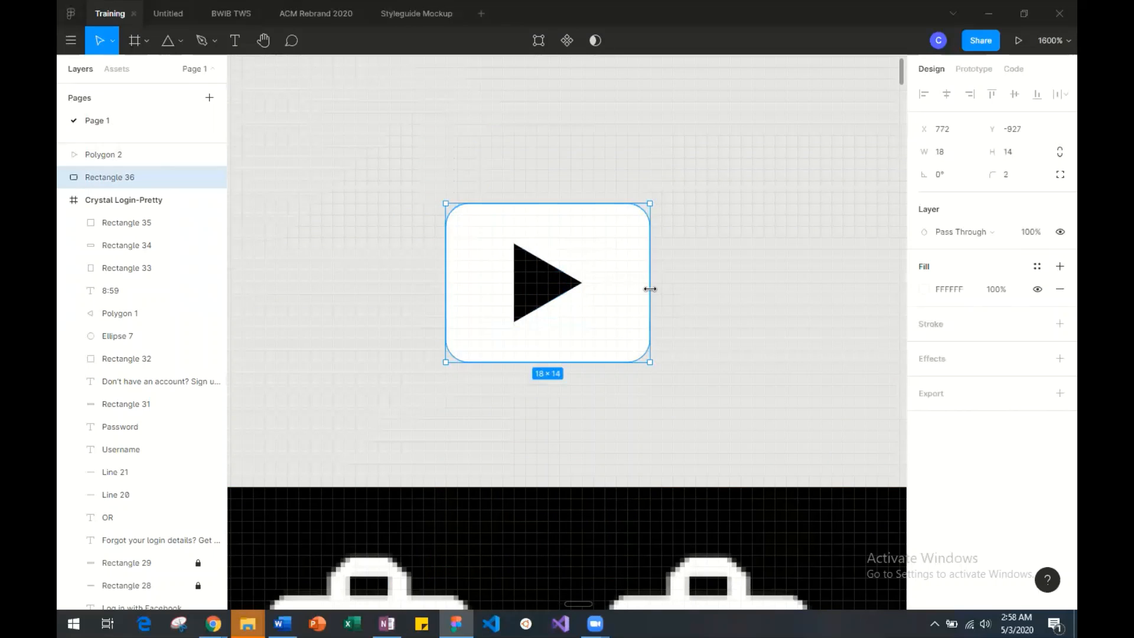
Compare the icon with the reference bags and move the white rectangle and triangle together closer above them.
click(764, 324)
scroll(765, 326, down, 2)
scroll(766, 327, down, 2)
scroll(765, 326, up, 10)
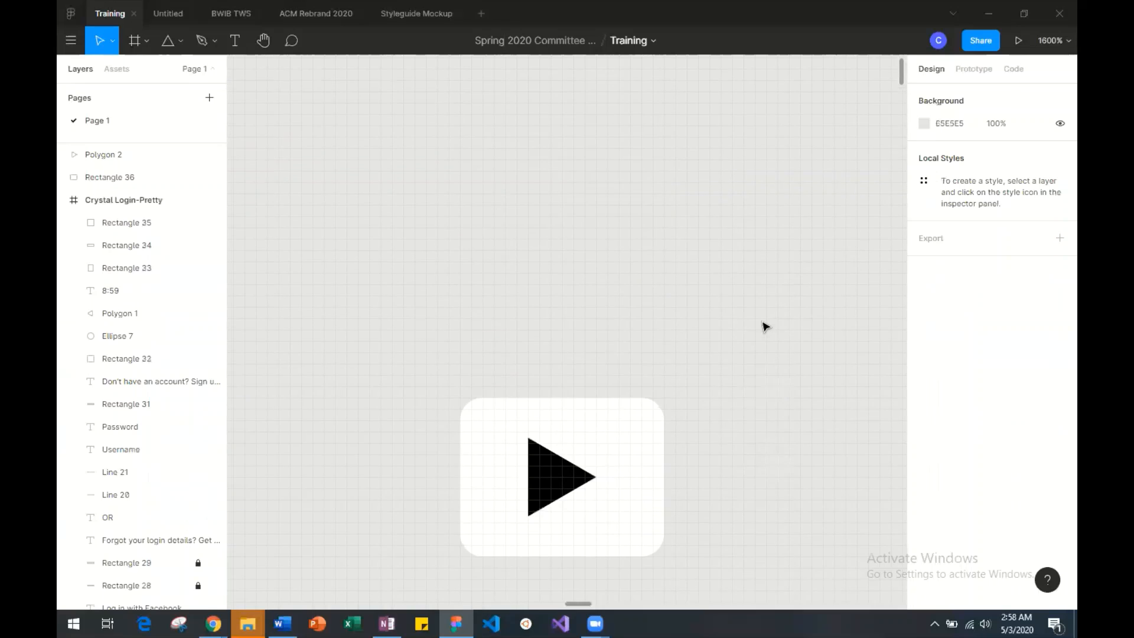
scroll(766, 326, down, 11)
scroll(766, 327, up, 5)
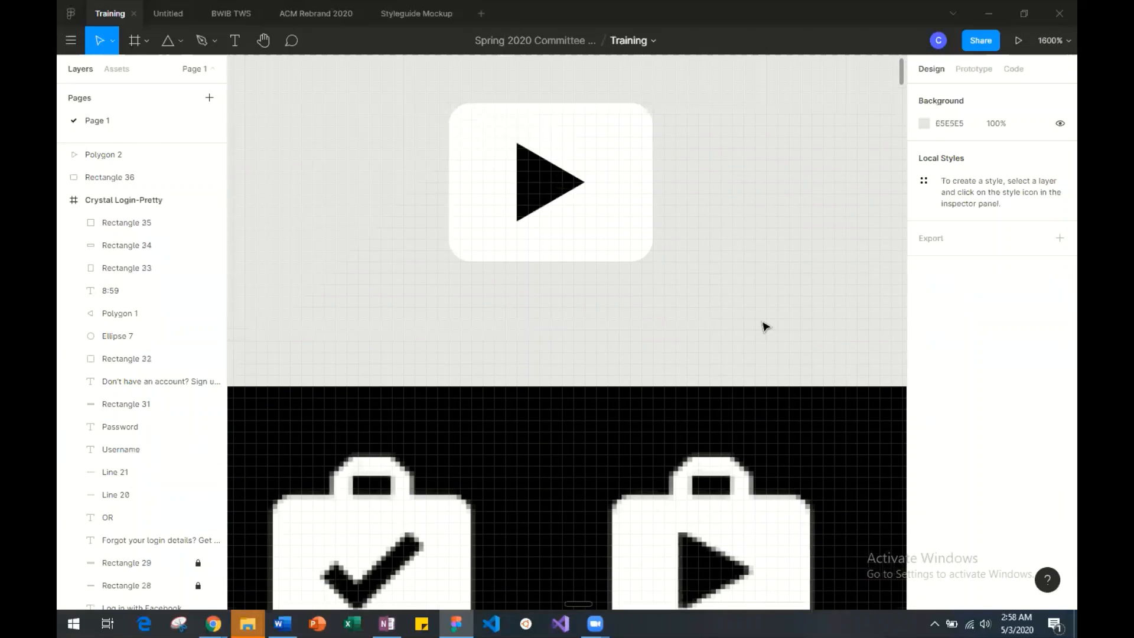
click(479, 109)
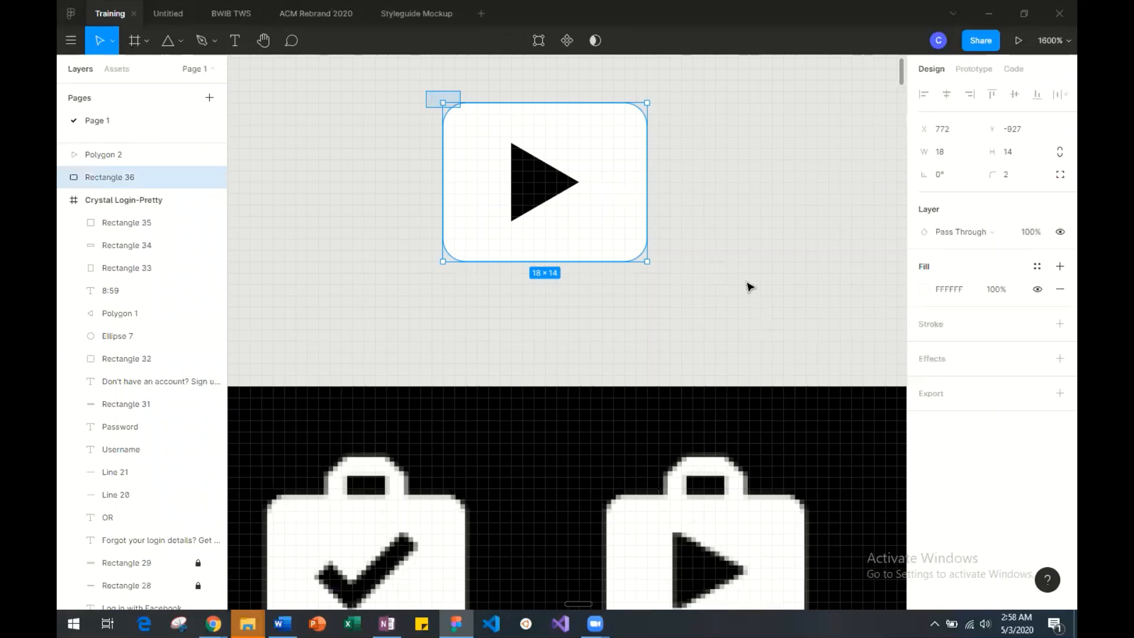
shift+click(578, 185)
drag(577, 185, 609, 267)
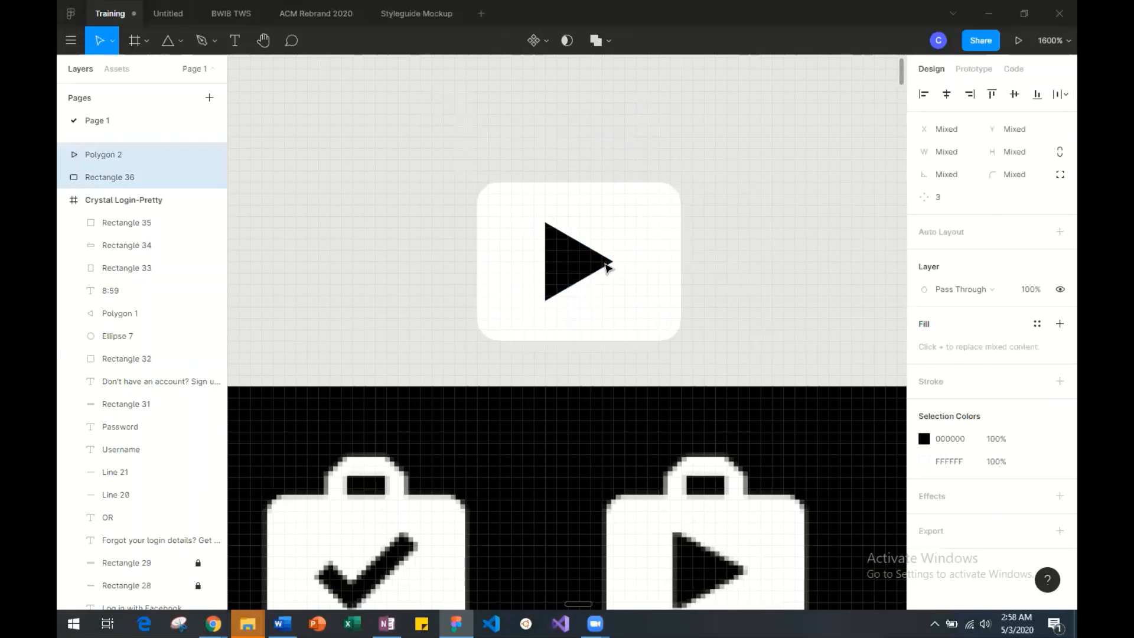
Draw a 6 × 2 rectangle and place it centred on the white rectangle's top edge.
click(181, 42)
click(182, 71)
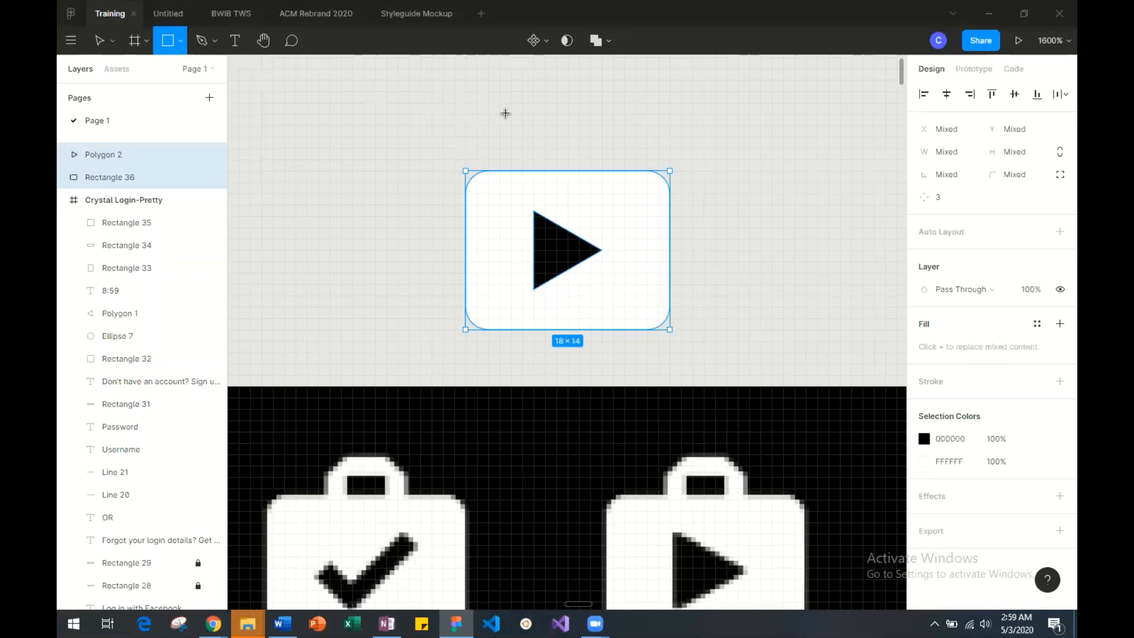
drag(509, 114, 580, 136)
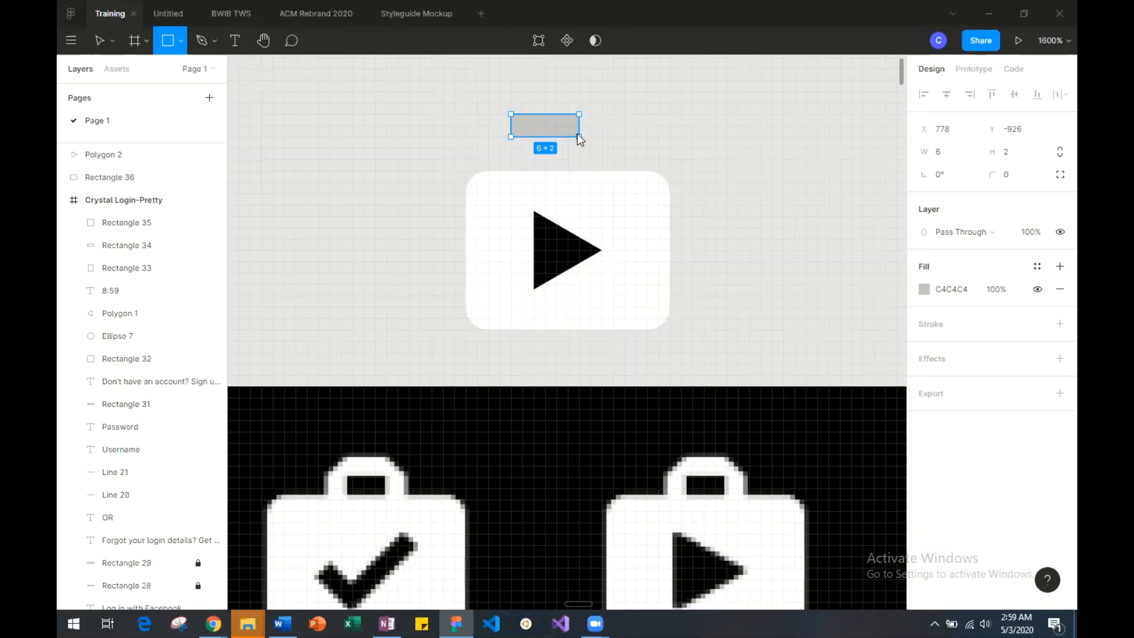
mouse_move(578, 134)
mouse_down()
mouse_move(589, 170)
mouse_move(568, 153)
mouse_up()
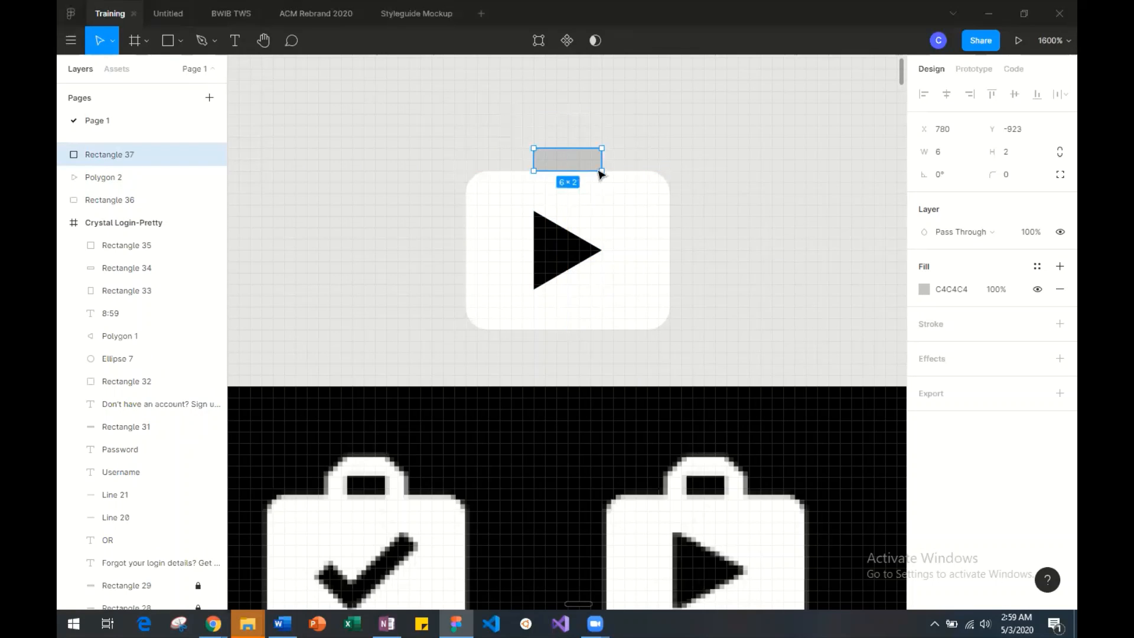
Set the 6 × 2 rectangle's fill to black (000000).
click(924, 289)
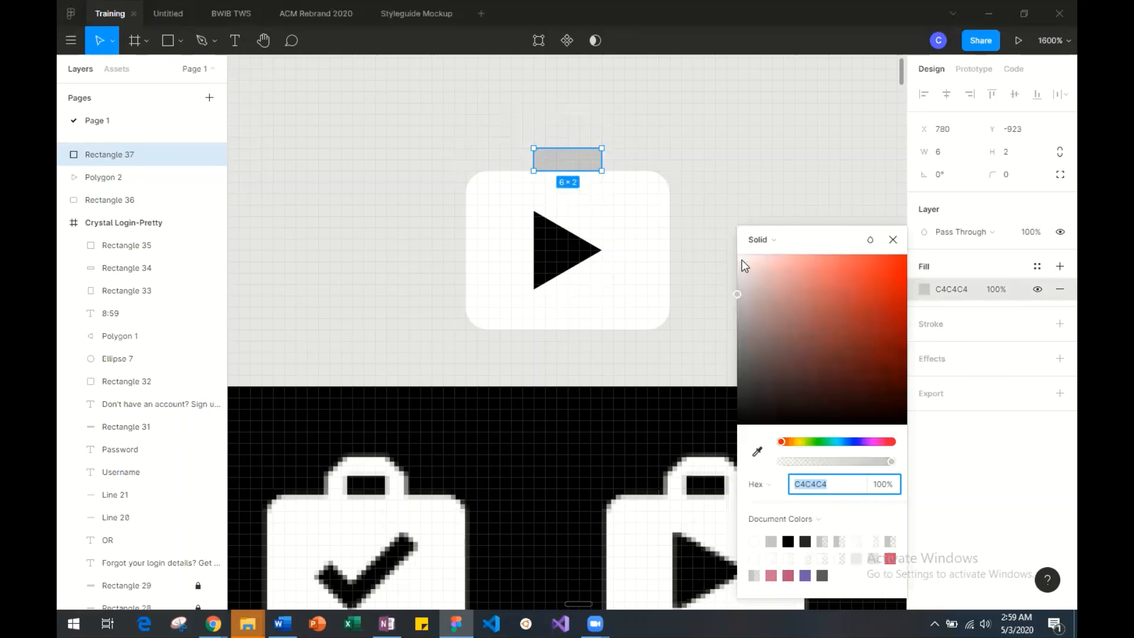
drag(745, 421, 736, 425)
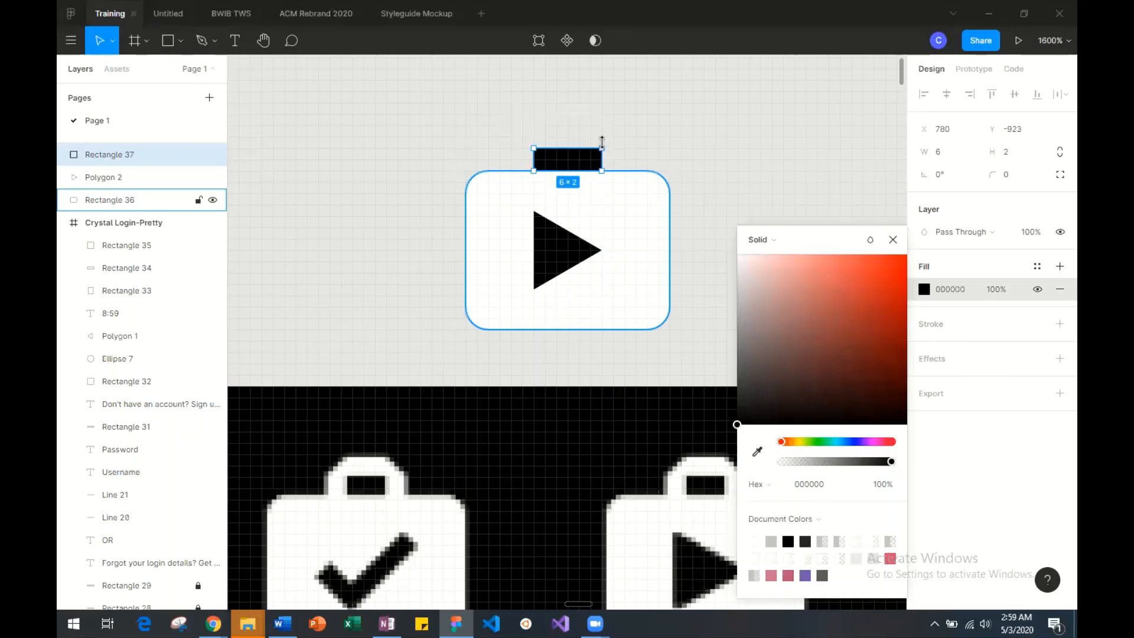
click(608, 140)
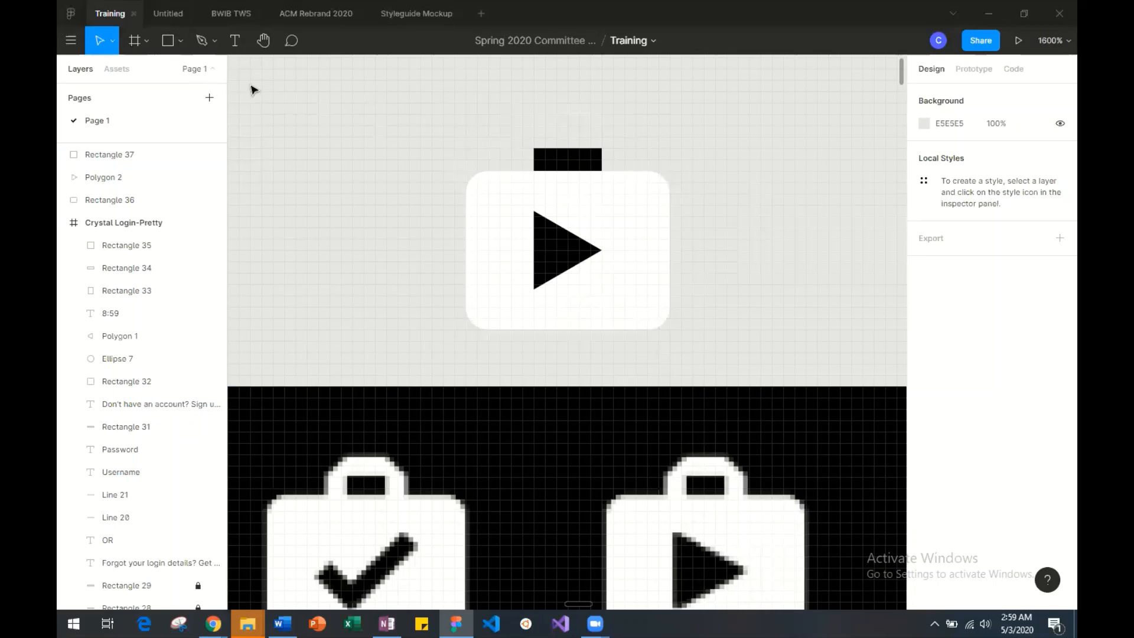
Draw a 2 × 3 rectangle over the left end of the black handle rectangle, standing on the bag body's top edge.
click(180, 40)
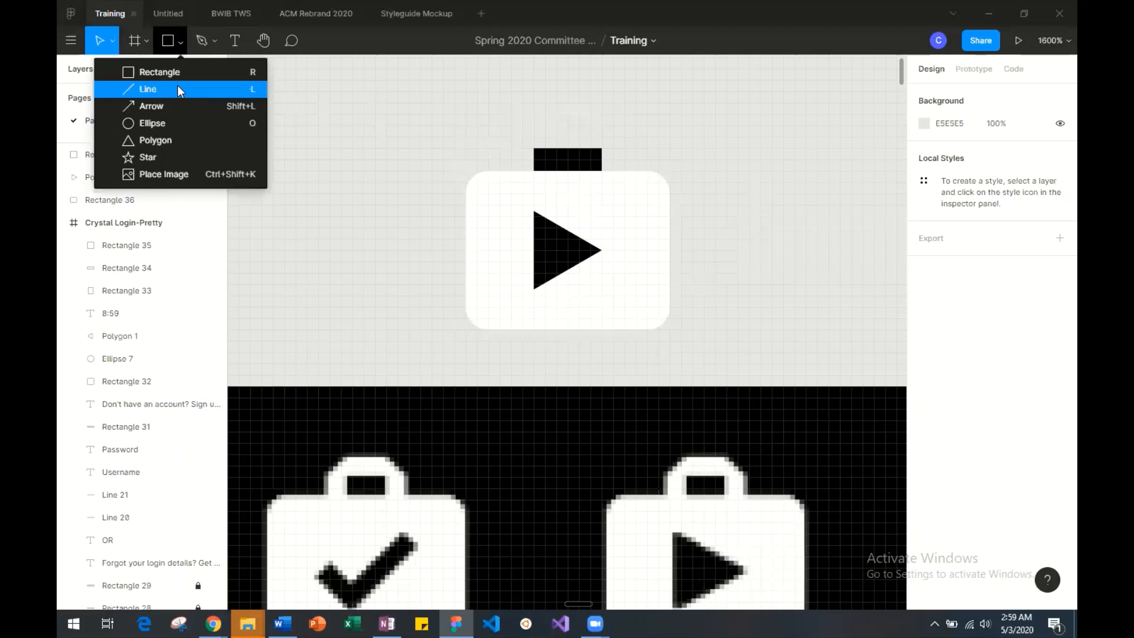
click(158, 72)
mouse_move(515, 136)
mouse_down()
mouse_move(541, 164)
mouse_move(534, 171)
mouse_move(533, 160)
mouse_up()
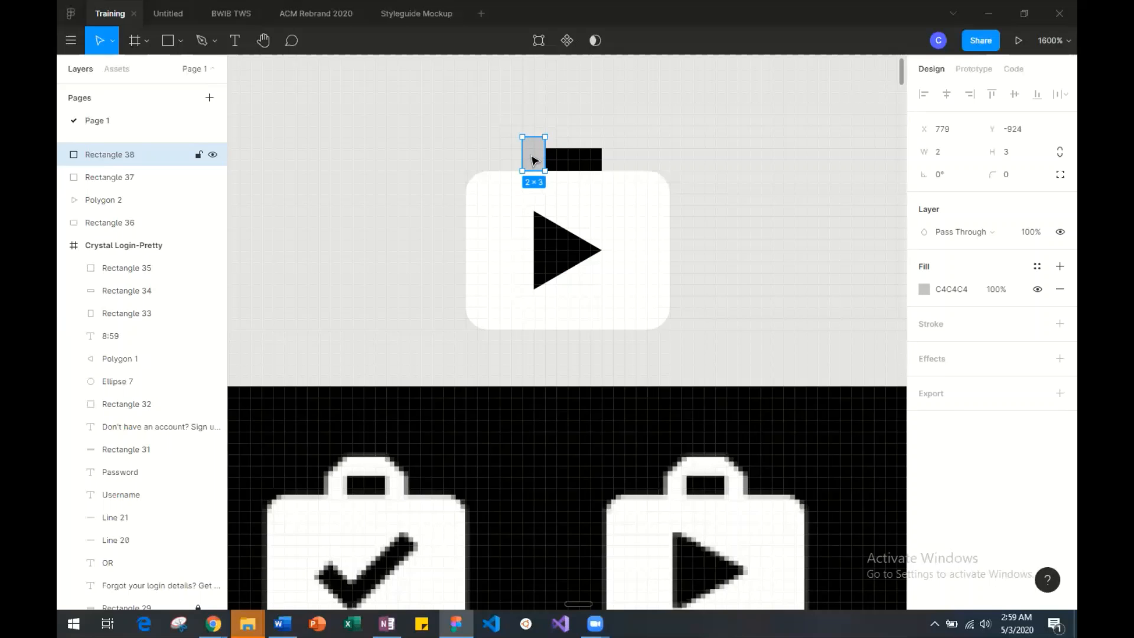
Duplicate the 2 × 3 rectangle and place the copy over the right end of the black rectangle.
key(ctrl+v)
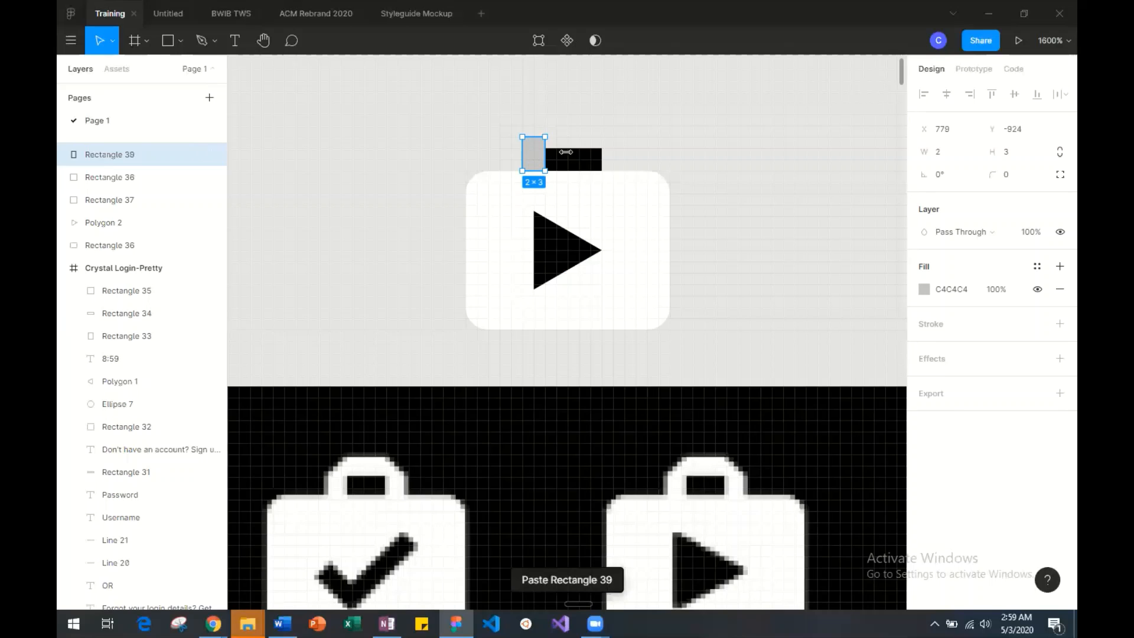
drag(523, 154, 616, 153)
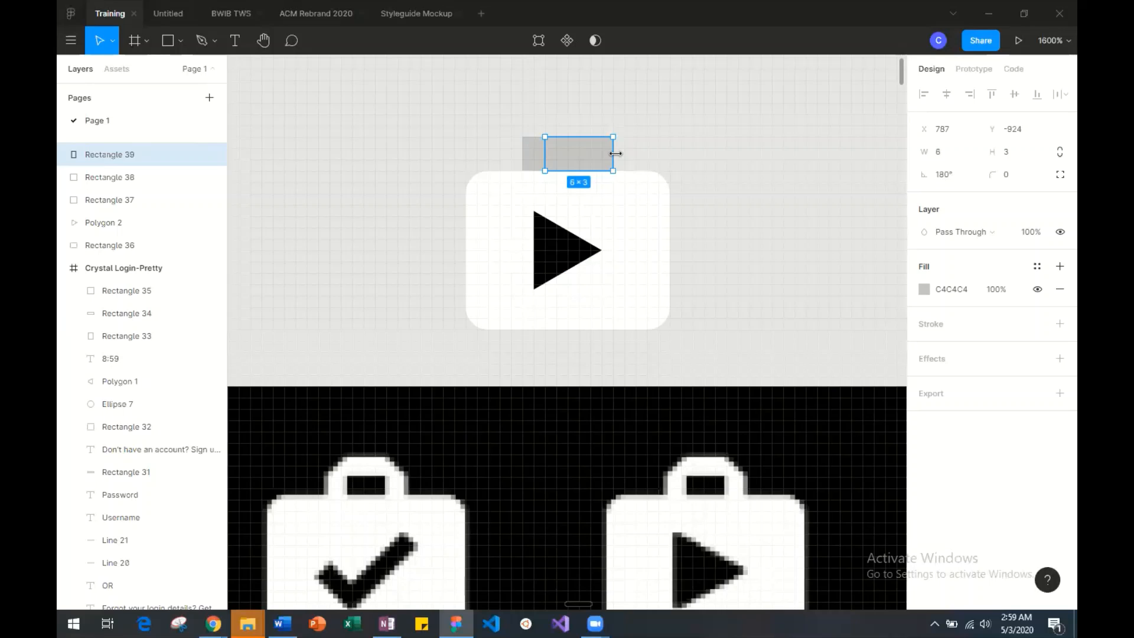
key(ctrl+z)
drag(533, 156, 603, 158)
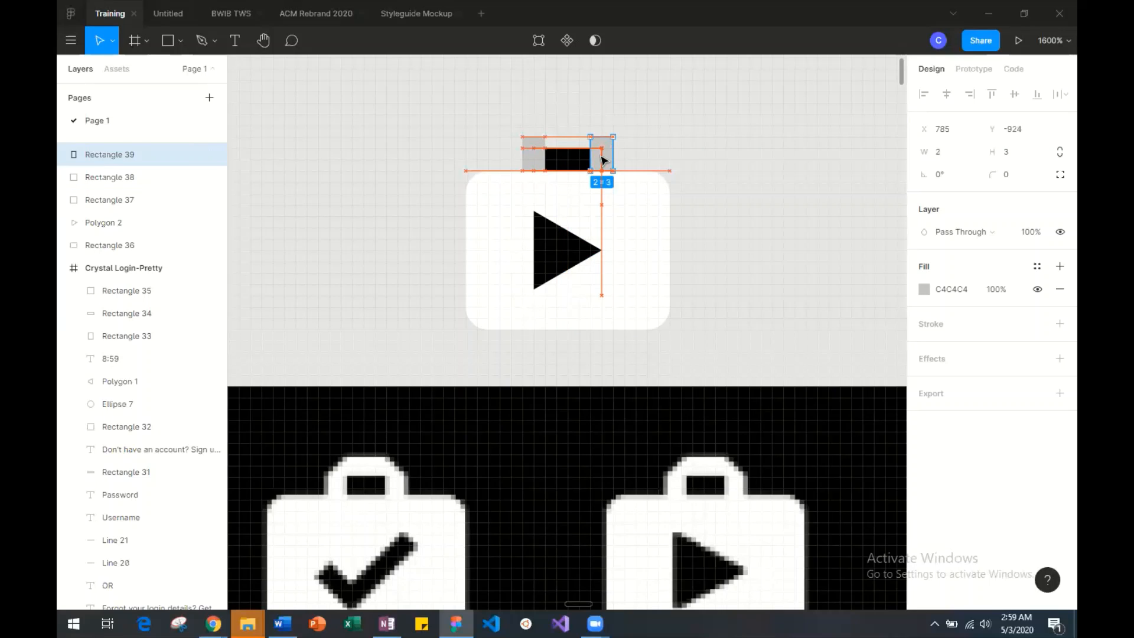
click(684, 153)
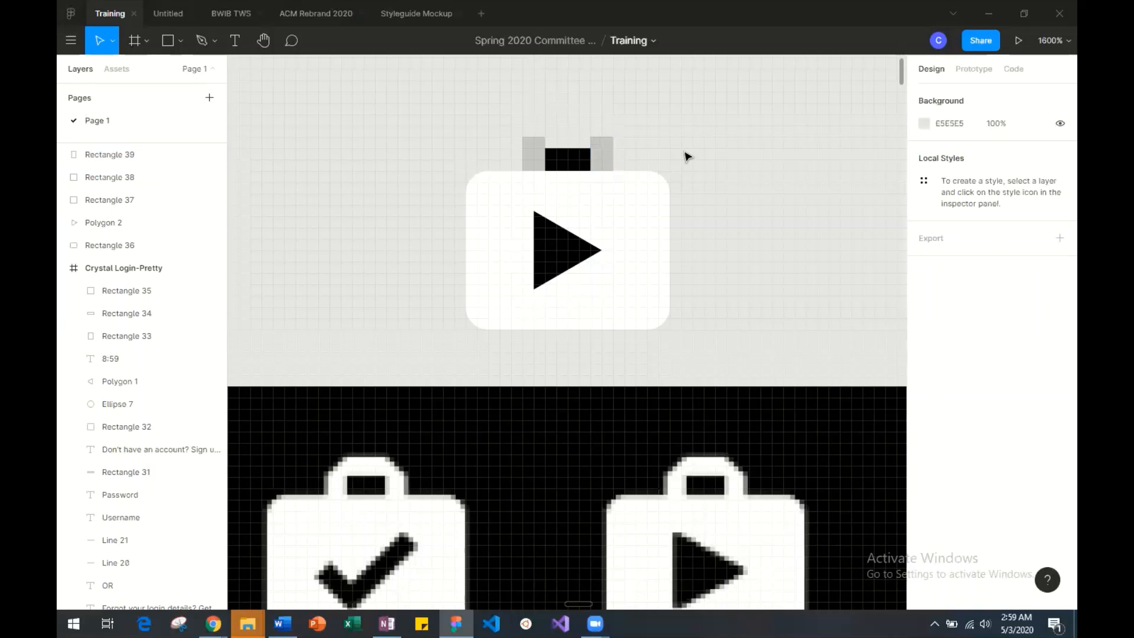
Shorten both grey handle posts to a height of 2, level with the top of the black rectangle.
click(542, 147)
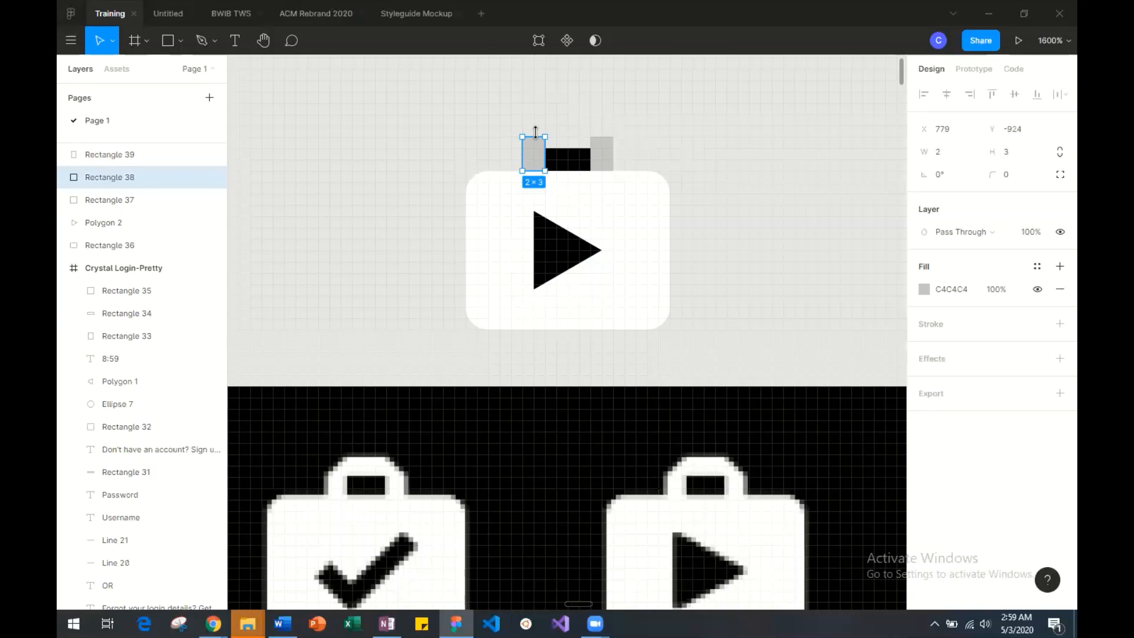
click(604, 145)
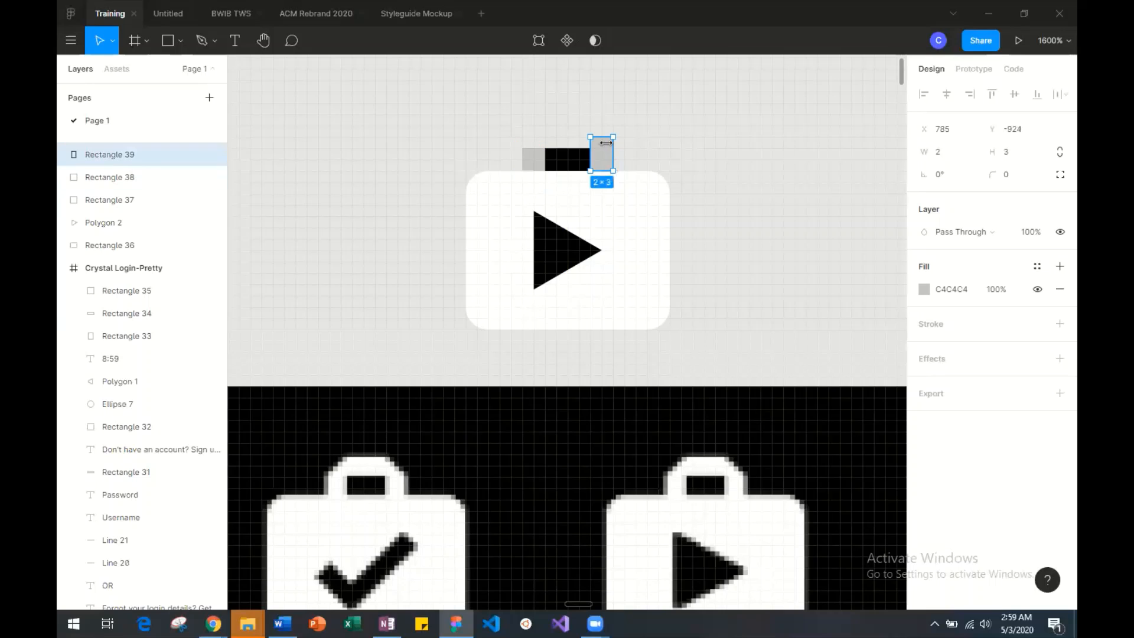
drag(599, 132, 599, 149)
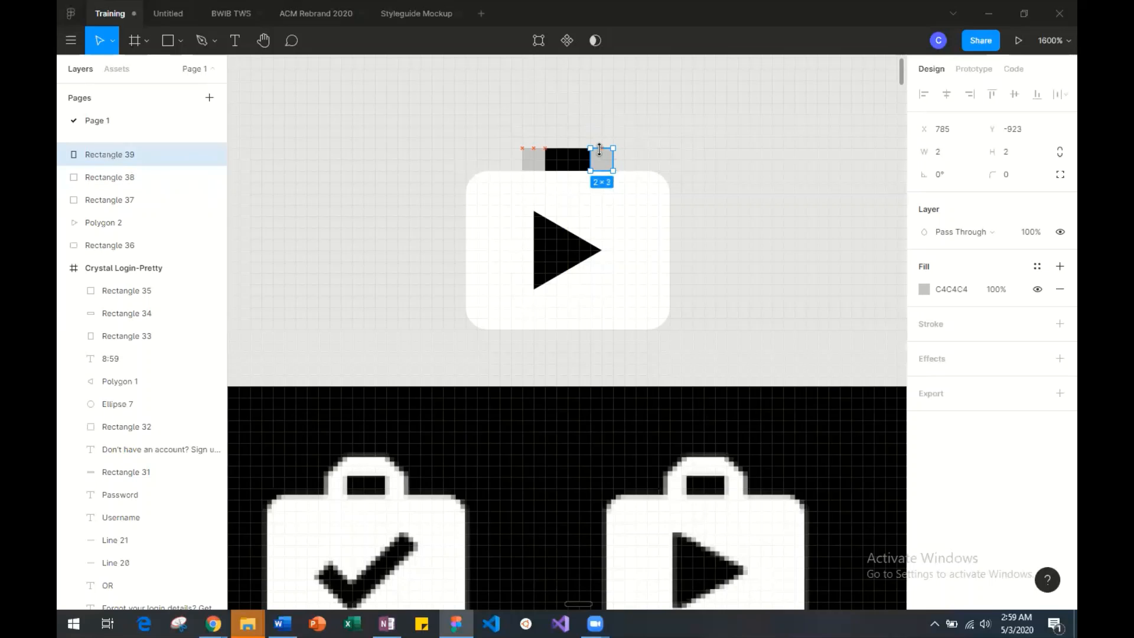
Set the fill of both 2 × 2 handle posts to white (FFFFFF).
click(924, 289)
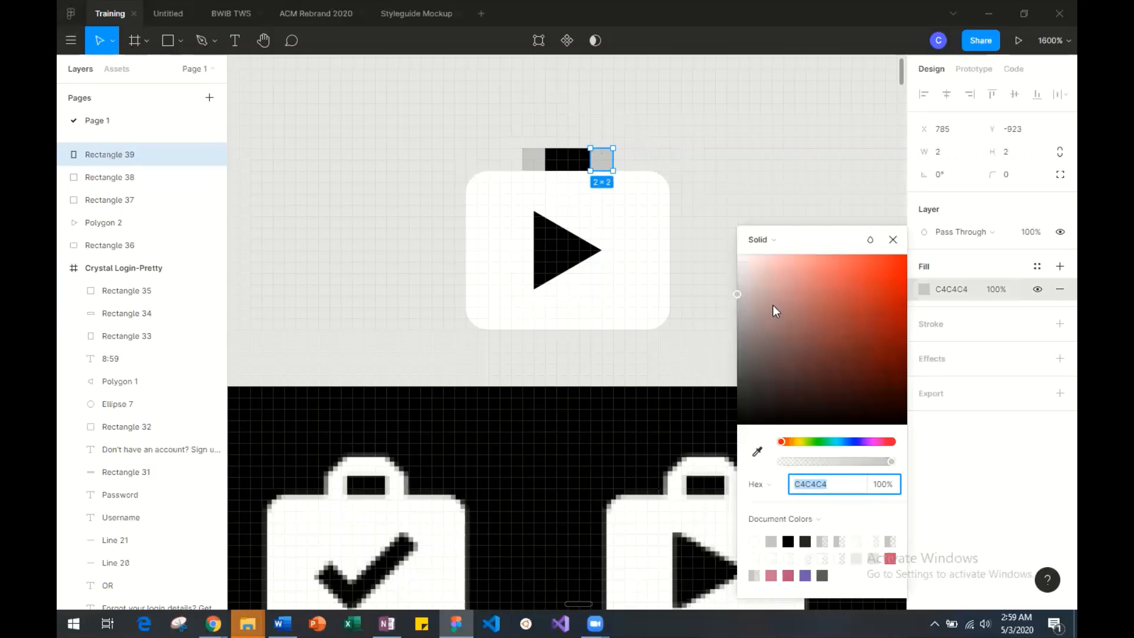
click(534, 159)
click(922, 291)
click(702, 246)
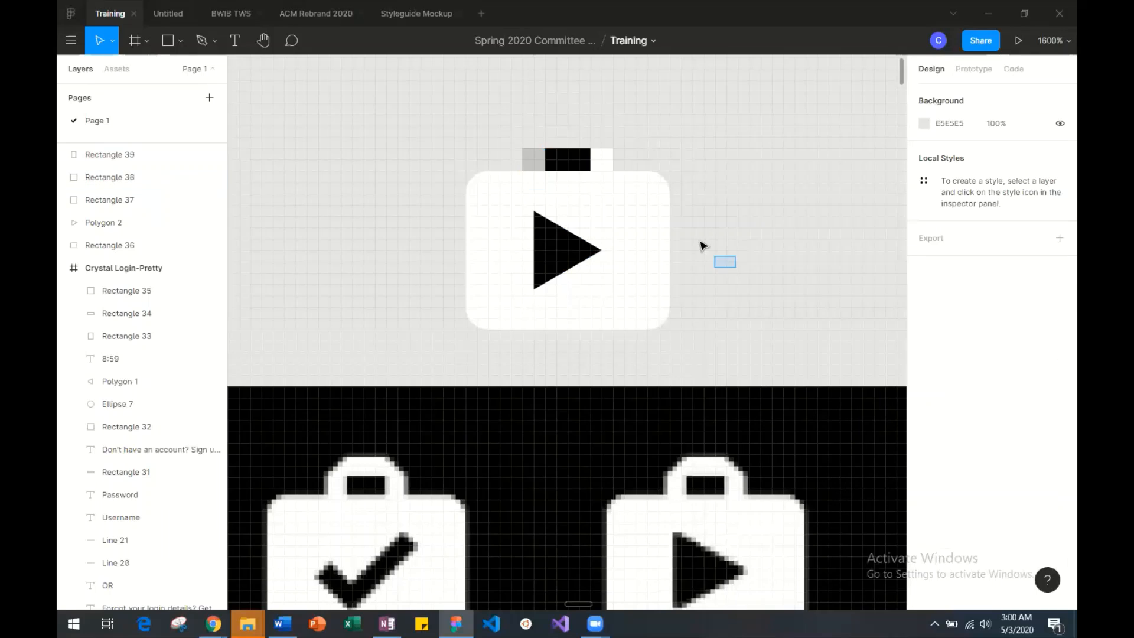
click(532, 160)
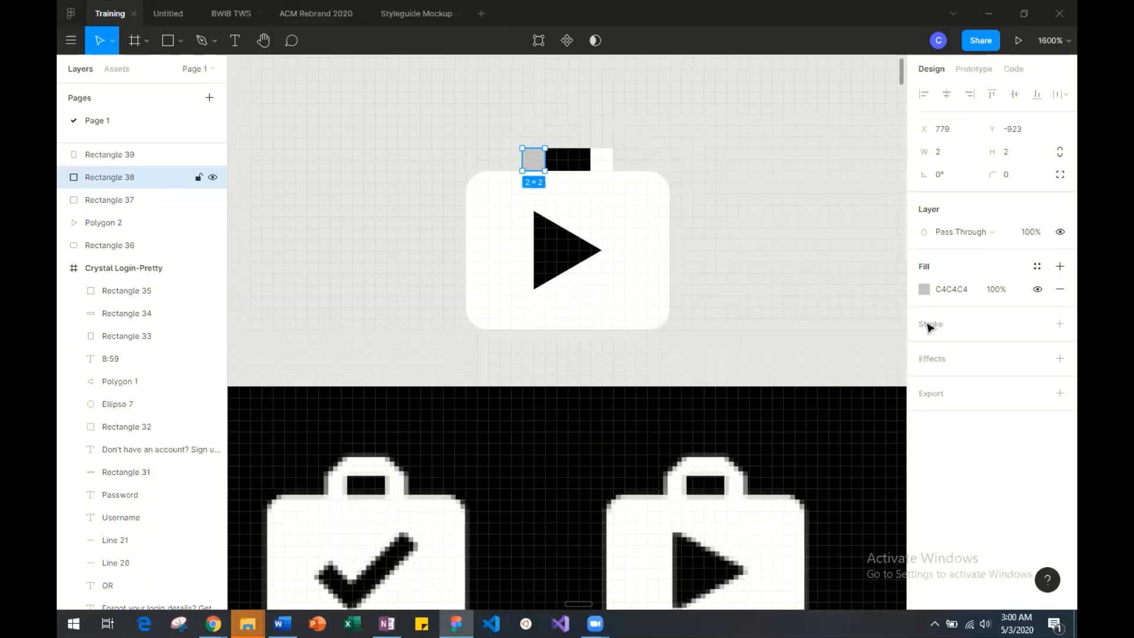
click(923, 288)
text(F3E2E2)
key(Return)
click(709, 236)
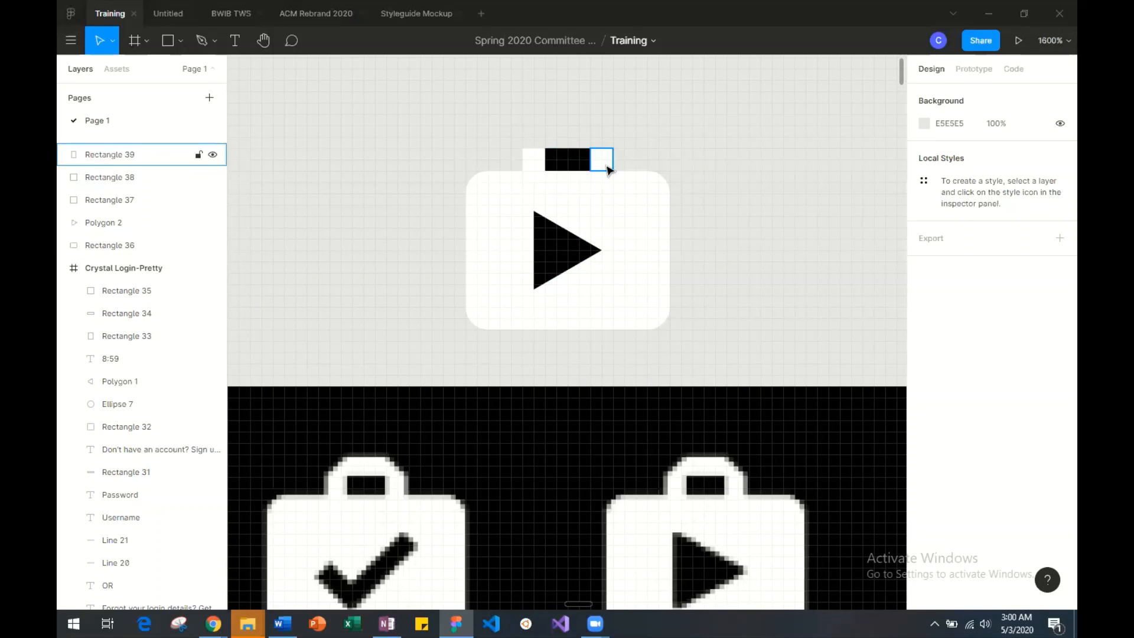
Set the width of both white handle posts to 1.5.
click(534, 160)
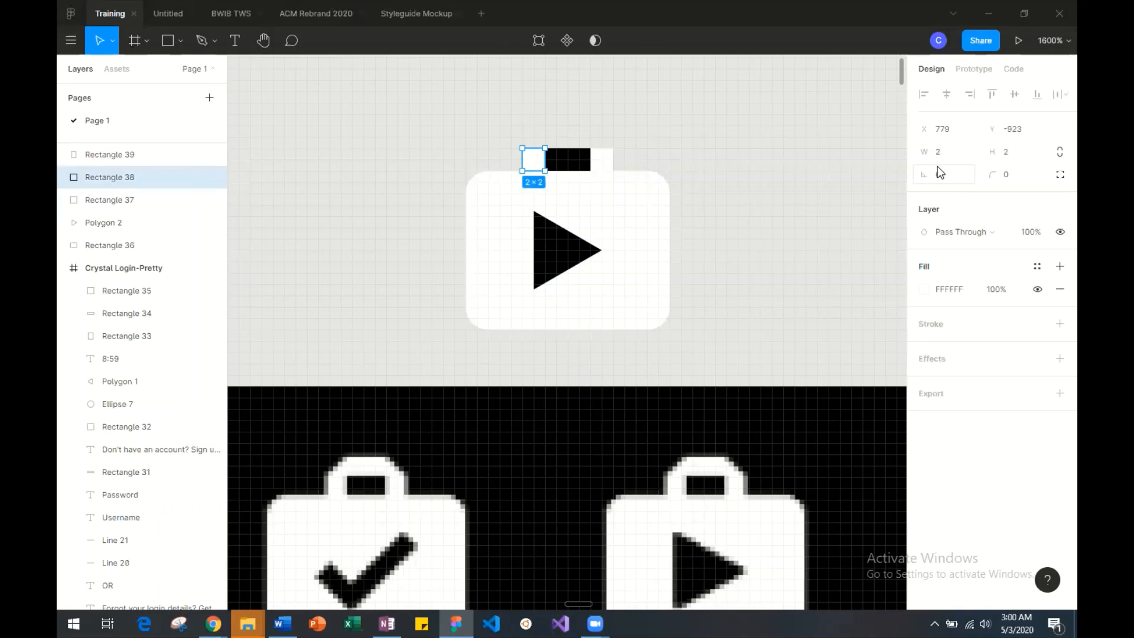
click(944, 157)
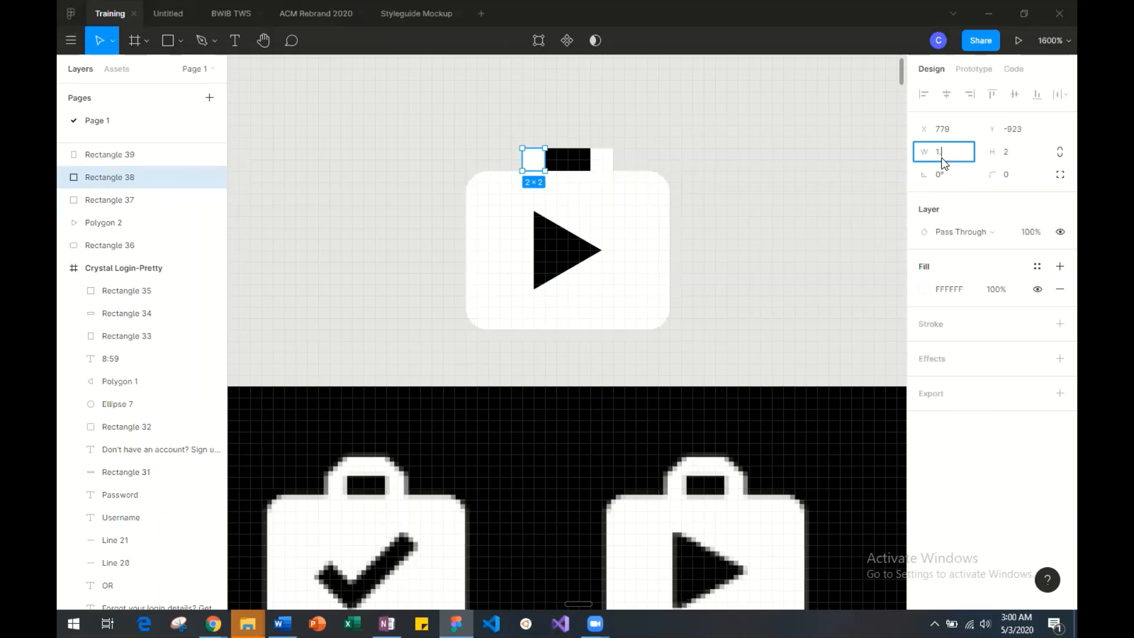
text(1.5)
key(Return)
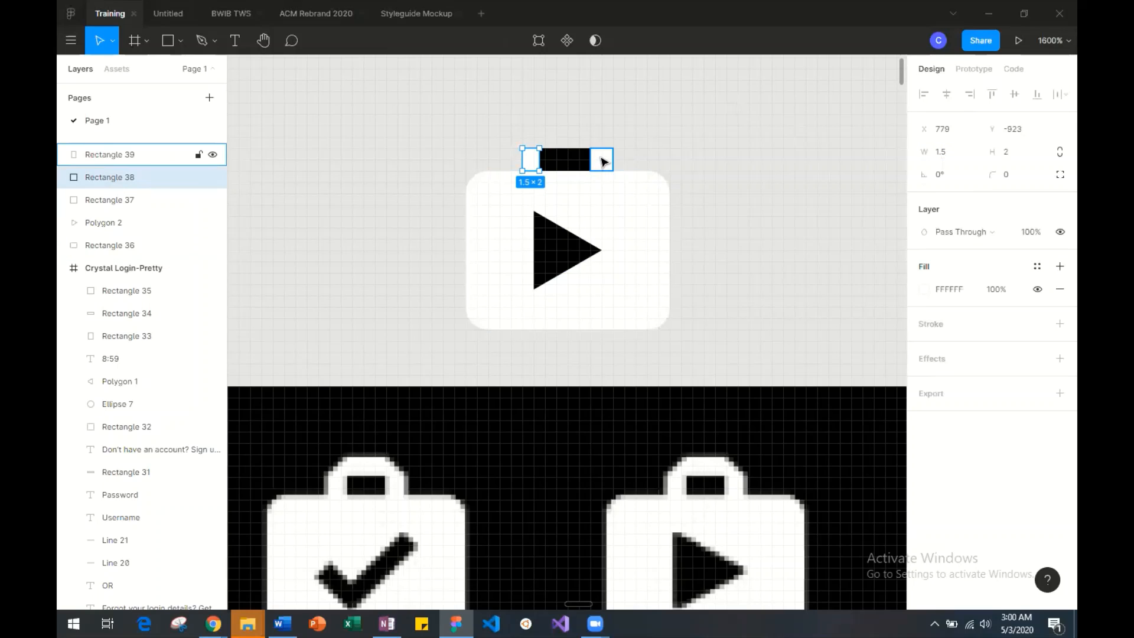
click(605, 163)
click(940, 156)
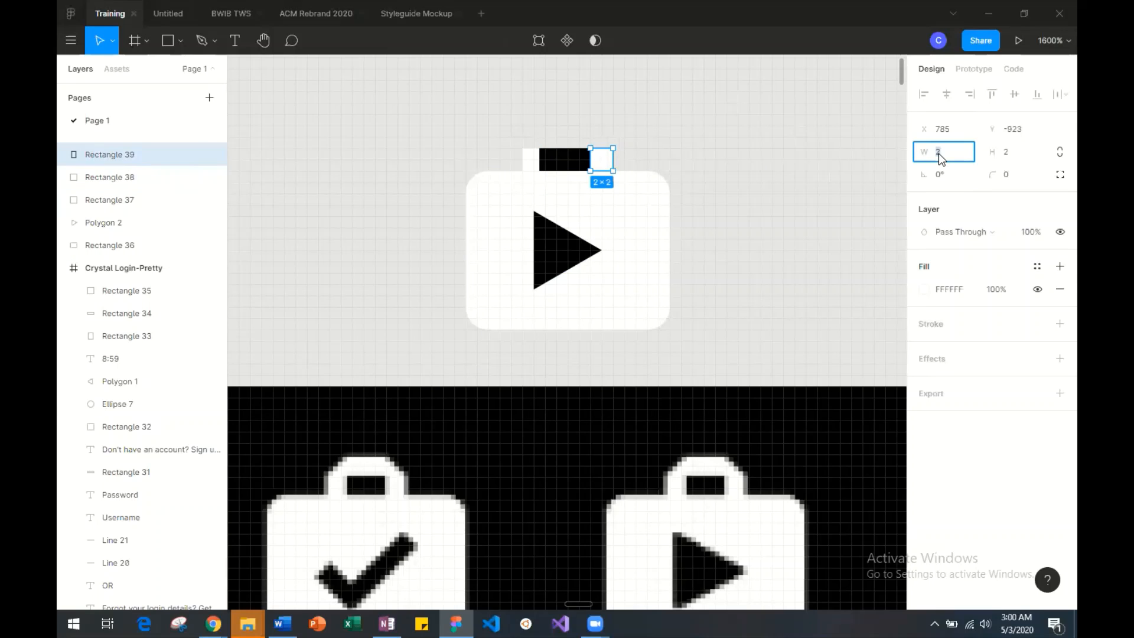
key(Return)
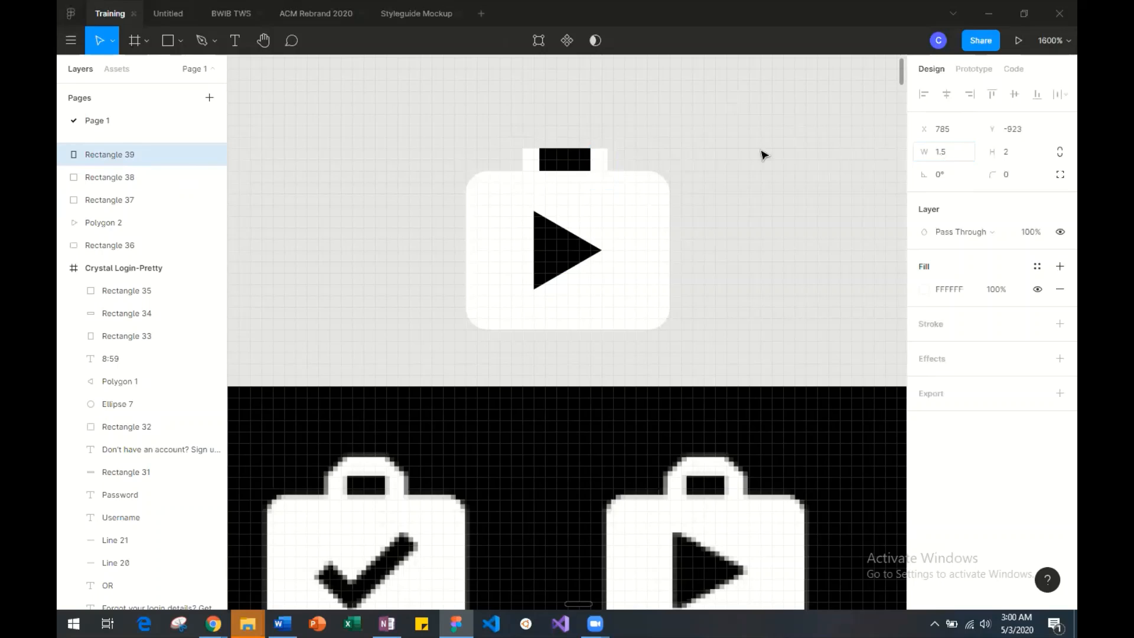
click(697, 173)
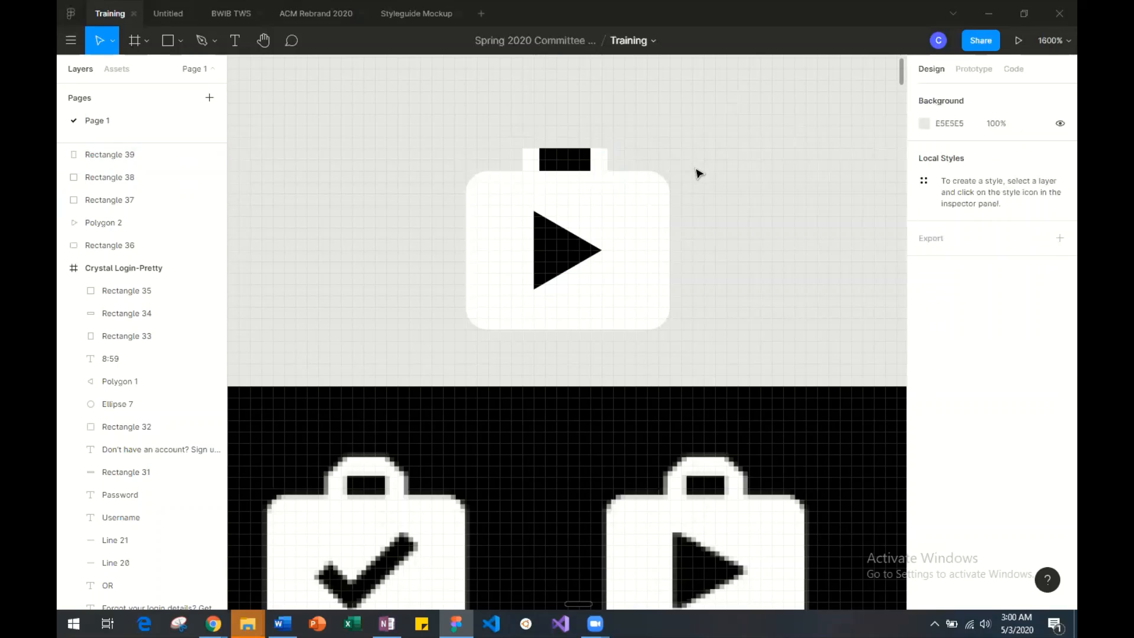
Try nudging the left white post one pixel inward over the black rectangle.
click(541, 162)
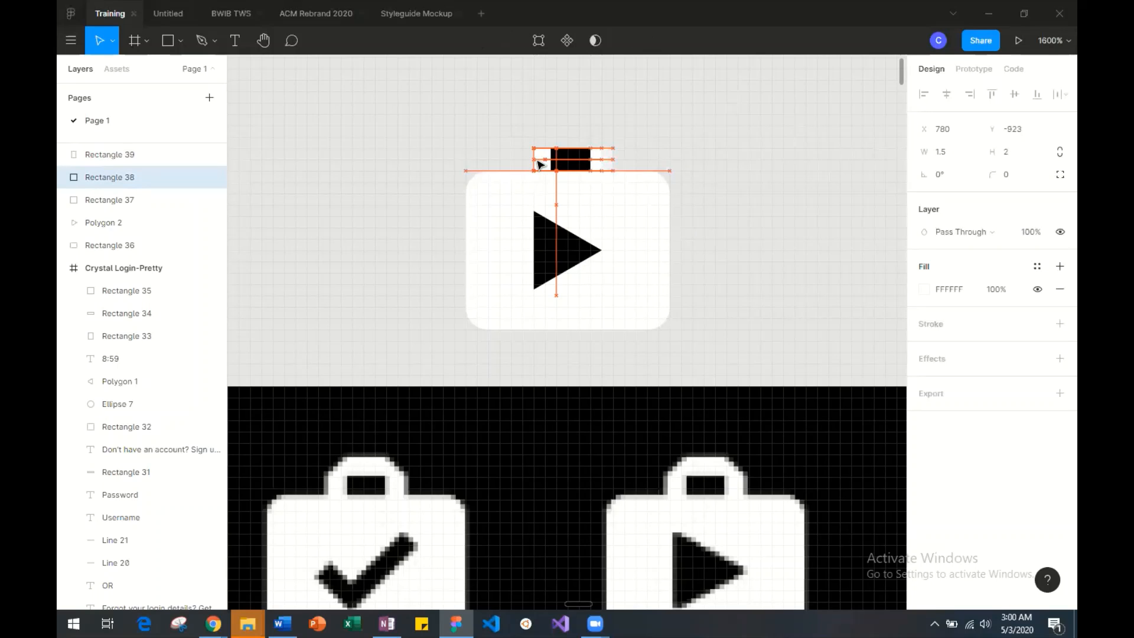
key(Left)
key(Right)
key(Left)
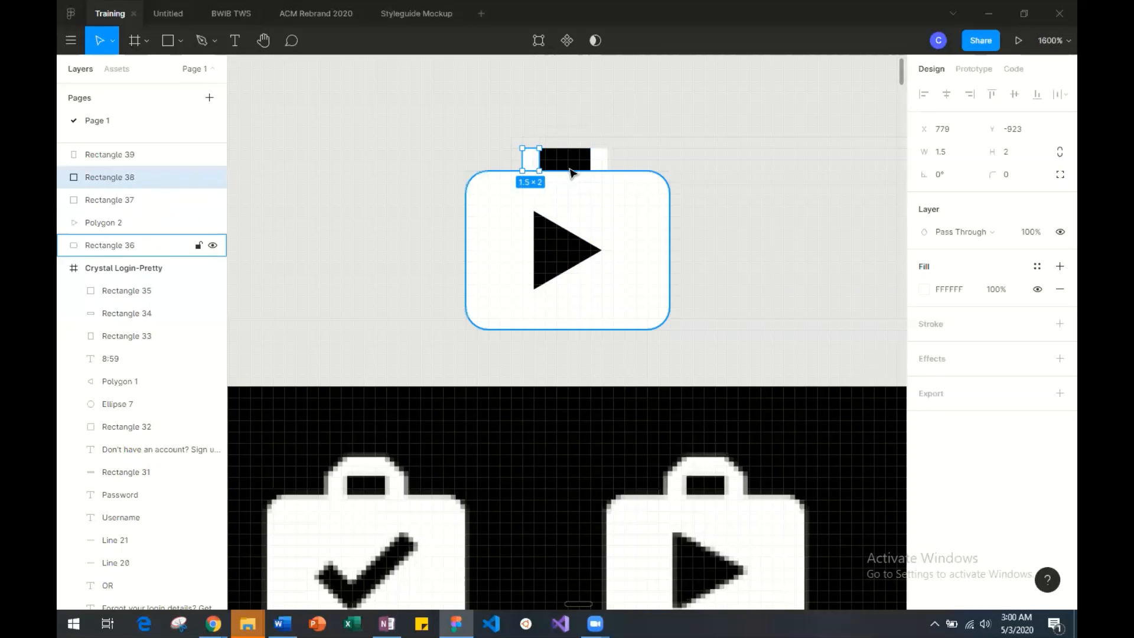
Draw a 4 × 1 rectangle directly on top of the black rectangle as the handle's crossbar.
click(175, 34)
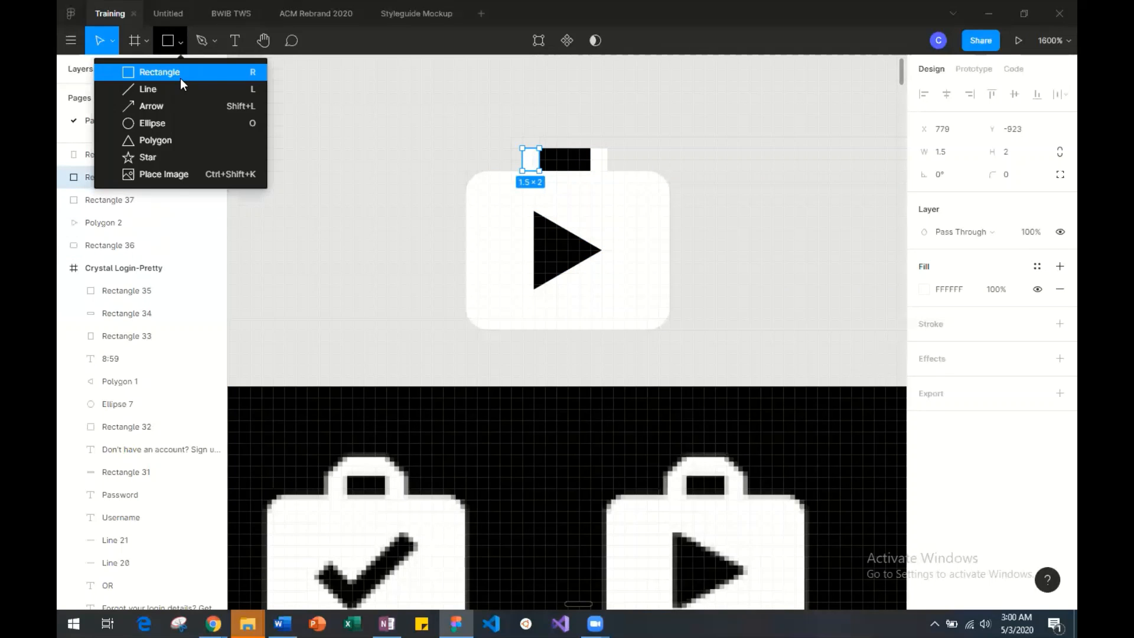
click(235, 75)
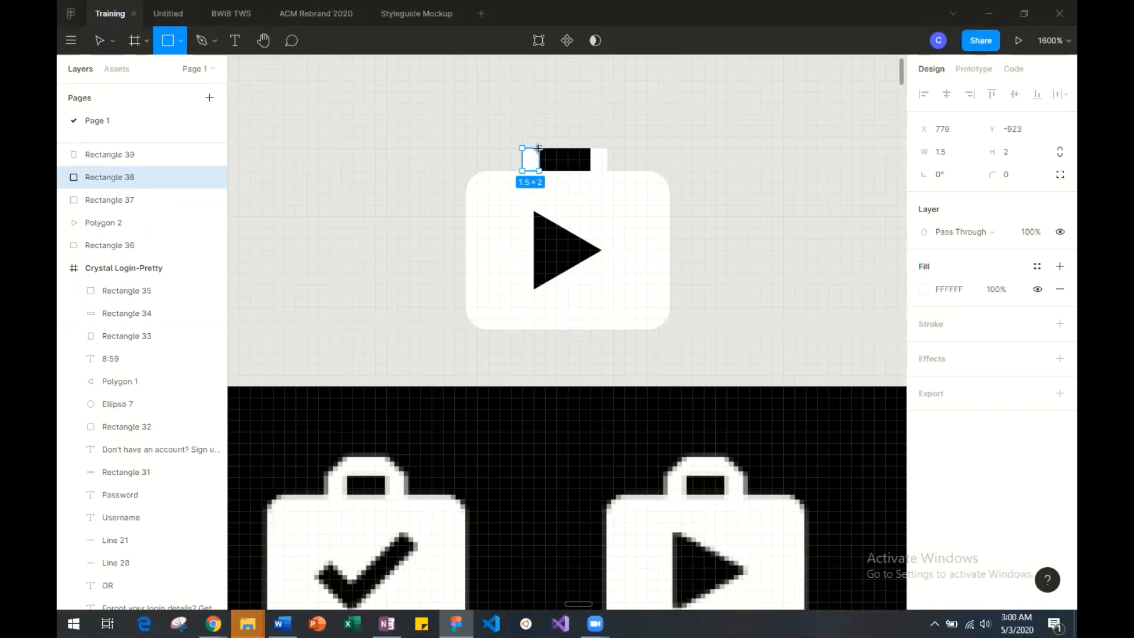
mouse_move(546, 137)
mouse_down()
mouse_move(593, 139)
mouse_move(587, 133)
mouse_up()
click(592, 111)
click(554, 143)
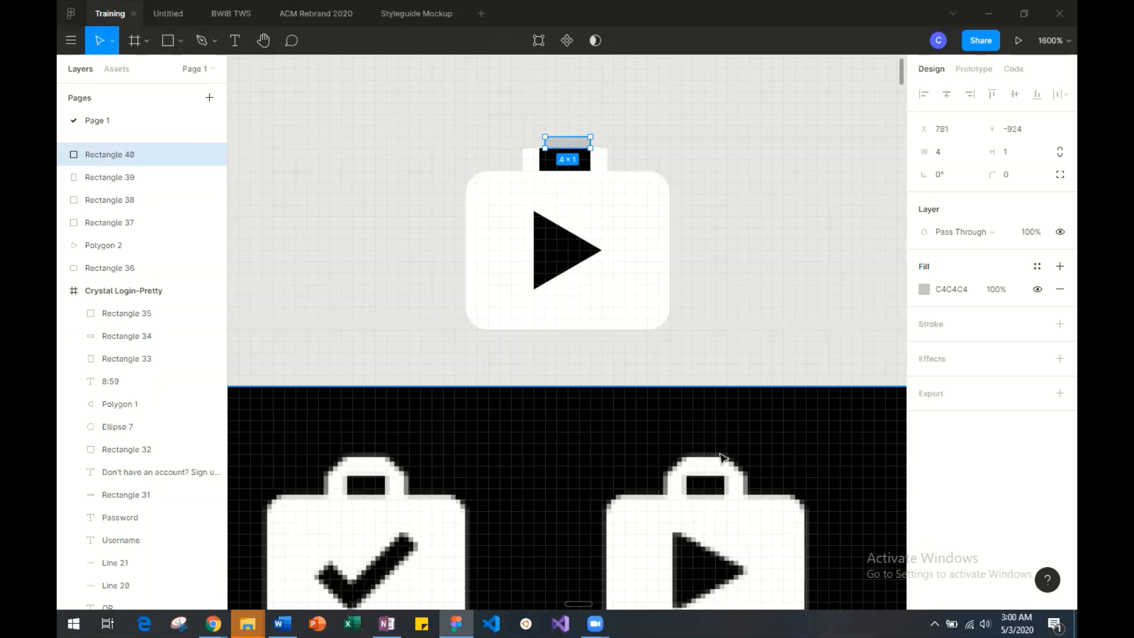
Try to extend the grey 4 × 1 crossbar's left edge to meet the left white post.
key(ctrl+plus)
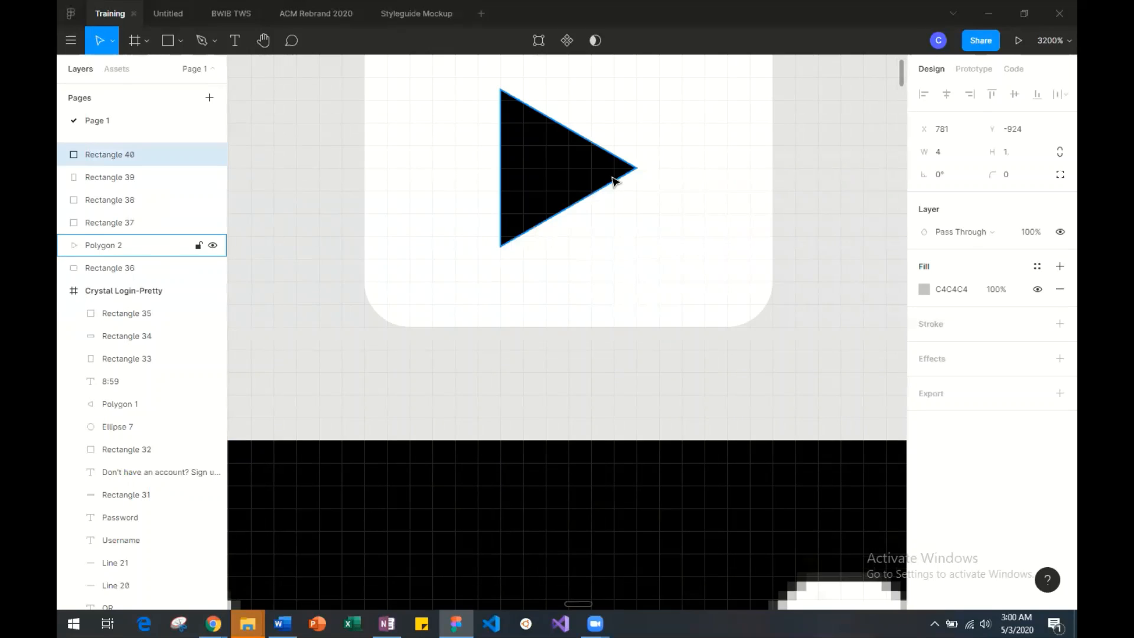
scroll(616, 182, up, 5)
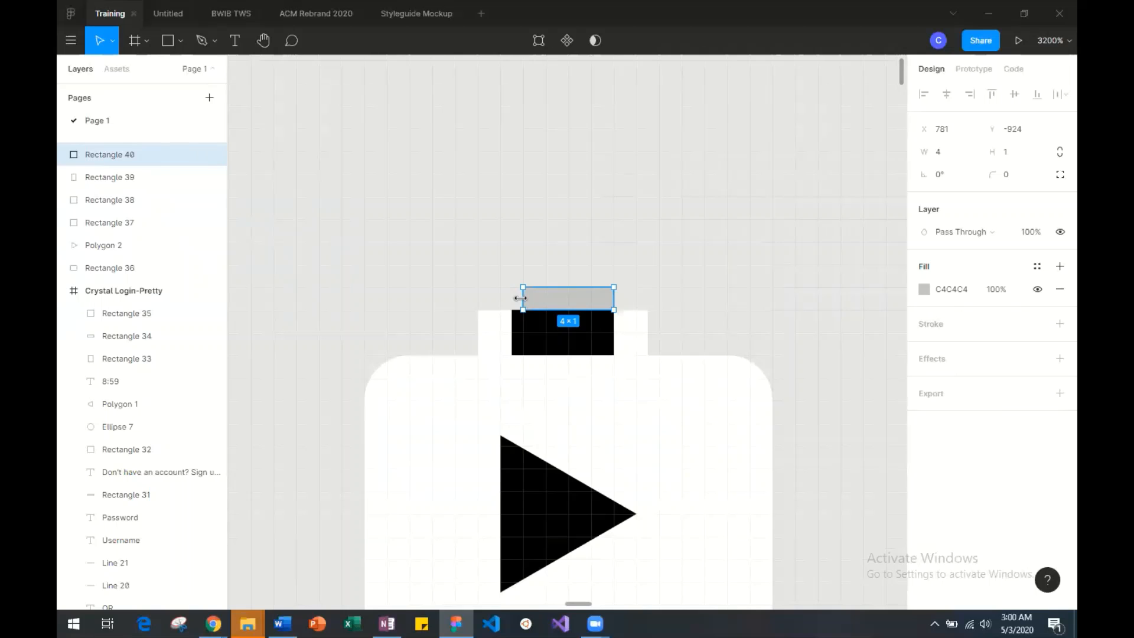
mouse_move(520, 298)
mouse_down()
mouse_move(504, 297)
mouse_move(514, 301)
mouse_up()
Set the black rectangle's width to 5.5 and move it to X 780 between the white posts.
click(521, 342)
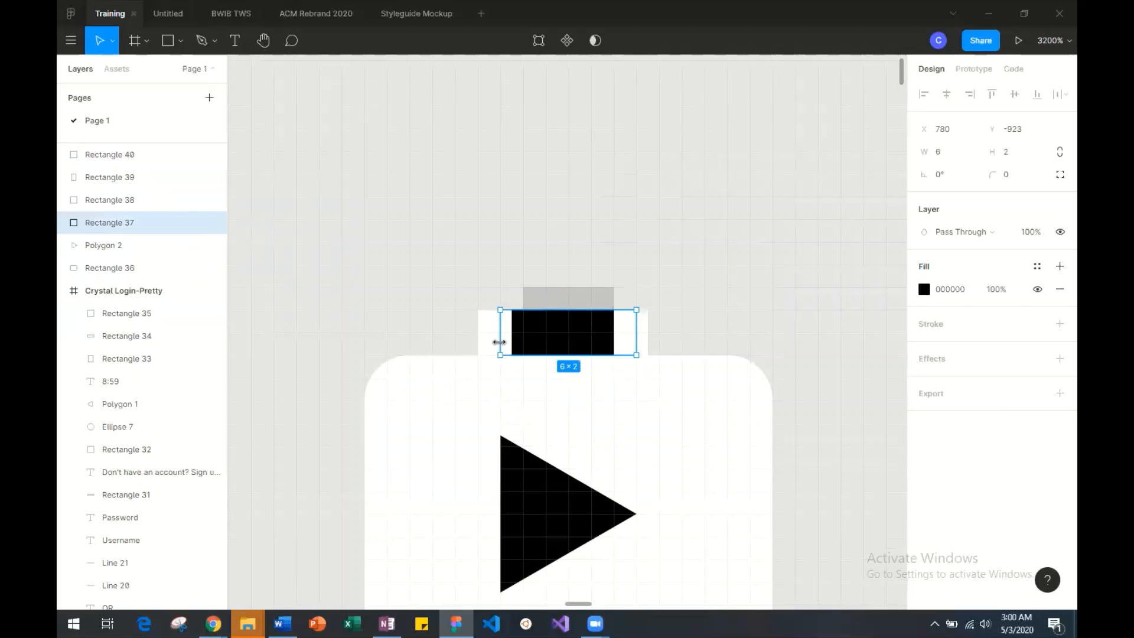
drag(499, 342, 516, 338)
click(943, 155)
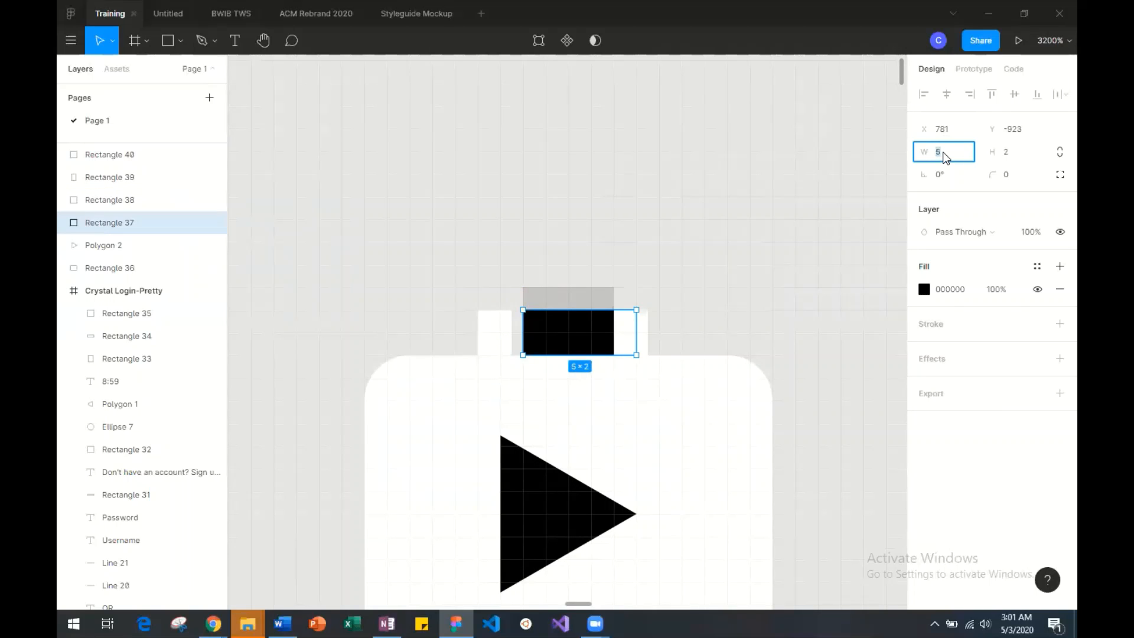
key(Return)
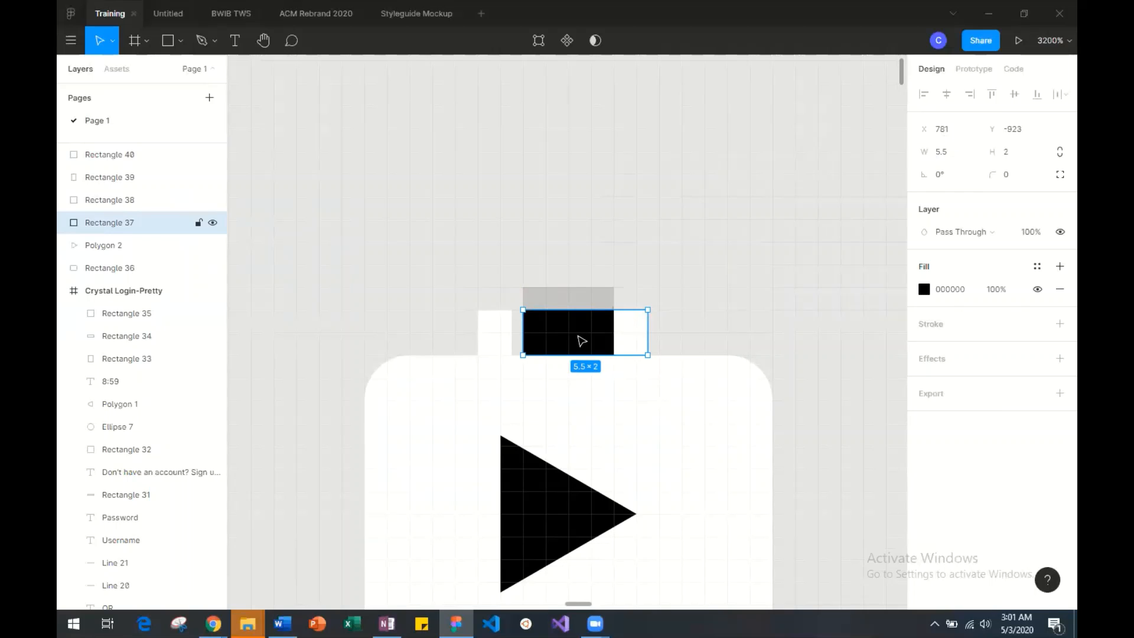
drag(580, 339, 557, 337)
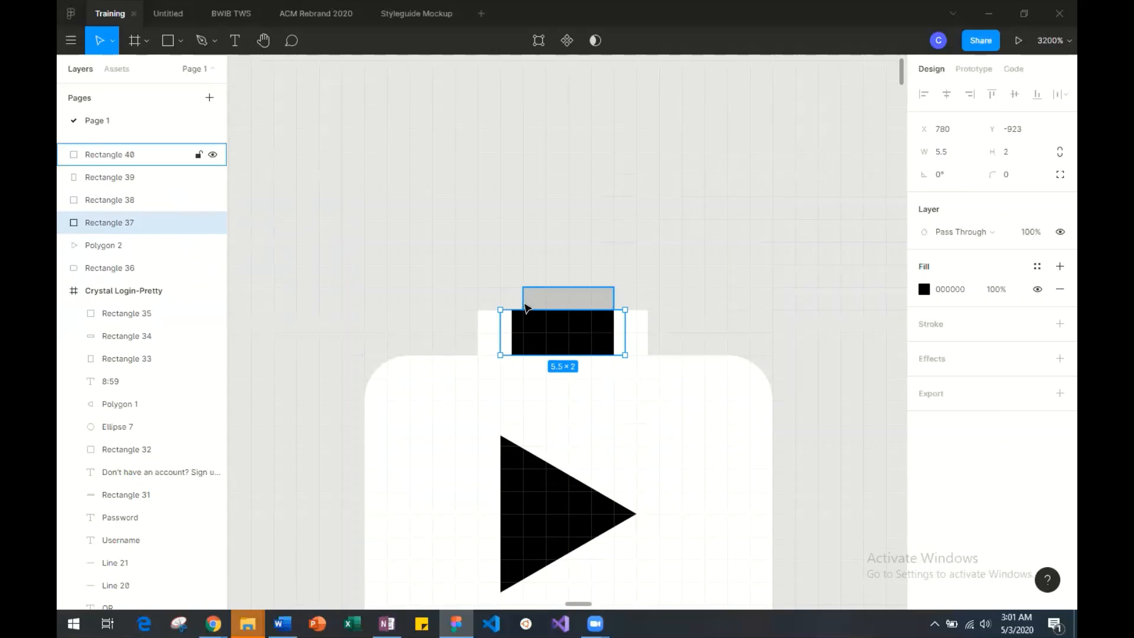
Trim both ends of the black rectangle so it starts at X 781, and set its width to 4.5.
drag(625, 330, 610, 331)
drag(500, 328, 515, 328)
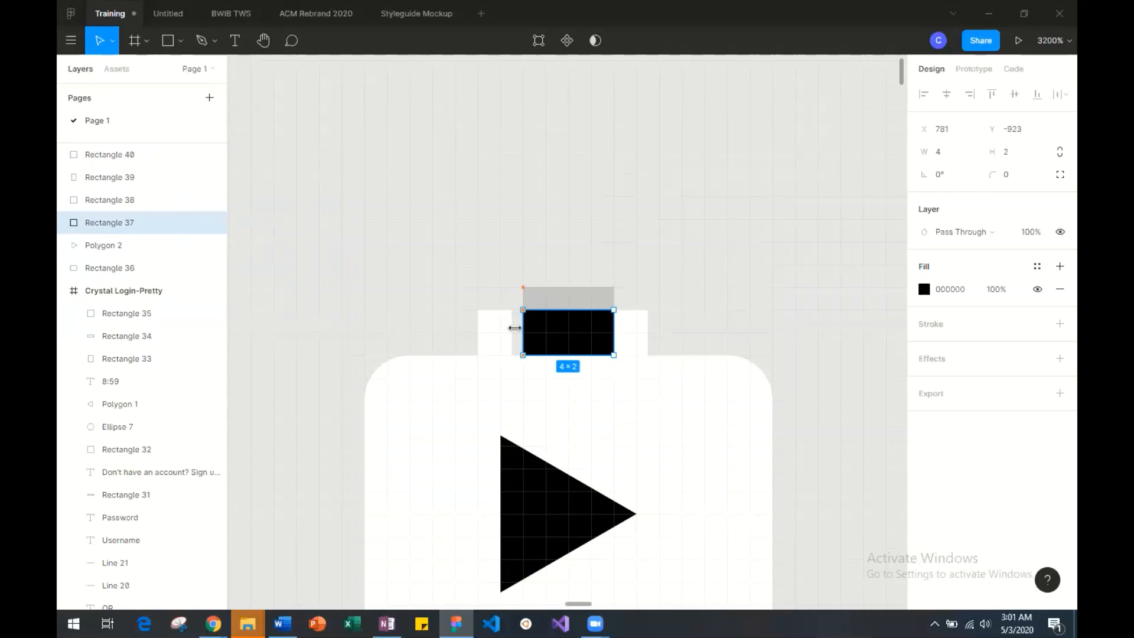
click(947, 160)
text(4.5)
key(Return)
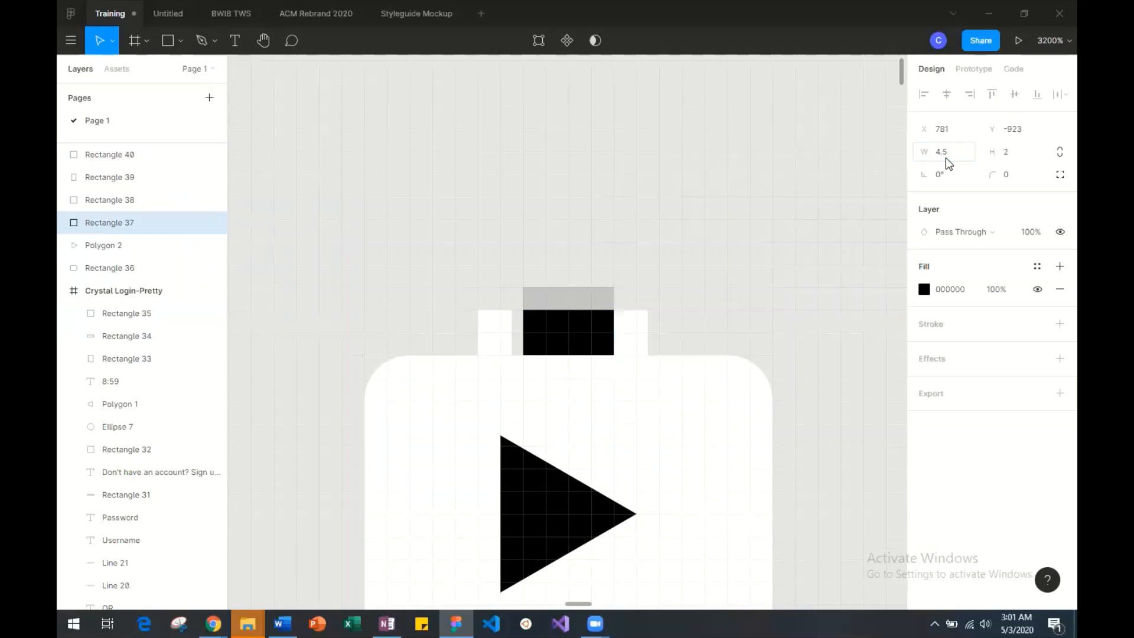
Try the 4.5-wide black rectangle one pixel further left at X 780, and return it to X 781.
mouse_move(562, 331)
mouse_down()
mouse_move(545, 342)
mouse_move(559, 344)
mouse_move(543, 337)
mouse_up()
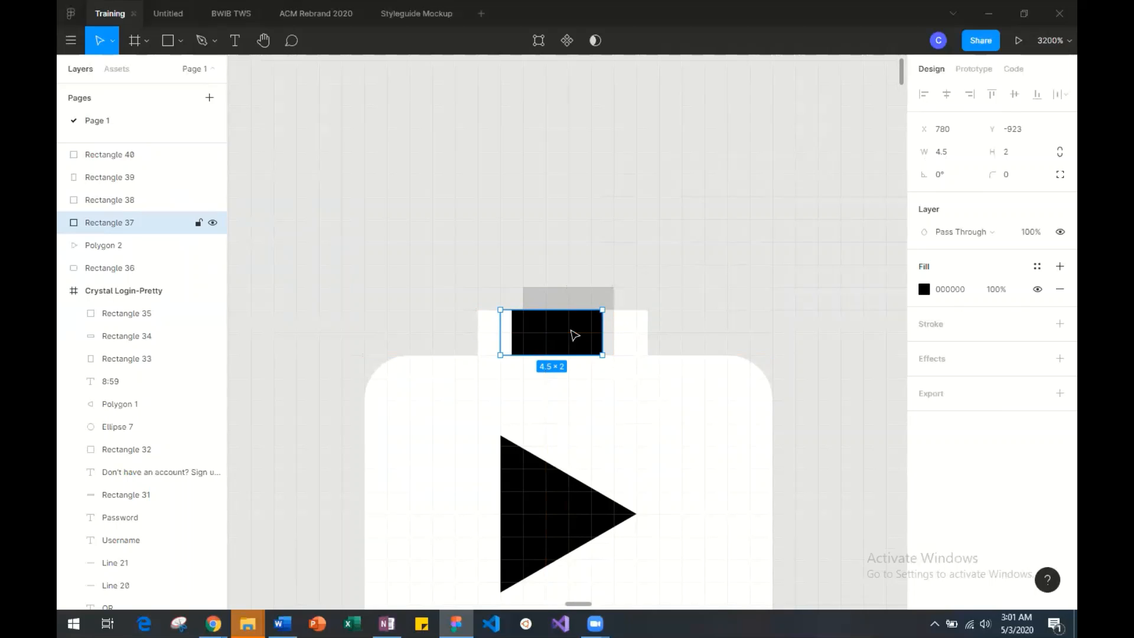
key(plus)
key(plus)
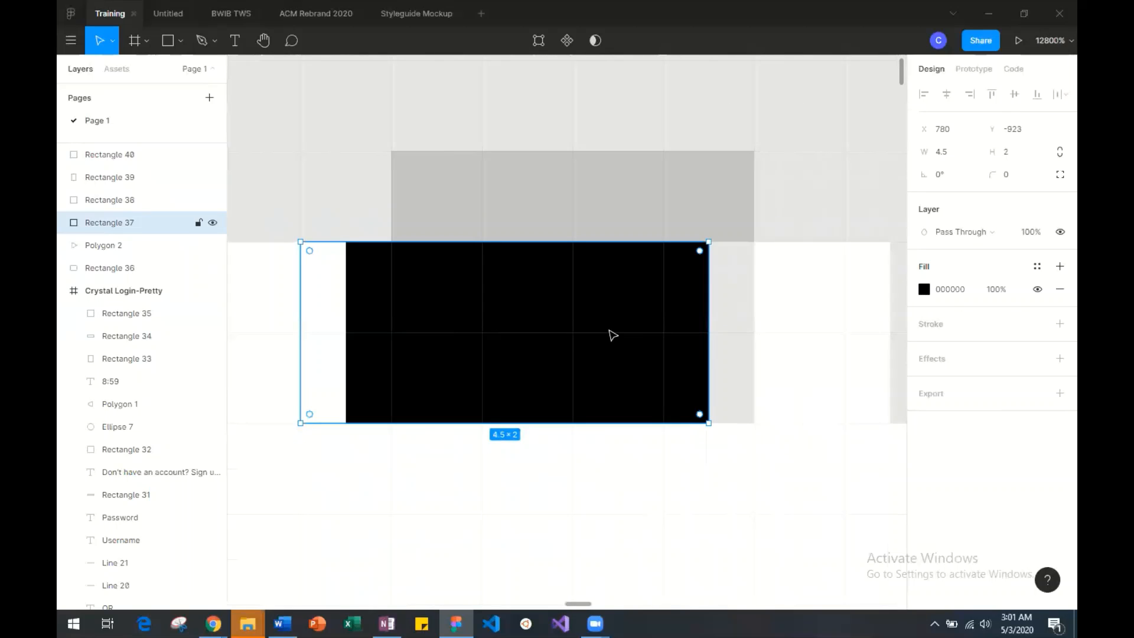
click(334, 193)
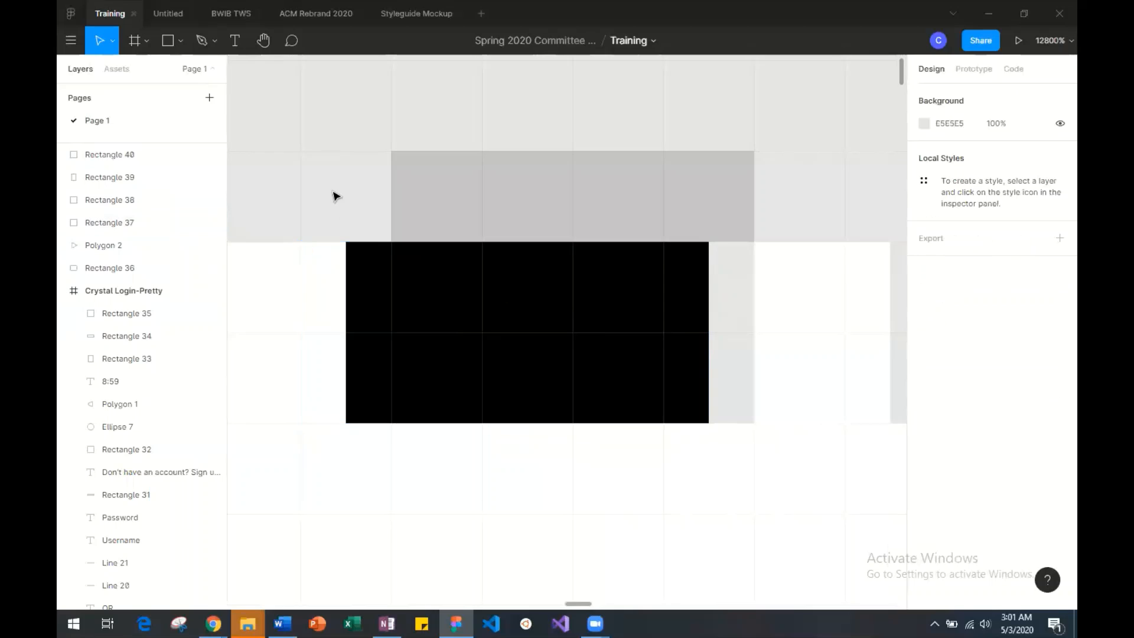
click(544, 416)
key(Right)
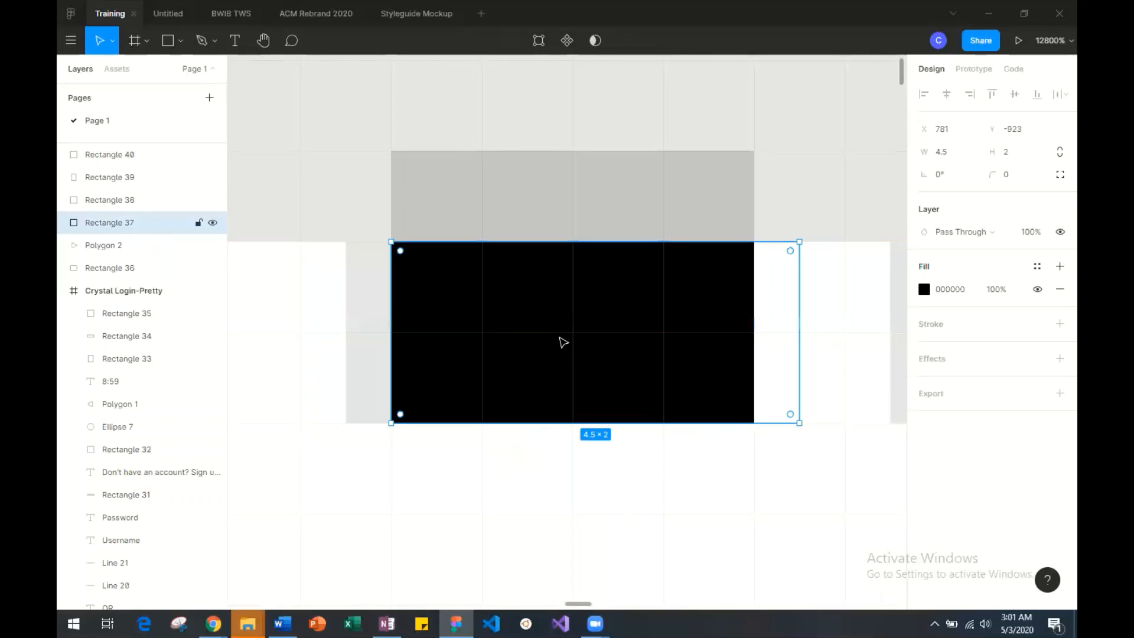
Resize the black rectangle from both sides so it starts at X 780 with a width of 5.
drag(385, 314, 337, 313)
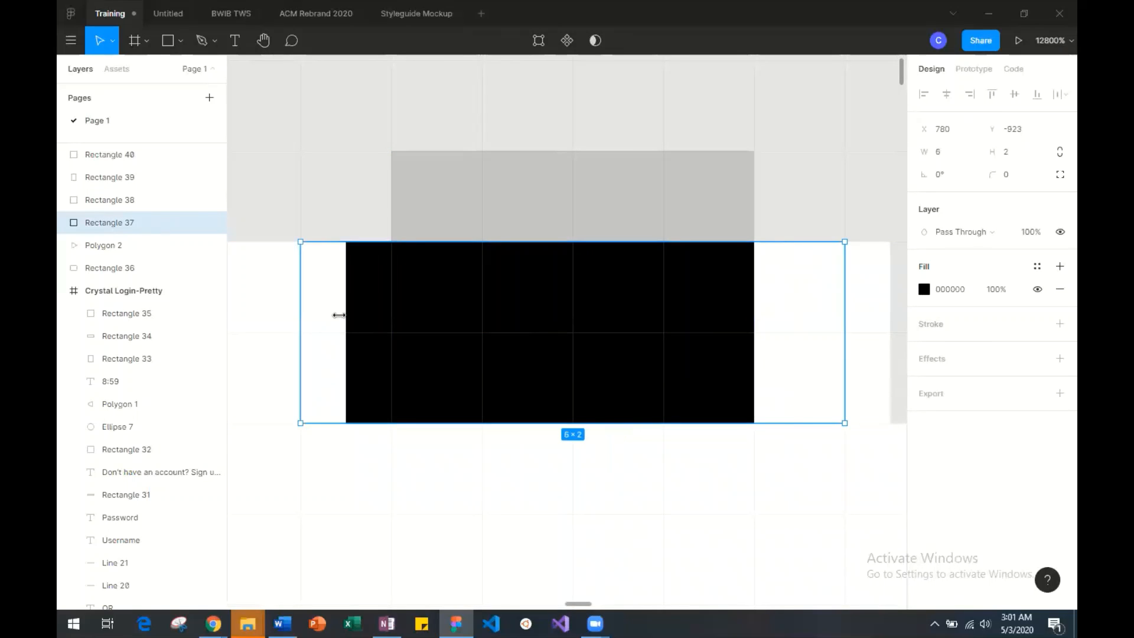
drag(845, 319, 728, 318)
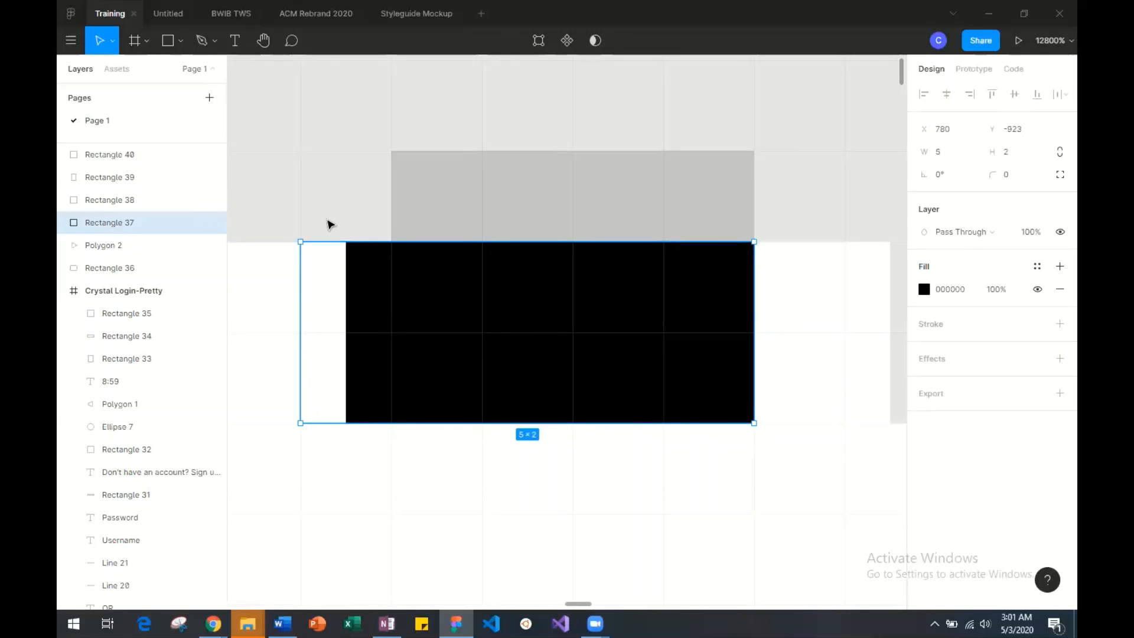
click(341, 205)
scroll(291, 364, left, 4)
scroll(291, 364, right, 2)
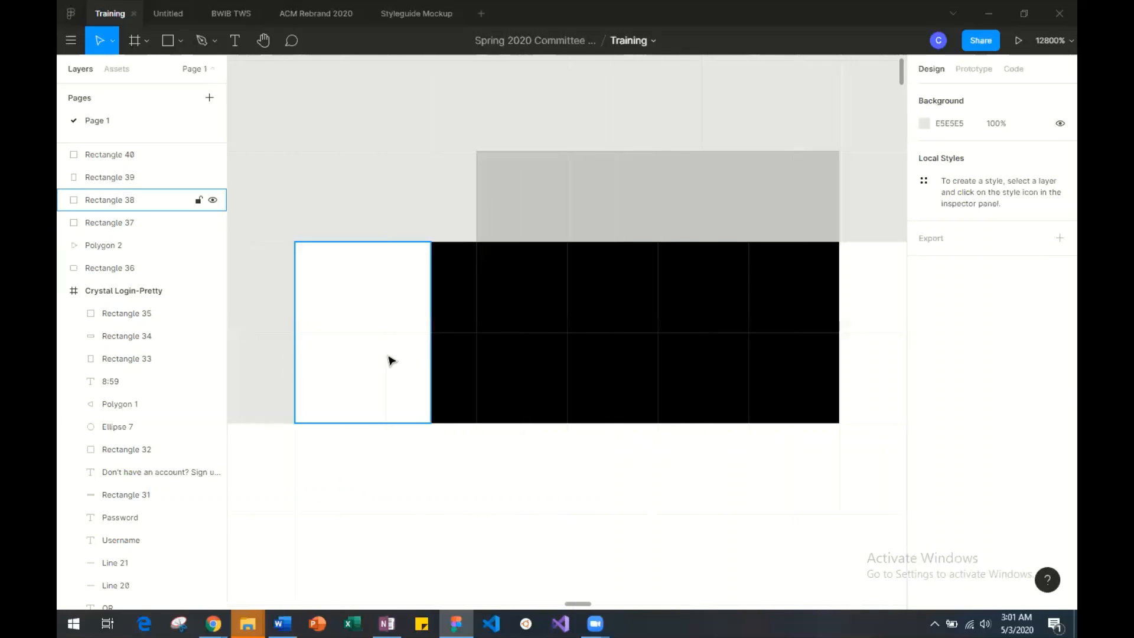
click(464, 343)
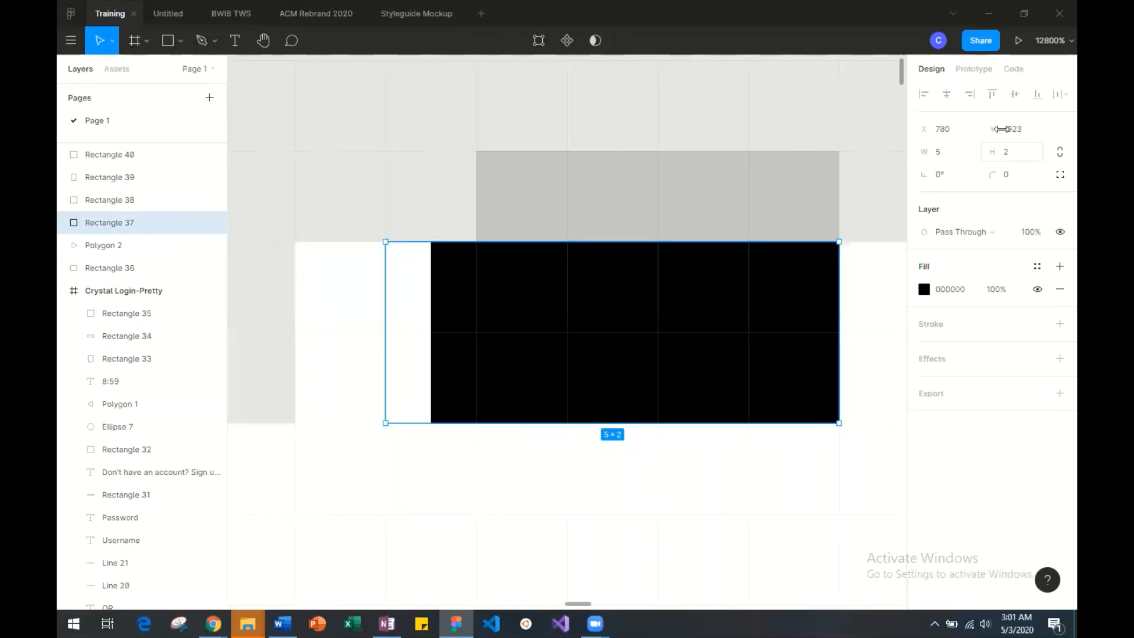
click(961, 131)
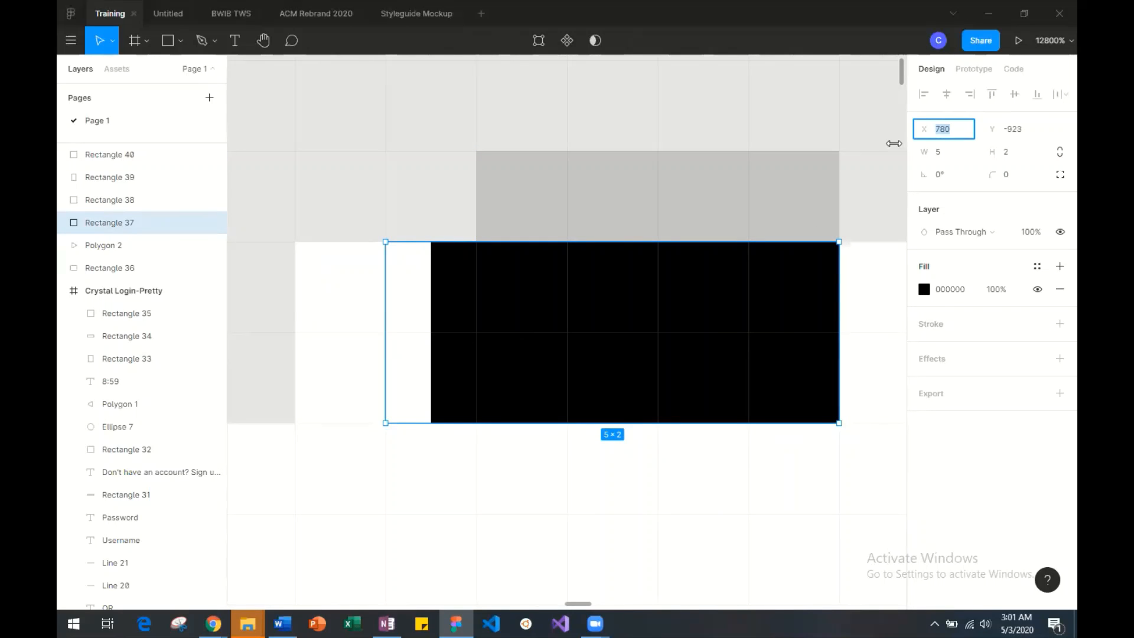
click(504, 289)
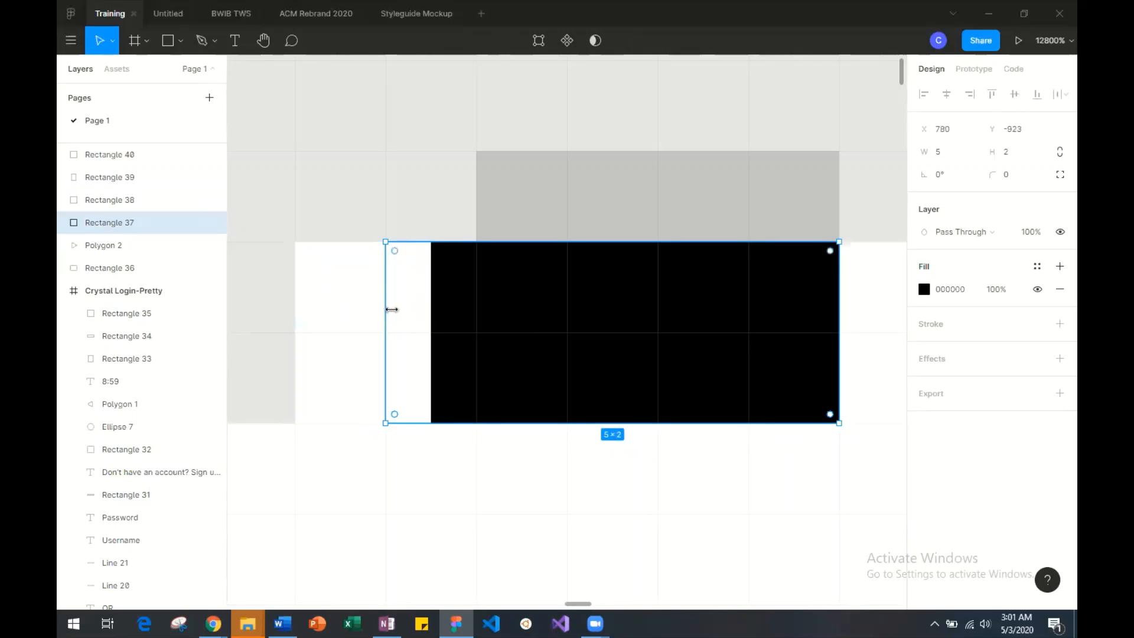
Move the black rectangle's layer in front of the left white post, and check the size of both posts.
drag(120, 222, 120, 198)
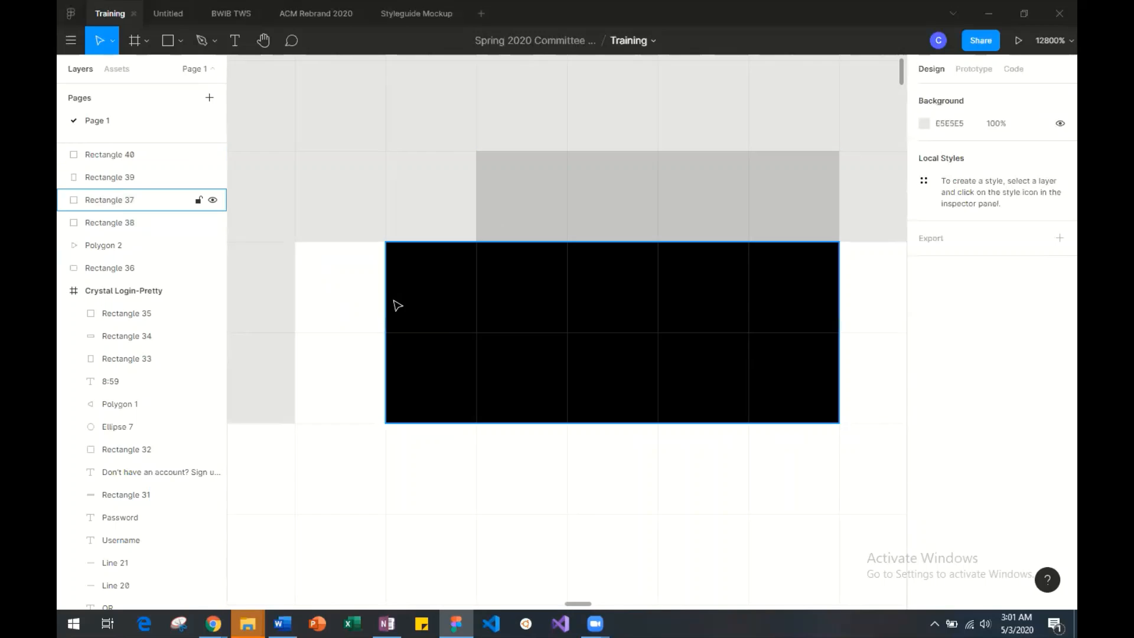
click(415, 305)
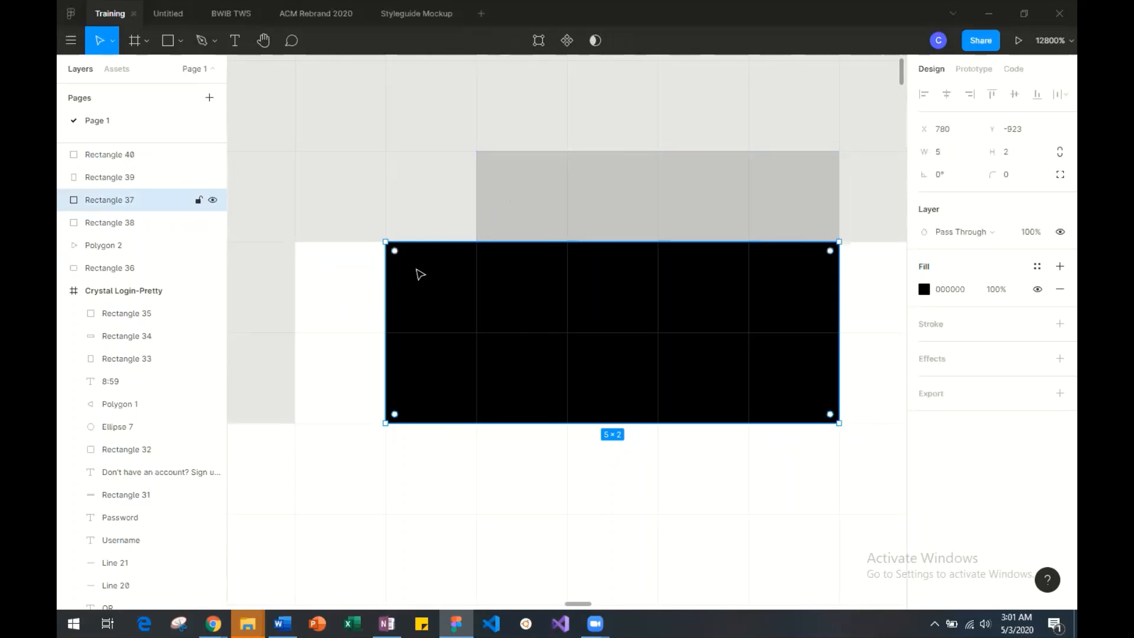
scroll(418, 271, right, 4)
scroll(584, 309, left, 5)
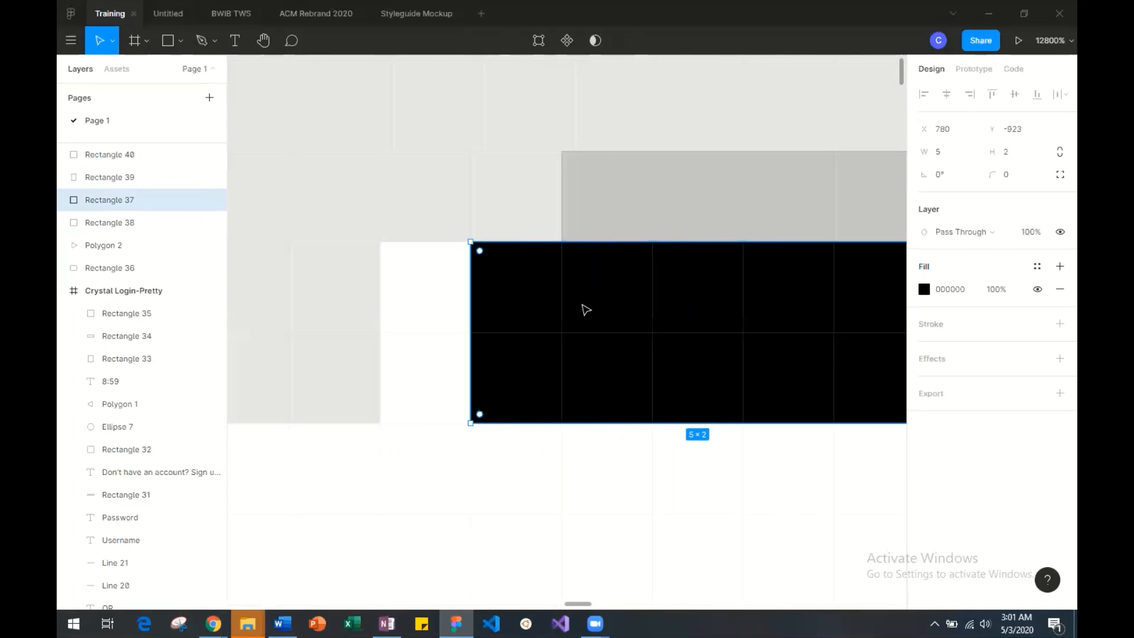
scroll(584, 308, right, 1)
click(415, 292)
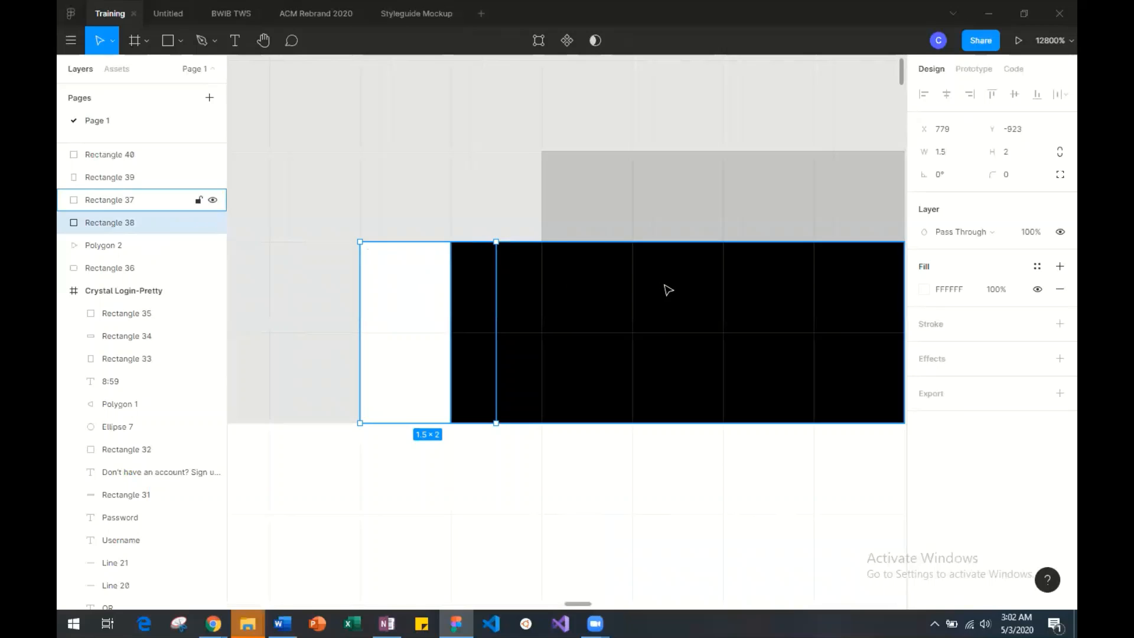
scroll(666, 289, right, 6)
click(635, 304)
scroll(634, 305, left, 8)
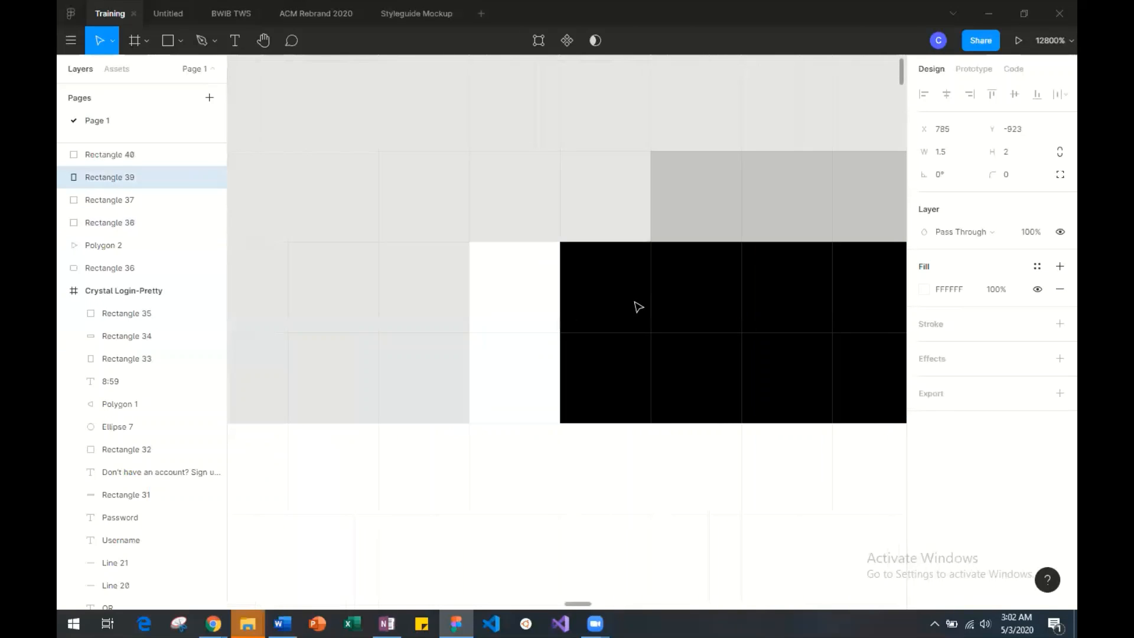
Trim the black rectangle's left edge to X 781 so it is 4 wide.
click(619, 310)
drag(557, 307, 631, 307)
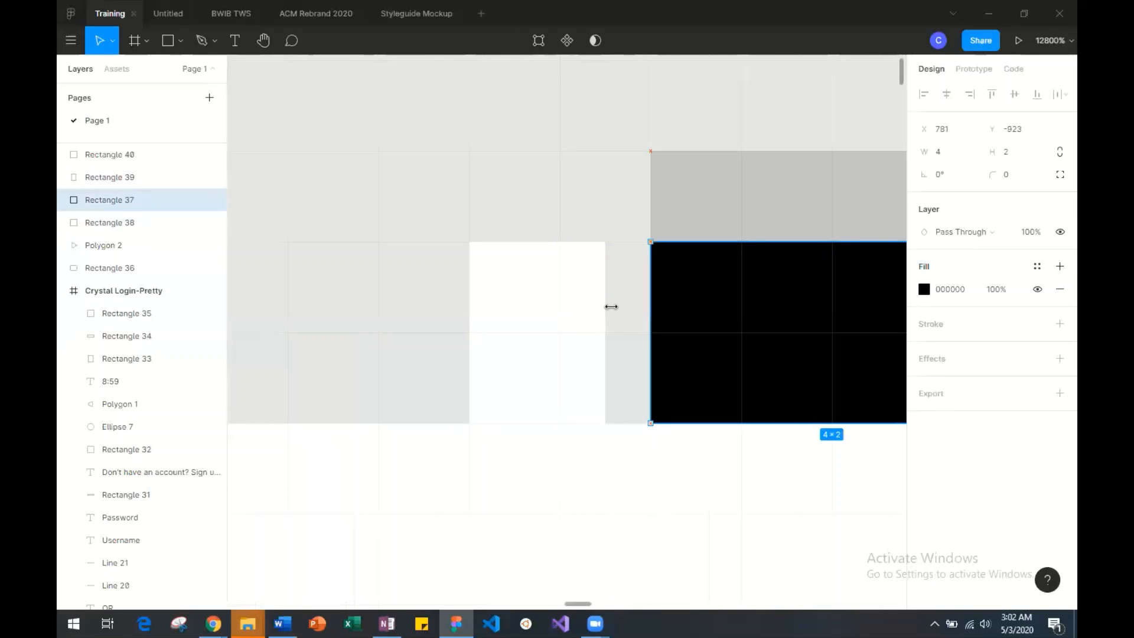
scroll(615, 313, right, 2)
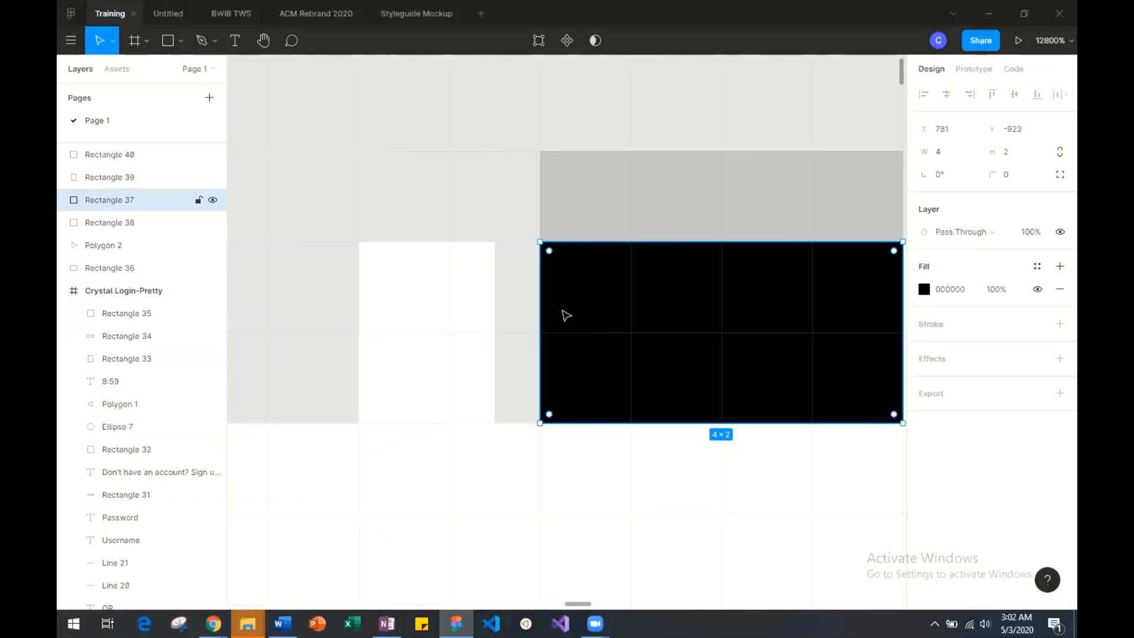
click(488, 299)
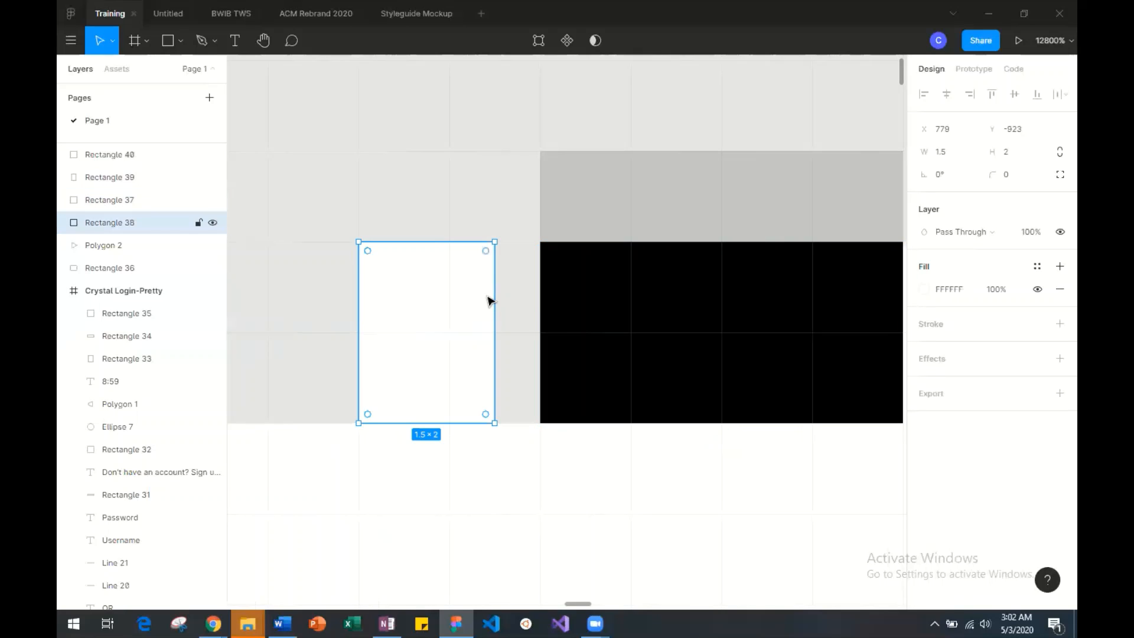
click(546, 309)
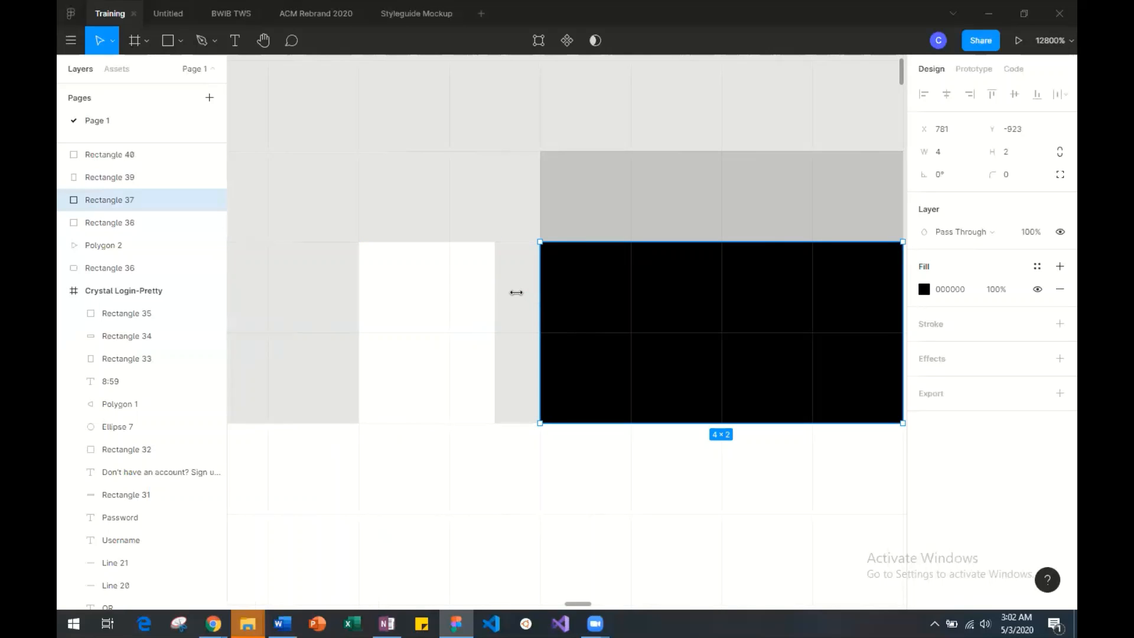
drag(500, 279, 507, 308)
scroll(511, 313, right, 3)
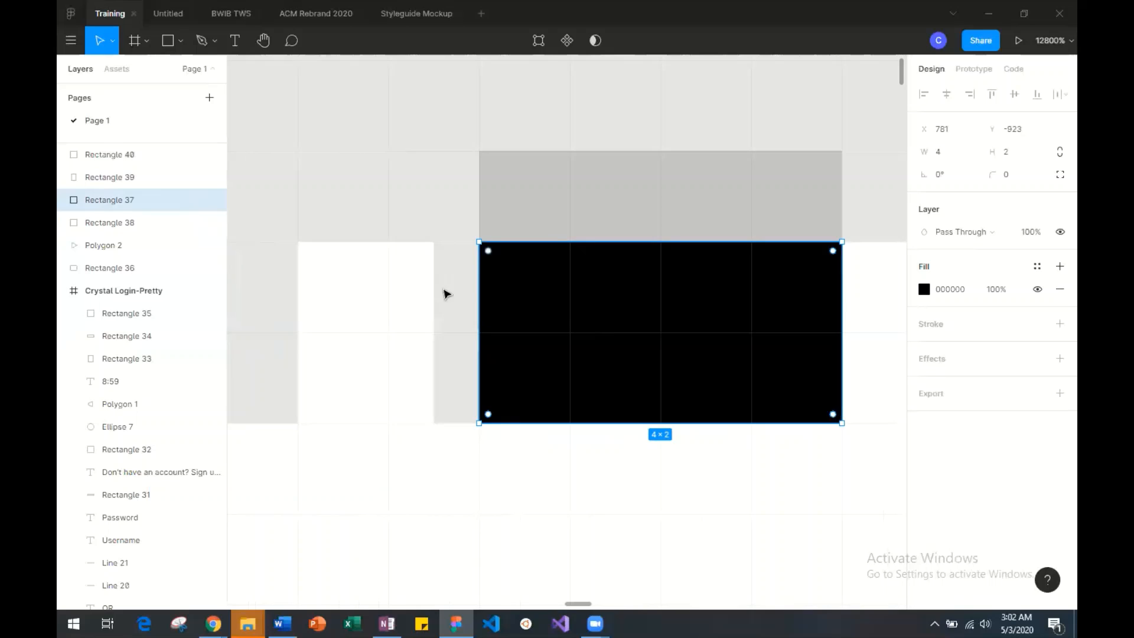
Extend the left edges of the grey crossbar and the black rectangle to X 780, making both 5 wide.
click(505, 223)
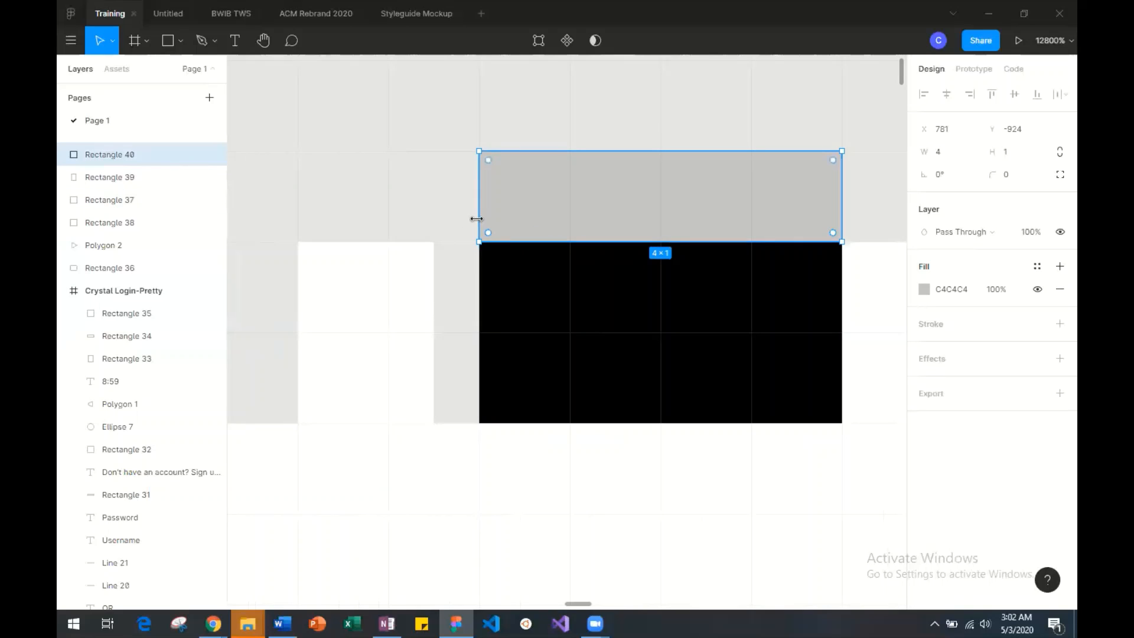
drag(473, 220, 416, 219)
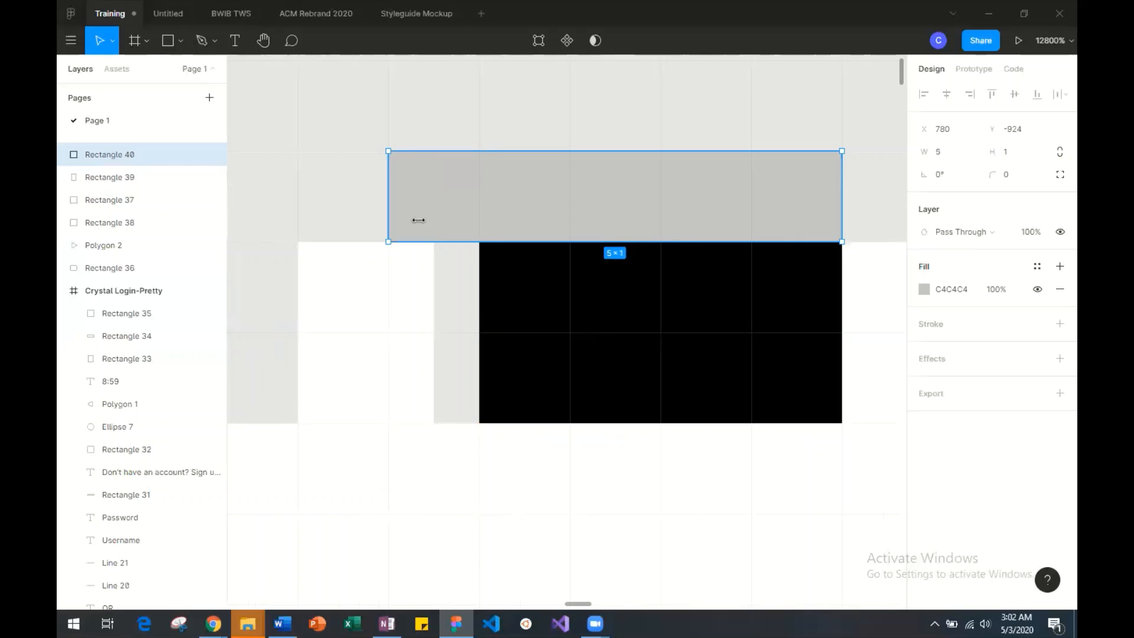
click(542, 352)
drag(433, 335, 424, 336)
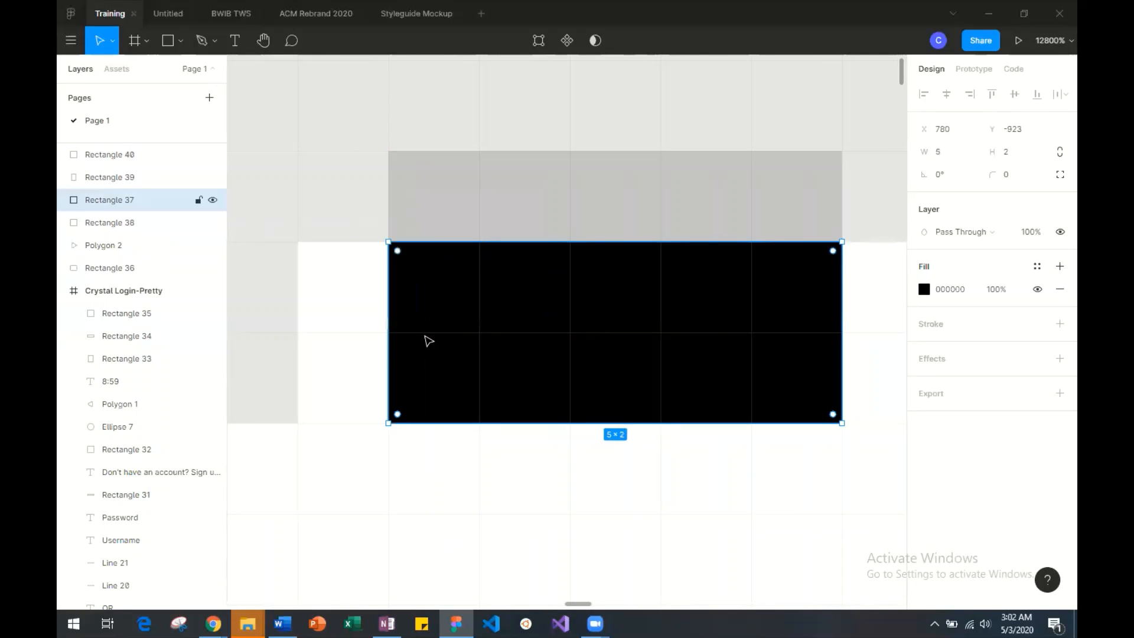
Narrow the right white post to a width of 1 and compare it with the left post.
drag(336, 326, 296, 319)
scroll(628, 331, right, 1)
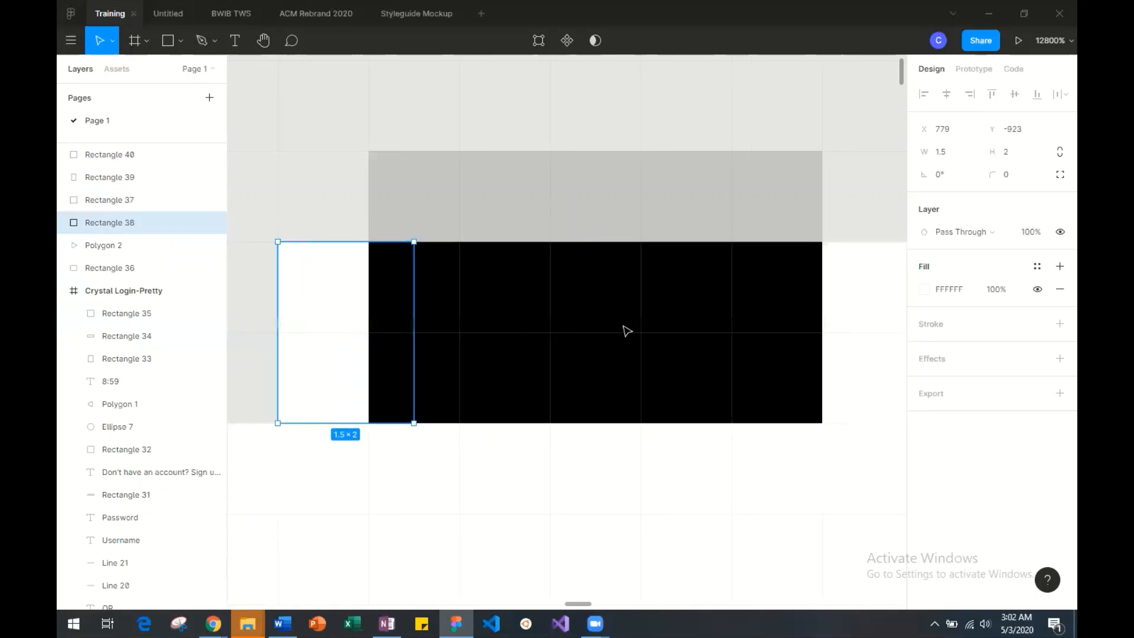
scroll(627, 331, right, 5)
click(685, 329)
drag(750, 329, 728, 330)
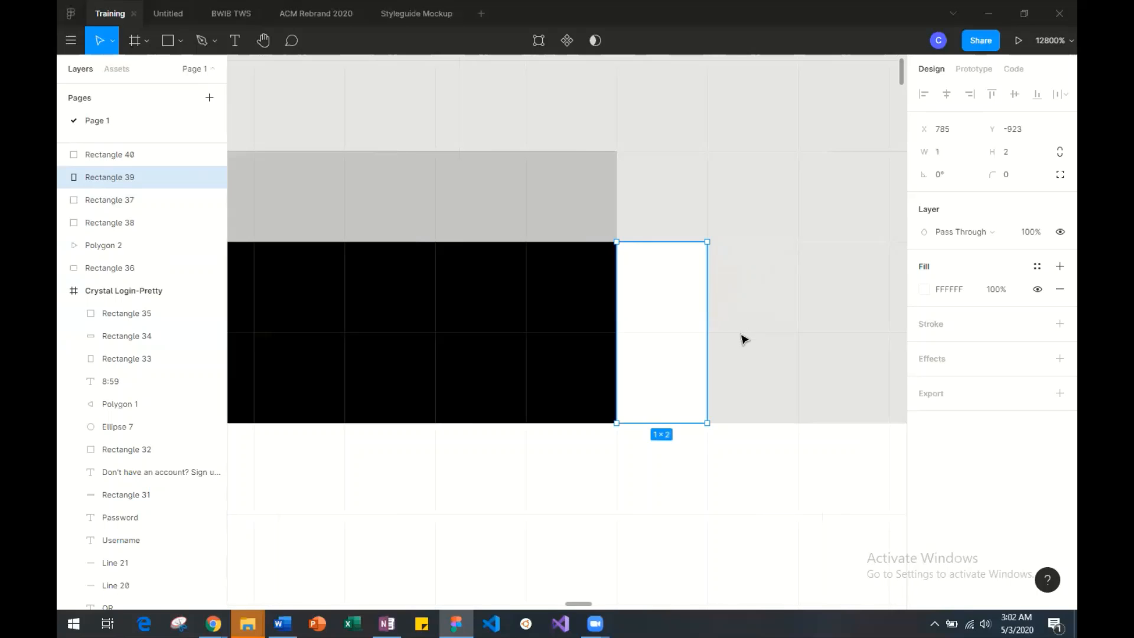
scroll(639, 355, left, 10)
click(638, 358)
scroll(640, 359, right, 5)
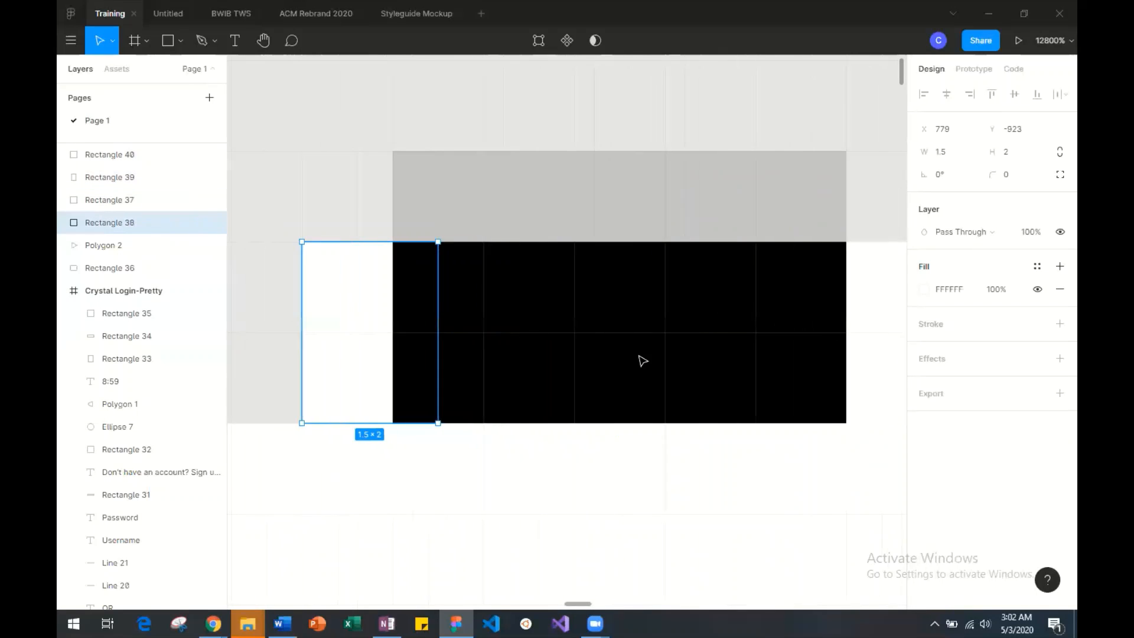
Set the right white post's width to 1.5.
scroll(643, 360, right, 12)
click(433, 358)
click(963, 152)
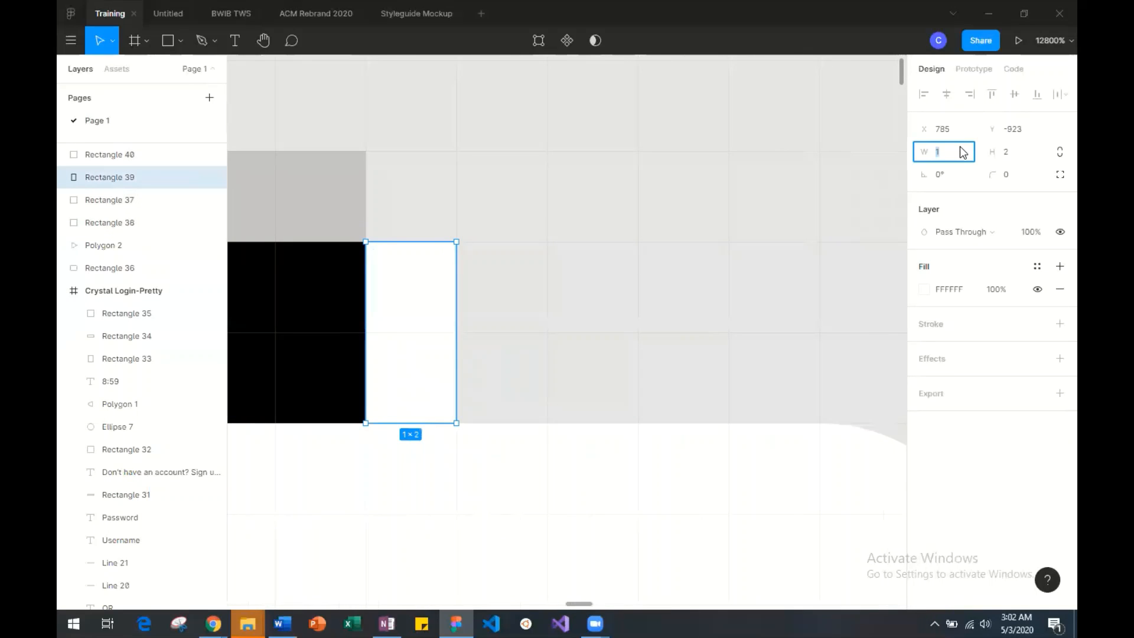
text(.5)
key(Return)
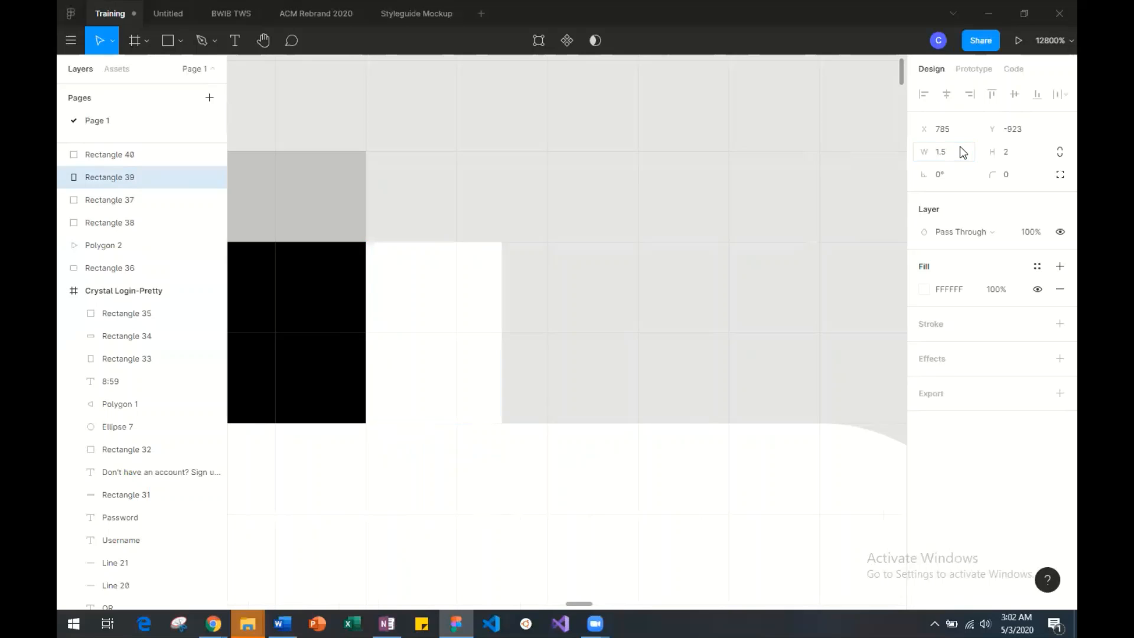
Examine how the widths and positions of the two white posts match on either side of the black rectangle.
click(571, 331)
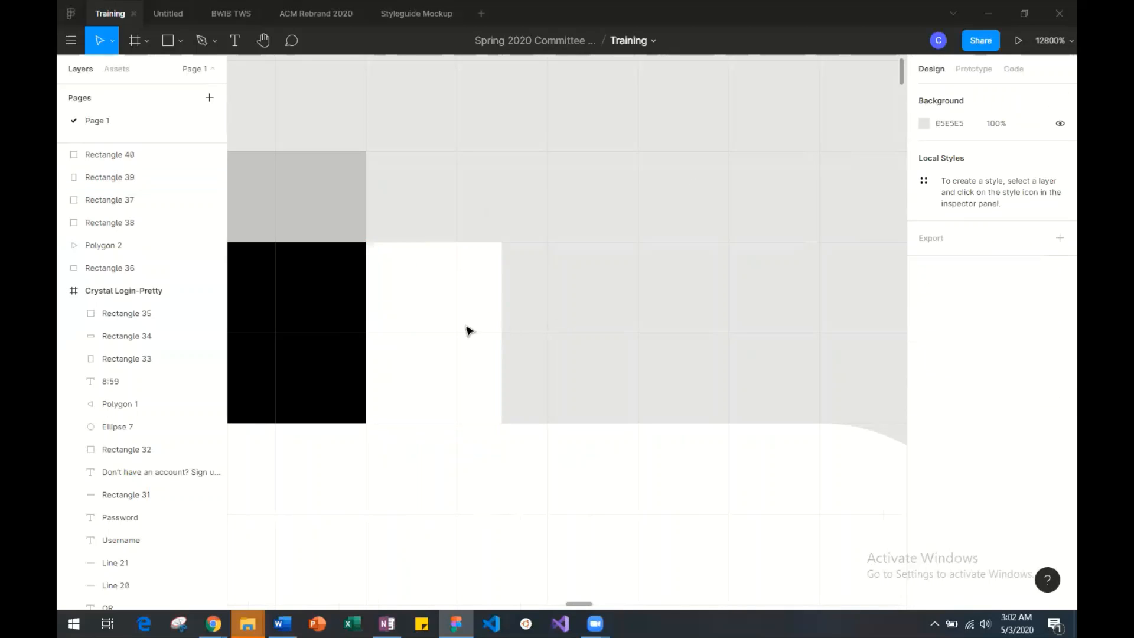
click(453, 327)
mouse_move(453, 326)
mouse_down()
mouse_move(521, 325)
mouse_move(461, 327)
mouse_up()
click(525, 328)
scroll(436, 344, left, 10)
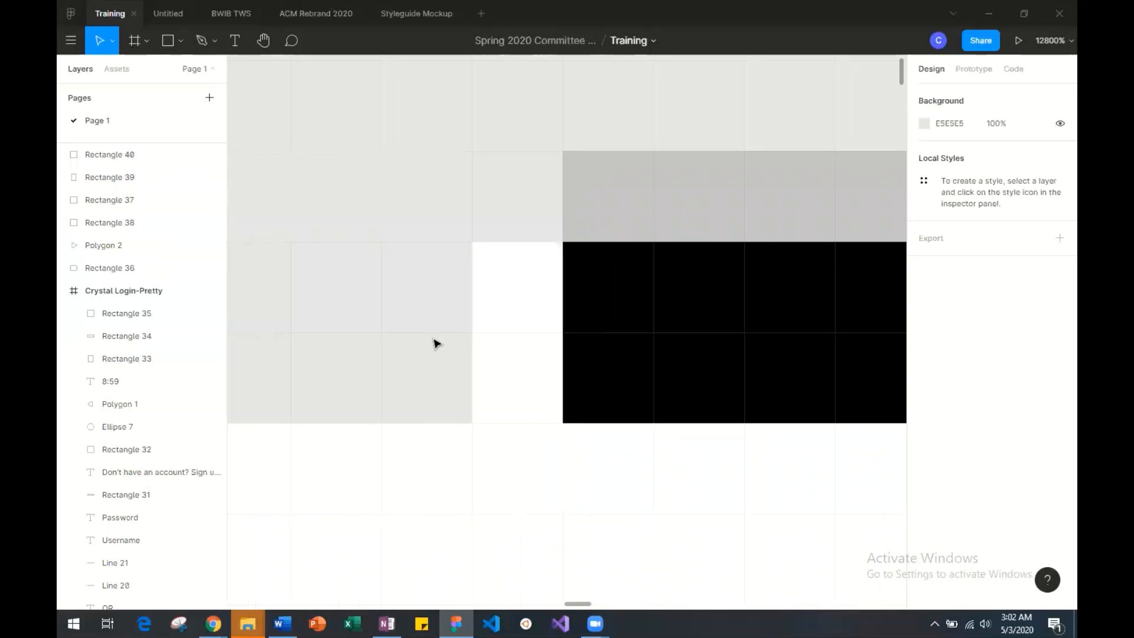
click(523, 338)
scroll(526, 341, right, 5)
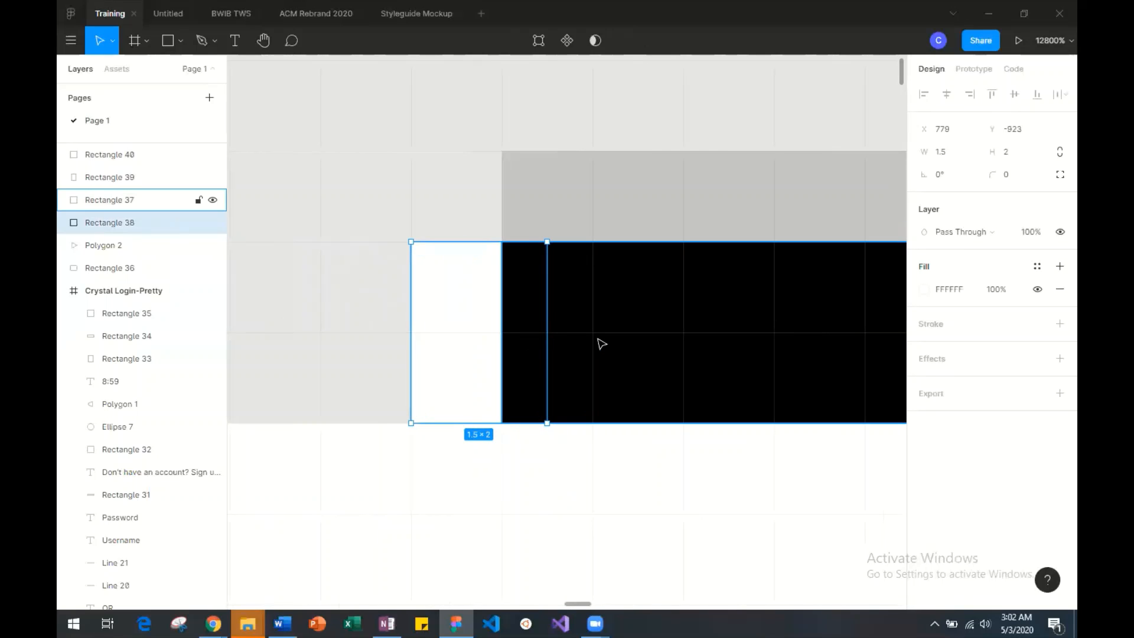
scroll(564, 345, right, 7)
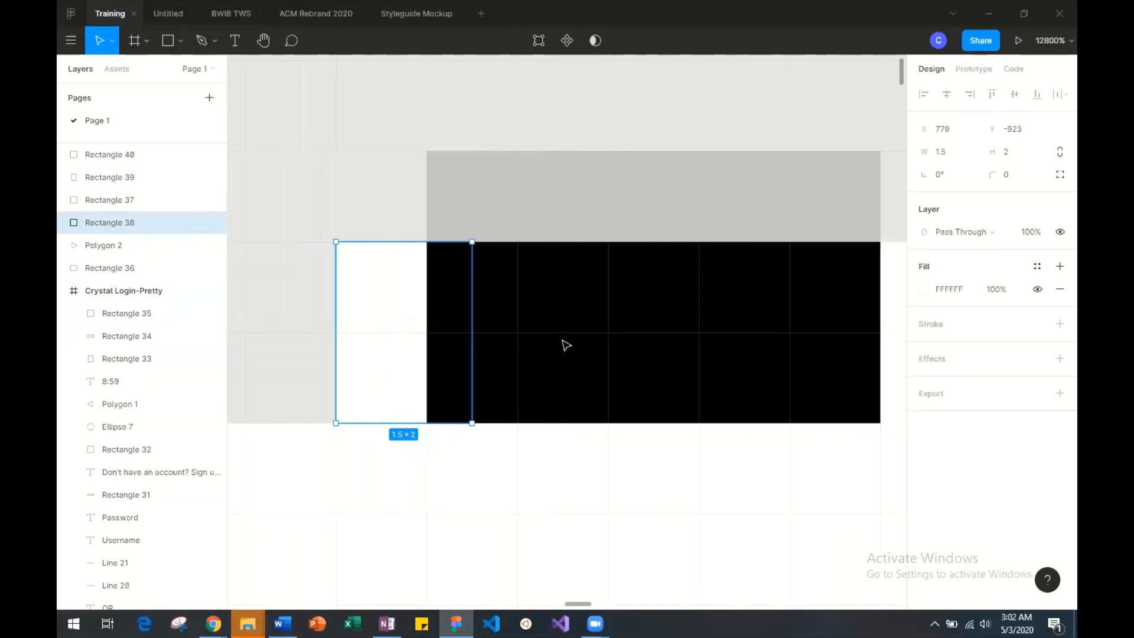
scroll(408, 333, right, 12)
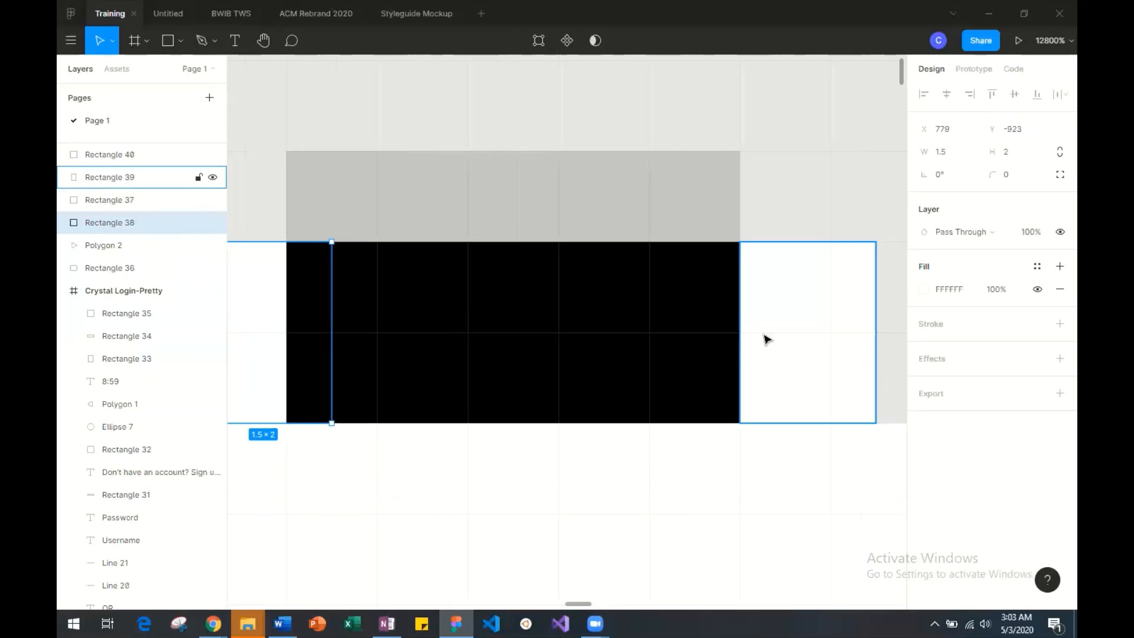
click(372, 353)
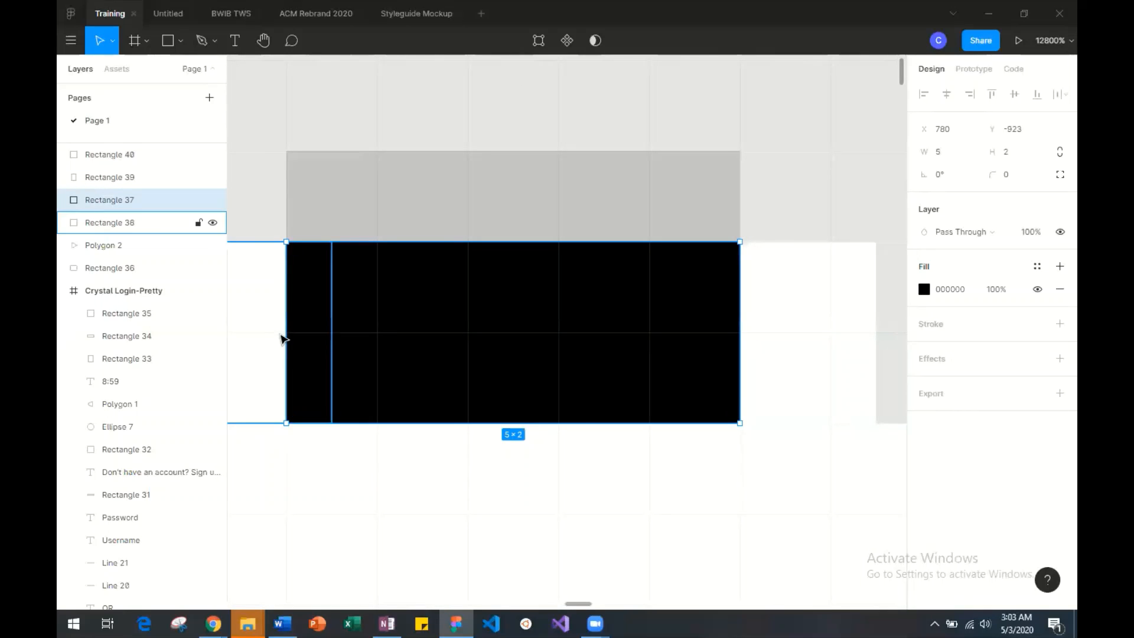
scroll(445, 353, left, 20)
mouse_move(485, 355)
mouse_down()
mouse_move(420, 357)
mouse_move(502, 356)
mouse_up()
scroll(537, 358, right, 20)
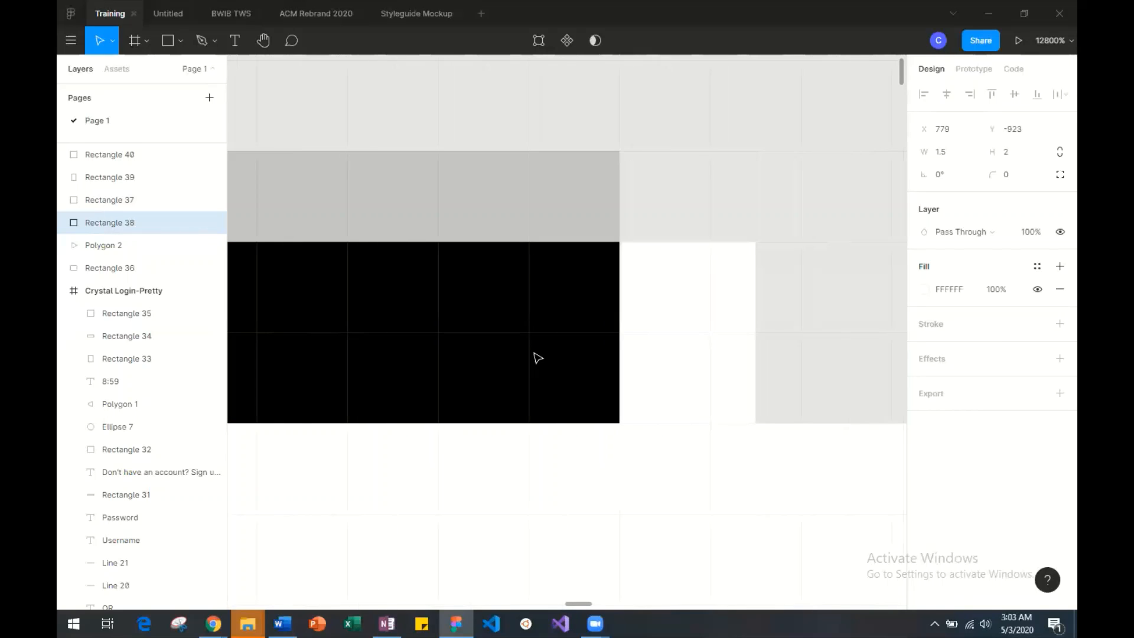
Trim the right white post's outer edge so the post is 1 wide.
click(651, 352)
drag(758, 349, 726, 347)
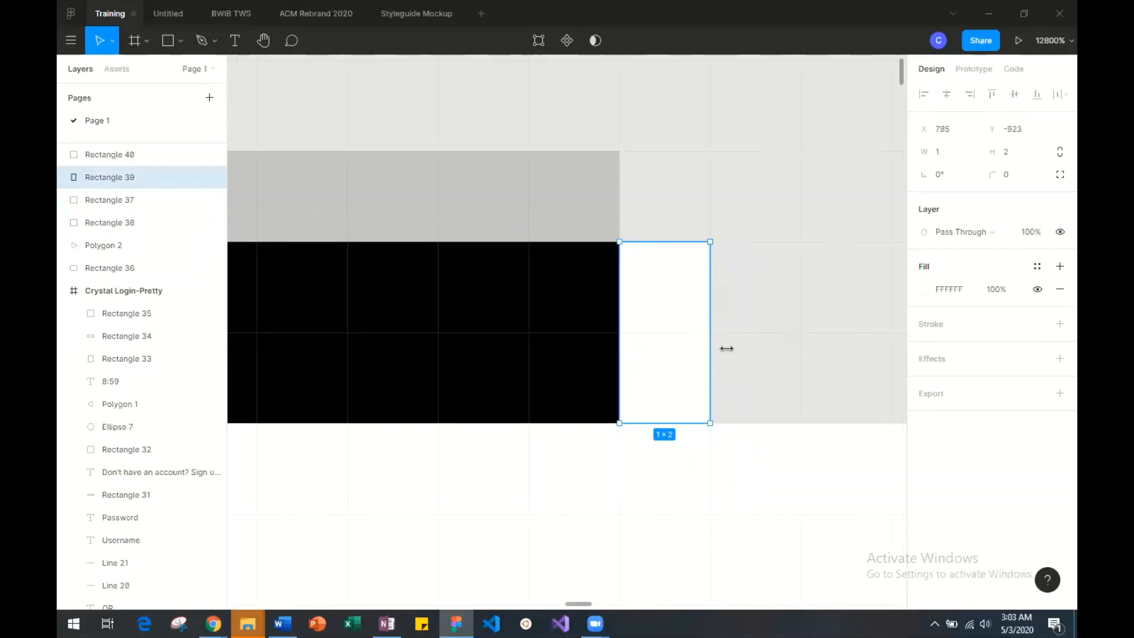
click(729, 352)
scroll(731, 352, left, 20)
scroll(731, 353, right, 20)
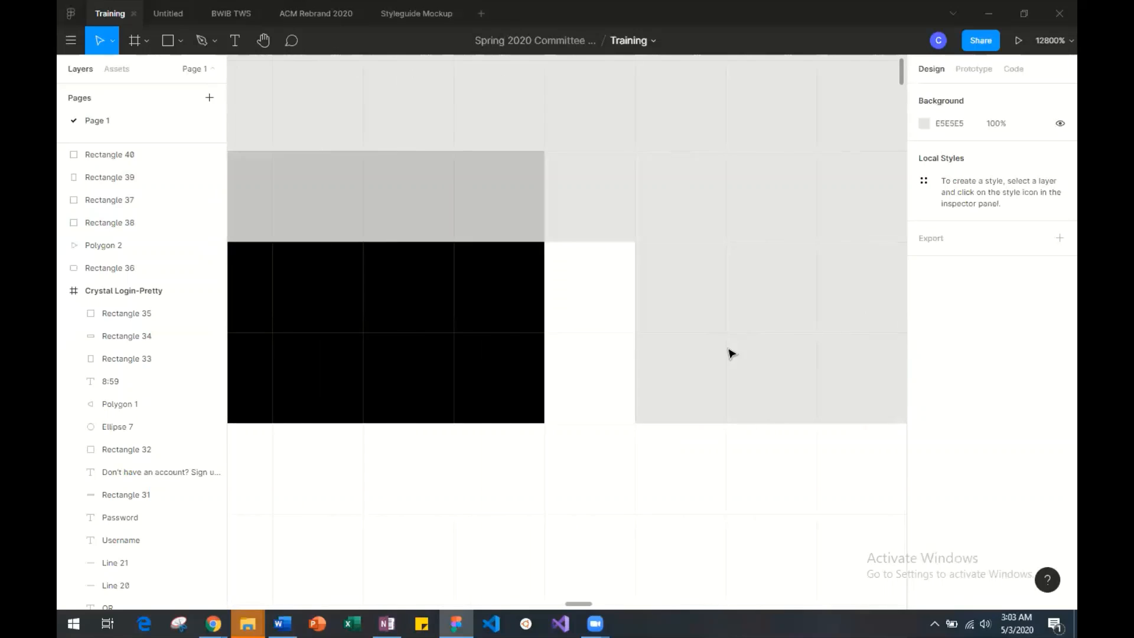
Change the fill of the grey 5 × 1 crossbar to white (FFFFFF).
scroll(729, 353, left, 20)
click(505, 207)
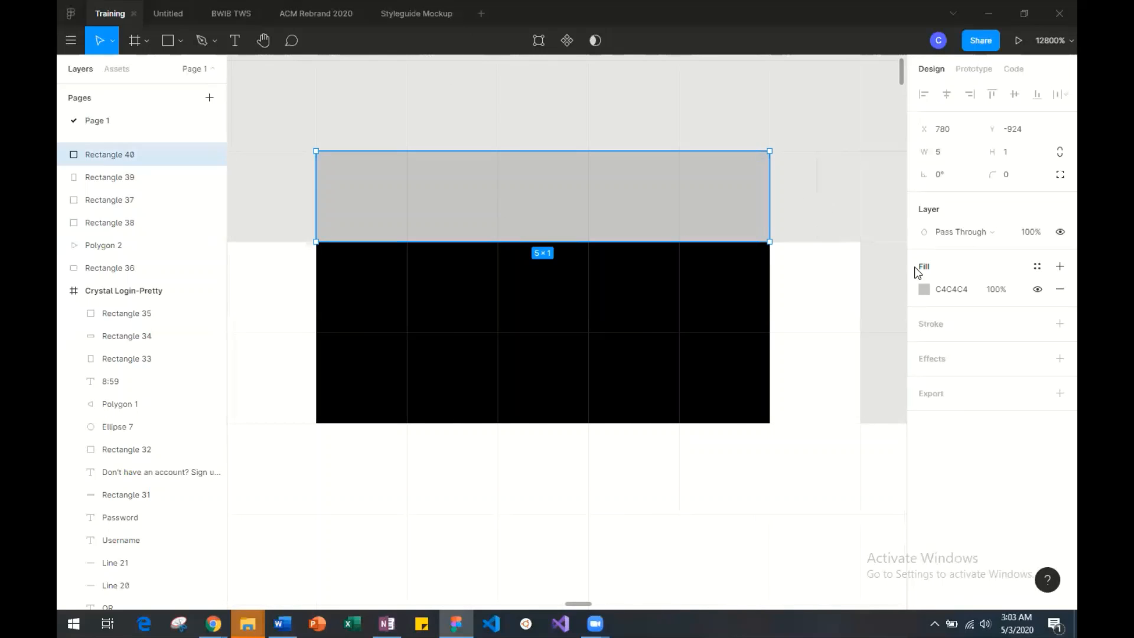
click(924, 289)
drag(764, 261, 709, 253)
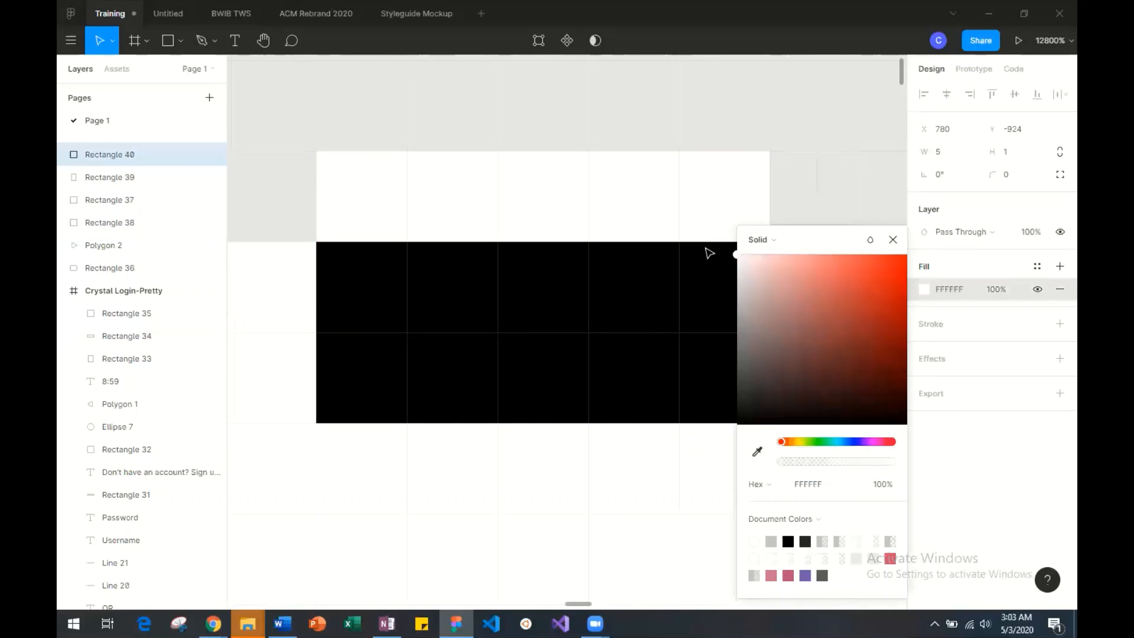
Draw a 1 × 1 triangle with the Polygon tool in the gap above the left white post, beside the crossbar.
click(813, 99)
scroll(483, 182, left, 15)
click(171, 47)
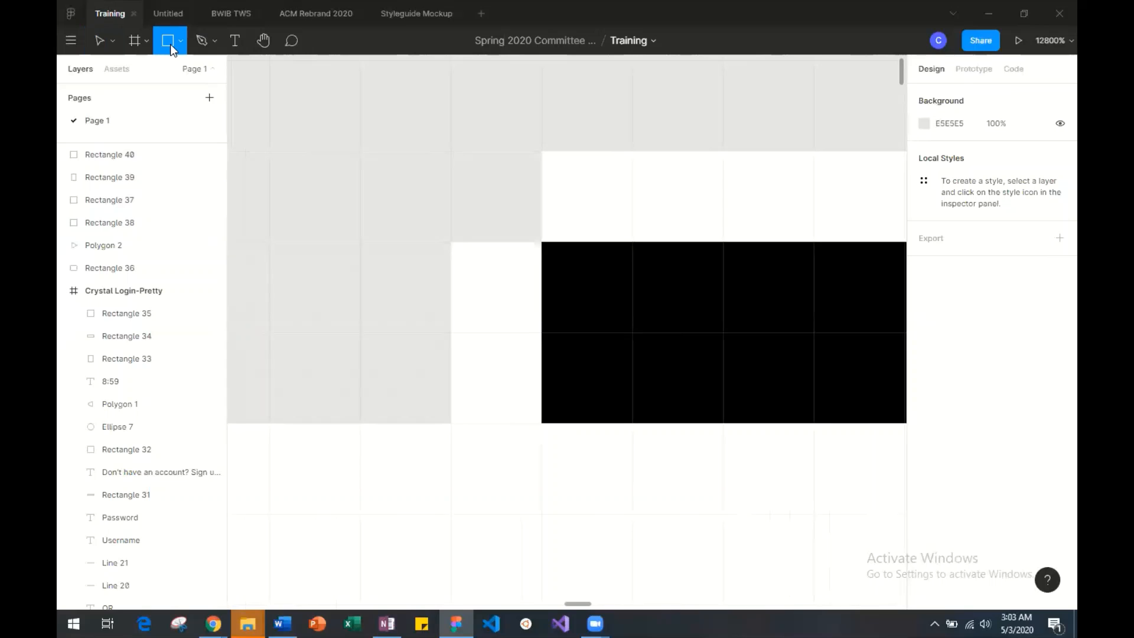
click(180, 42)
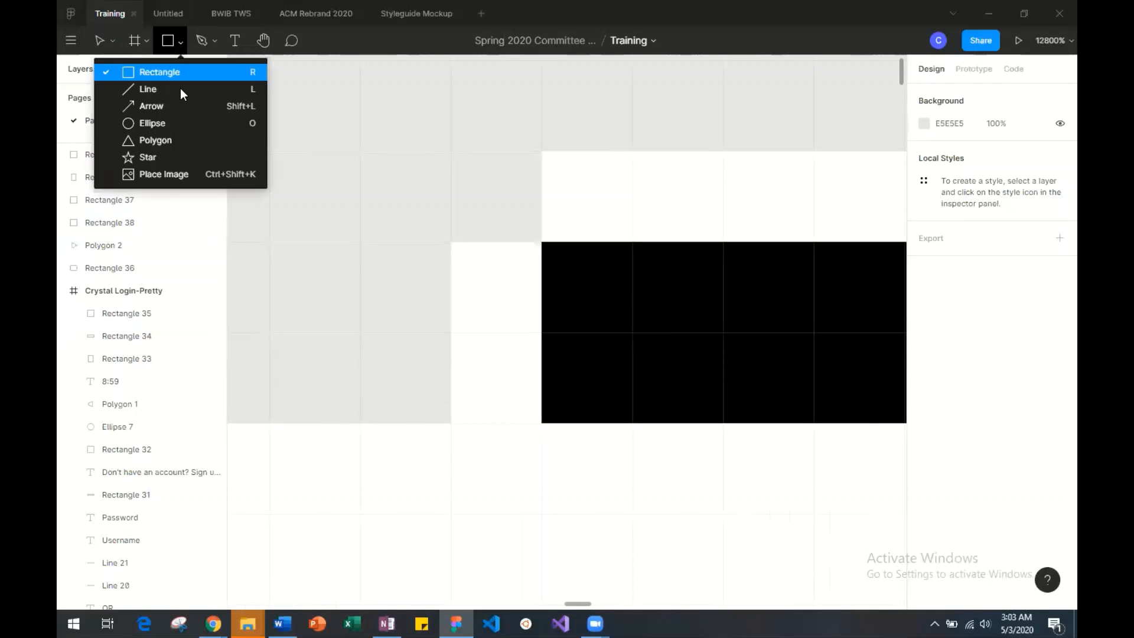
click(178, 136)
drag(541, 154, 477, 232)
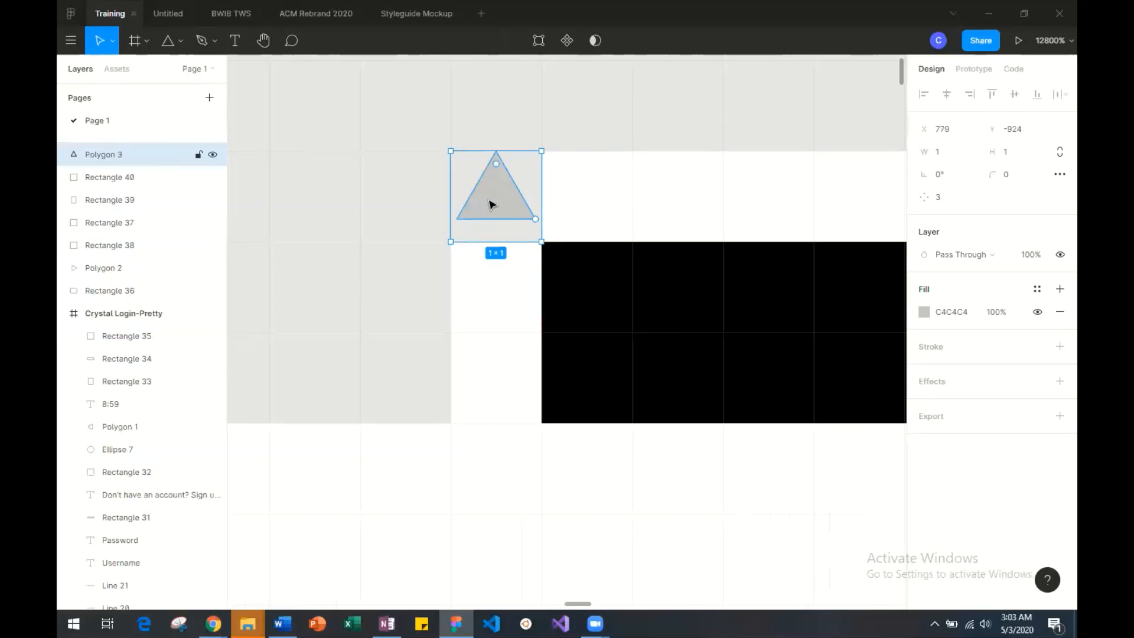
drag(491, 203, 480, 230)
click(456, 183)
Reshape the grey triangle into a right triangle whose diagonal bevels the corner between the left post and the crossbar.
double_click(489, 225)
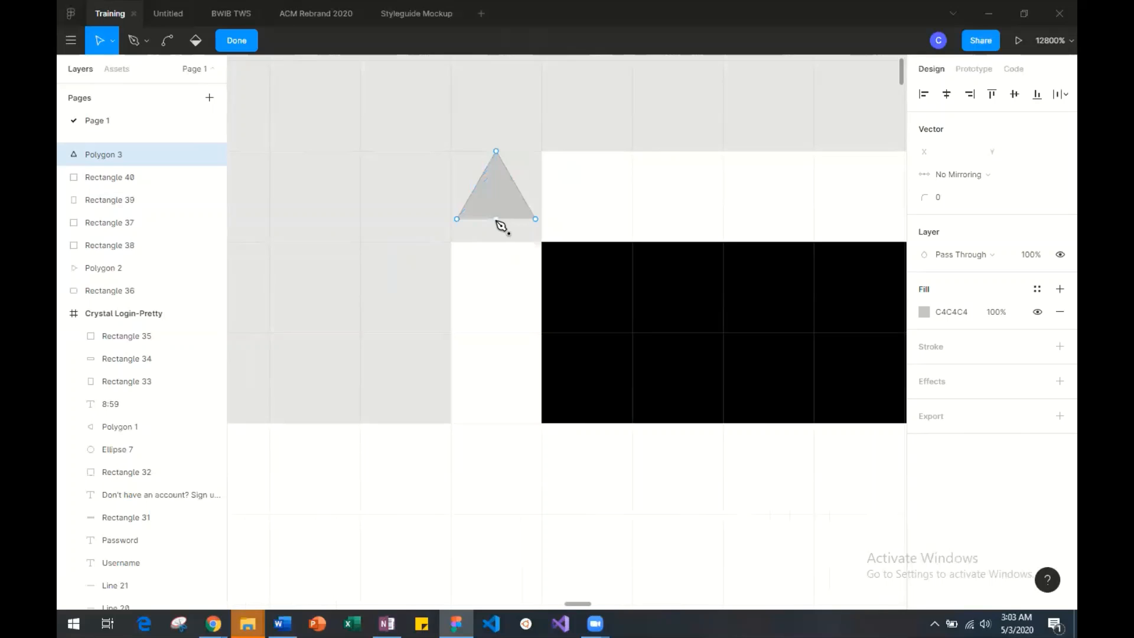
drag(538, 221, 541, 242)
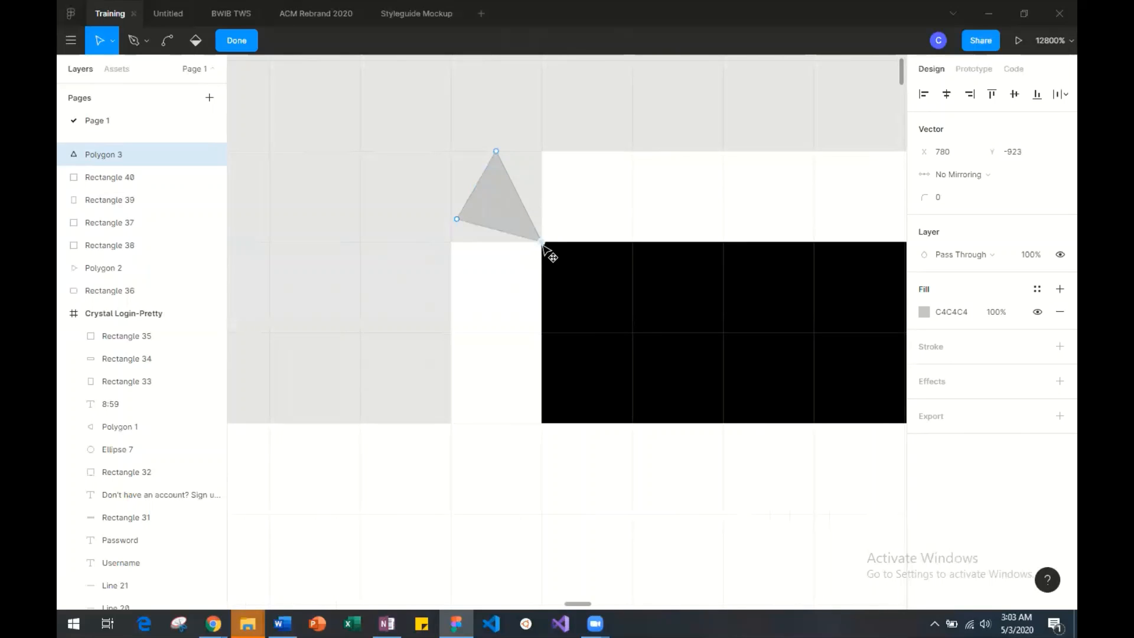
drag(496, 153, 541, 151)
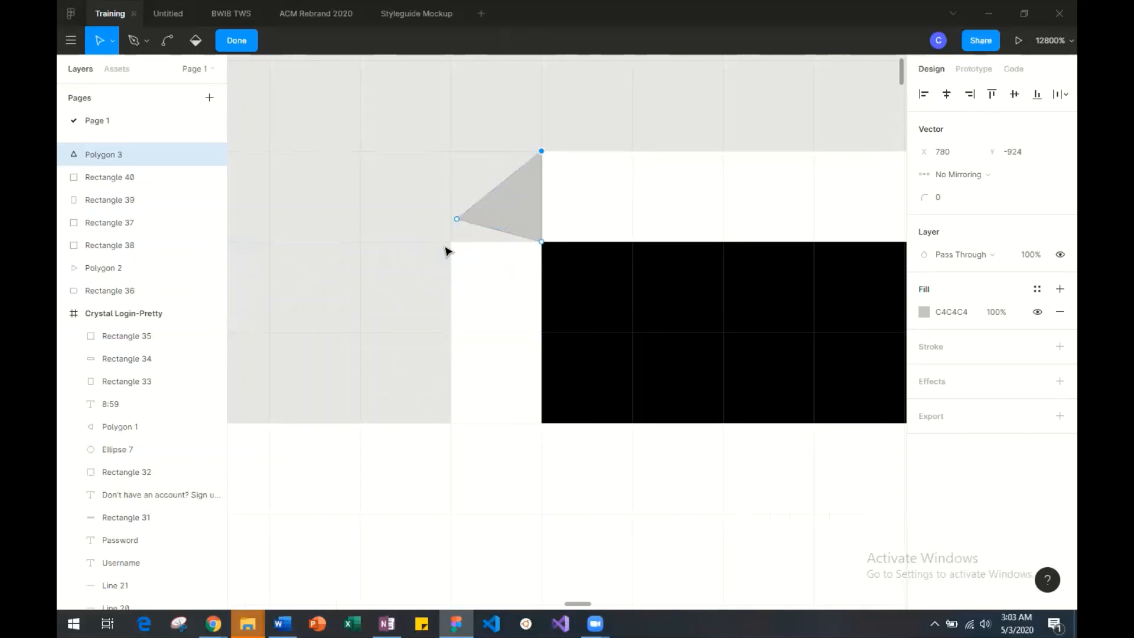
drag(457, 223, 452, 242)
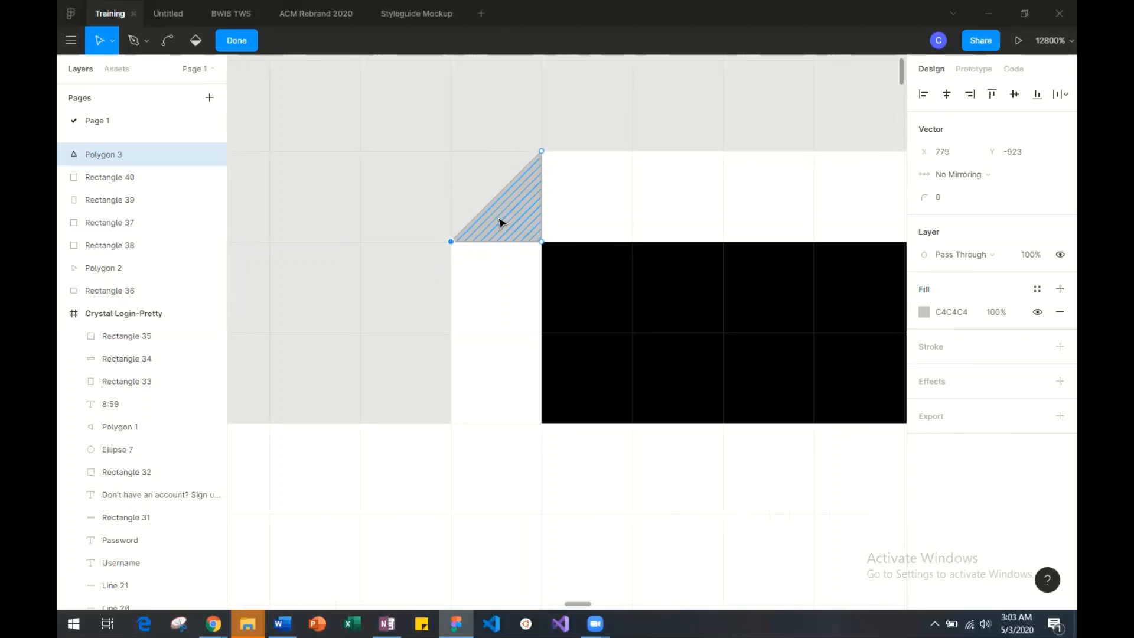
Change the left corner triangle's fill to white (FFFFFF) and finish editing its shape.
click(931, 319)
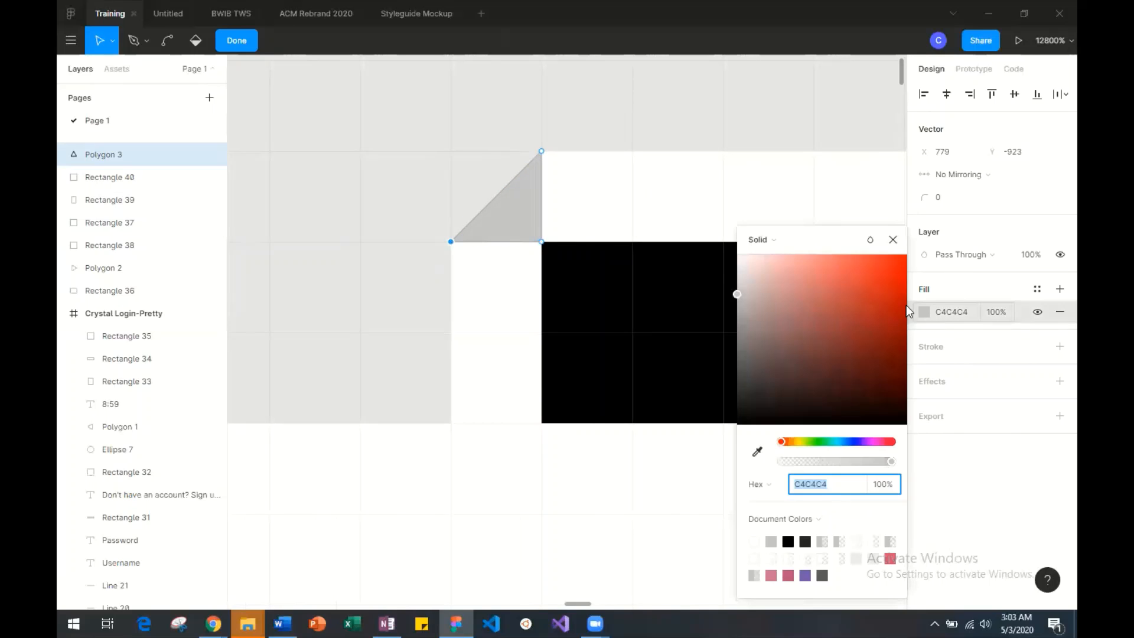
drag(906, 305, 707, 253)
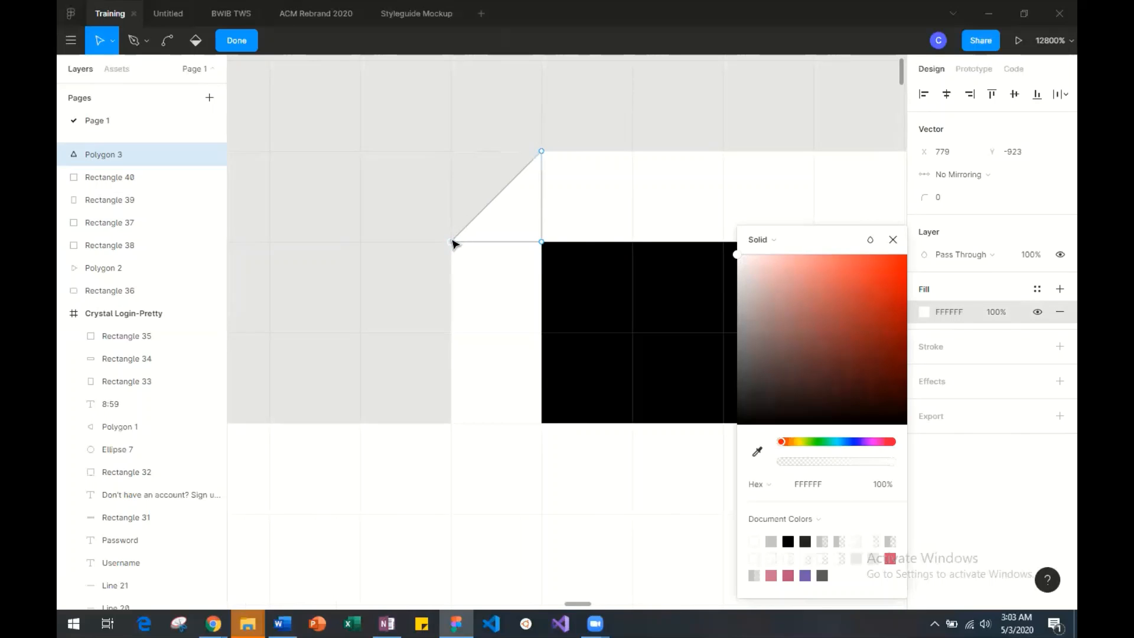
scroll(460, 213, right, 3)
click(430, 139)
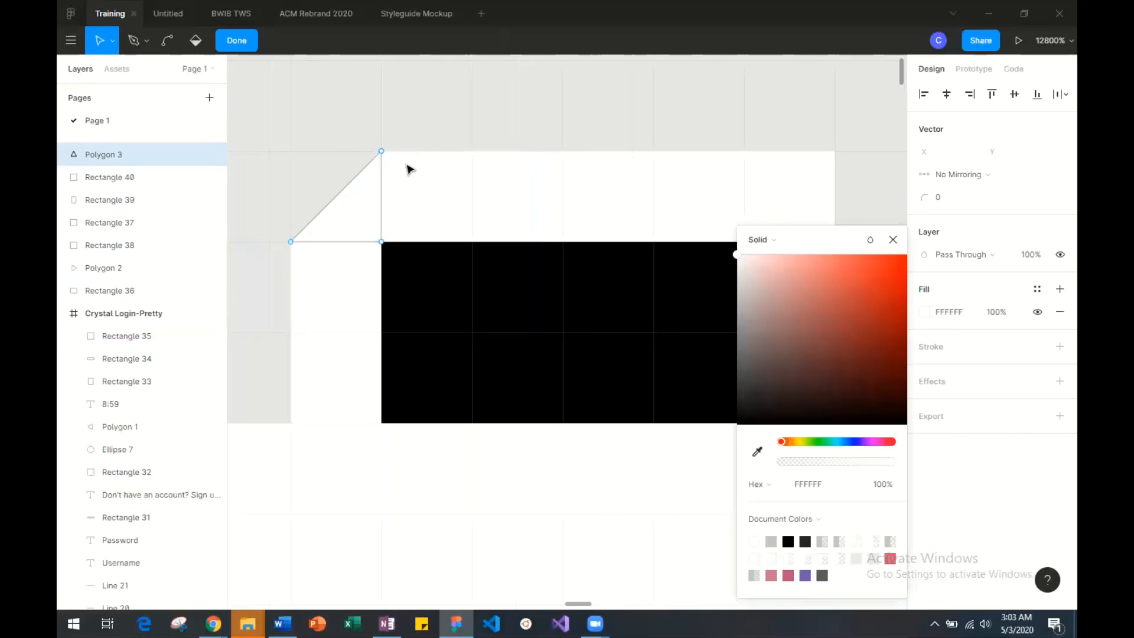
click(237, 41)
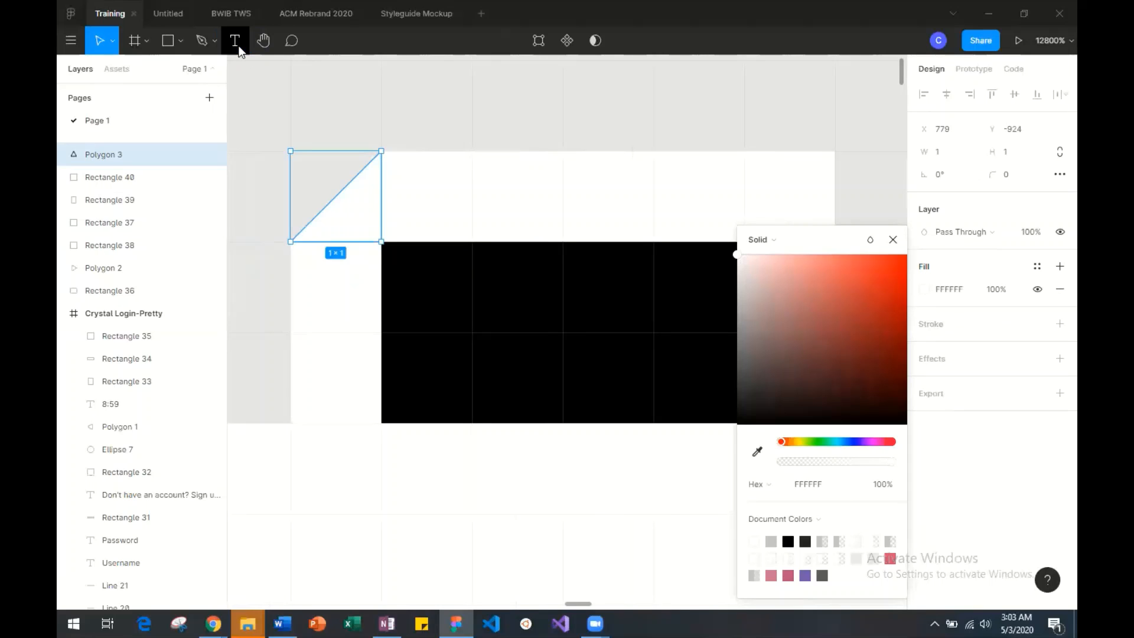
click(430, 140)
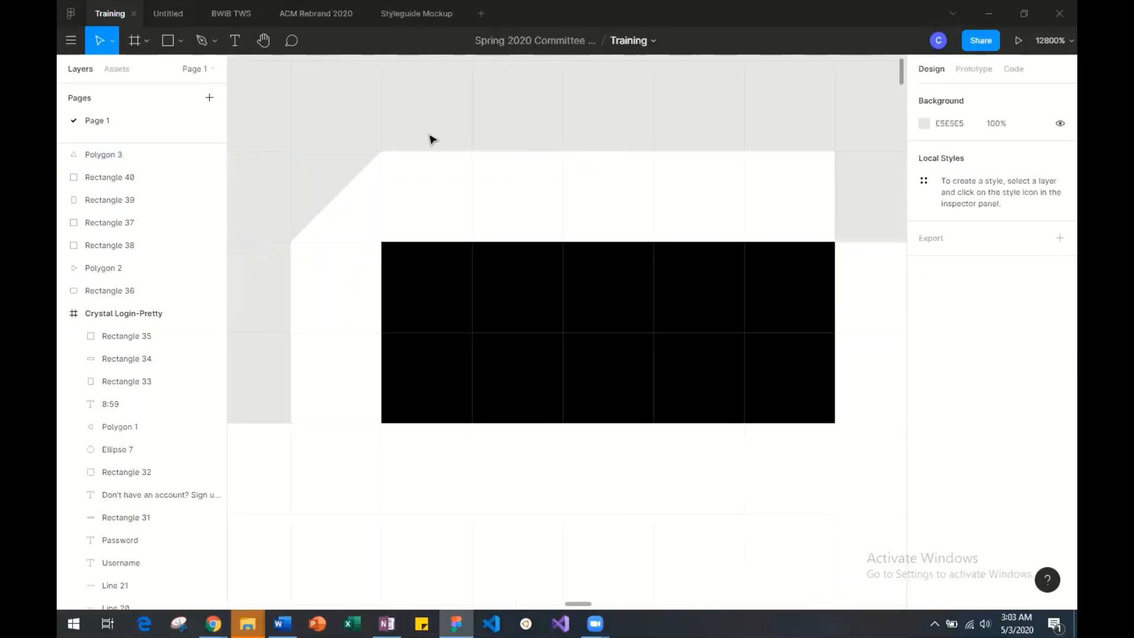
Try to push the midpoint of the left corner triangle's diagonal edge outward.
double_click(371, 185)
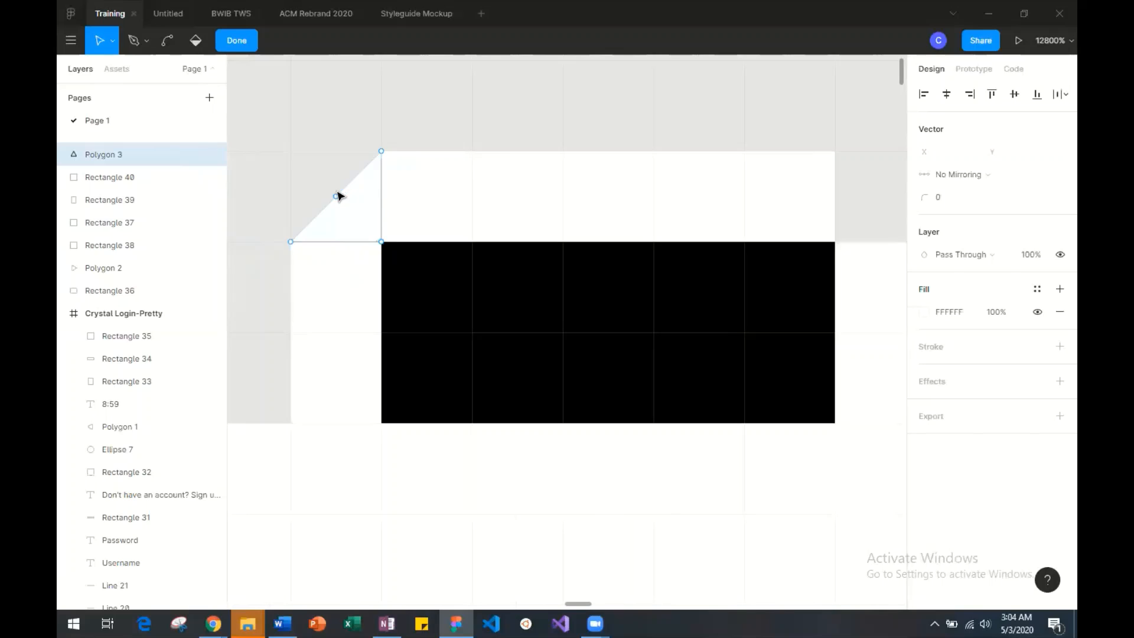
drag(335, 197, 321, 179)
click(417, 120)
click(243, 49)
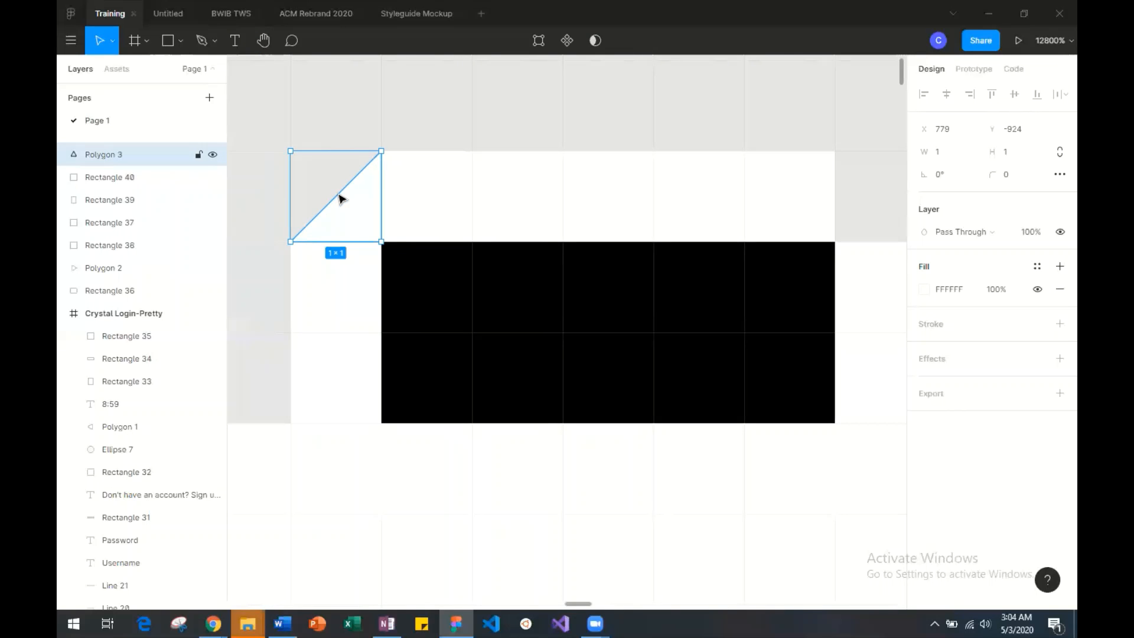
Draw a second 1 × 1 triangle with the Polygon tool in the gap above the right white post.
click(179, 49)
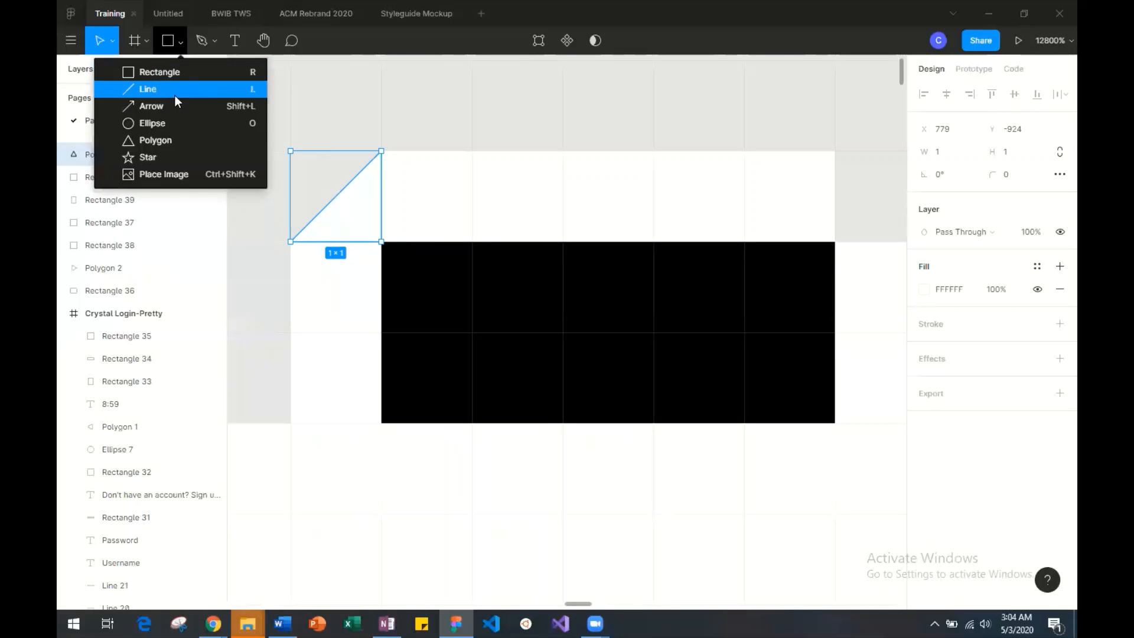
click(168, 135)
scroll(548, 135, right, 3)
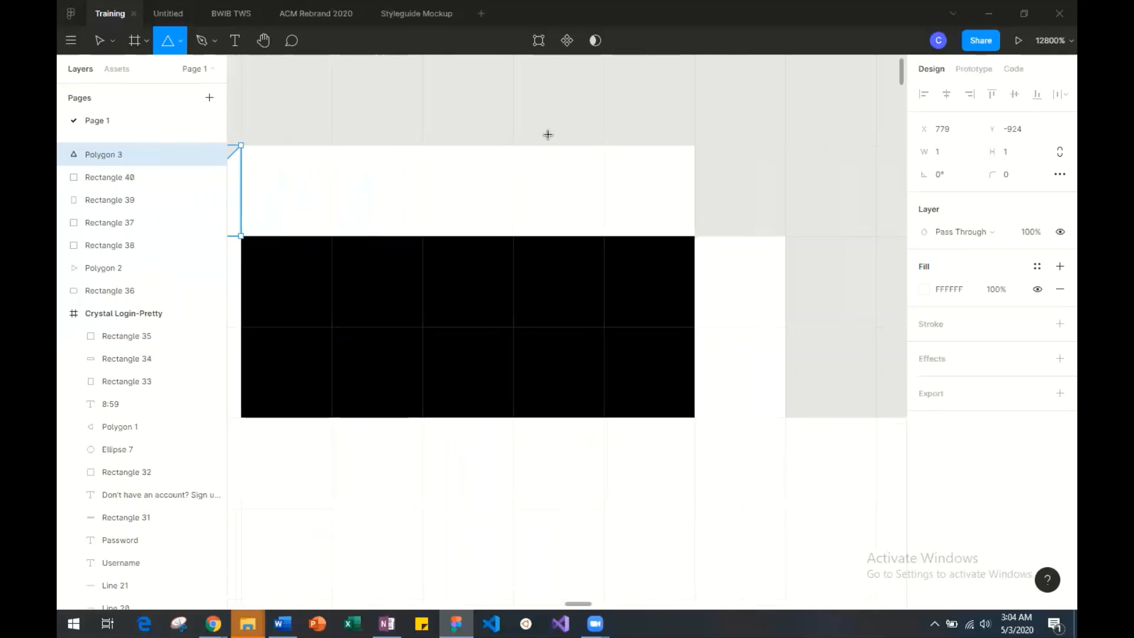
scroll(549, 135, left, 5)
scroll(550, 135, right, 7)
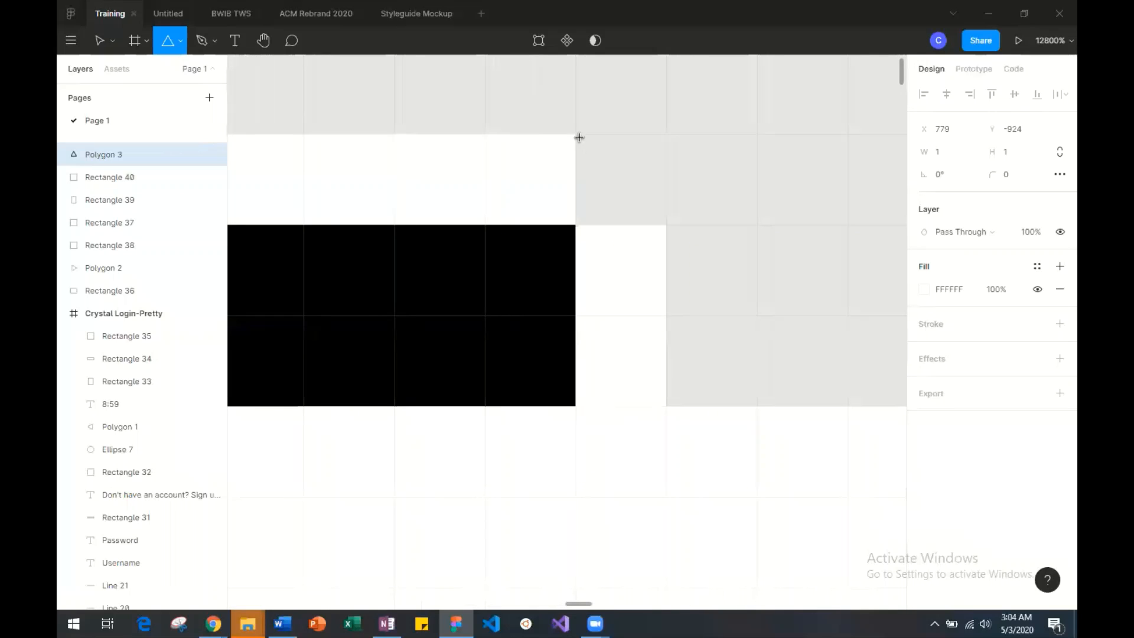
drag(579, 137, 664, 238)
click(723, 206)
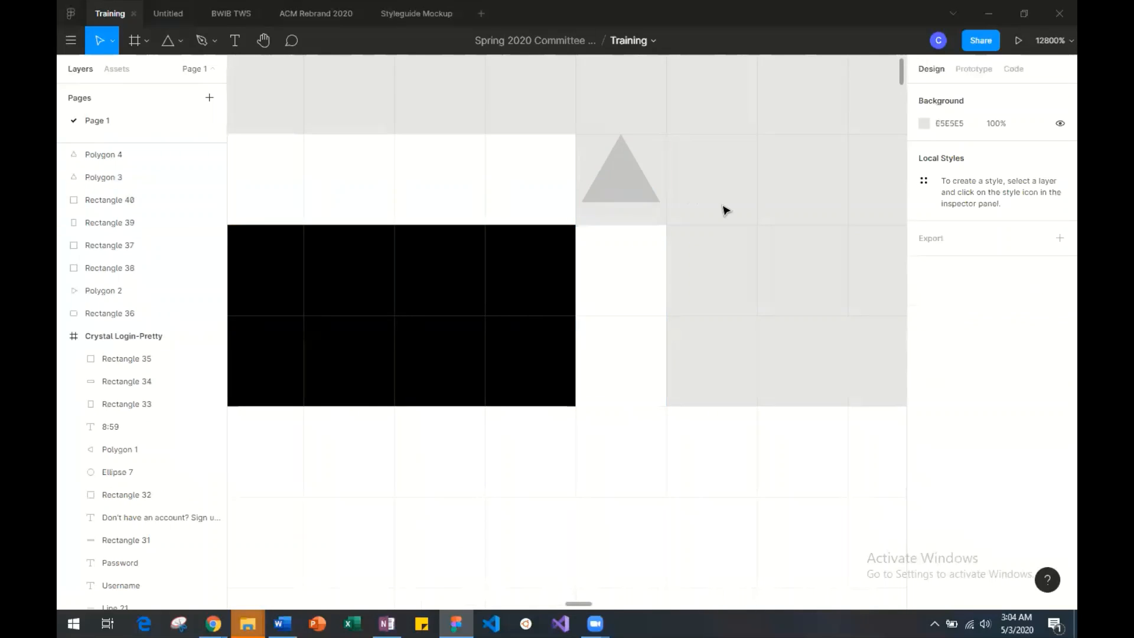
Reshape the second triangle into a right triangle whose diagonal bevels the corner between the crossbar and the right post.
double_click(631, 193)
drag(582, 202, 576, 225)
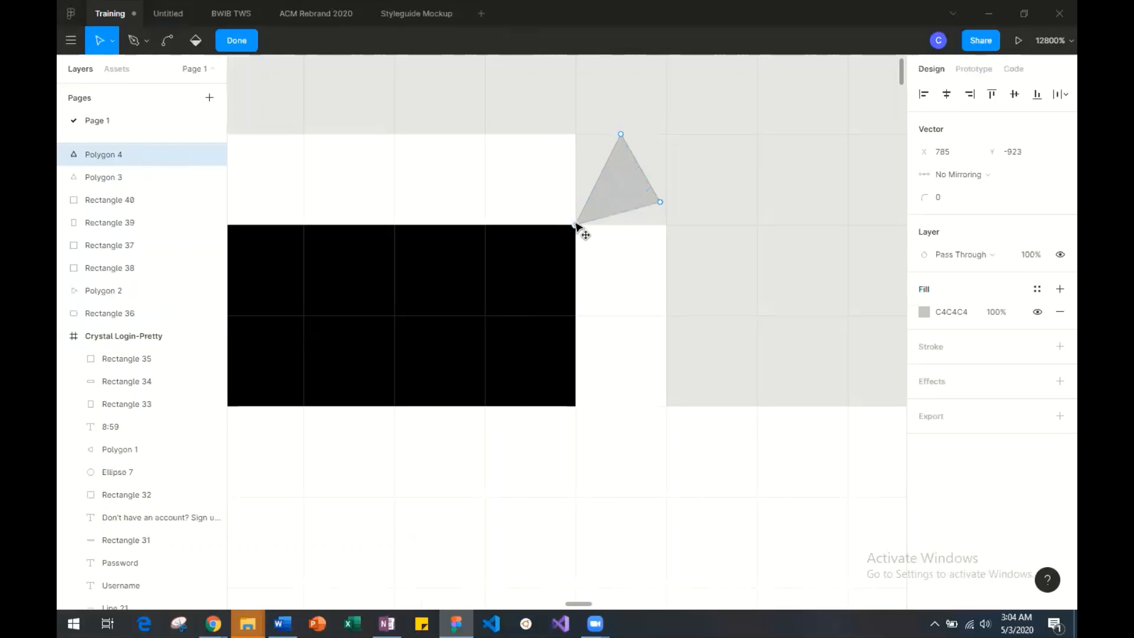
drag(619, 137, 575, 134)
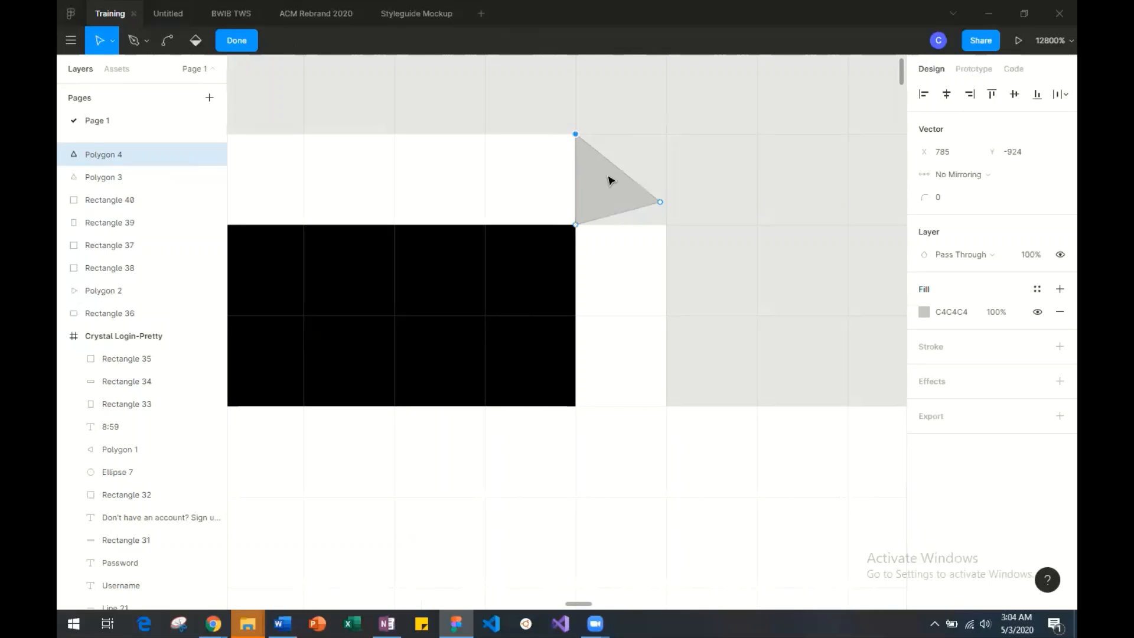
drag(662, 207, 696, 244)
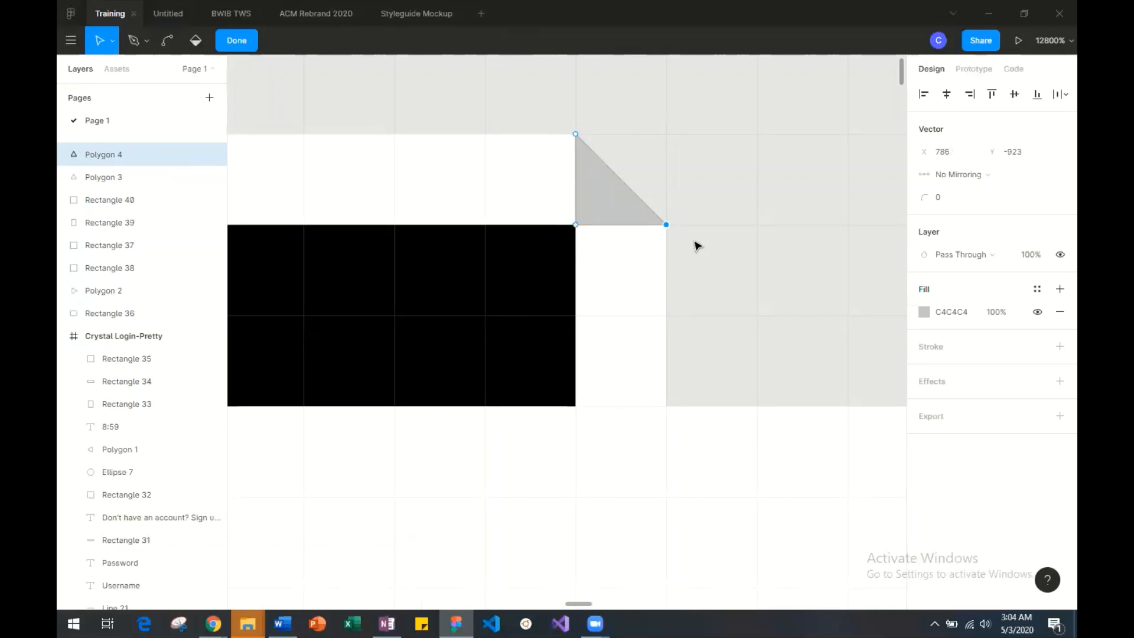
Change the right corner triangle's fill to white (FFFFFF) and finish editing its shape.
click(924, 312)
drag(810, 272, 681, 245)
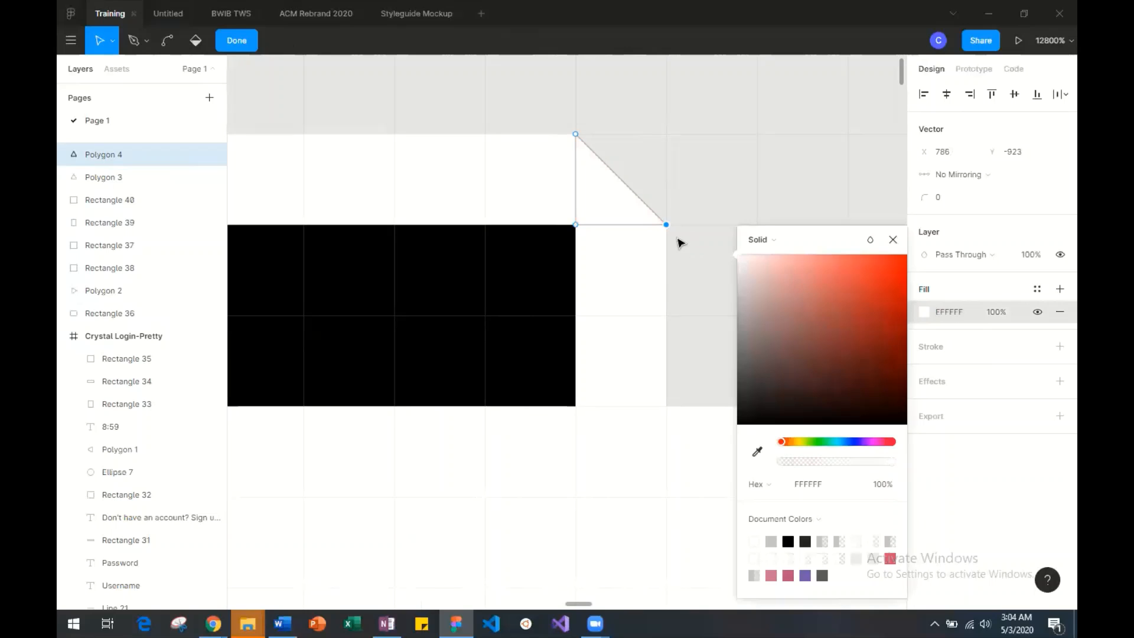
key(Return)
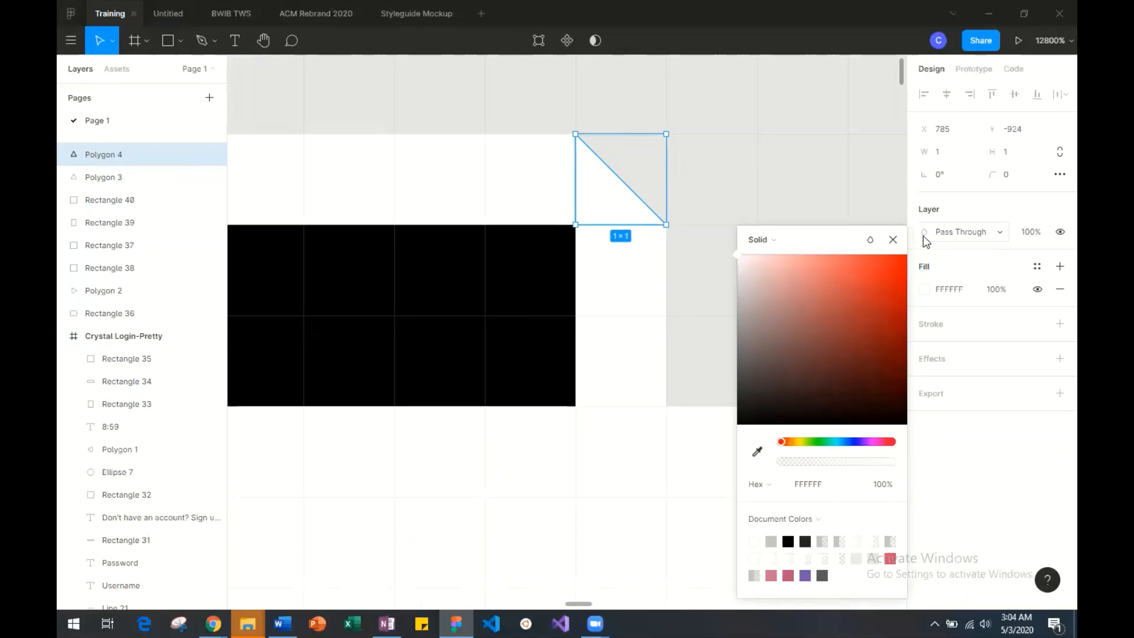
click(727, 149)
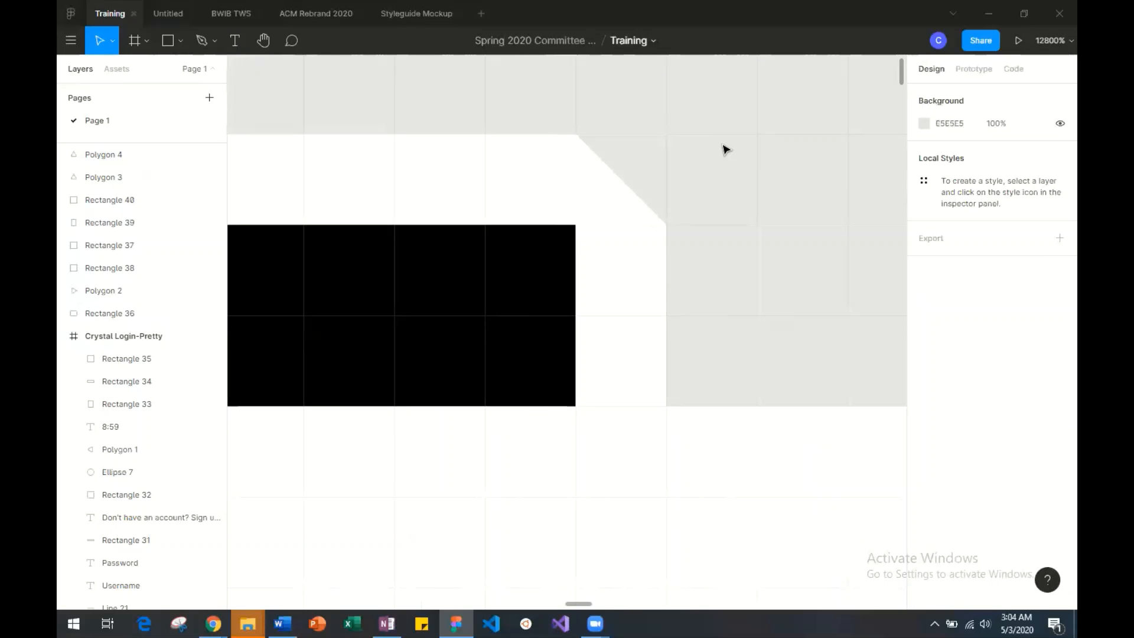
Select all parts of the finished play-bag icon and move them into the black status bar of the Crystal Login-Pretty frame.
scroll(726, 149, down, 6)
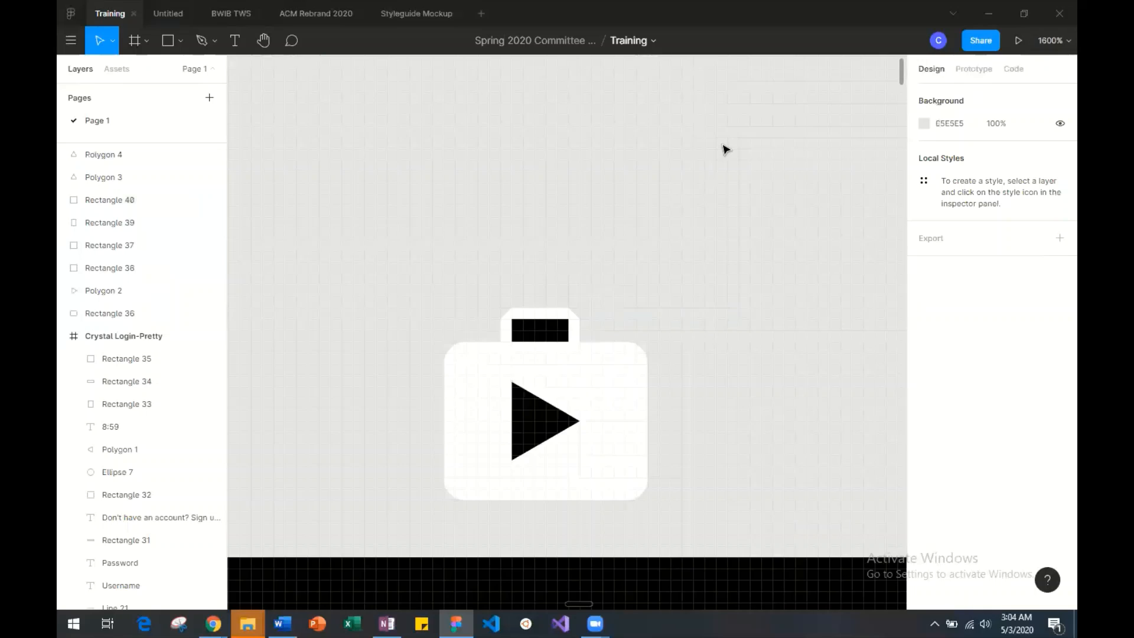
scroll(712, 148, down, 5)
scroll(711, 147, up, 3)
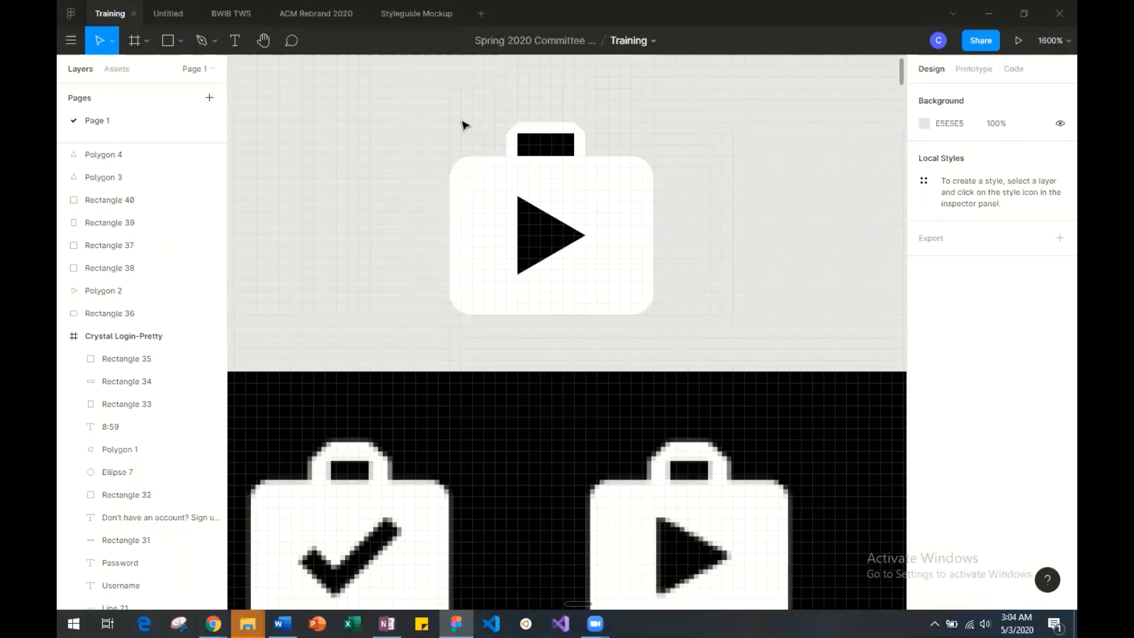
drag(446, 101, 717, 313)
key(minus)
key(minus)
key(minus)
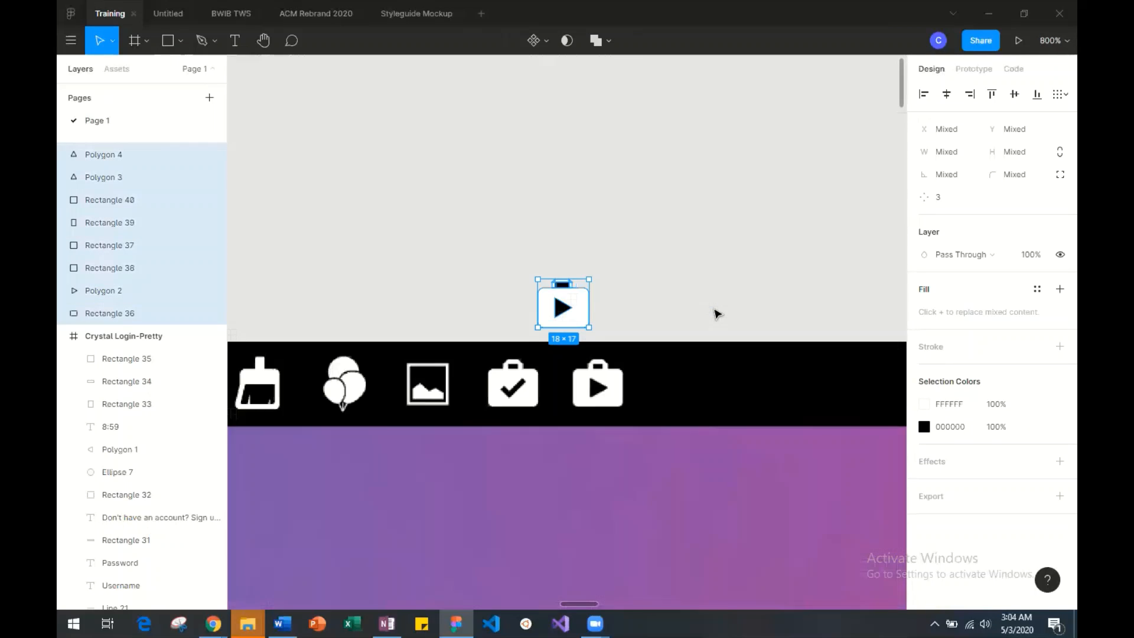
key(minus)
scroll(448, 284, left, 3)
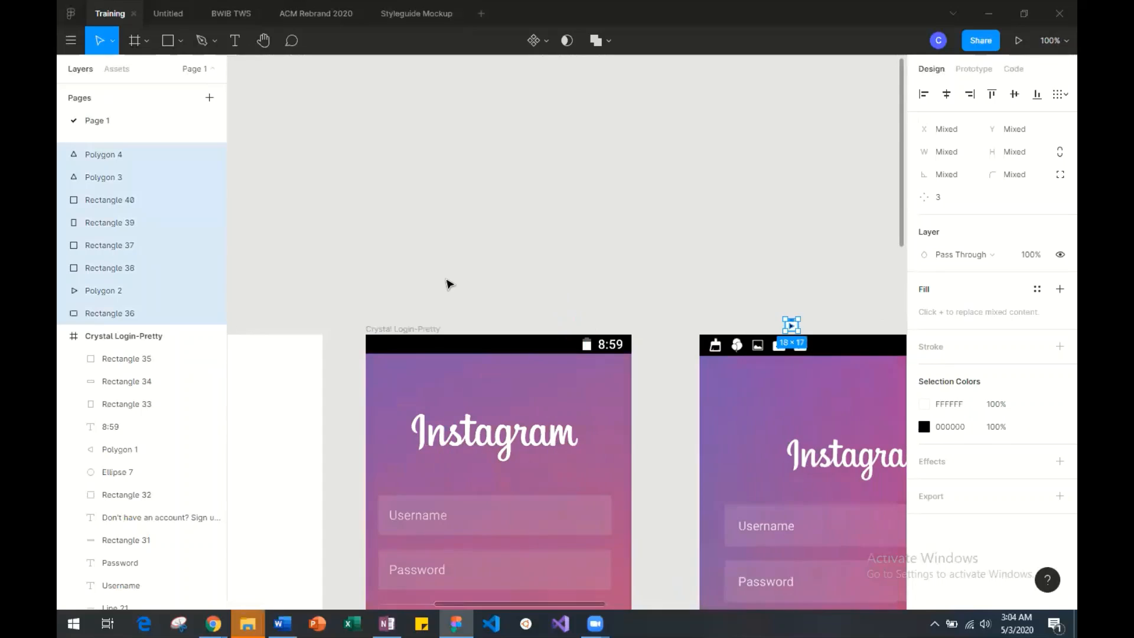
drag(792, 326, 443, 344)
click(483, 281)
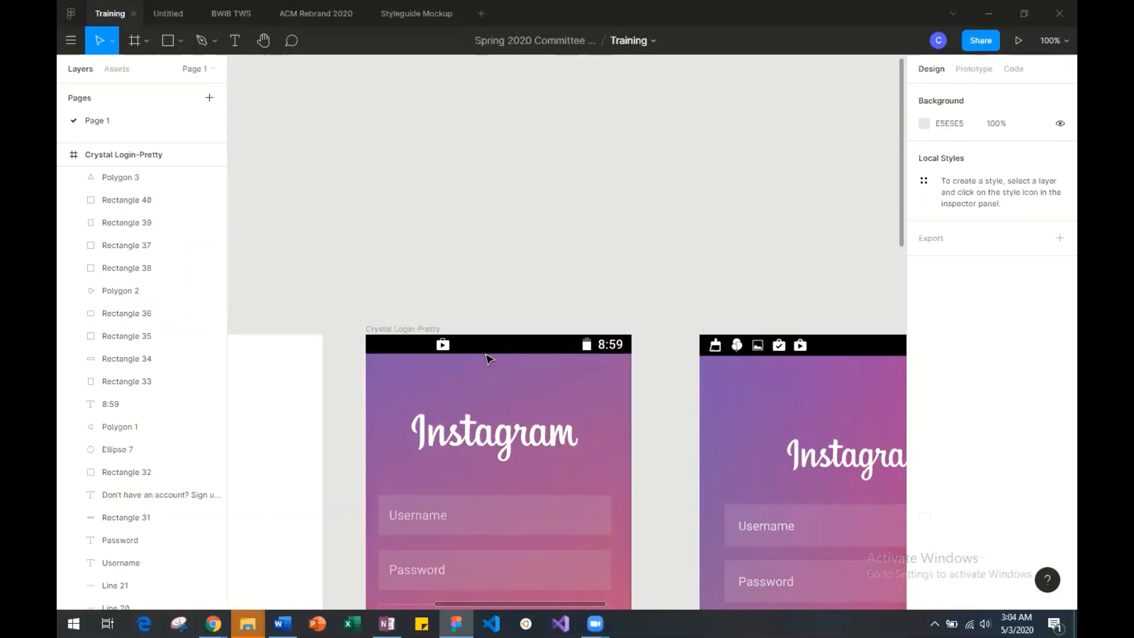
Compare the Crystal Login-Pretty mockup with the Instagram login screenshot, from the status bar down to the navigation bar.
scroll(487, 359, down, 3)
scroll(488, 359, right, 3)
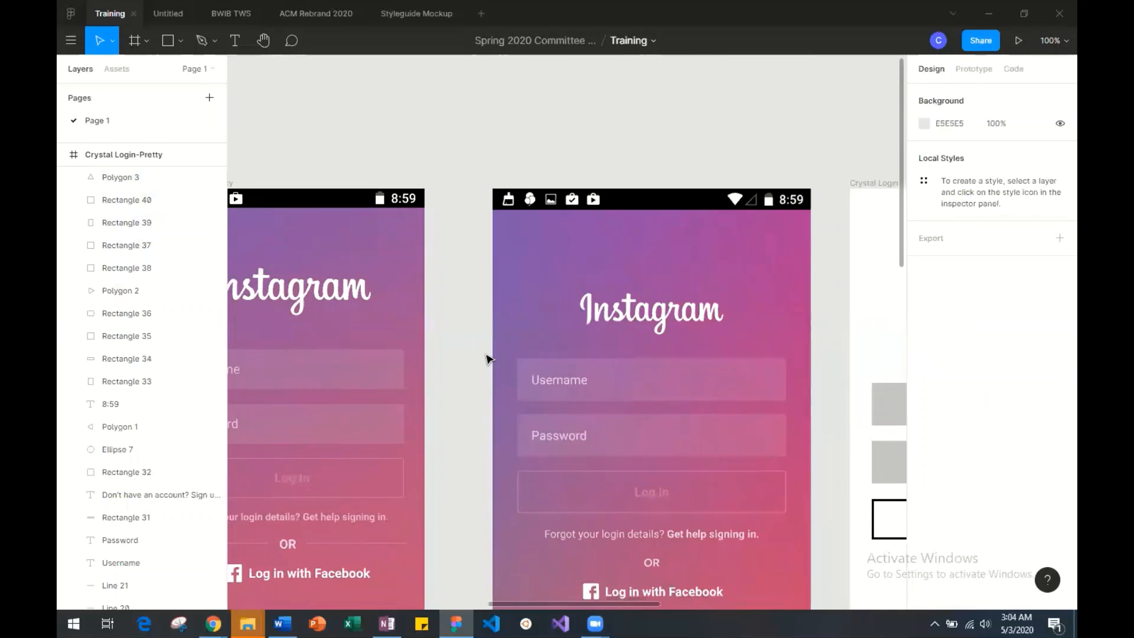
scroll(488, 359, left, 4)
scroll(487, 360, down, 3)
scroll(488, 359, right, 4)
scroll(487, 359, up, 4)
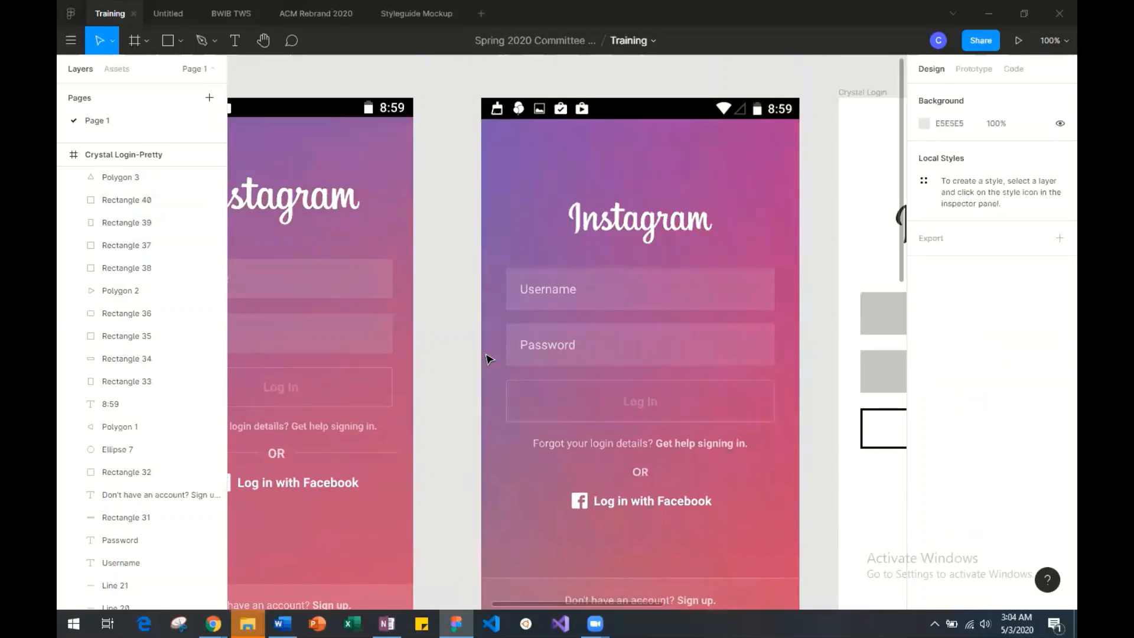
scroll(508, 331, up, 2)
scroll(481, 317, down, 12)
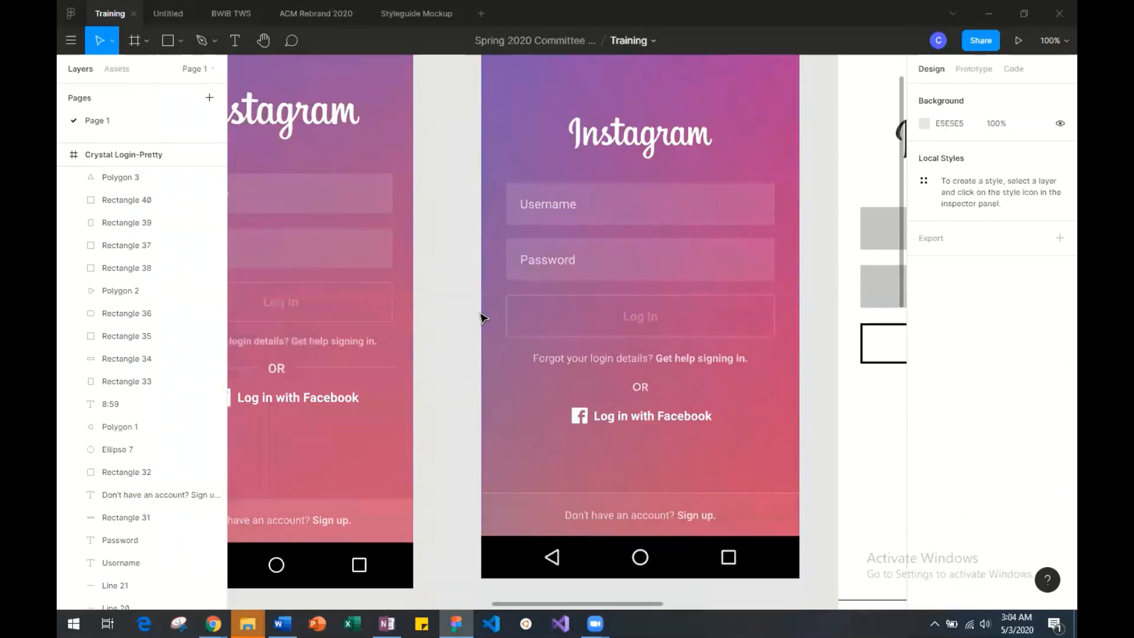
Examine the Instagram profile screenshot next to its grey wireframe.
scroll(485, 318, up, 3)
scroll(485, 318, right, 4)
scroll(485, 318, up, 3)
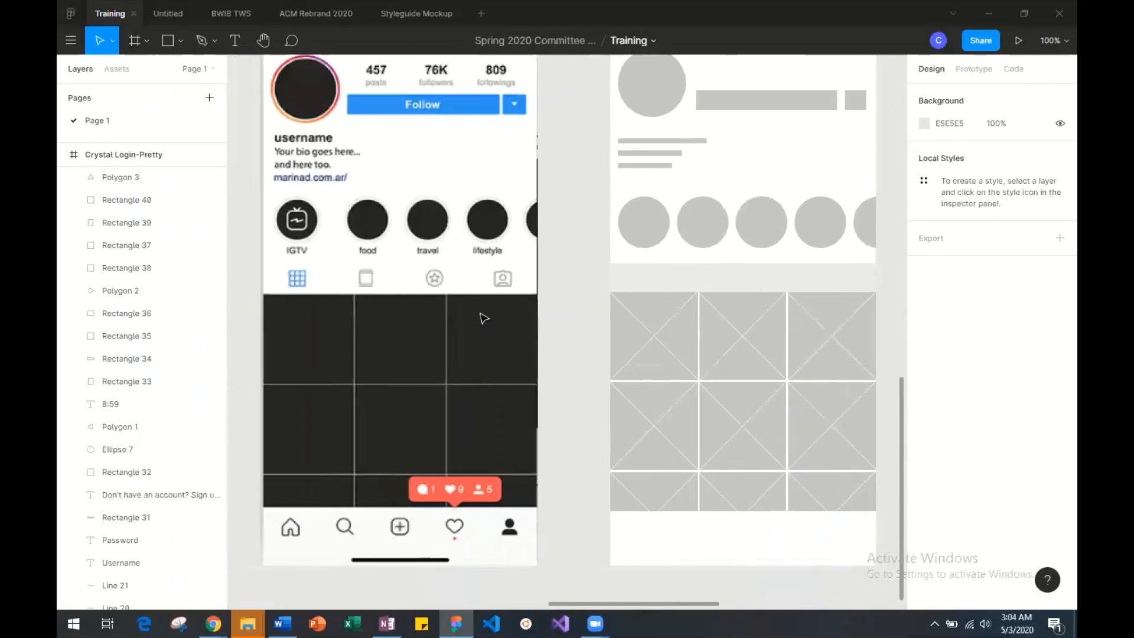
scroll(482, 319, up, 3)
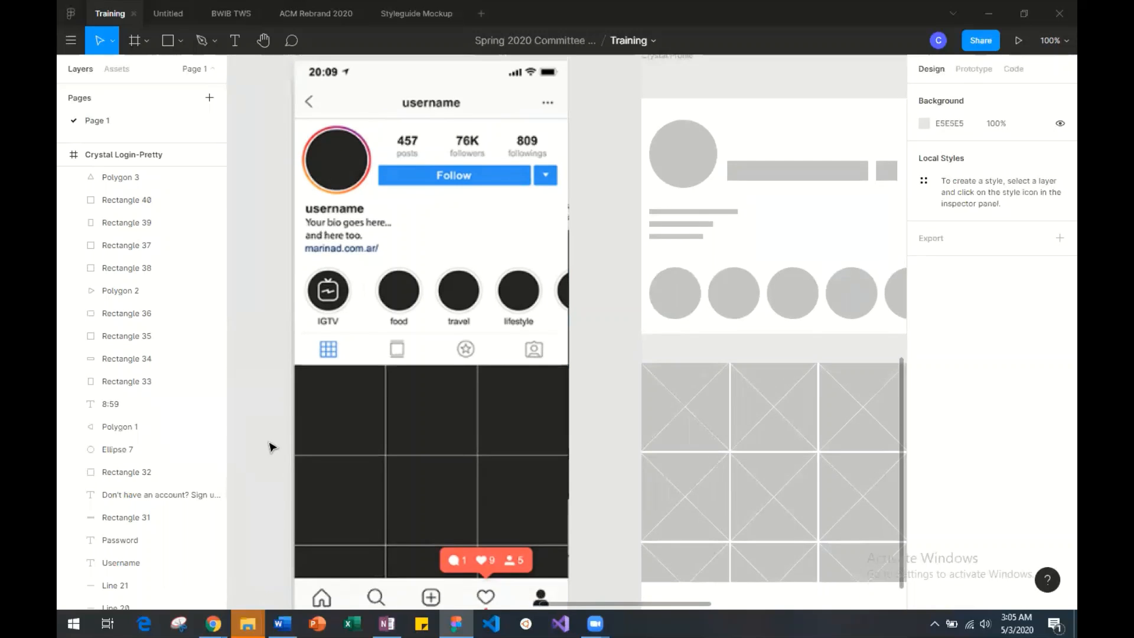
scroll(273, 447, left, 2)
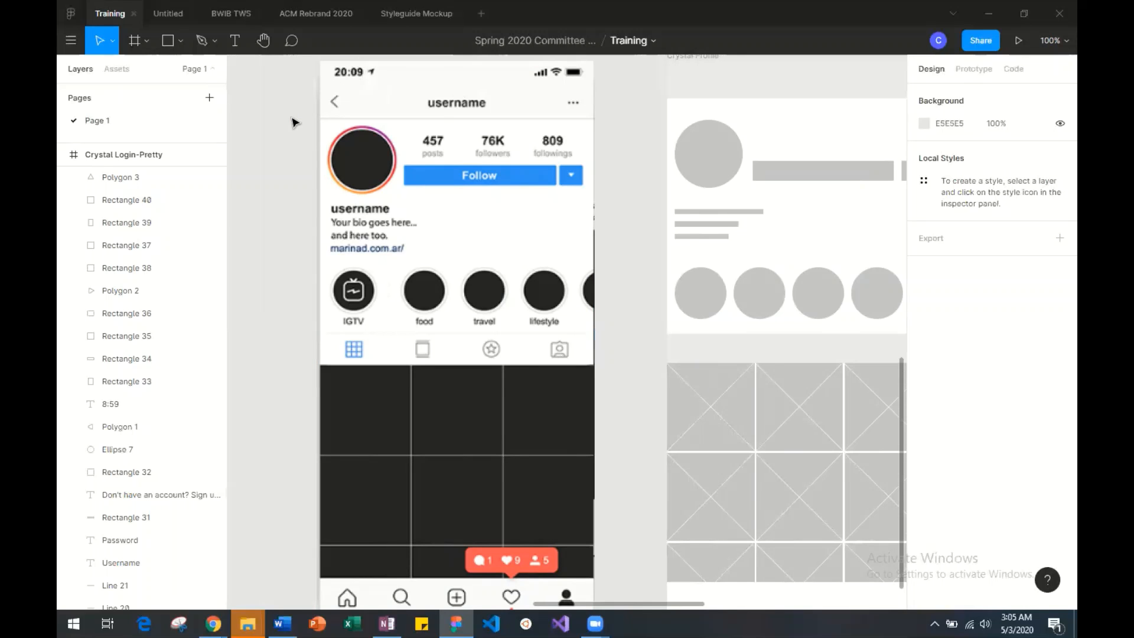
Compare the Instagram profile screenshot with the Crystal Profile wireframe, from the header down to the photo grid and navigation bar.
scroll(422, 124, up, 5)
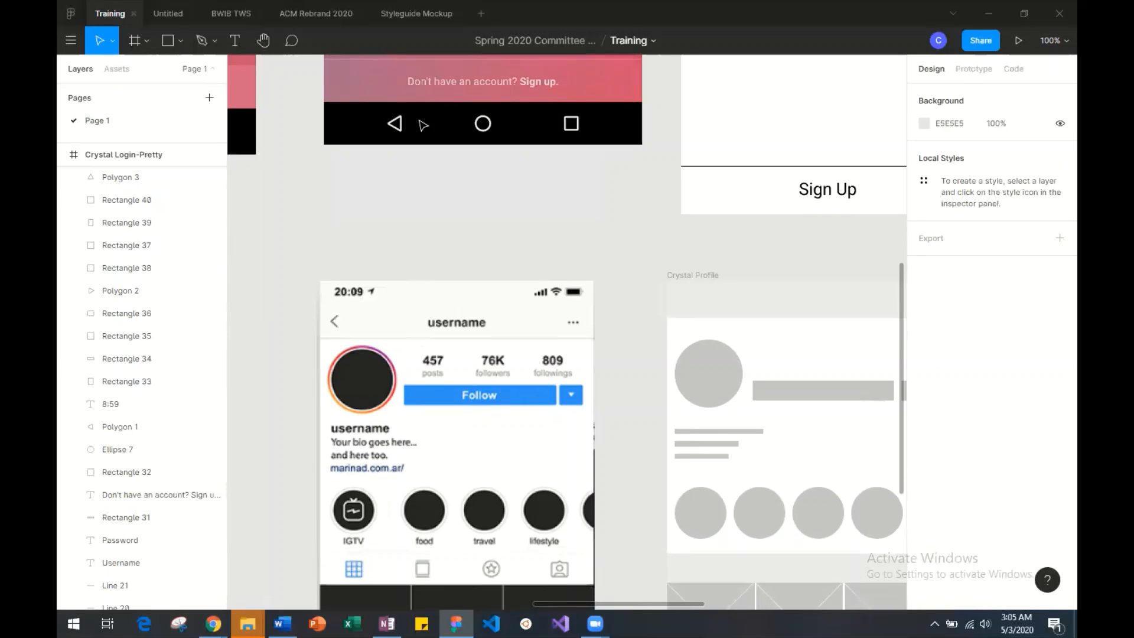
scroll(421, 124, down, 5)
scroll(422, 124, down, 3)
scroll(421, 124, up, 1)
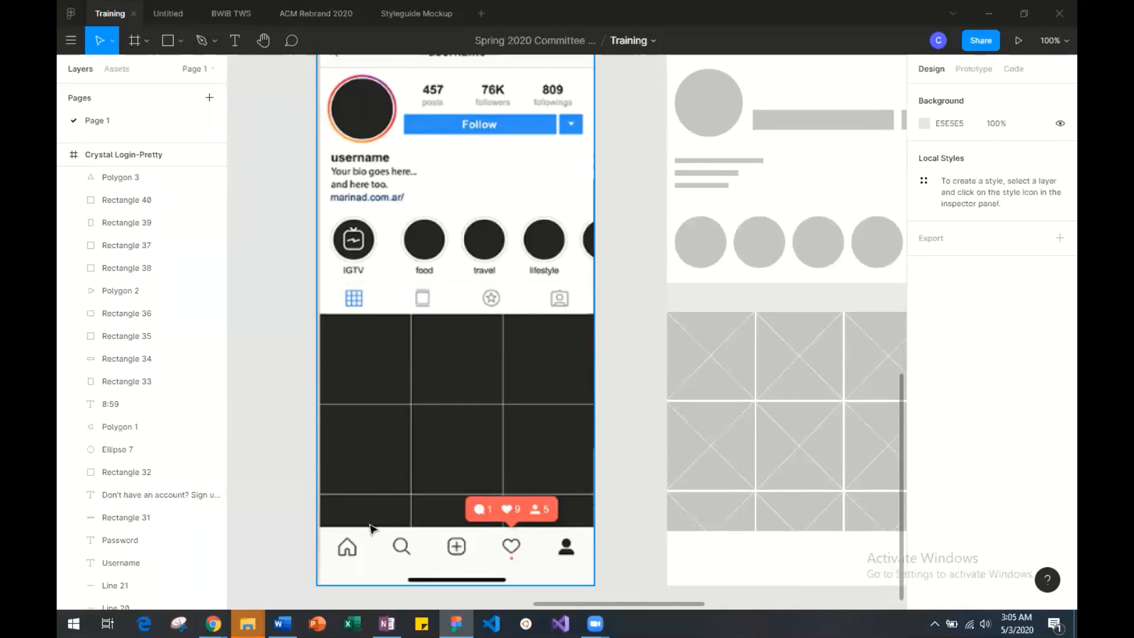
scroll(438, 528, right, 2)
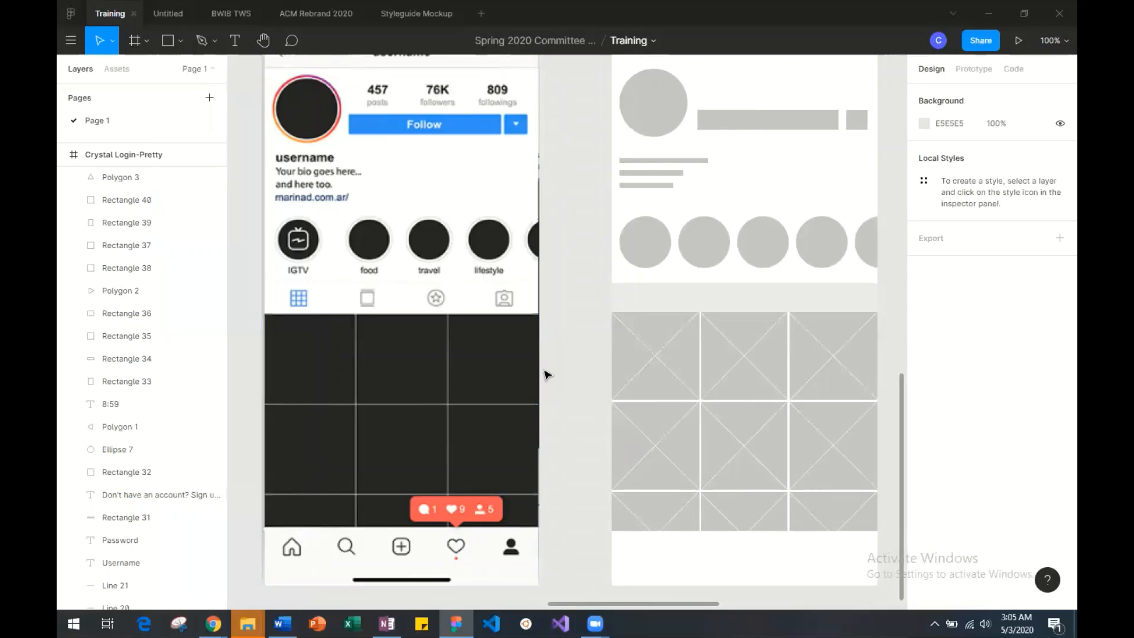
scroll(479, 354, left, 2)
scroll(478, 354, up, 2)
scroll(478, 354, down, 1)
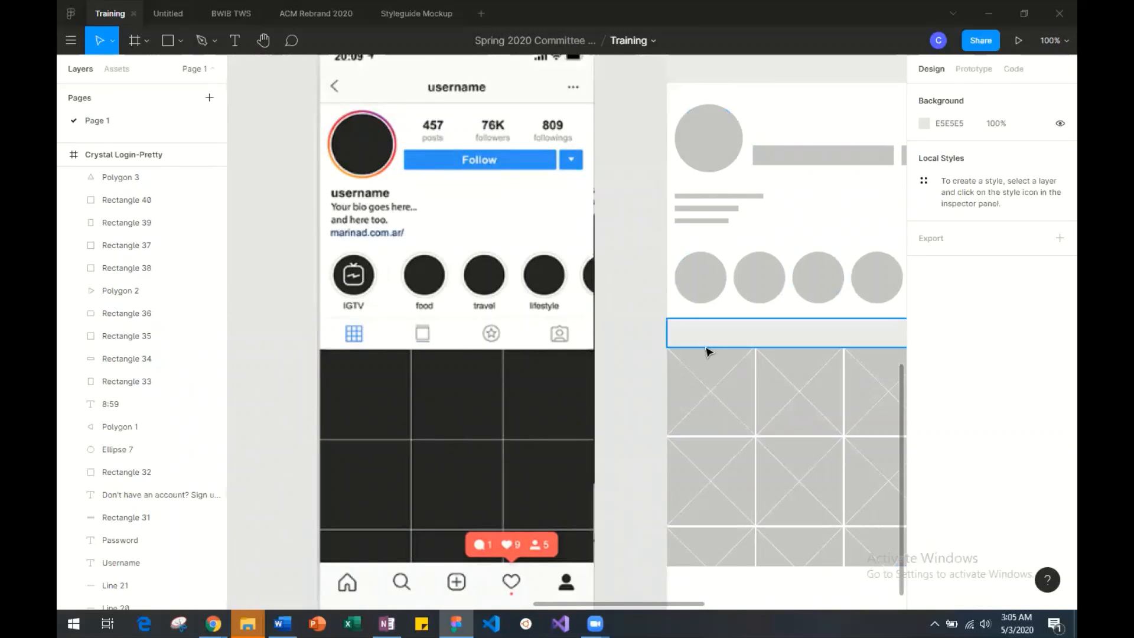
scroll(645, 298, right, 1)
scroll(646, 297, up, 2)
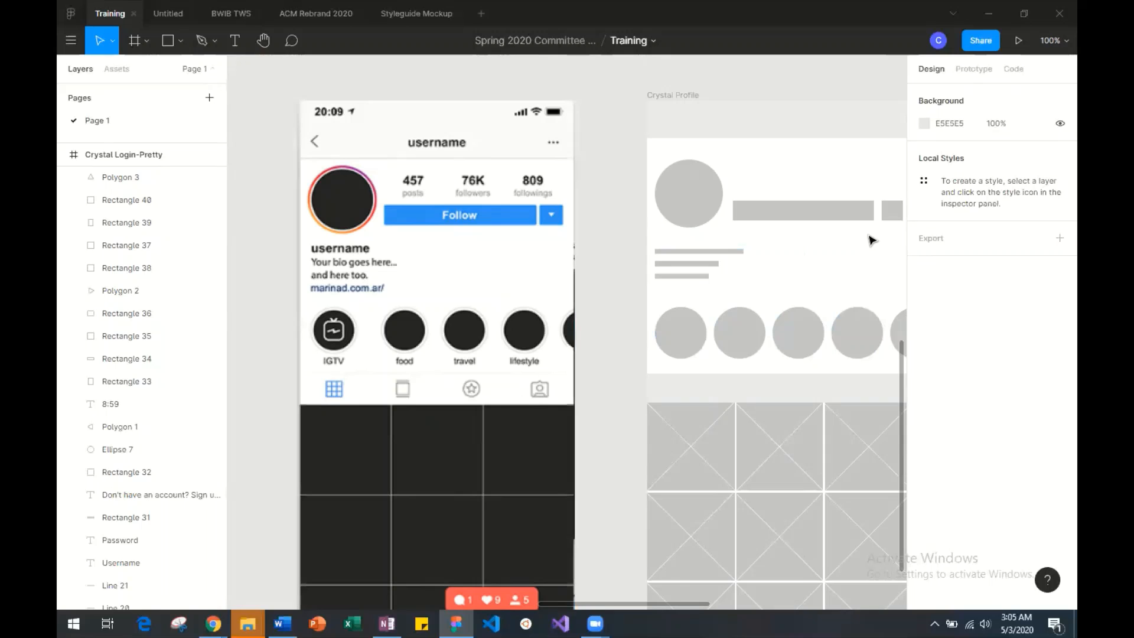
scroll(460, 392, up, 1)
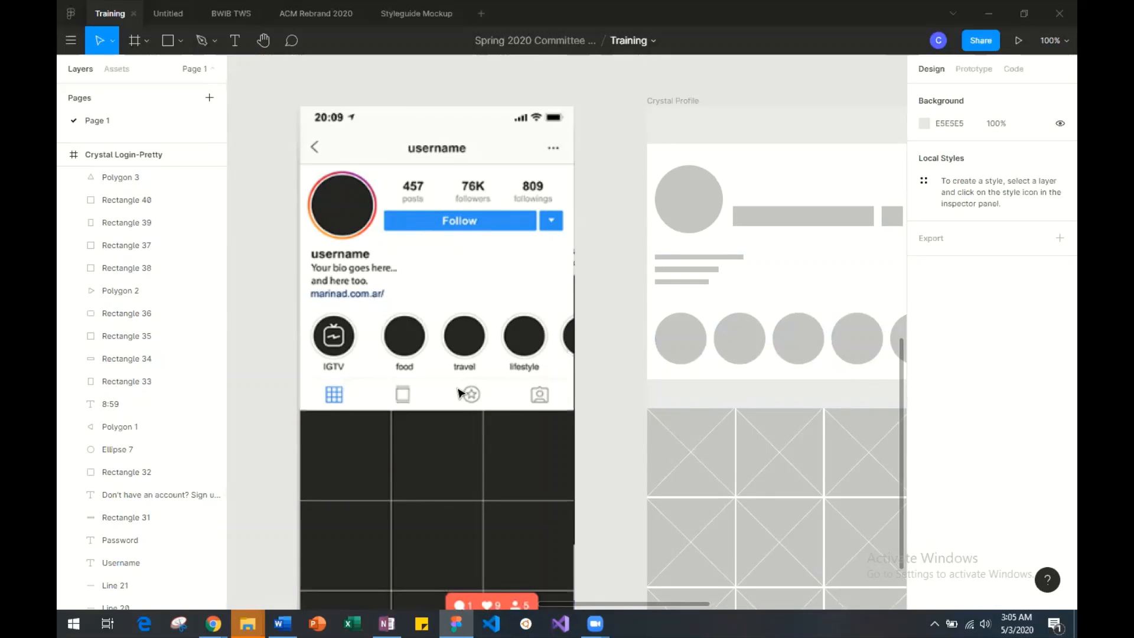
Examine the story highlights, tab icons and bottom navigation icons of the Instagram profile screenshot up close.
key(ctrl+plus)
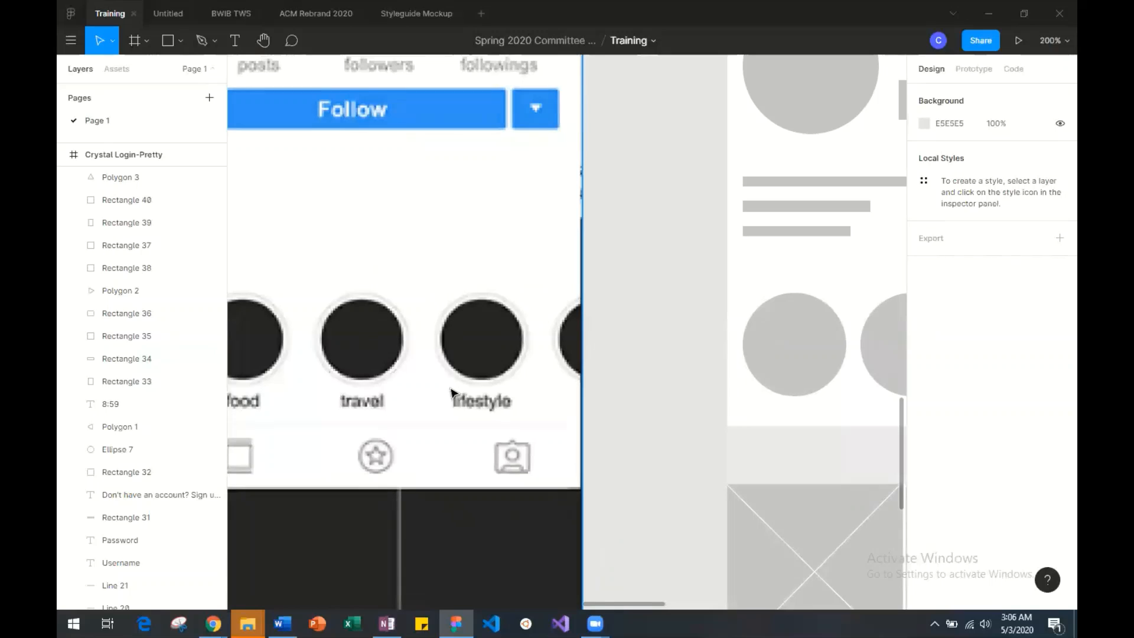
scroll(422, 428, left, 3)
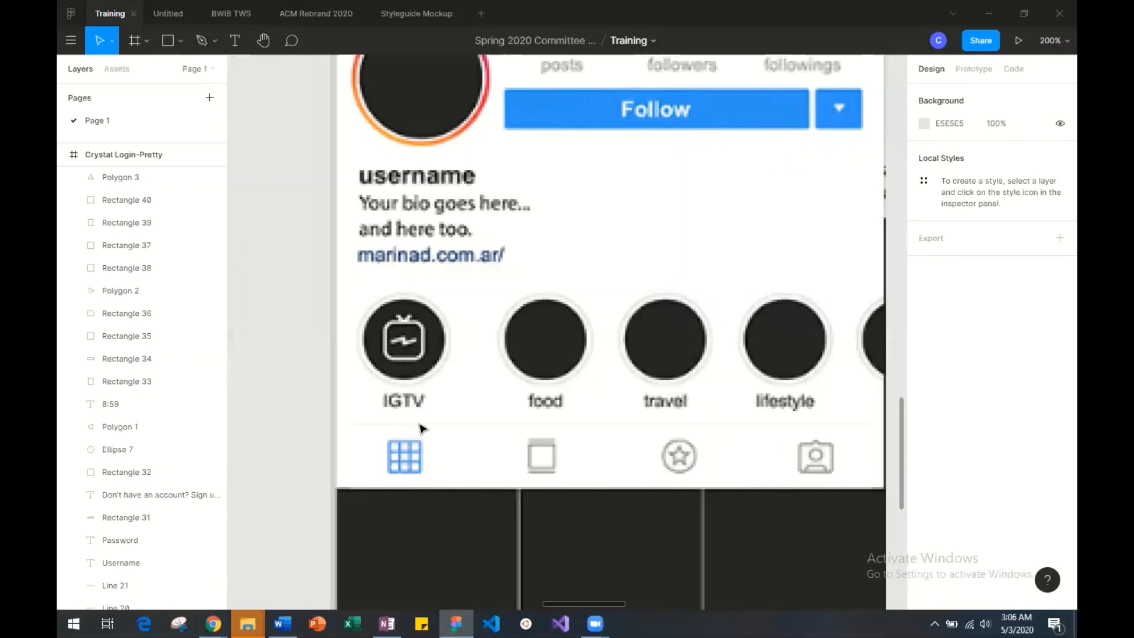
scroll(423, 428, right, 5)
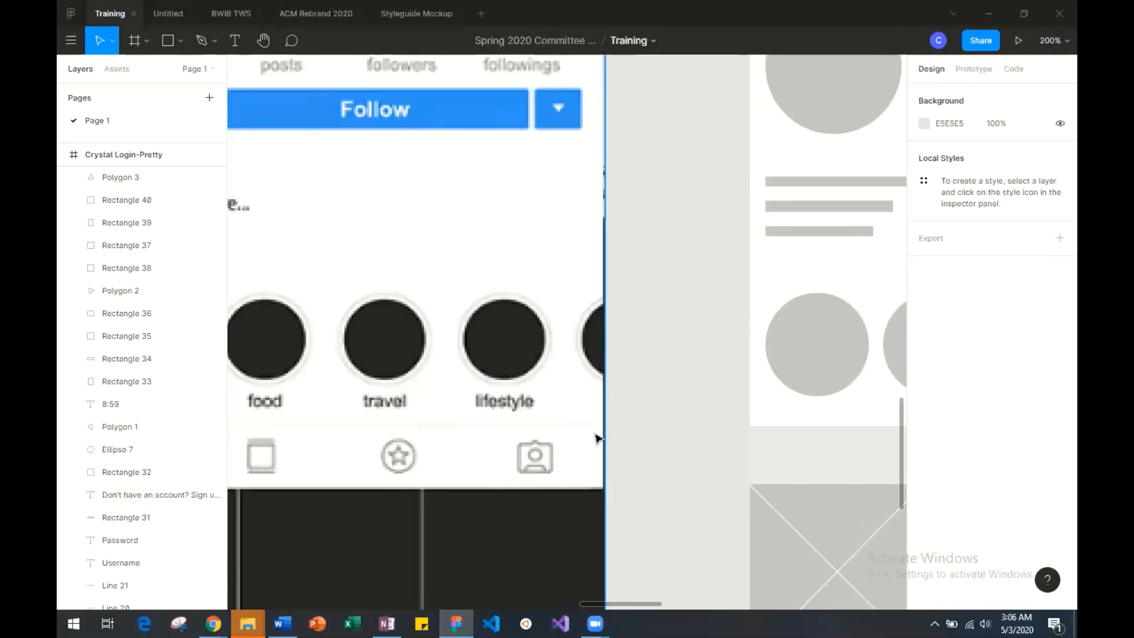
scroll(387, 434, down, 3)
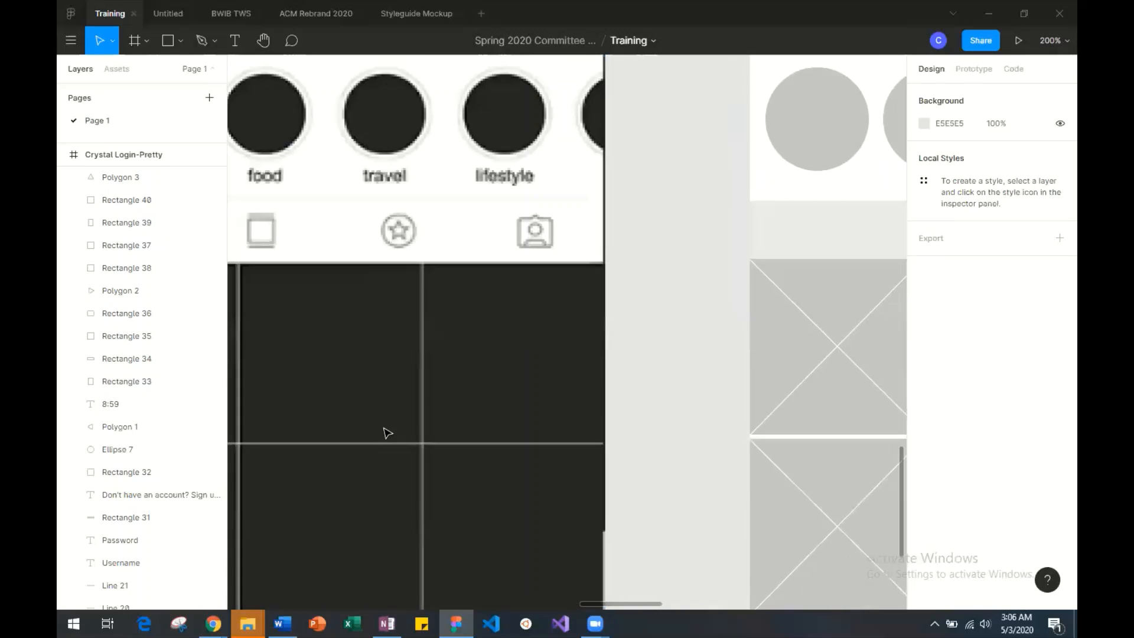
scroll(387, 433, up, 5)
scroll(387, 433, down, 2)
scroll(387, 433, left, 2)
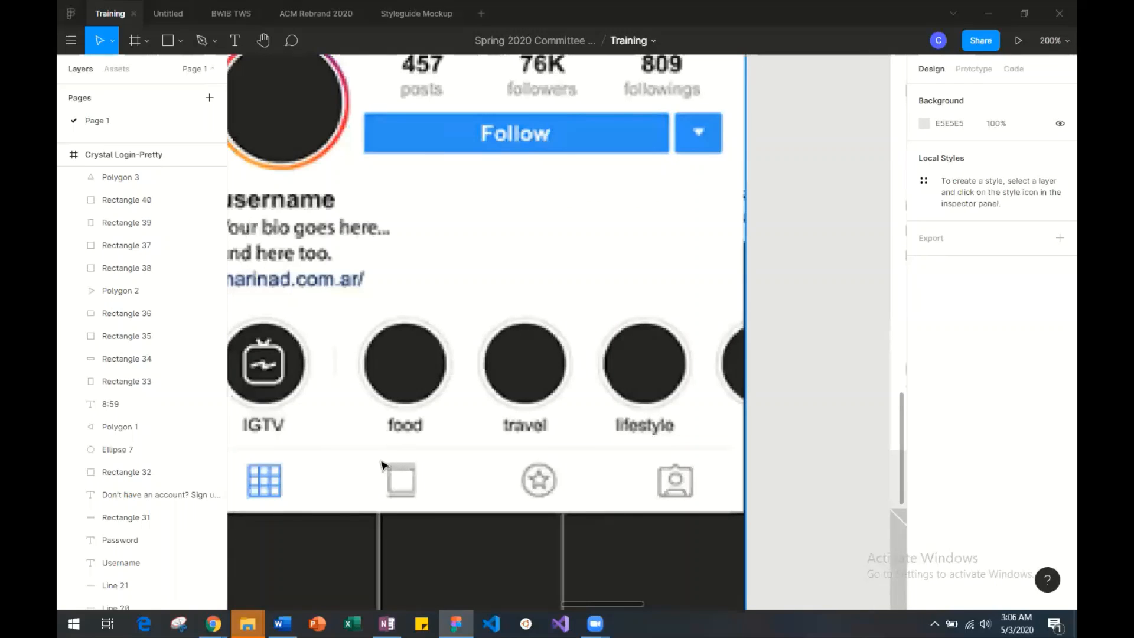
key(shift+0)
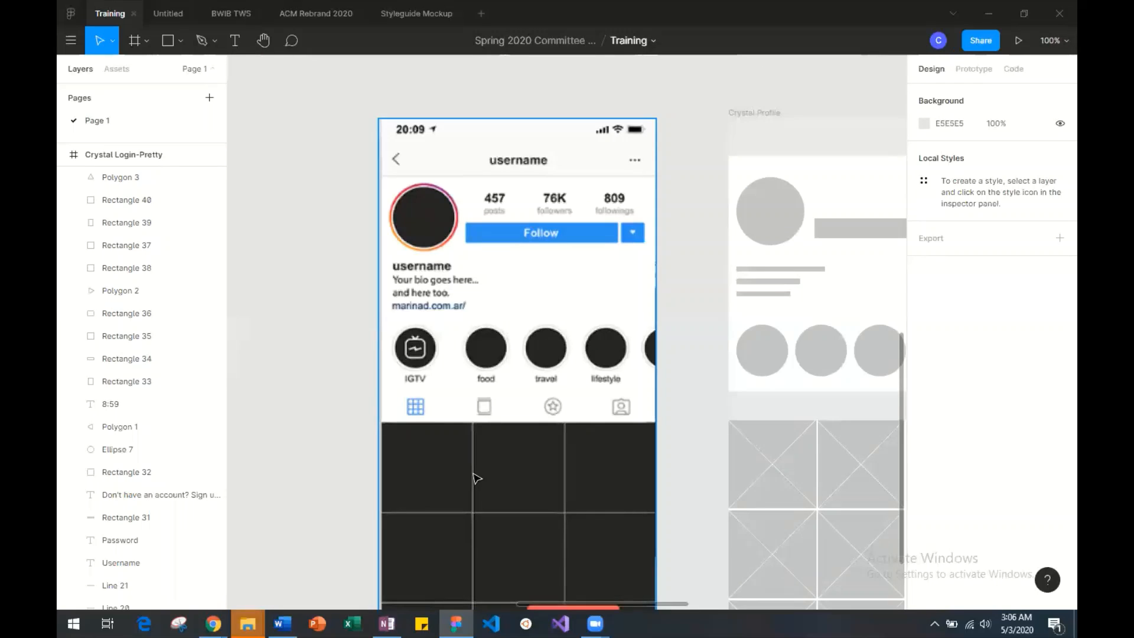
scroll(477, 478, down, 5)
scroll(477, 478, up, 1)
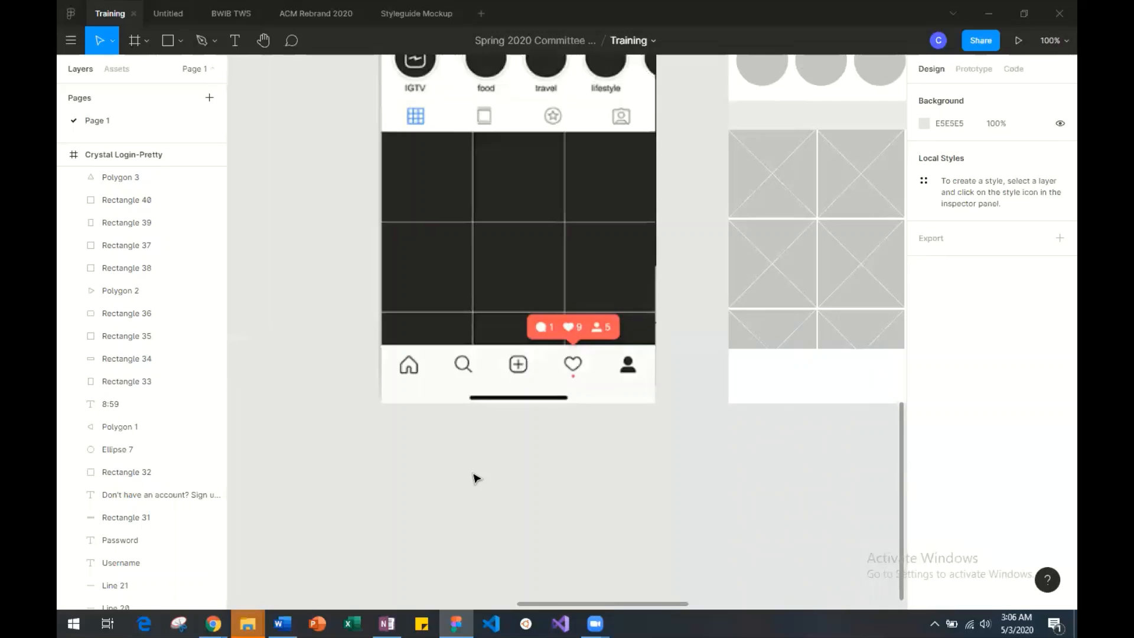
click(214, 41)
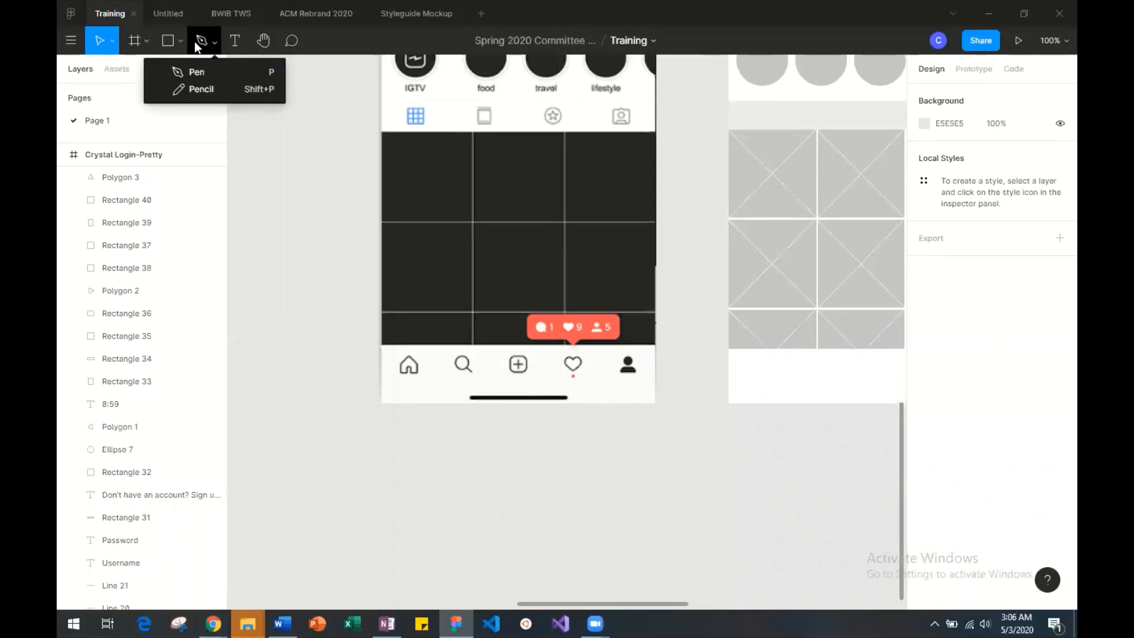
click(180, 40)
click(179, 40)
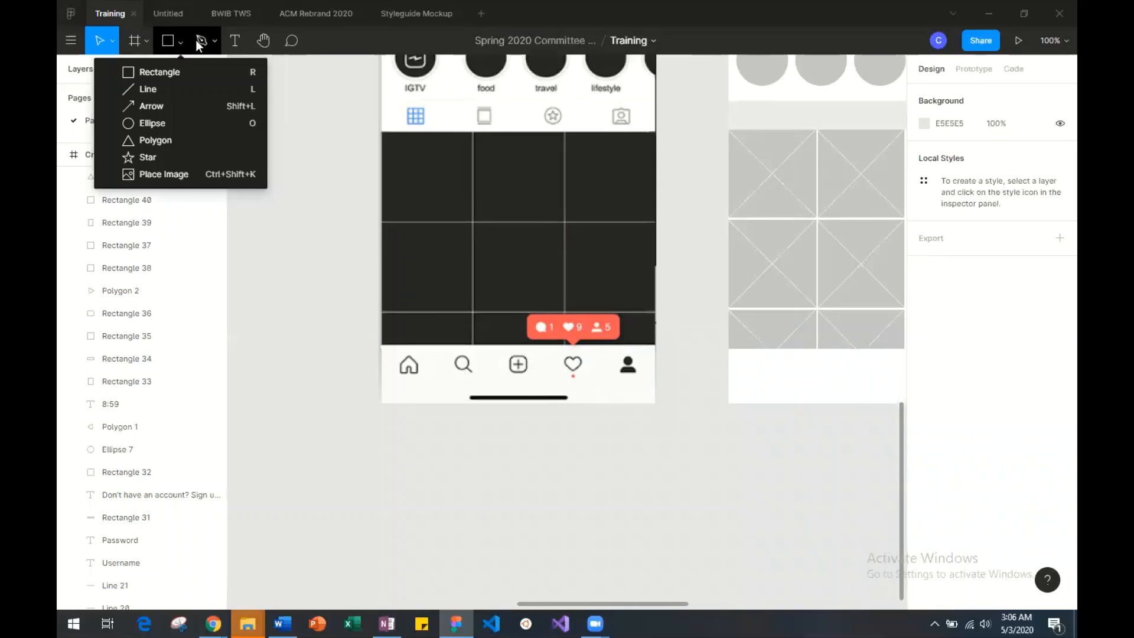
Draw a closed curved shape about 153 × 192 with the Pen tool on the empty canvas beside the profile screenshot.
click(212, 42)
click(213, 43)
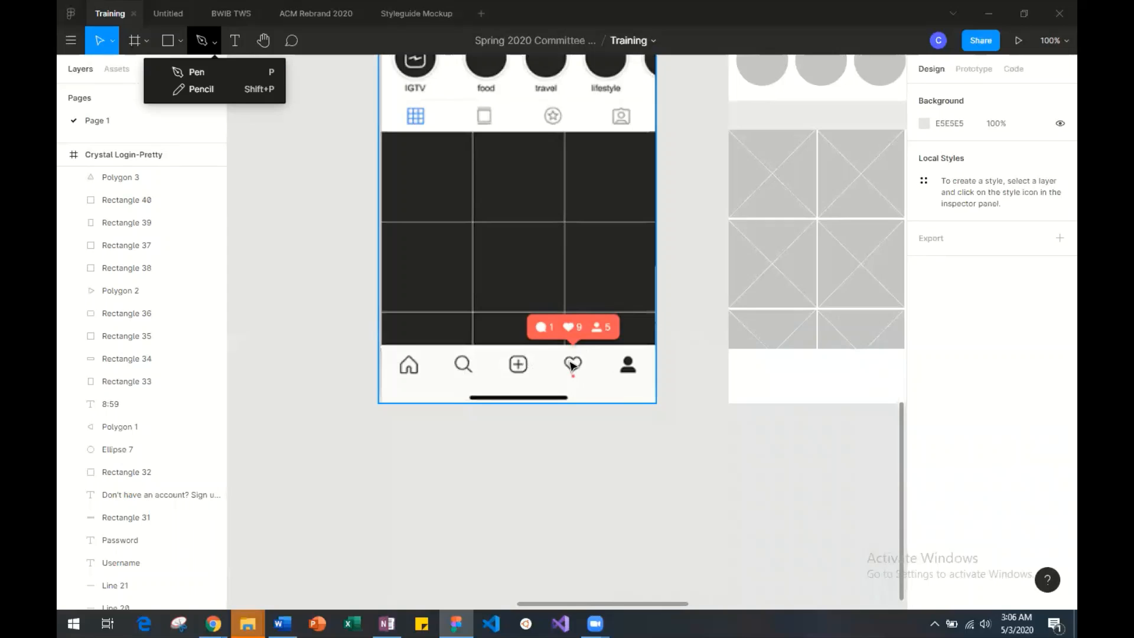
click(189, 73)
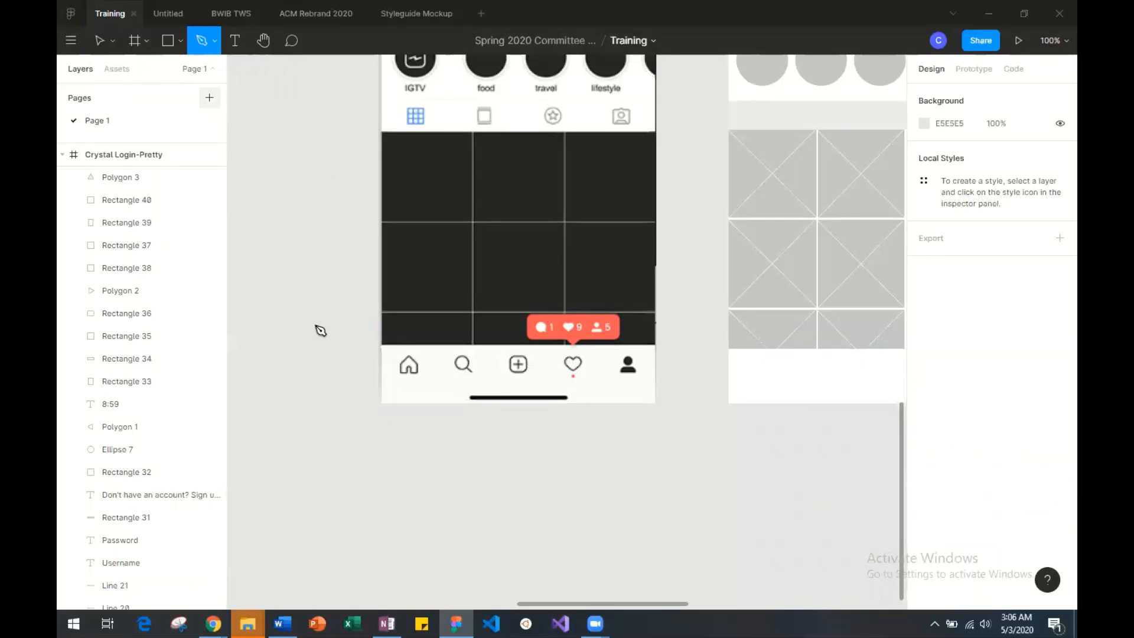
click(268, 280)
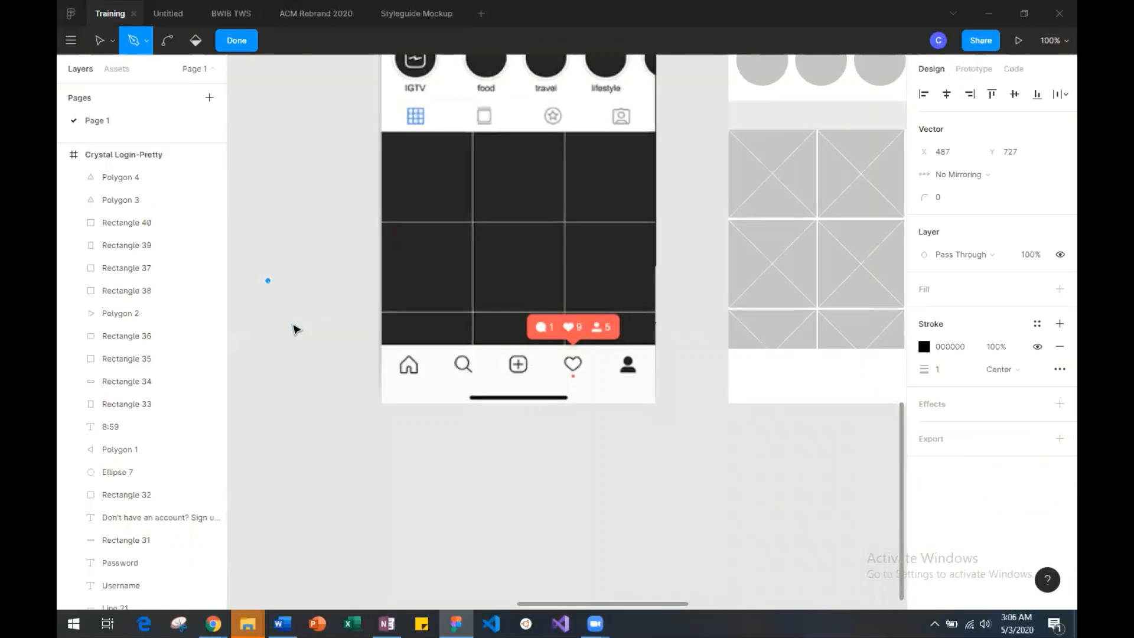
drag(267, 281, 293, 324)
key(ctrl+z)
click(274, 337)
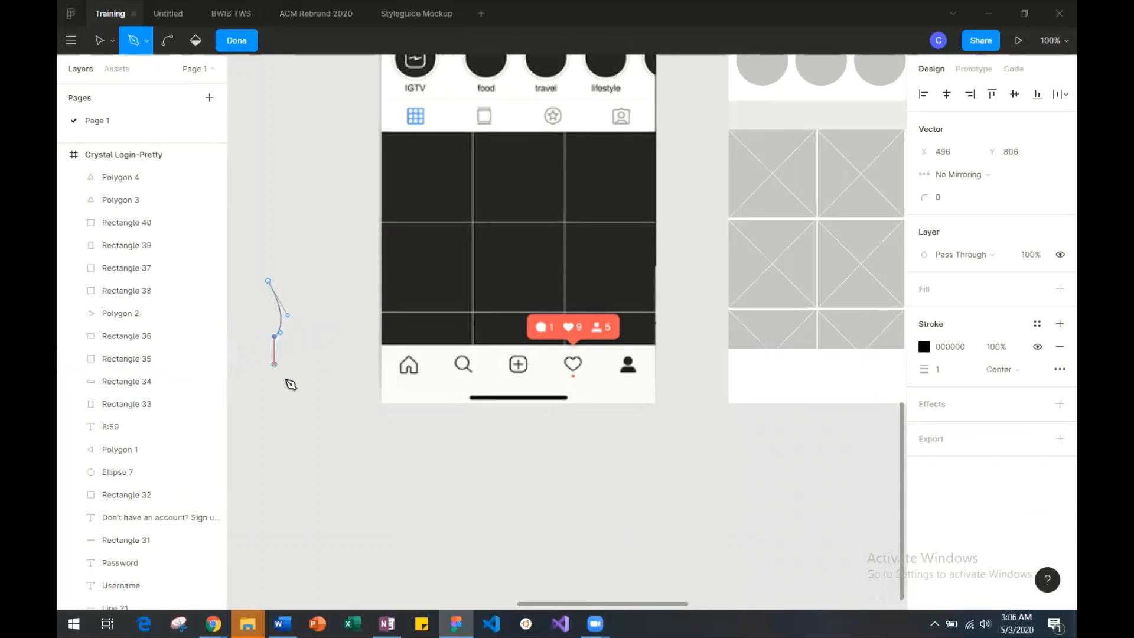
drag(320, 403, 258, 444)
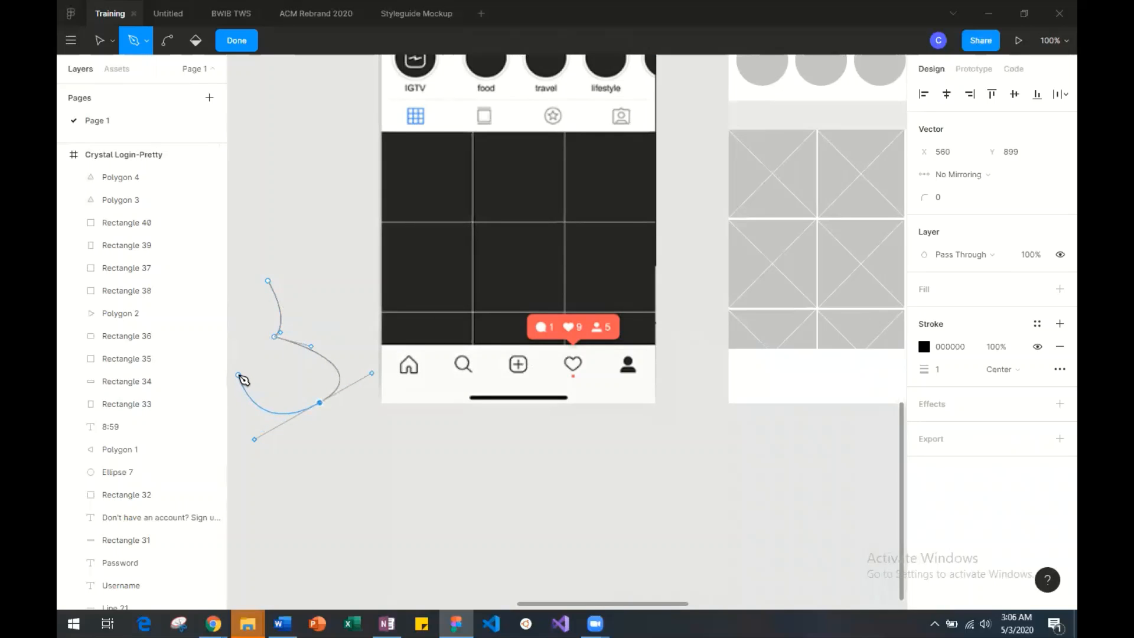
click(239, 375)
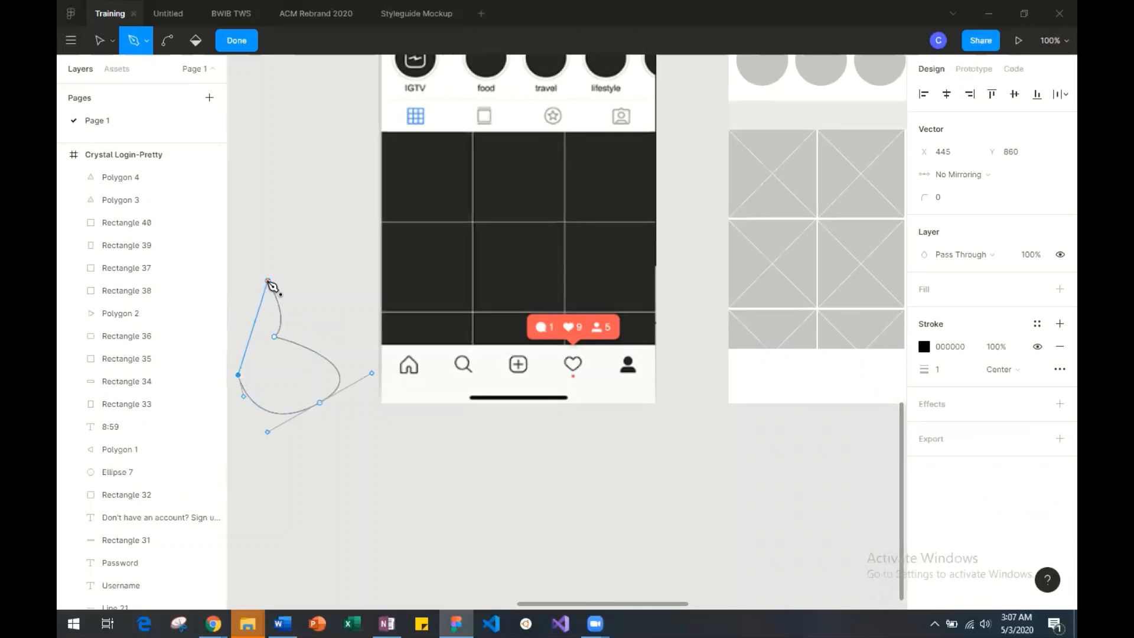
drag(268, 281, 325, 309)
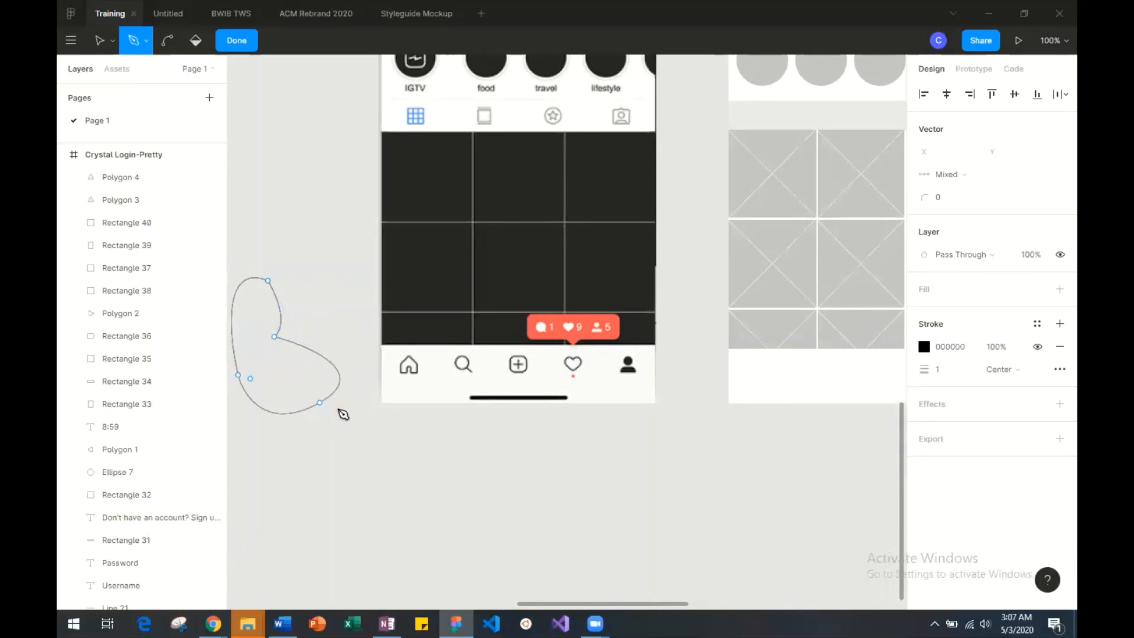
Finish editing the curved pen shape and delete it from the canvas.
scroll(309, 349, left, 1)
scroll(307, 347, left, 3)
click(310, 336)
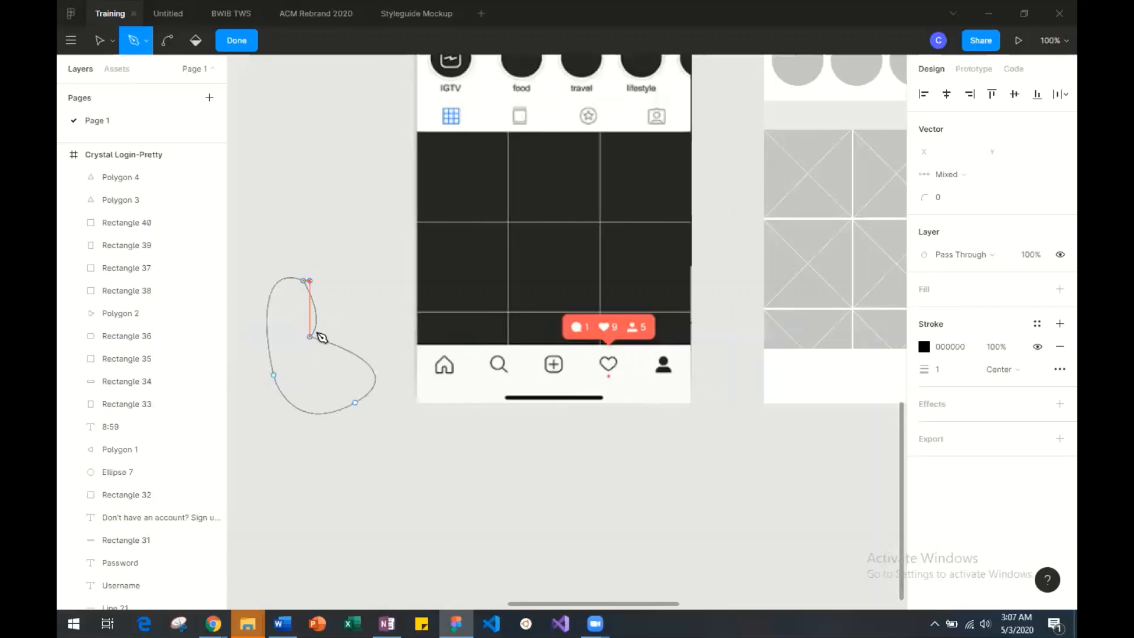
key(Escape)
scroll(374, 370, down, 1)
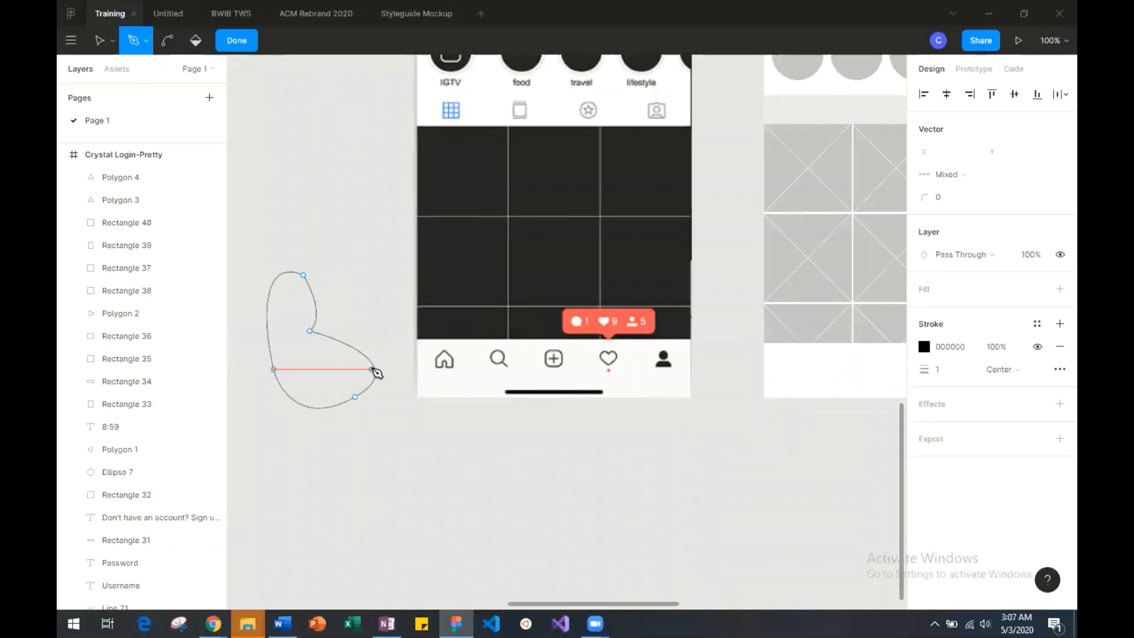
key(Escape)
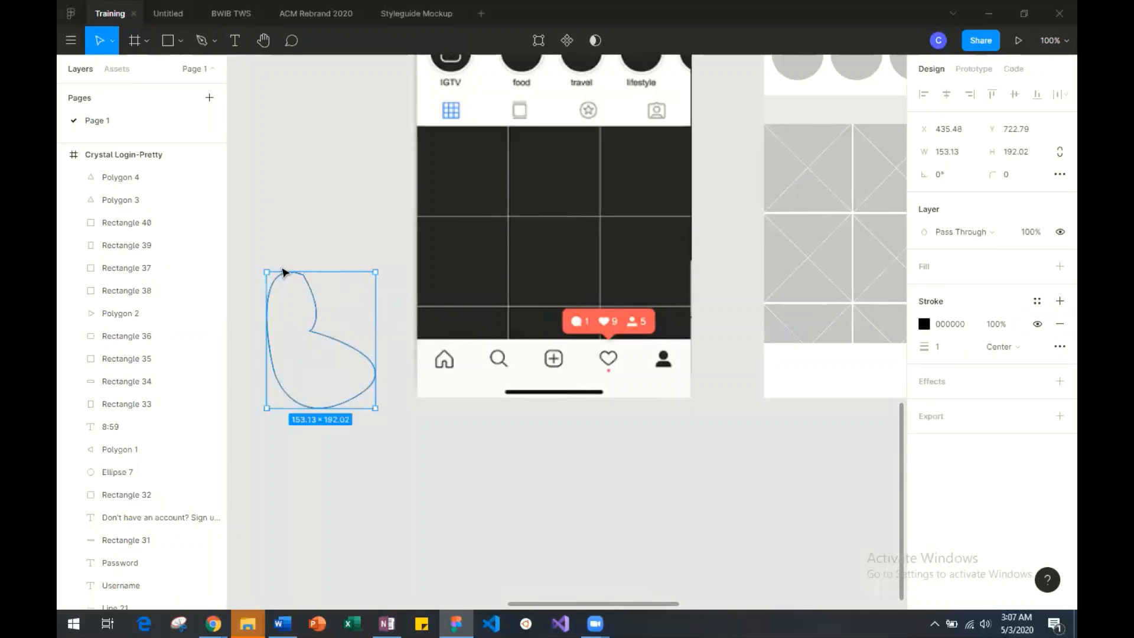
drag(284, 235, 310, 372)
key(Delete)
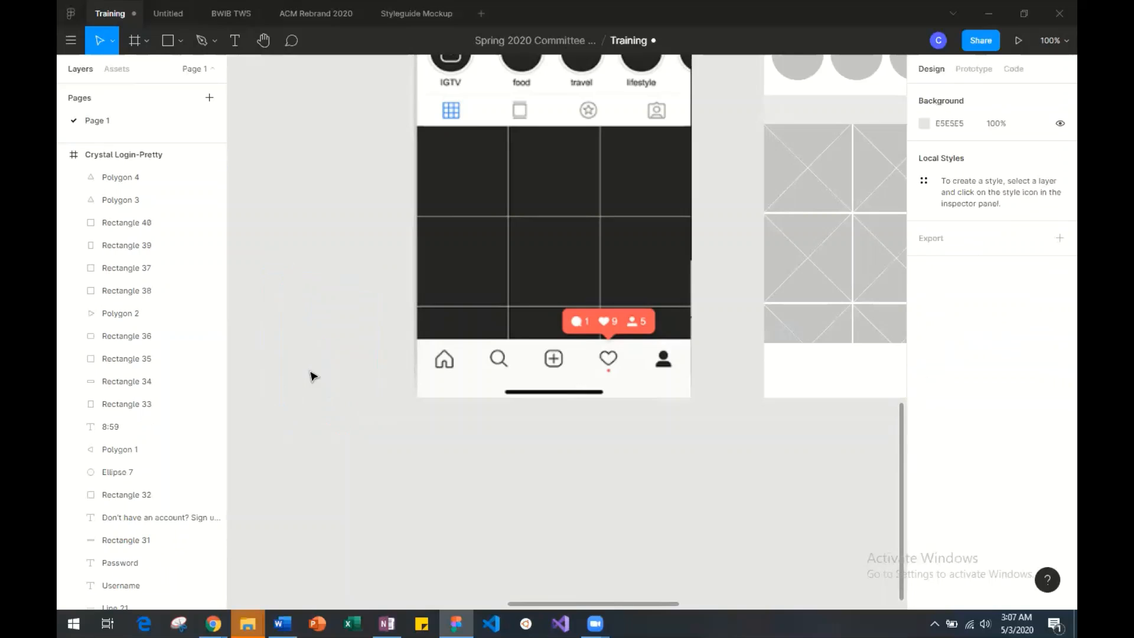
Inspect the image properties of the Instagram profile screenshot and of the Instagram login screenshot.
scroll(309, 372, right, 4)
scroll(414, 355, up, 3)
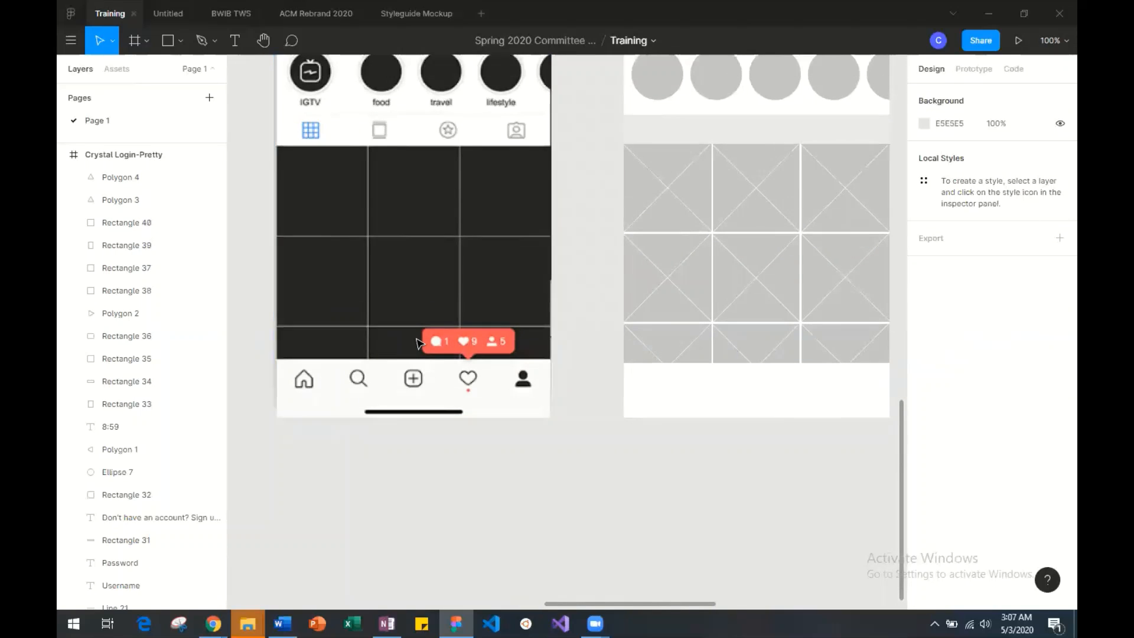
scroll(420, 343, up, 5)
scroll(420, 344, down, 1)
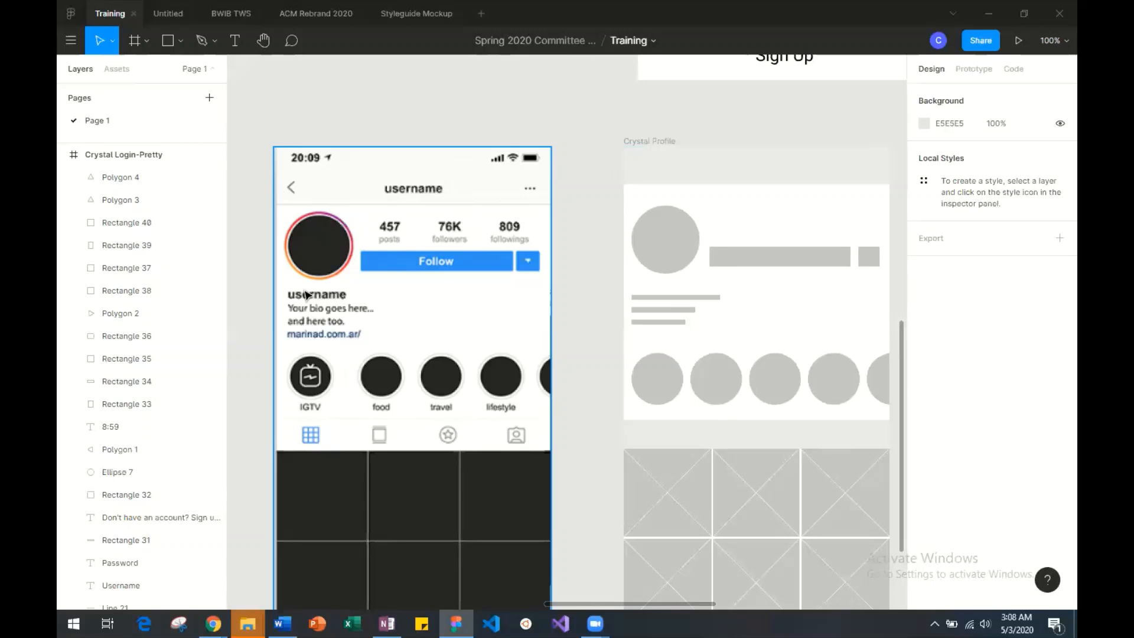
click(323, 340)
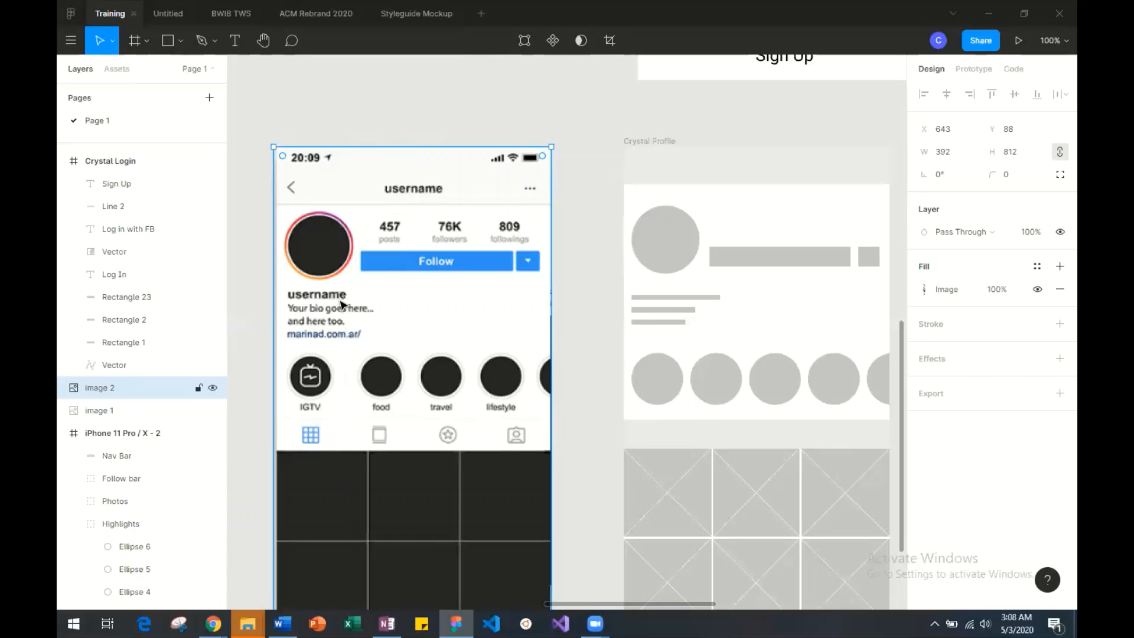
scroll(291, 222, up, 10)
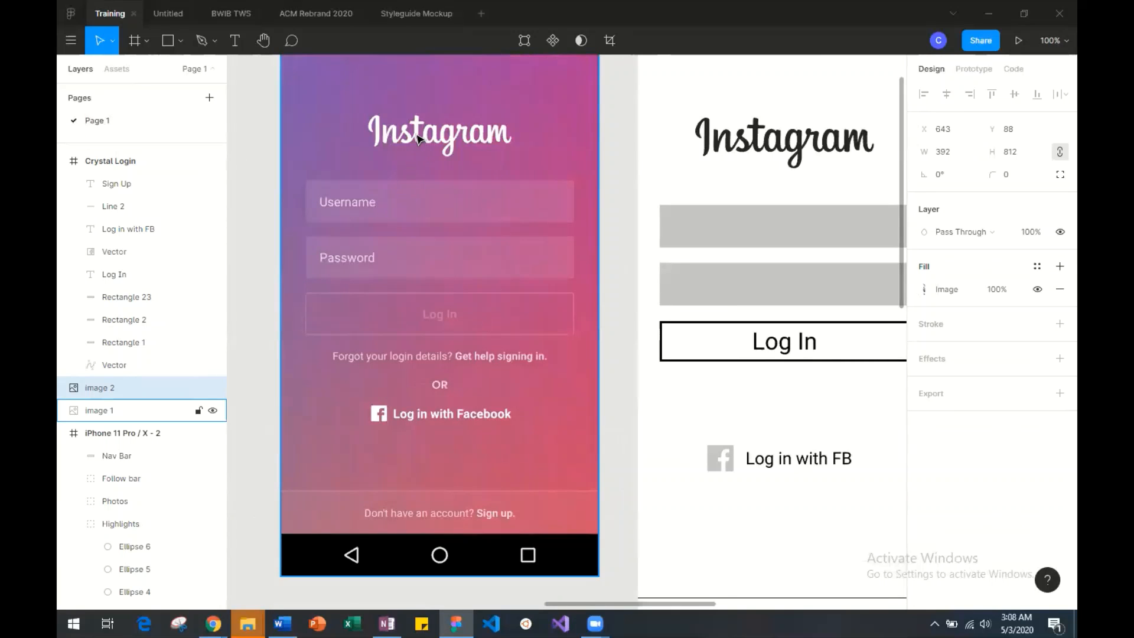
click(417, 139)
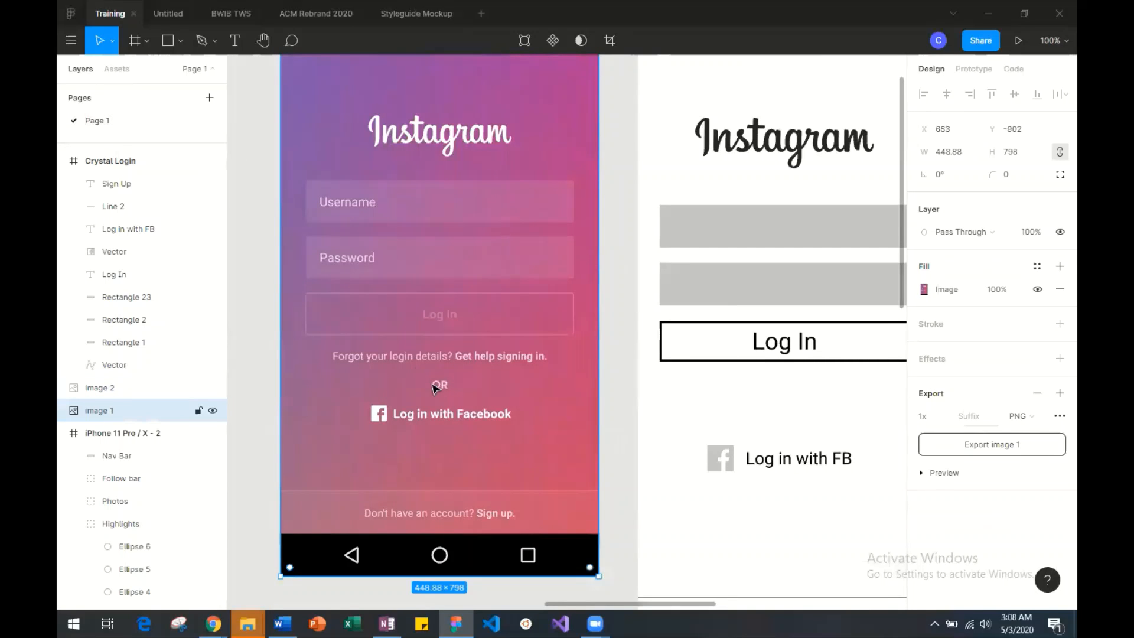
double_click(433, 314)
scroll(497, 323, left, 12)
scroll(496, 328, right, 5)
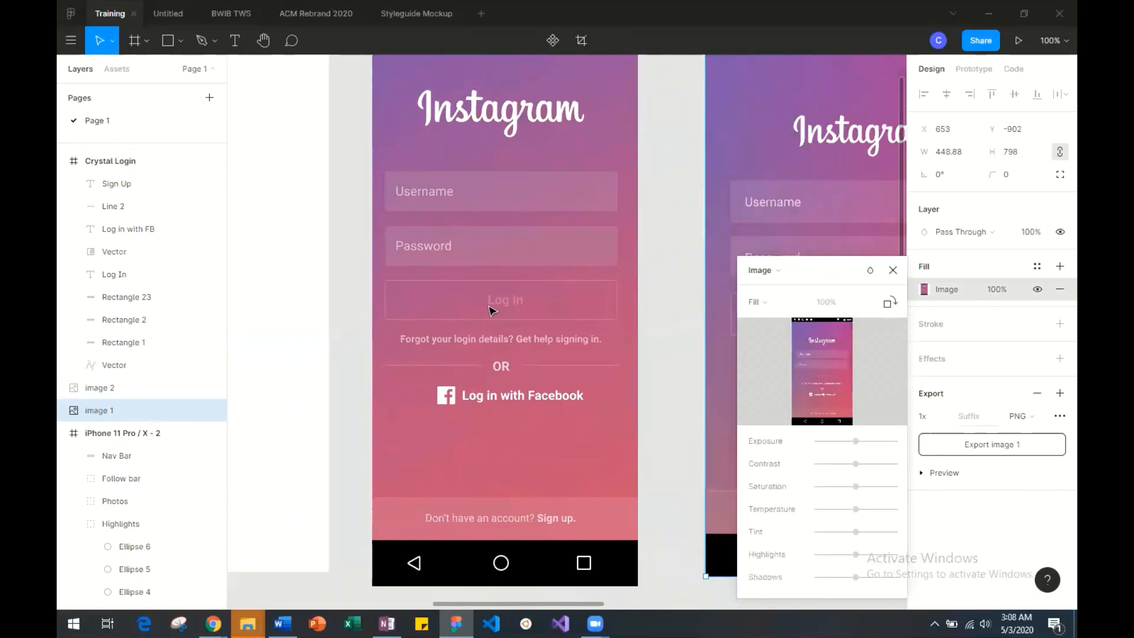
Inspect the text settings of the Log In, Password and Log in with Facebook labels in the Crystal Login-Pretty mockup.
click(491, 310)
click(492, 309)
scroll(869, 434, down, 1)
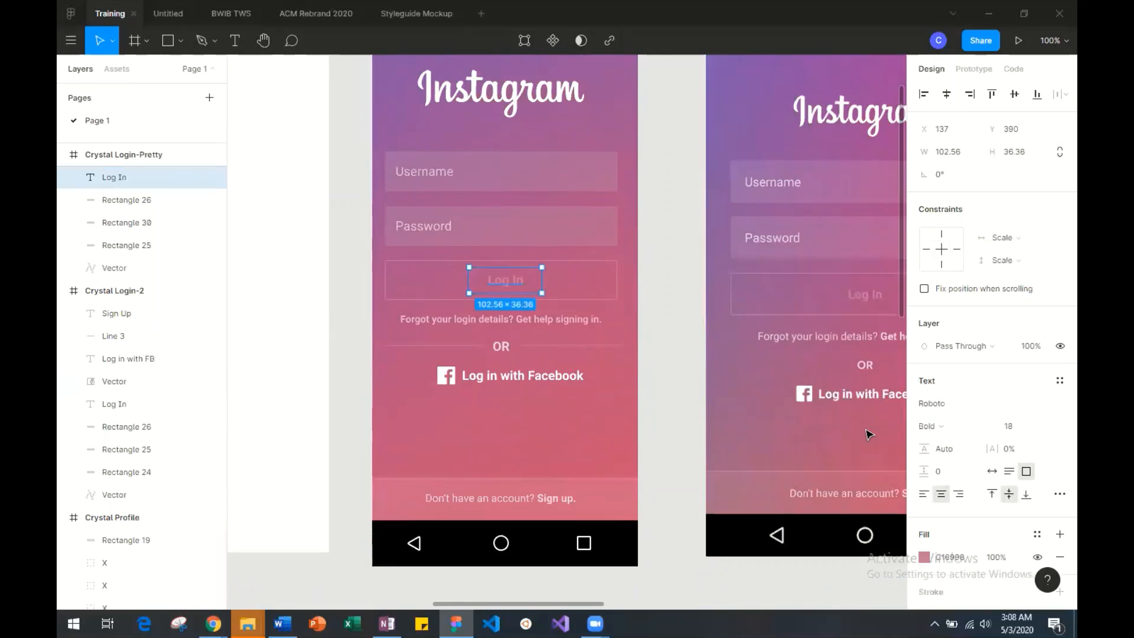
scroll(869, 434, left, 1)
scroll(868, 434, up, 1)
click(433, 238)
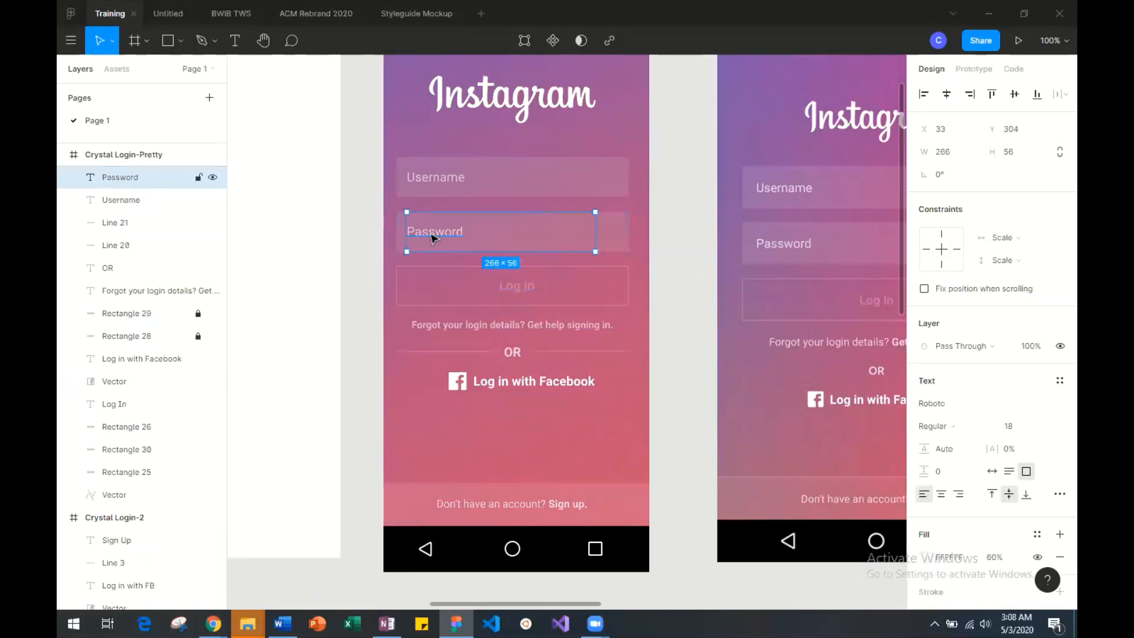
click(528, 382)
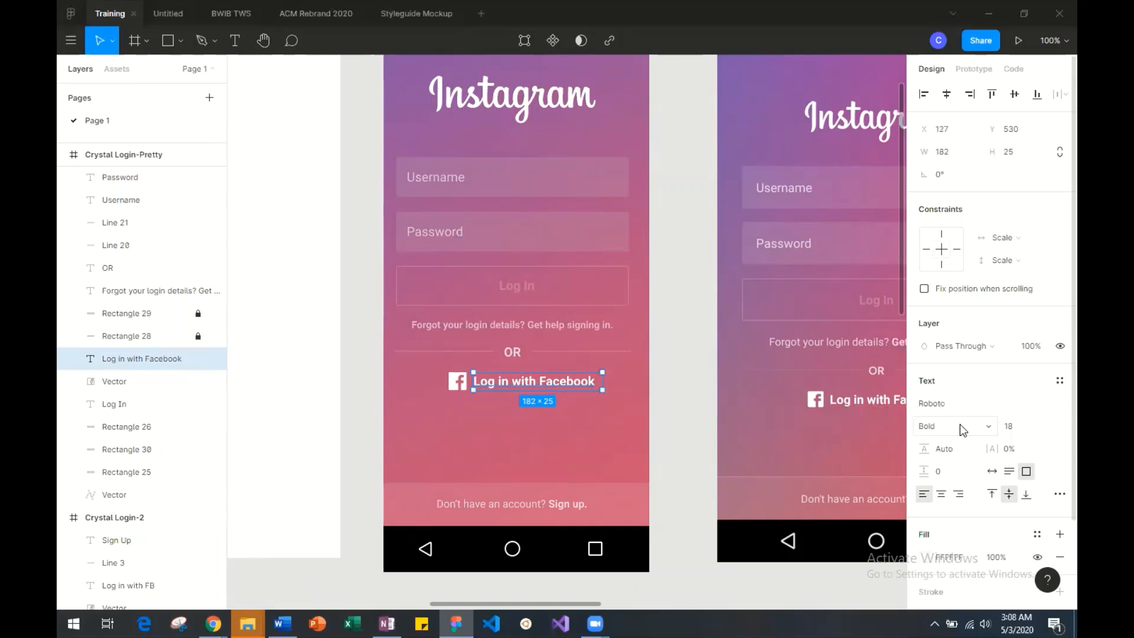
Inspect the fill colour of the Log in with Facebook label in the Crystal Login-Pretty mockup.
click(924, 558)
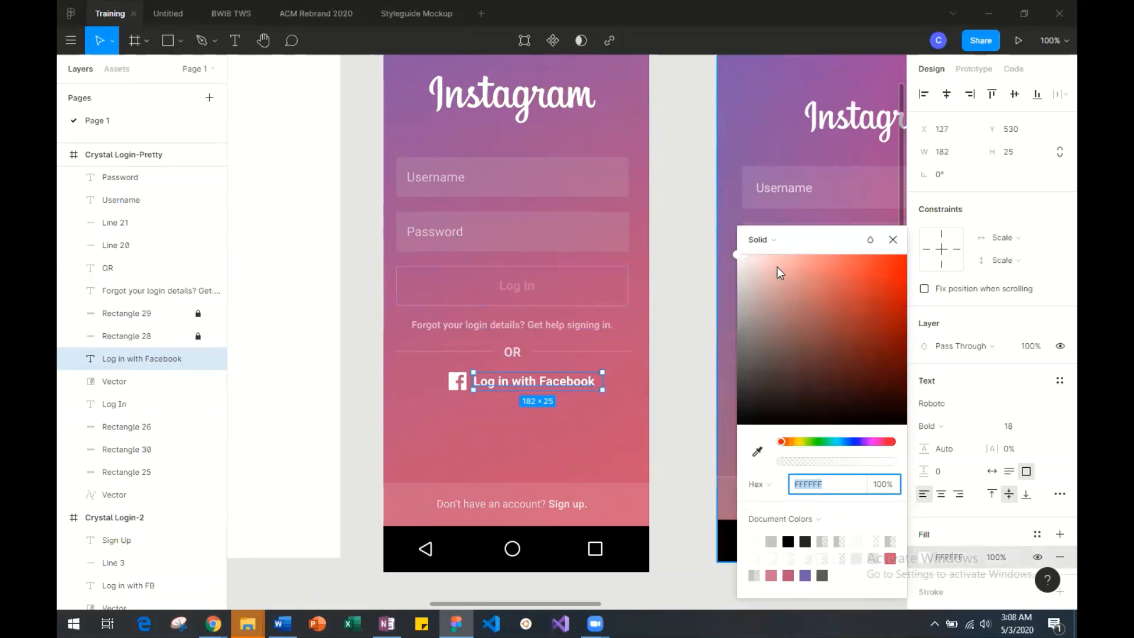
click(892, 240)
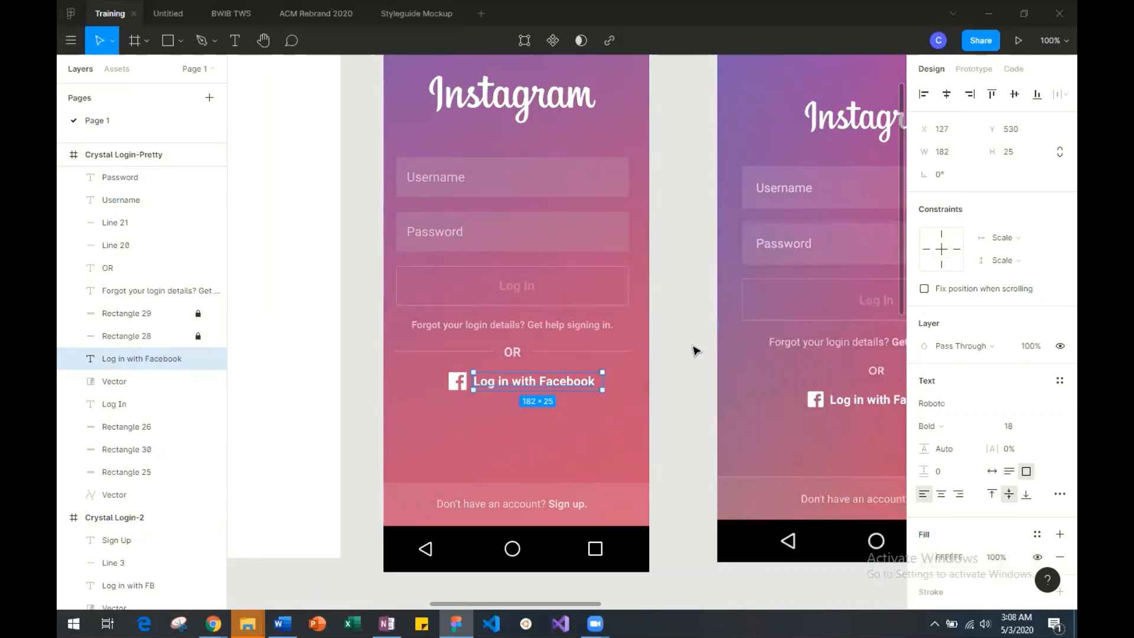
click(696, 350)
Examine the layout of the Instagram profile screenshot against the login mockup and the Crystal Profile wireframe.
scroll(696, 350, down, 8)
scroll(696, 350, right, 3)
scroll(696, 351, left, 5)
scroll(696, 351, down, 1)
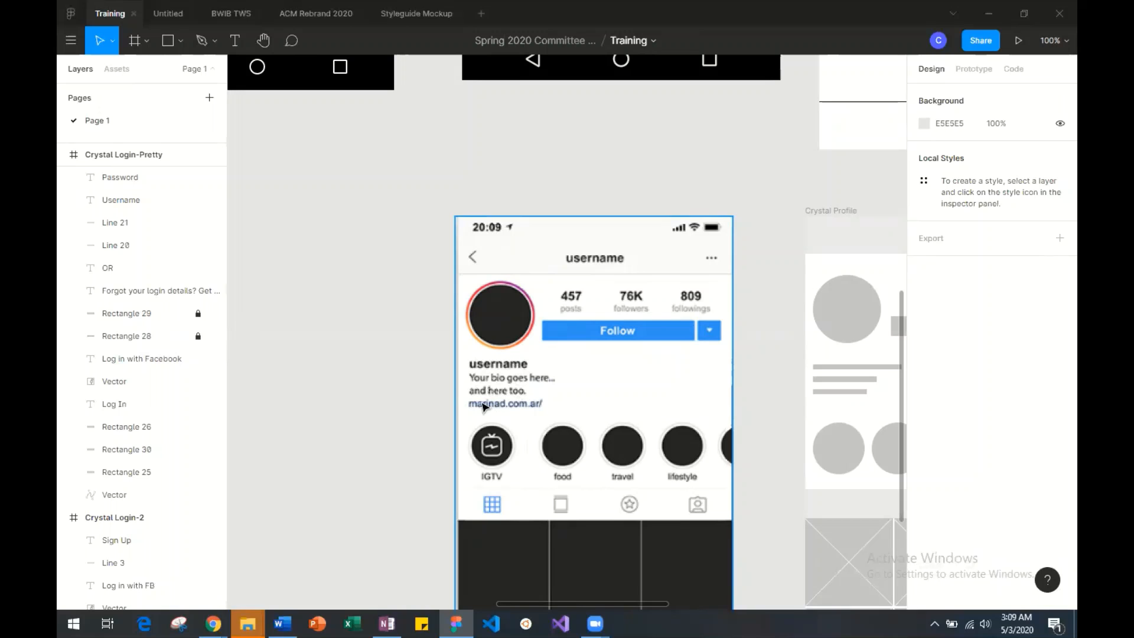
scroll(527, 385, down, 1)
scroll(527, 384, down, 5)
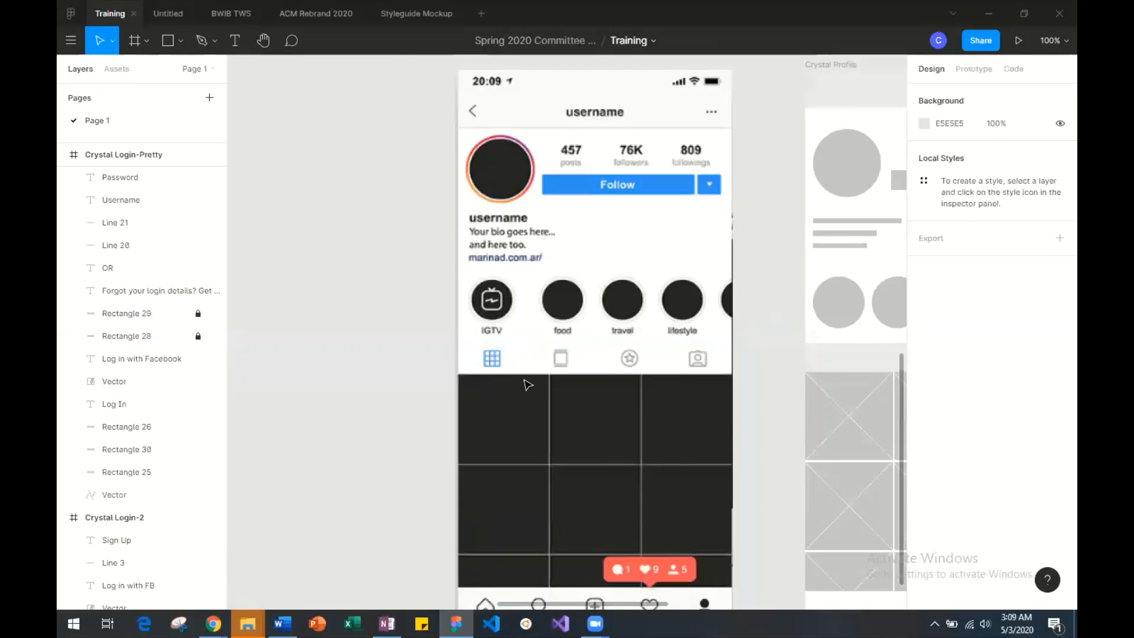
scroll(527, 384, right, 1)
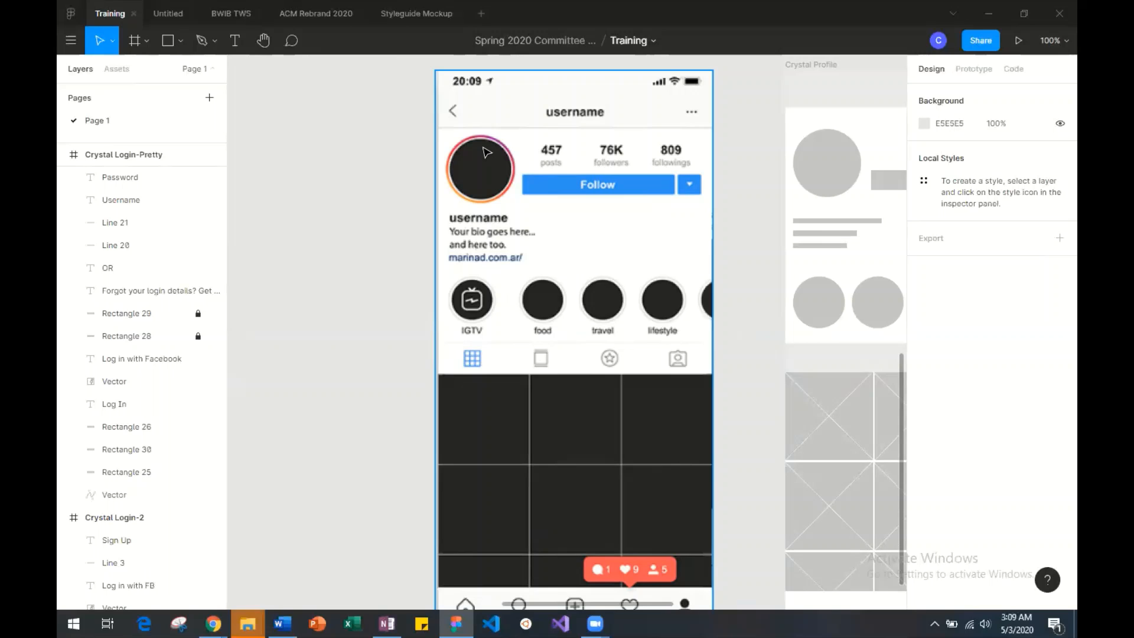
scroll(485, 153, up, 10)
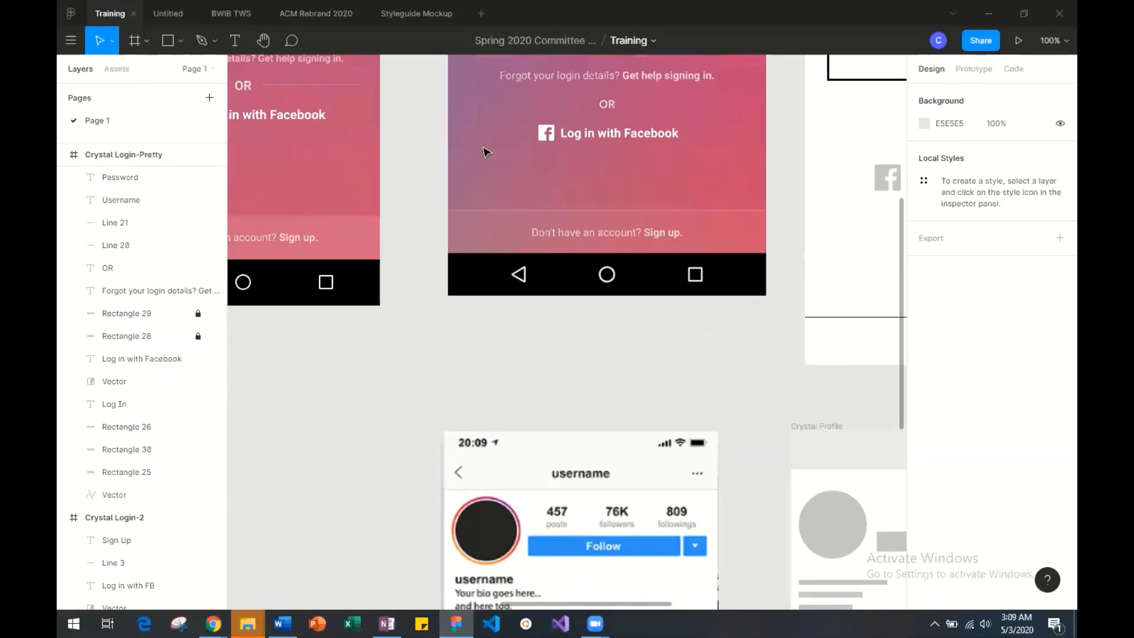
scroll(482, 153, left, 5)
scroll(491, 177, down, 10)
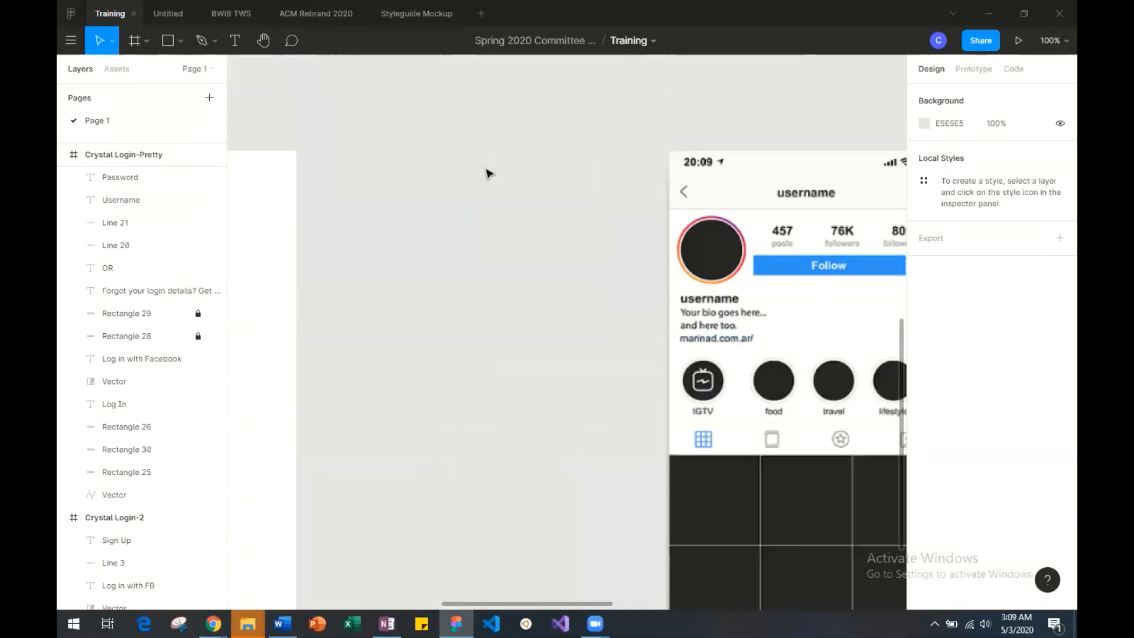
scroll(487, 172, right, 5)
scroll(486, 172, down, 2)
scroll(489, 172, left, 5)
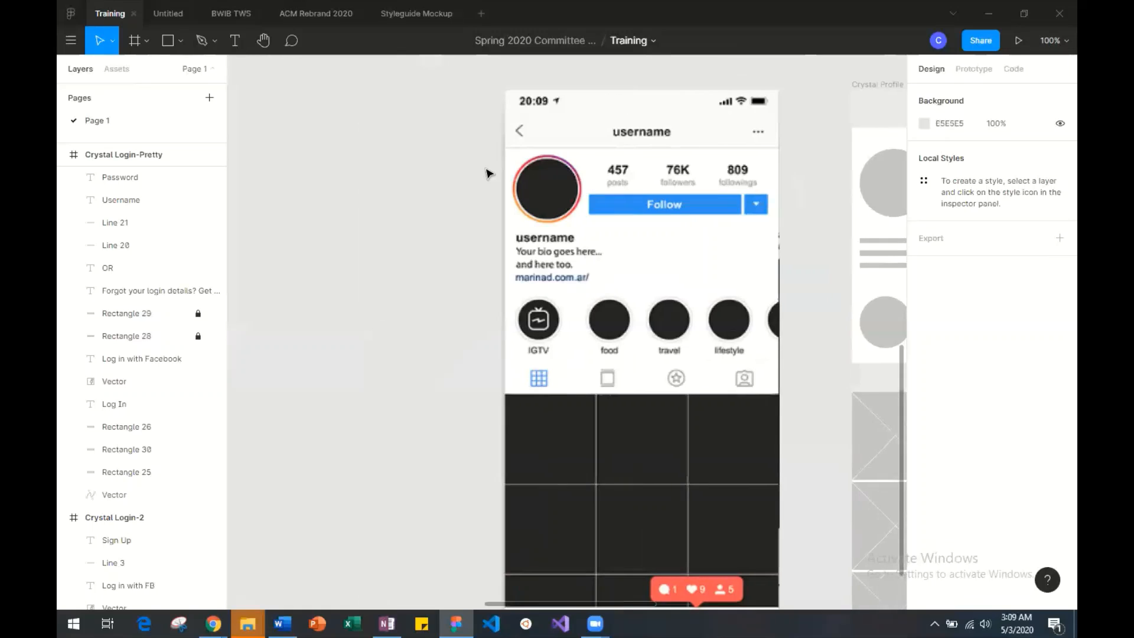
scroll(488, 172, right, 2)
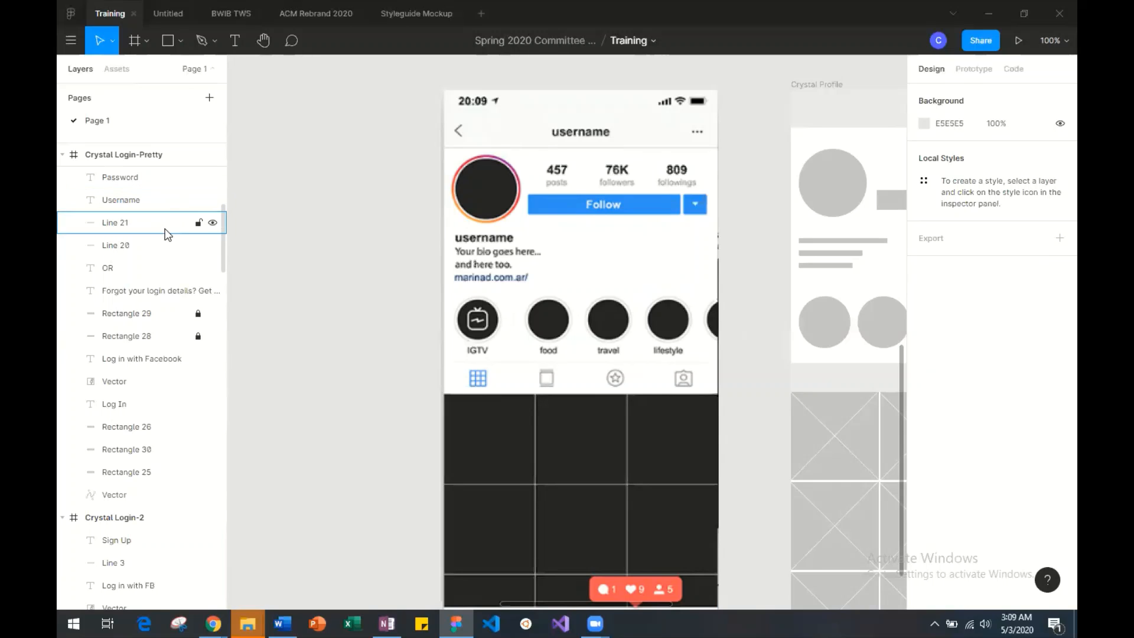
Examine close up the profile screenshot's gradient picture ring, bio text, IGTV icon and outlined story highlight circles.
drag(126, 224, 129, 219)
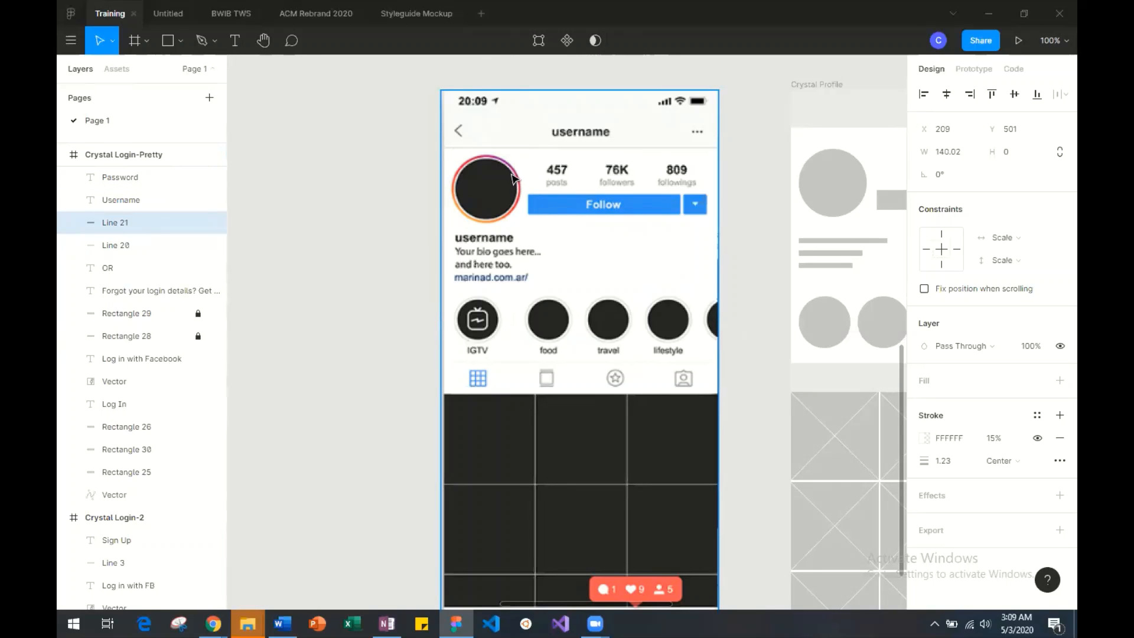
scroll(504, 170, up, 6)
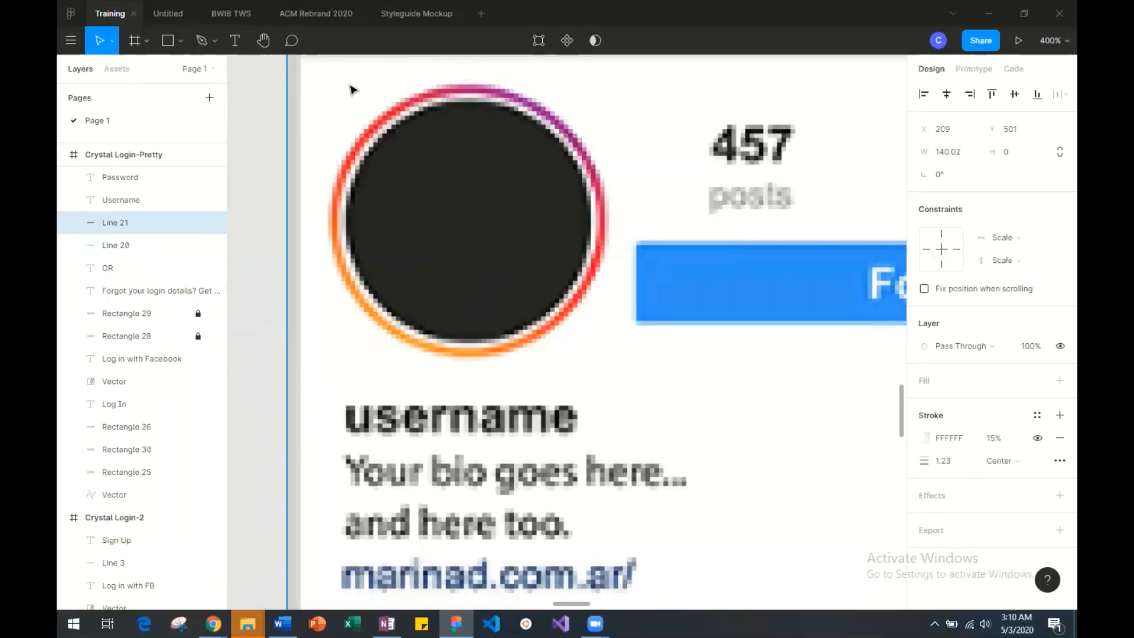
scroll(372, 183, down, 3)
scroll(372, 183, down, 8)
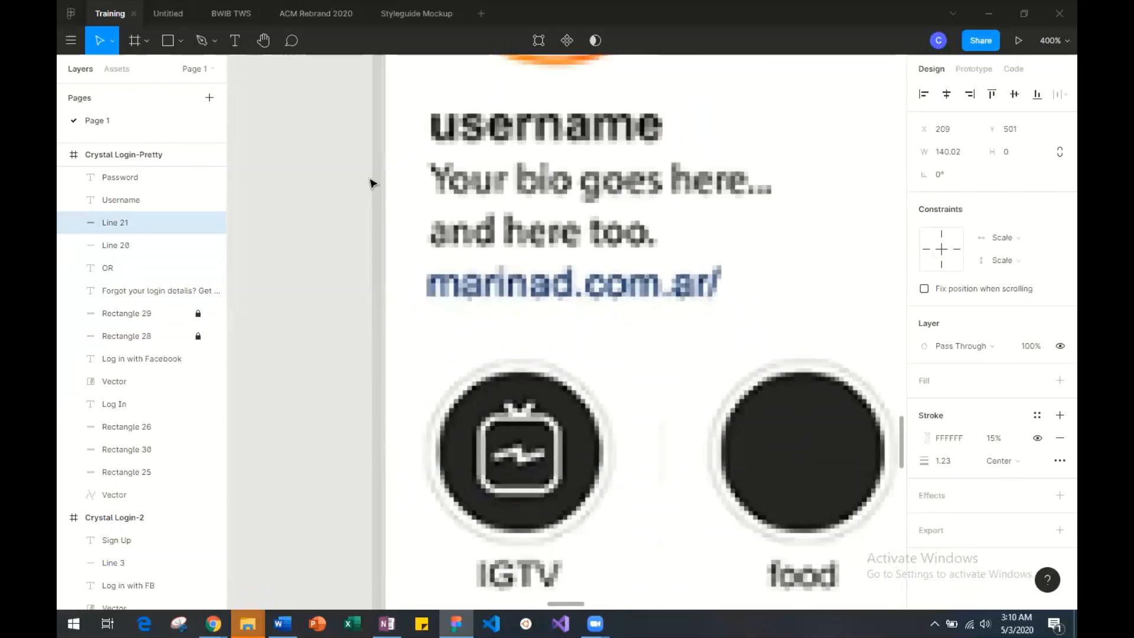
scroll(372, 183, up, 3)
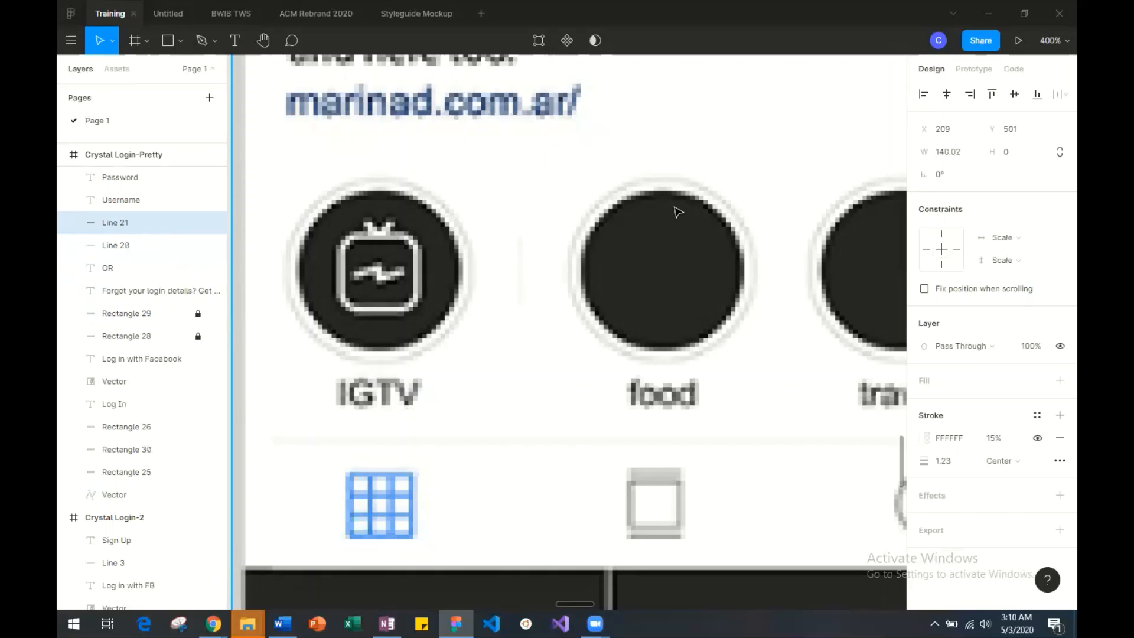
scroll(677, 212, right, 3)
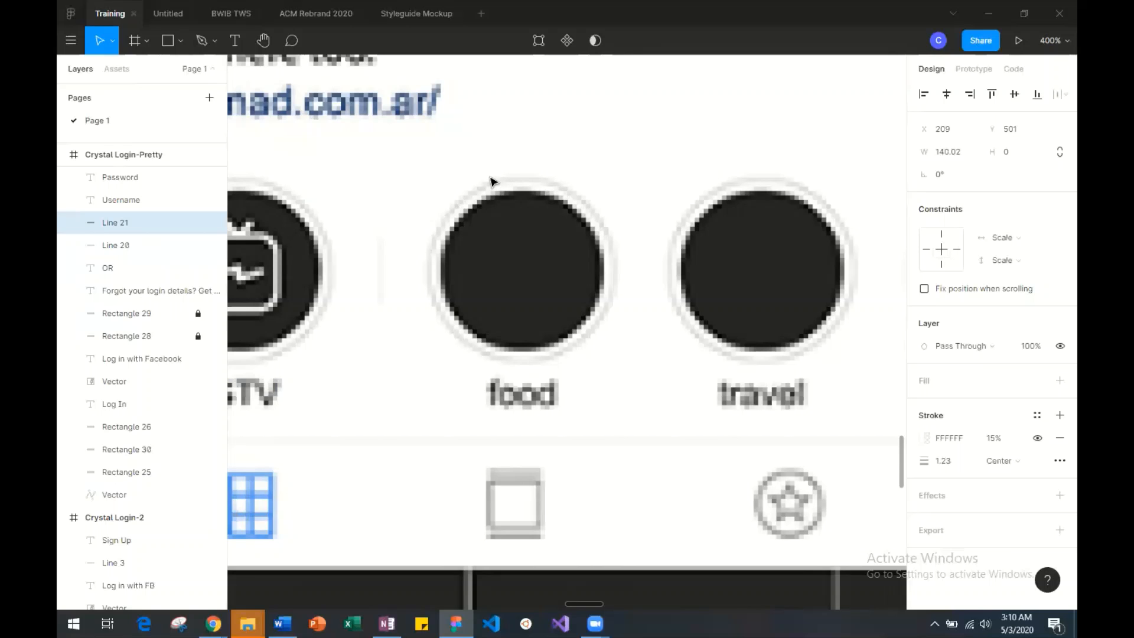
scroll(544, 218, up, 8)
scroll(547, 217, left, 3)
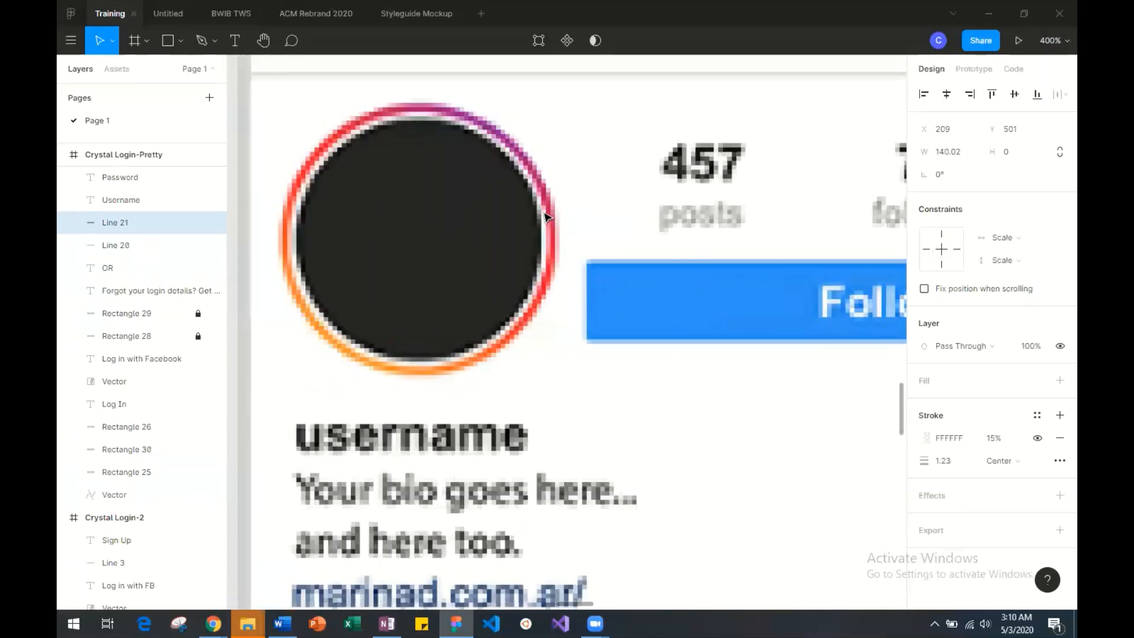
scroll(546, 218, left, 3)
scroll(547, 218, down, 8)
scroll(546, 217, up, 5)
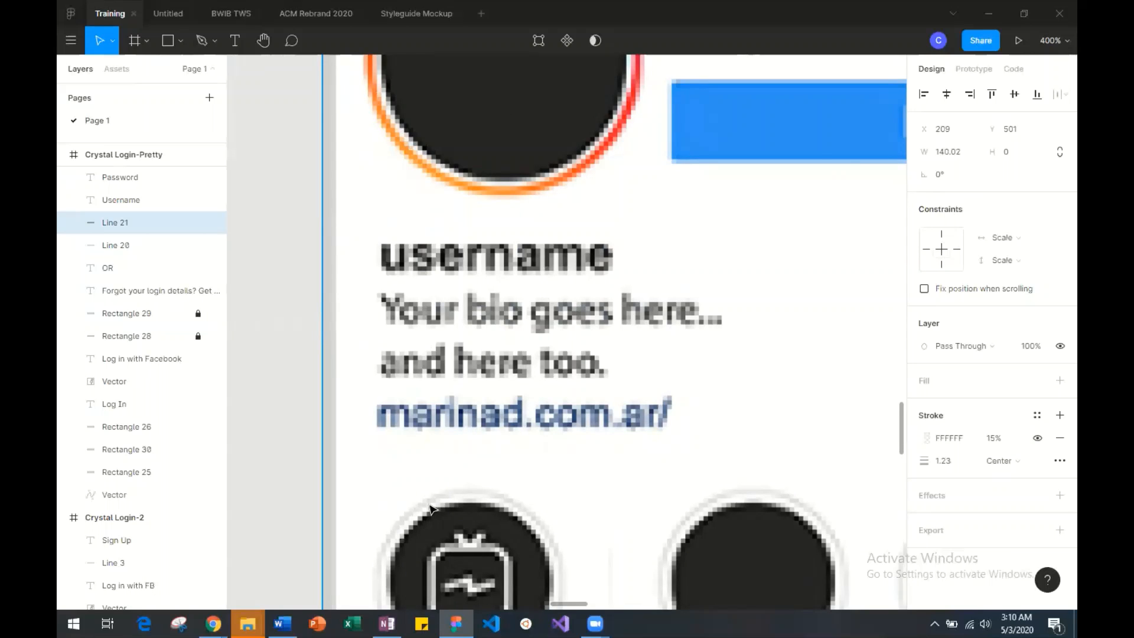
scroll(430, 509, right, 10)
scroll(430, 509, down, 2)
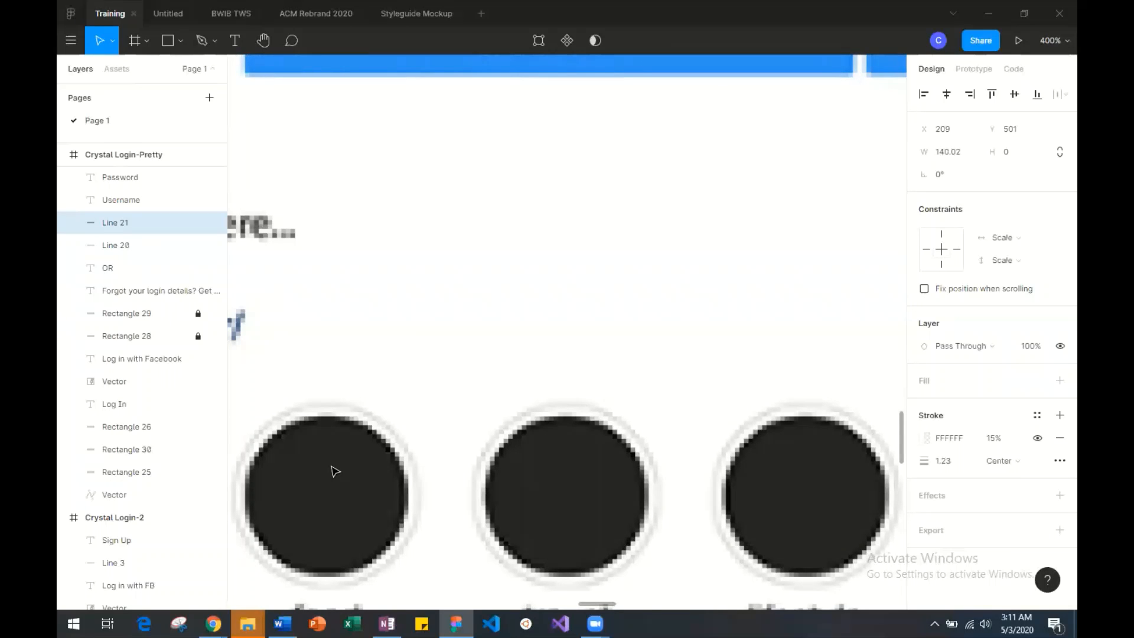
scroll(335, 472, left, 3)
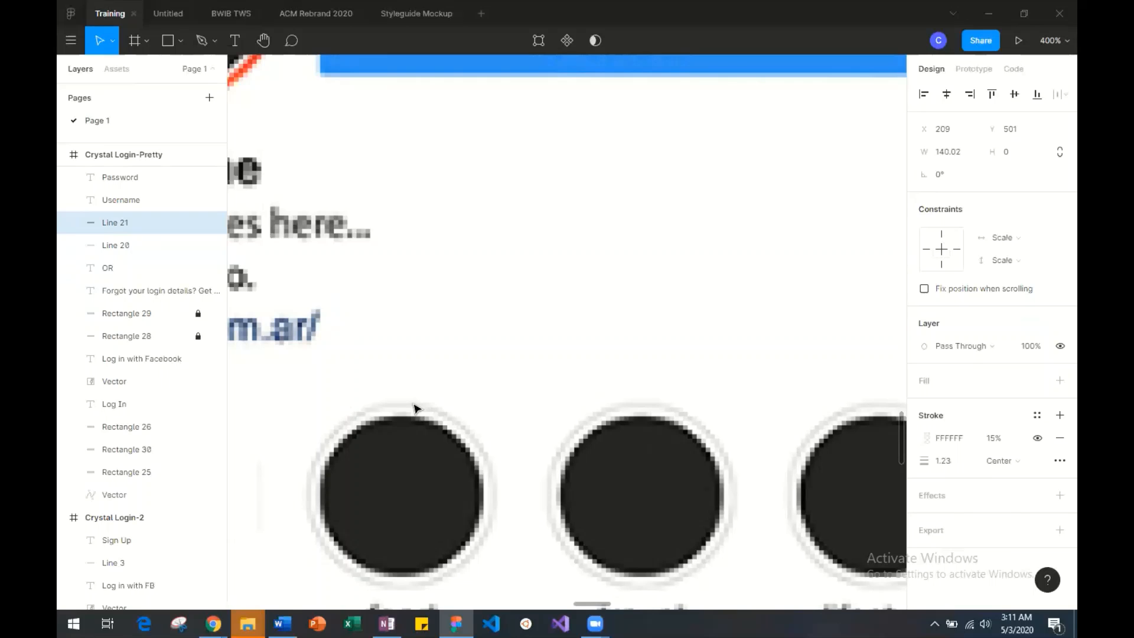
scroll(401, 481, left, 4)
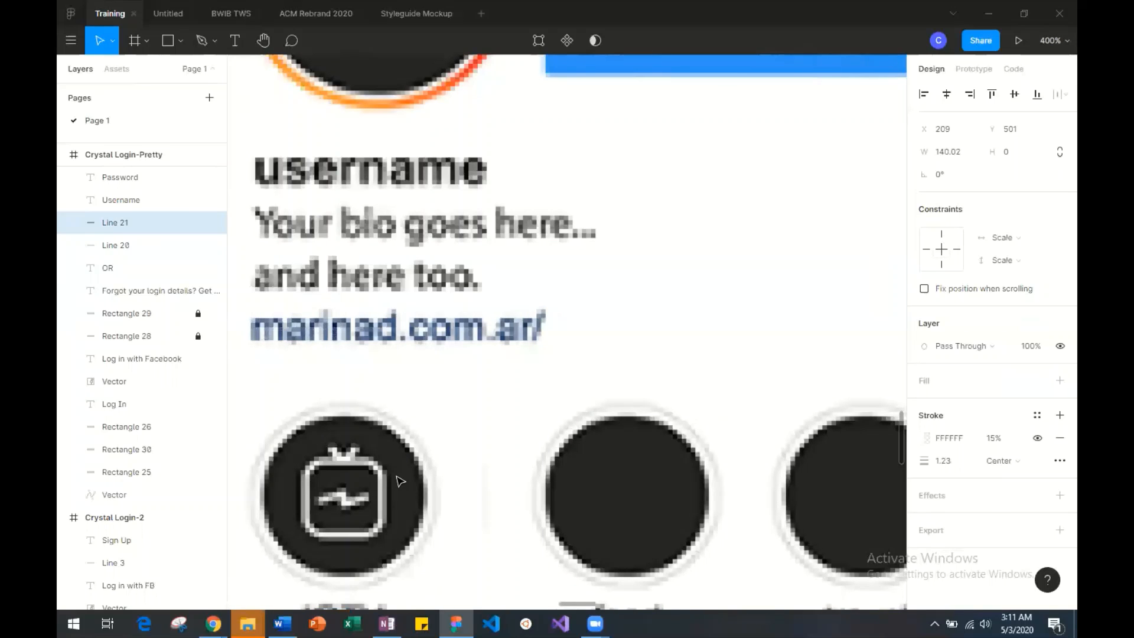
scroll(400, 482, left, 1)
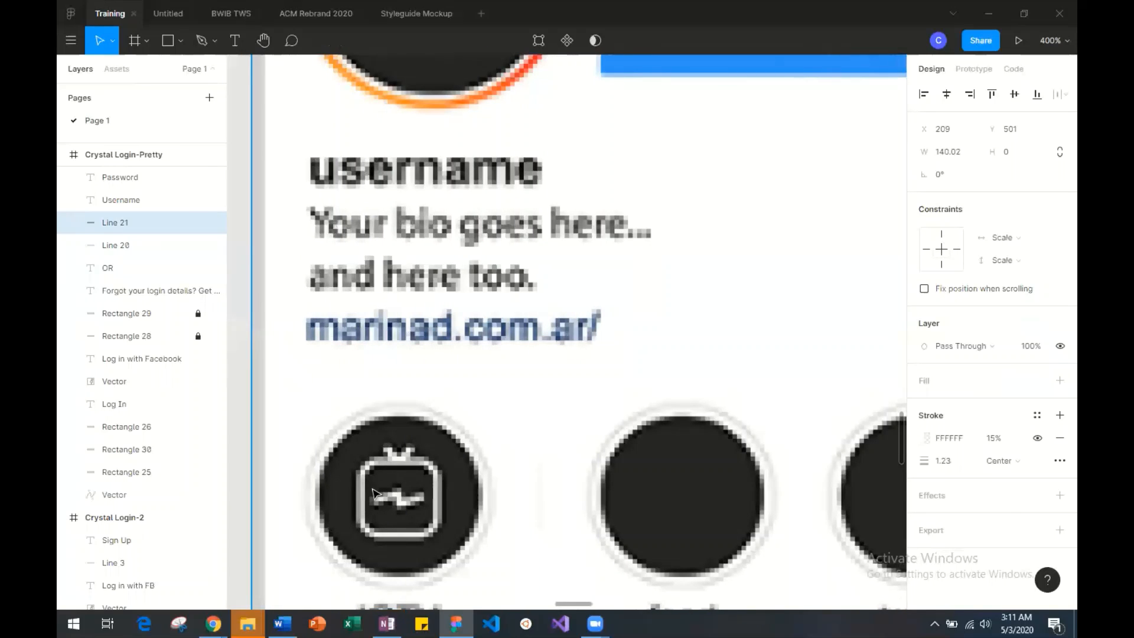
Draw a horizontal line about 209 long on the empty canvas below the profile screenshot's home indicator bar.
key(shift+0)
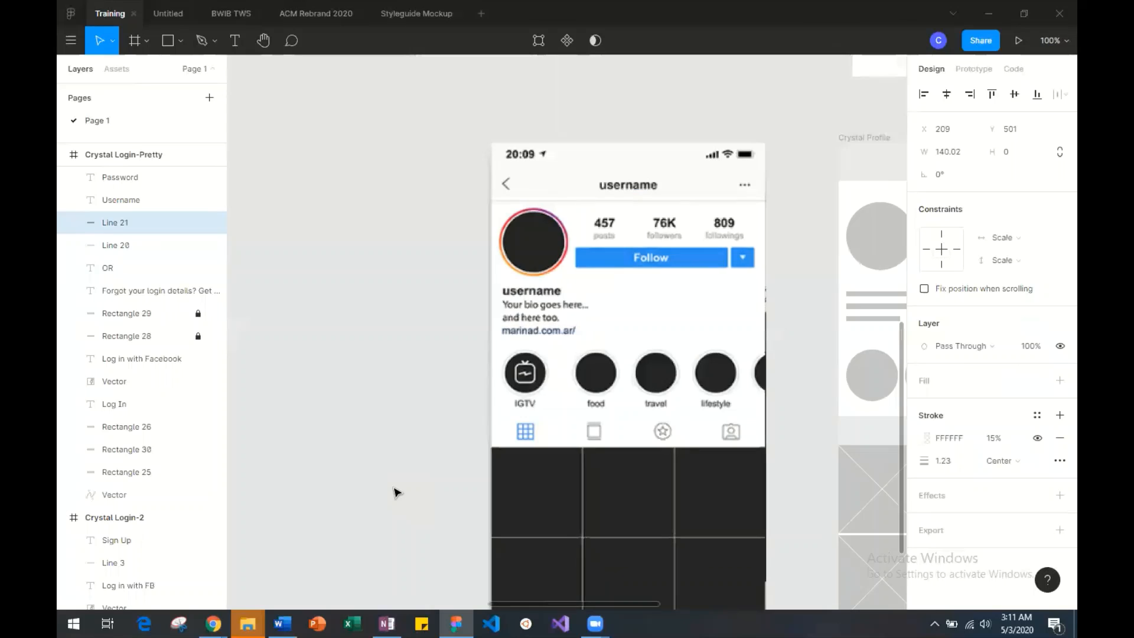
scroll(397, 493, down, 1)
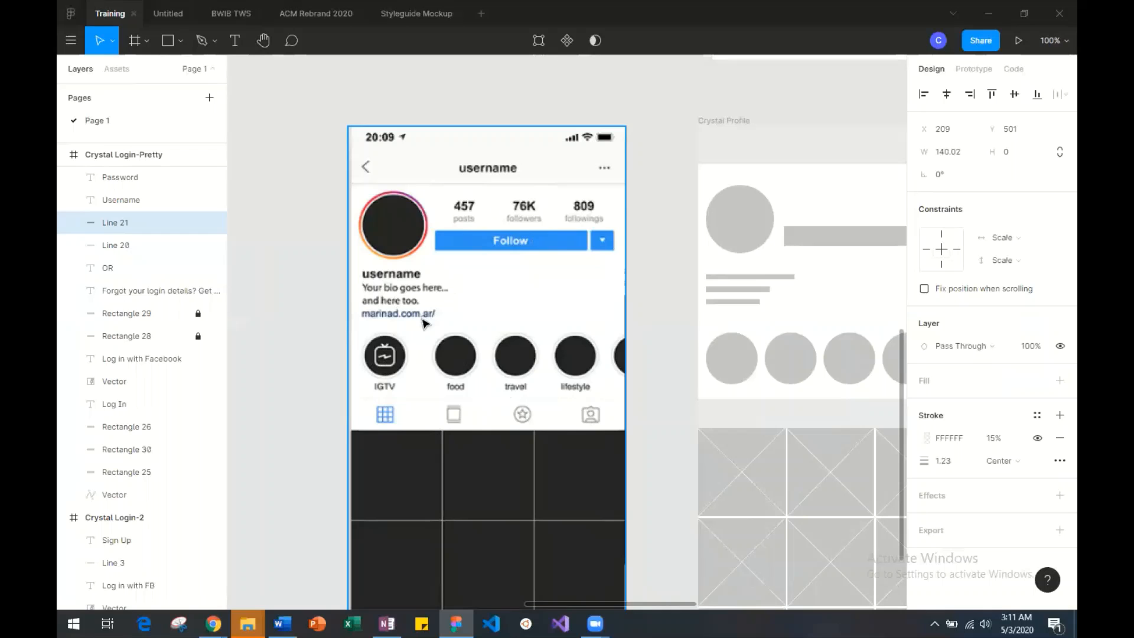
scroll(476, 373, down, 6)
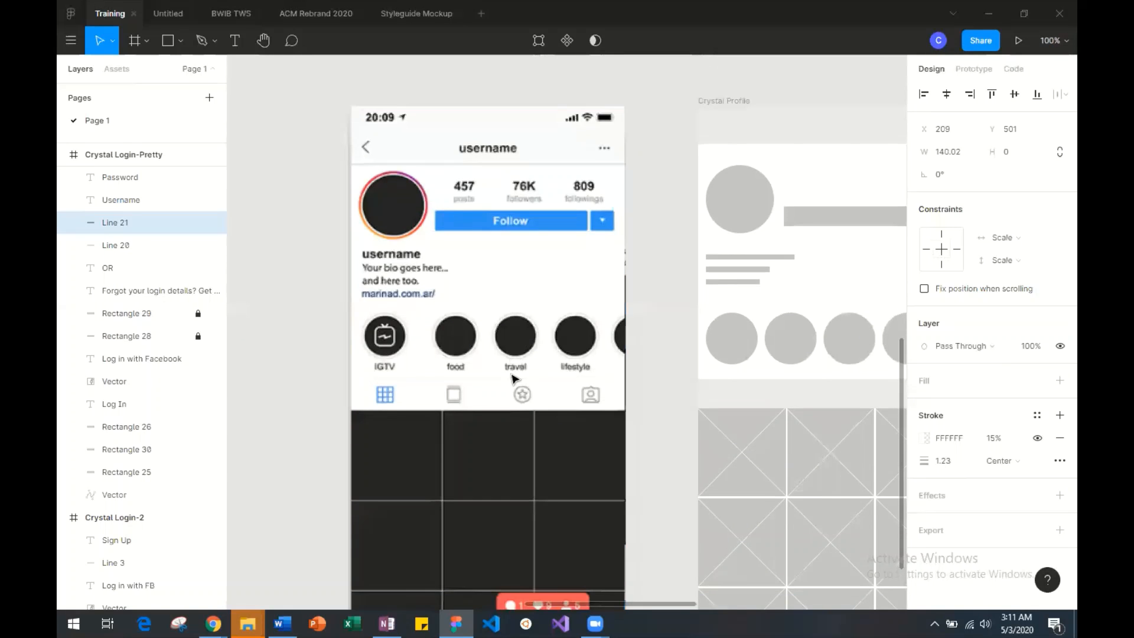
scroll(477, 371, up, 2)
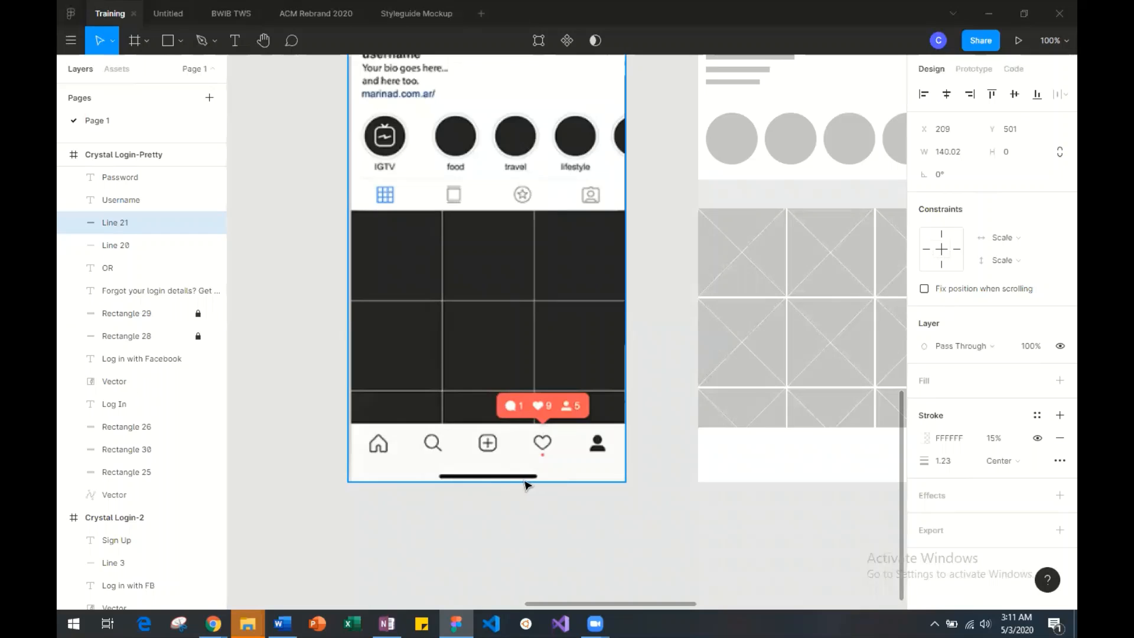
click(180, 39)
click(166, 89)
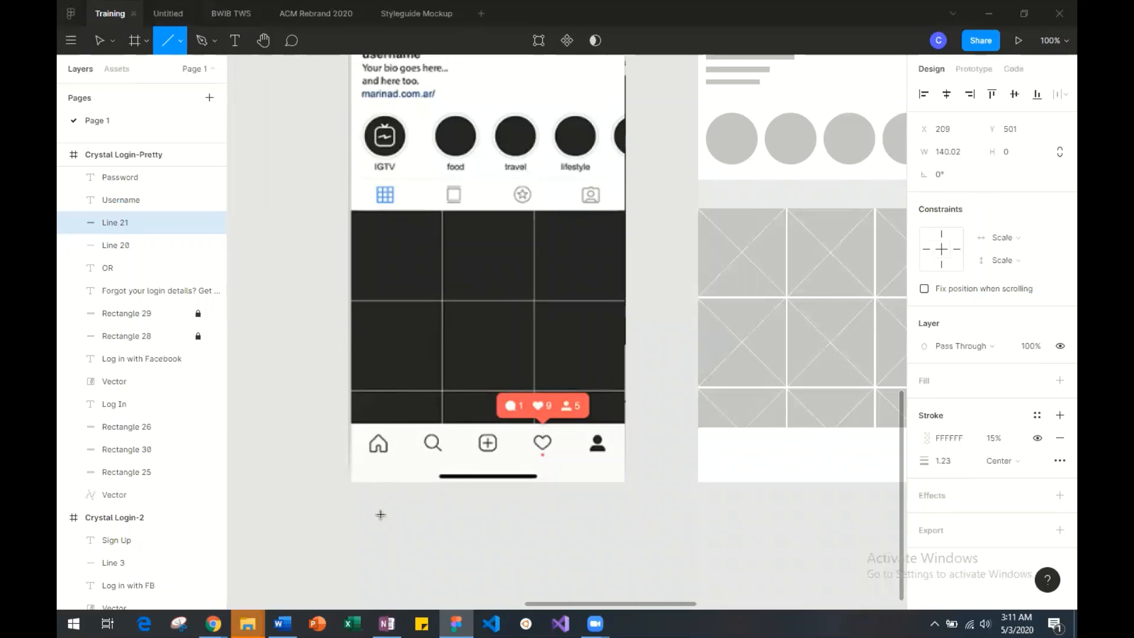
drag(380, 513, 529, 512)
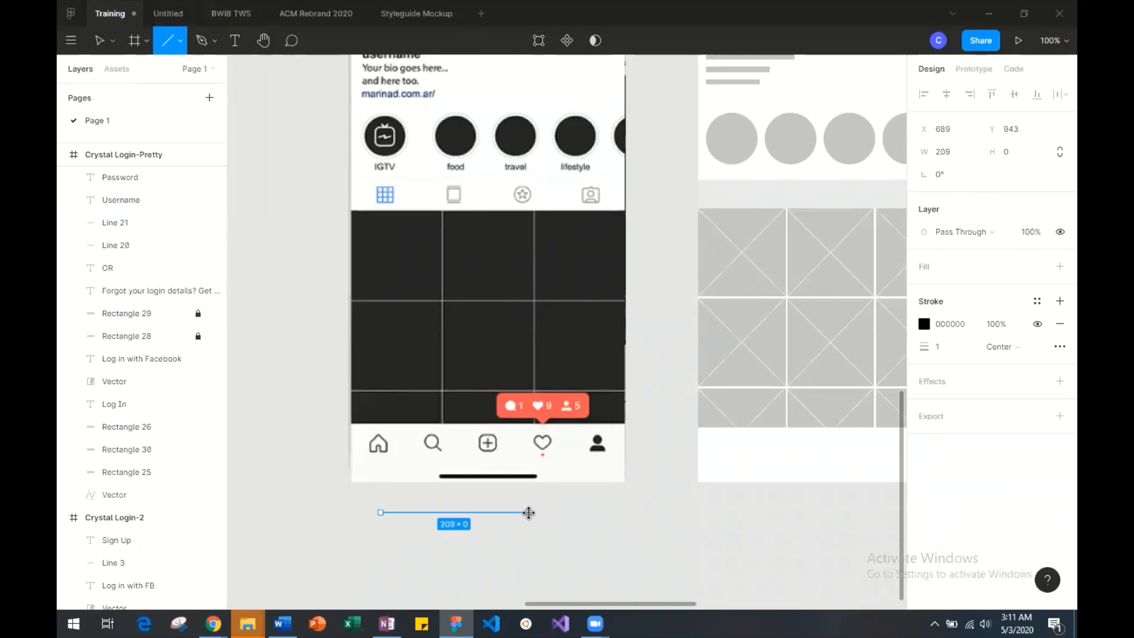
Set the new line's stroke thickness to 9 and give it round caps.
click(941, 354)
mouse_move(929, 347)
mouse_down()
mouse_move(950, 346)
mouse_move(940, 347)
mouse_up()
click(1059, 346)
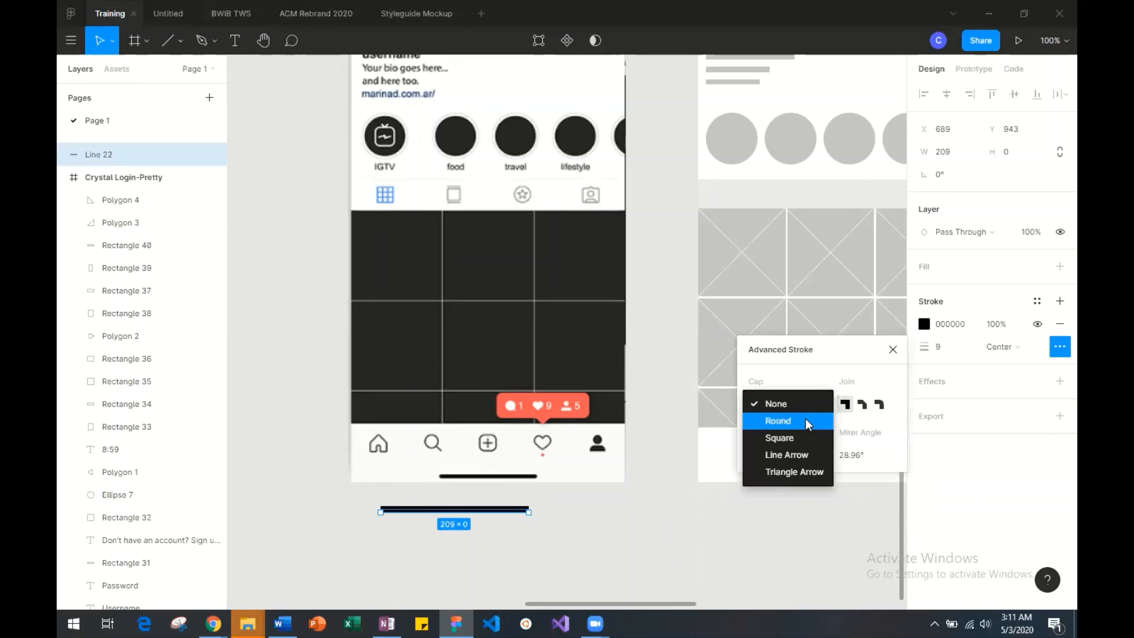
click(803, 420)
click(526, 536)
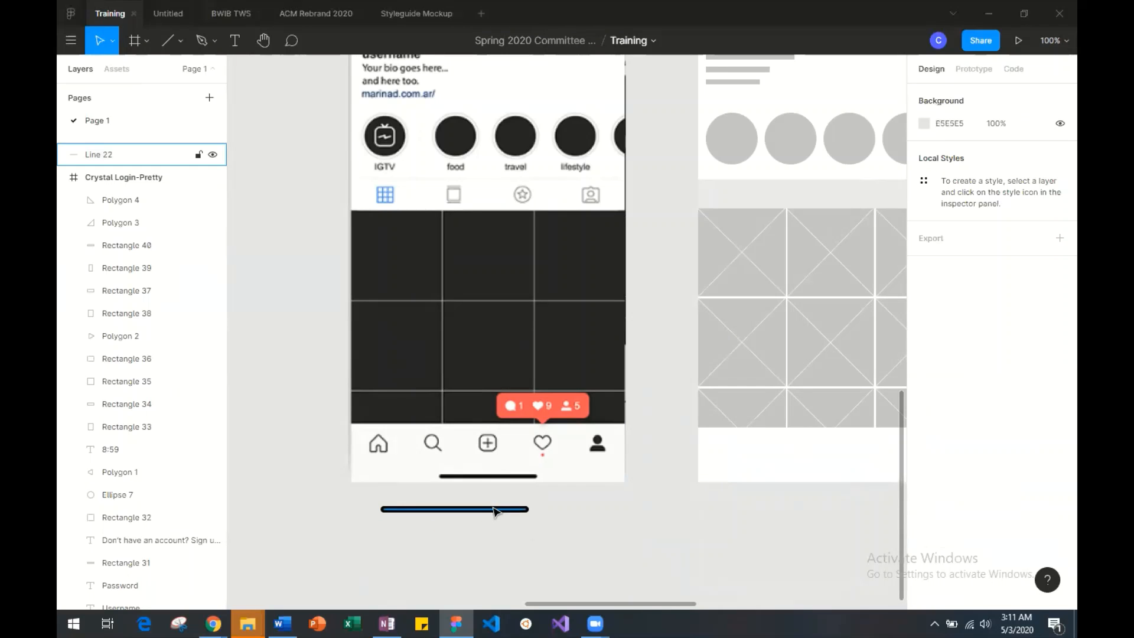
Draw a rectangle about 198 × 14 just below the thick line and fill it with black 000000.
click(179, 38)
click(180, 71)
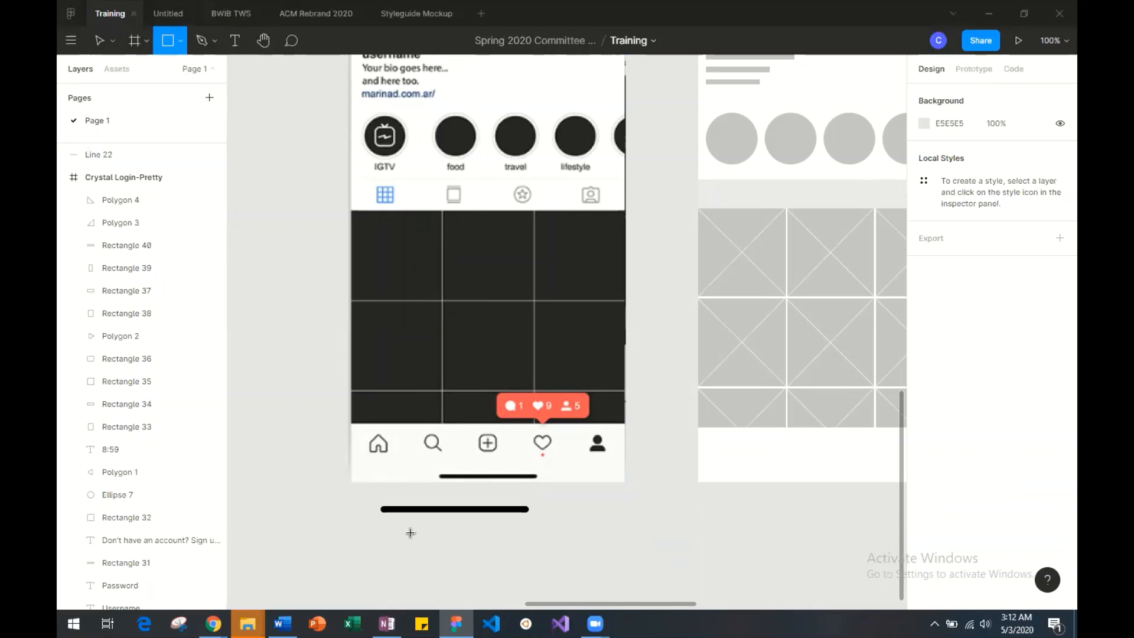
drag(388, 519, 529, 529)
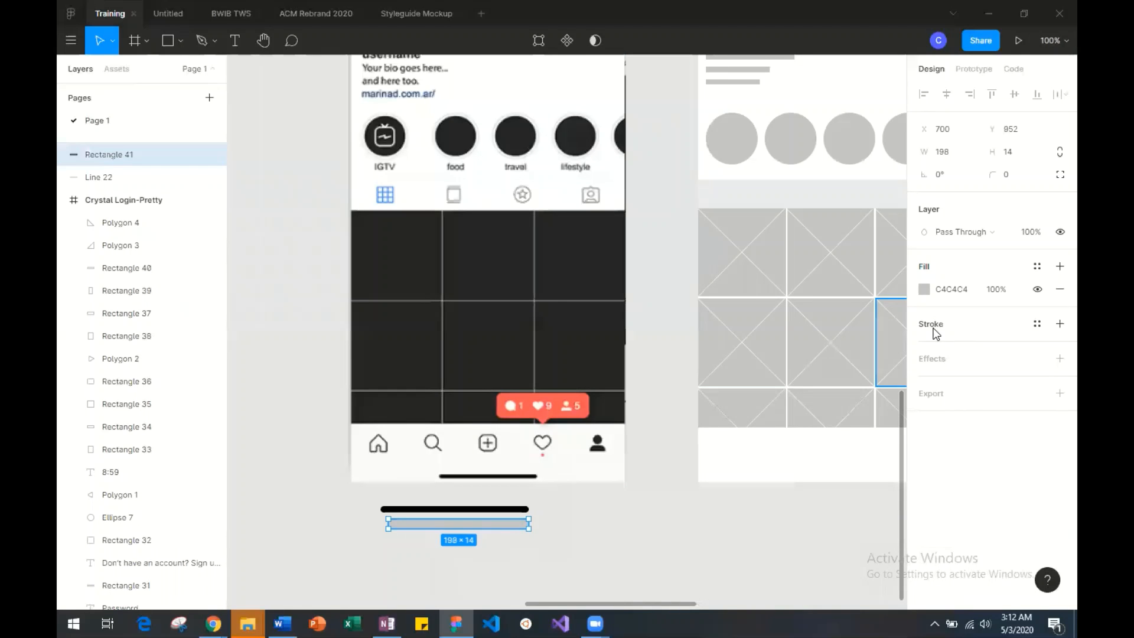
click(925, 289)
drag(792, 271, 735, 426)
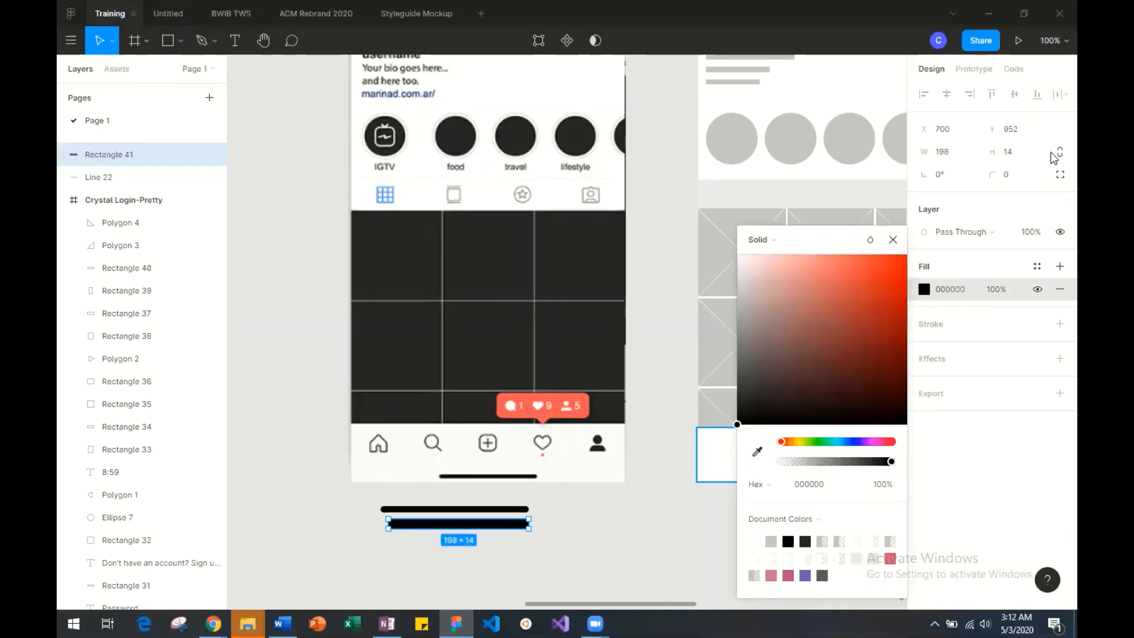
Set the black rectangle's corner radius to 50.
click(1004, 175)
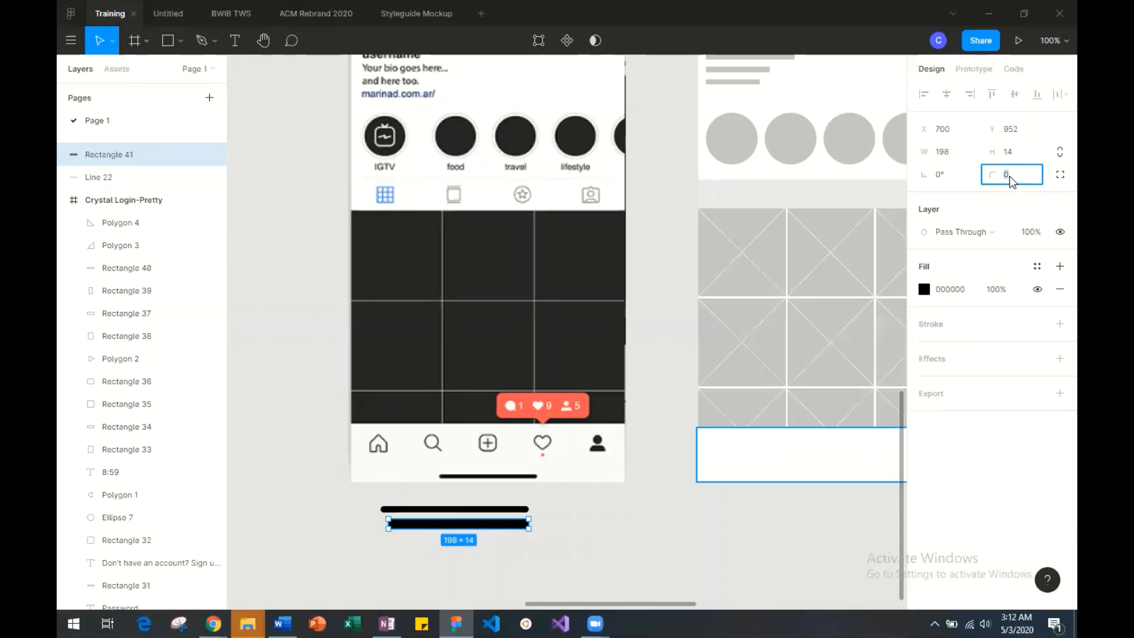
text(50)
key(Return)
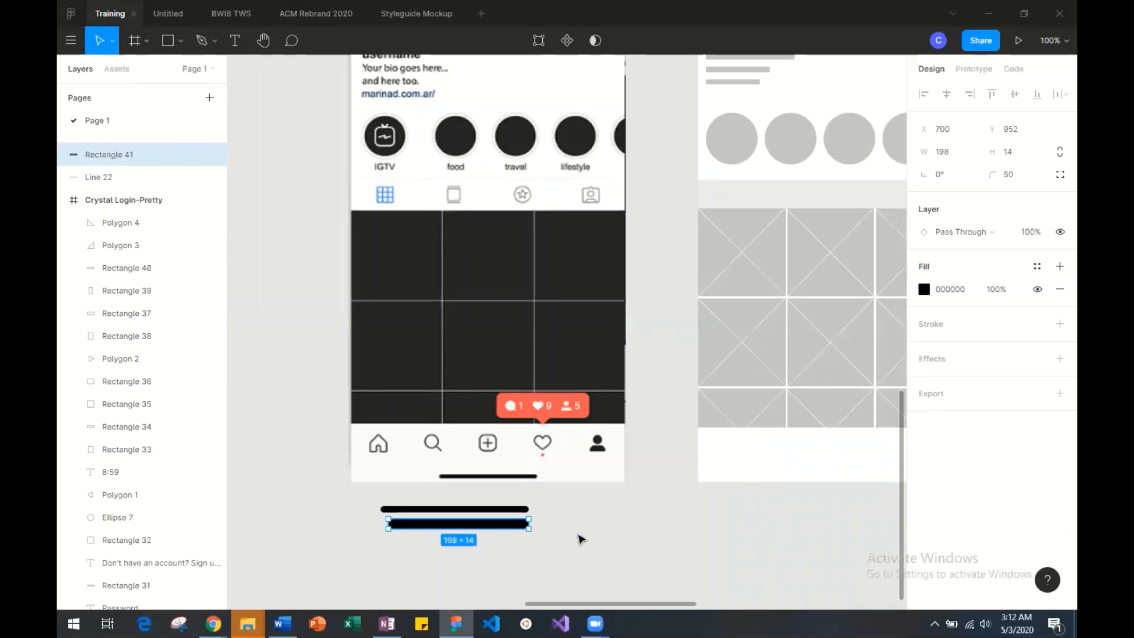
click(581, 538)
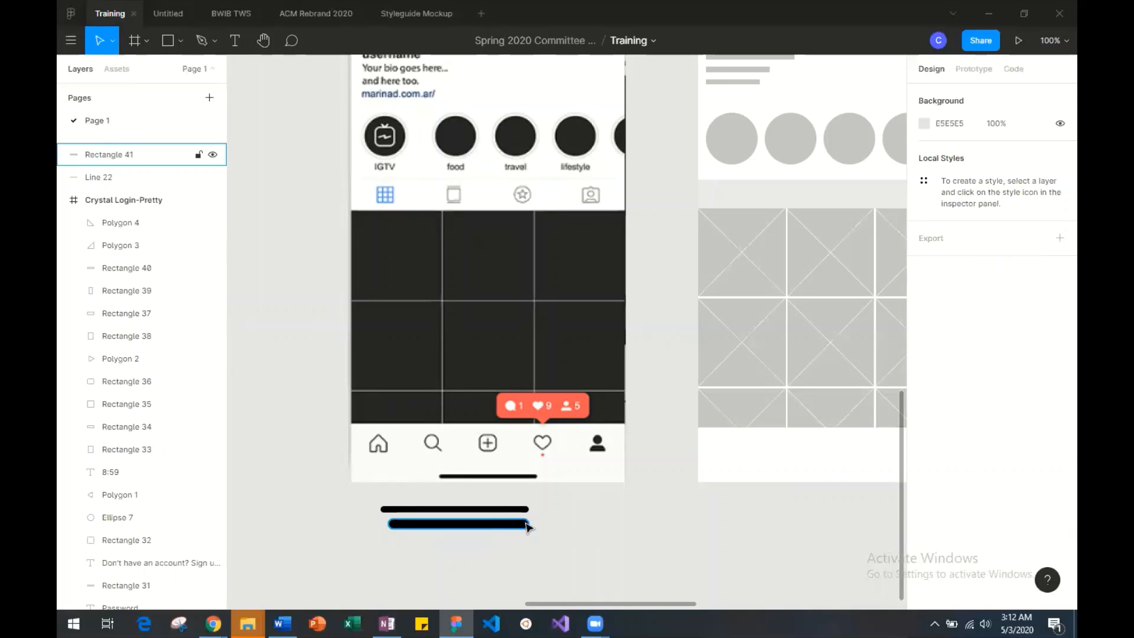
Delete the practice line and the rounded black rectangle from the canvas below the profile screenshot.
drag(579, 544, 476, 510)
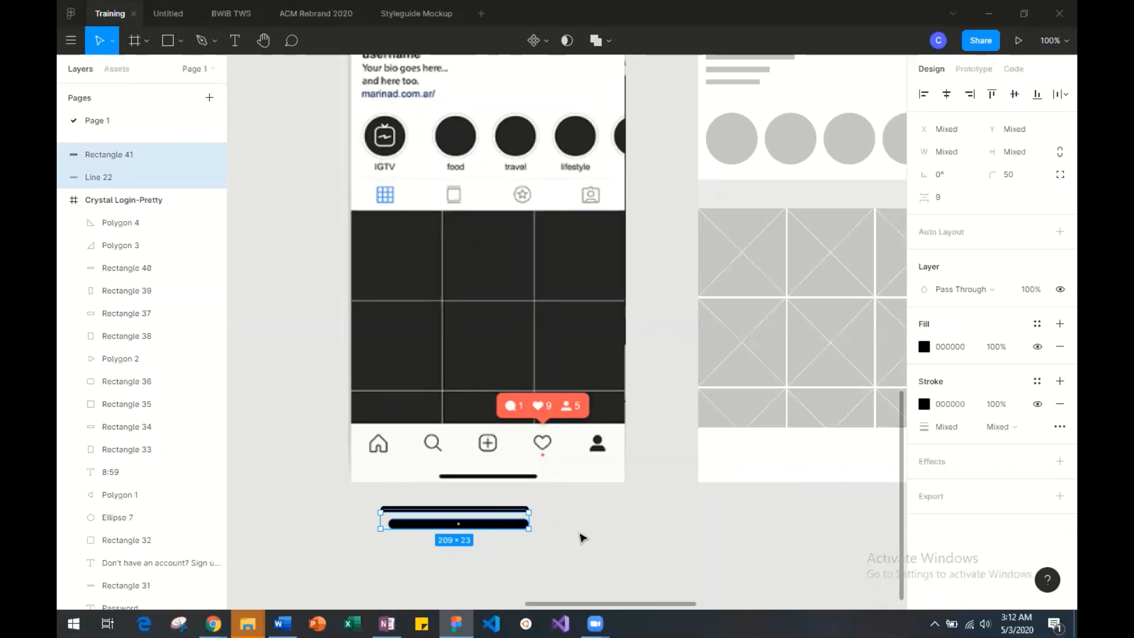
click(561, 525)
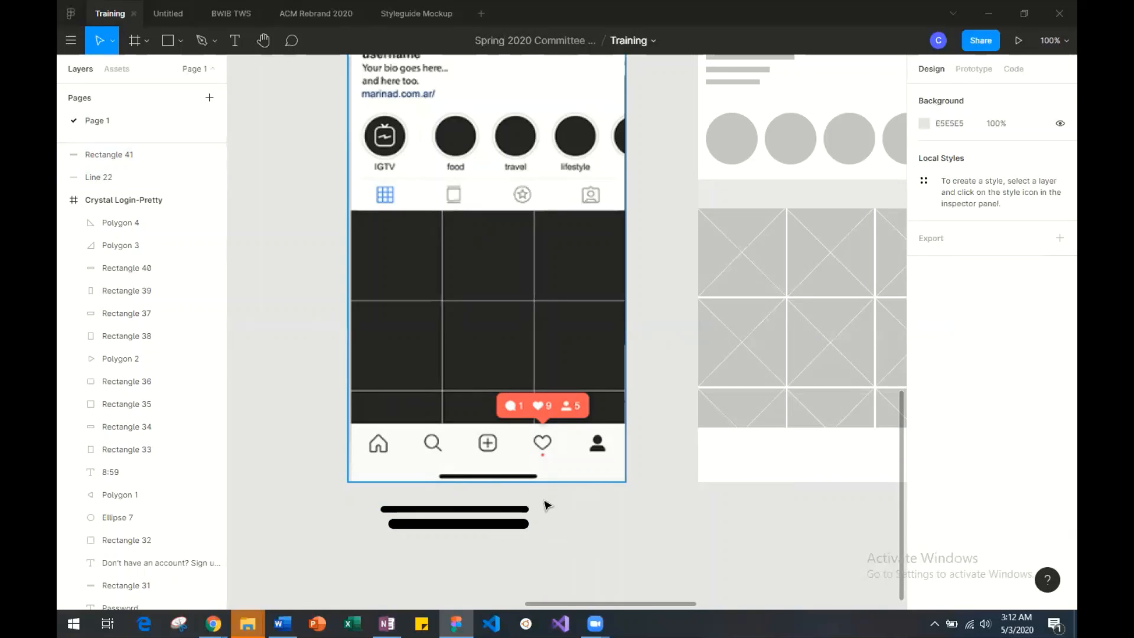
drag(571, 561, 450, 507)
key(Delete)
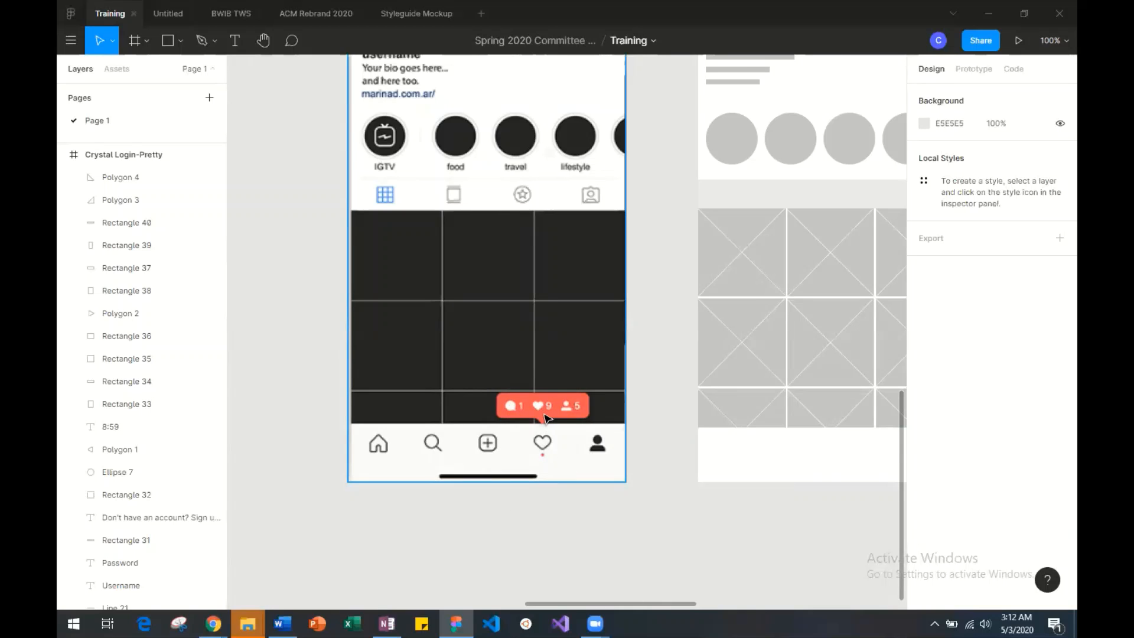
Review the Crystal Login-Pretty mockup next to its reference screenshot, along with the overall layout of the login and profile frames.
scroll(545, 418, up, 4)
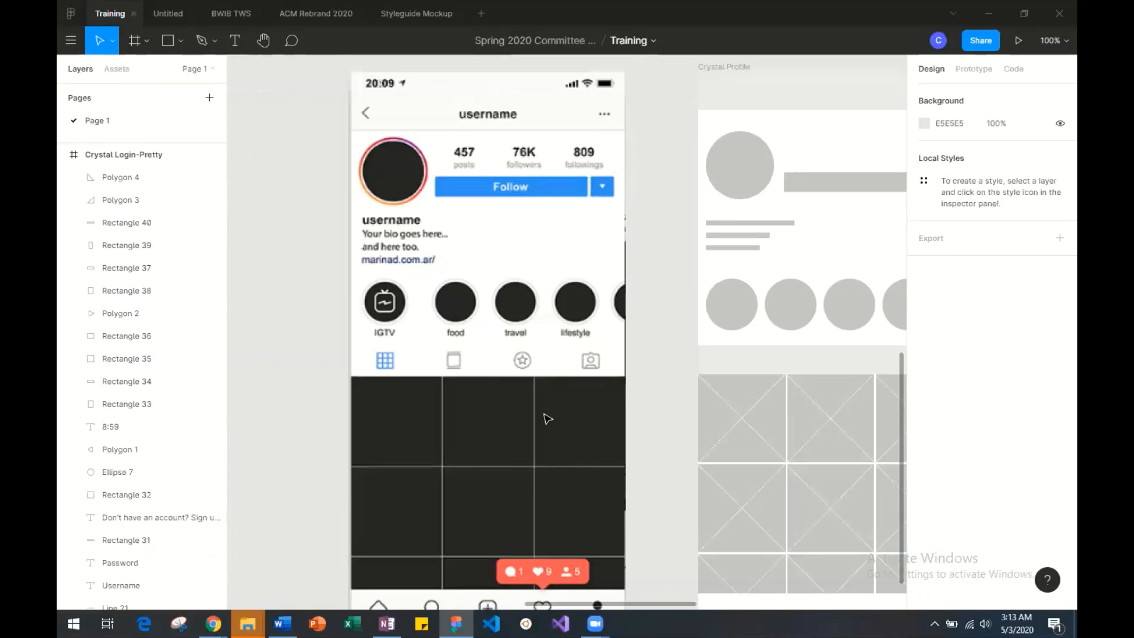
scroll(547, 420, left, 3)
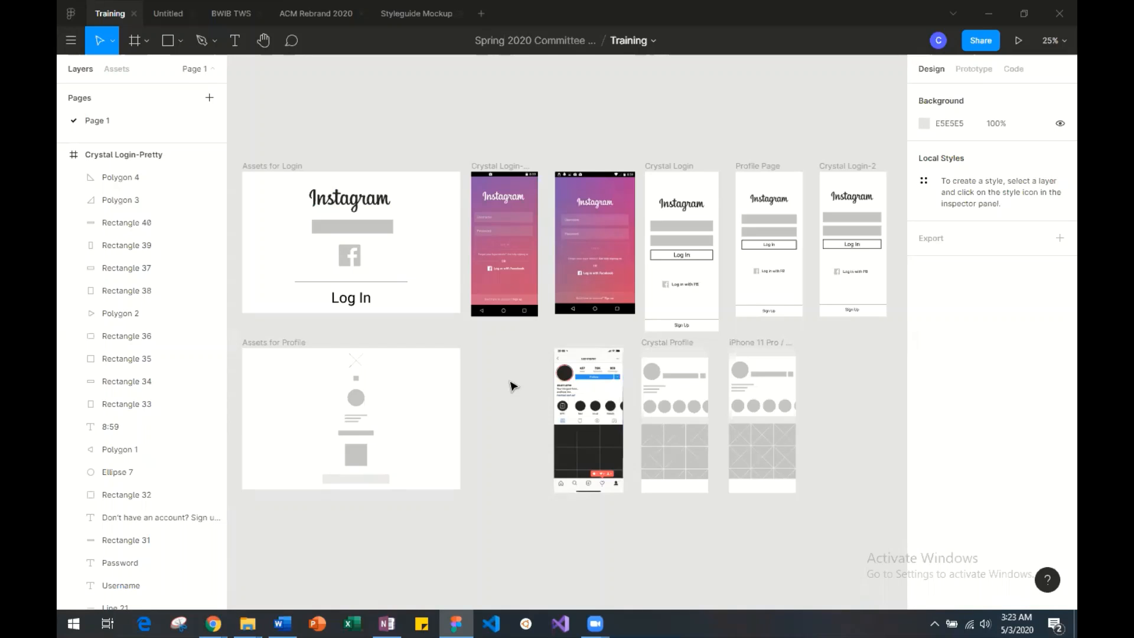
click(503, 167)
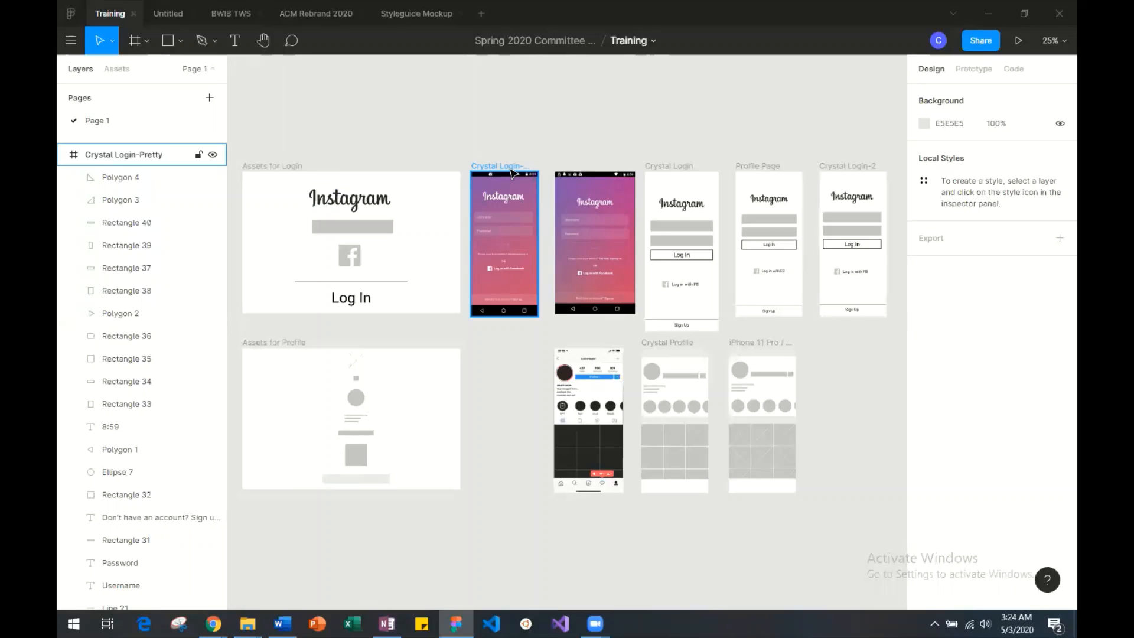
click(545, 127)
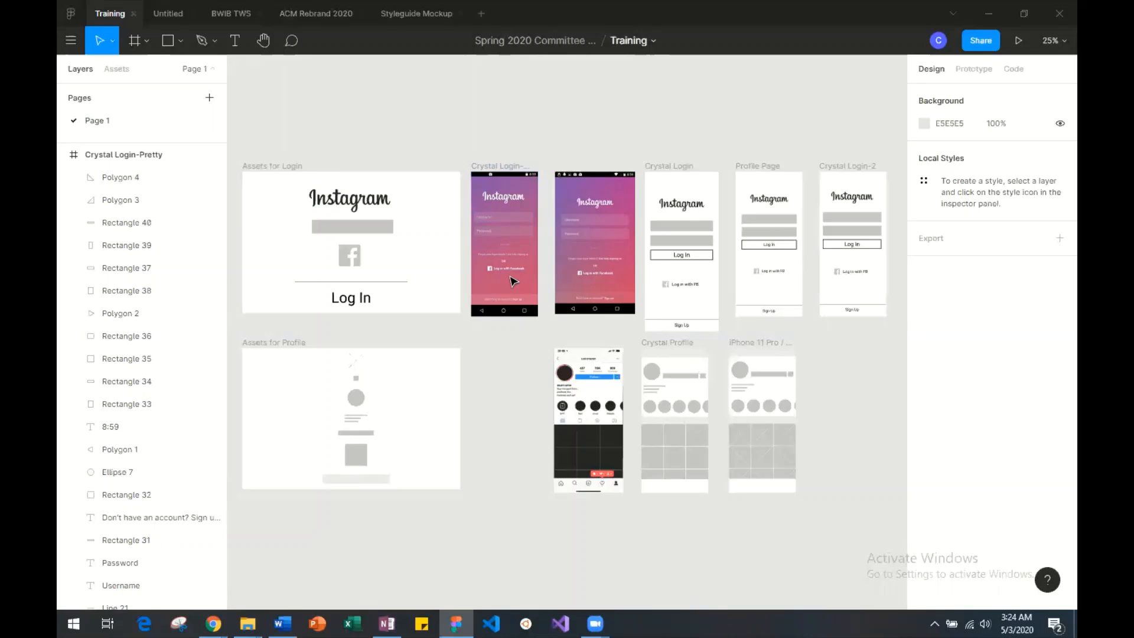
scroll(505, 256, up, 5)
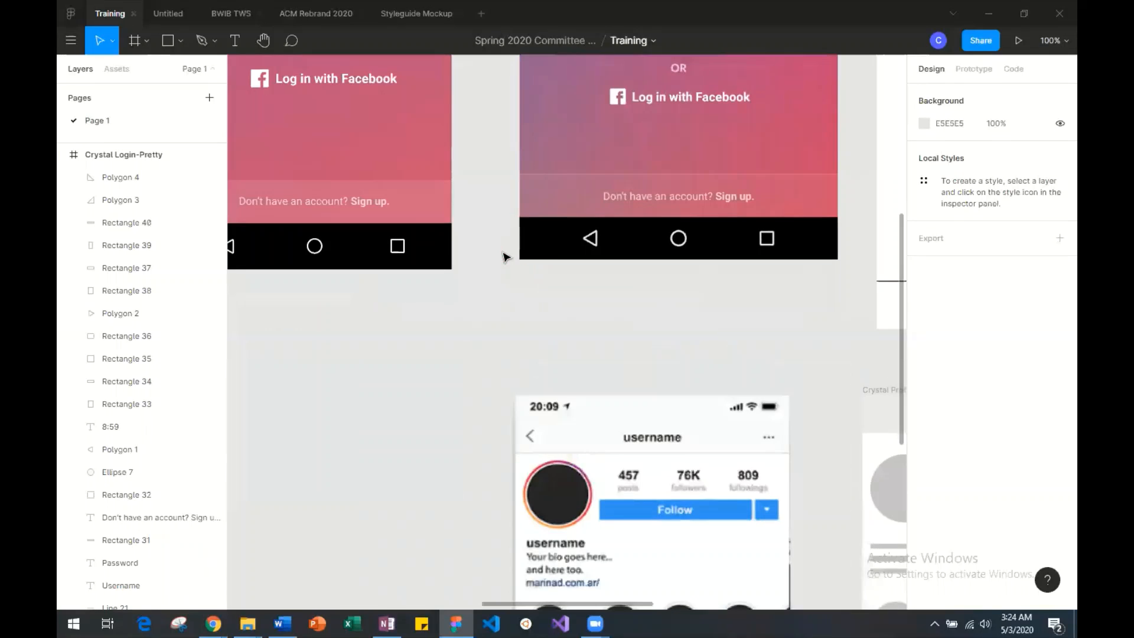
scroll(505, 256, up, 5)
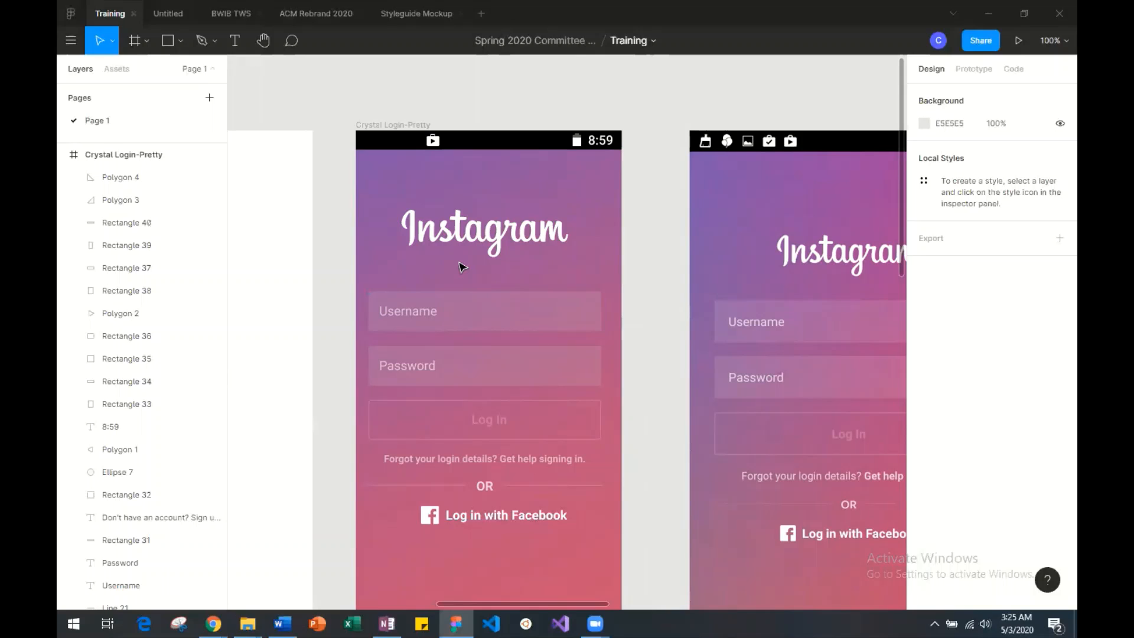
key(shift+1)
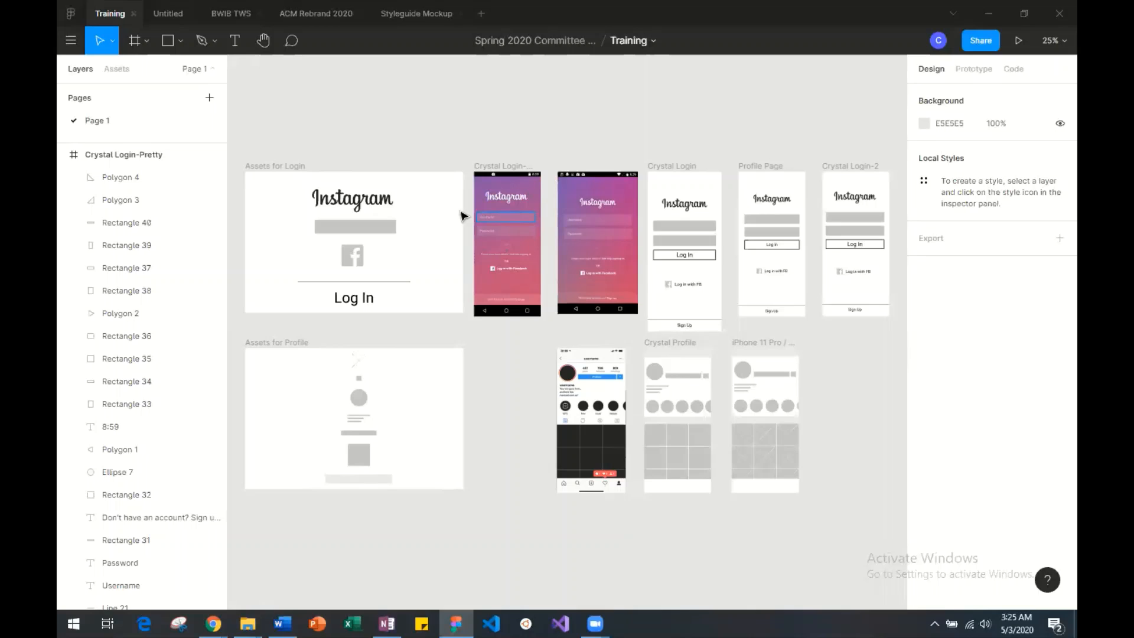
click(501, 171)
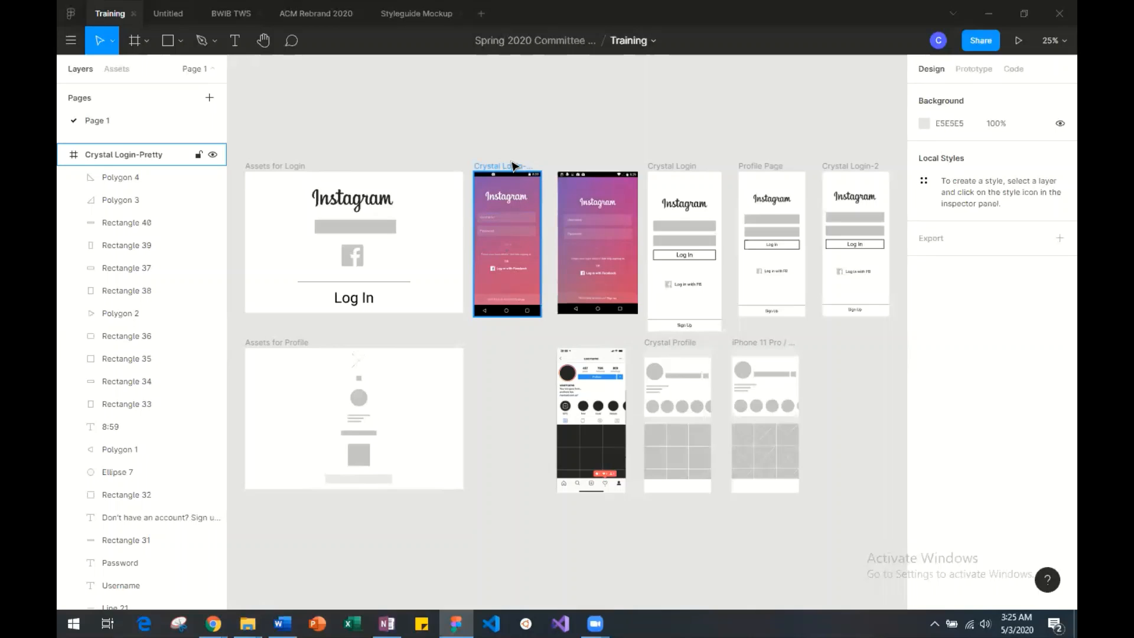